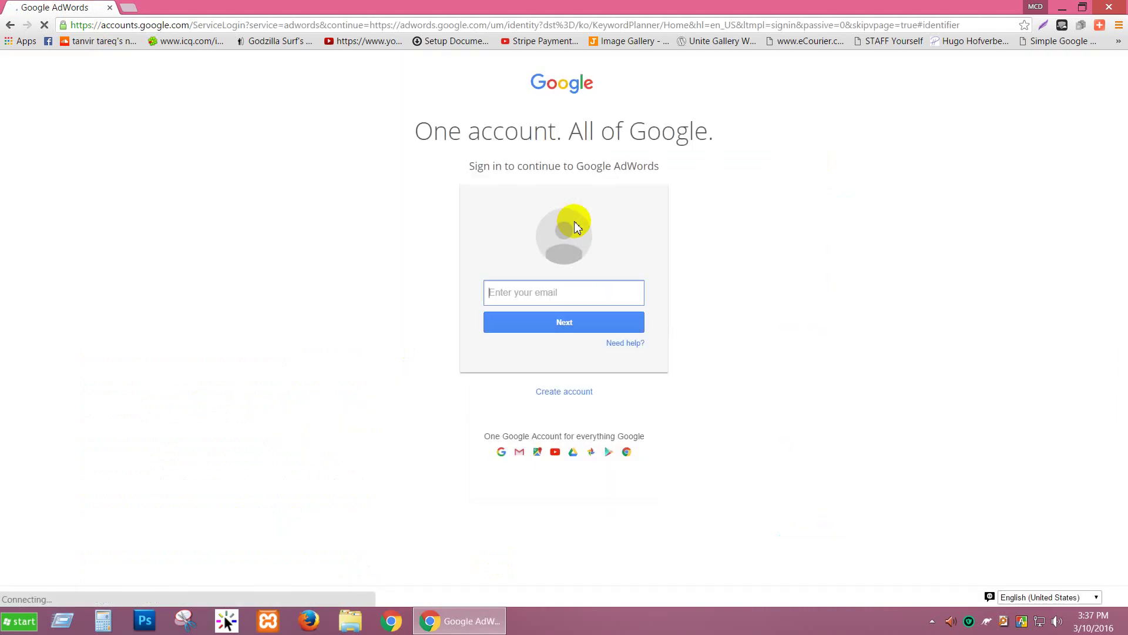
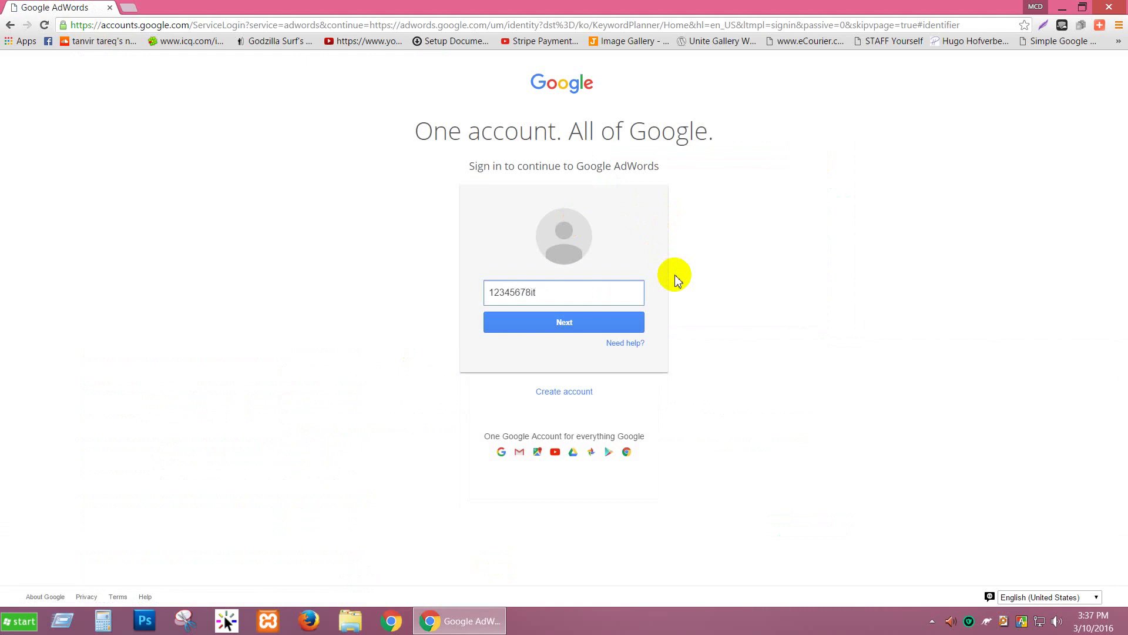
Step: Sign in to Google AdWords with the account email, fixing its typo, then the account password
{"action": "key", "text": "Return"}
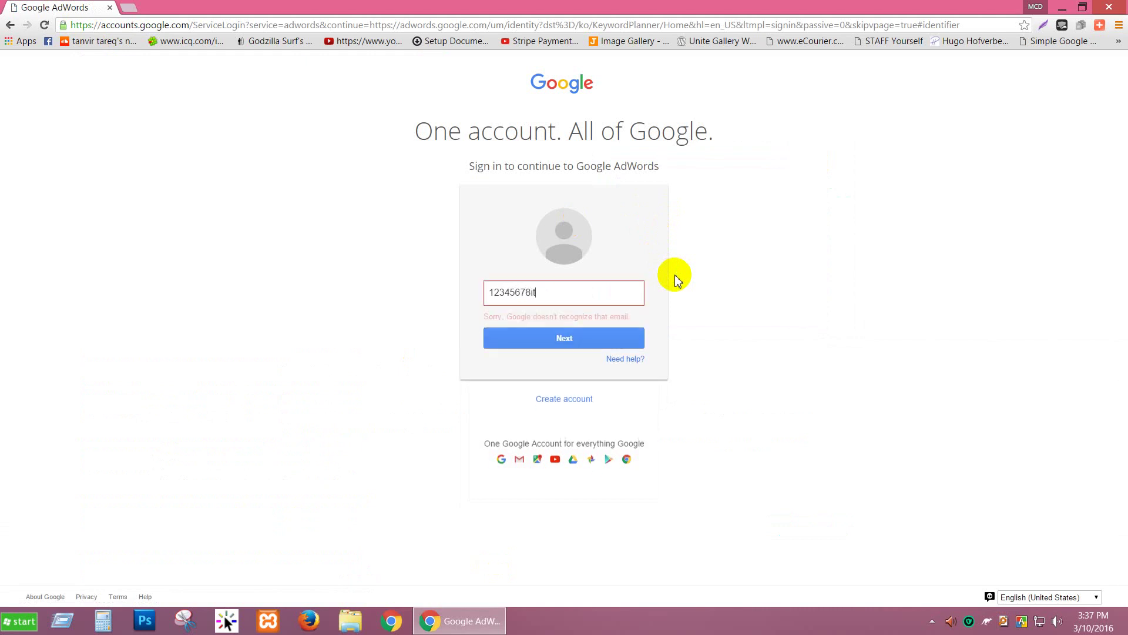
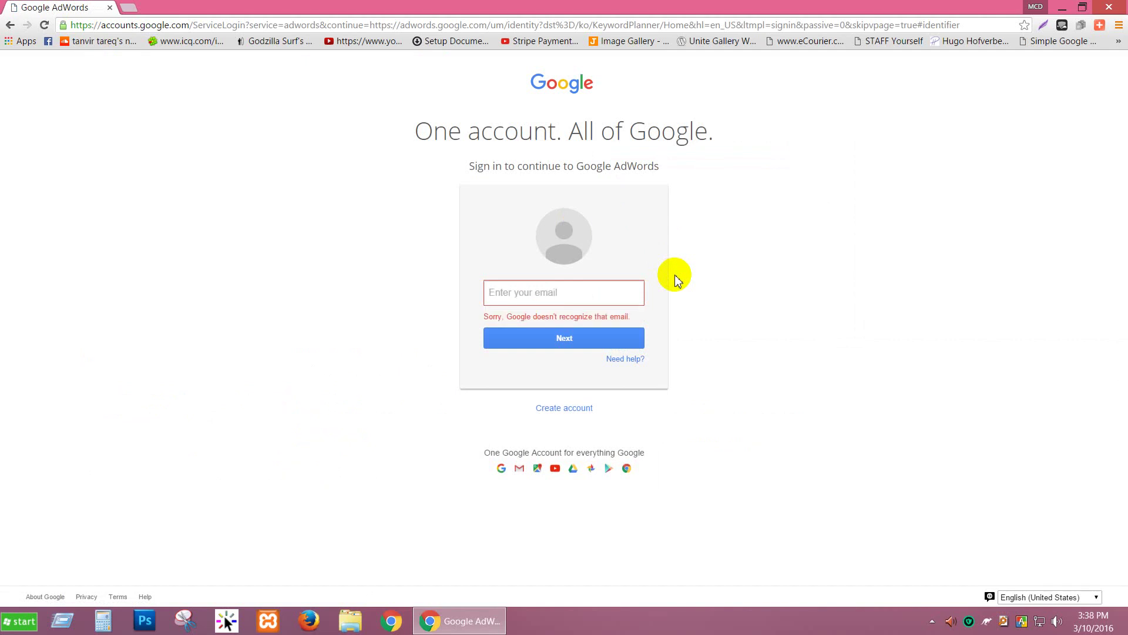
{"action": "key", "text": "Return"}
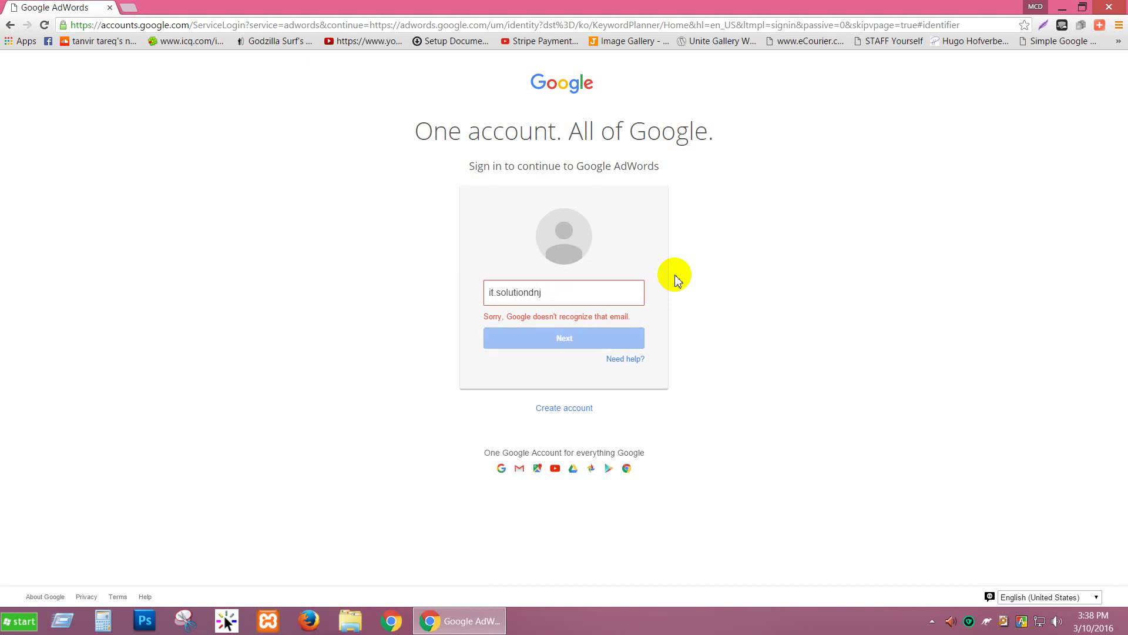
{"action": "type", "text": "*****"}
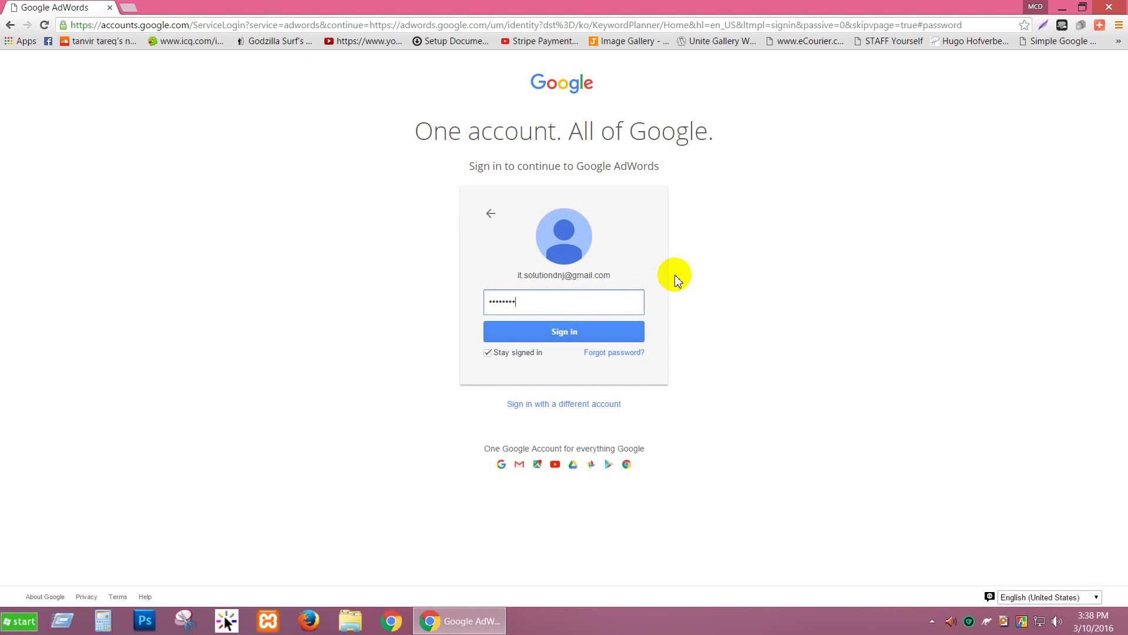
{"action": "key", "text": "Return"}
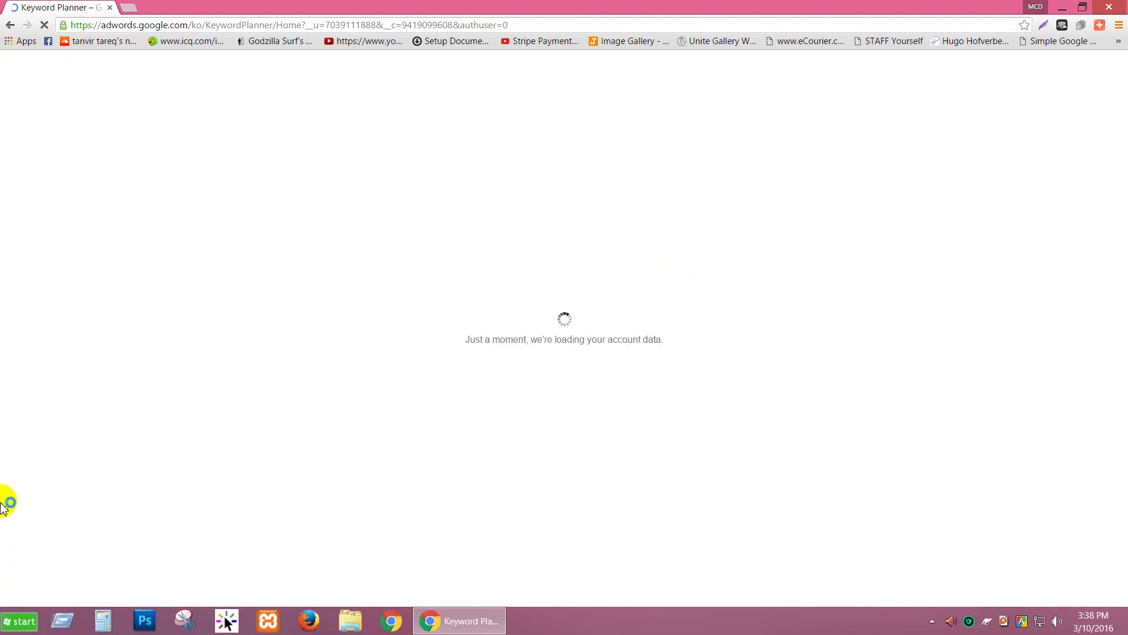
{"action": "mouse_move", "coordinate": [441, 611]}
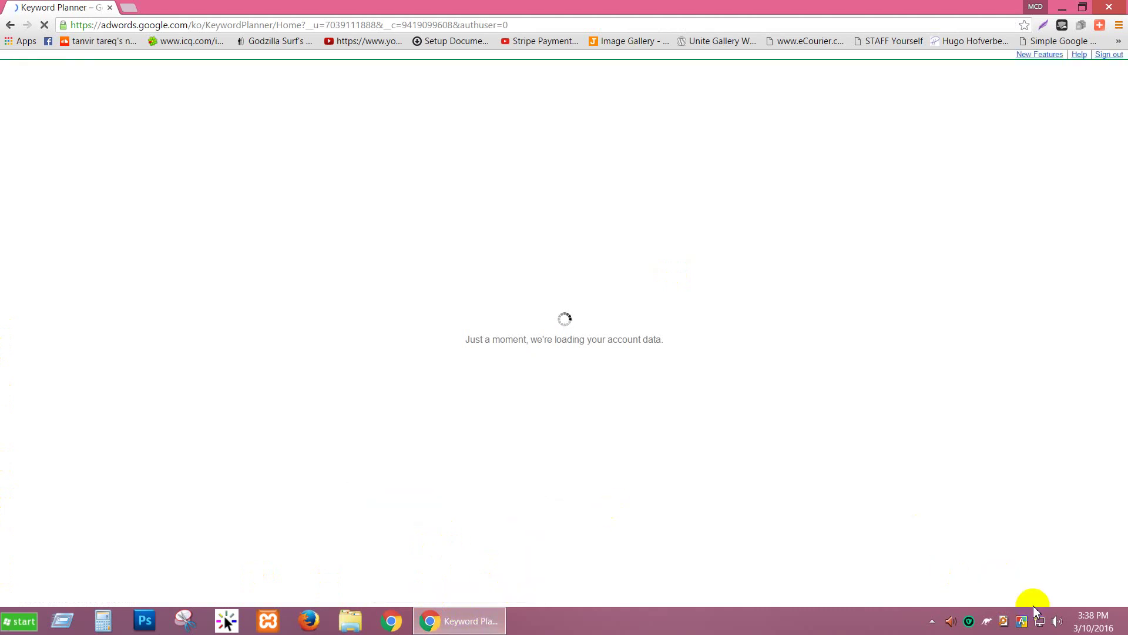
{"action": "left_click", "coordinate": [1060, 621]}
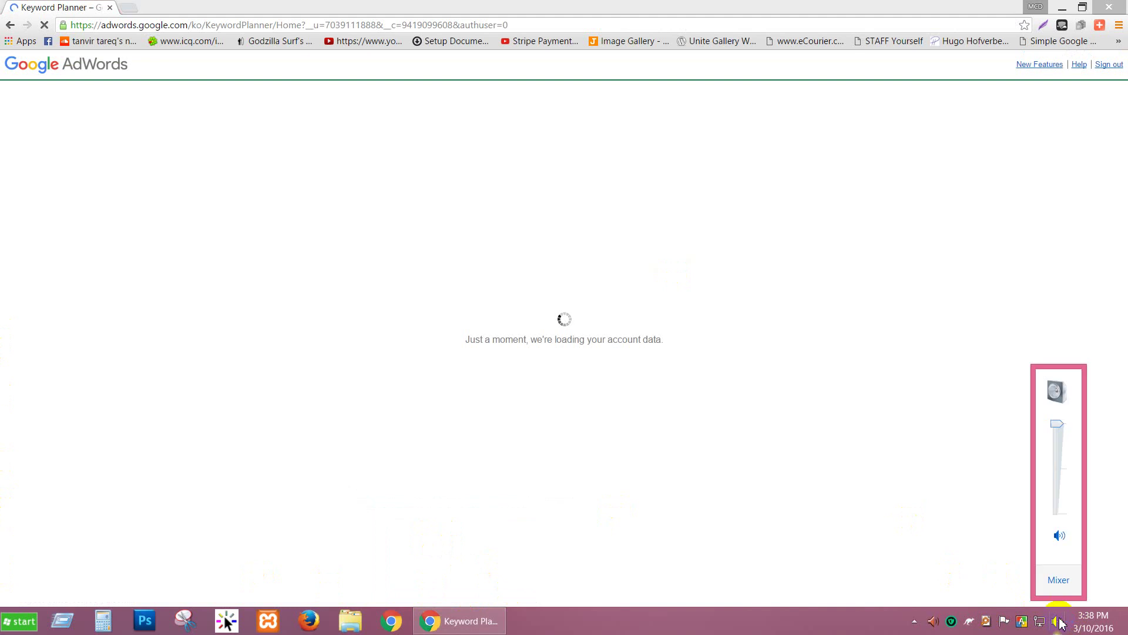
{"action": "left_click", "coordinate": [768, 631]}
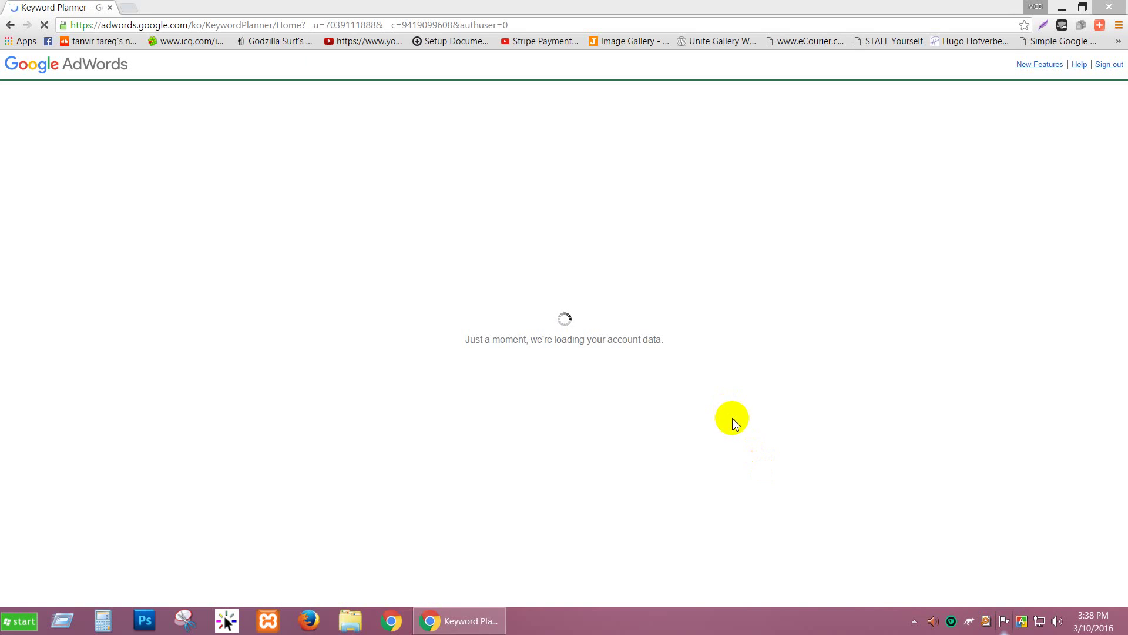
Step: Start a continuous ping to 4.2.2.2 from the Run box
{"action": "left_click", "coordinate": [52, 614]}
{"action": "left_click", "coordinate": [97, 582]}
{"action": "left_click", "coordinate": [56, 616]}
{"action": "left_click", "coordinate": [101, 574]}
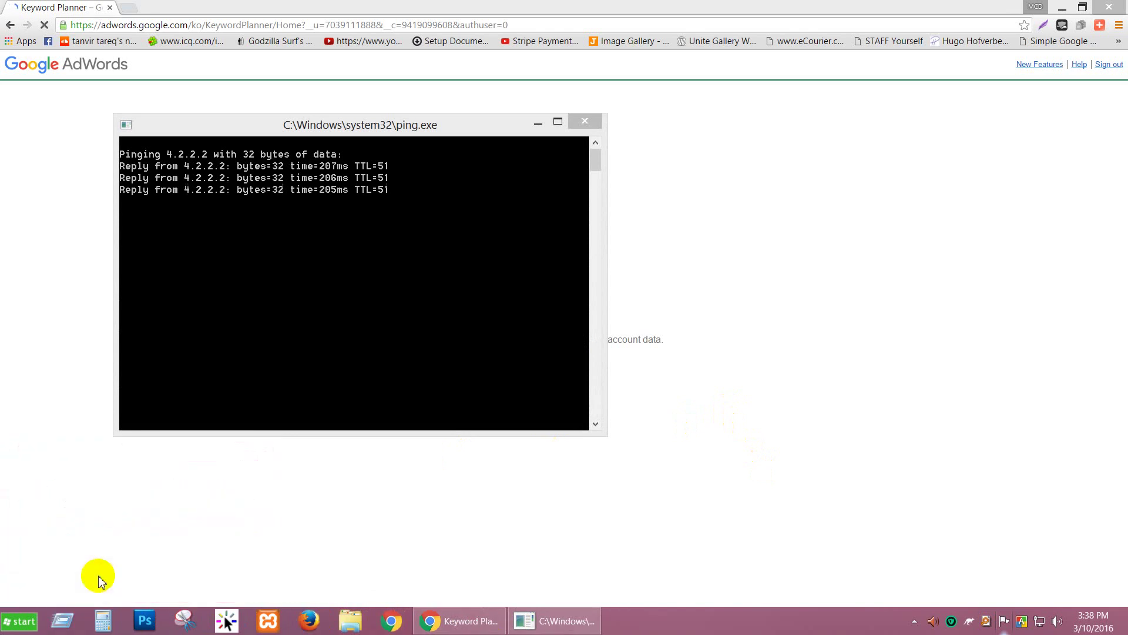
Step: Run the tree directory listing several times
{"action": "left_click", "coordinate": [65, 622]}
{"action": "left_click", "coordinate": [100, 573]}
{"action": "left_click", "coordinate": [64, 619]}
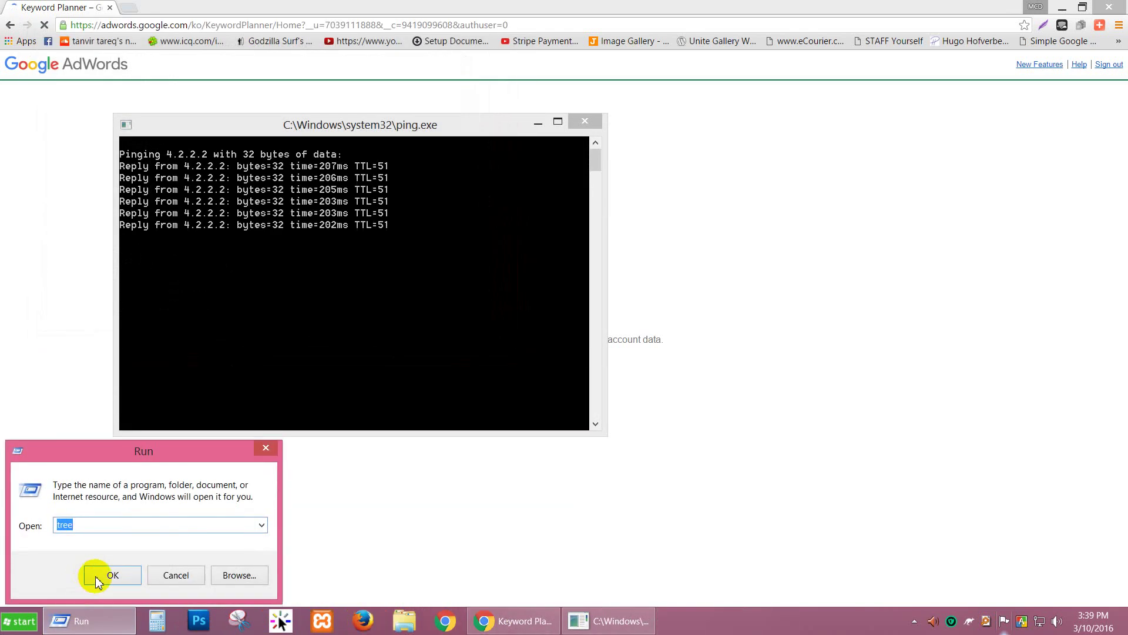
{"action": "left_click", "coordinate": [97, 582]}
{"action": "left_click", "coordinate": [65, 618]}
{"action": "left_click", "coordinate": [97, 574]}
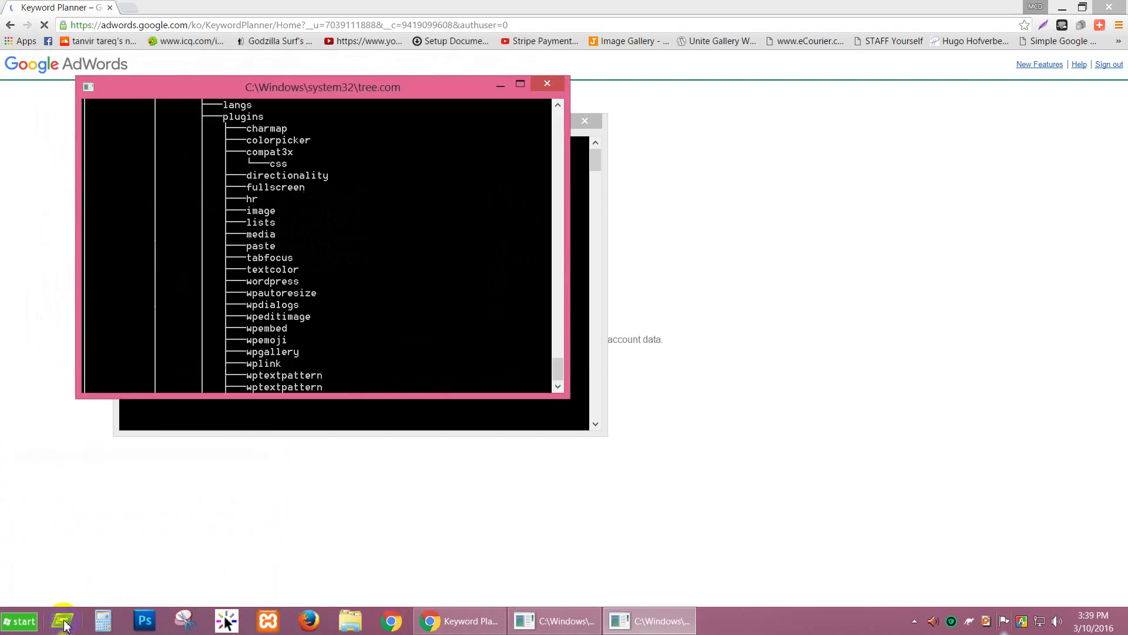
{"action": "left_click", "coordinate": [65, 622]}
{"action": "left_click", "coordinate": [97, 575]}
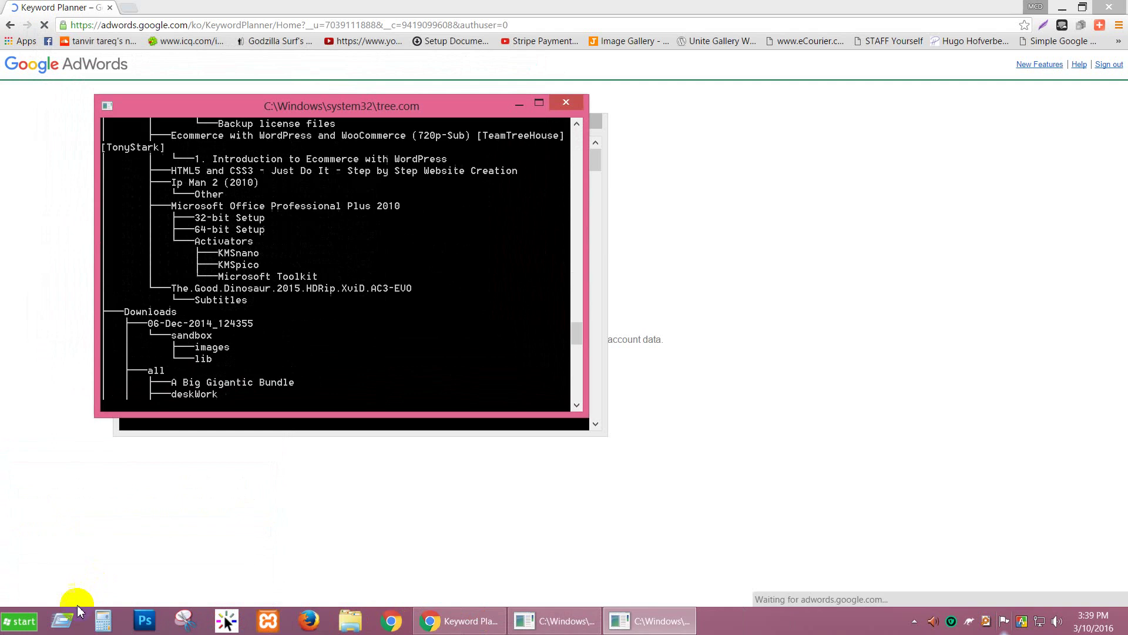
Step: Rerun the queued command twice more, then minimize the ping console
{"action": "left_click", "coordinate": [65, 622]}
{"action": "left_click", "coordinate": [94, 574]}
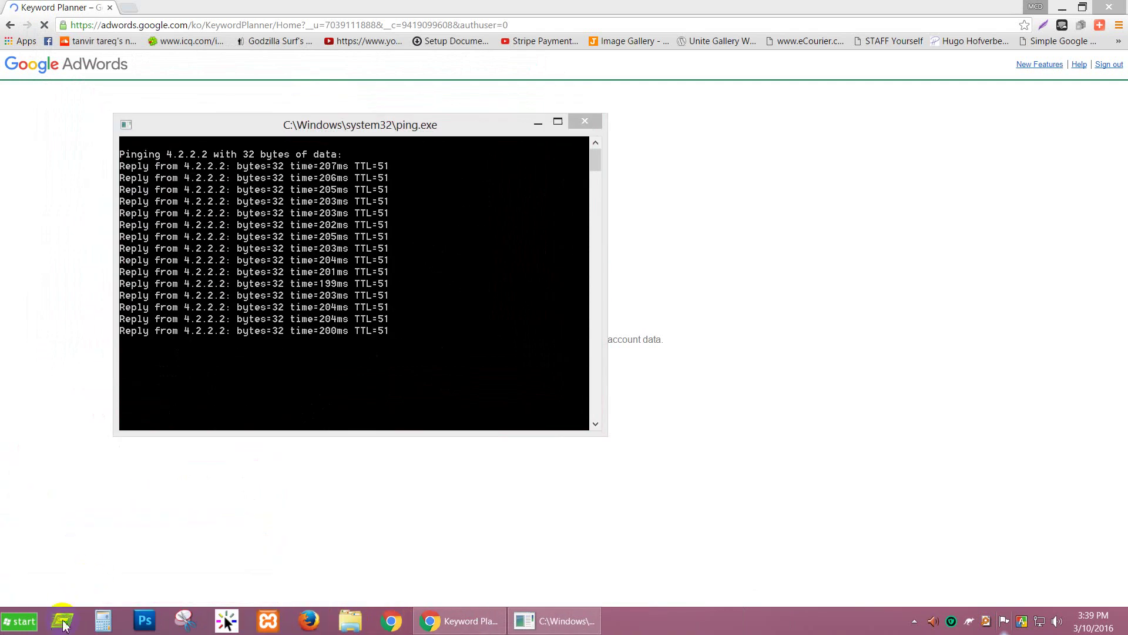
{"action": "left_click", "coordinate": [70, 621]}
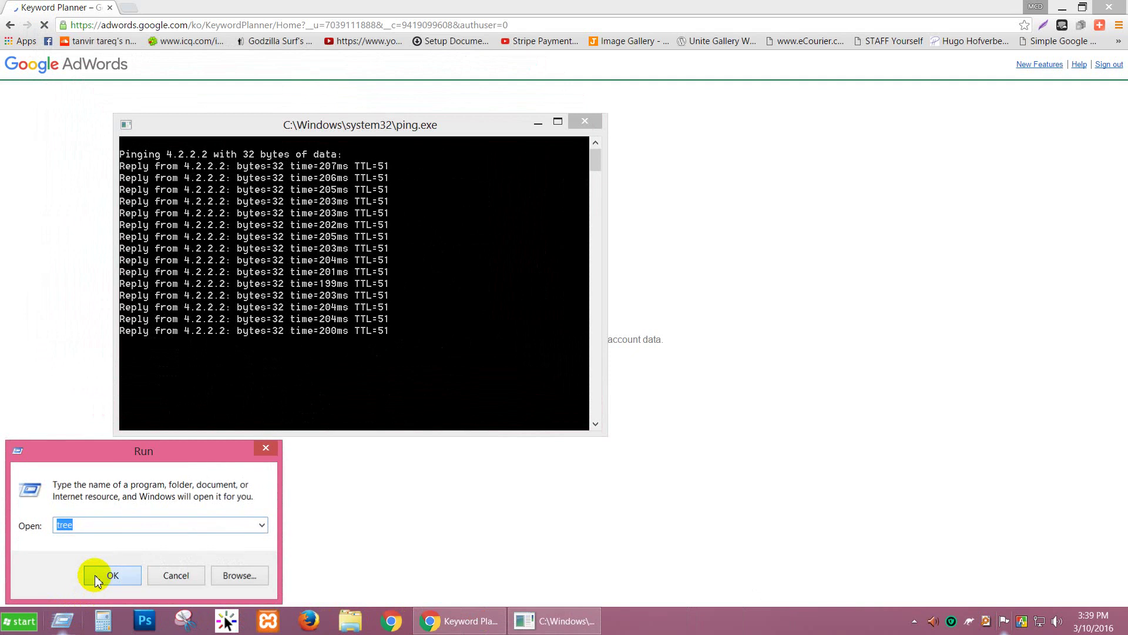
{"action": "left_click", "coordinate": [94, 575]}
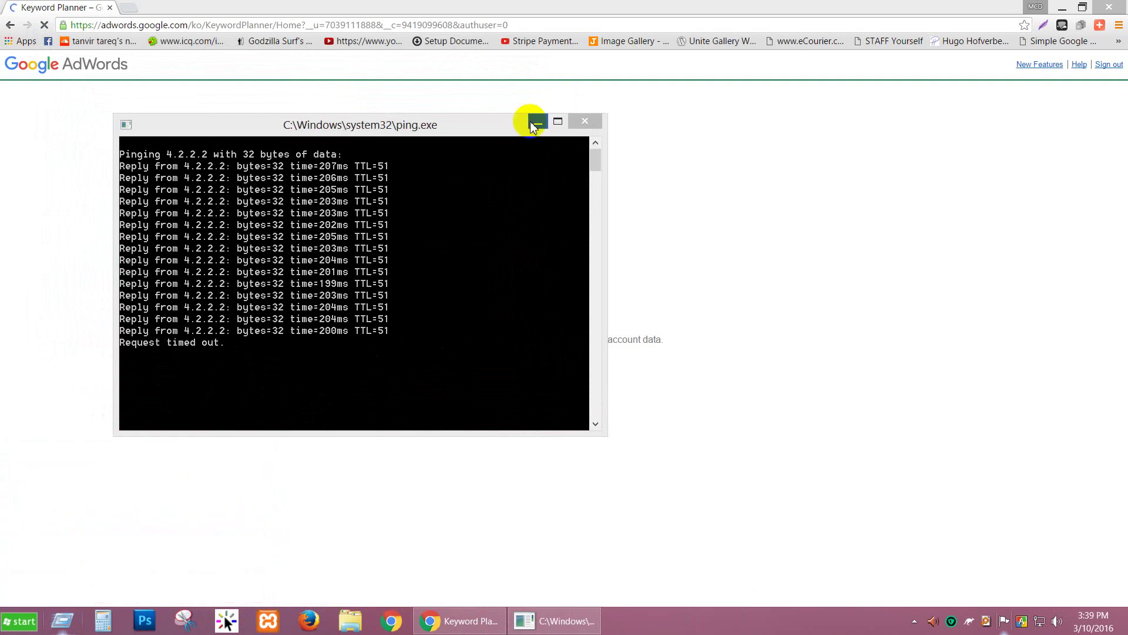
{"action": "key", "text": "super+r"}
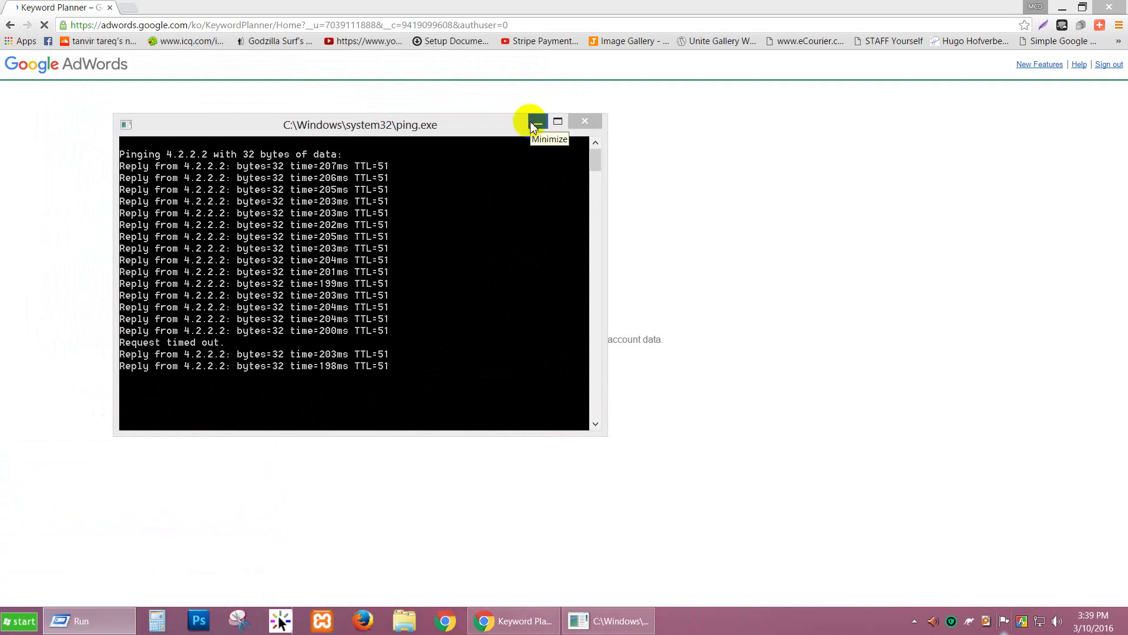
{"action": "left_click", "coordinate": [531, 125]}
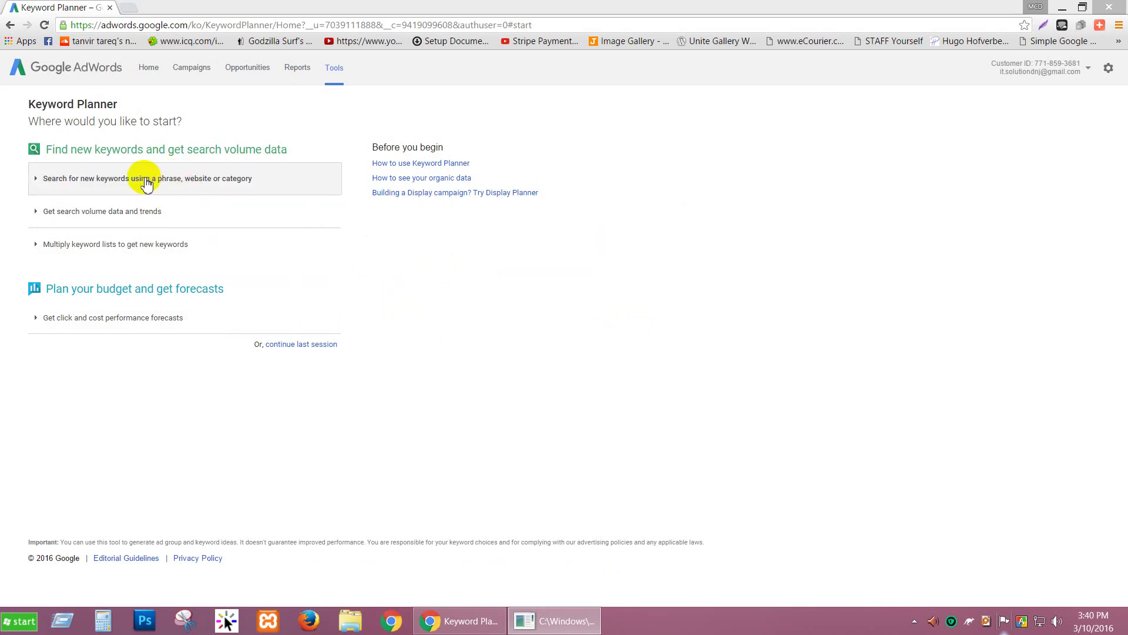
Step: Open the phrase, website or category search form and try its landing page, product and category fields
{"action": "left_click", "coordinate": [145, 182]}
{"action": "left_click", "coordinate": [160, 284]}
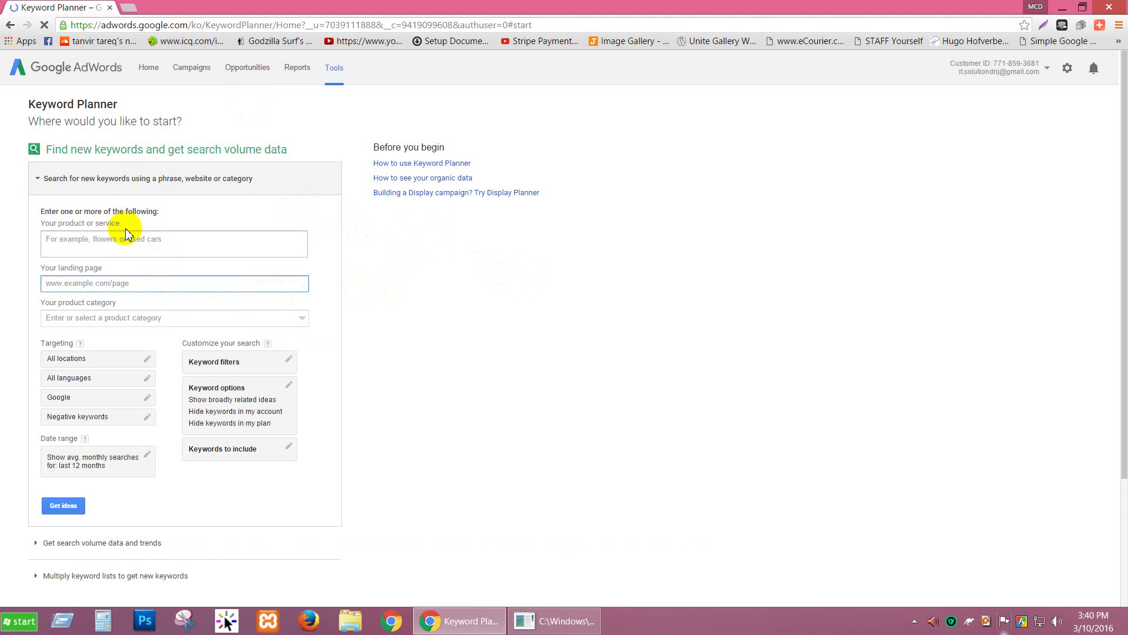
{"action": "left_click", "coordinate": [151, 244]}
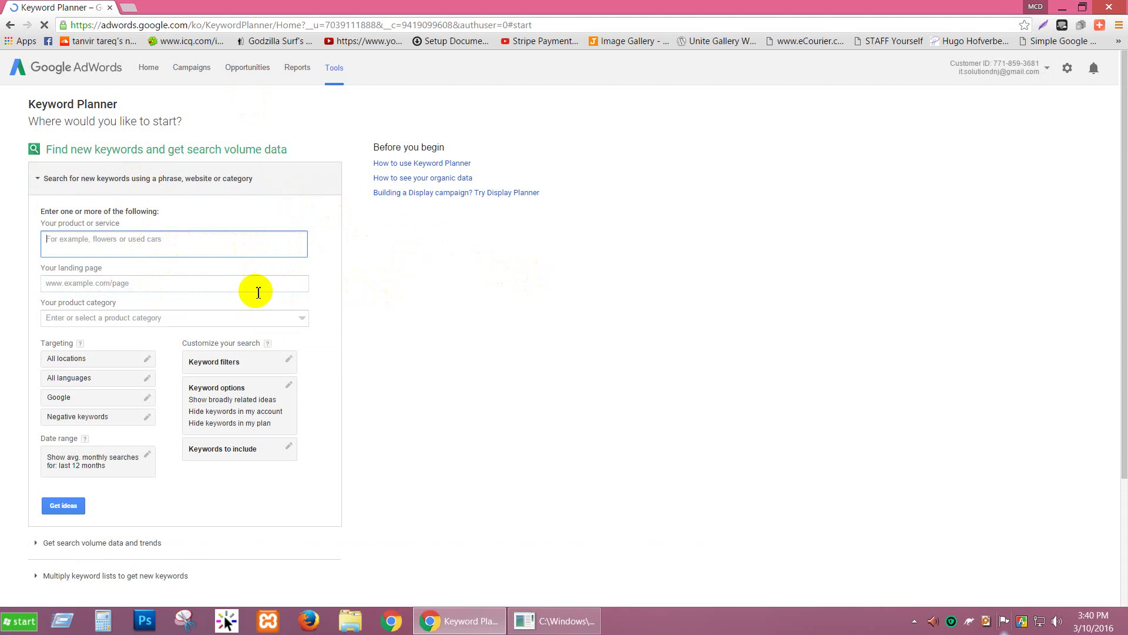
{"action": "left_click", "coordinate": [256, 318]}
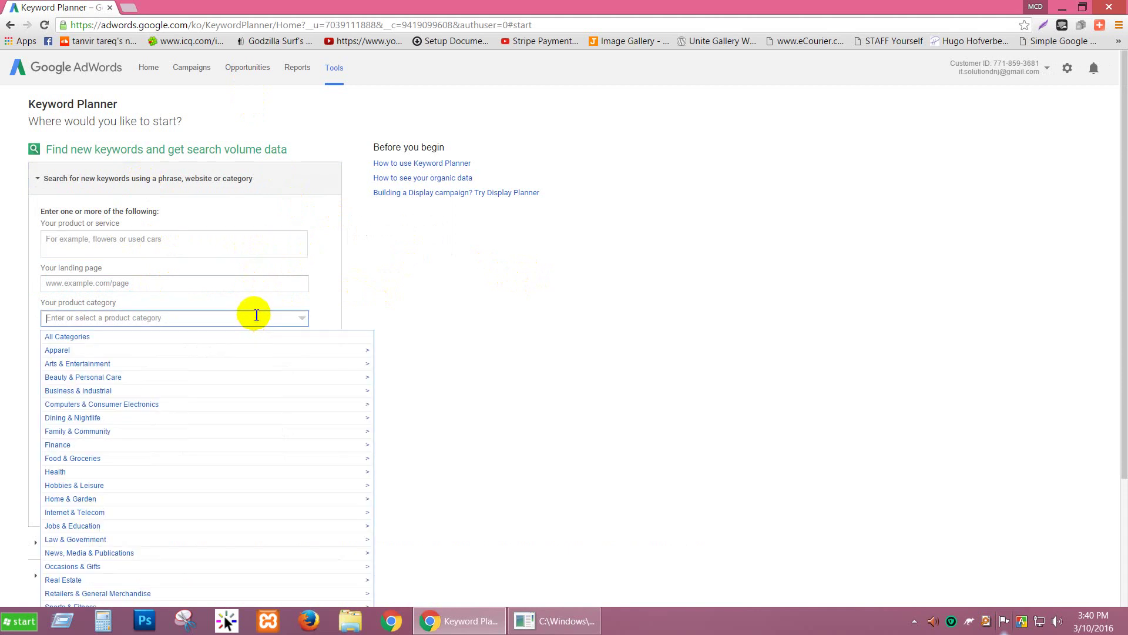
{"action": "left_click", "coordinate": [233, 285]}
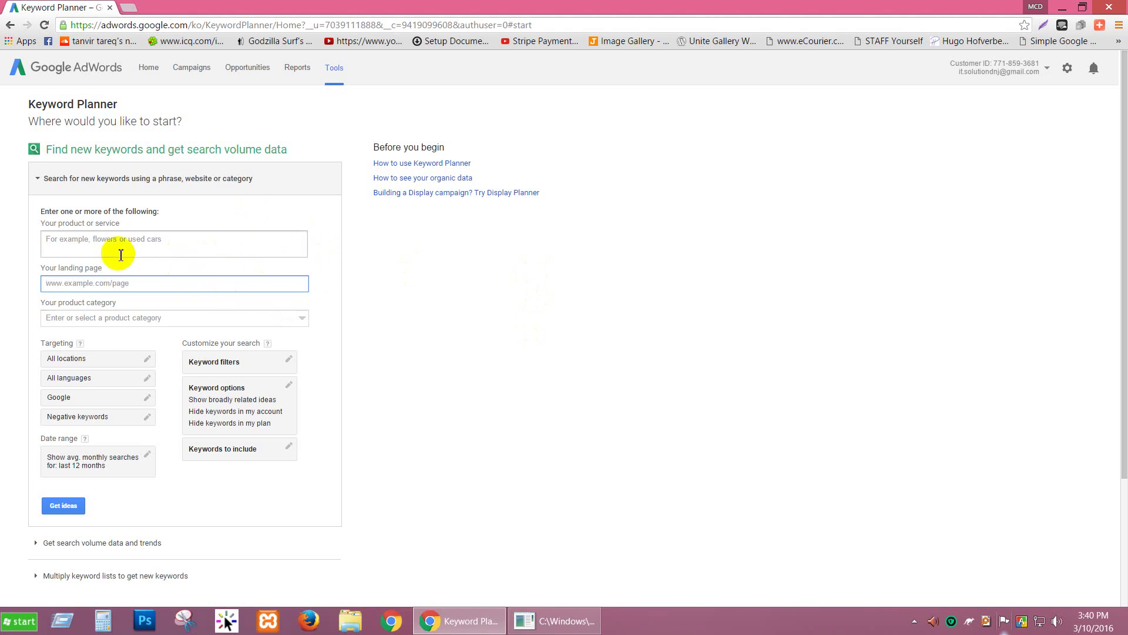
Step: Open the keyword filters and switch average monthly searches between ≤ and ≥
{"action": "left_click", "coordinate": [284, 360]}
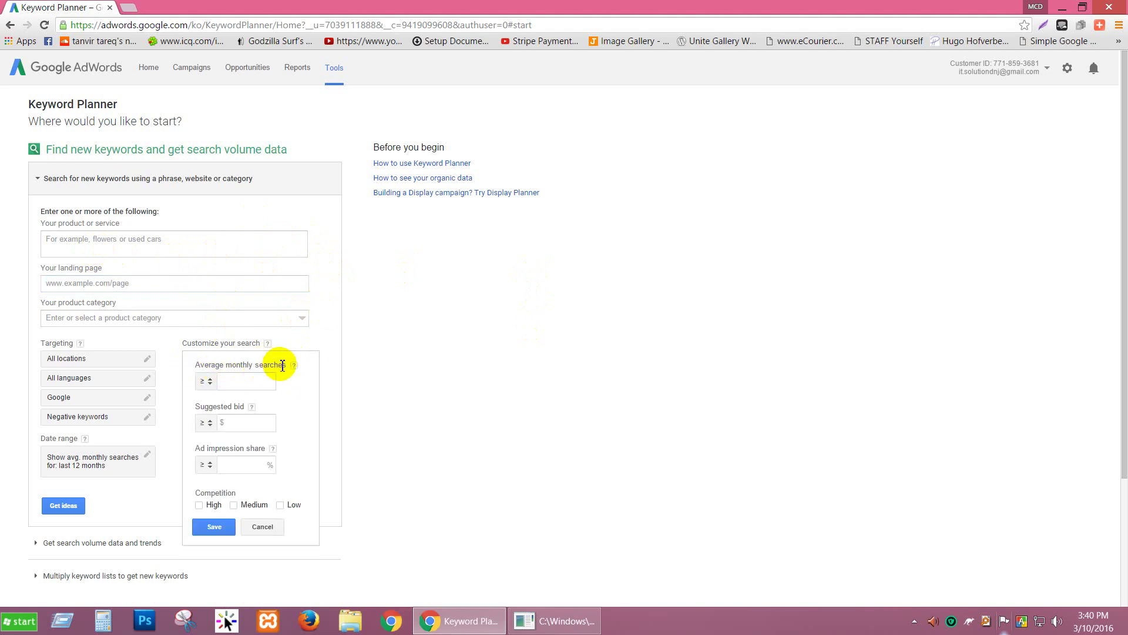
{"action": "left_click", "coordinate": [267, 380]}
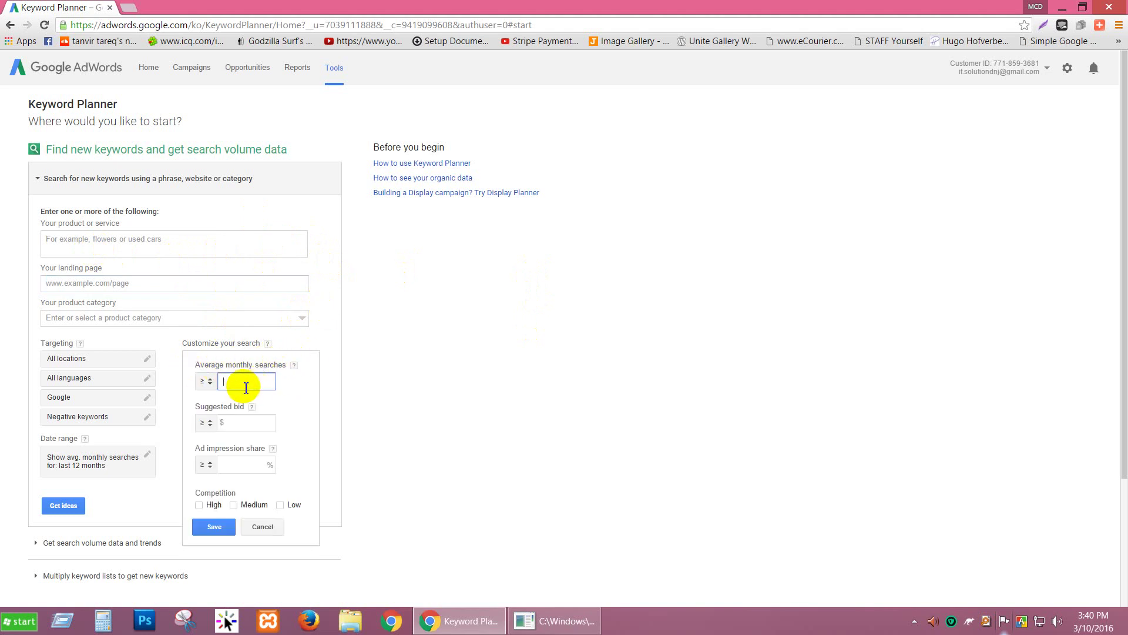
{"action": "left_click", "coordinate": [211, 382]}
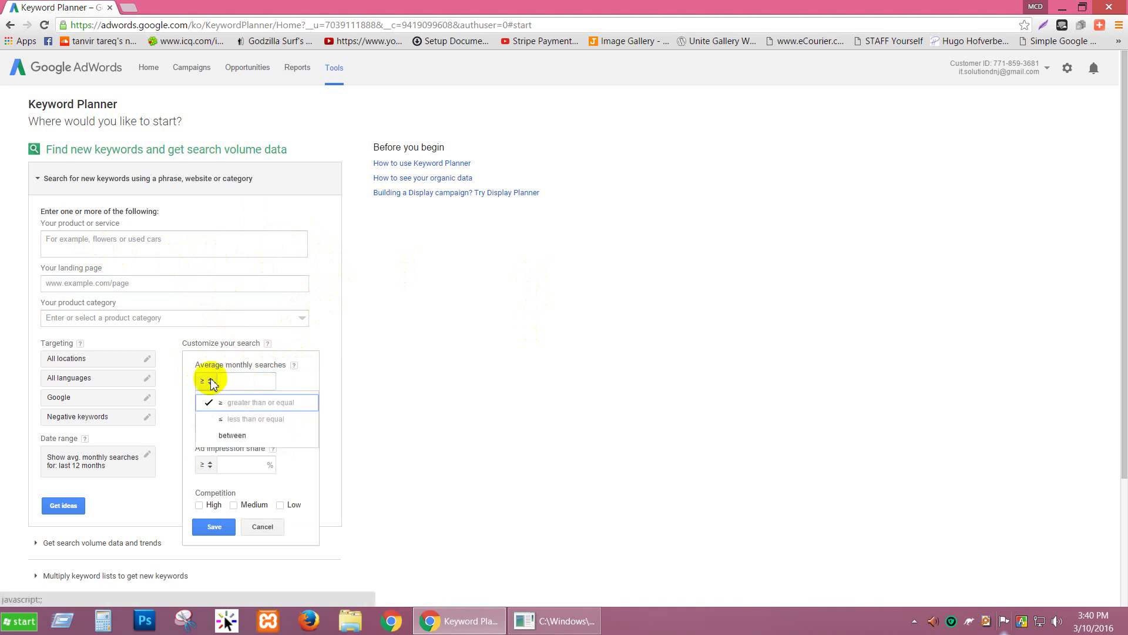
{"action": "left_click", "coordinate": [232, 418]}
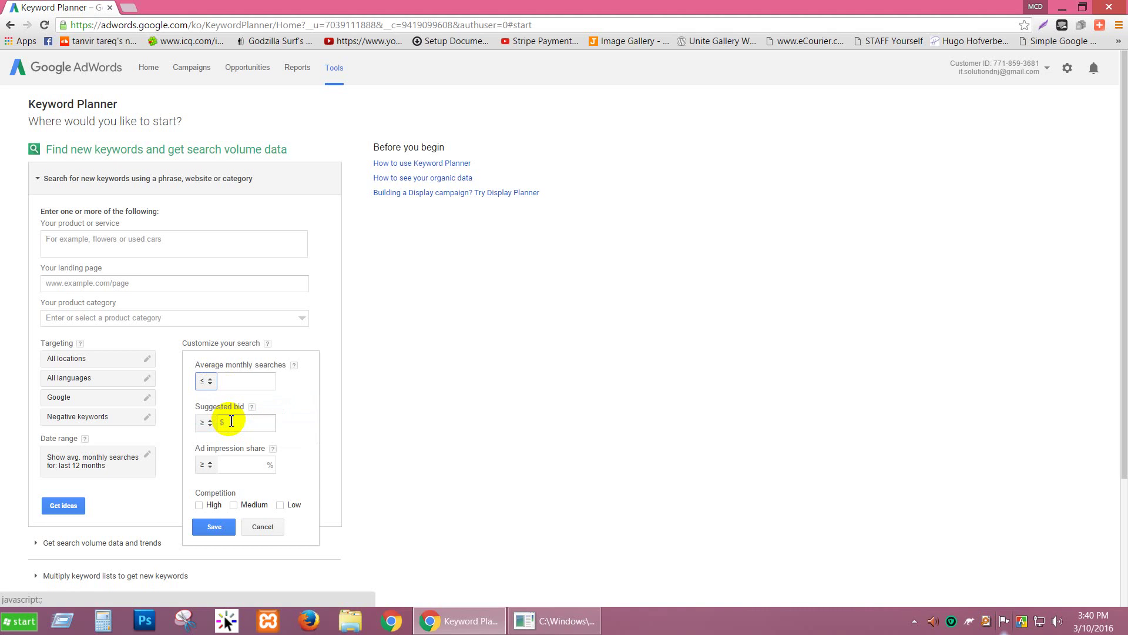
{"action": "left_click", "coordinate": [268, 380]}
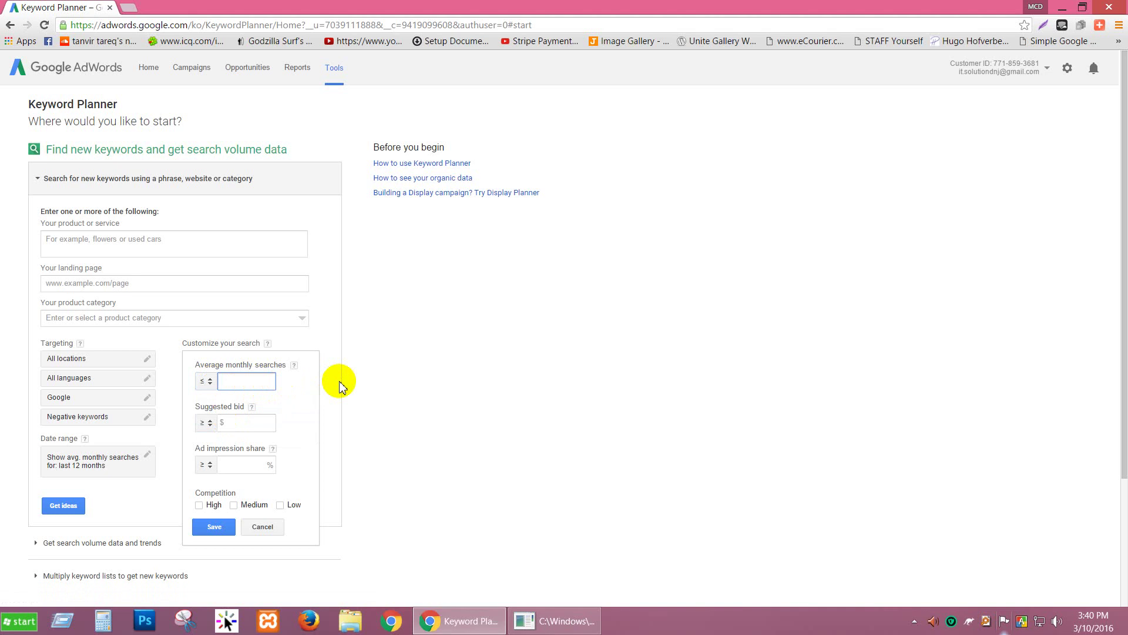
{"action": "left_click", "coordinate": [206, 380]}
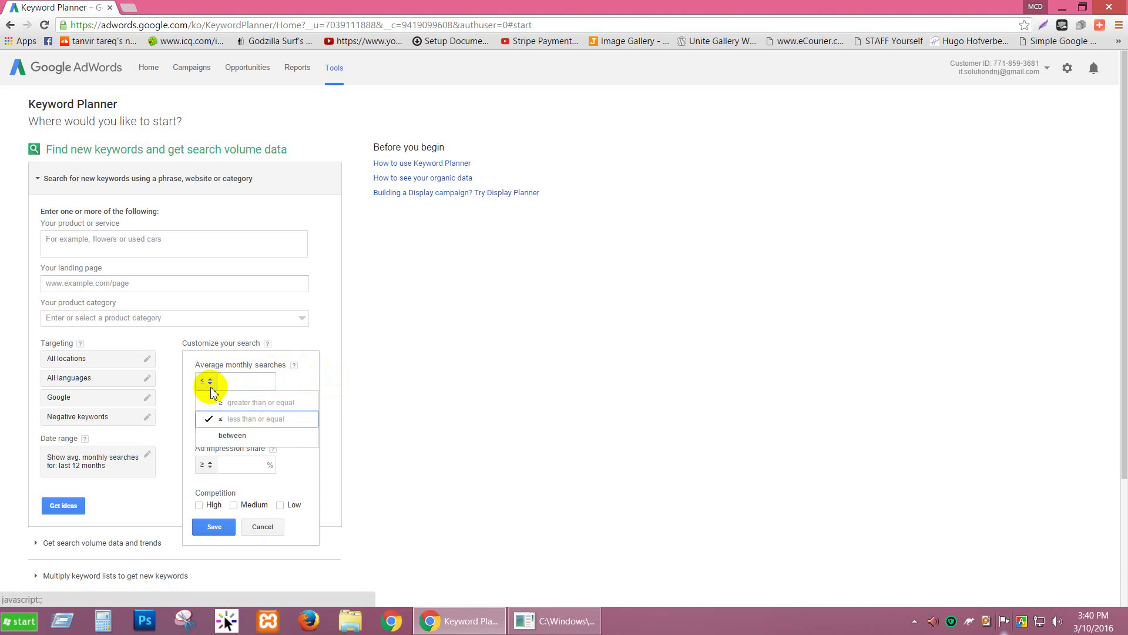
{"action": "left_click", "coordinate": [218, 403]}
{"action": "left_click", "coordinate": [257, 376]}
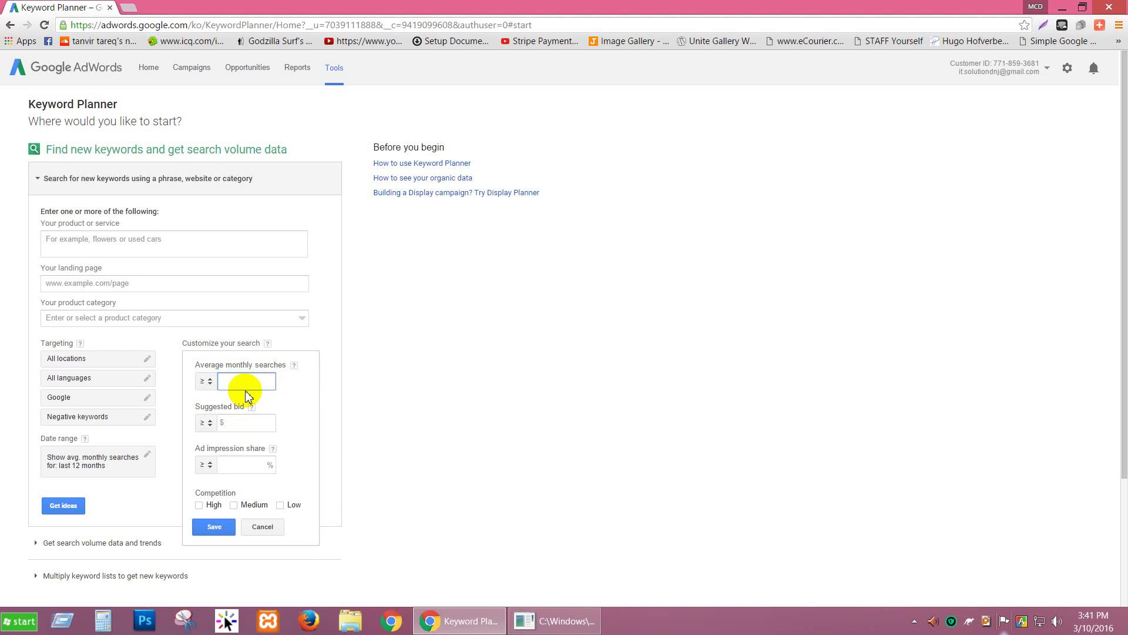
Step: Set monthly searches back to ≤ and keep the suggested bid filter at 'at least'
{"action": "left_click", "coordinate": [206, 381]}
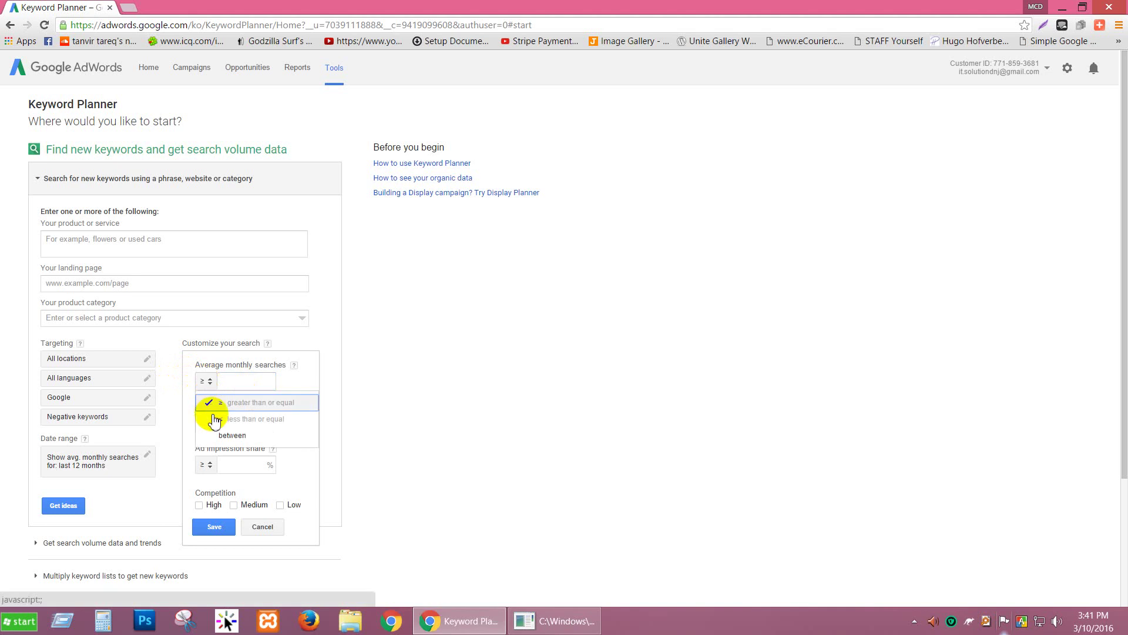
{"action": "left_click", "coordinate": [215, 419]}
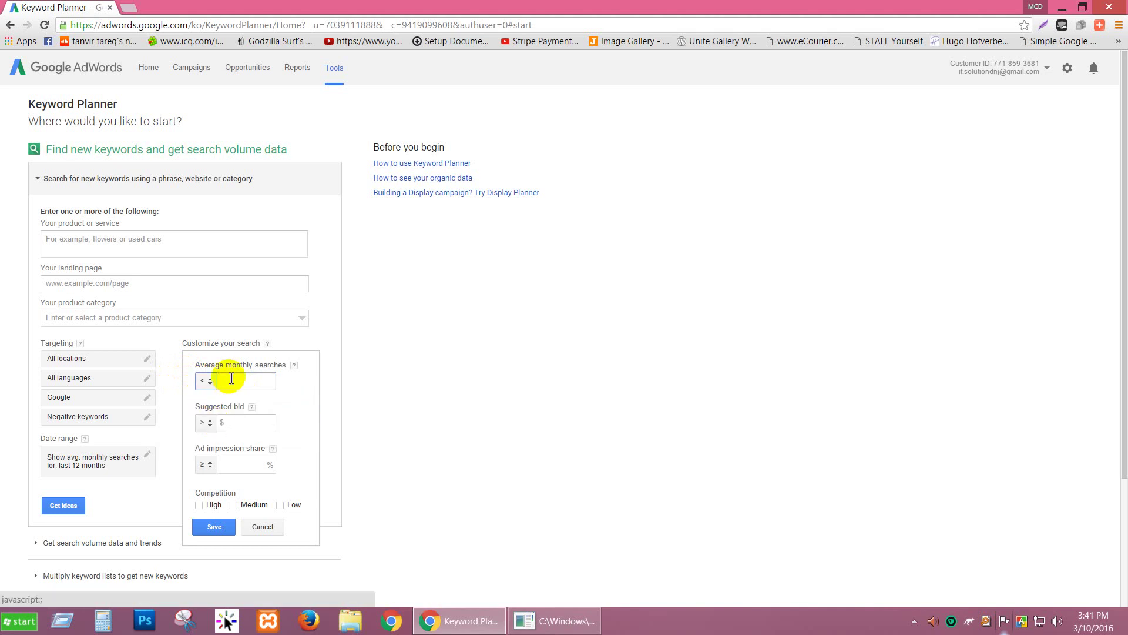
{"action": "left_click", "coordinate": [229, 379]}
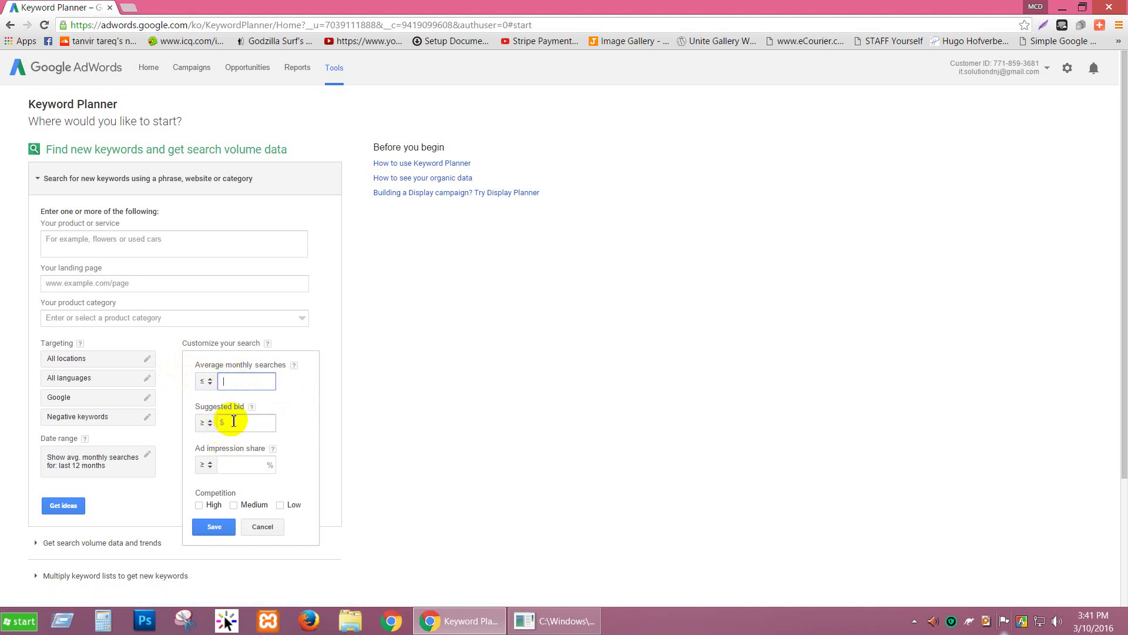
{"action": "left_click", "coordinate": [233, 426]}
{"action": "left_click", "coordinate": [205, 423]}
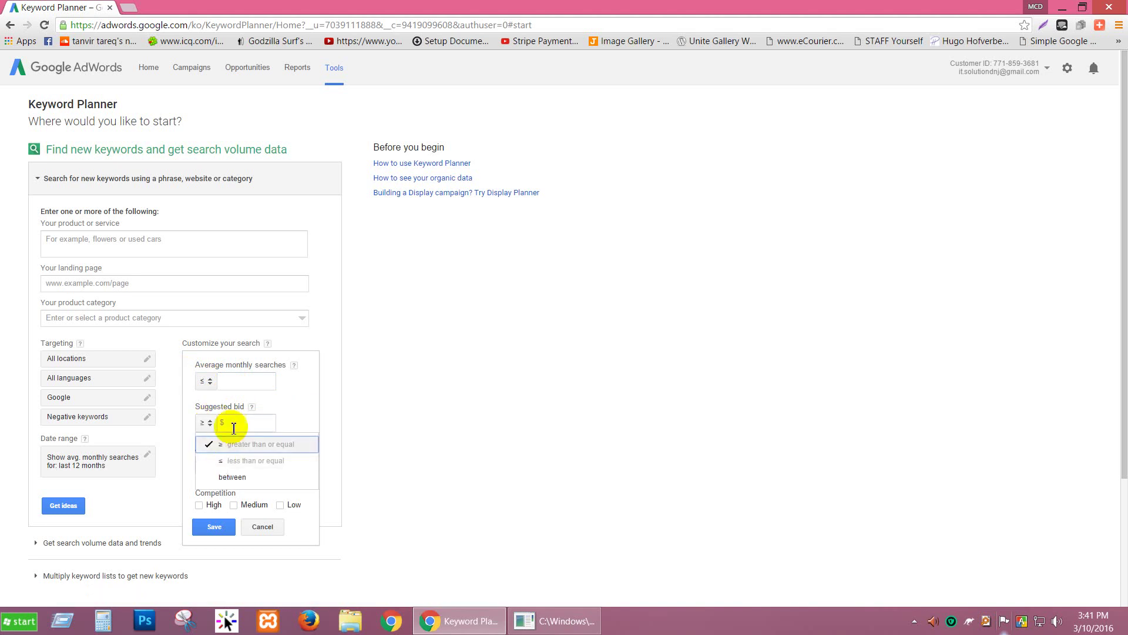
{"action": "left_click", "coordinate": [234, 425]}
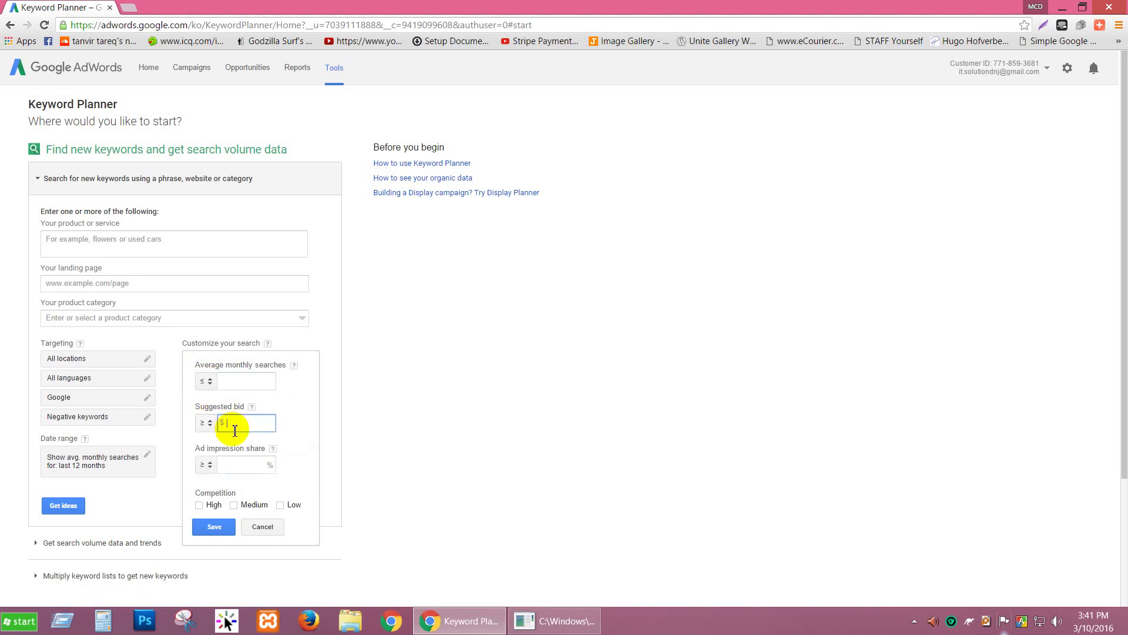
Step: Make average monthly searches a 'between' range with empty lower and upper bounds
{"action": "left_click", "coordinate": [207, 381]}
{"action": "left_click", "coordinate": [229, 435]}
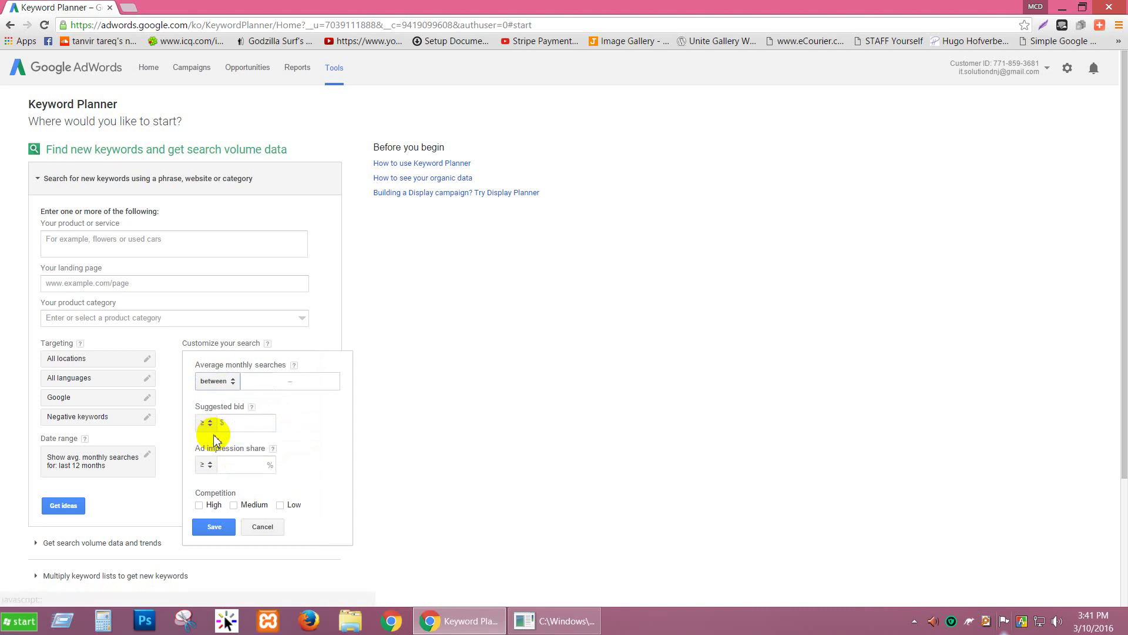
{"action": "left_click", "coordinate": [286, 382]}
{"action": "left_click", "coordinate": [310, 382]}
{"action": "left_click", "coordinate": [262, 381]}
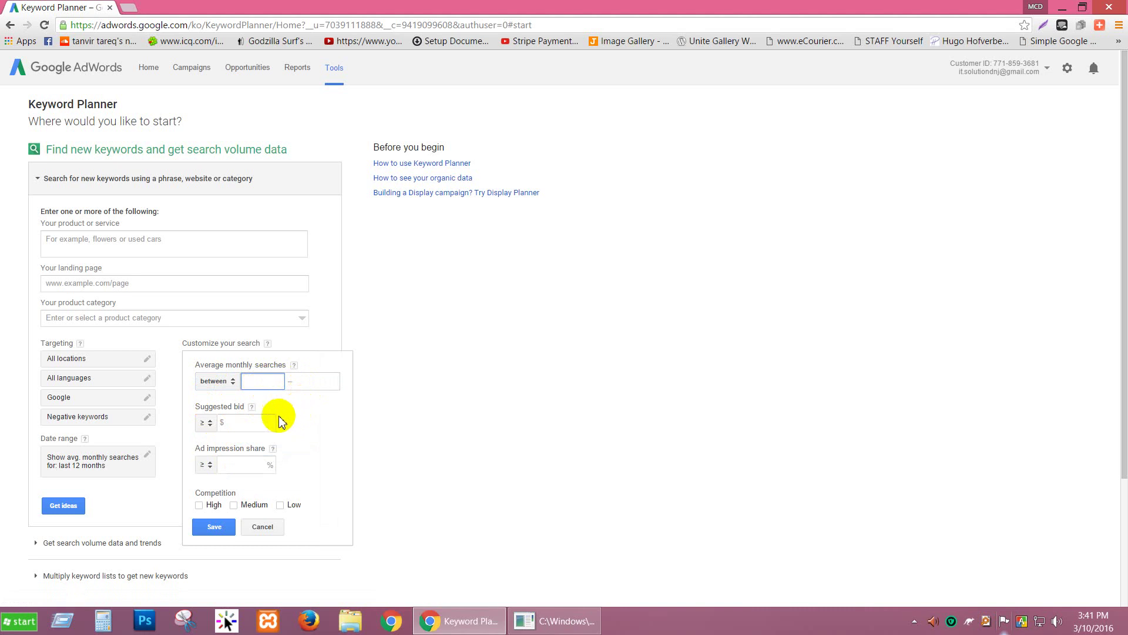
Step: Enter 1000 and 5000 as the average monthly searches range, then close the filter panel
{"action": "left_click", "coordinate": [263, 382]}
{"action": "type", "text": "1000"}
{"action": "left_click", "coordinate": [320, 387]}
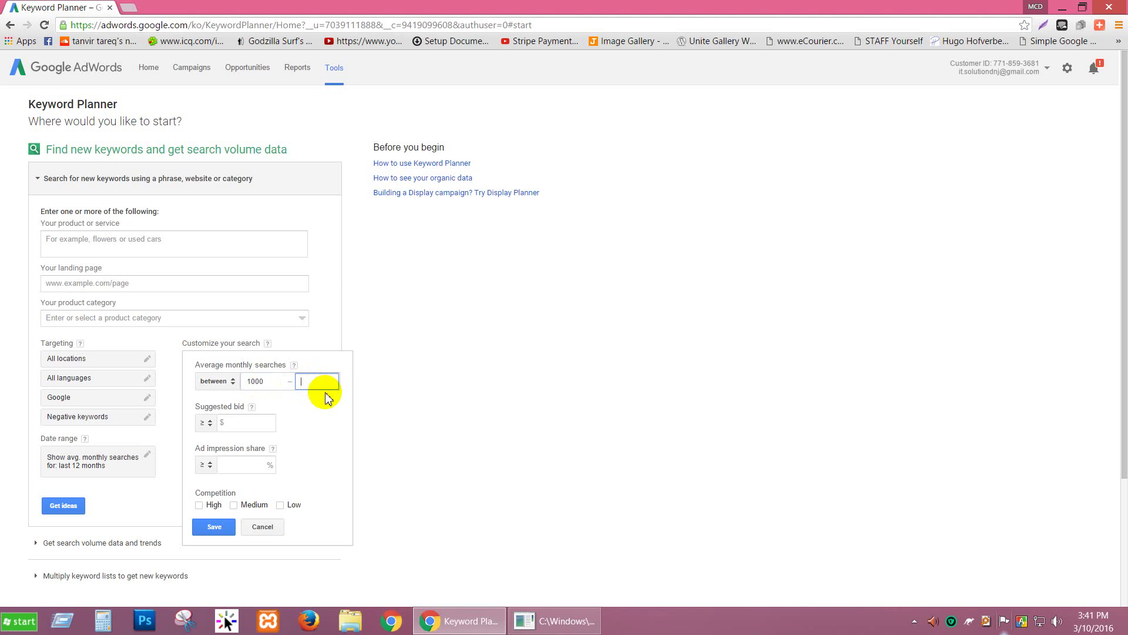
{"action": "type", "text": "5000"}
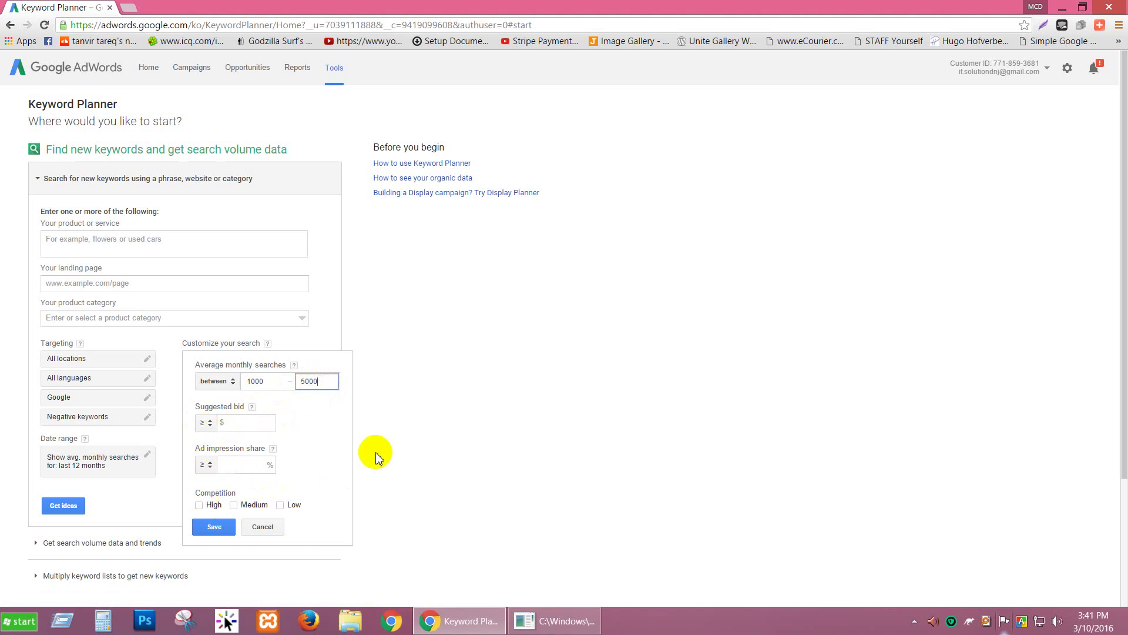
{"action": "left_click", "coordinate": [235, 462]}
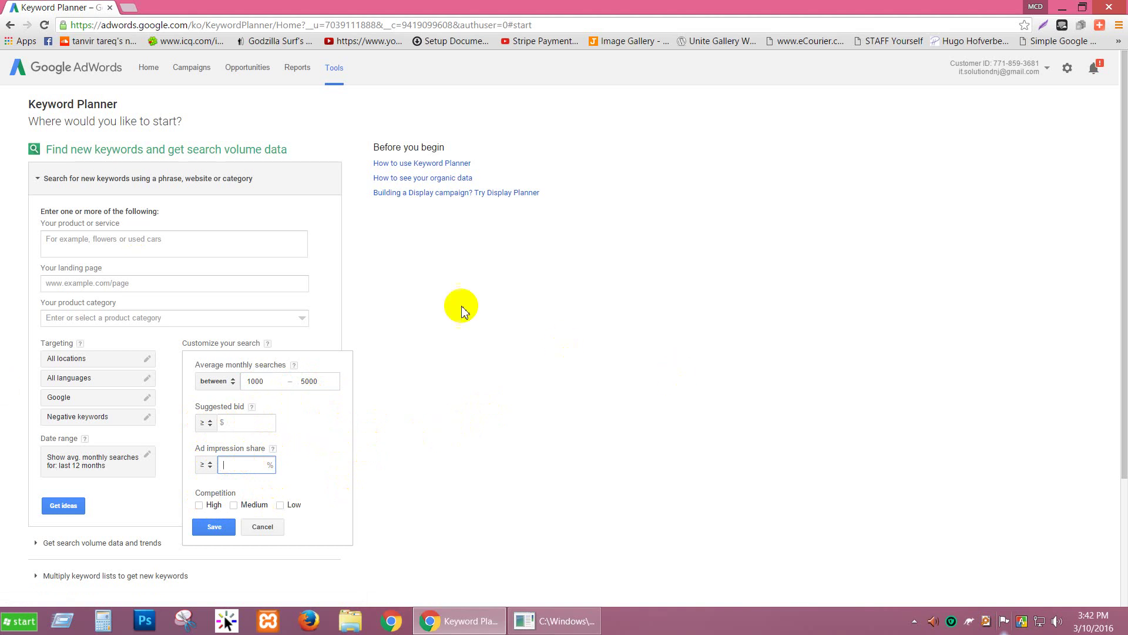
{"action": "left_click", "coordinate": [241, 250]}
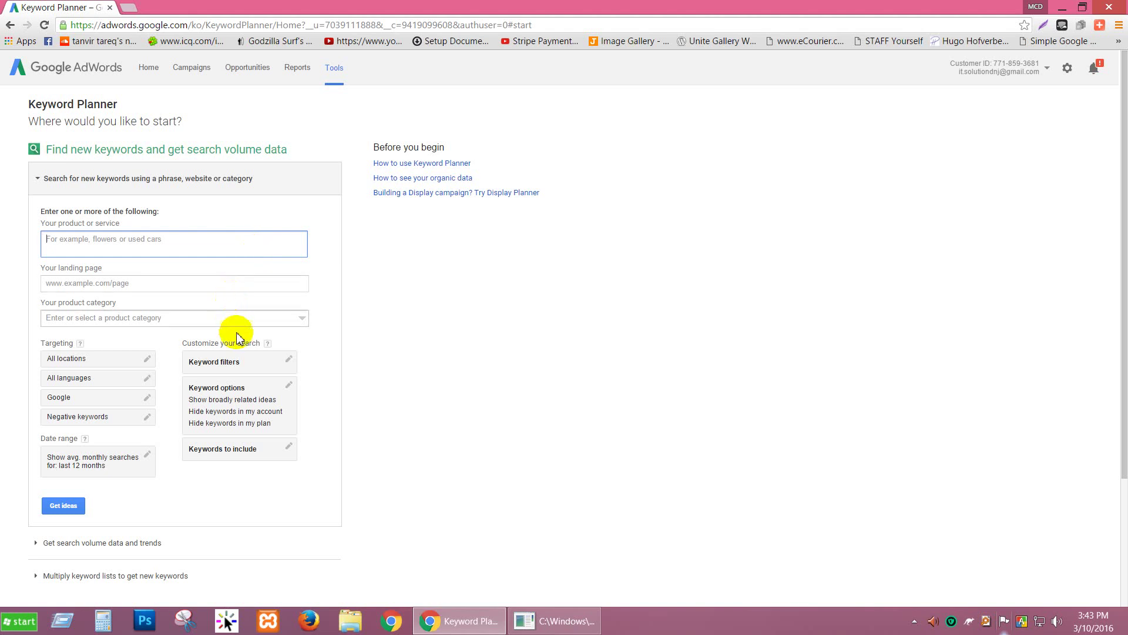
{"action": "left_click", "coordinate": [241, 454]}
{"action": "left_click", "coordinate": [245, 465]}
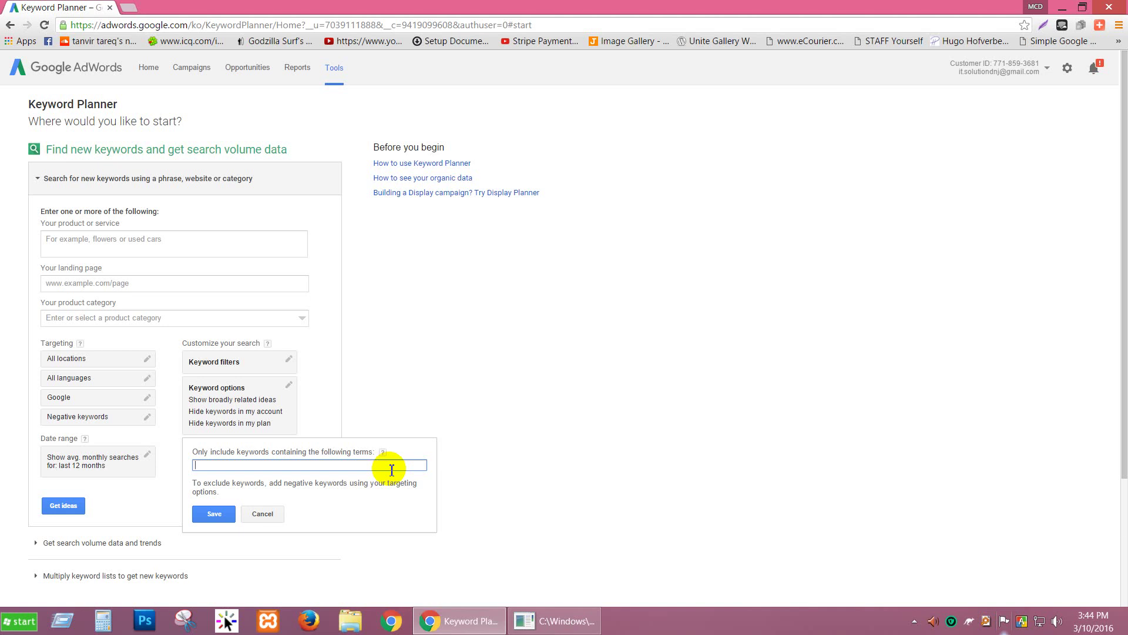
{"action": "type", "text": "bes"}
{"action": "type", "text": "t , review"}
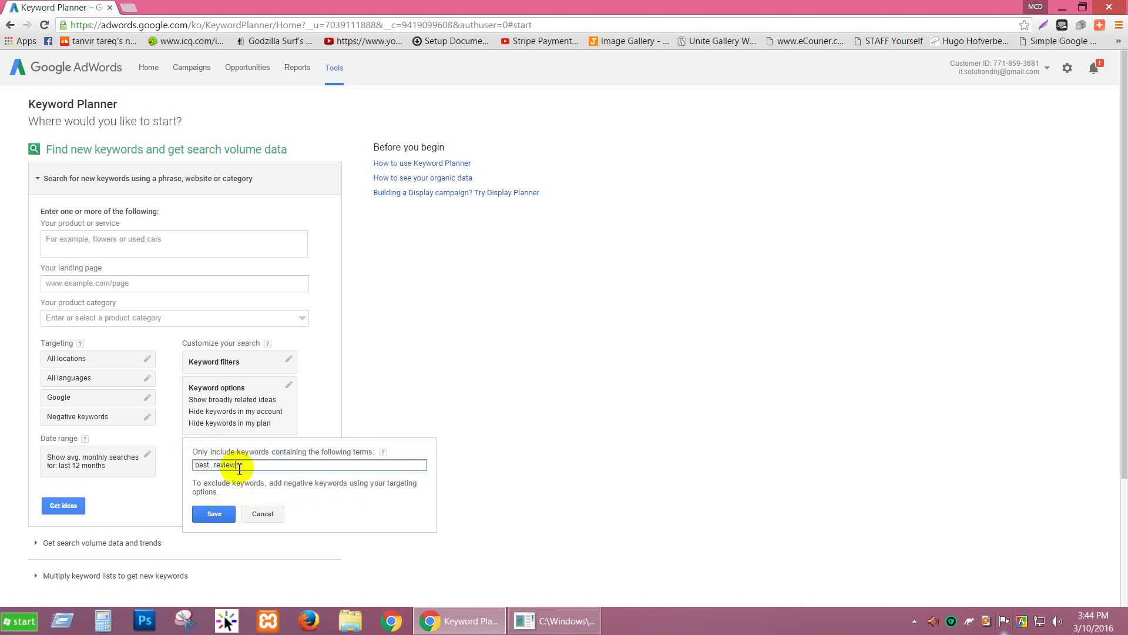
{"action": "left_click", "coordinate": [264, 514]}
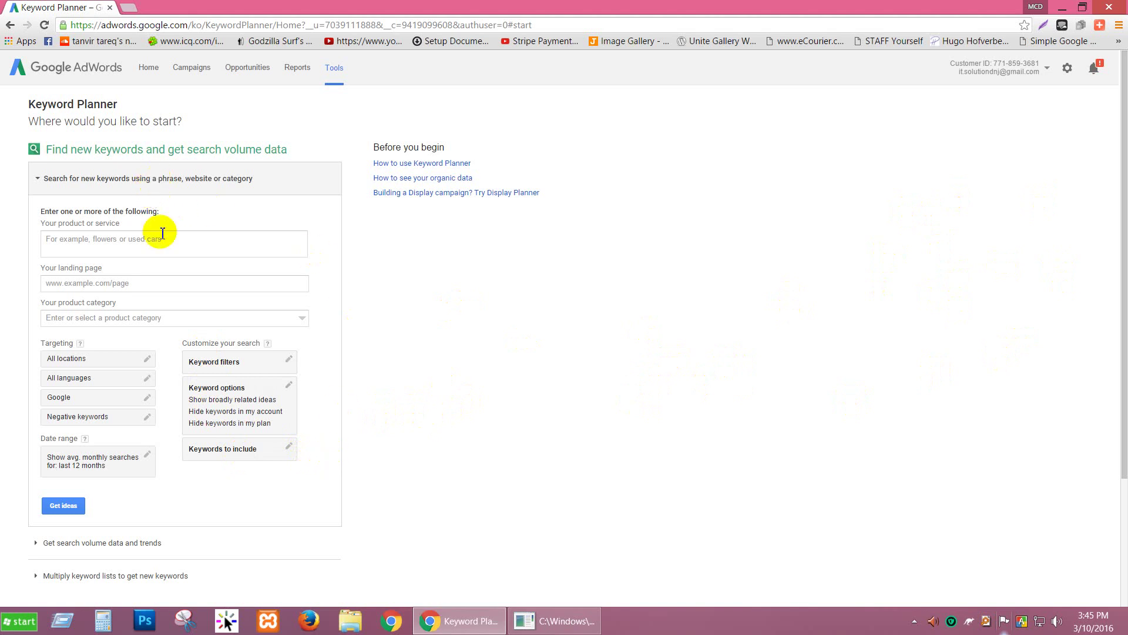
{"action": "left_click", "coordinate": [162, 286]}
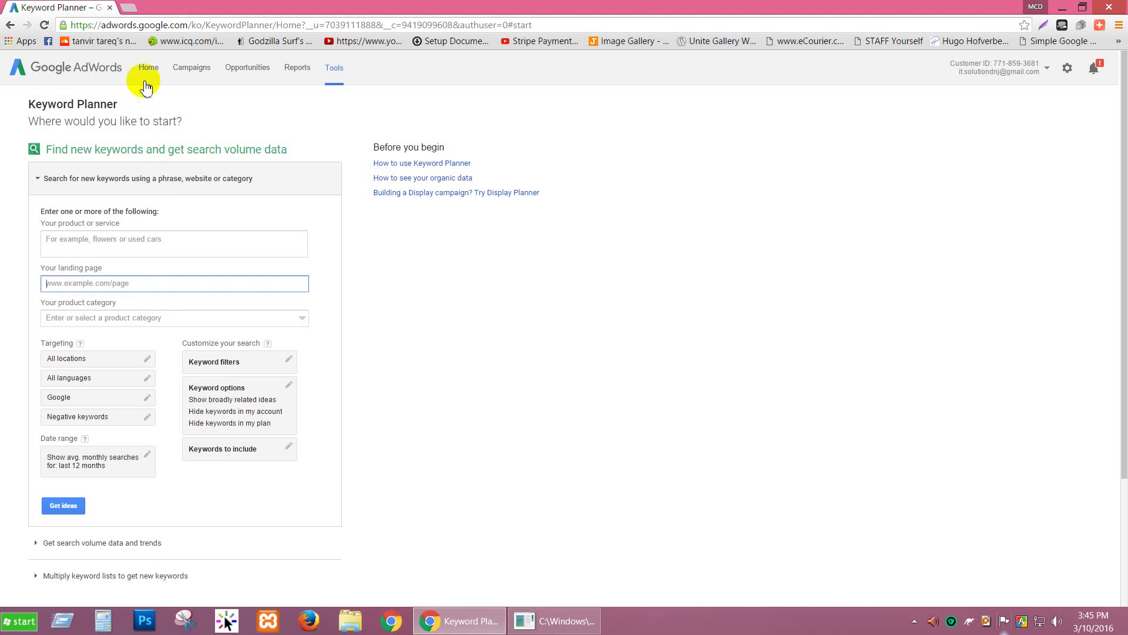
Step: Load alphatechworld.com in a new Chrome tab, correcting the mistyped address
{"action": "key", "text": "ctrl+t"}
{"action": "type", "text": "a"}
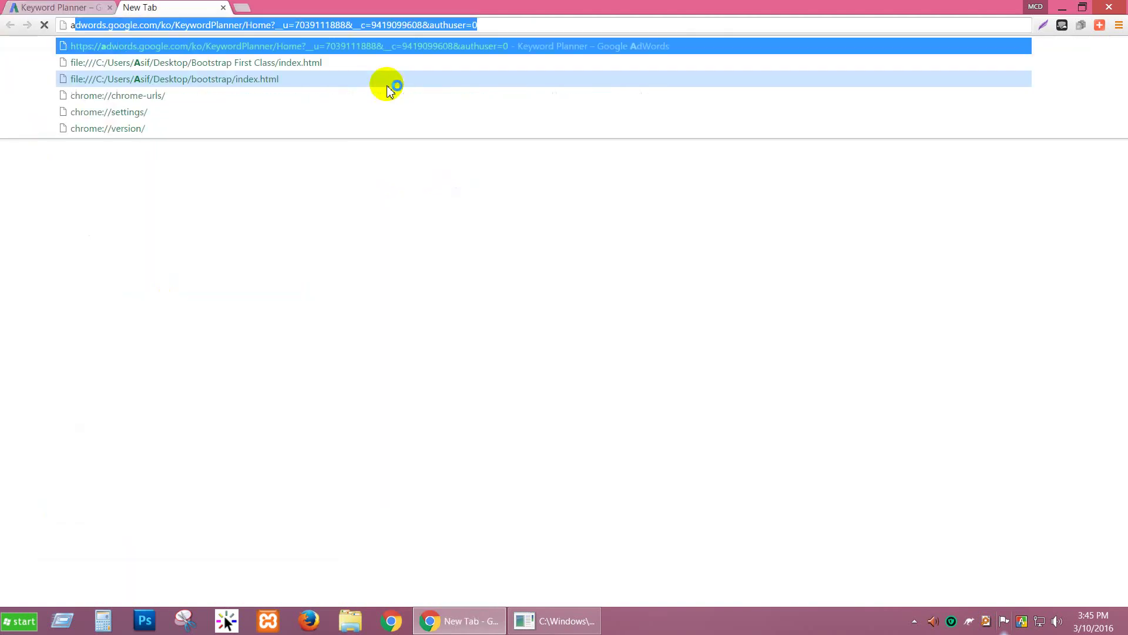
{"action": "type", "text": "lp"}
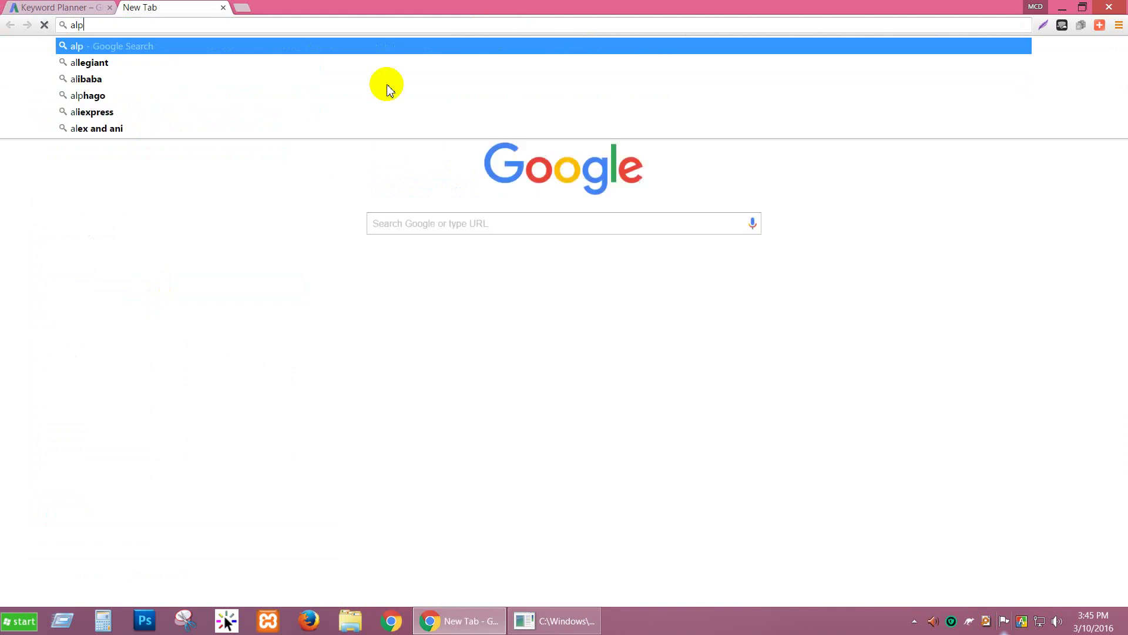
{"action": "type", "text": "ha"}
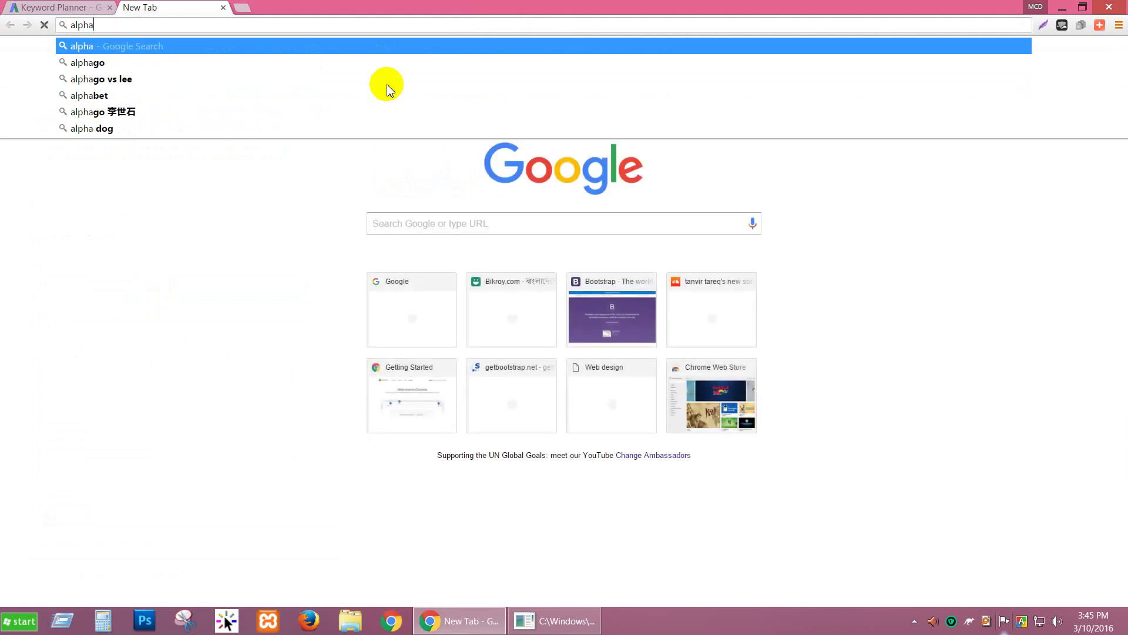
{"action": "type", "text": "tech"}
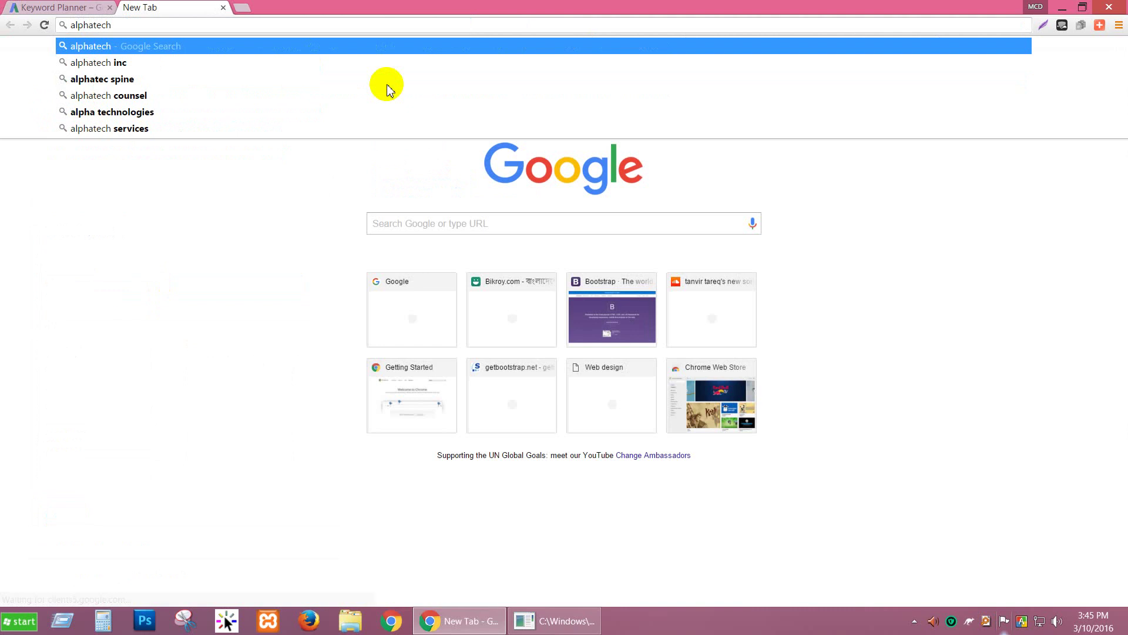
{"action": "type", "text": "w"}
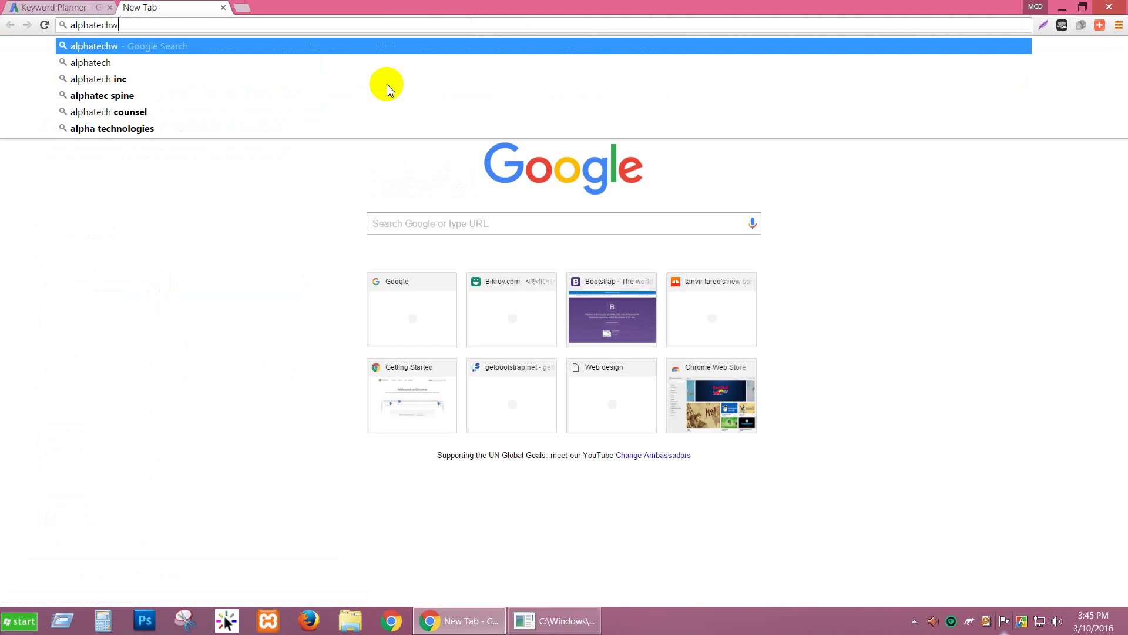
{"action": "type", "text": "orld/"}
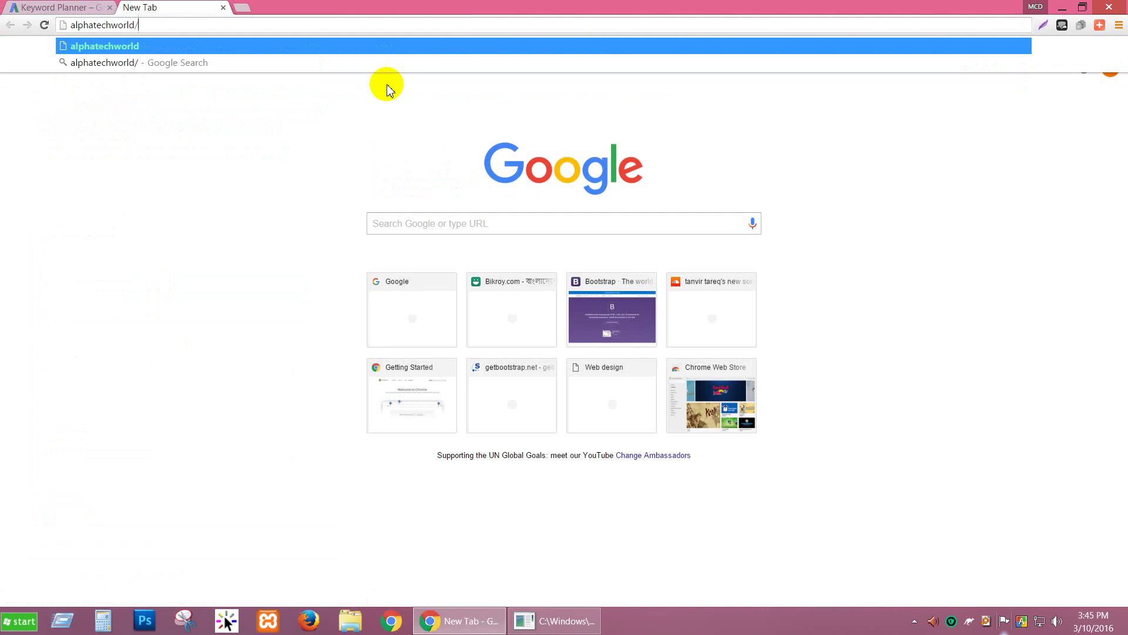
{"action": "key", "text": "BackSpace"}
{"action": "type", "text": ".com"}
{"action": "key", "text": "Return"}
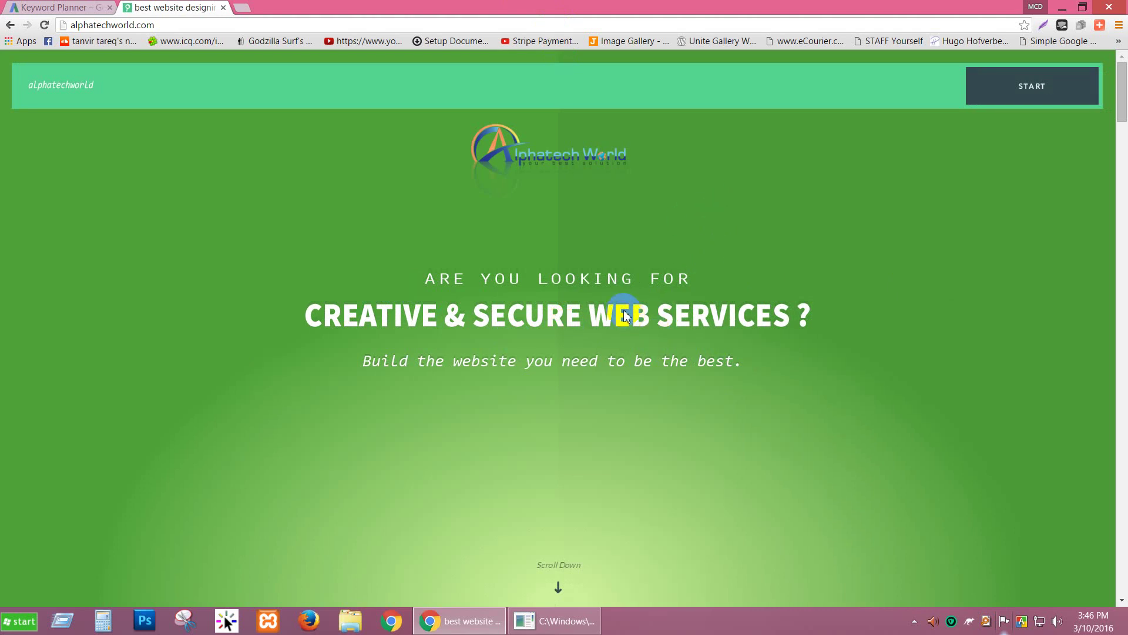
Step: Scroll through the alphatechworld.com homepage and select its web address
{"action": "scroll", "coordinate": [541, 282], "scroll_direction": "down", "scroll_amount": 3}
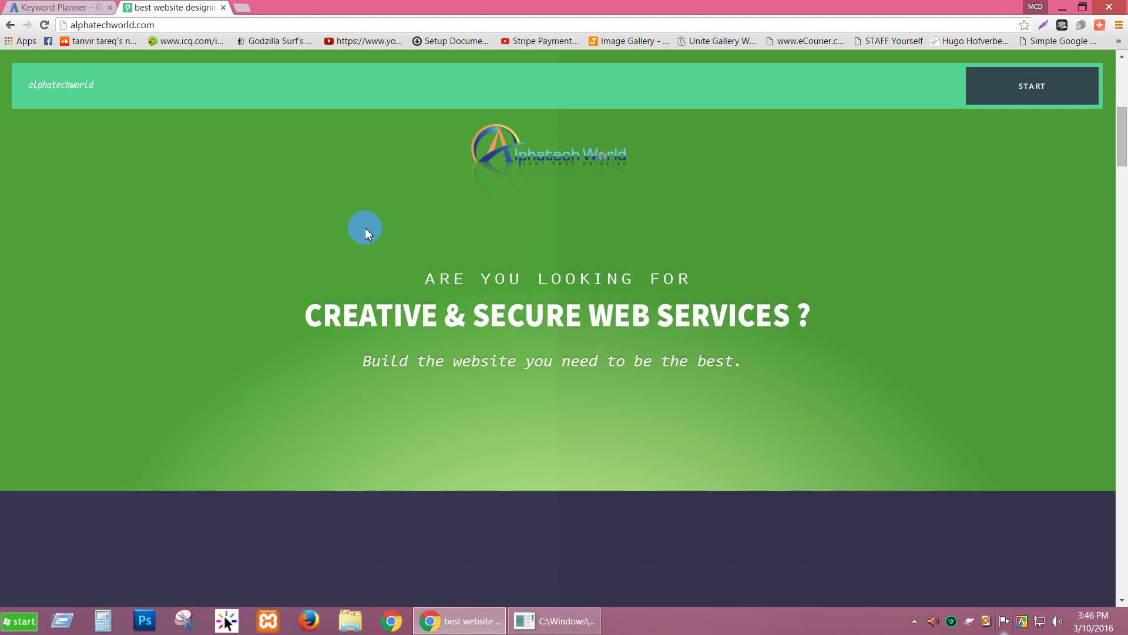
{"action": "scroll", "coordinate": [348, 292], "scroll_direction": "down", "scroll_amount": 3}
{"action": "scroll", "coordinate": [353, 301], "scroll_direction": "down", "scroll_amount": 3}
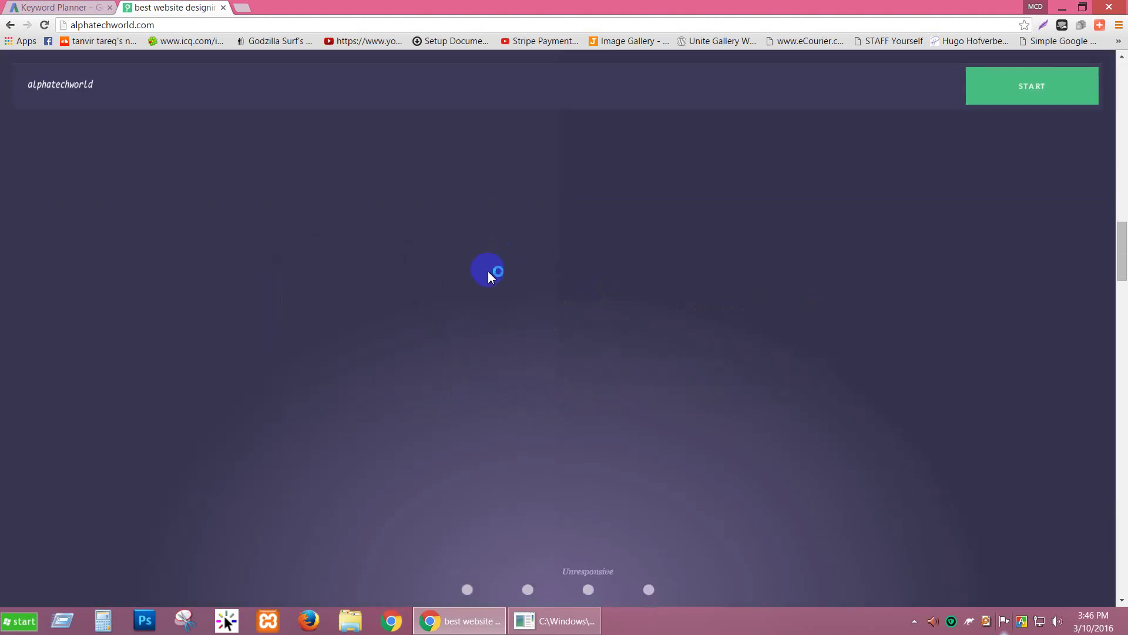
{"action": "scroll", "coordinate": [487, 272], "scroll_direction": "down", "scroll_amount": 3}
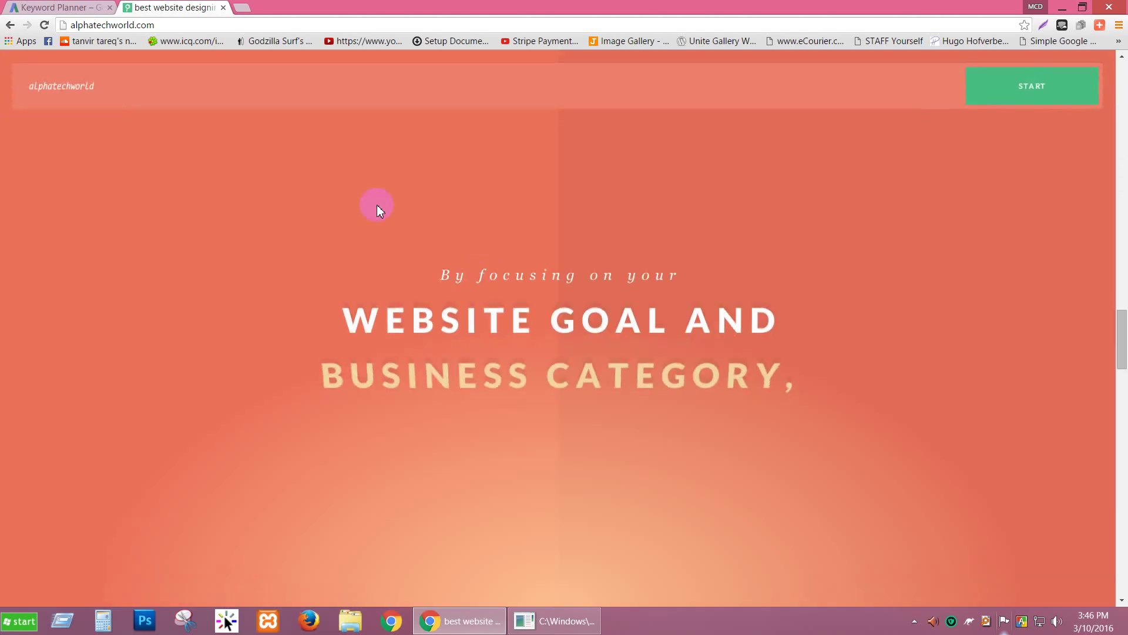
{"action": "left_click", "coordinate": [182, 29]}
{"action": "key", "text": "ctrl+c"}
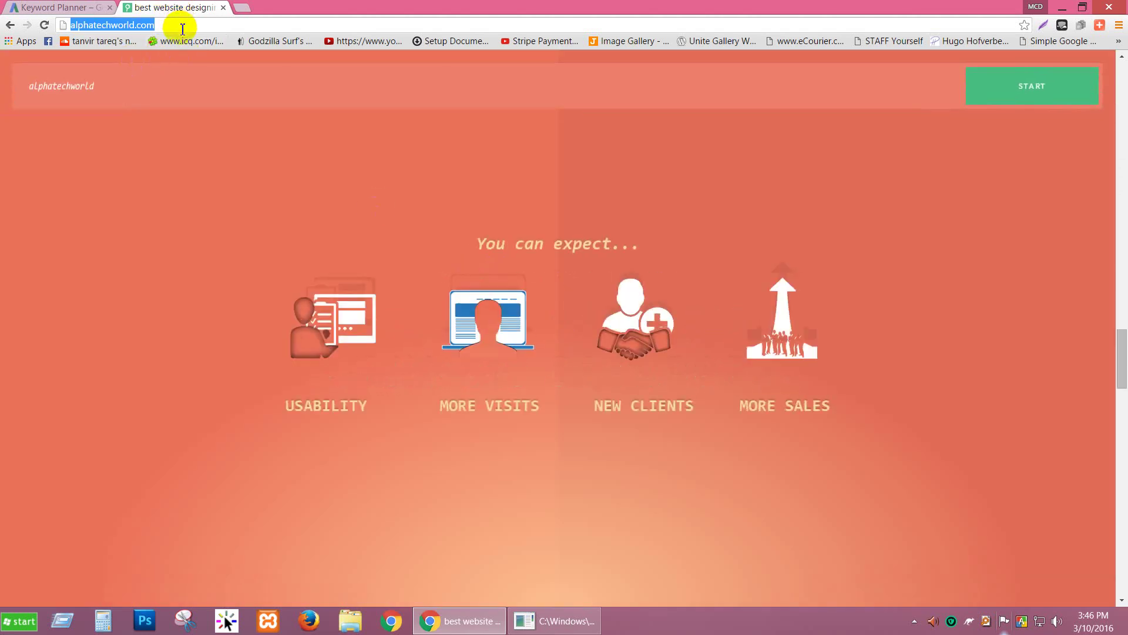
{"action": "left_click", "coordinate": [29, 7]}
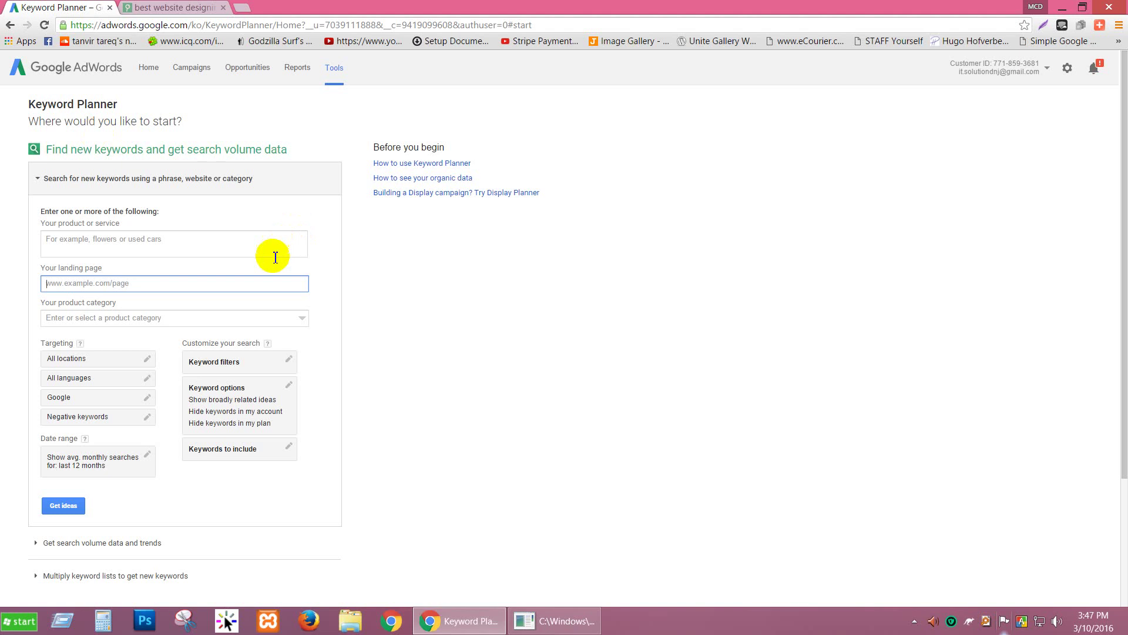
{"action": "key", "text": "ctrl+v"}
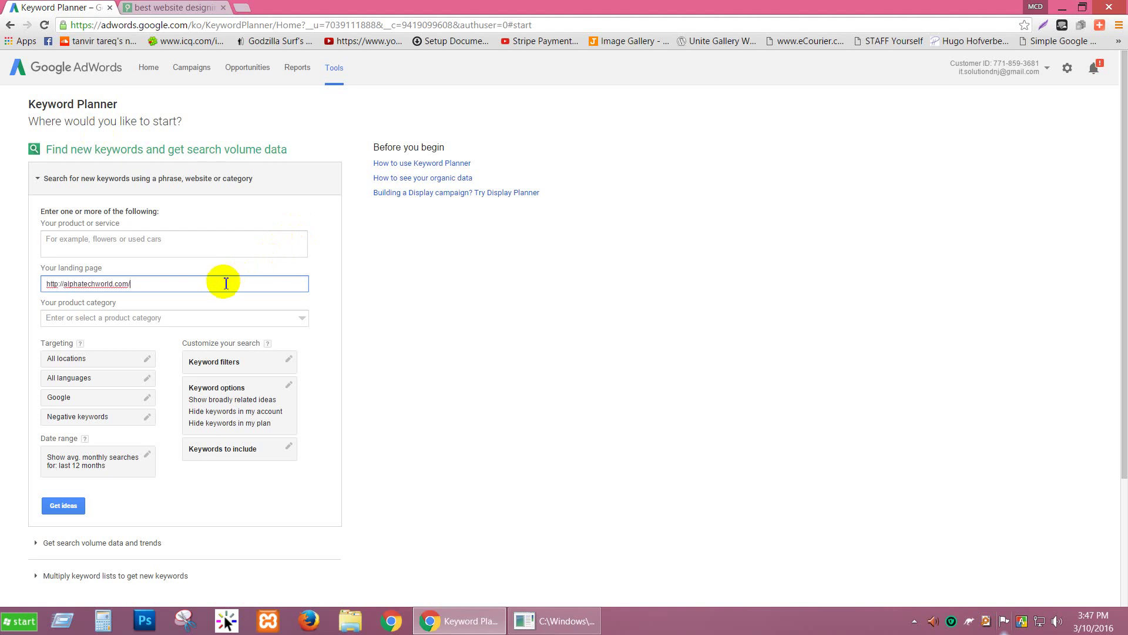
{"action": "left_click", "coordinate": [154, 240]}
{"action": "left_click", "coordinate": [151, 279]}
{"action": "left_click", "coordinate": [141, 245]}
{"action": "left_click", "coordinate": [149, 282]}
{"action": "left_click", "coordinate": [148, 243]}
{"action": "left_click", "coordinate": [189, 8]}
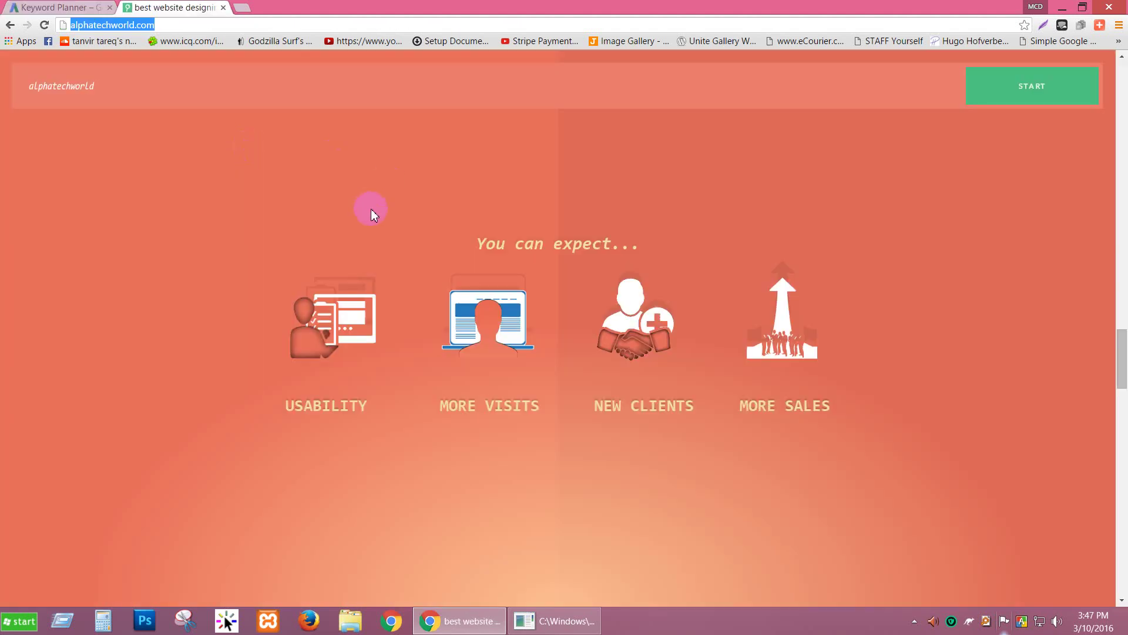
Step: View the homepage's HTML source and select its title text
{"action": "left_click", "coordinate": [620, 207]}
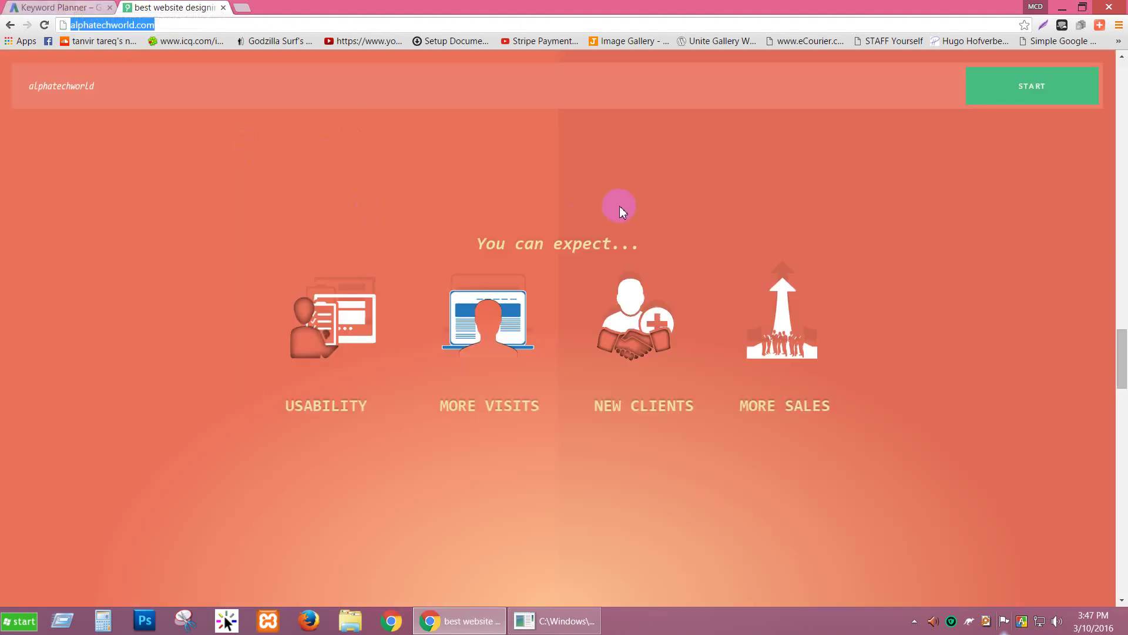
{"action": "key", "text": "ctrl+u"}
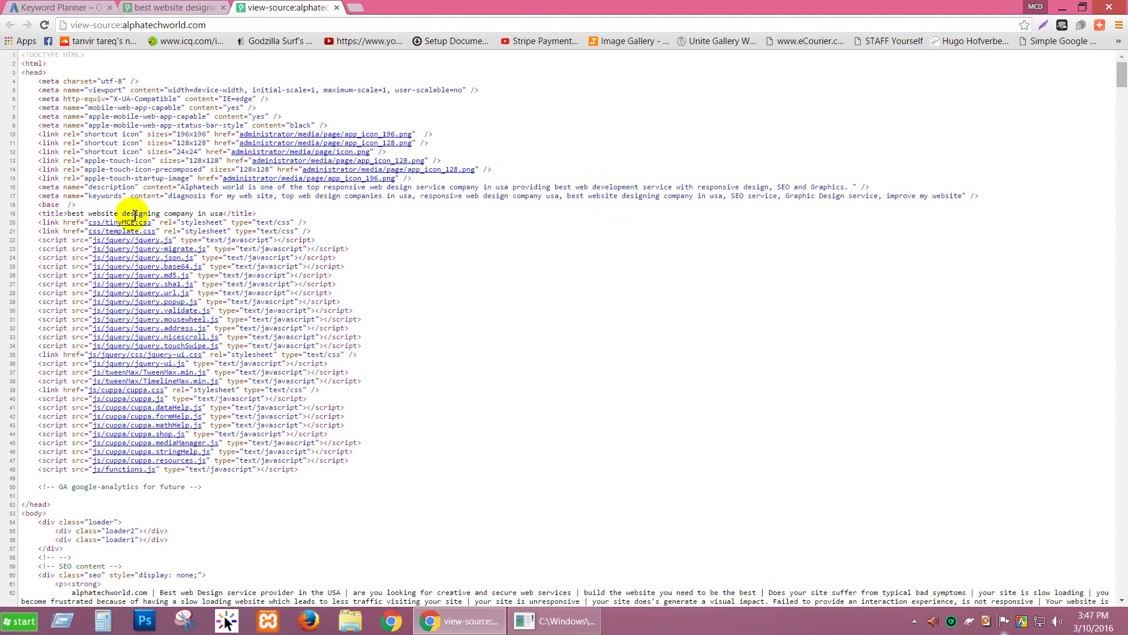
{"action": "left_click_drag", "start_coordinate": [224, 216], "coordinate": [91, 213]}
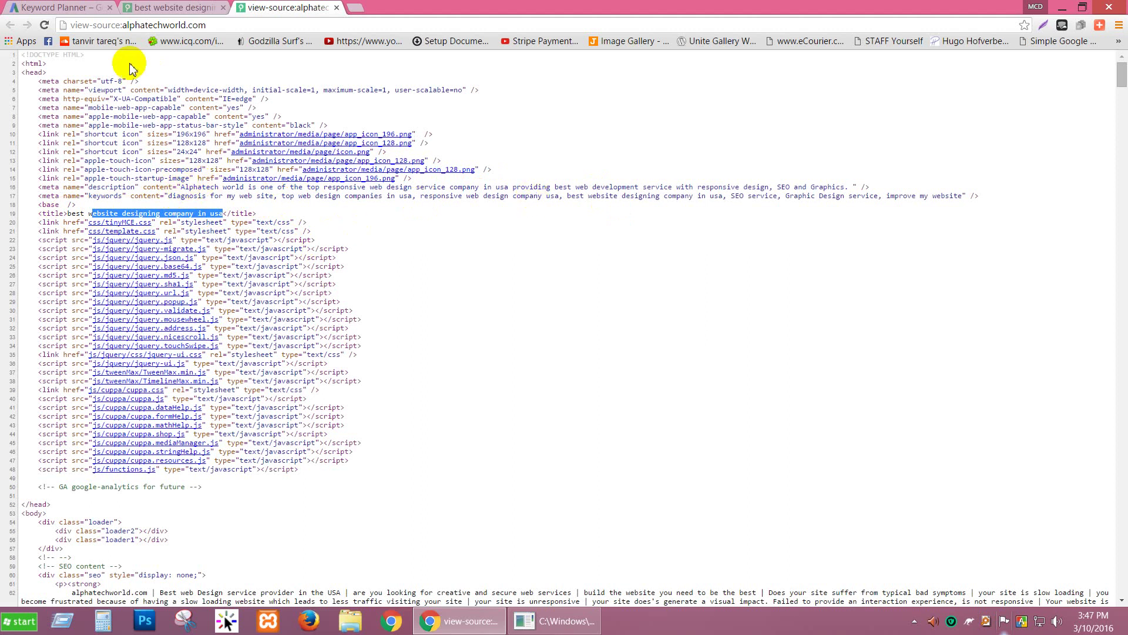
Step: Append /cpanel to the site address to load the cPanel login page
{"action": "left_click", "coordinate": [177, 8]}
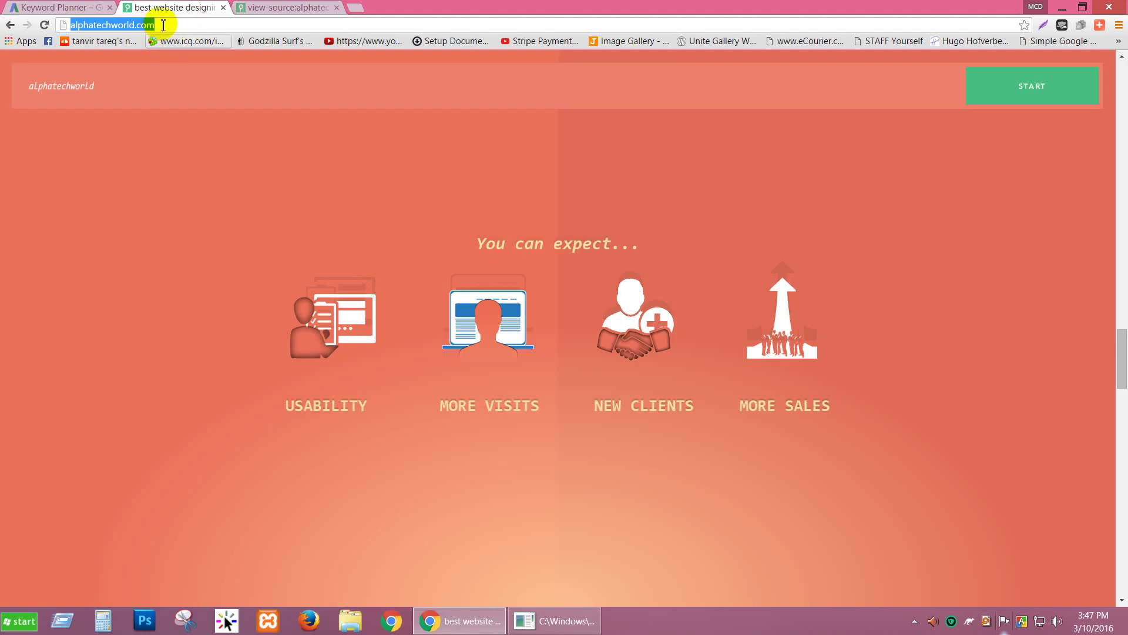
{"action": "left_click", "coordinate": [176, 26]}
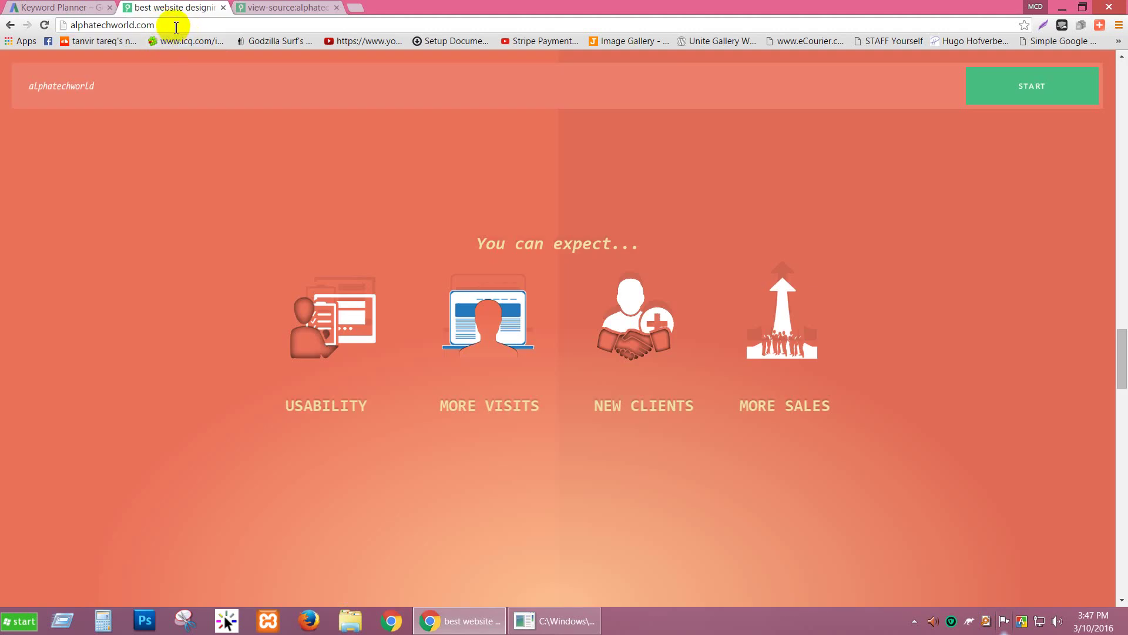
{"action": "type", "text": "/cpa"}
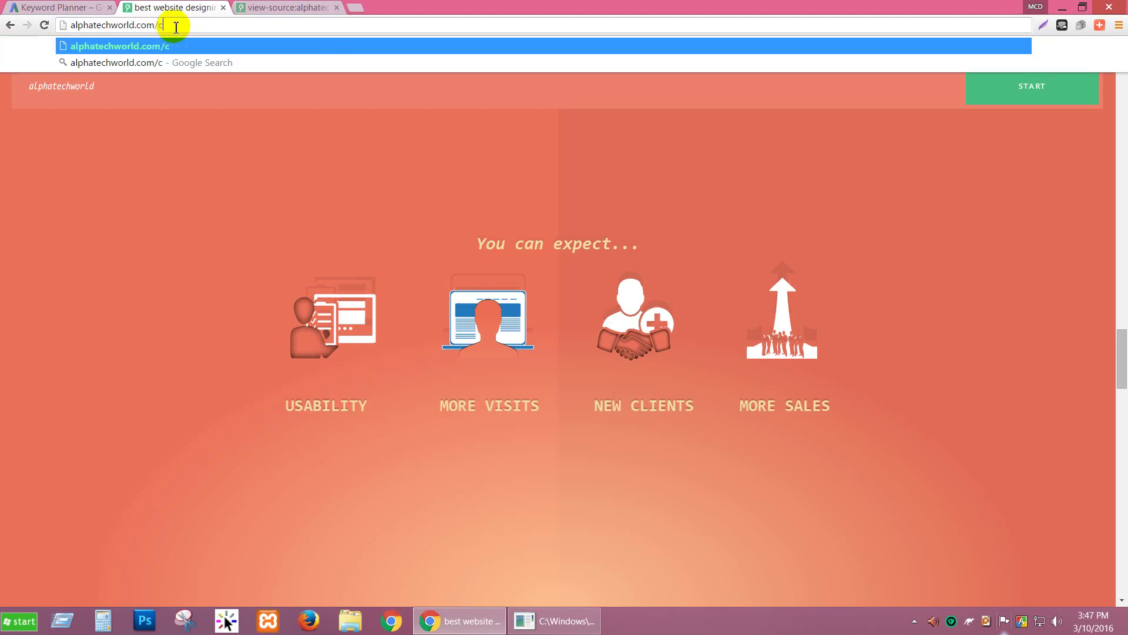
{"action": "type", "text": "nel"}
{"action": "key", "text": "Return"}
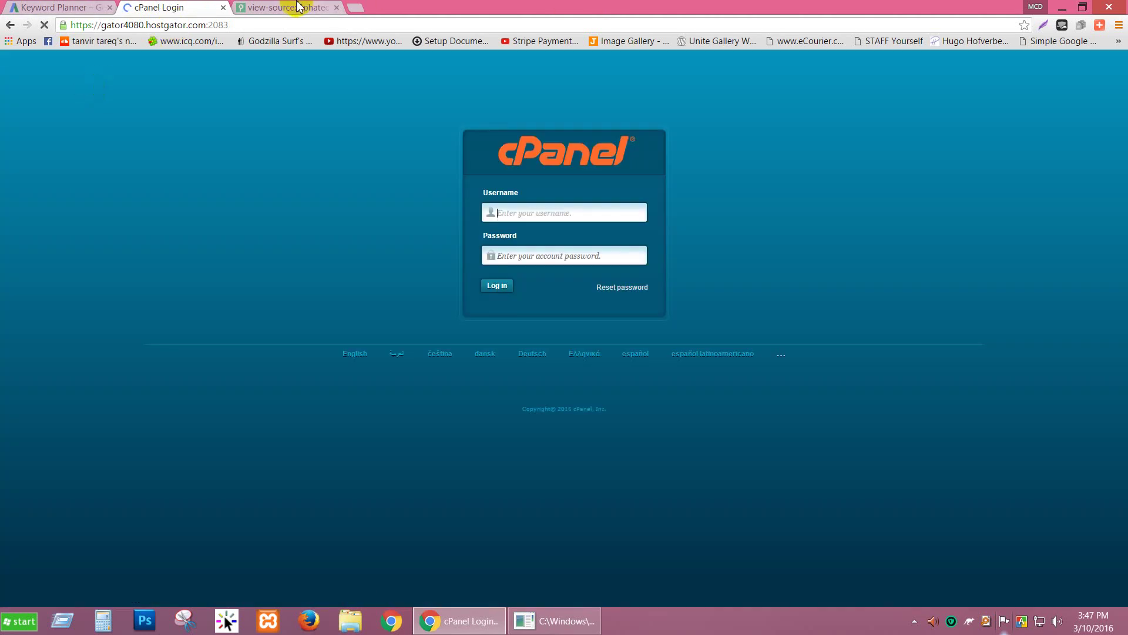
Step: Close the page-source tab and go back twice from the cPanel login page
{"action": "left_click", "coordinate": [298, 6]}
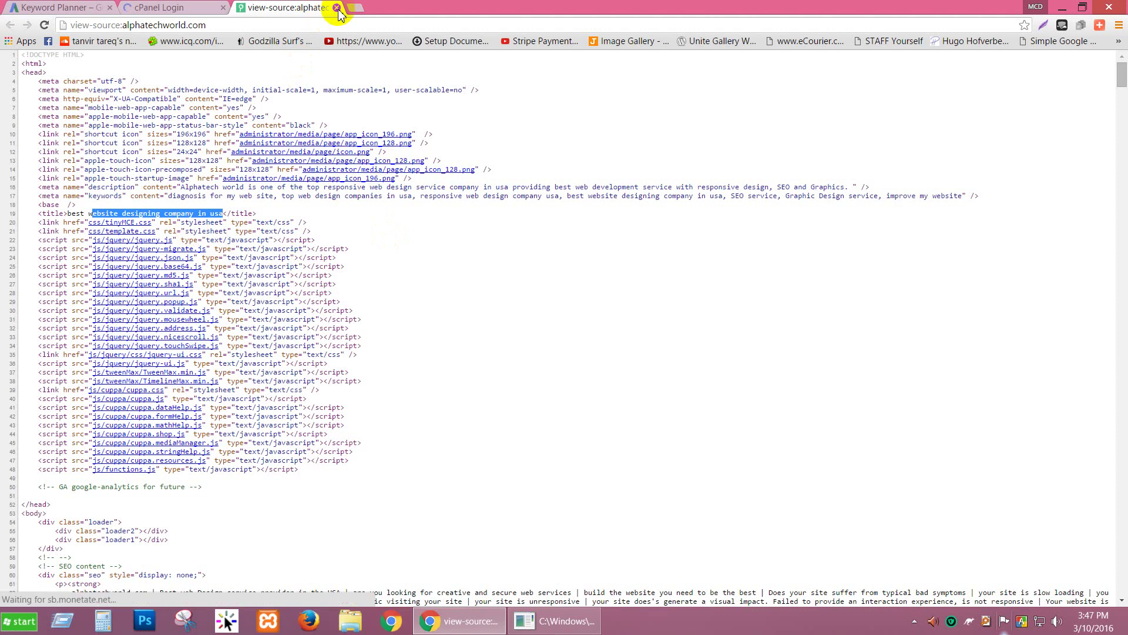
{"action": "left_click", "coordinate": [336, 7]}
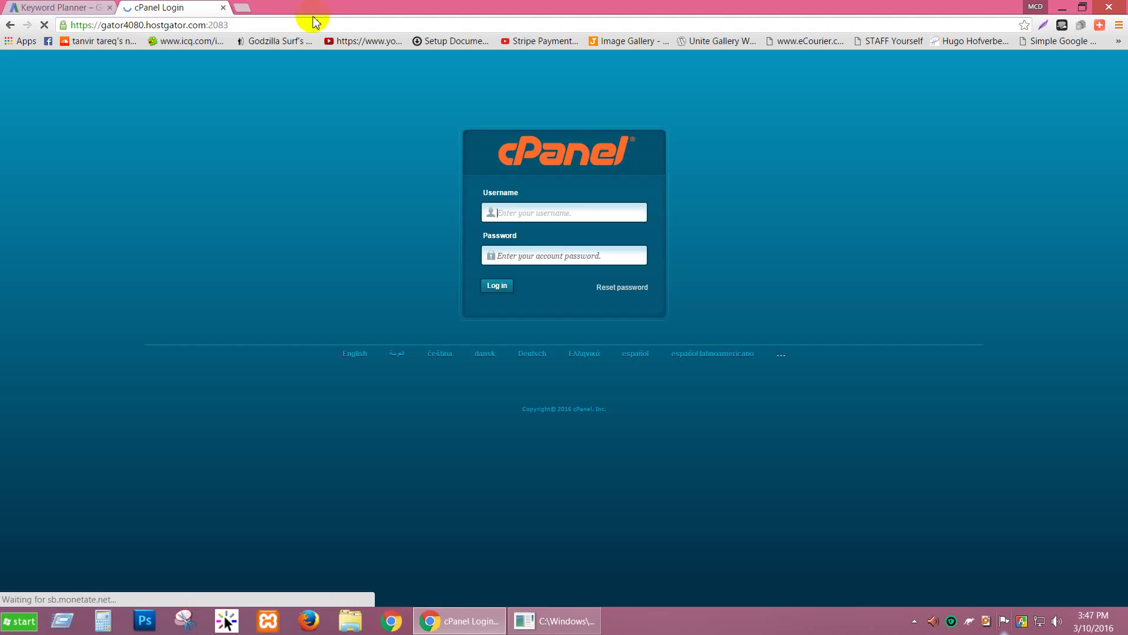
{"action": "left_click", "coordinate": [11, 26]}
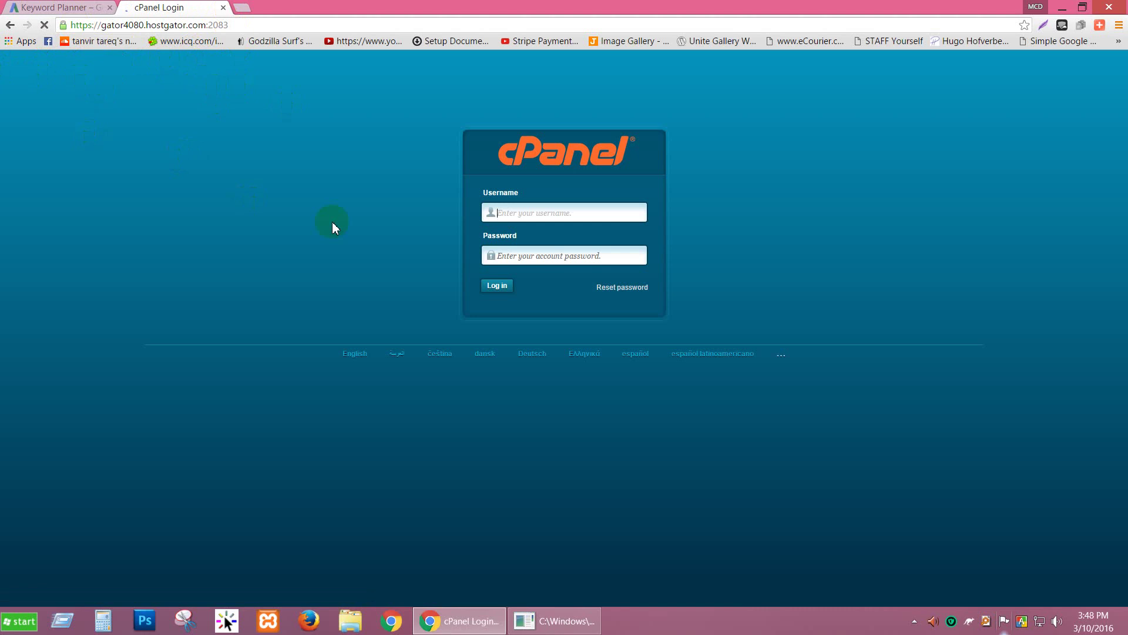
{"action": "left_click", "coordinate": [10, 27]}
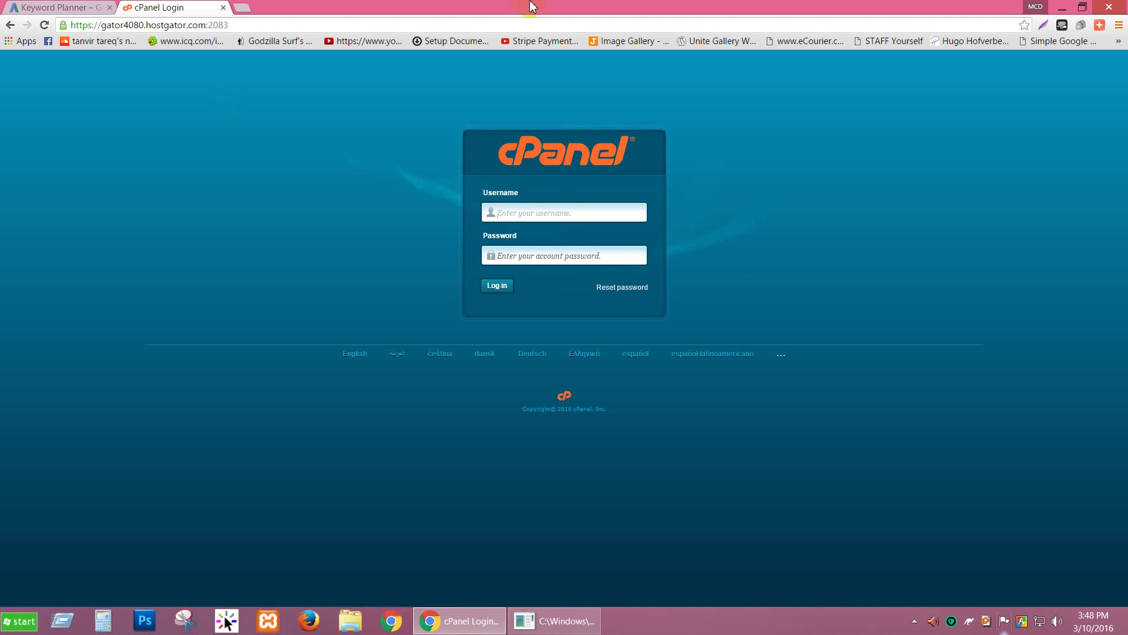
Step: Reload the alphatechworld.com homepage from the address bar
{"action": "left_click", "coordinate": [412, 26]}
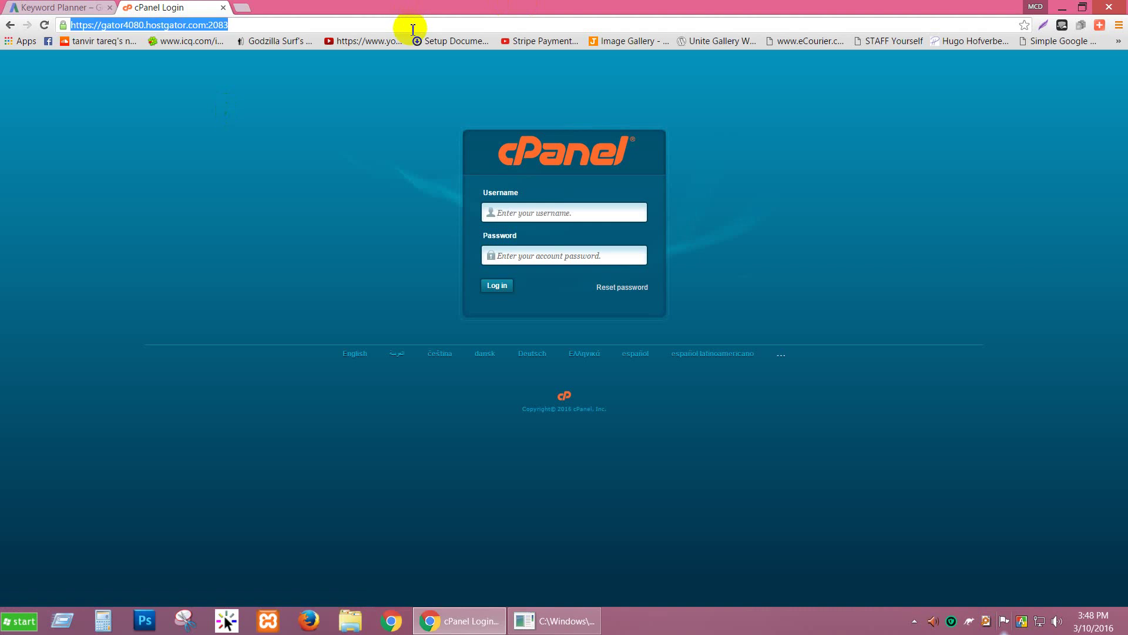
{"action": "type", "text": "alph"}
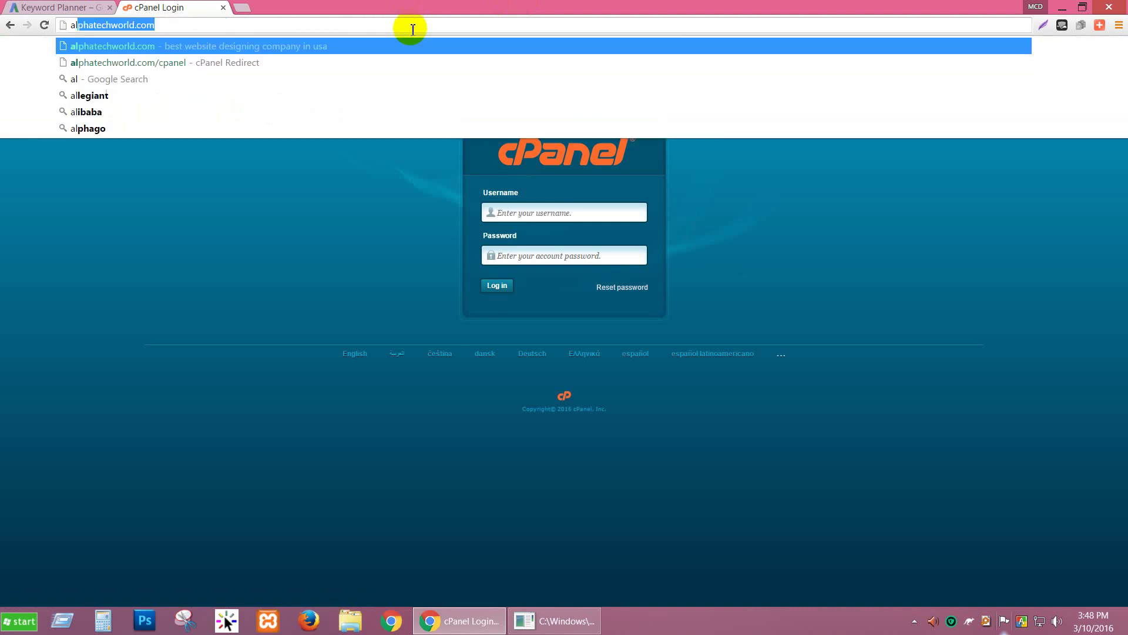
{"action": "type", "text": "a"}
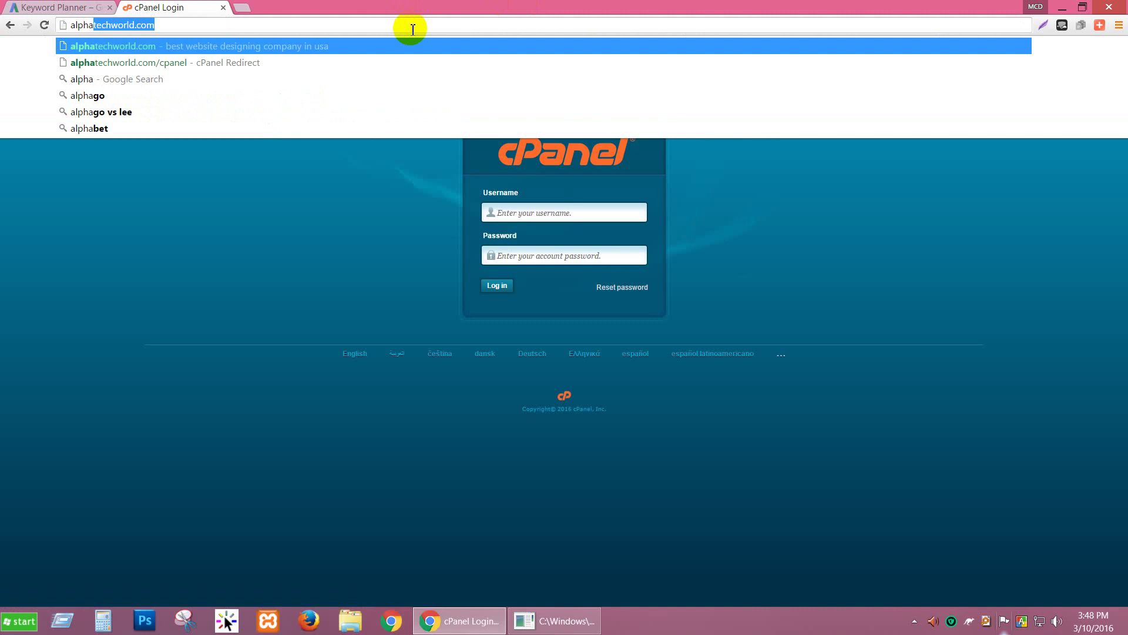
{"action": "key", "text": "Return"}
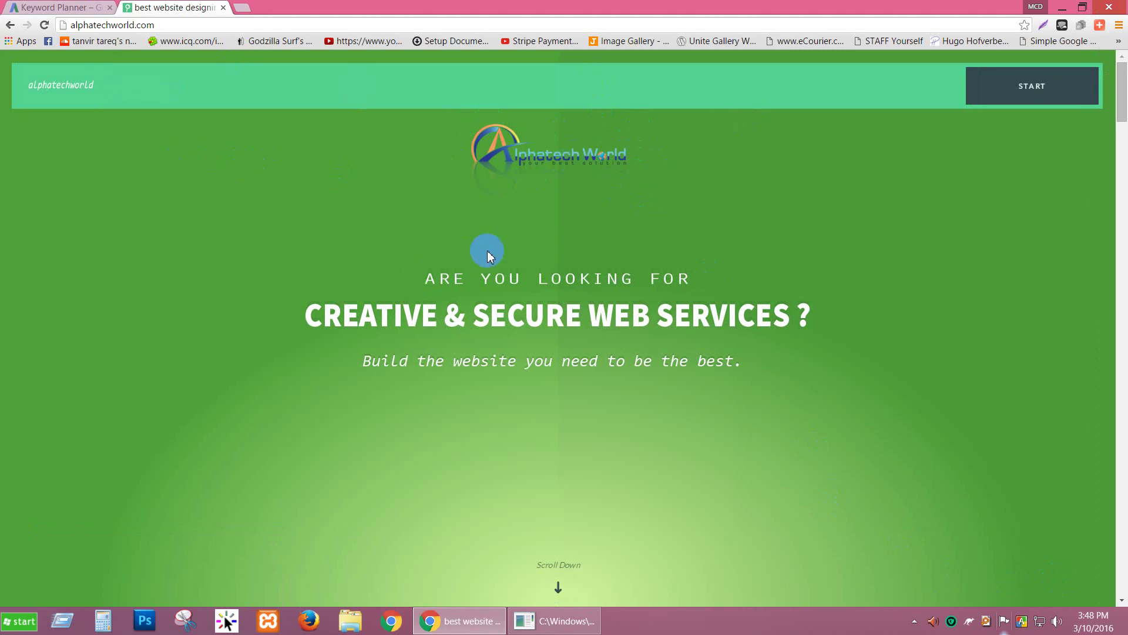
Step: Scroll through the alphatechworld.com sections, then go back to the Keyword Planner tab
{"action": "scroll", "coordinate": [300, 235], "scroll_direction": "down", "scroll_amount": 1}
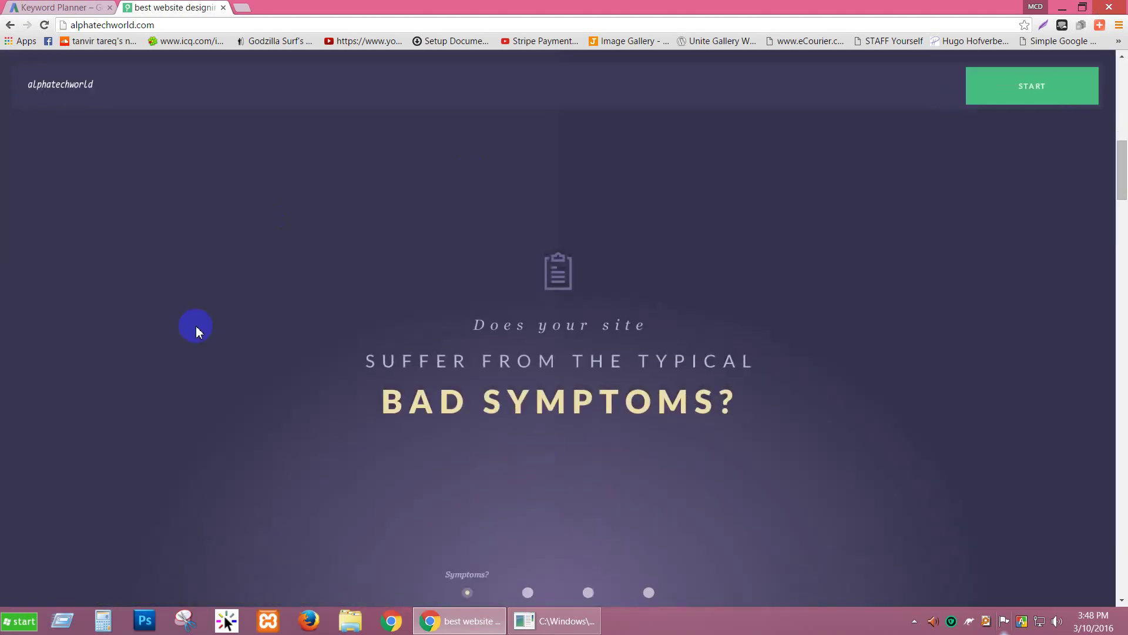
{"action": "scroll", "coordinate": [580, 301], "scroll_direction": "down", "scroll_amount": 1}
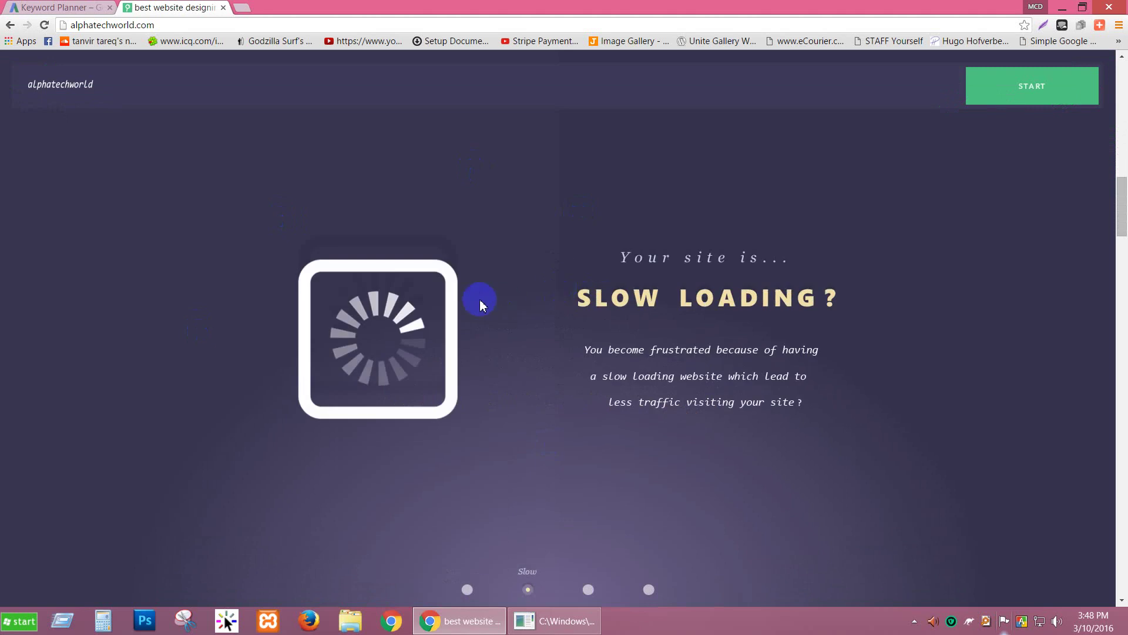
{"action": "scroll", "coordinate": [479, 299], "scroll_direction": "down", "scroll_amount": 1}
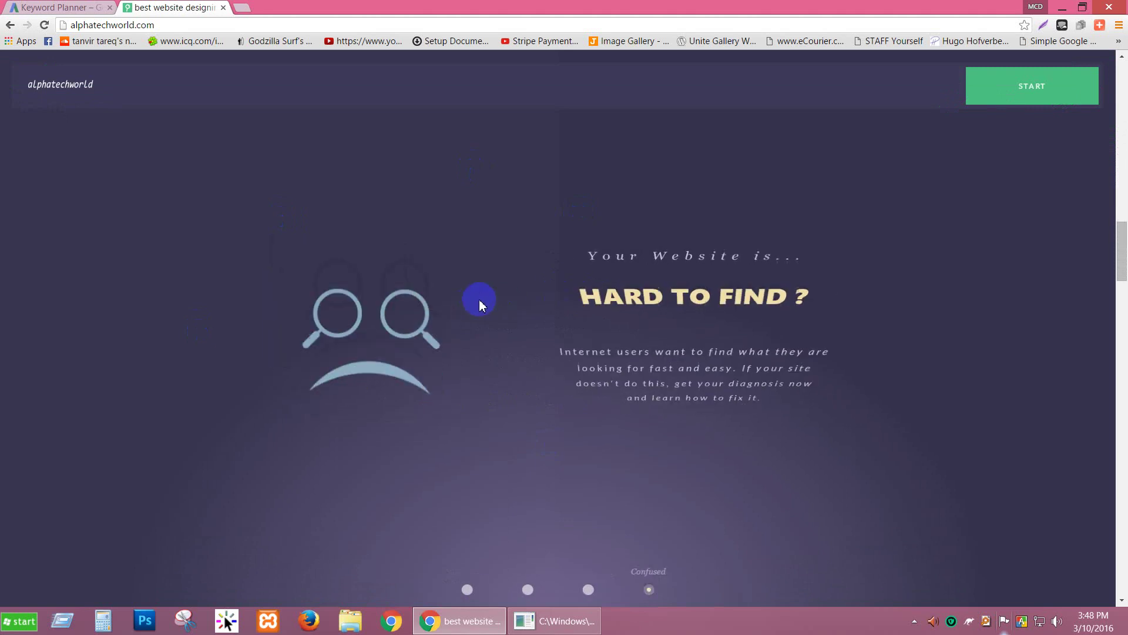
{"action": "left_click_drag", "start_coordinate": [1121, 288], "coordinate": [1125, 97]}
{"action": "scroll", "coordinate": [1102, 320], "scroll_direction": "down", "scroll_amount": 2}
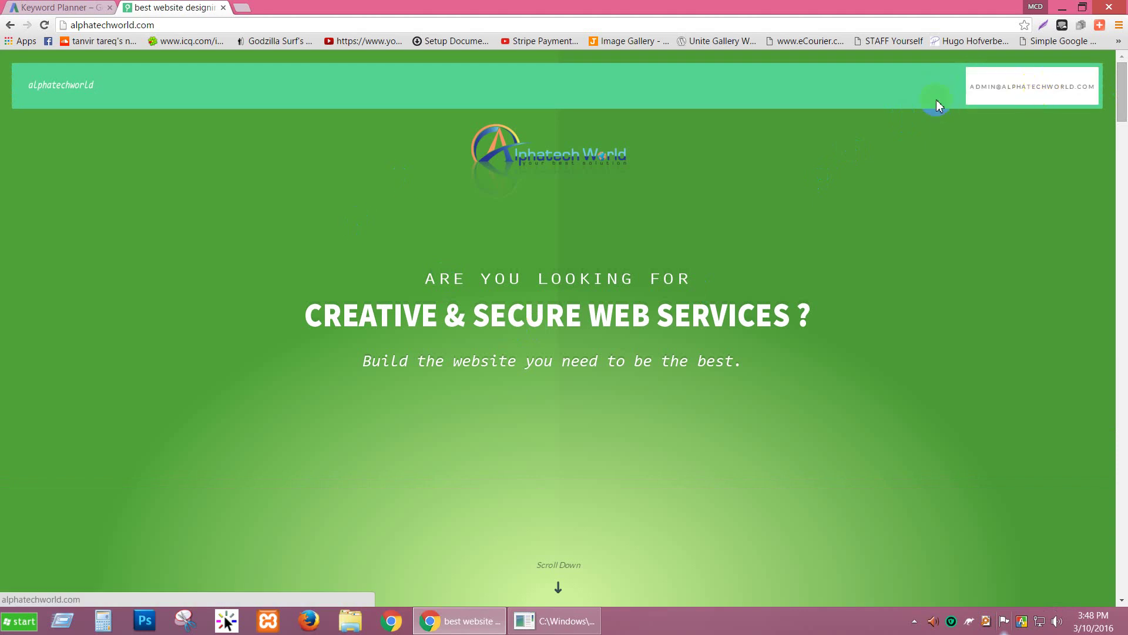
{"action": "left_click", "coordinate": [35, 7]}
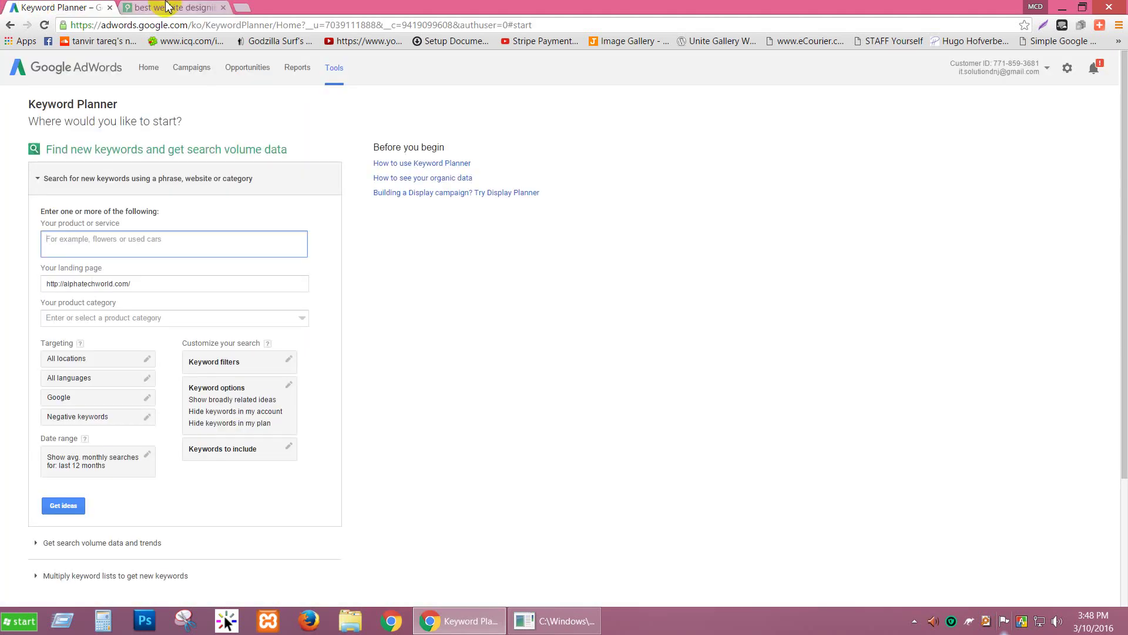
Step: Enter 'web design service' as Your product or service, then collapse the Search for new keywords form
{"action": "left_click", "coordinate": [168, 7]}
{"action": "left_click", "coordinate": [65, 7]}
{"action": "left_click", "coordinate": [232, 250]}
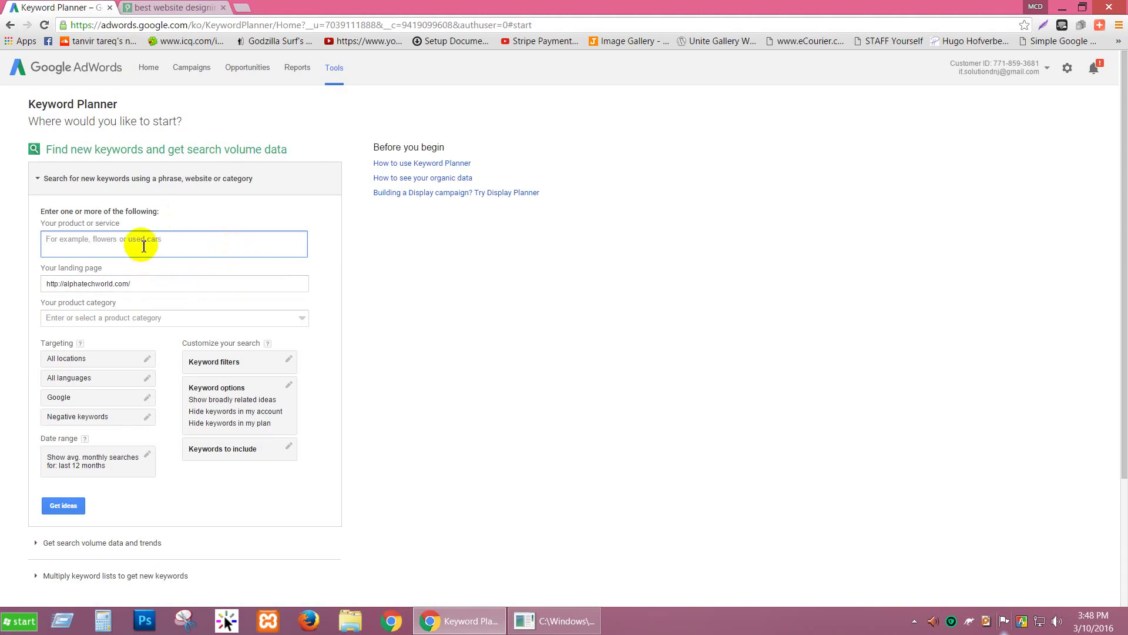
{"action": "type", "text": "we"}
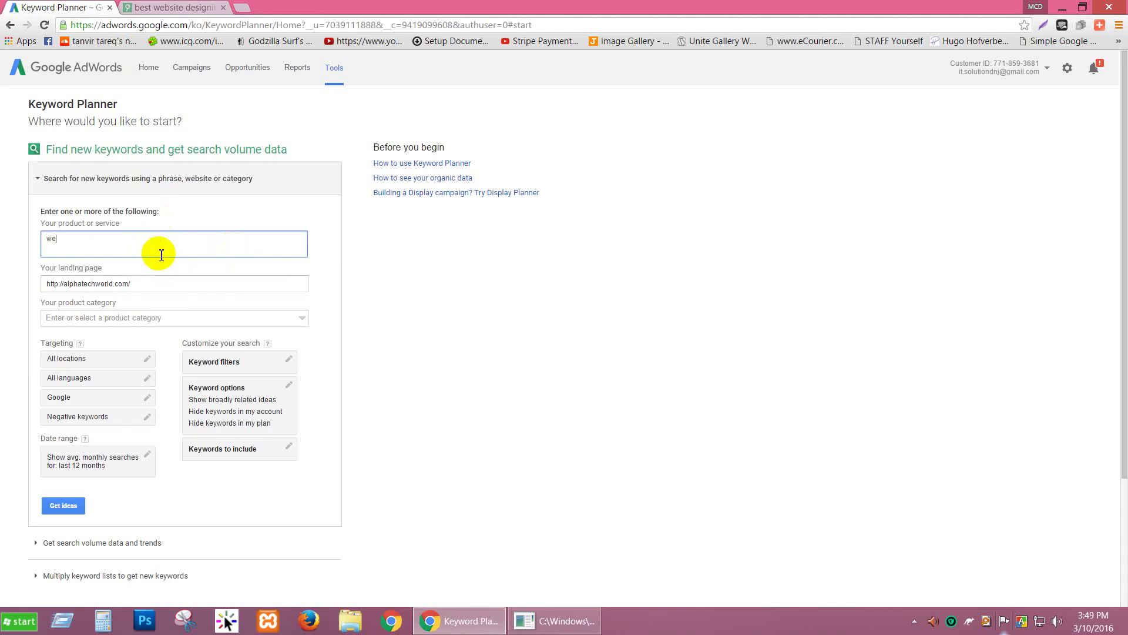
{"action": "type", "text": "b degi"}
{"action": "type", "text": "gn service"}
{"action": "left_click", "coordinate": [160, 284]}
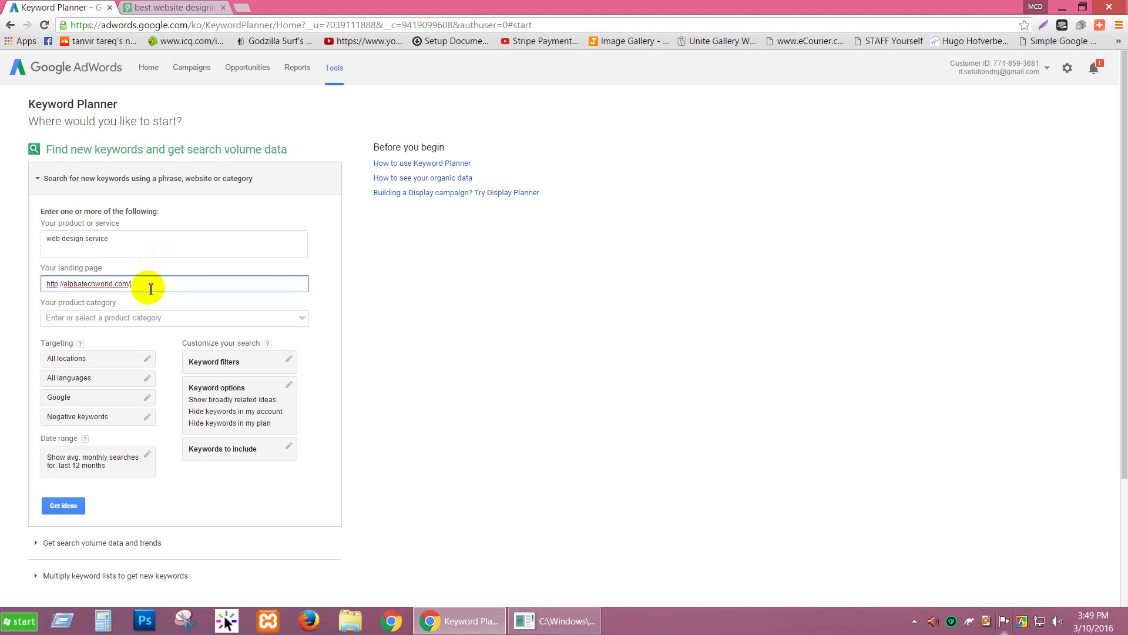
{"action": "left_click", "coordinate": [155, 179]}
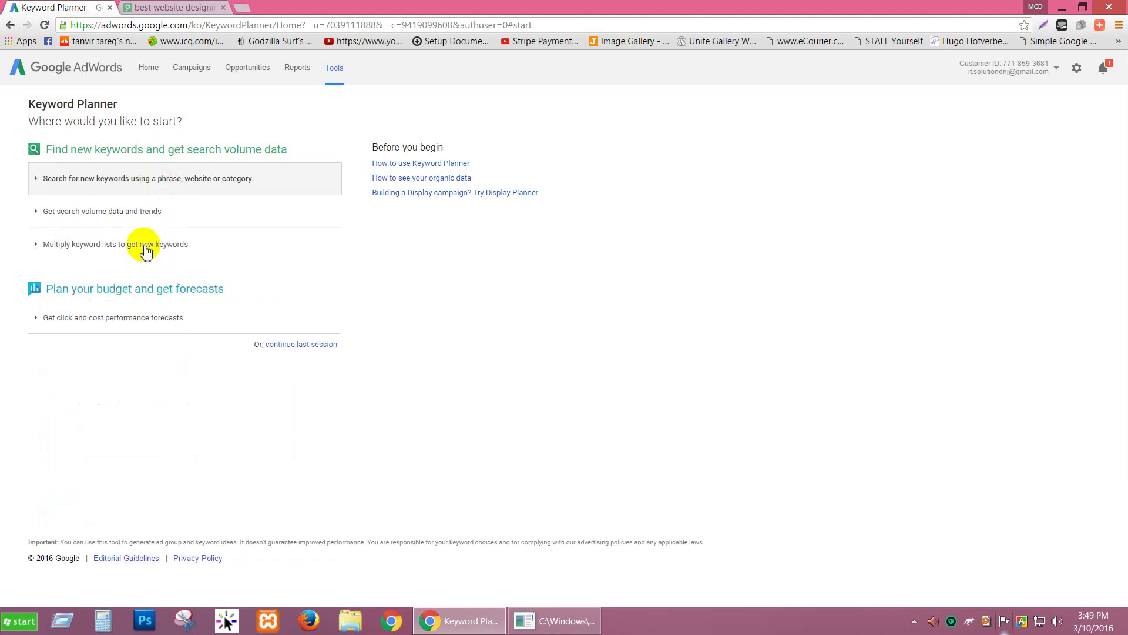
Step: Clear the product or service and landing page entries from the new-keyword search form
{"action": "left_click", "coordinate": [97, 217]}
{"action": "left_click", "coordinate": [101, 270]}
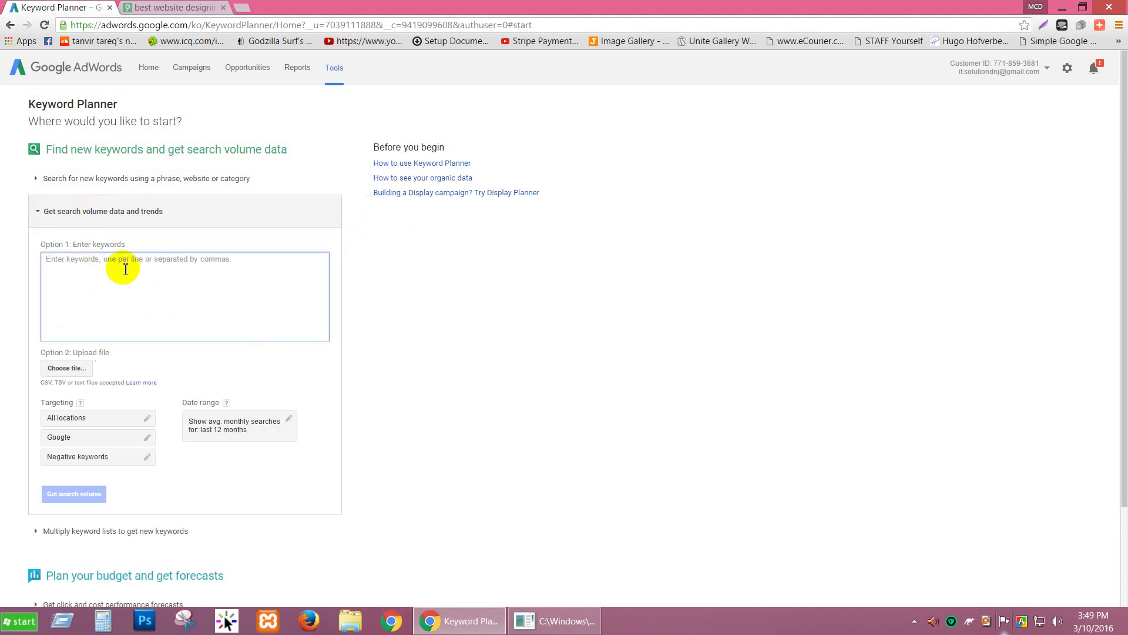
{"action": "left_click", "coordinate": [128, 213]}
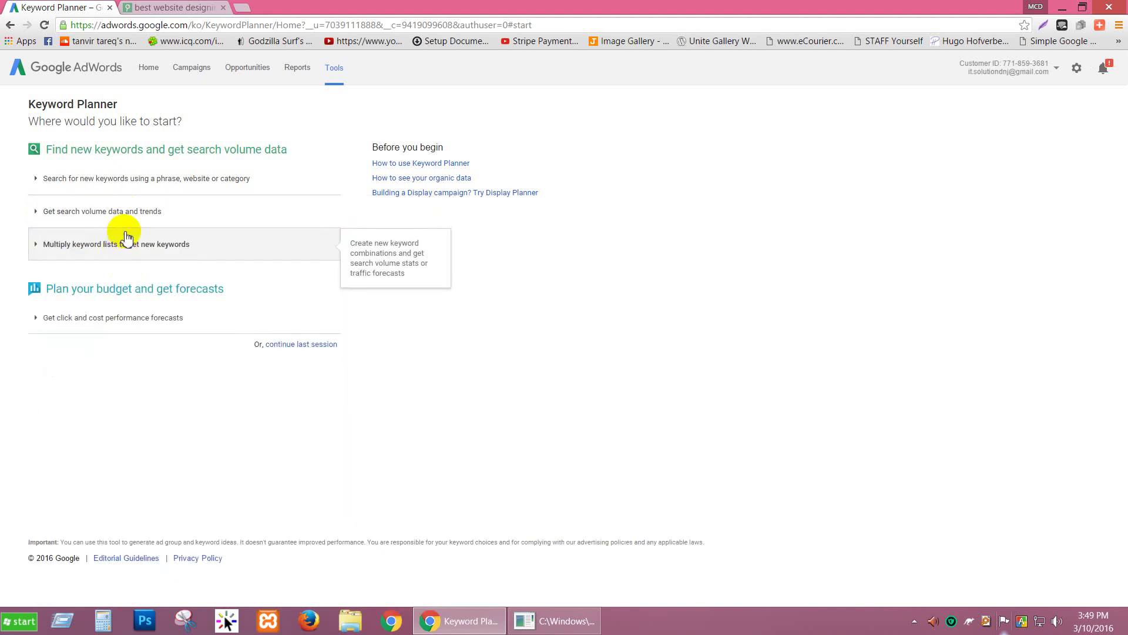
{"action": "left_click", "coordinate": [134, 219]}
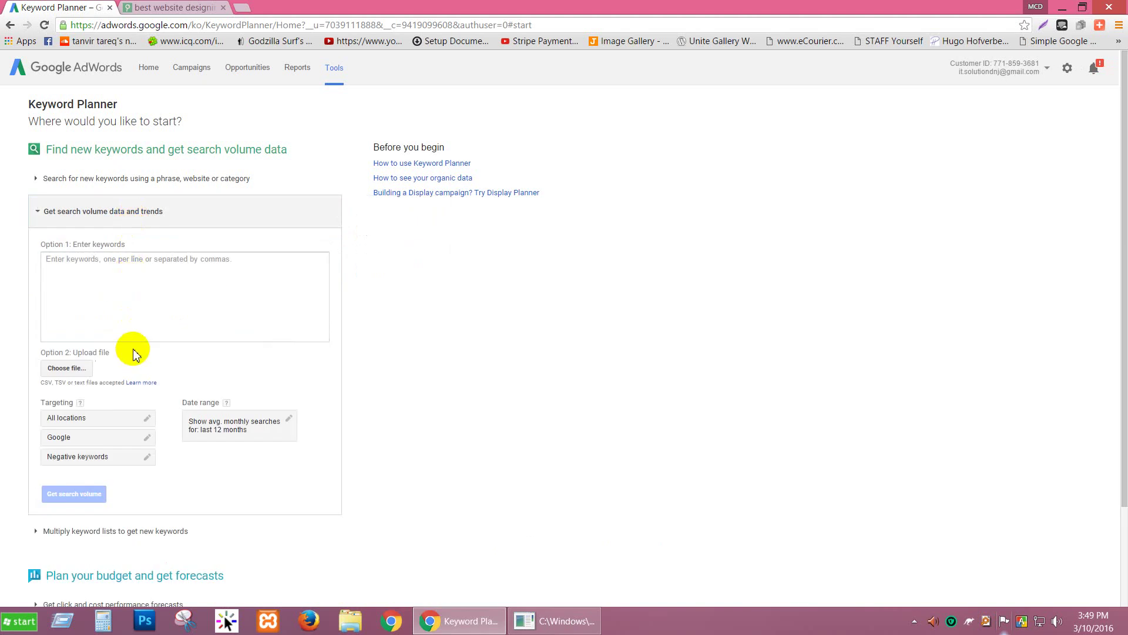
{"action": "left_click", "coordinate": [115, 178]}
{"action": "left_click", "coordinate": [137, 244]}
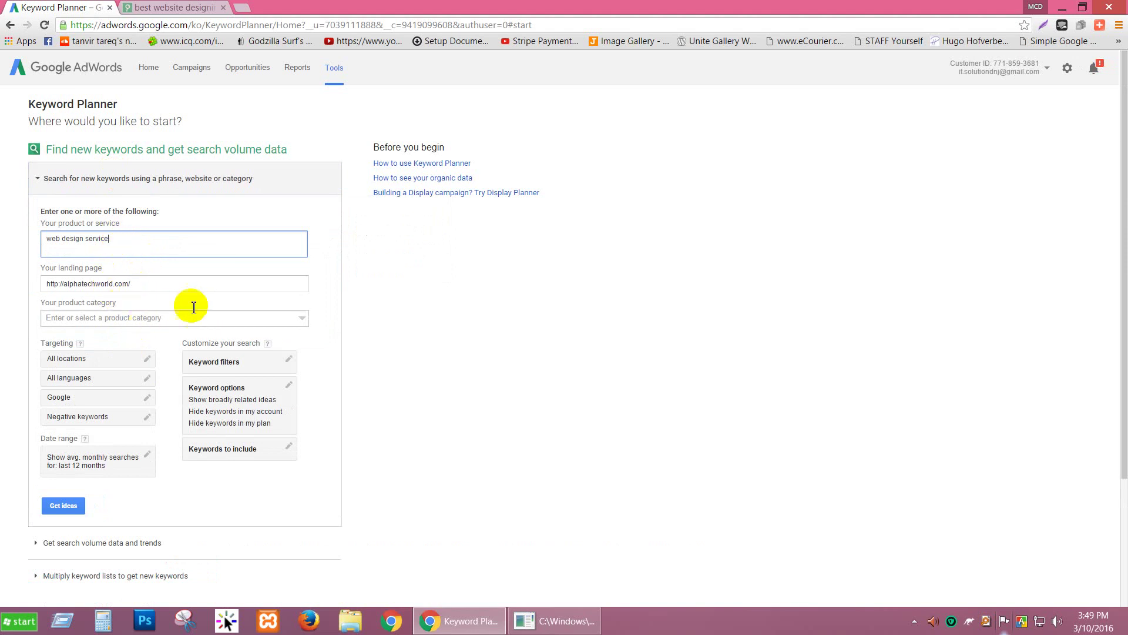
{"action": "key", "text": "ctrl+BackSpace"}
{"action": "key", "text": "ctrl+BackSpace"}
{"action": "key", "text": "ctrl+BackSpace"}
{"action": "left_click_drag", "start_coordinate": [157, 285], "coordinate": [2, 287]}
{"action": "key", "text": "BackSpace"}
{"action": "left_click", "coordinate": [114, 182]}
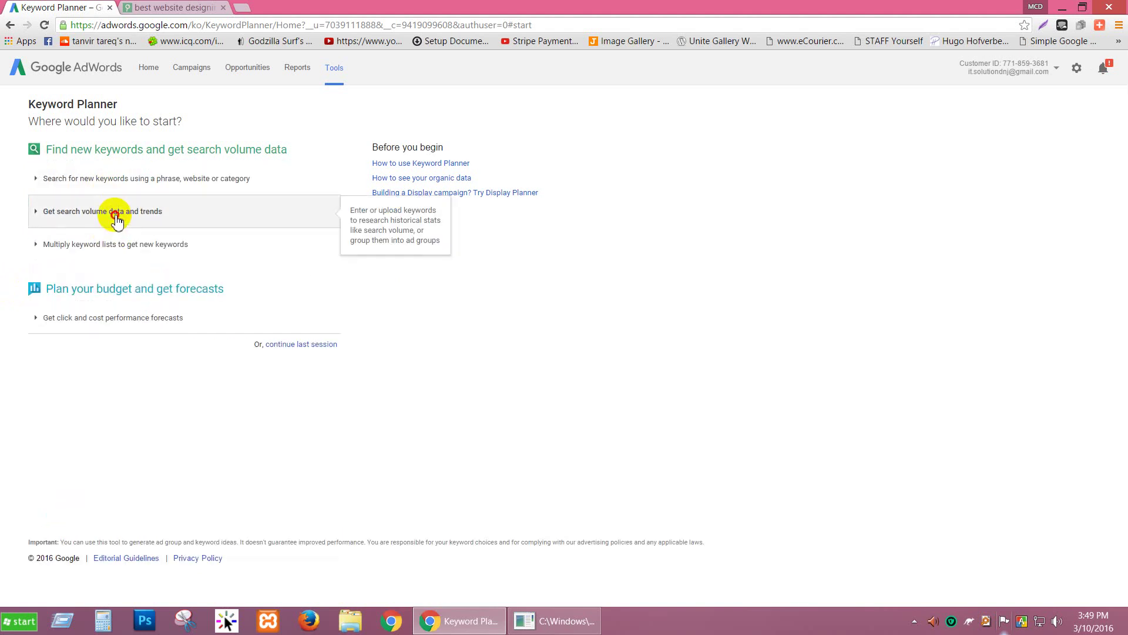
Step: Type 'skin care,' into the search volume keywords box and select it for copying
{"action": "left_click", "coordinate": [113, 219]}
{"action": "left_click", "coordinate": [150, 286]}
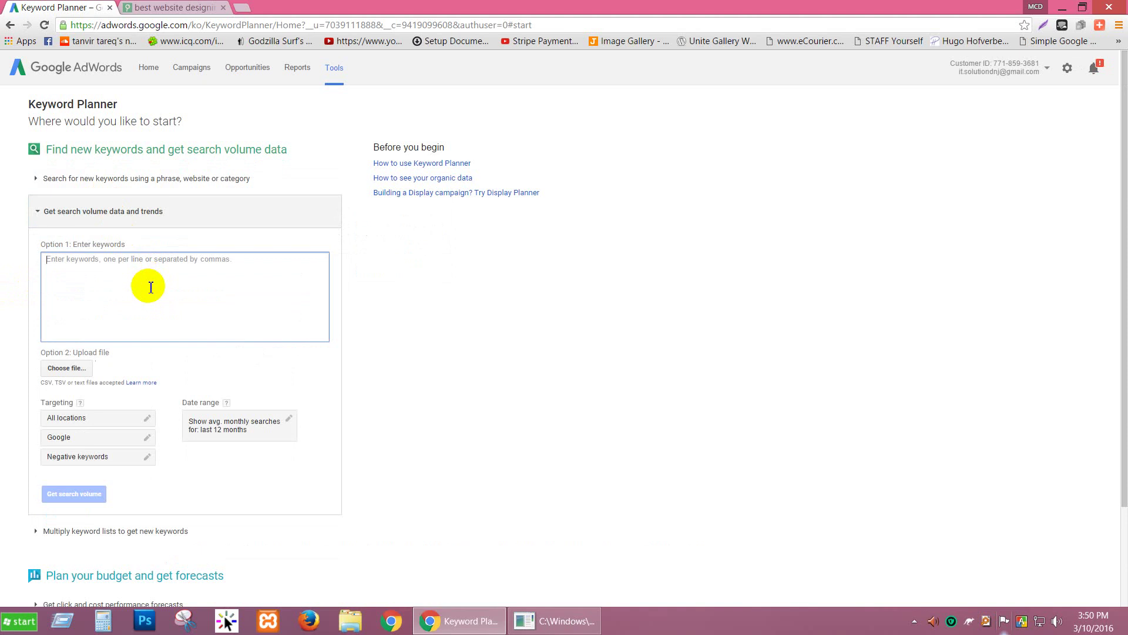
{"action": "type", "text": "skin c"}
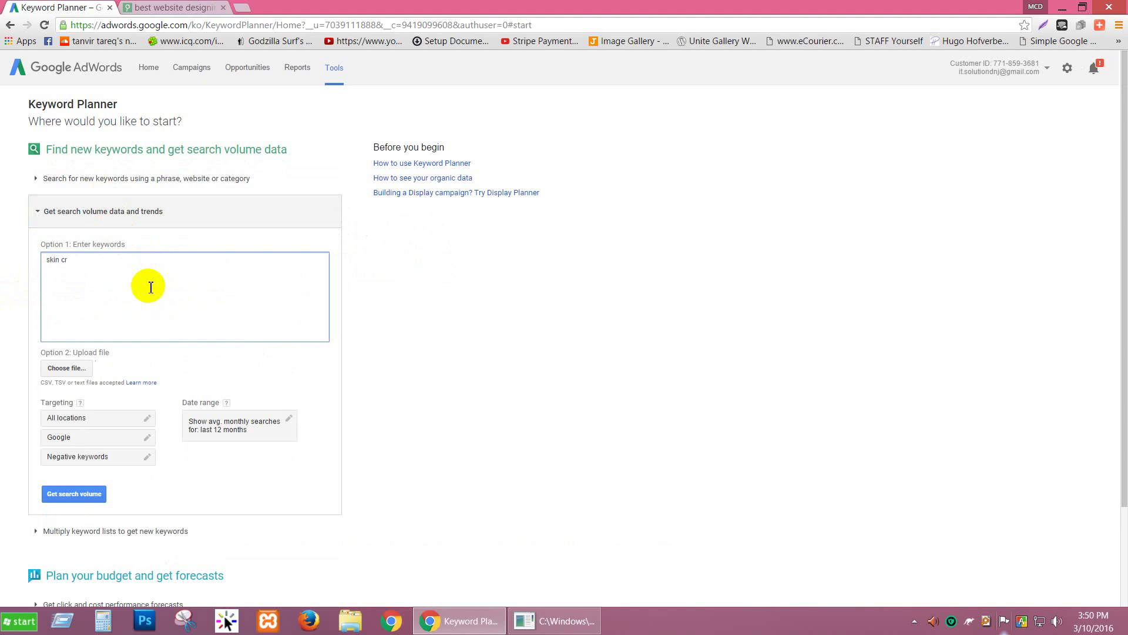
{"action": "type", "text": "are,"}
{"action": "key", "text": "ctrl+a"}
{"action": "key", "text": "ctrl+c"}
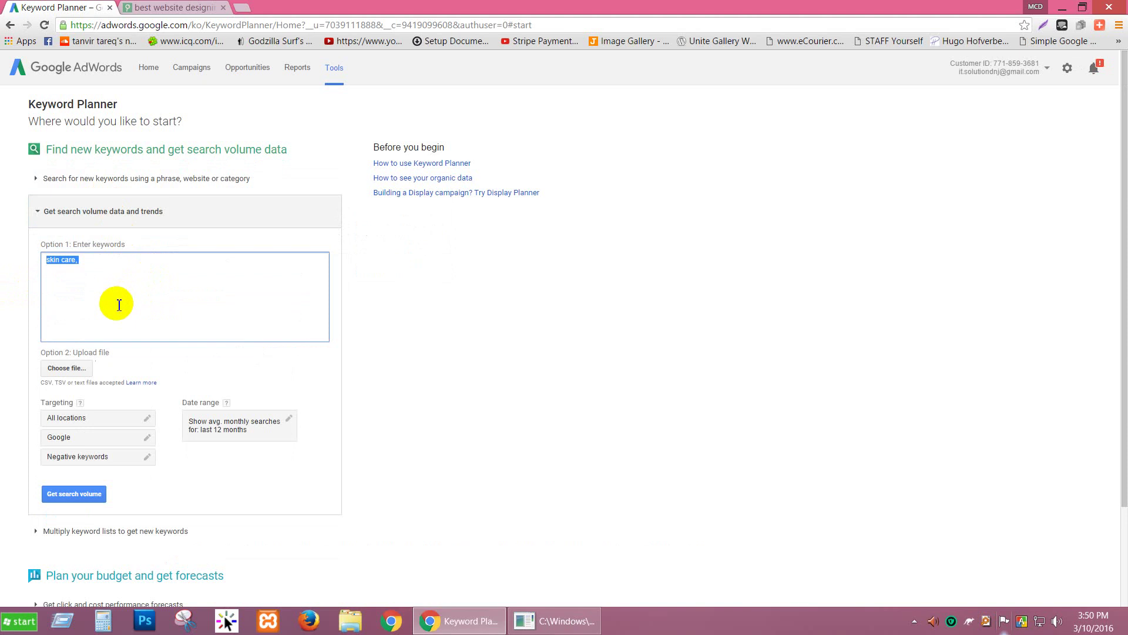
Step: Run a Google search for 'skin care,' in a new browser tab
{"action": "left_click", "coordinate": [241, 8]}
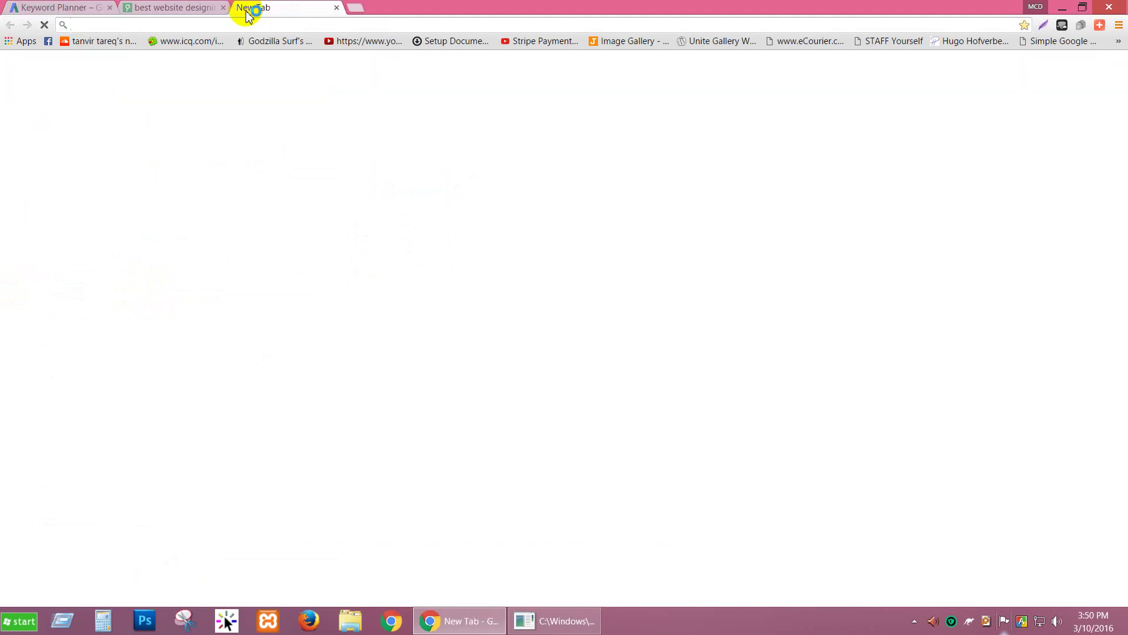
{"action": "key", "text": "ctrl+v"}
{"action": "key", "text": "Return"}
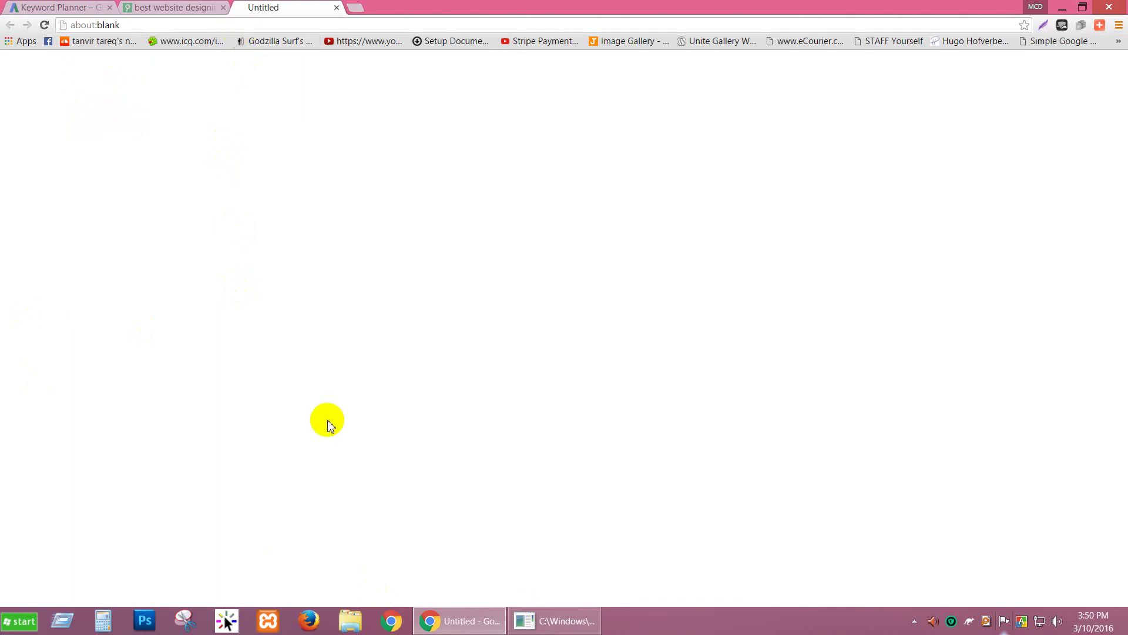
{"action": "left_click", "coordinate": [528, 621]}
{"action": "left_click", "coordinate": [528, 622]}
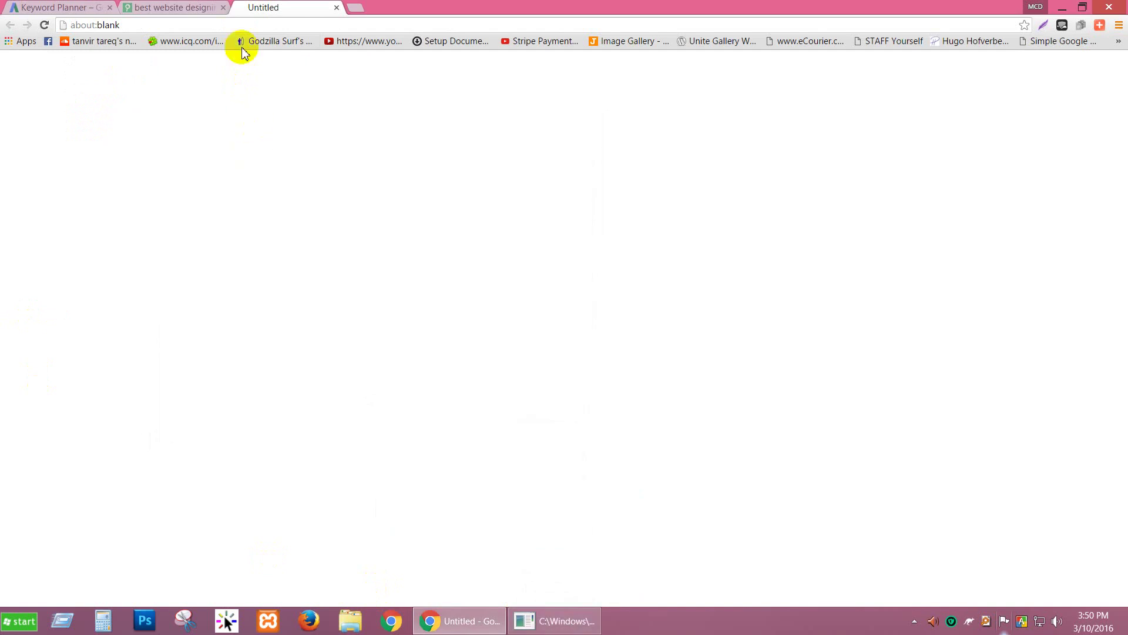
{"action": "left_click", "coordinate": [241, 26]}
{"action": "type", "text": "skin care,"}
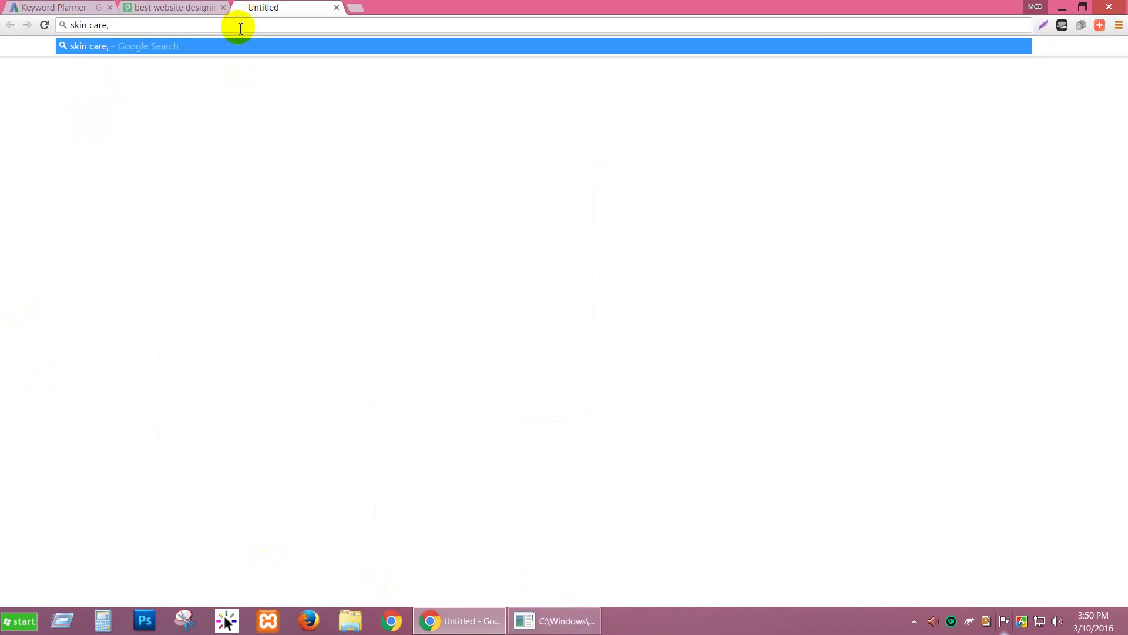
{"action": "key", "text": "Return"}
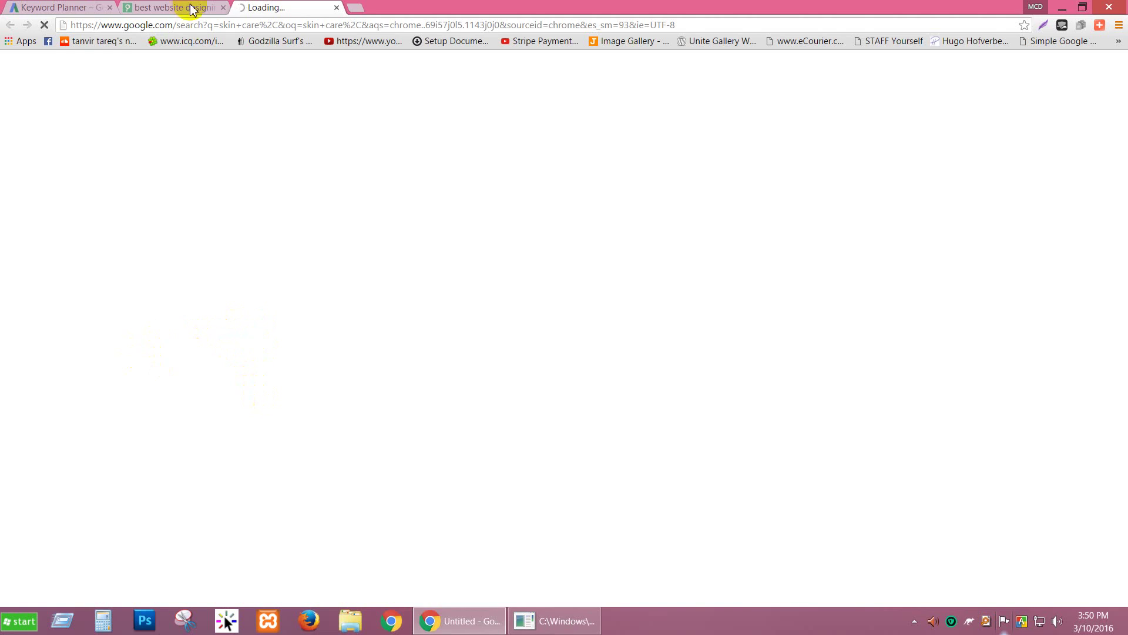
Step: Close the website design tab, select the eight related searches, and return to Keyword Planner
{"action": "left_click", "coordinate": [222, 8]}
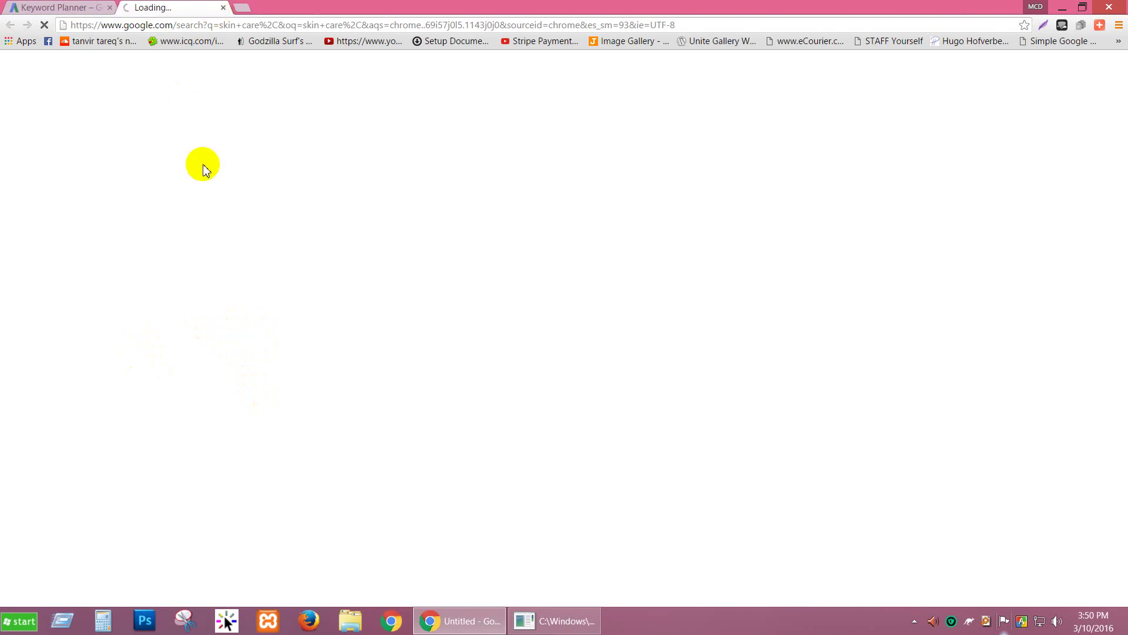
{"action": "scroll", "coordinate": [10, 245], "scroll_direction": "down", "scroll_amount": 8}
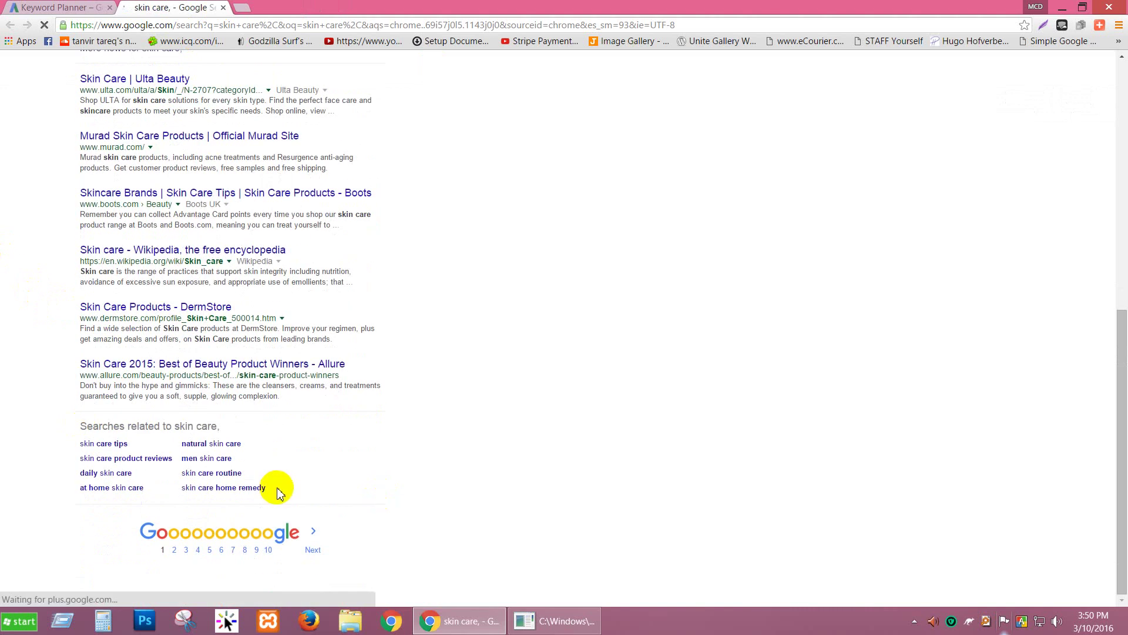
{"action": "mouse_move", "coordinate": [277, 488]}
{"action": "left_mouse_down"}
{"action": "mouse_move", "coordinate": [143, 460]}
{"action": "mouse_move", "coordinate": [268, 492]}
{"action": "left_mouse_up"}
{"action": "key", "text": "ctrl+c"}
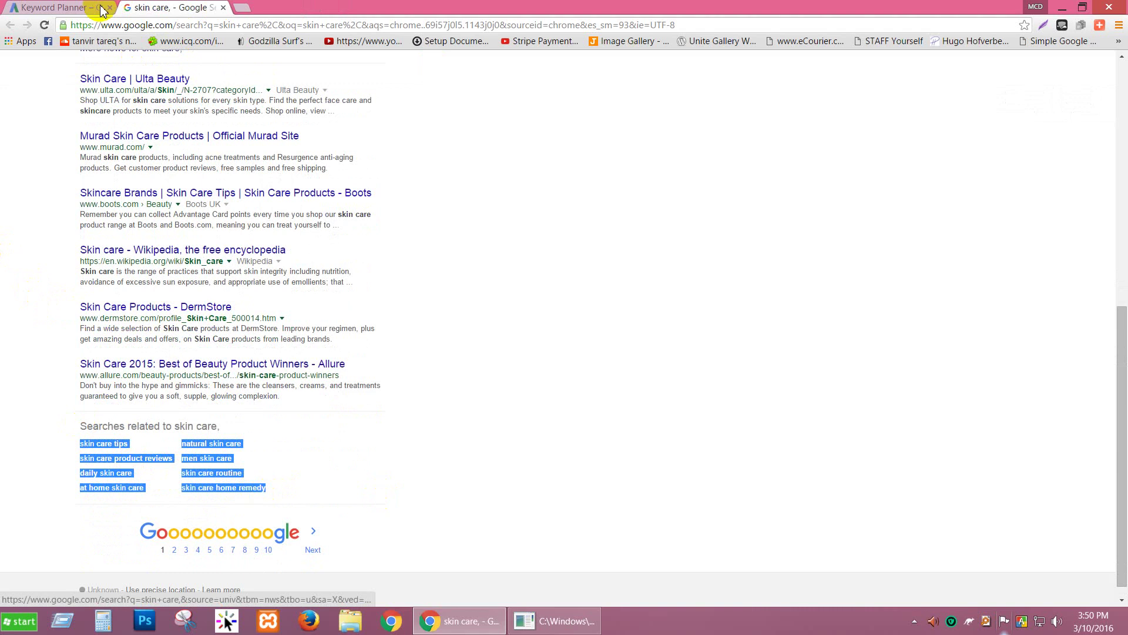
{"action": "left_click", "coordinate": [53, 7]}
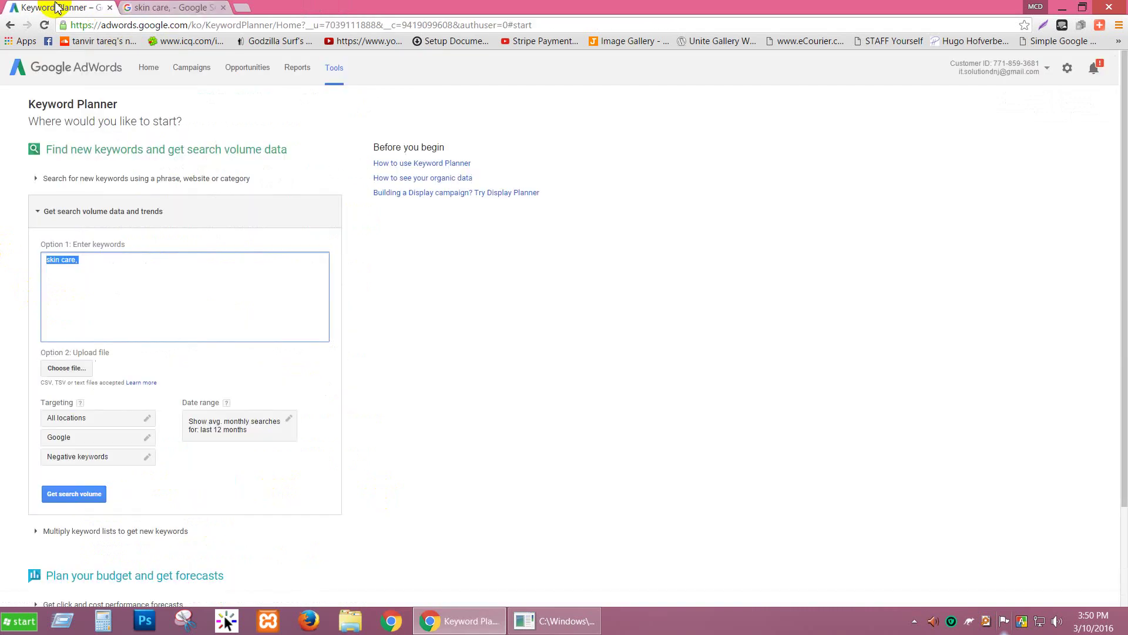
Step: Paste the related searches and join skin care tips through natural skin care onto one line
{"action": "key", "text": "ctrl+v"}
{"action": "left_click", "coordinate": [117, 265]}
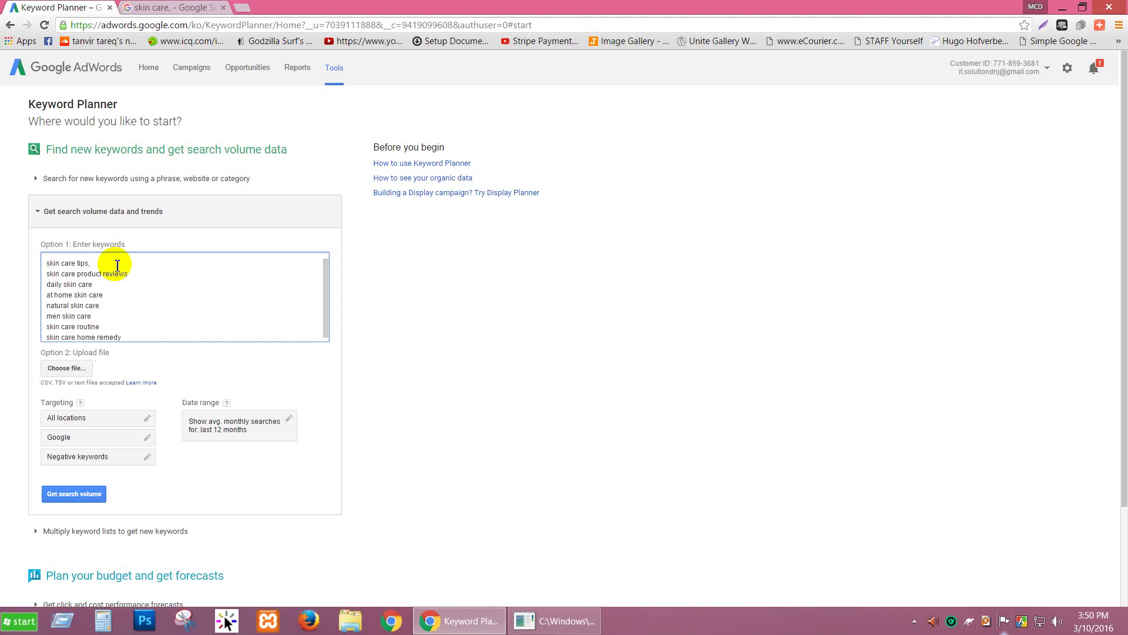
{"action": "key", "text": "Delete"}
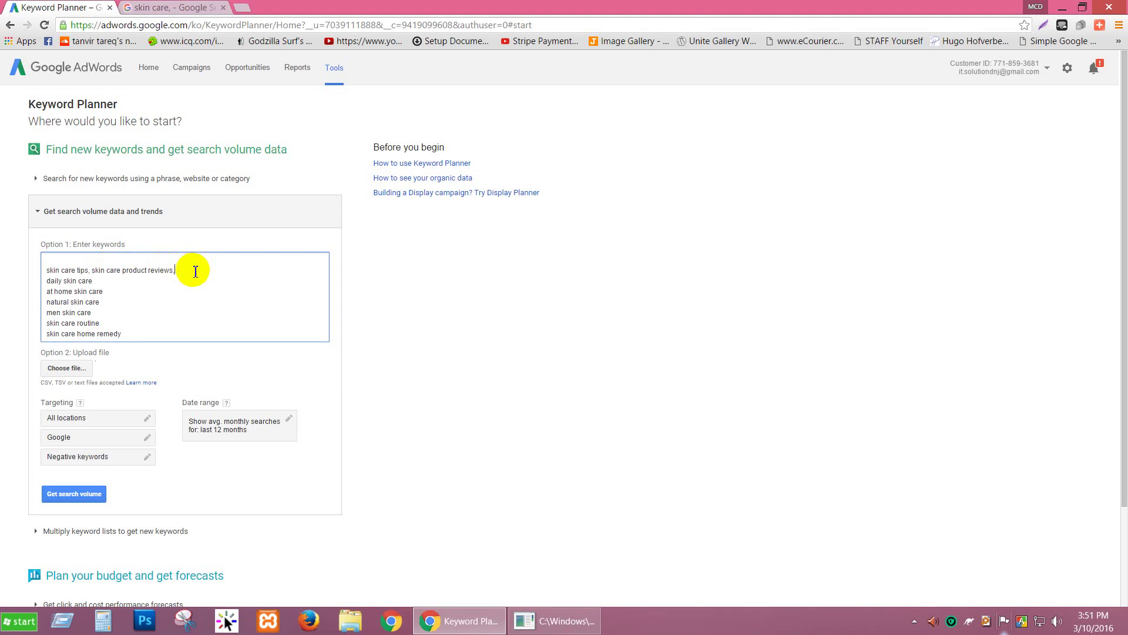
{"action": "key", "text": "Delete"}
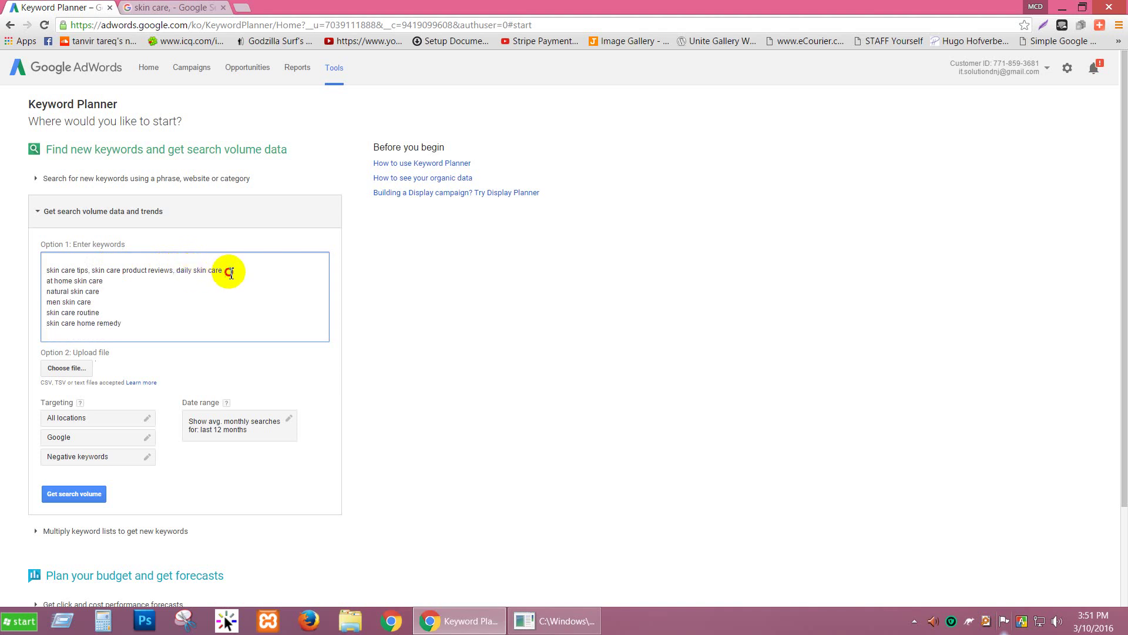
{"action": "key", "text": "Delete"}
{"action": "left_click", "coordinate": [283, 270]}
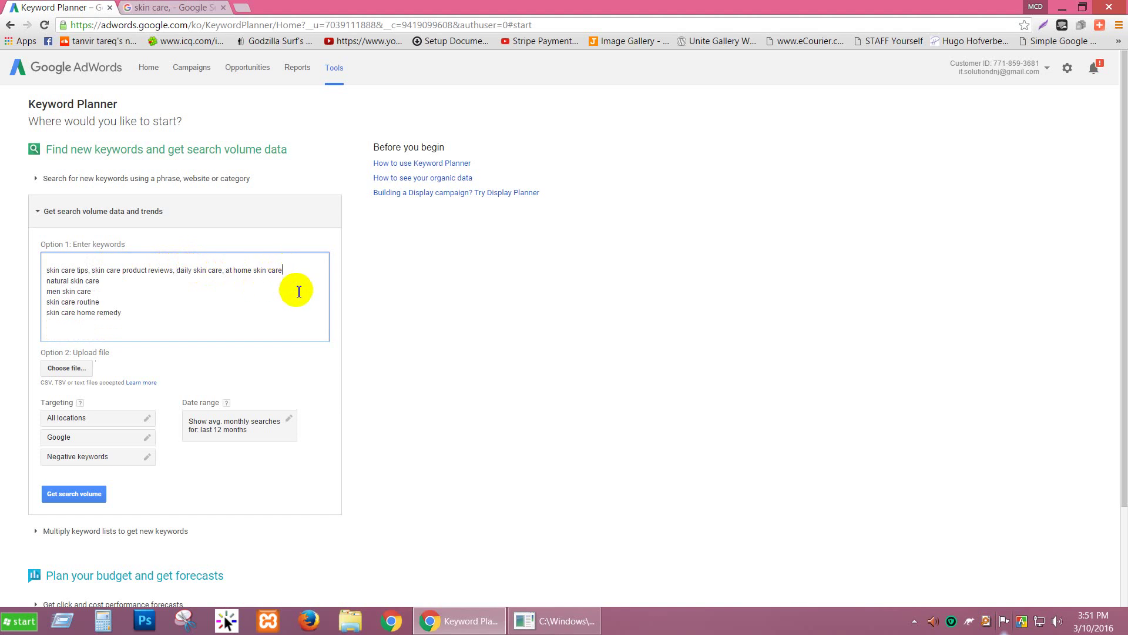
{"action": "key", "text": "Delete"}
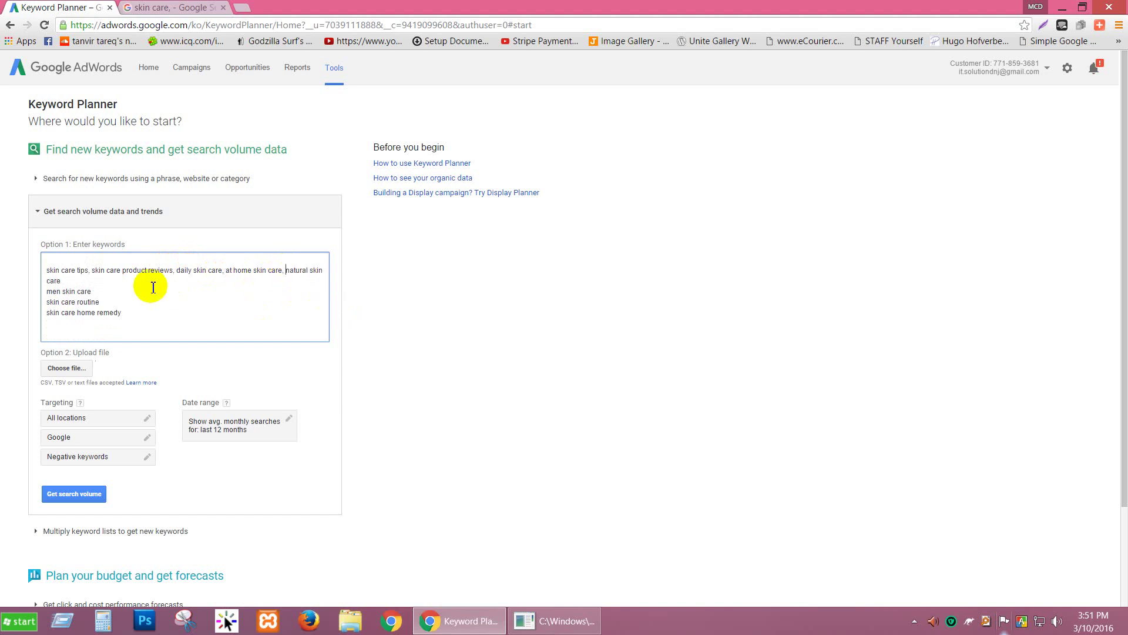
Step: Join men skin care, skin care routine and skin care home remedy onto the comma-separated line
{"action": "left_click", "coordinate": [129, 281]}
{"action": "key", "text": "Delete"}
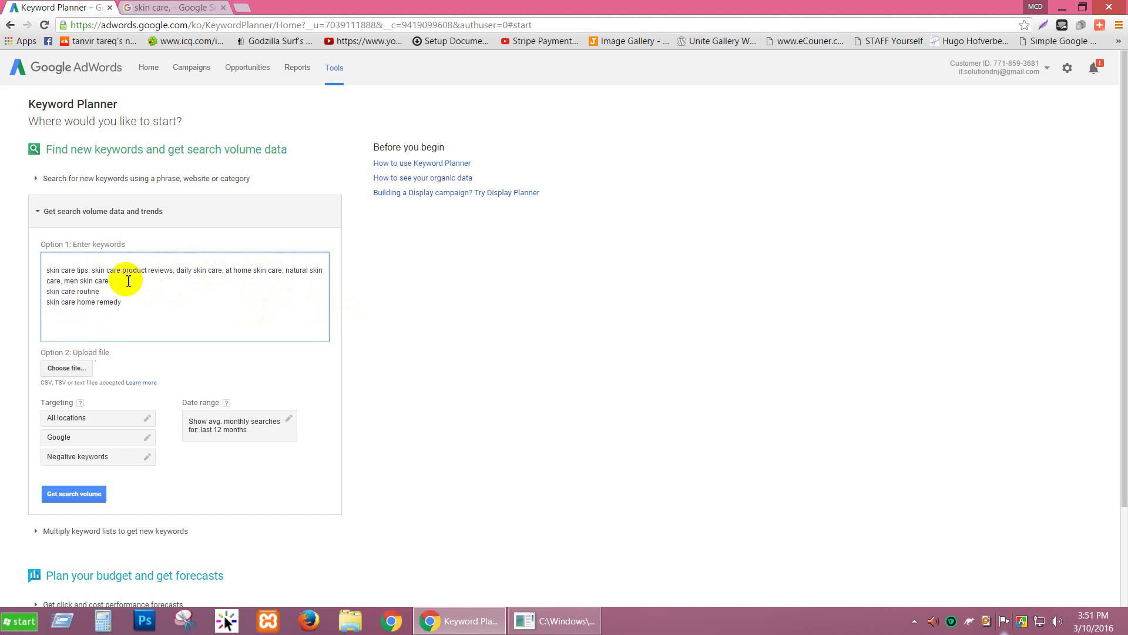
{"action": "key", "text": "Delete"}
{"action": "type", "text": ", skin care routine"}
{"action": "left_click", "coordinate": [175, 282]}
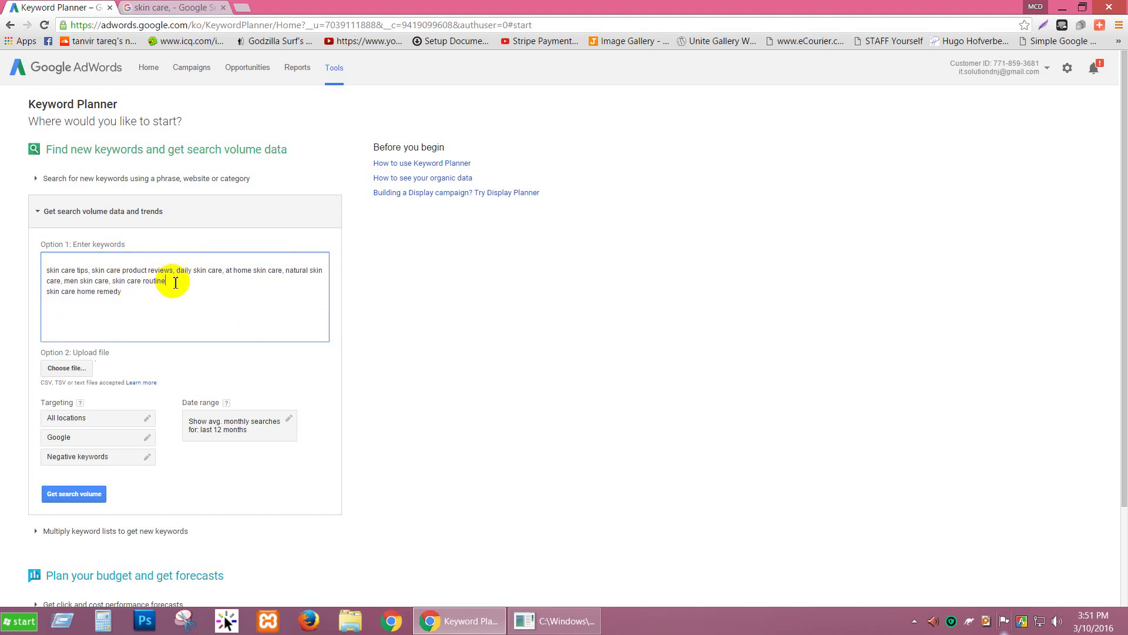
{"action": "key", "text": "Delete"}
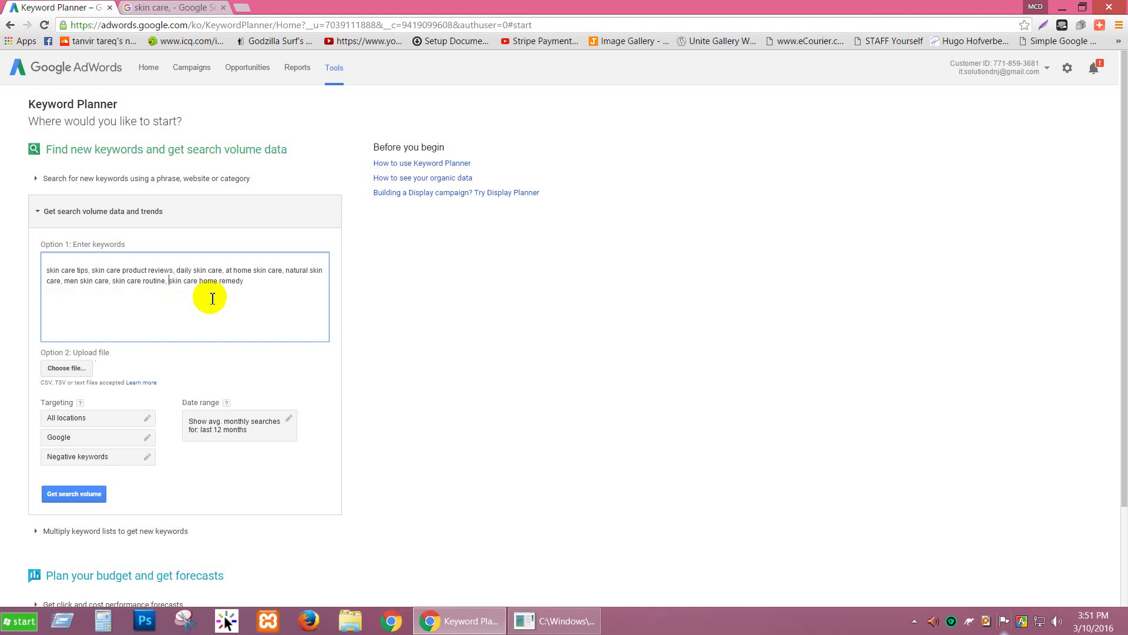
{"action": "left_click", "coordinate": [259, 279]}
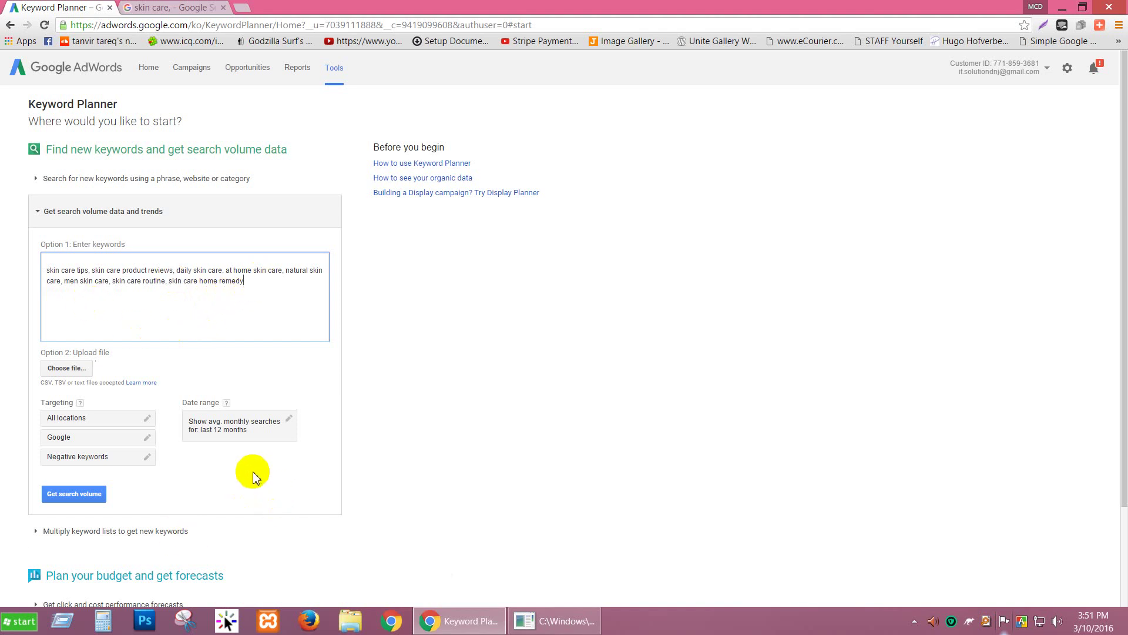
{"action": "scroll", "coordinate": [229, 461], "scroll_direction": "down", "scroll_amount": 2}
{"action": "scroll", "coordinate": [229, 462], "scroll_direction": "up", "scroll_amount": 2}
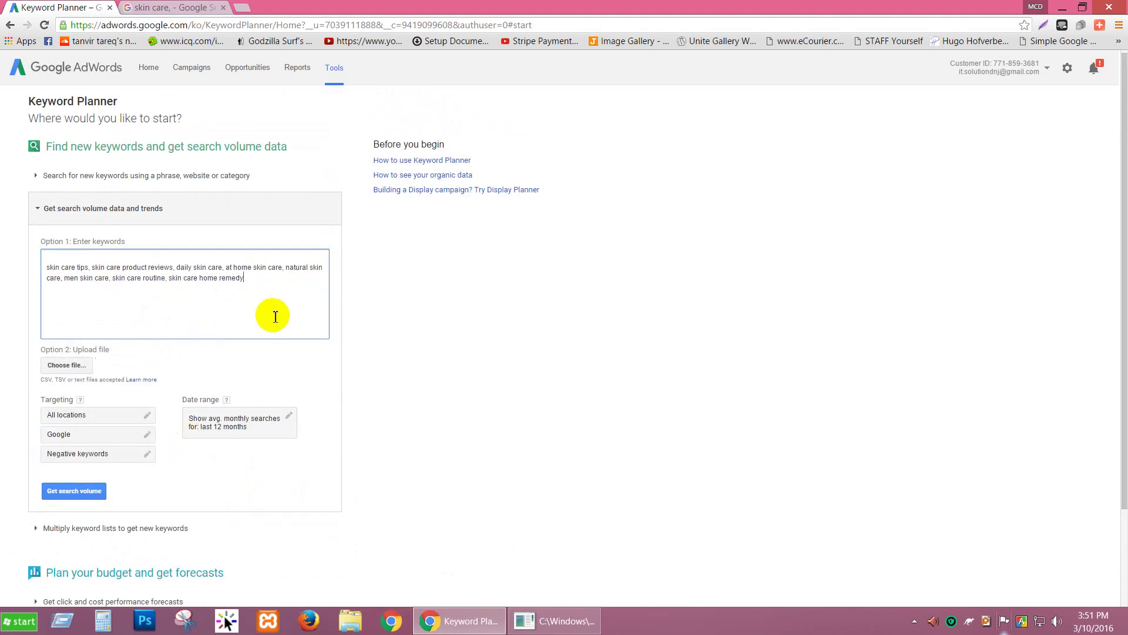
Step: Leave targeting at All locations and Google, then get search volume for the eight keywords
{"action": "left_click", "coordinate": [127, 417]}
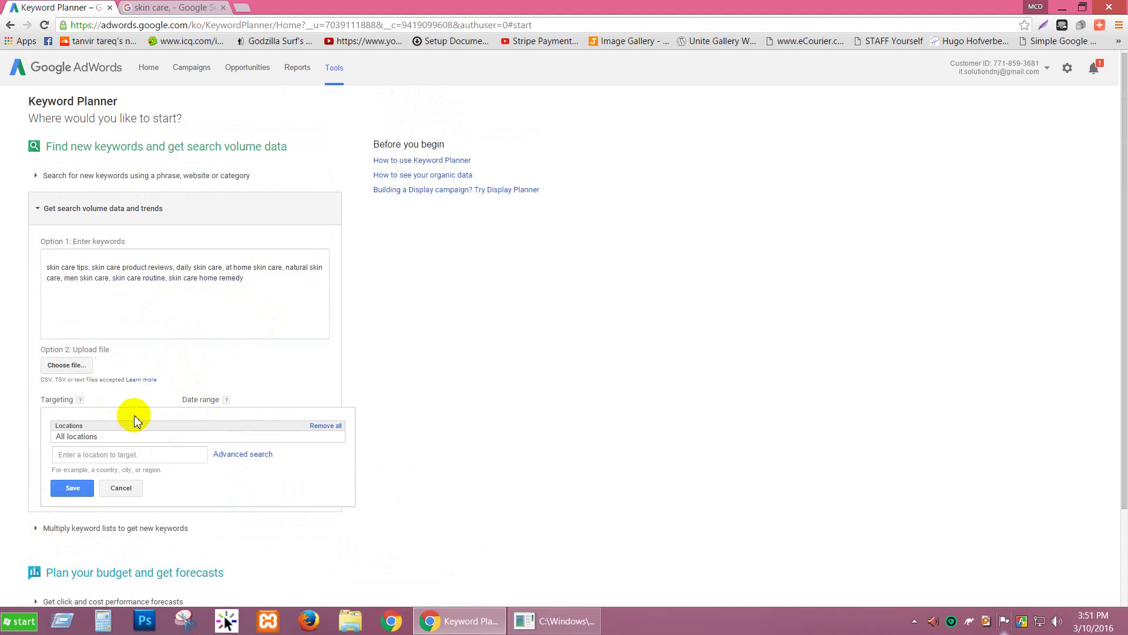
{"action": "scroll", "coordinate": [133, 415], "scroll_direction": "down", "scroll_amount": 1}
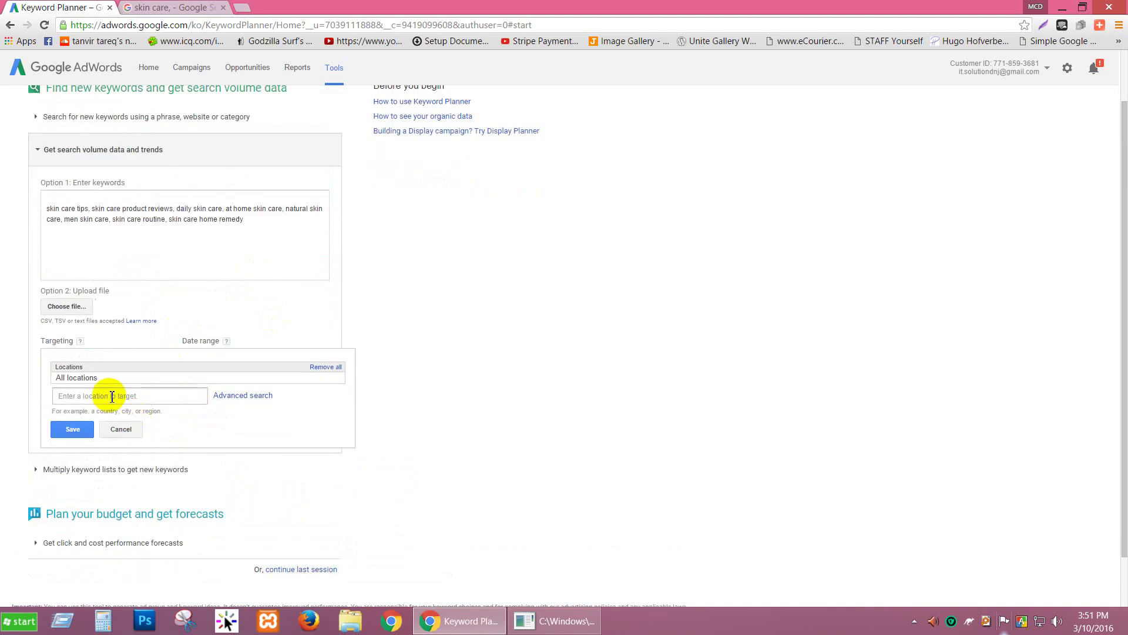
{"action": "left_click", "coordinate": [113, 397]}
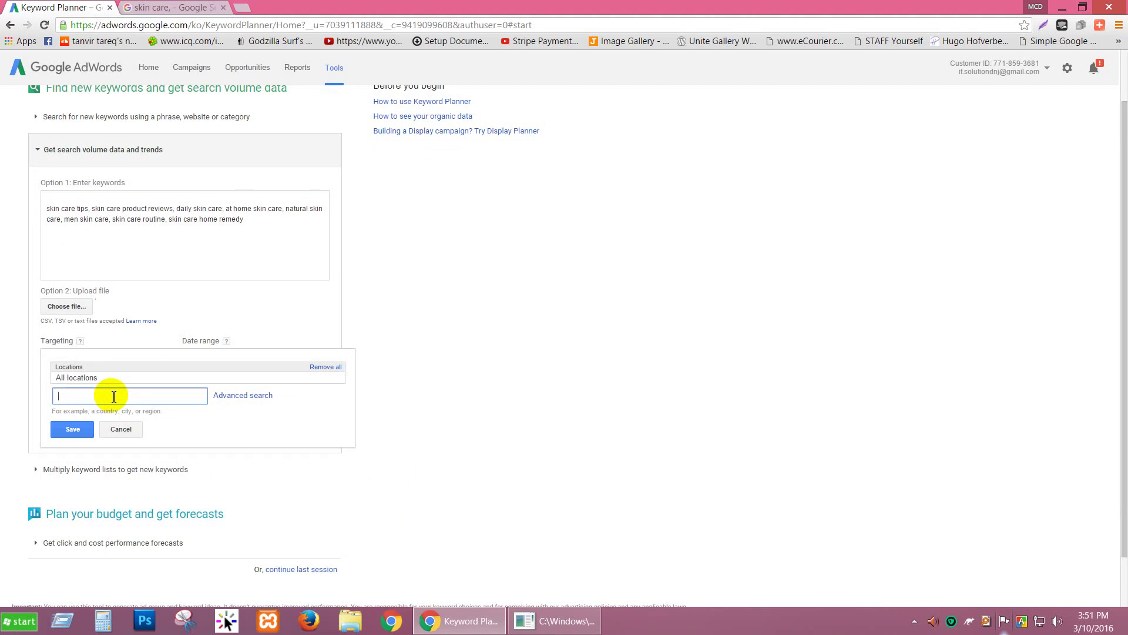
{"action": "left_click", "coordinate": [119, 429]}
{"action": "left_click", "coordinate": [89, 378]}
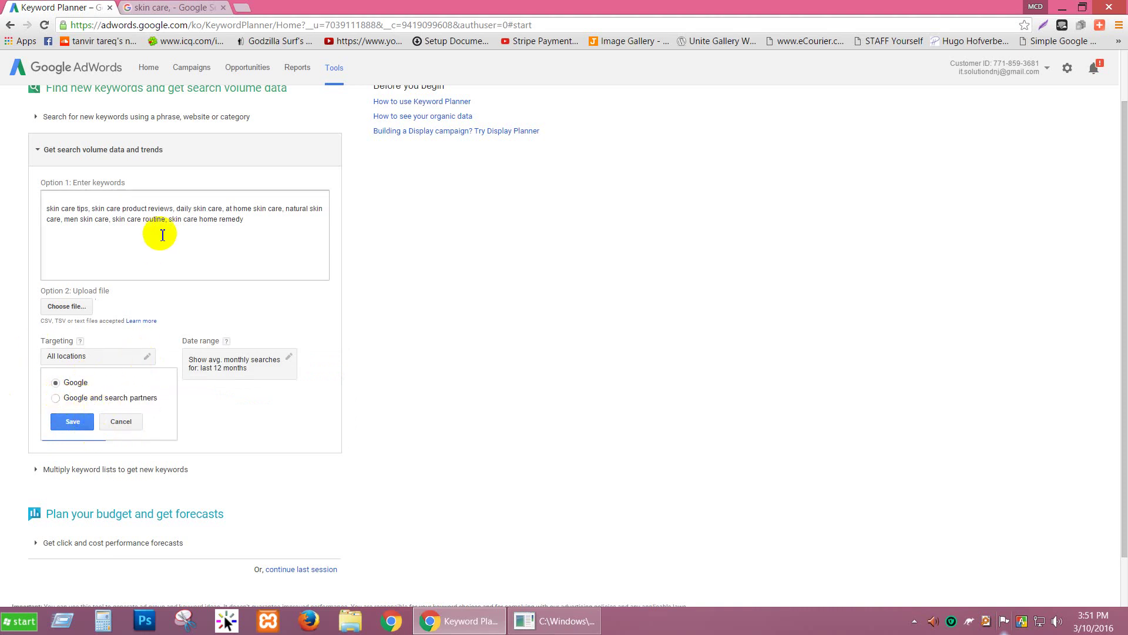
{"action": "left_click", "coordinate": [119, 422]}
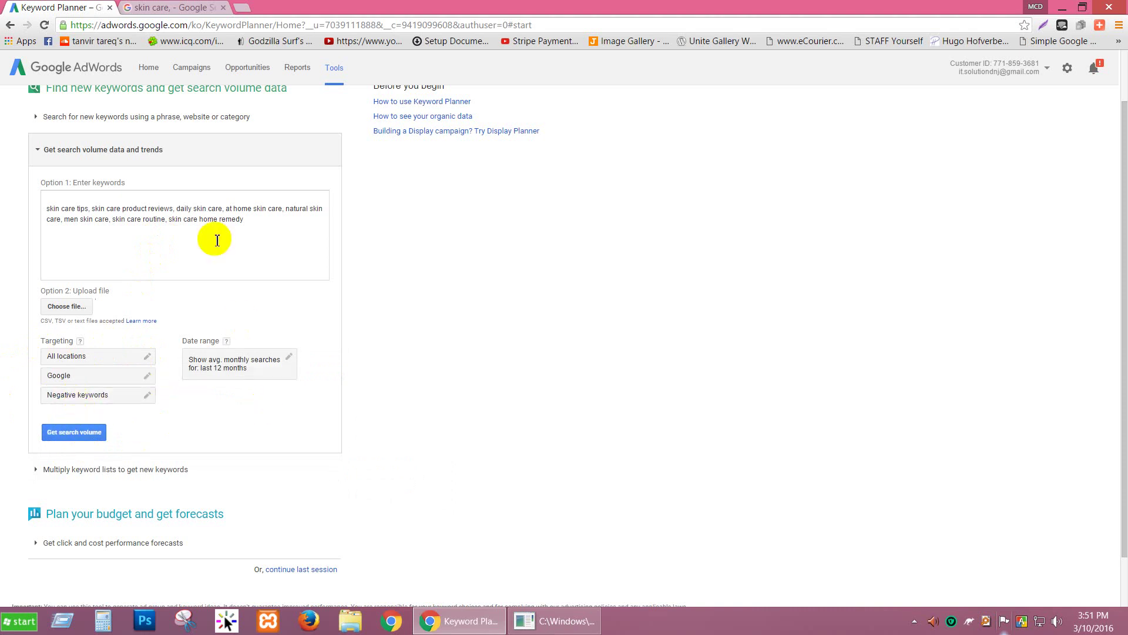
{"action": "left_click", "coordinate": [85, 435]}
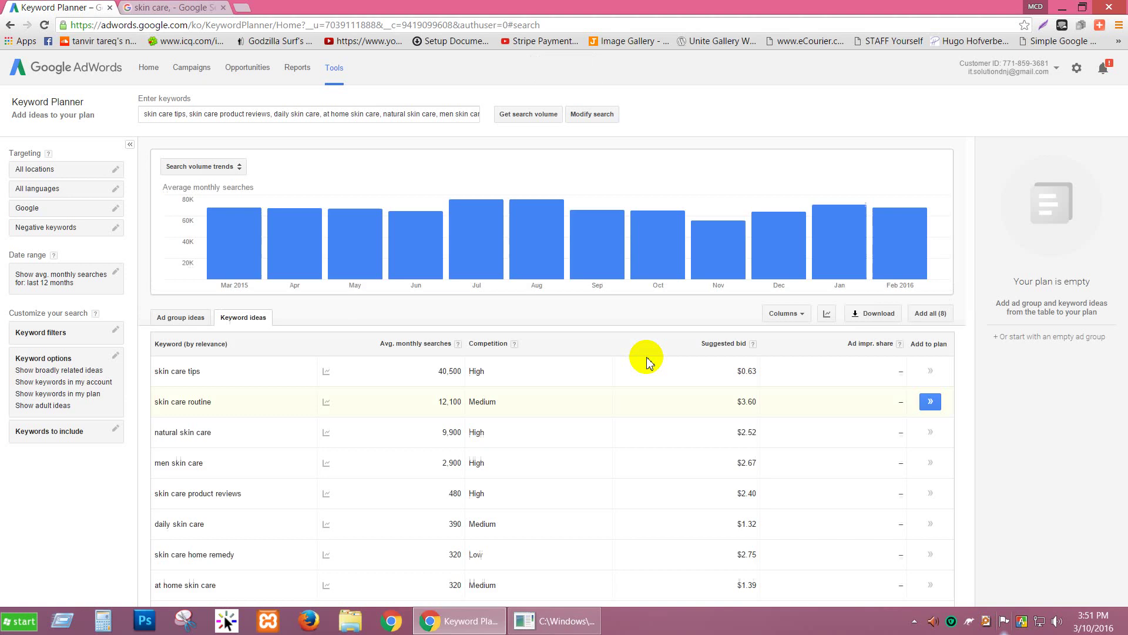
Step: Review the keyword ideas table and the monthly search trend charts for the skin care terms
{"action": "scroll", "coordinate": [566, 335], "scroll_direction": "down", "scroll_amount": 1}
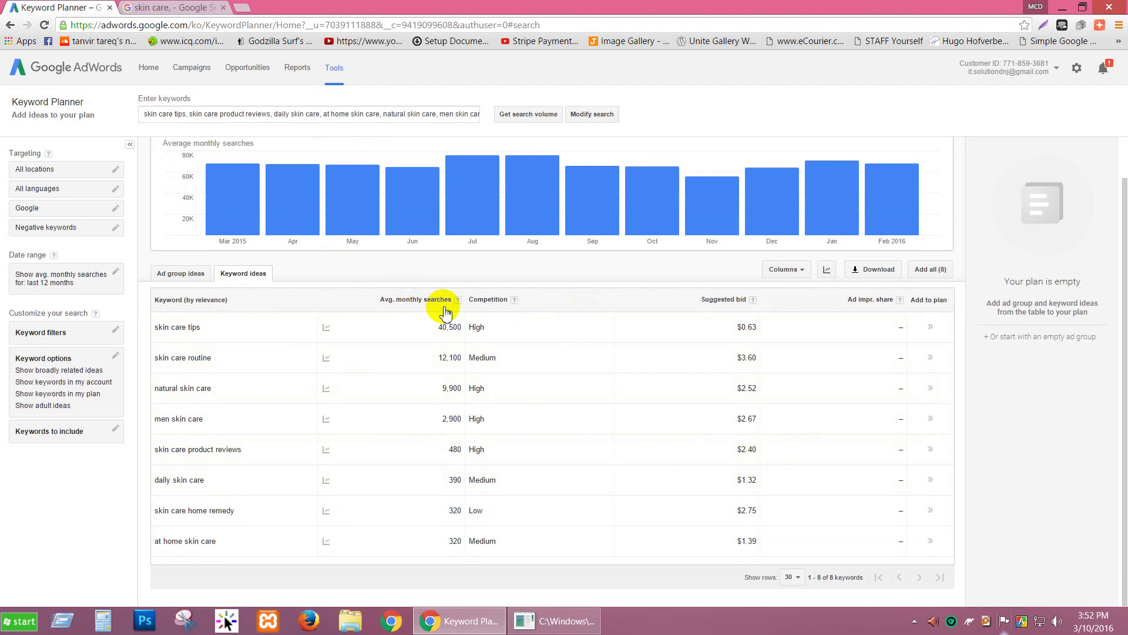
{"action": "mouse_move", "coordinate": [326, 391]}
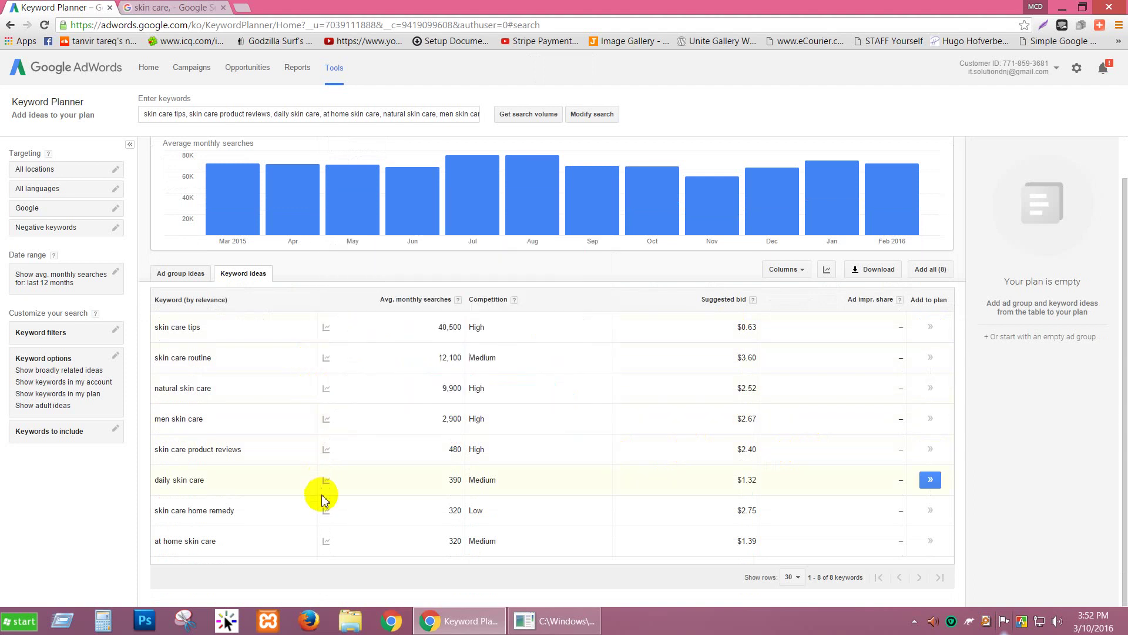
{"action": "mouse_move", "coordinate": [327, 544]}
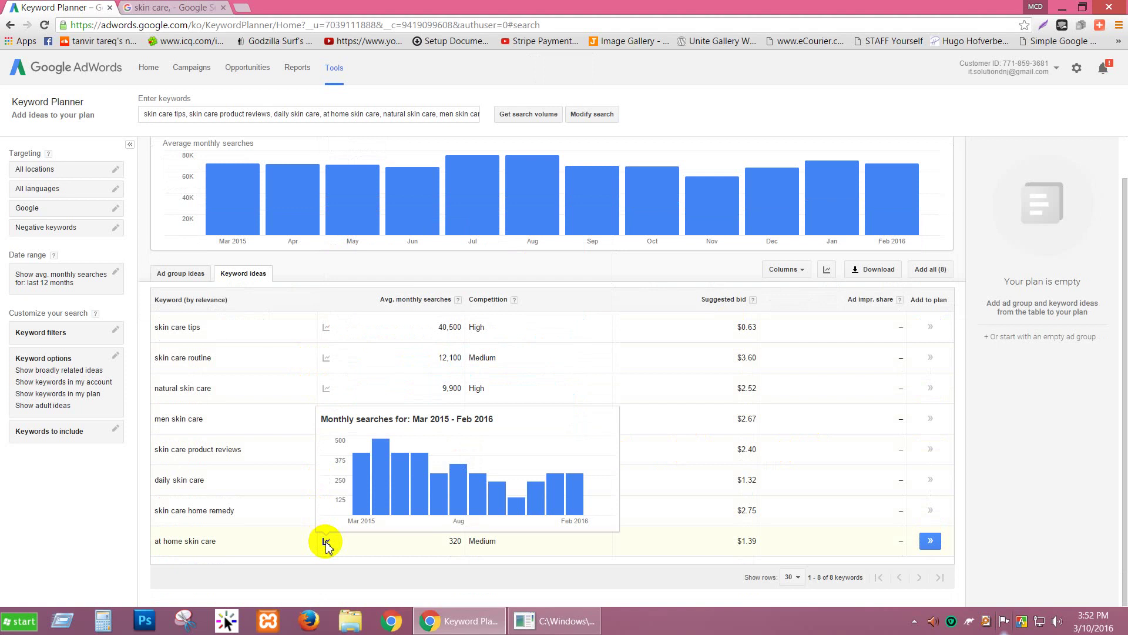
{"action": "mouse_move", "coordinate": [517, 512]}
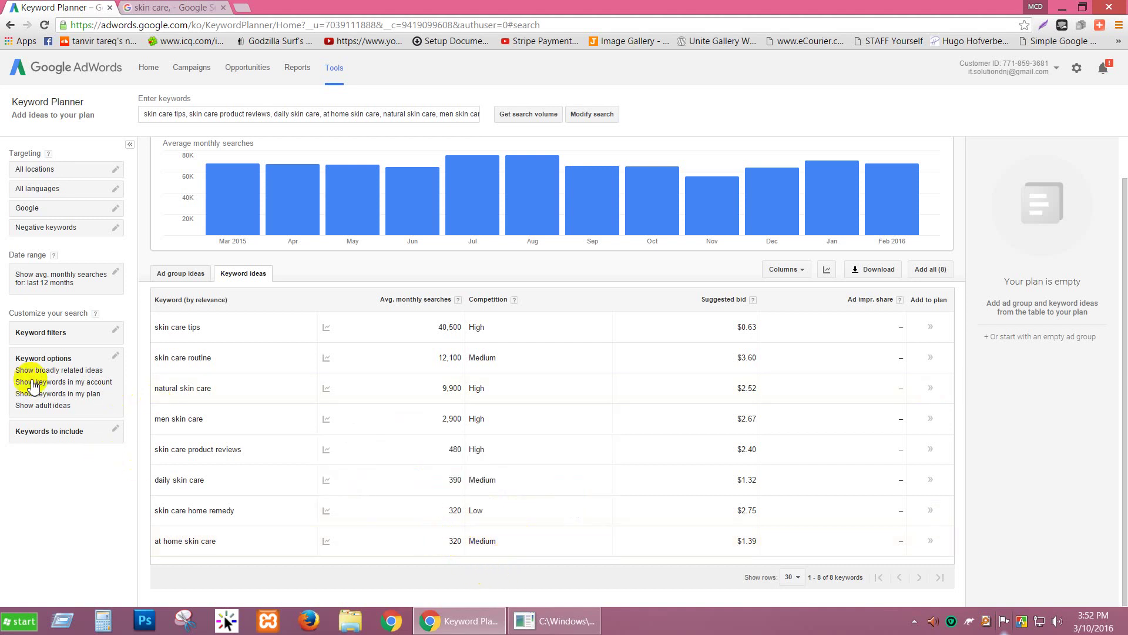
Step: Set the average monthly searches filter to a range with a 5,000 maximum and apply it
{"action": "left_click", "coordinate": [75, 333]}
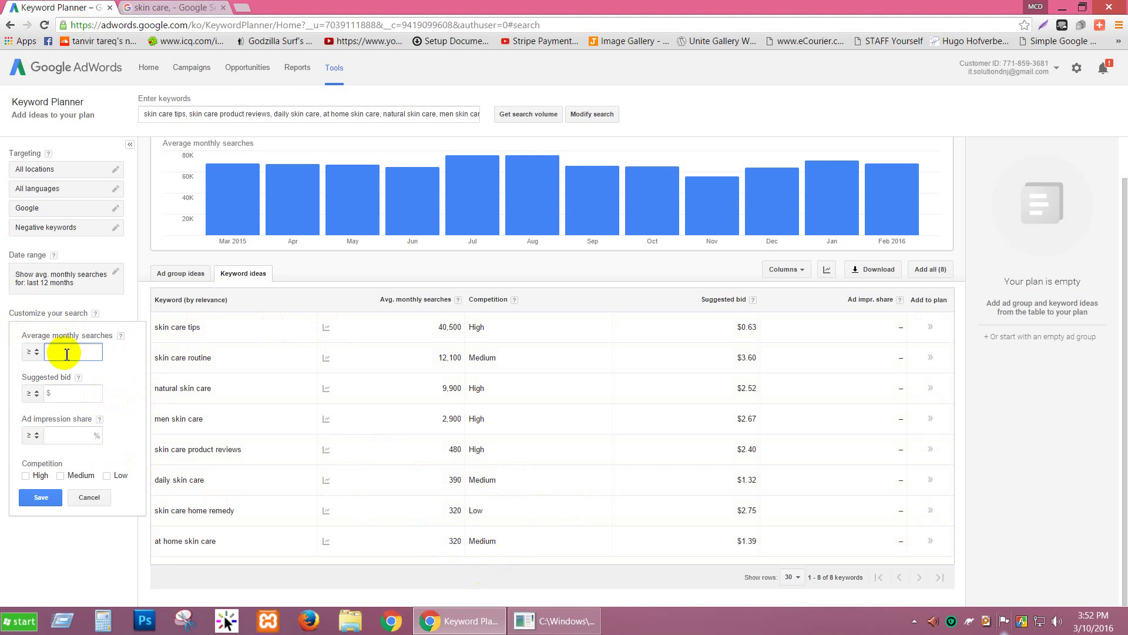
{"action": "left_click", "coordinate": [33, 352]}
{"action": "left_click", "coordinate": [57, 407]}
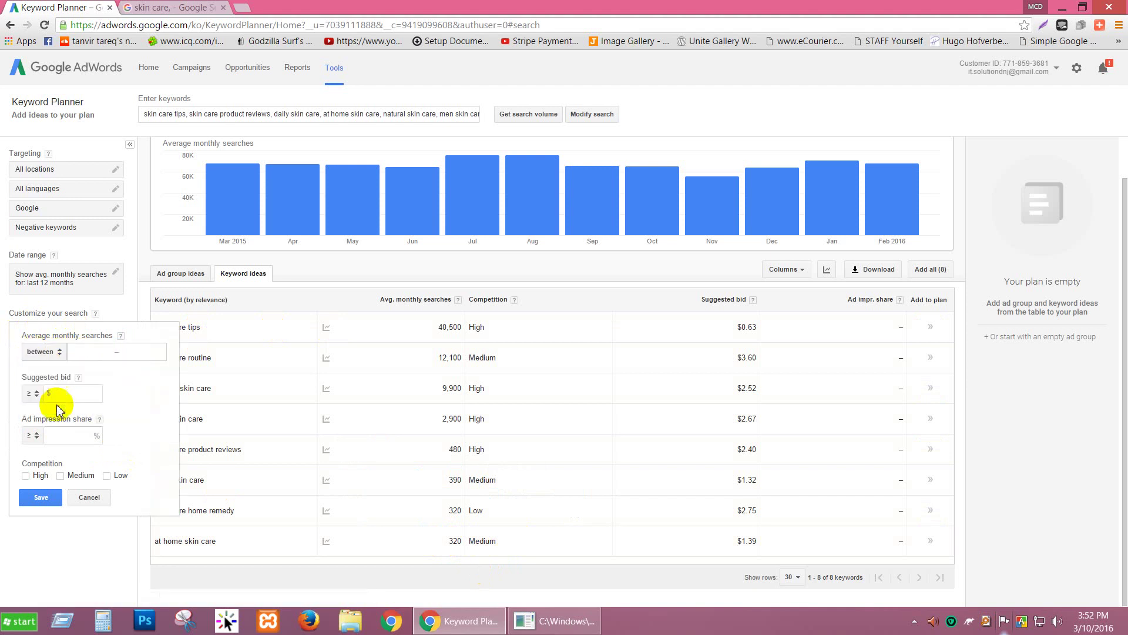
{"action": "left_click", "coordinate": [97, 353]}
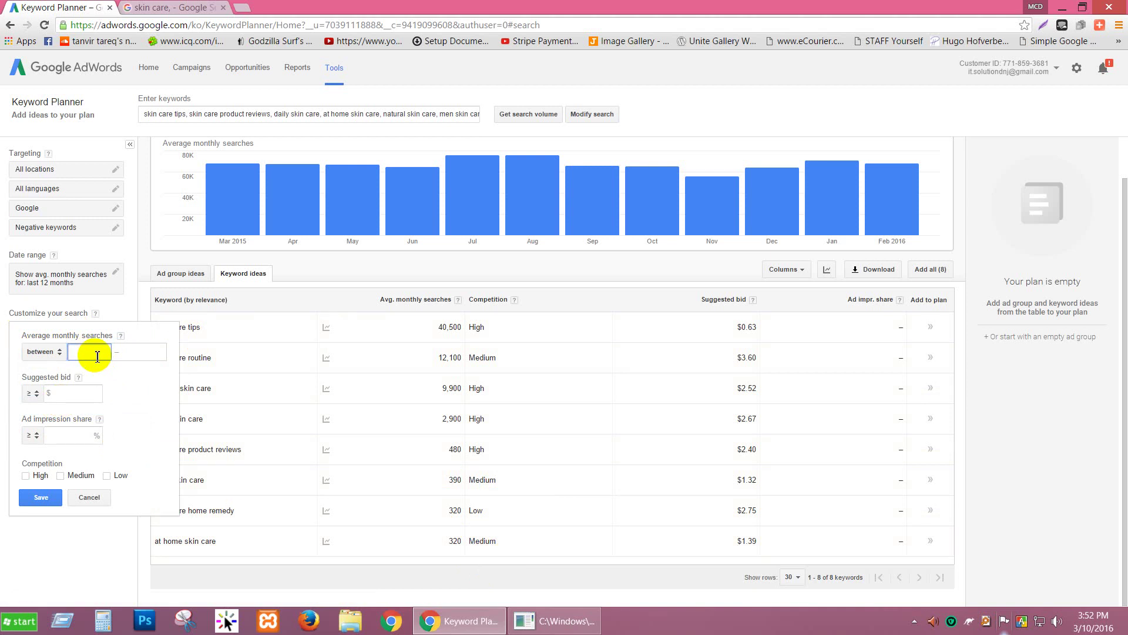
{"action": "left_click", "coordinate": [130, 353]}
{"action": "type", "text": "5000"}
{"action": "left_click", "coordinate": [51, 493]}
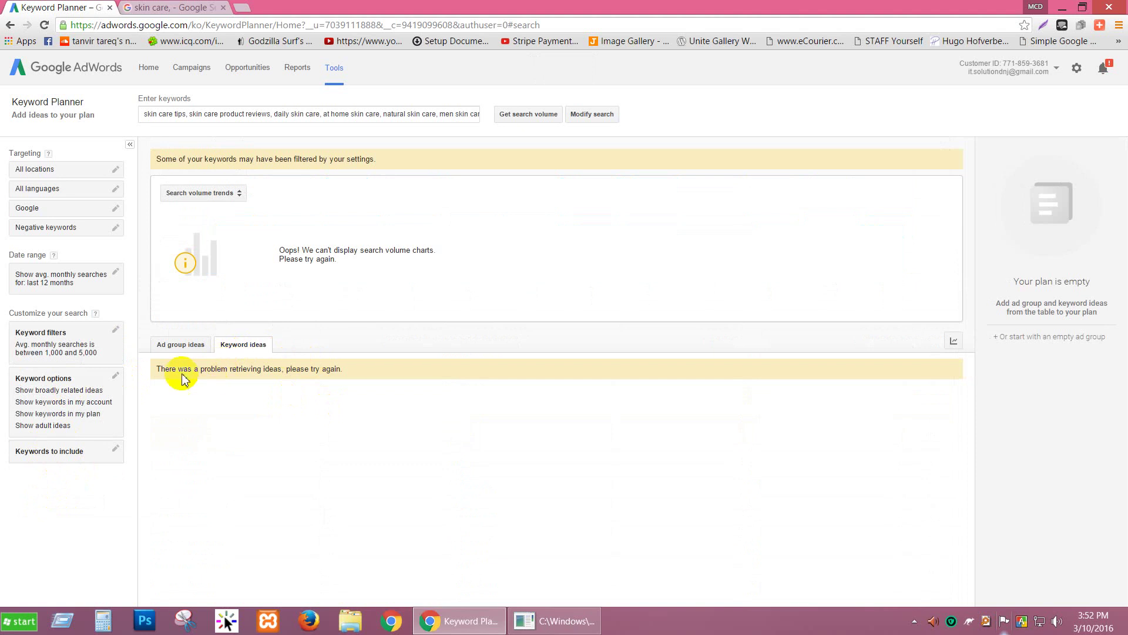
Step: Set the range minimum to 500, save the filter, and retry fetching the keyword results
{"action": "left_click", "coordinate": [116, 334]}
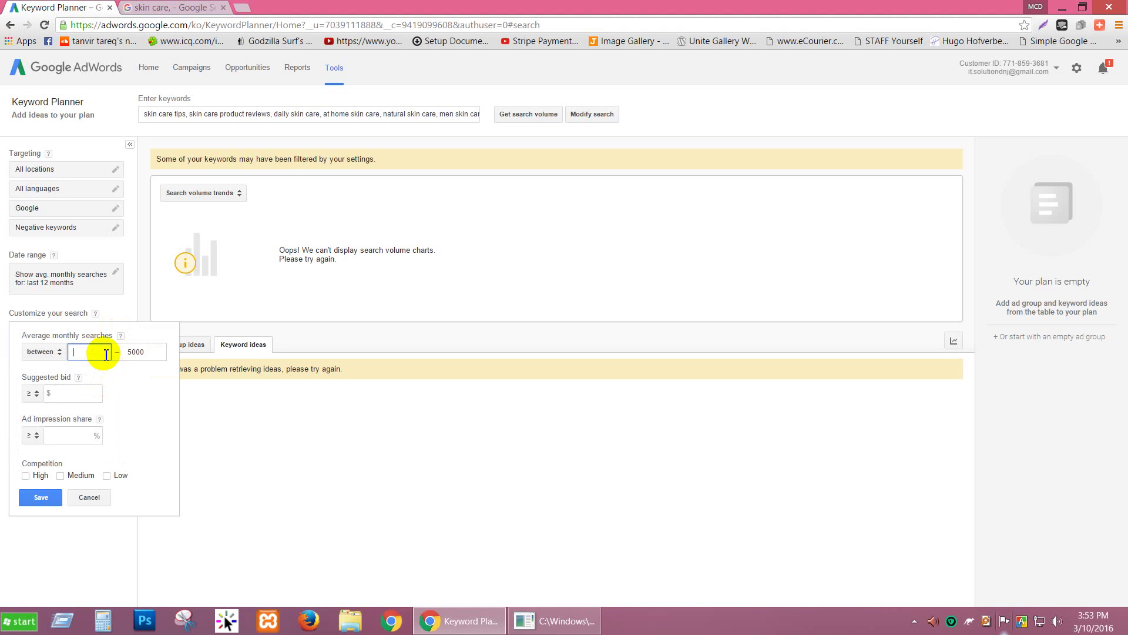
{"action": "left_click", "coordinate": [106, 354]}
{"action": "type", "text": "500"}
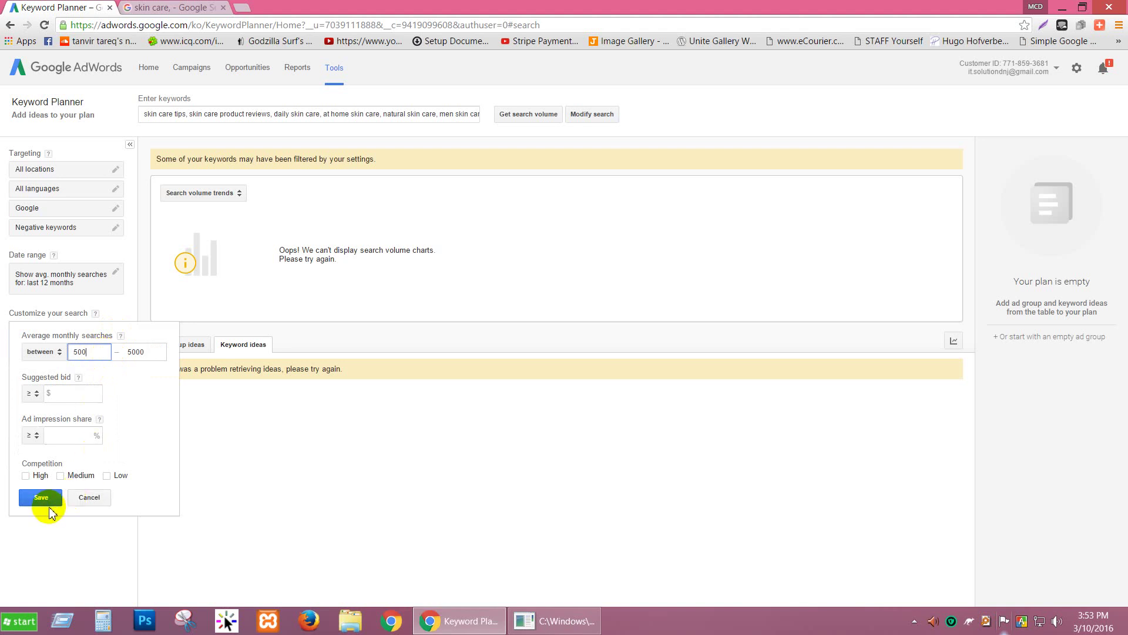
{"action": "key", "text": "Return"}
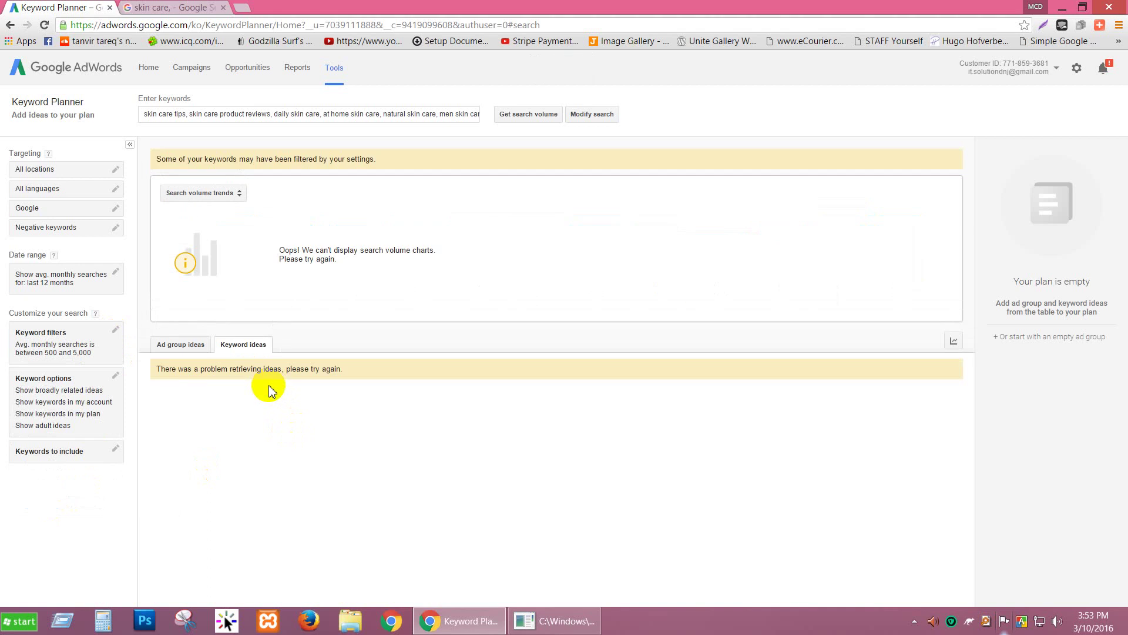
{"action": "left_click", "coordinate": [115, 330]}
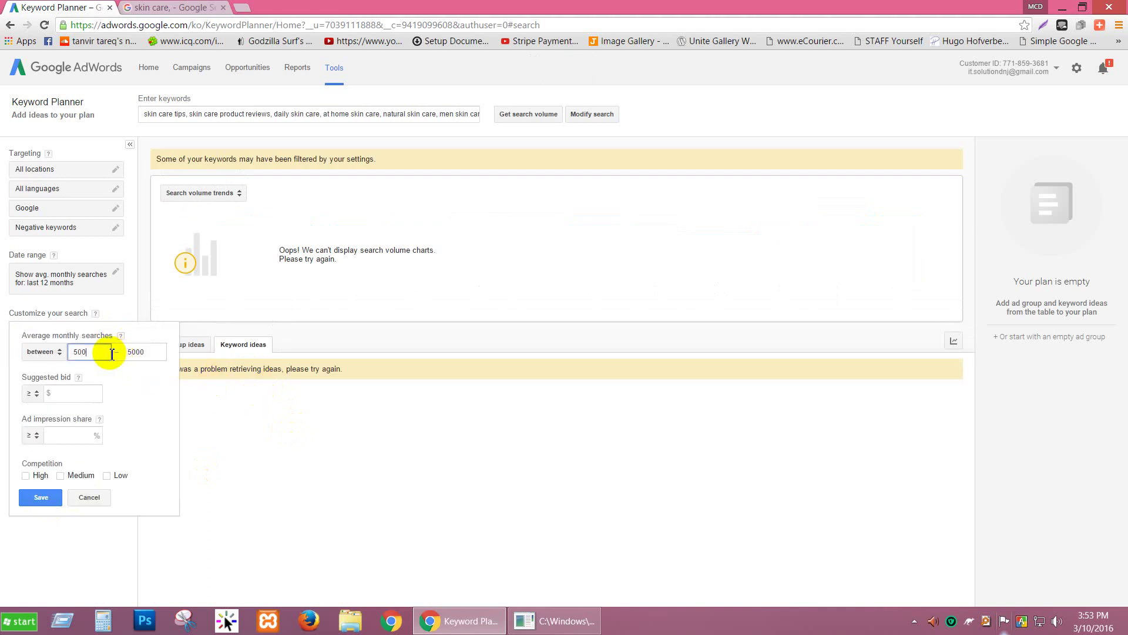
{"action": "key", "text": "BackSpace"}
{"action": "key", "text": "BackSpace"}
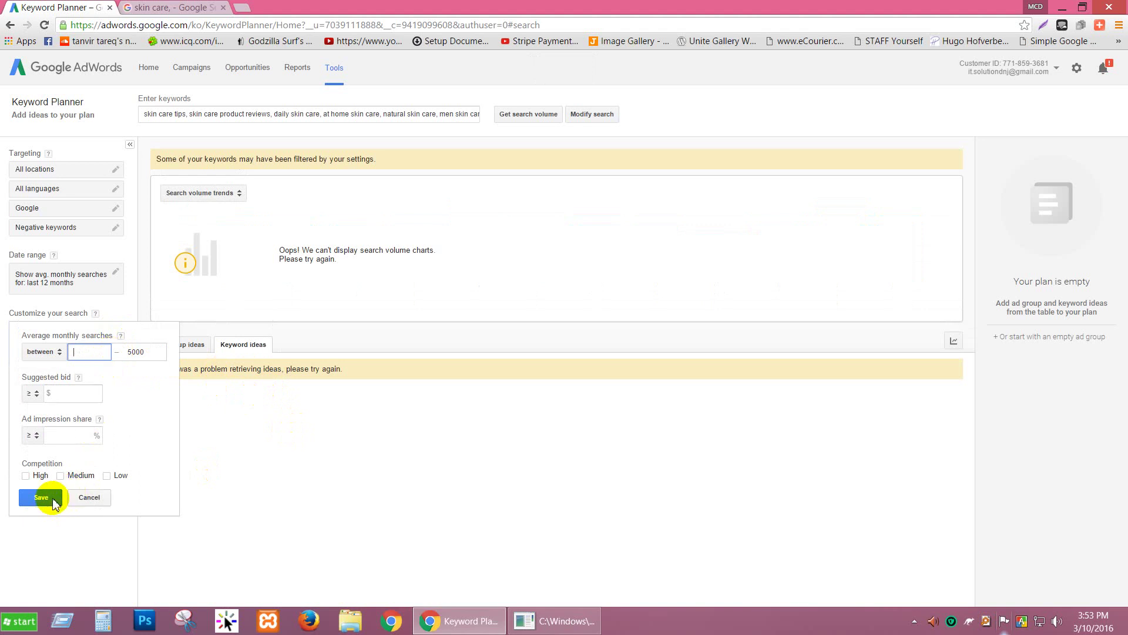
{"action": "left_click", "coordinate": [41, 497]}
{"action": "left_click", "coordinate": [101, 352]}
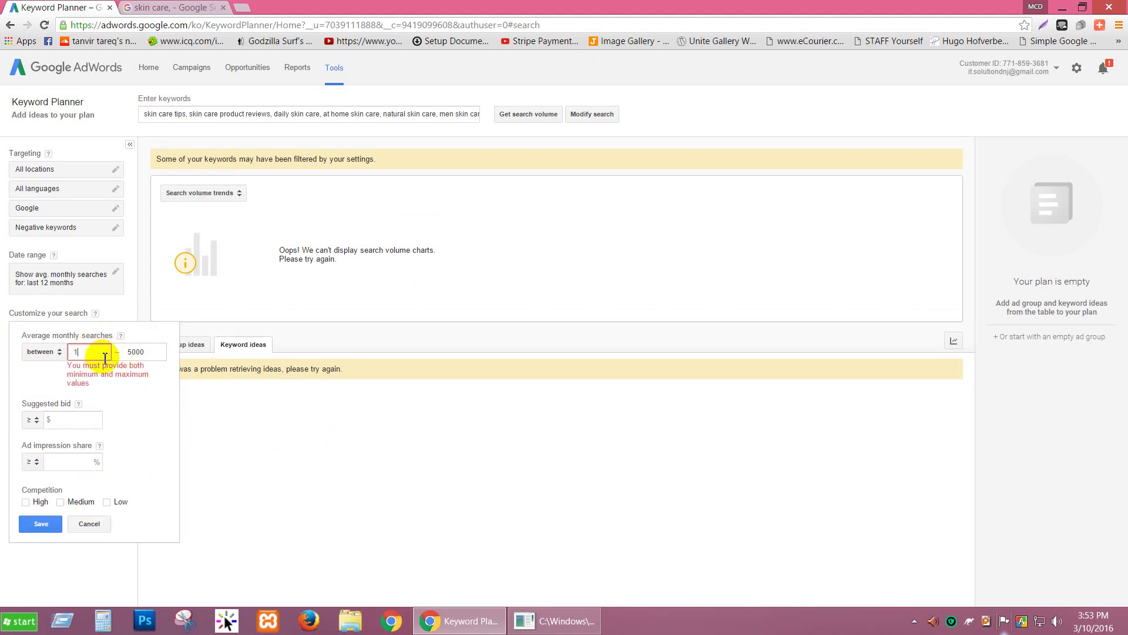
{"action": "type", "text": "500"}
{"action": "left_click", "coordinate": [40, 524]}
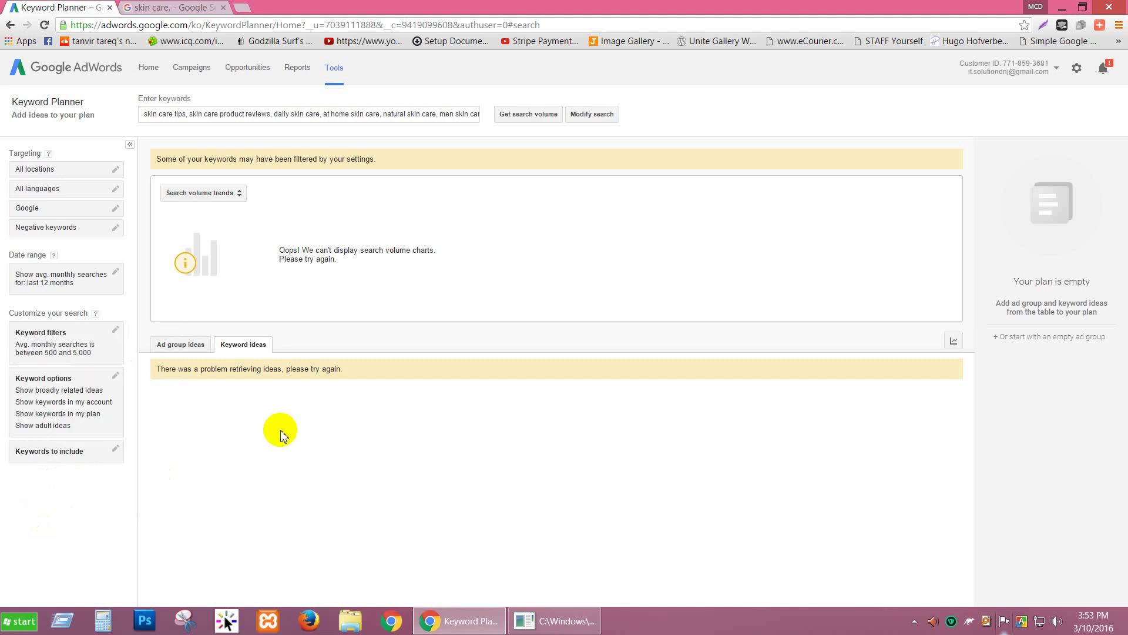
{"action": "left_click", "coordinate": [509, 114]}
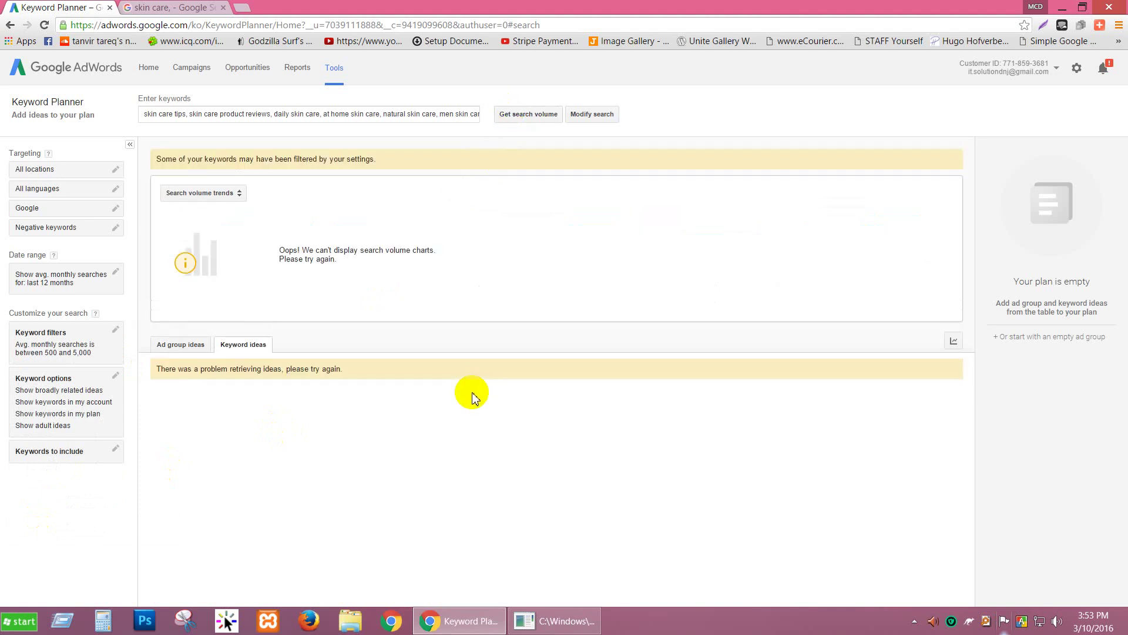
{"action": "left_click", "coordinate": [115, 330]}
Step: Replace the 500–5,000 range with an average monthly searches ≥ 1,000 filter and apply it
{"action": "left_click_drag", "start_coordinate": [97, 355], "coordinate": [75, 353]}
{"action": "key", "text": "BackSpace"}
{"action": "left_click", "coordinate": [116, 351]}
{"action": "key", "text": "BackSpace"}
{"action": "key", "text": "BackSpace"}
{"action": "key", "text": "BackSpace"}
{"action": "key", "text": "BackSpace"}
{"action": "left_click", "coordinate": [54, 359]}
{"action": "left_click", "coordinate": [58, 373]}
{"action": "left_click", "coordinate": [70, 359]}
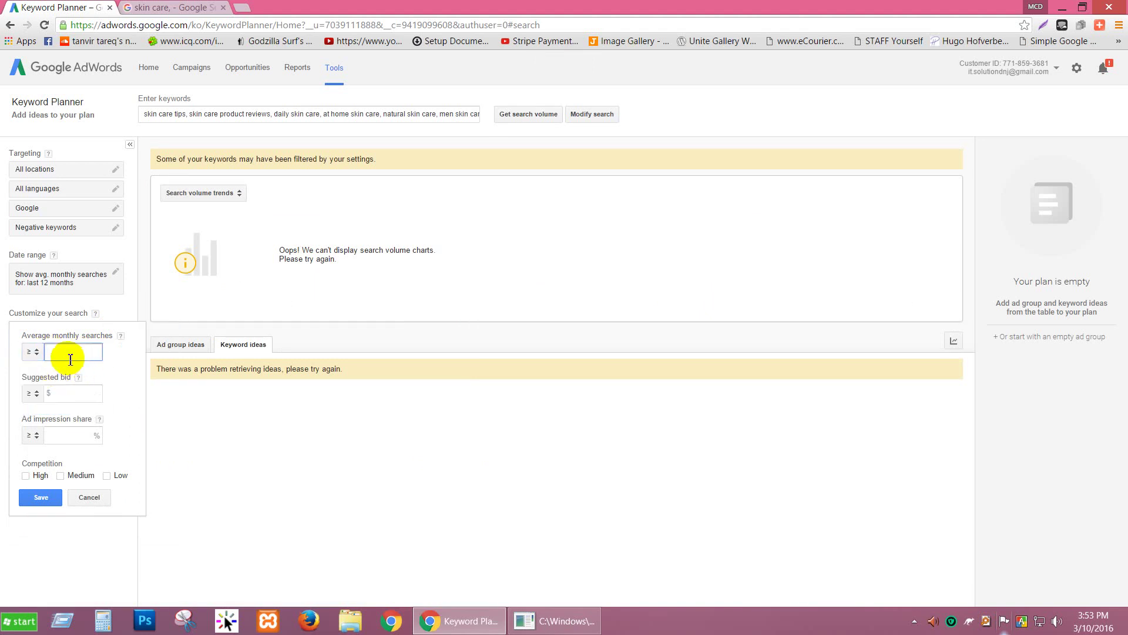
{"action": "type", "text": "1000"}
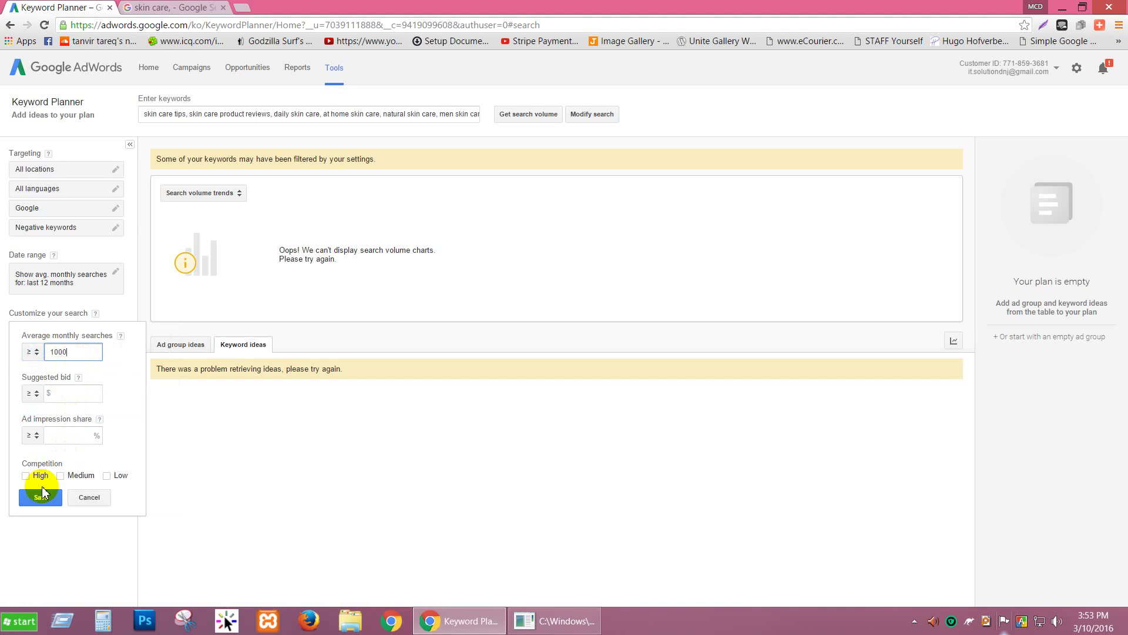
{"action": "key", "text": "Return"}
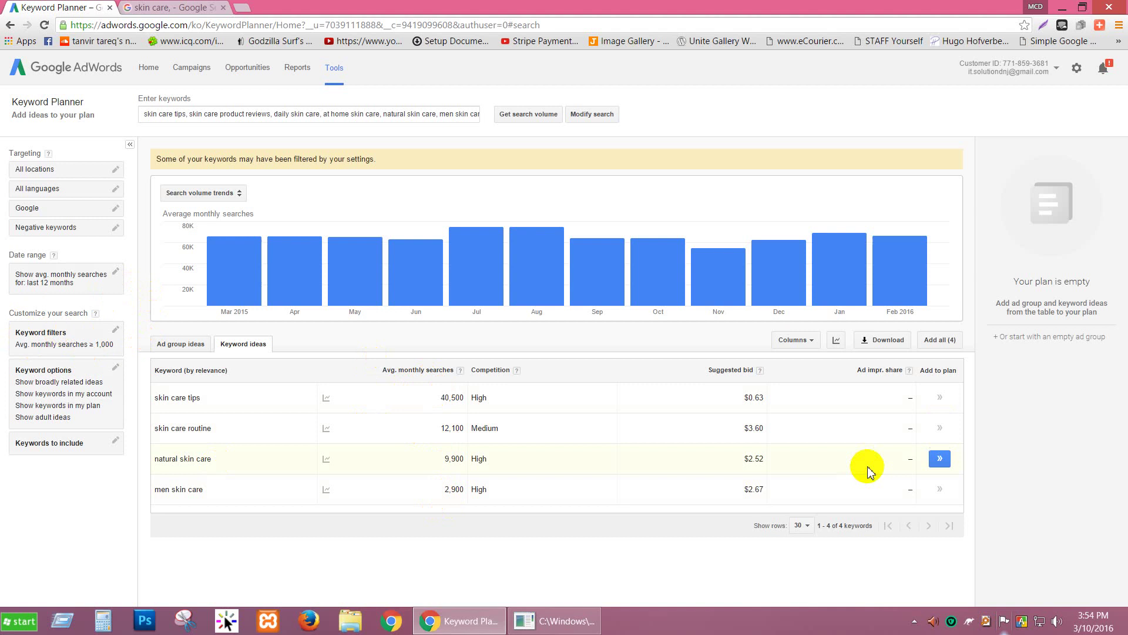
{"action": "left_click", "coordinate": [115, 368]}
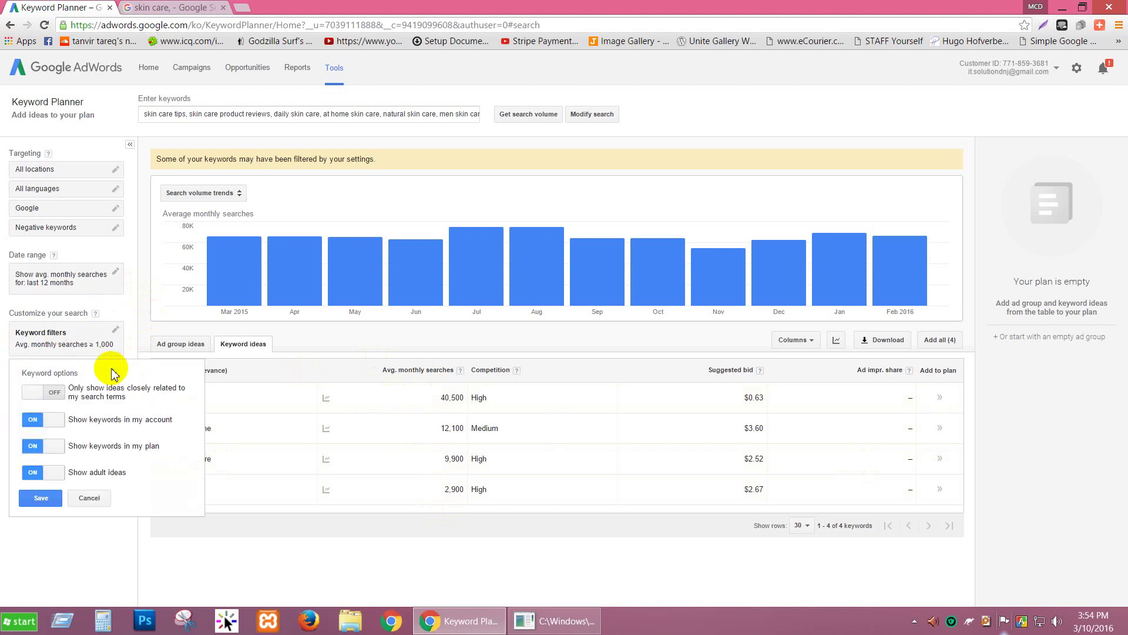
{"action": "left_click", "coordinate": [91, 498]}
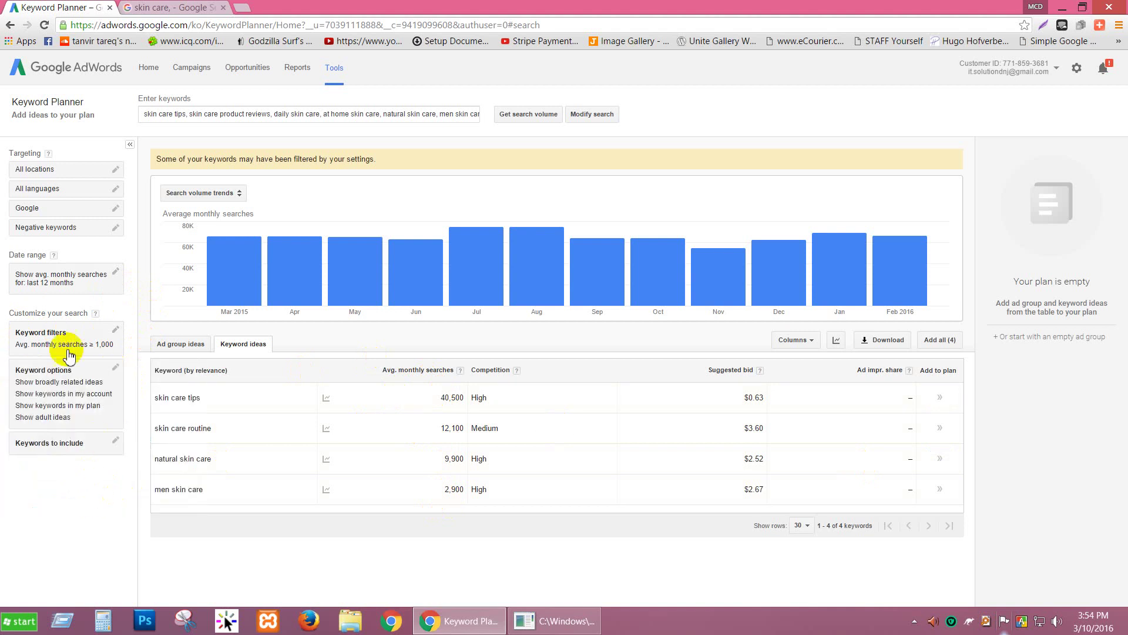
{"action": "left_click", "coordinate": [115, 331]}
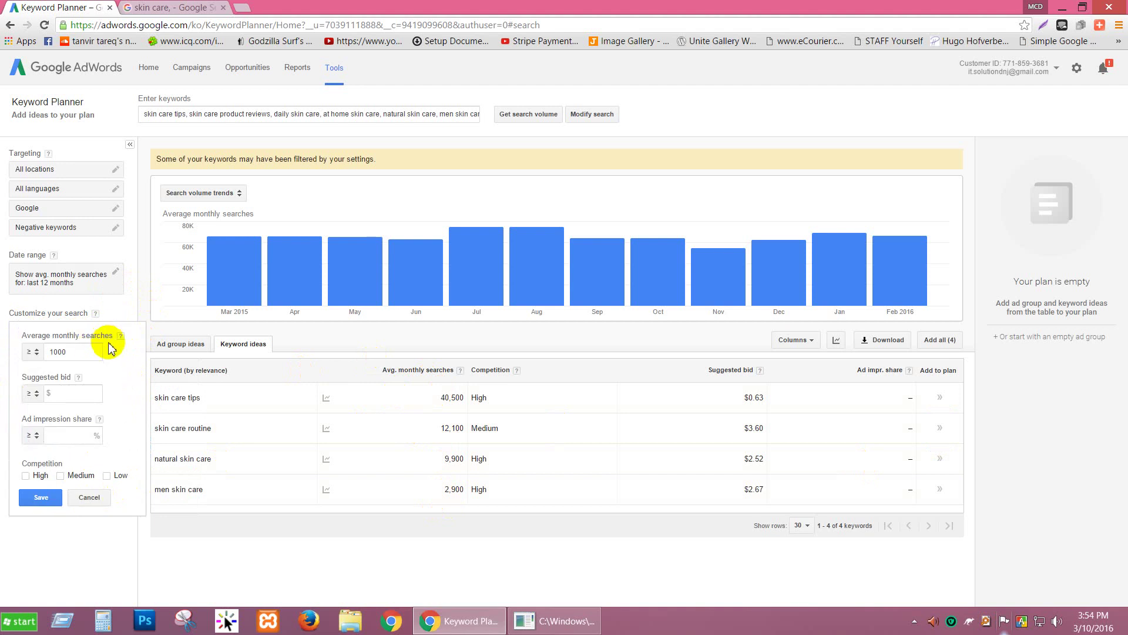
{"action": "left_click", "coordinate": [93, 498]}
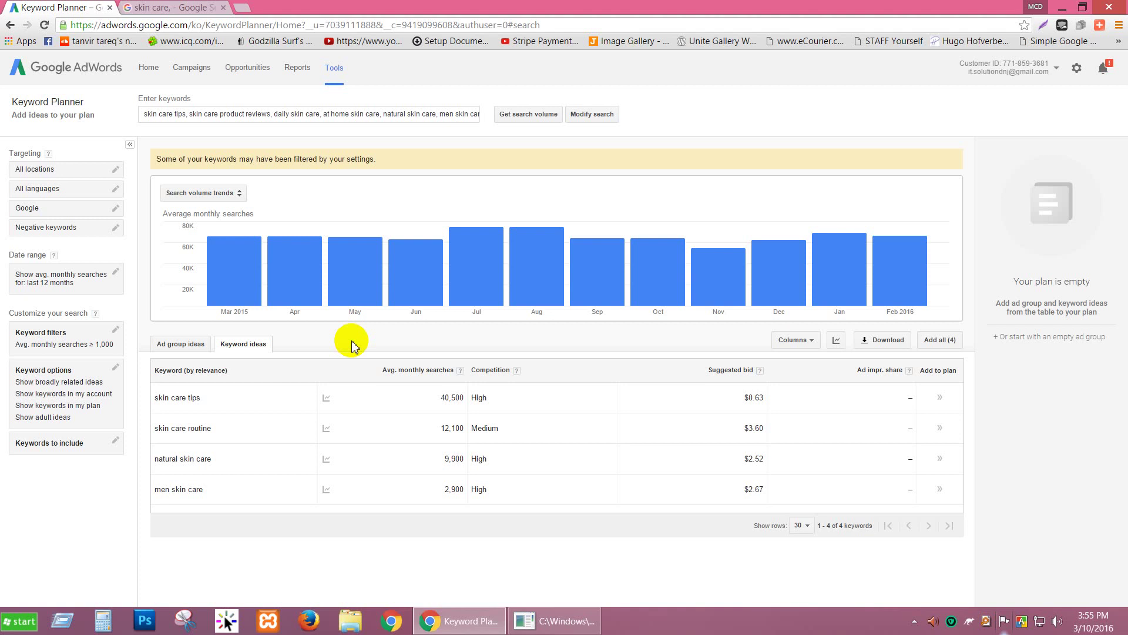
{"action": "double_click", "coordinate": [444, 401]}
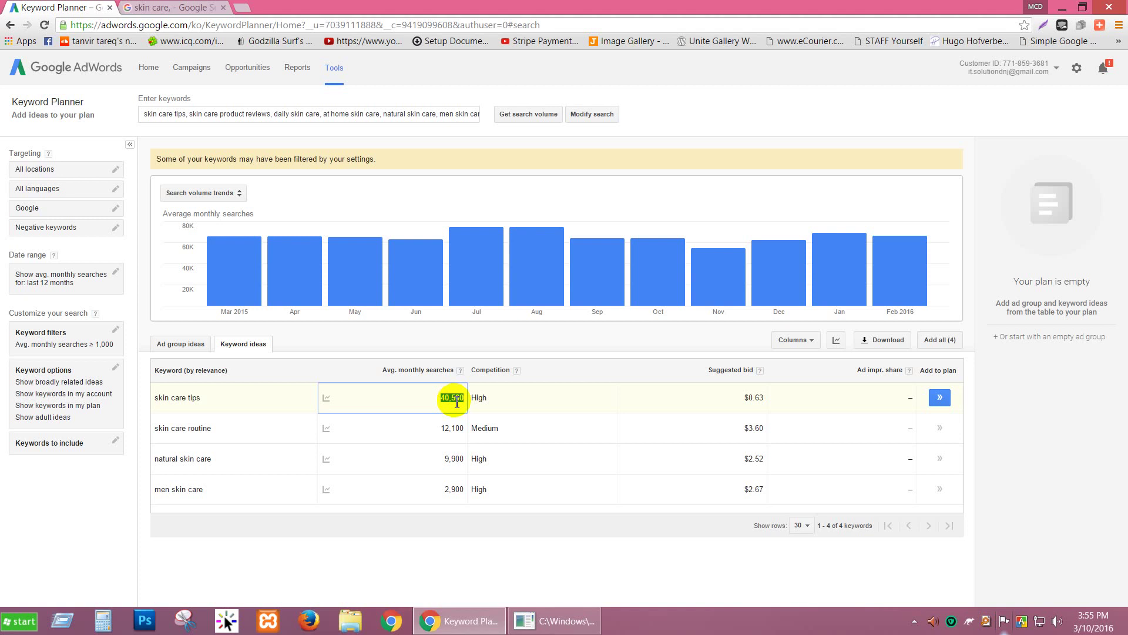
{"action": "left_click", "coordinate": [201, 399]}
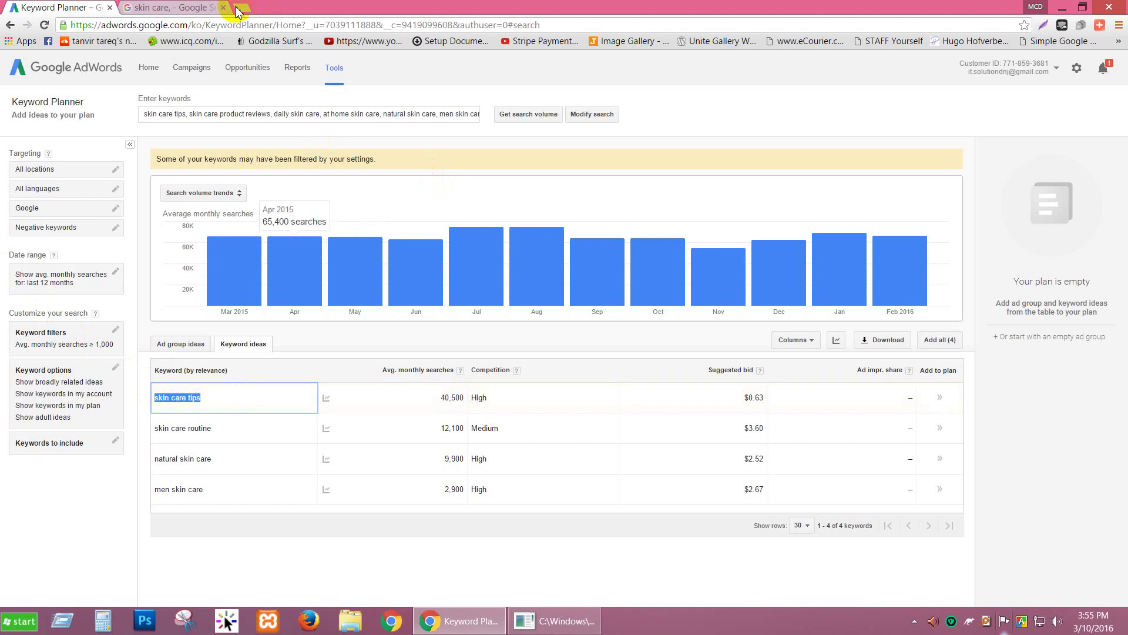
Step: Search Google for 'skin care tips' and scroll through the results
{"action": "left_click", "coordinate": [213, 7]}
{"action": "scroll", "coordinate": [218, 103], "scroll_direction": "up", "scroll_amount": 7}
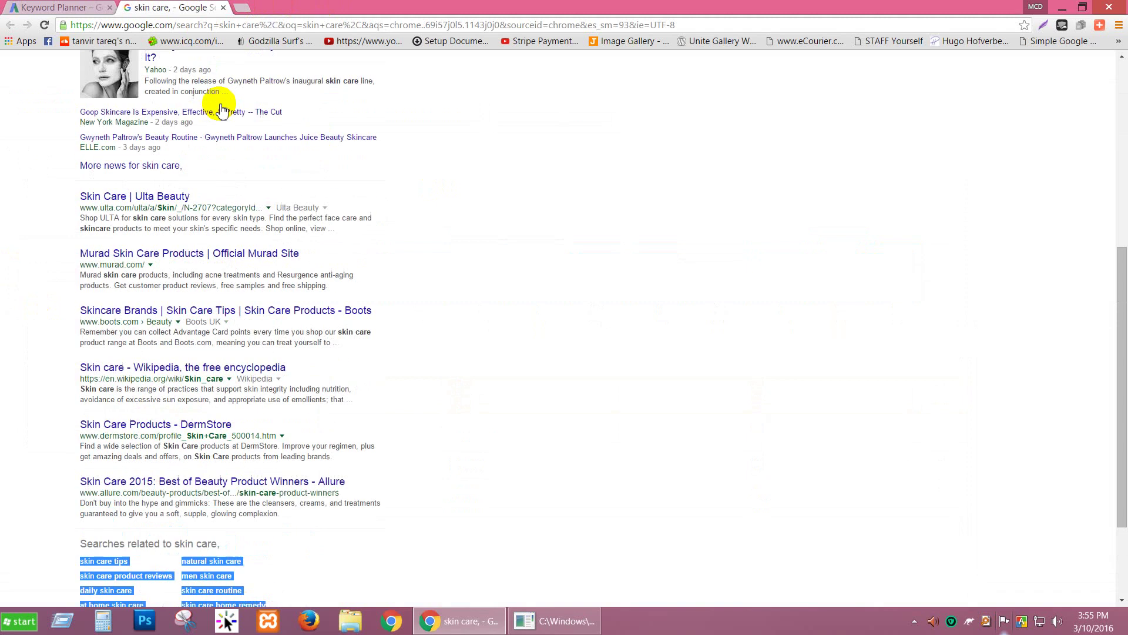
{"action": "left_click_drag", "start_coordinate": [171, 67], "coordinate": [76, 68]}
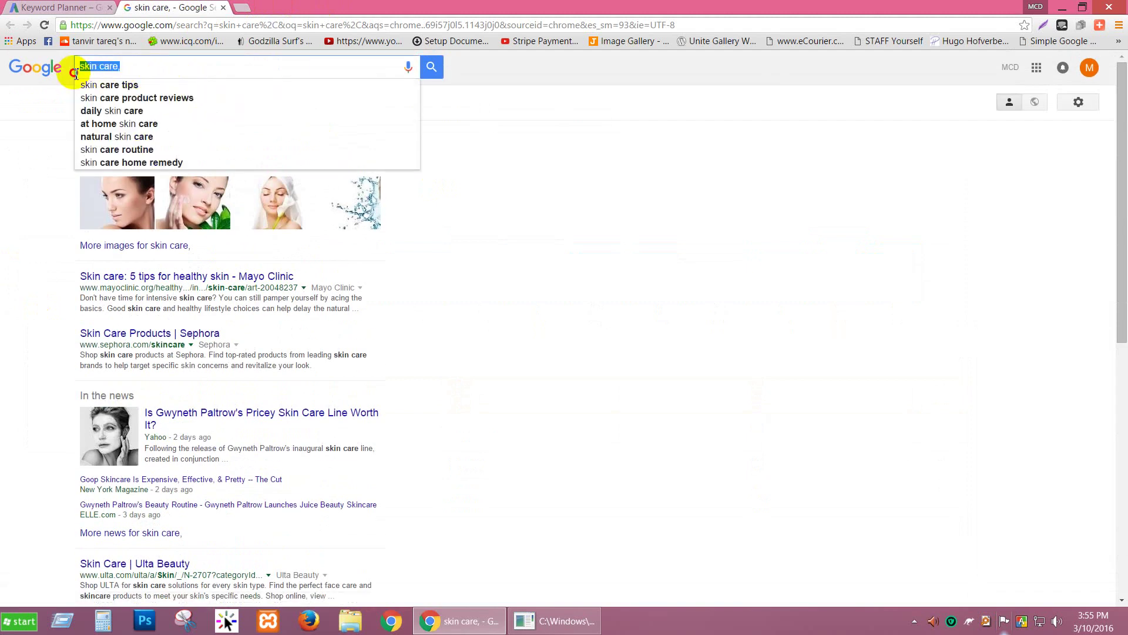
{"action": "type", "text": "skin care tips"}
{"action": "key", "text": "Return"}
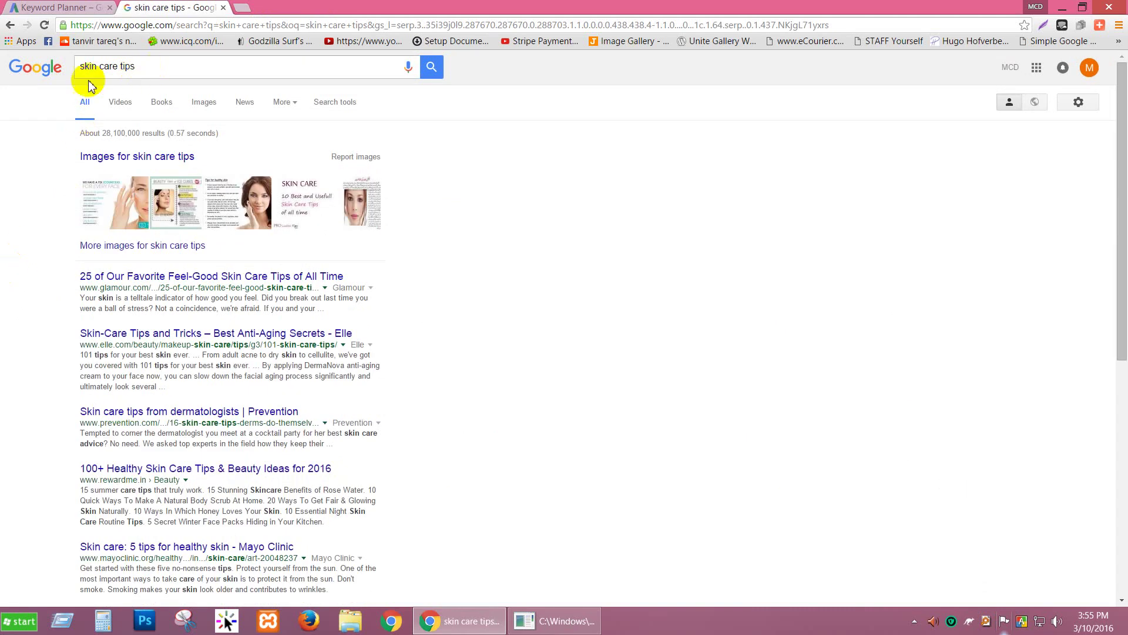
{"action": "scroll", "coordinate": [145, 340], "scroll_direction": "down", "scroll_amount": 1}
{"action": "scroll", "coordinate": [145, 340], "scroll_direction": "down", "scroll_amount": 5}
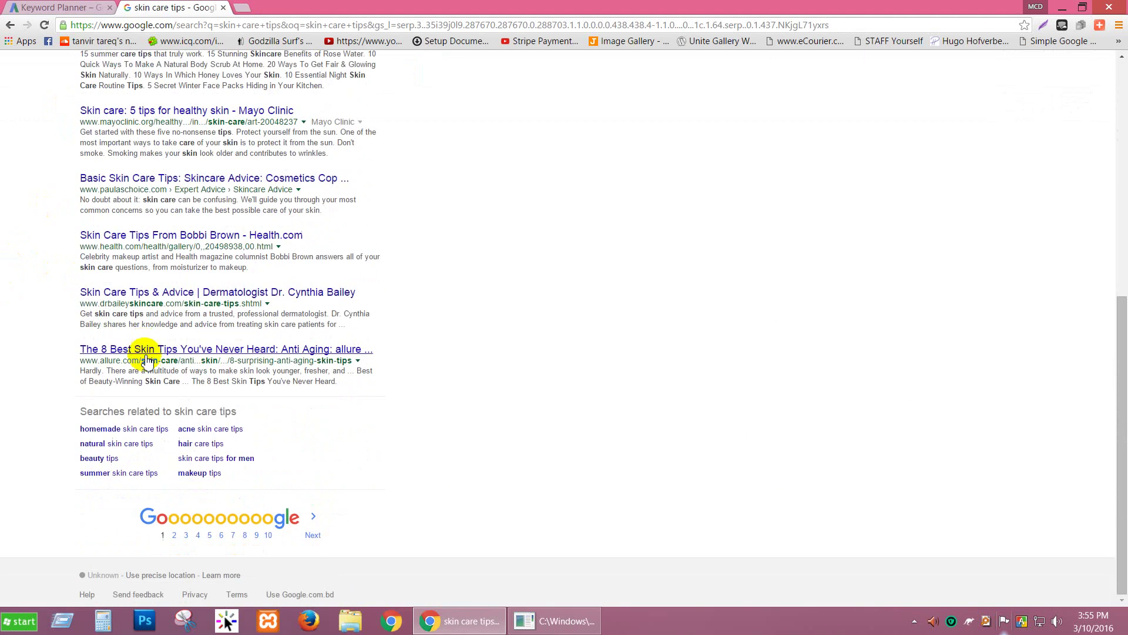
{"action": "scroll", "coordinate": [169, 315], "scroll_direction": "up", "scroll_amount": 6}
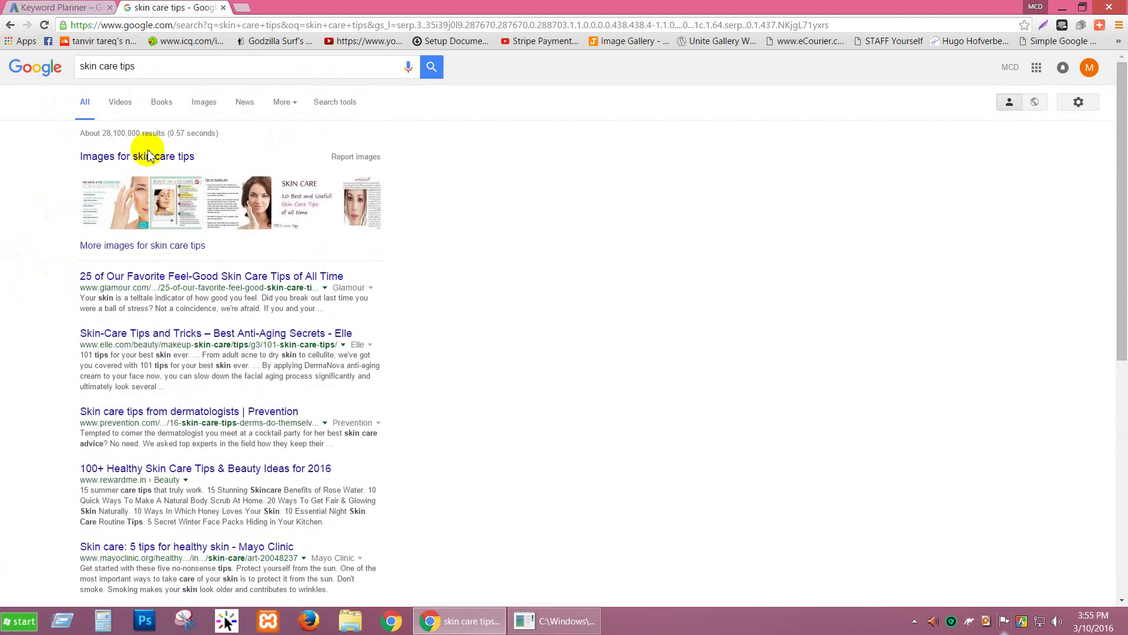
{"action": "left_click", "coordinate": [139, 65]}
{"action": "left_click", "coordinate": [45, 130]}
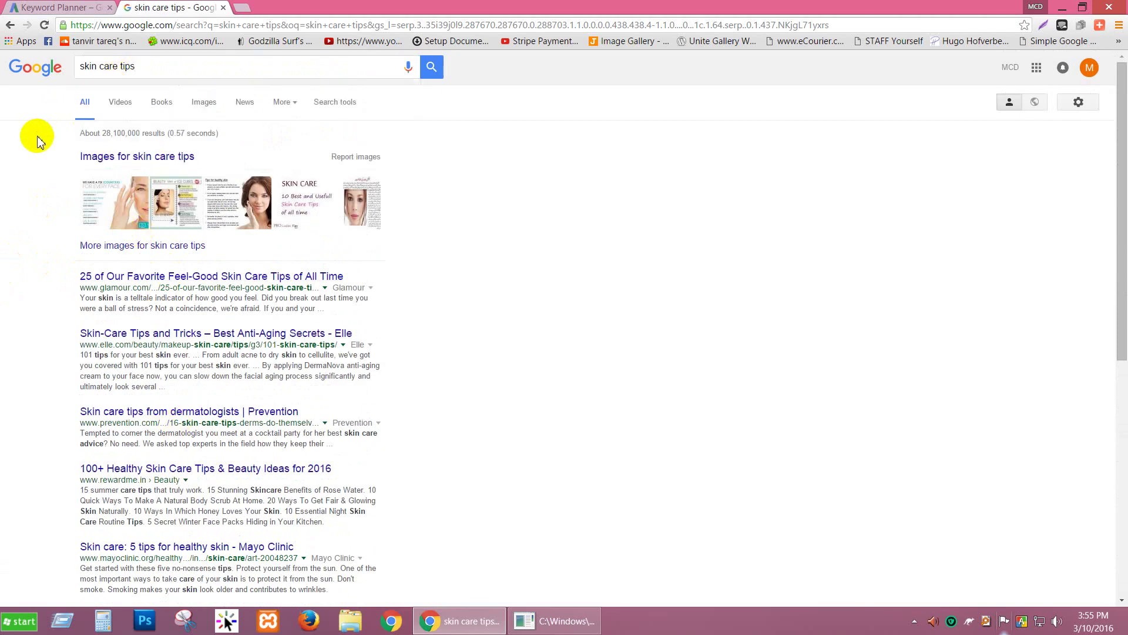
{"action": "scroll", "coordinate": [24, 309], "scroll_direction": "down", "scroll_amount": 7}
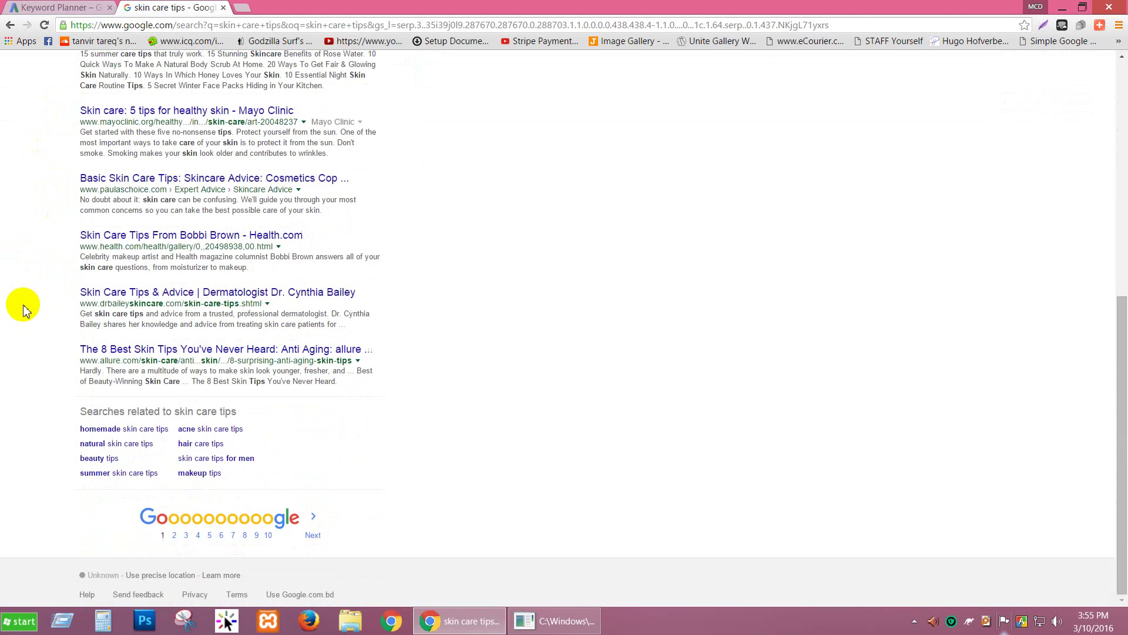
{"action": "scroll", "coordinate": [23, 310], "scroll_direction": "up", "scroll_amount": 7}
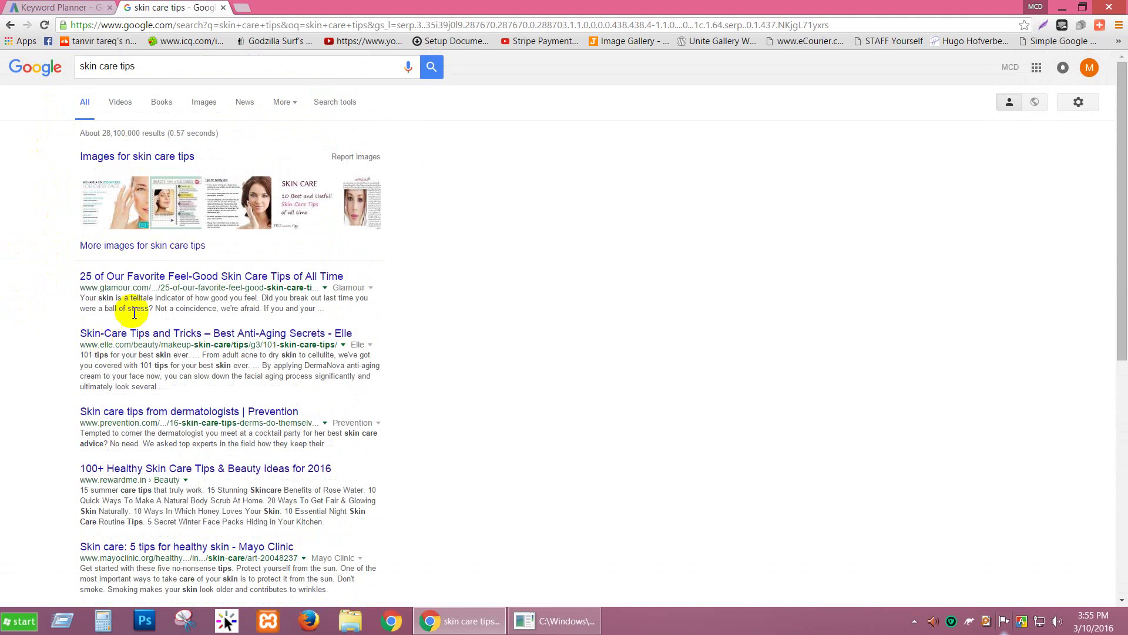
{"action": "scroll", "coordinate": [146, 353], "scroll_direction": "down", "scroll_amount": 7}
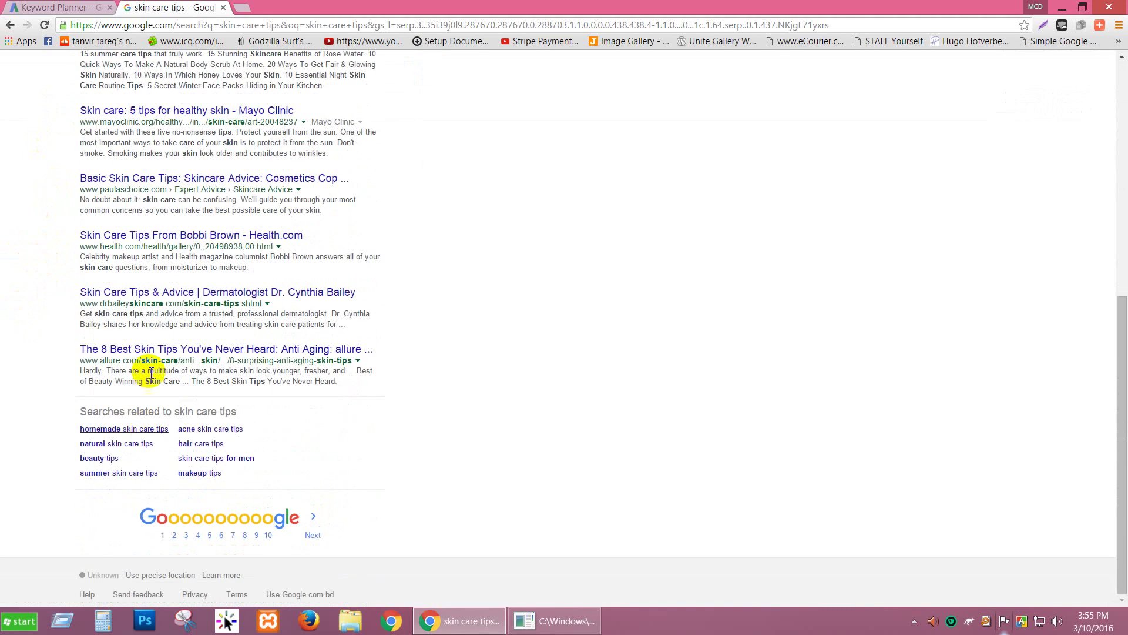
{"action": "scroll", "coordinate": [146, 360], "scroll_direction": "up", "scroll_amount": 7}
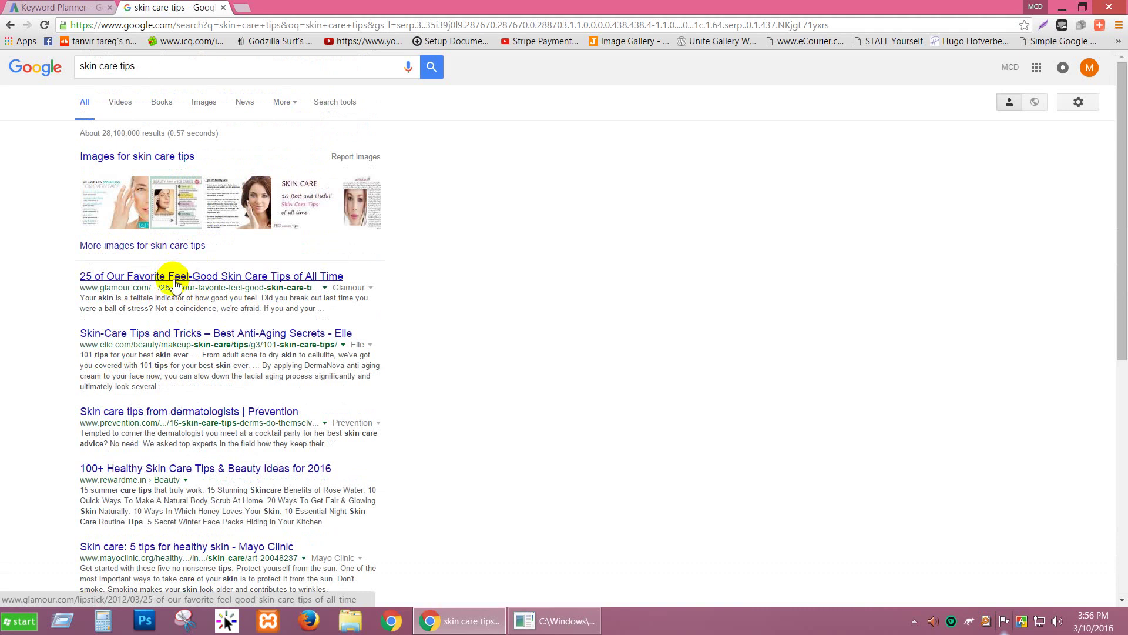
{"action": "scroll", "coordinate": [175, 285], "scroll_direction": "down", "scroll_amount": 7}
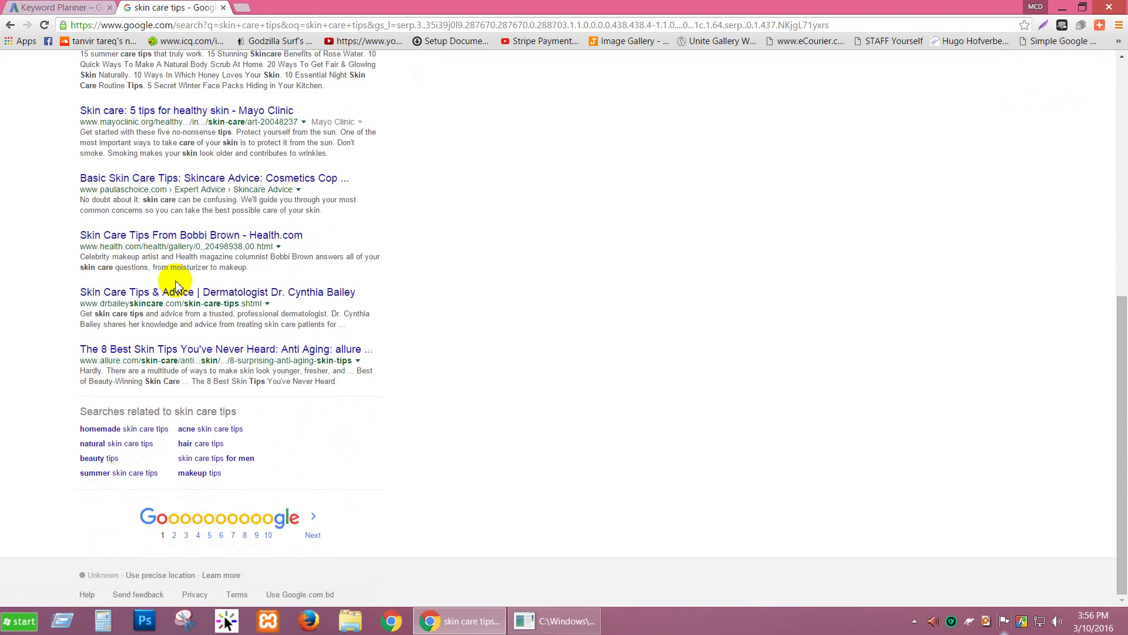
{"action": "scroll", "coordinate": [176, 287], "scroll_direction": "up", "scroll_amount": 7}
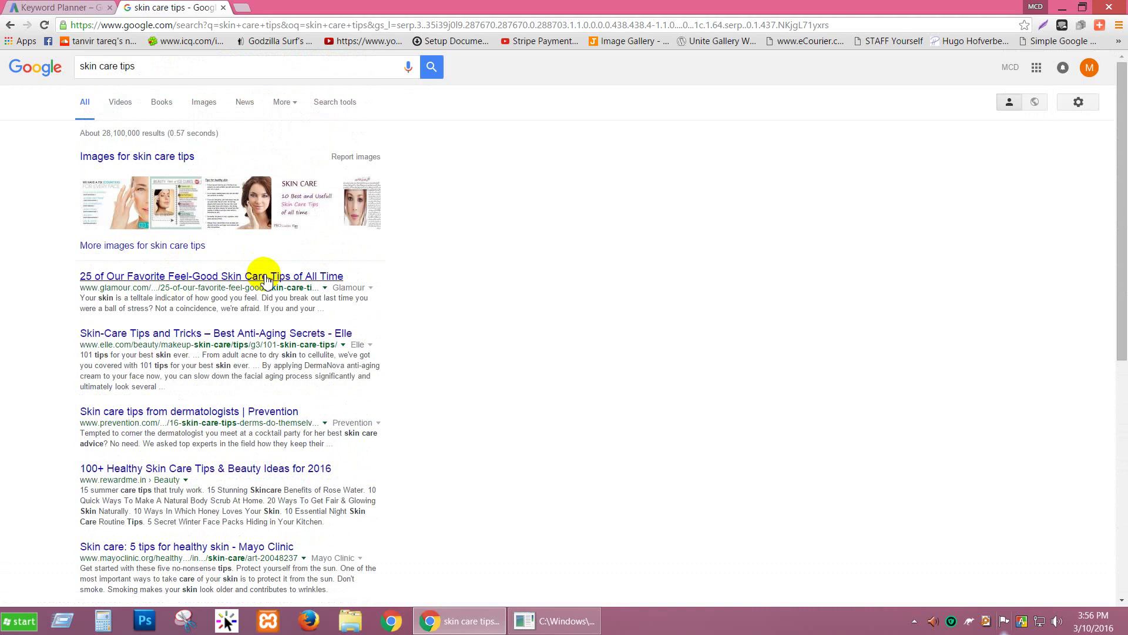
Step: Compare against the Keyword Planner ideas, then minimize the skin care tips results window
{"action": "left_click", "coordinate": [93, 7]}
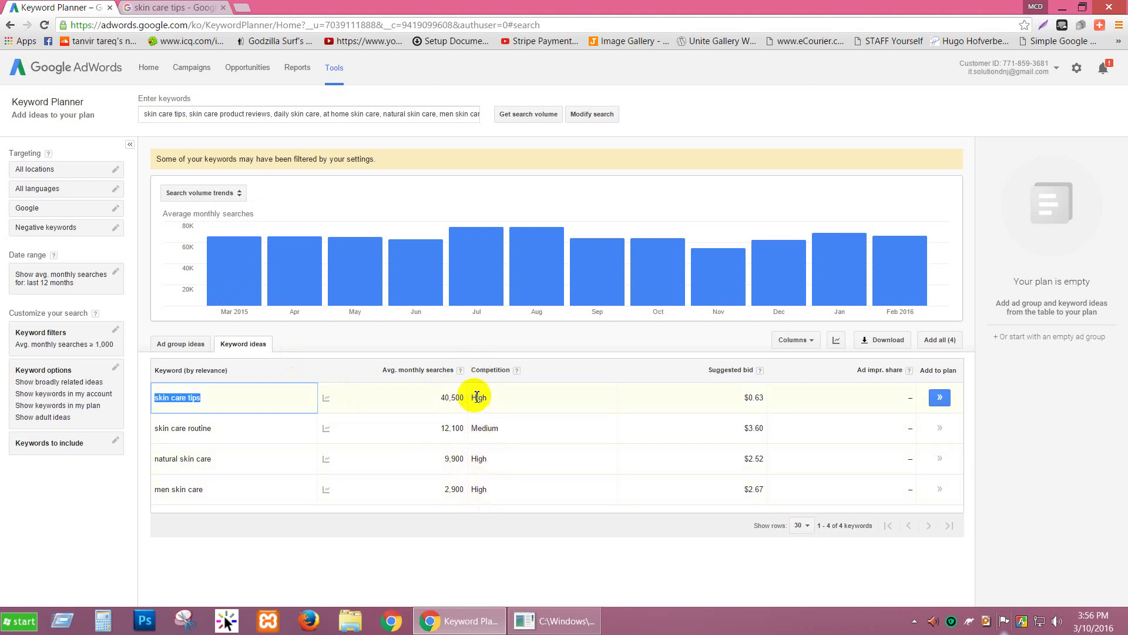
{"action": "key", "text": "ctrl+Tab"}
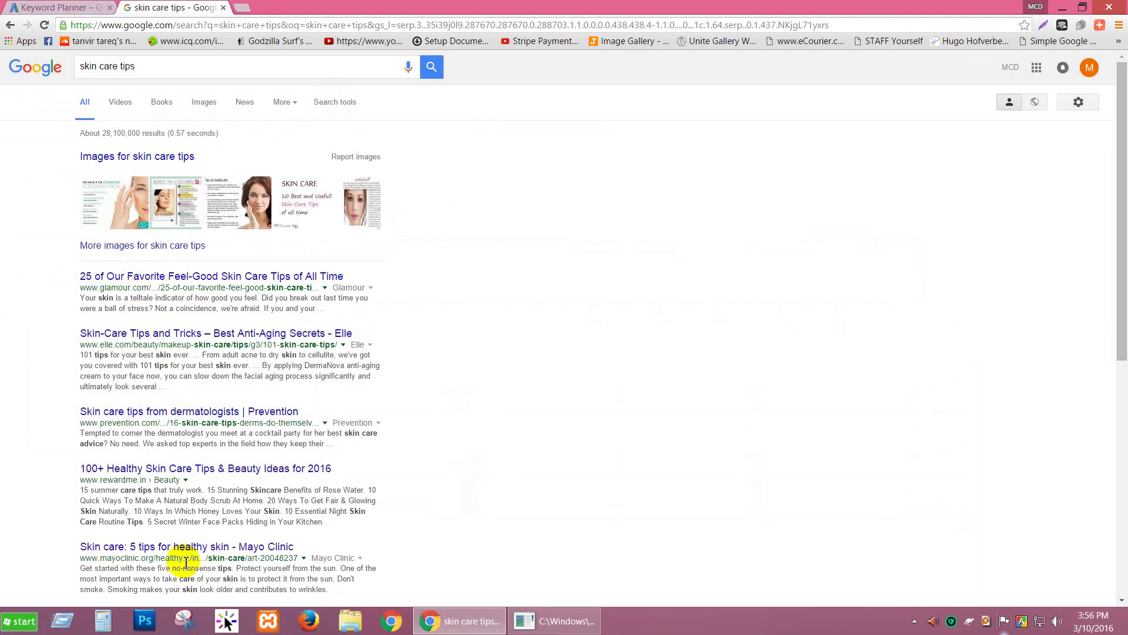
{"action": "scroll", "coordinate": [208, 433], "scroll_direction": "down", "scroll_amount": 6}
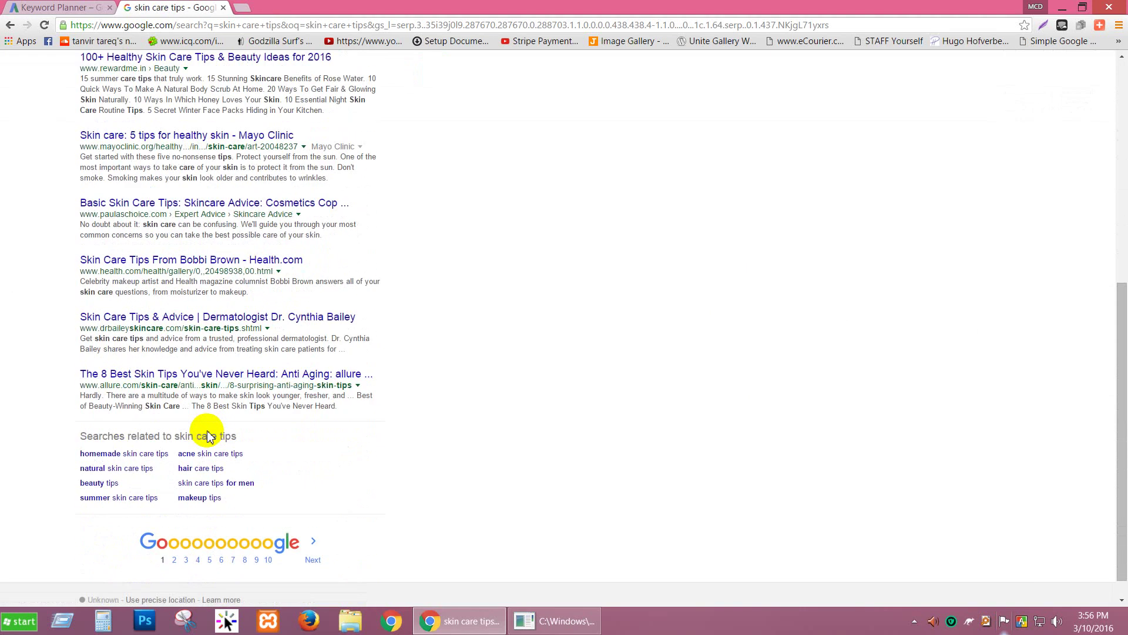
{"action": "scroll", "coordinate": [209, 435], "scroll_direction": "up", "scroll_amount": 3}
{"action": "scroll", "coordinate": [209, 435], "scroll_direction": "up", "scroll_amount": 4}
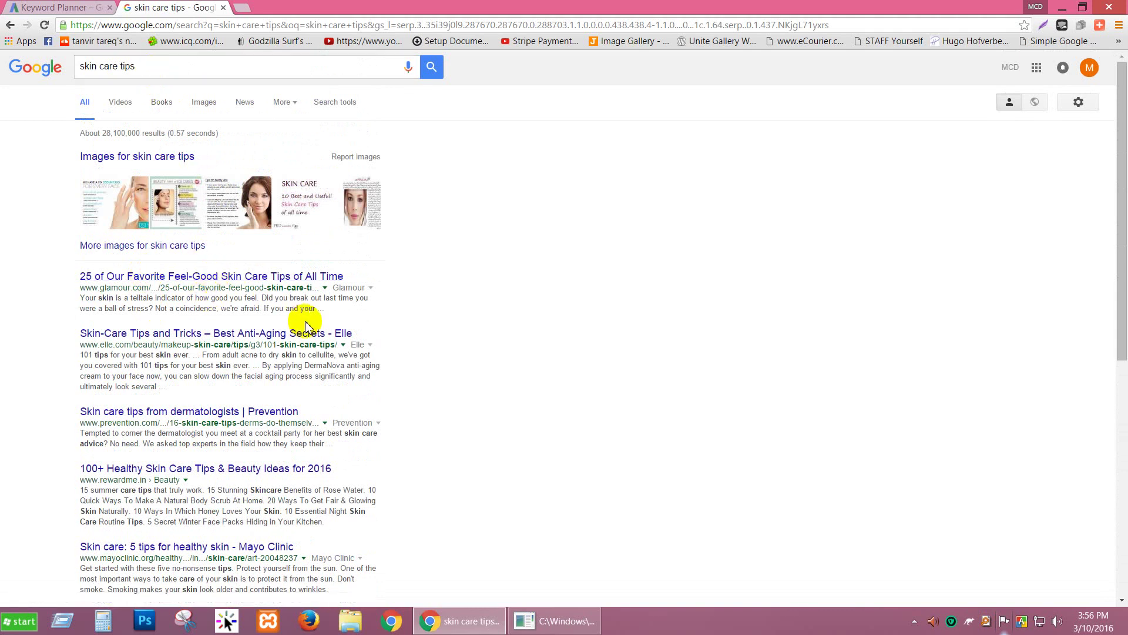
{"action": "right_click", "coordinate": [374, 302]}
{"action": "left_click", "coordinate": [441, 196]}
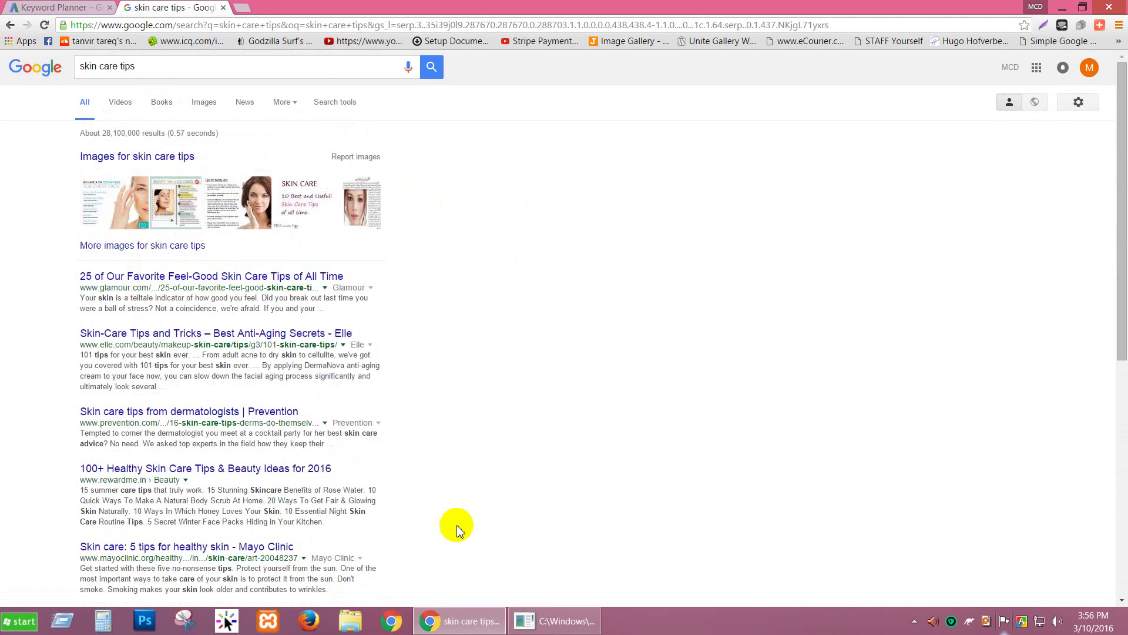
{"action": "left_click", "coordinate": [1062, 7]}
Step: Create a new Microsoft Office Word Document on the desktop, keeping its default name
{"action": "right_click", "coordinate": [311, 178]}
{"action": "mouse_move", "coordinate": [341, 306]}
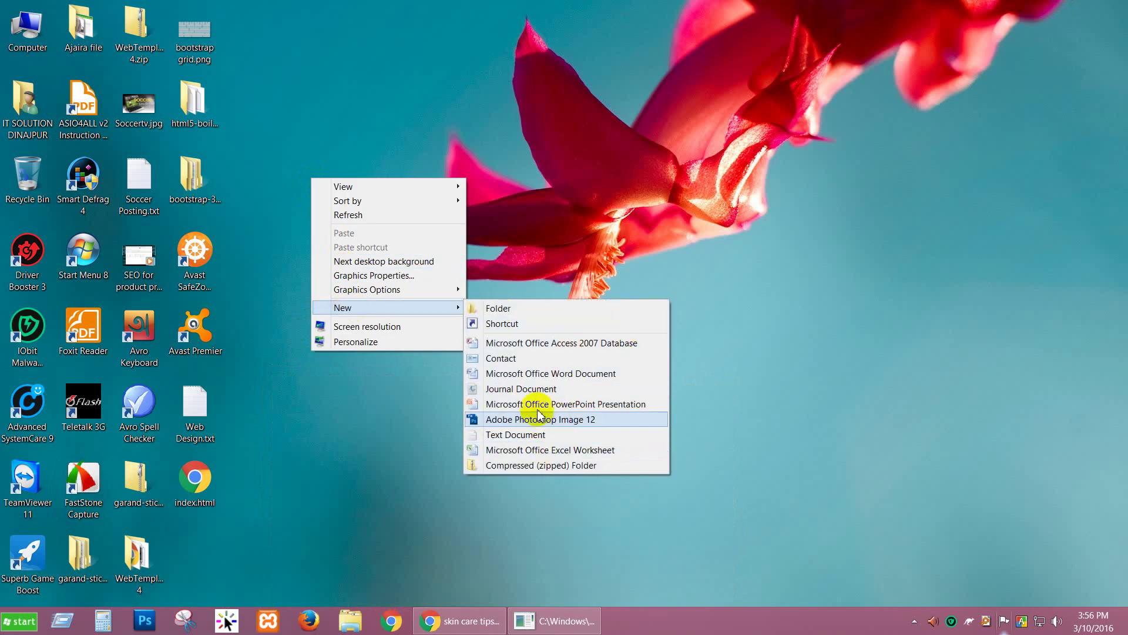
{"action": "left_click", "coordinate": [535, 374]}
{"action": "left_click", "coordinate": [308, 186]}
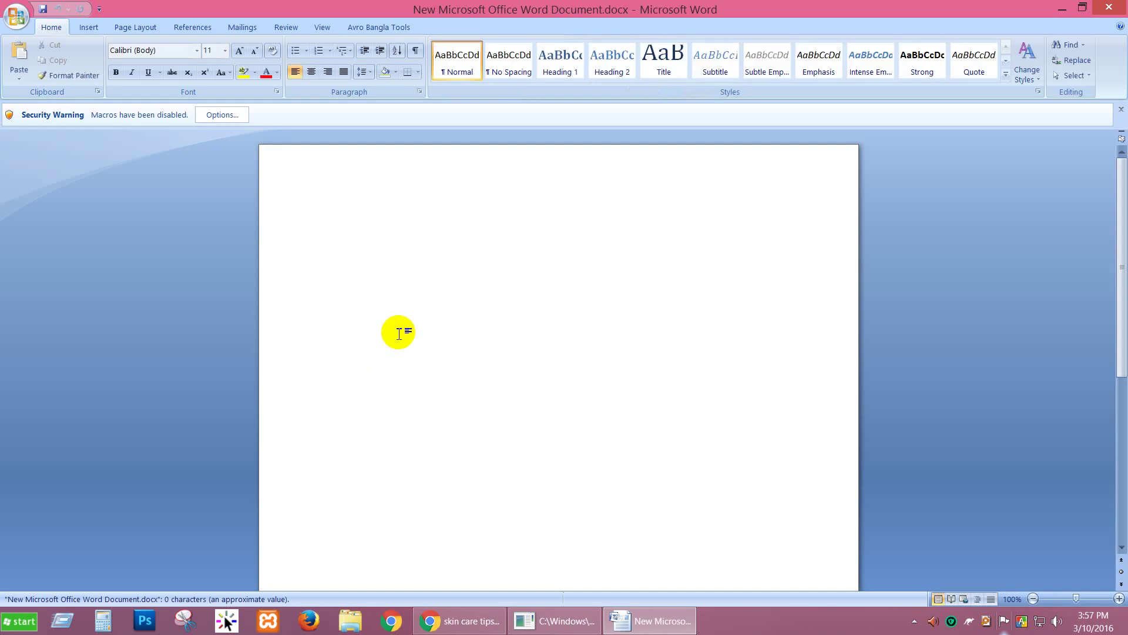
Step: Type the heading 'Competitor facts to know when analysis a keyword'
{"action": "type", "text": "Competitor"}
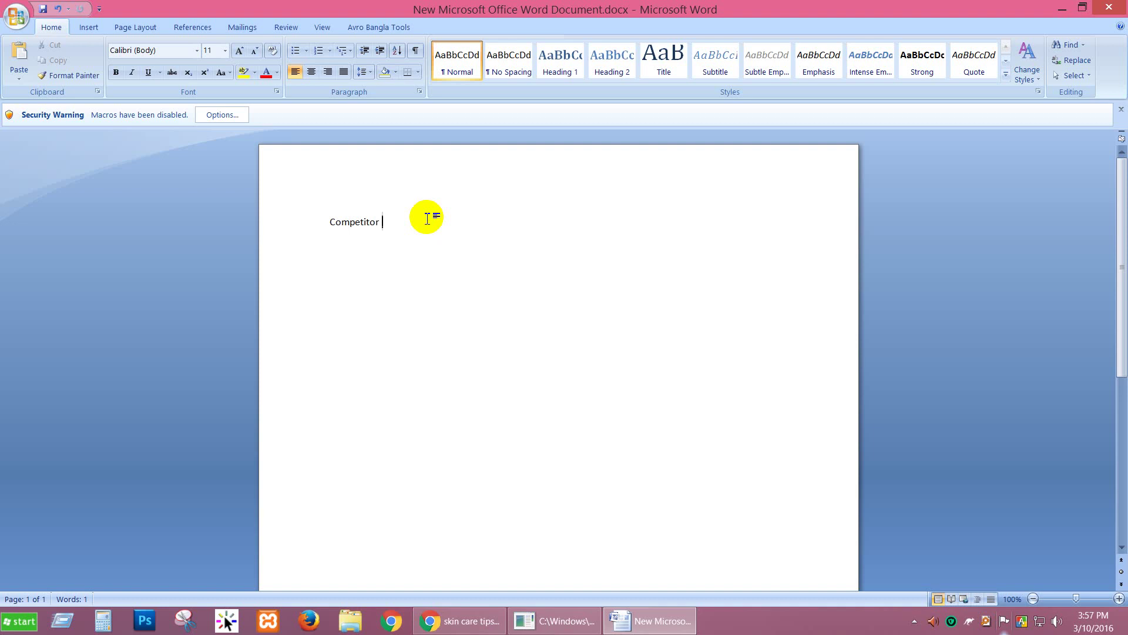
{"action": "type", "text": "facts to know"}
{"action": "type", "text": "when analysis a keywor"}
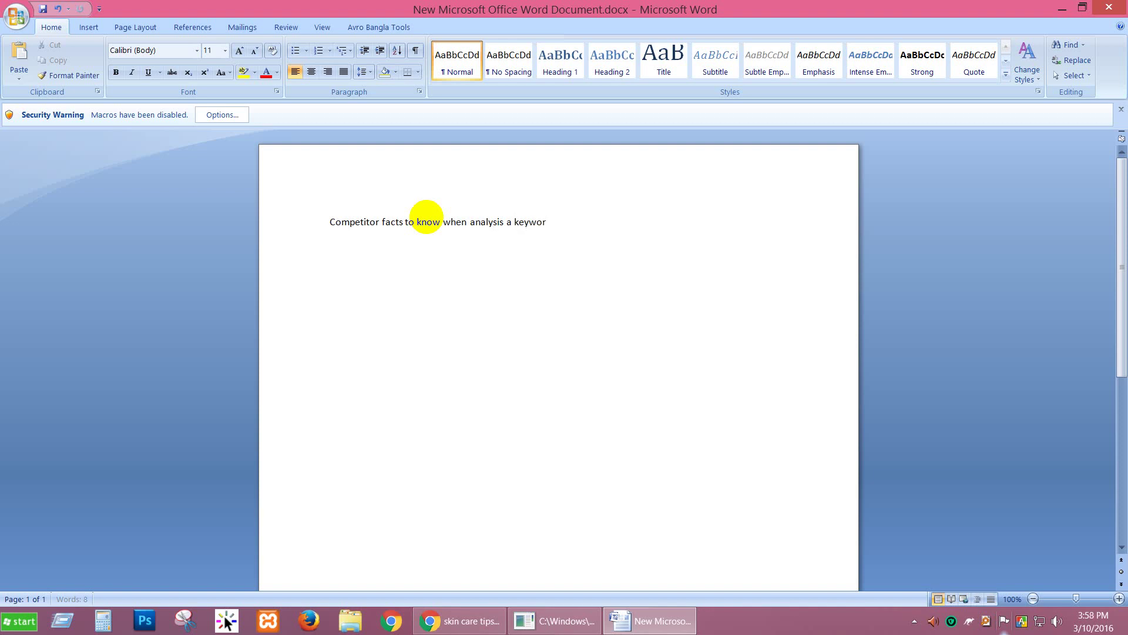
{"action": "type", "text": "d"}
{"action": "key", "text": "Return"}
Step: Start the numbered list with Exact keyword in title, Root Domain and Page Authori
{"action": "type", "text": "1."}
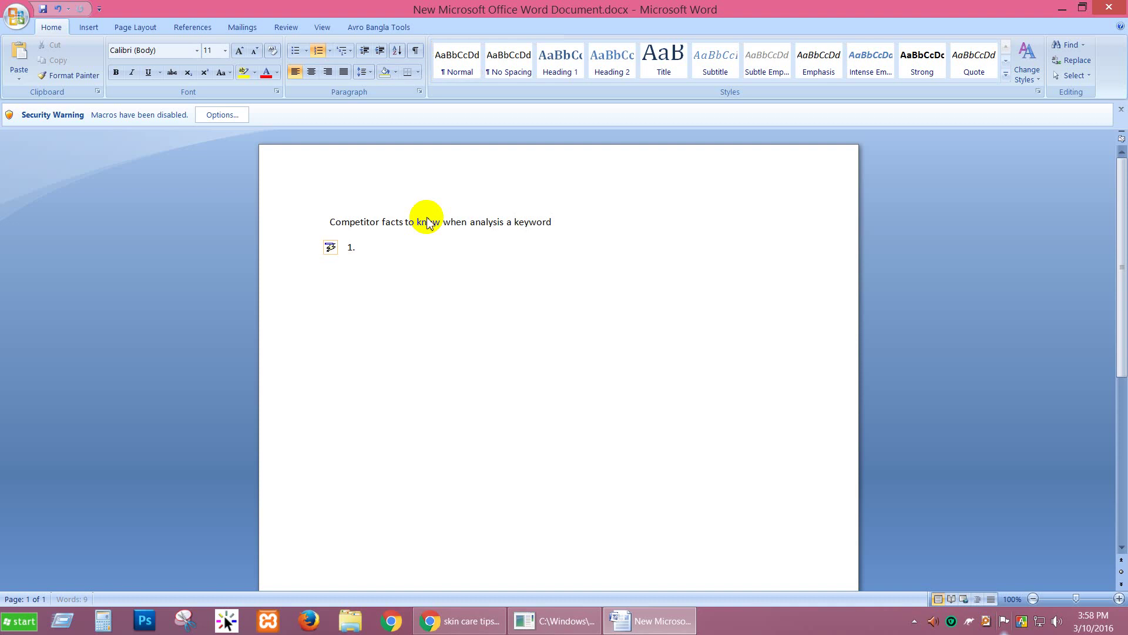
{"action": "type", "text": " Exact keyword in title"}
{"action": "key", "text": "Return"}
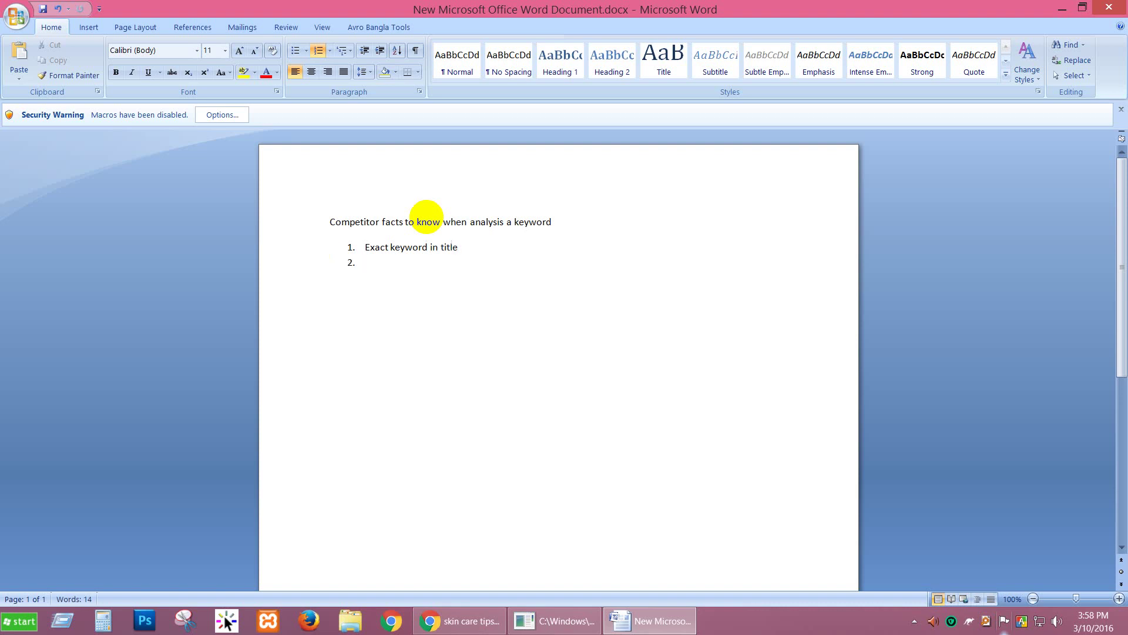
{"action": "type", "text": "Root"}
{"action": "type", "text": "Domain"}
{"action": "key", "text": "Return"}
{"action": "type", "text": "Page Authority"}
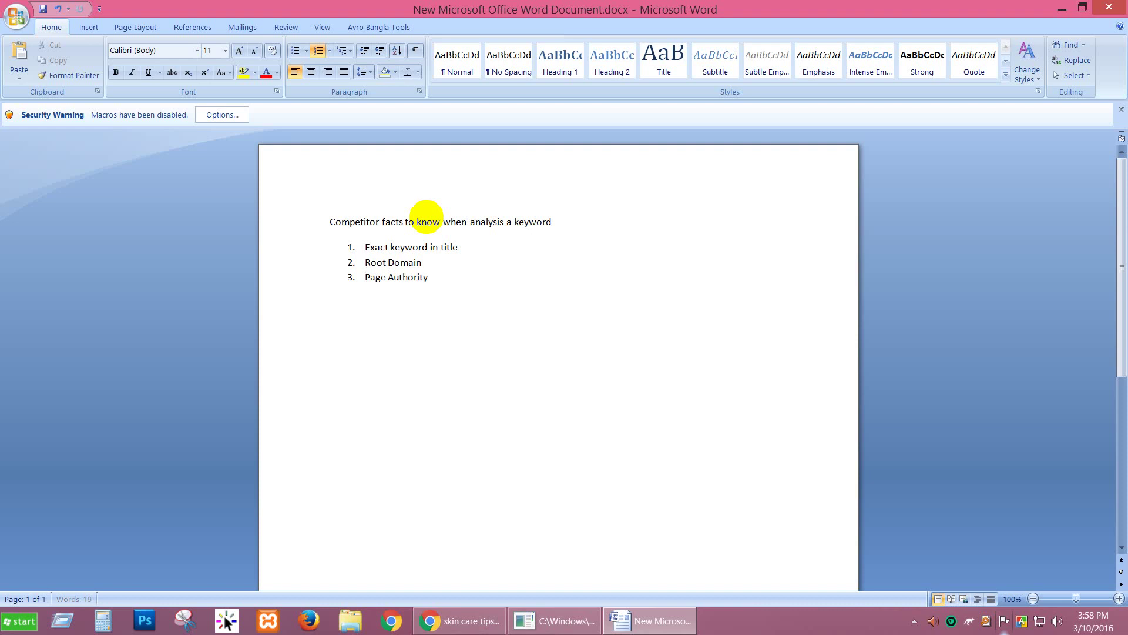
{"action": "key", "text": "Return"}
Step: Add '# of Backlink' and 'Page Rank' as list items four and five
{"action": "type", "text": "Backlink"}
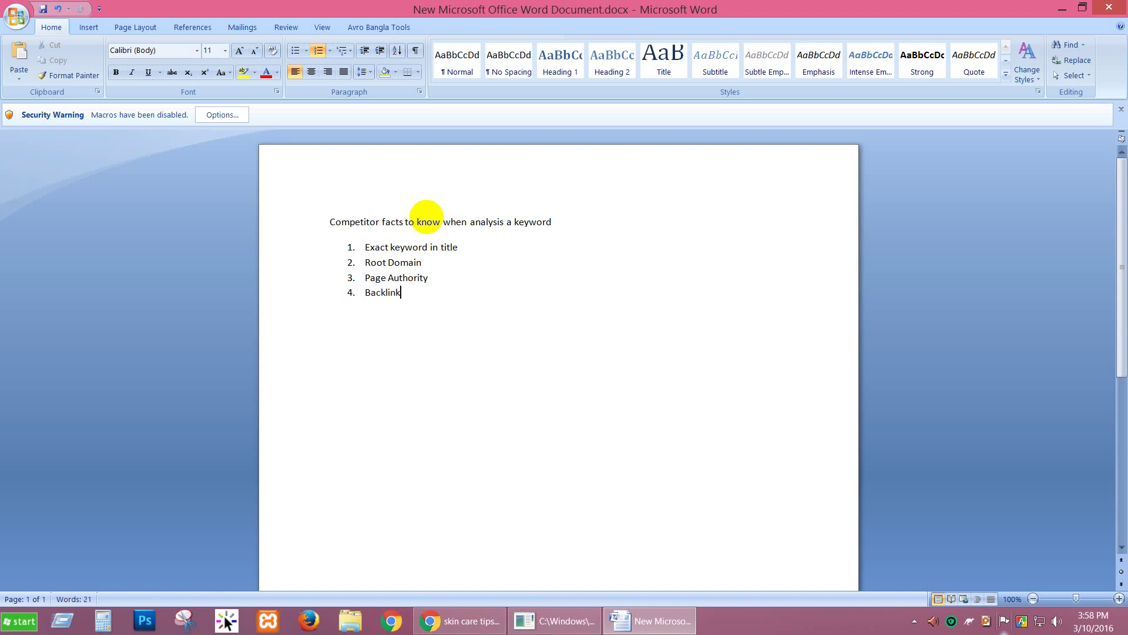
{"action": "key", "text": "Left"}
{"action": "key", "text": "Left"}
{"action": "key", "text": "Left"}
{"action": "key", "text": "Left"}
{"action": "key", "text": "Left"}
{"action": "type", "text": "# of"}
{"action": "key", "text": "Right"}
{"action": "key", "text": "Right"}
{"action": "key", "text": "Right"}
{"action": "key", "text": "Right"}
{"action": "key", "text": "Right"}
{"action": "key", "text": "Right"}
{"action": "key", "text": "Right"}
{"action": "key", "text": "Right"}
{"action": "key", "text": "Return"}
{"action": "type", "text": "Page"}
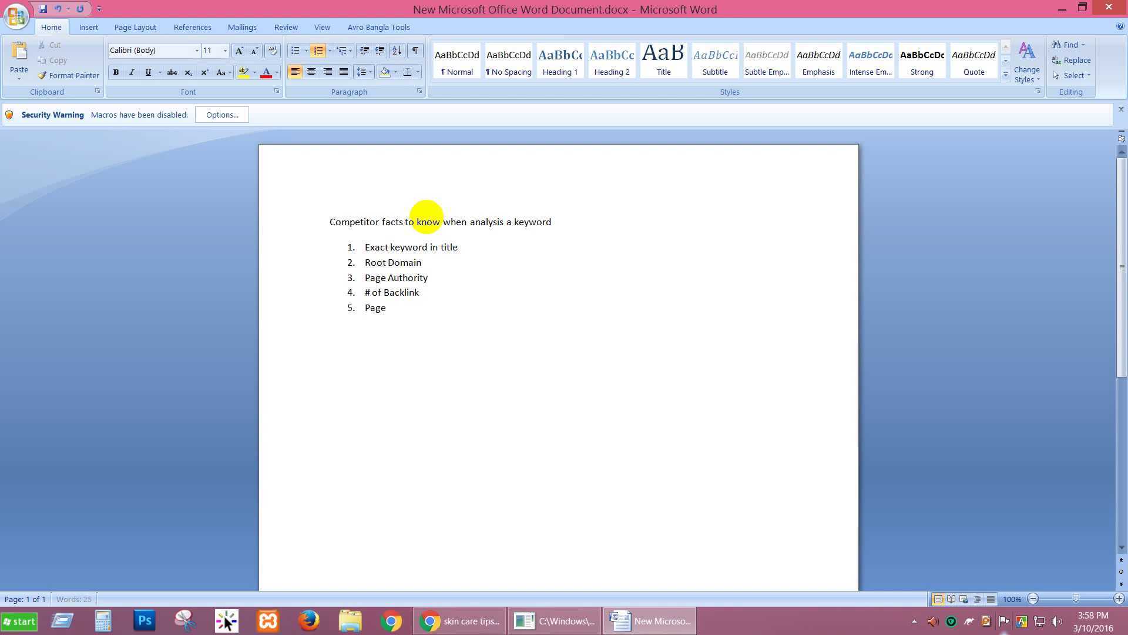
{"action": "type", "text": " Rank"}
{"action": "key", "text": "Return"}
Step: Add Domain Authority, Similar Site and Ecommerce site as items six to eight
{"action": "type", "text": "Domain Authority"}
{"action": "key", "text": "Return"}
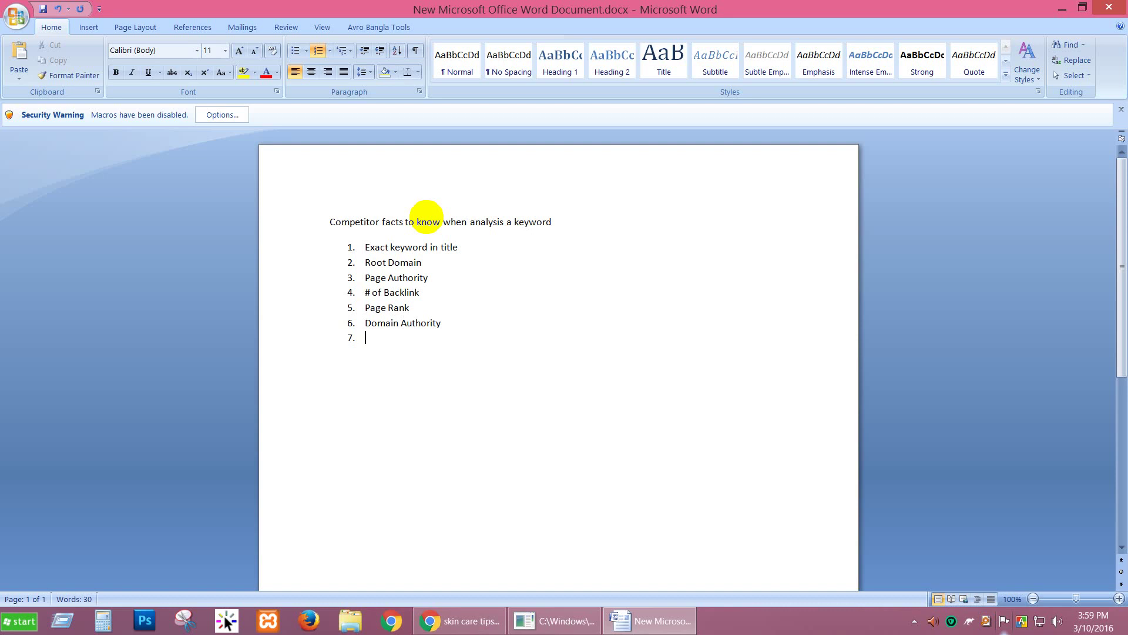
{"action": "type", "text": "Similar Sir"}
{"action": "key", "text": "BackSpace"}
{"action": "key", "text": "BackSpace"}
{"action": "type", "text": "ite"}
{"action": "key", "text": "Return"}
{"action": "type", "text": "Ecommer"}
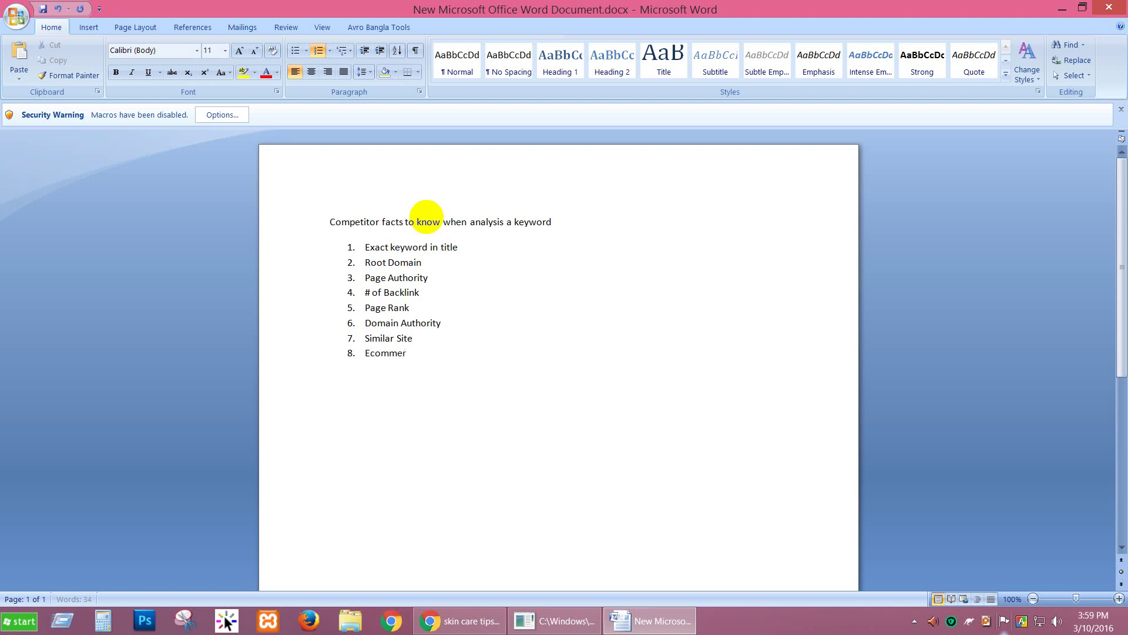
{"action": "type", "text": "ce site"}
{"action": "key", "text": "Return"}
Step: Add 'weak site' and 'Dynamic or User Genetrated Page/content', end the list, and save
{"action": "type", "text": "weak site"}
{"action": "key", "text": "Return"}
{"action": "type", "text": "Dynamic Site"}
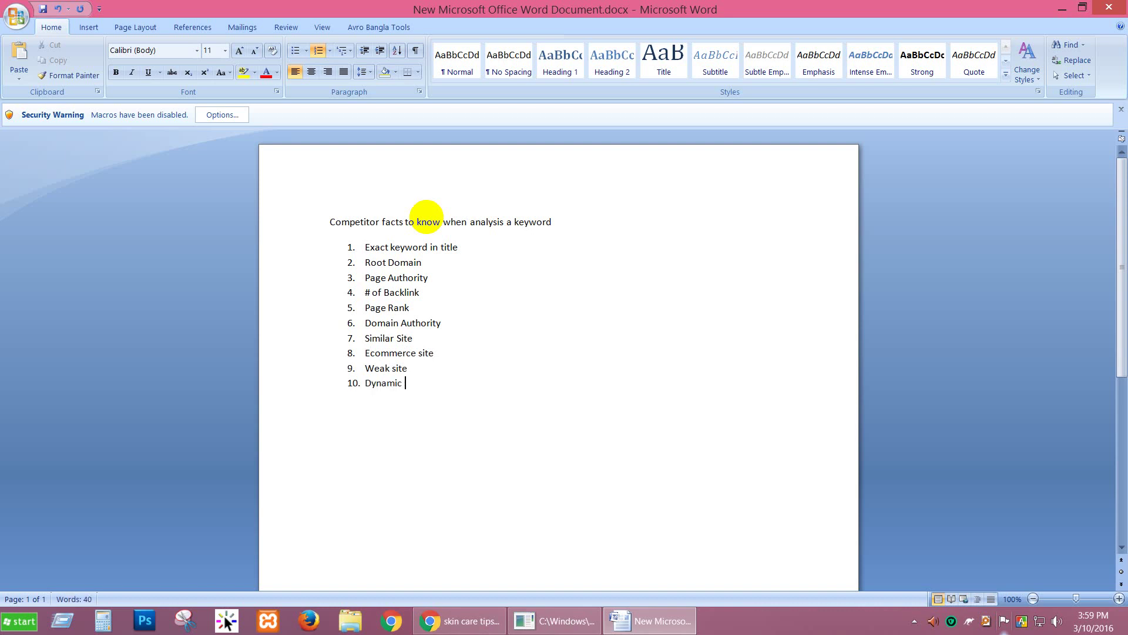
{"action": "key", "text": "BackSpace"}
{"action": "key", "text": "BackSpace"}
{"action": "key", "text": "BackSpace"}
{"action": "key", "text": "BackSpace"}
{"action": "key", "text": "BackSpace"}
{"action": "type", "text": "or User Geneta"}
{"action": "key", "text": "BackSpace"}
{"action": "type", "text": "rated  "}
{"action": "type", "text": "Pa"}
{"action": "type", "text": "ge/"}
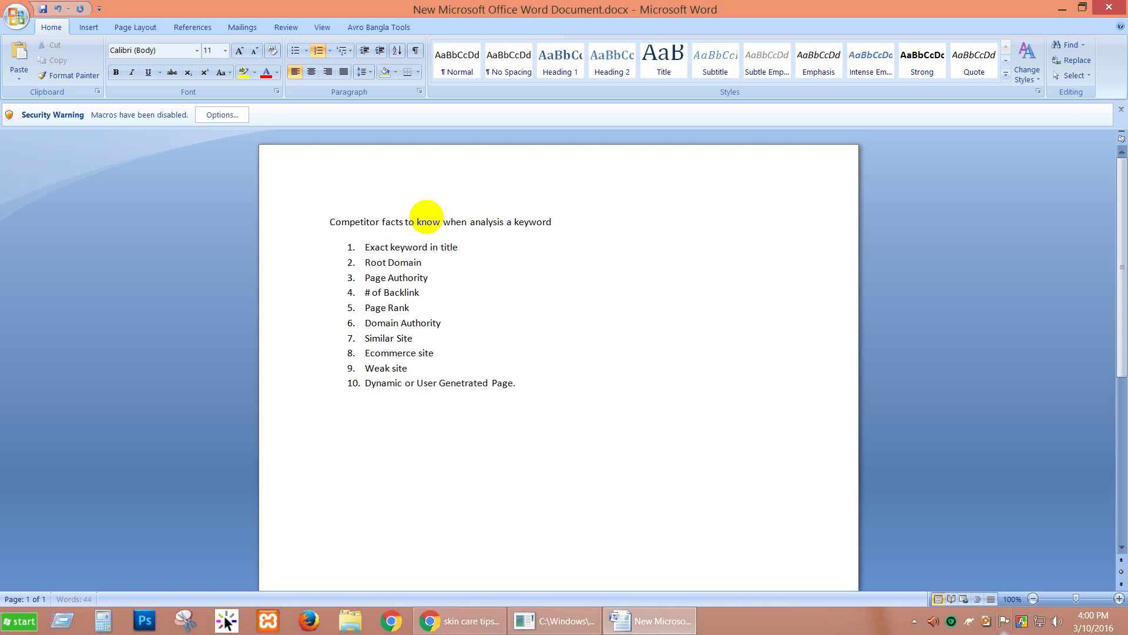
{"action": "type", "text": "content"}
{"action": "key", "text": "Return"}
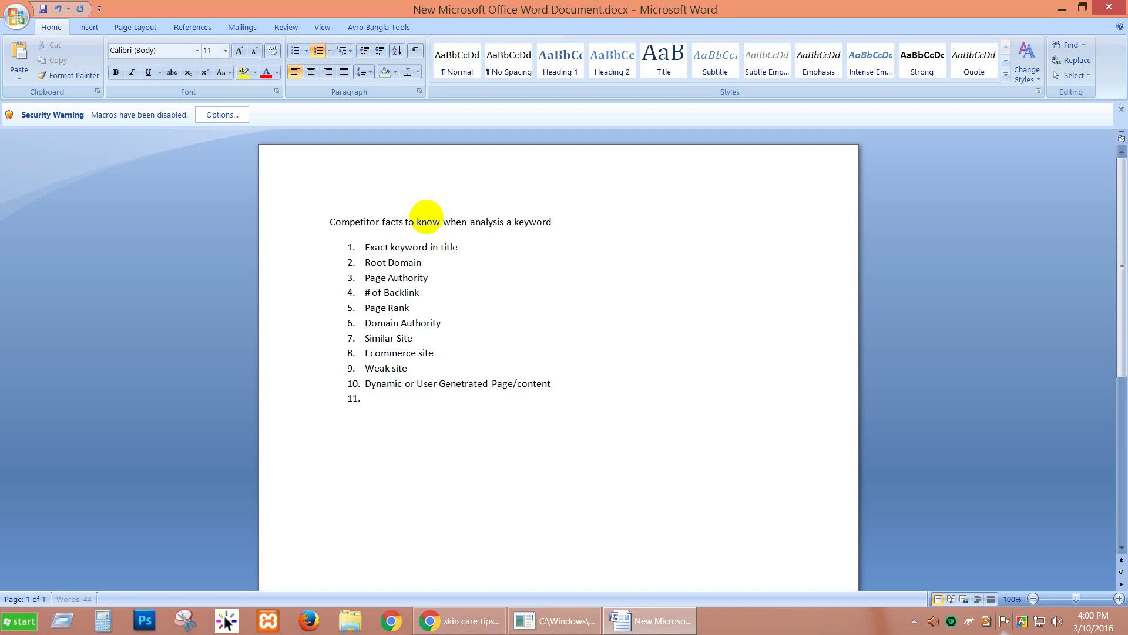
{"action": "key", "text": "BackSpace"}
{"action": "key", "text": "ctrl+s"}
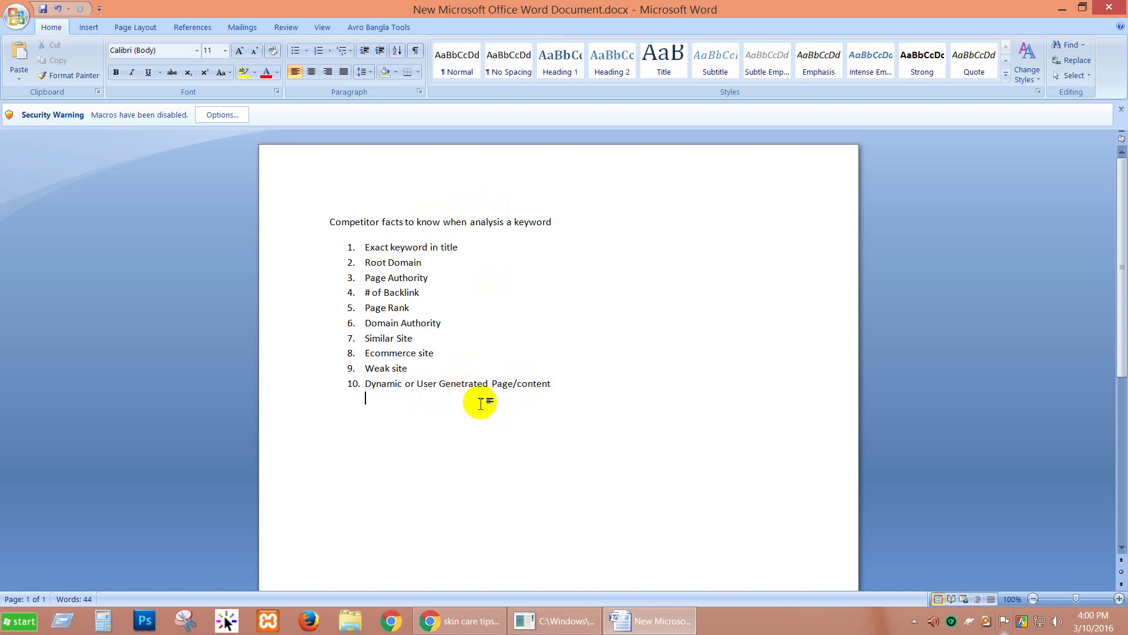
Step: Correct 'Genetrated' to 'Generated' in item 10 and save the document
{"action": "left_click", "coordinate": [462, 383]}
{"action": "key", "text": "BackSpace"}
{"action": "left_click", "coordinate": [487, 399]}
{"action": "key", "text": "ctrl+s"}
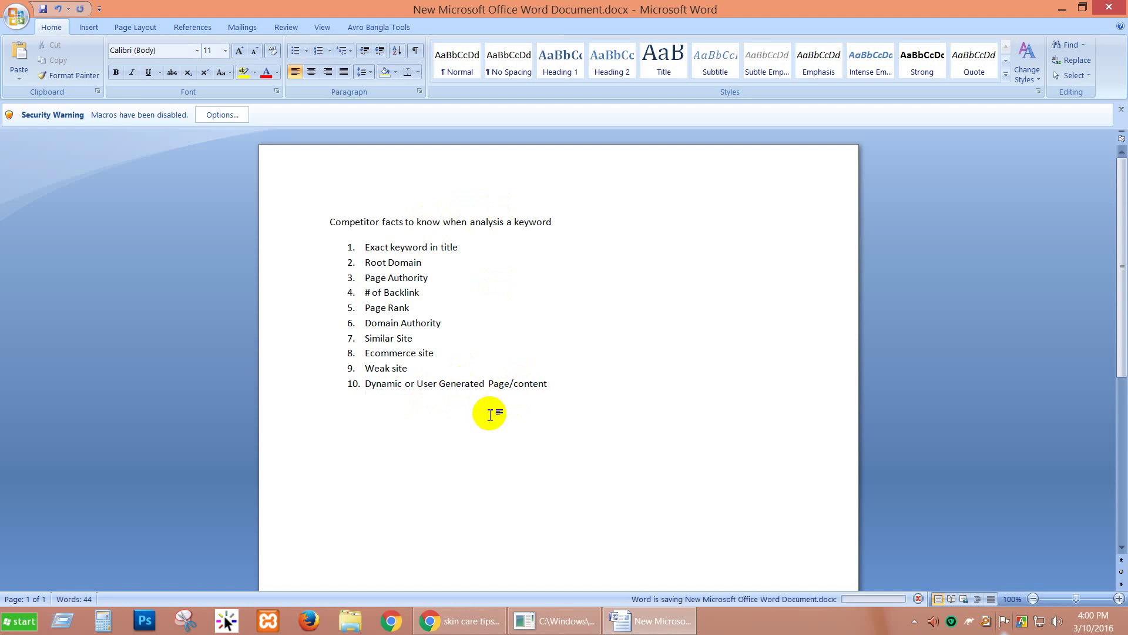
Step: Select the heading and list, then narrow the selection to list items 3 through 6
{"action": "left_click_drag", "start_coordinate": [548, 421], "coordinate": [332, 228]}
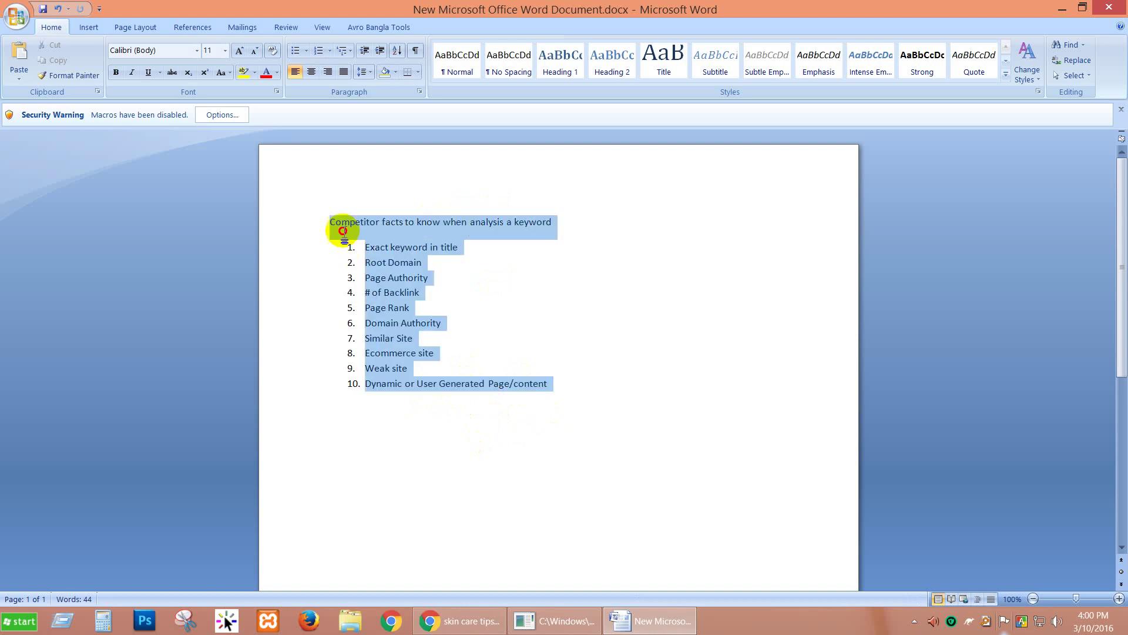
{"action": "left_click_drag", "start_coordinate": [529, 443], "coordinate": [333, 229]}
{"action": "left_click", "coordinate": [405, 423]}
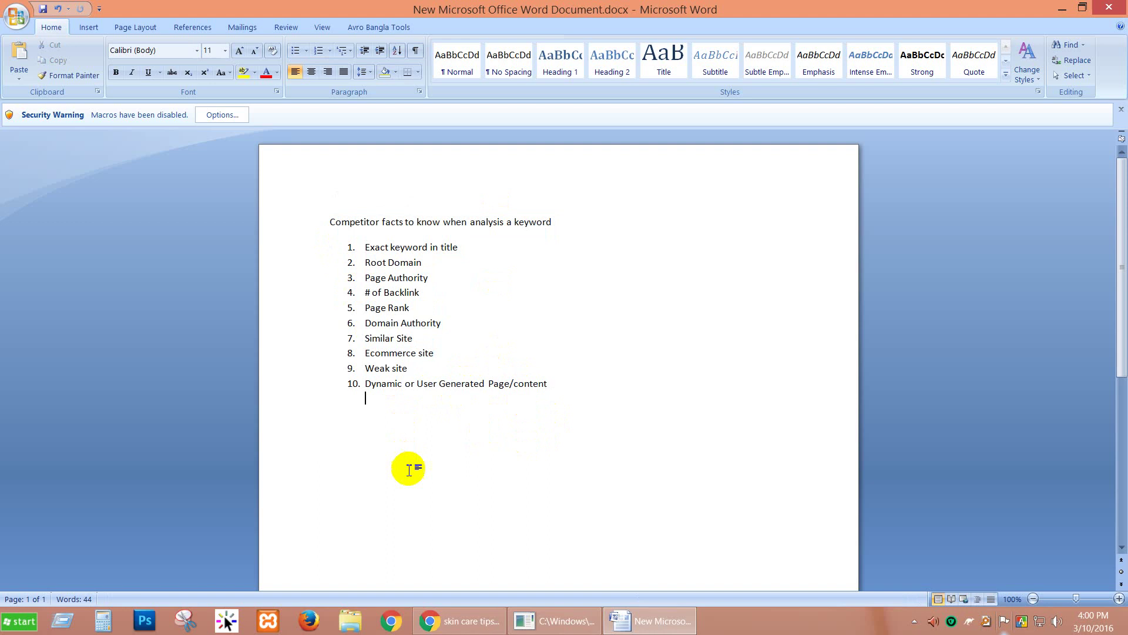
{"action": "mouse_move", "coordinate": [470, 624]}
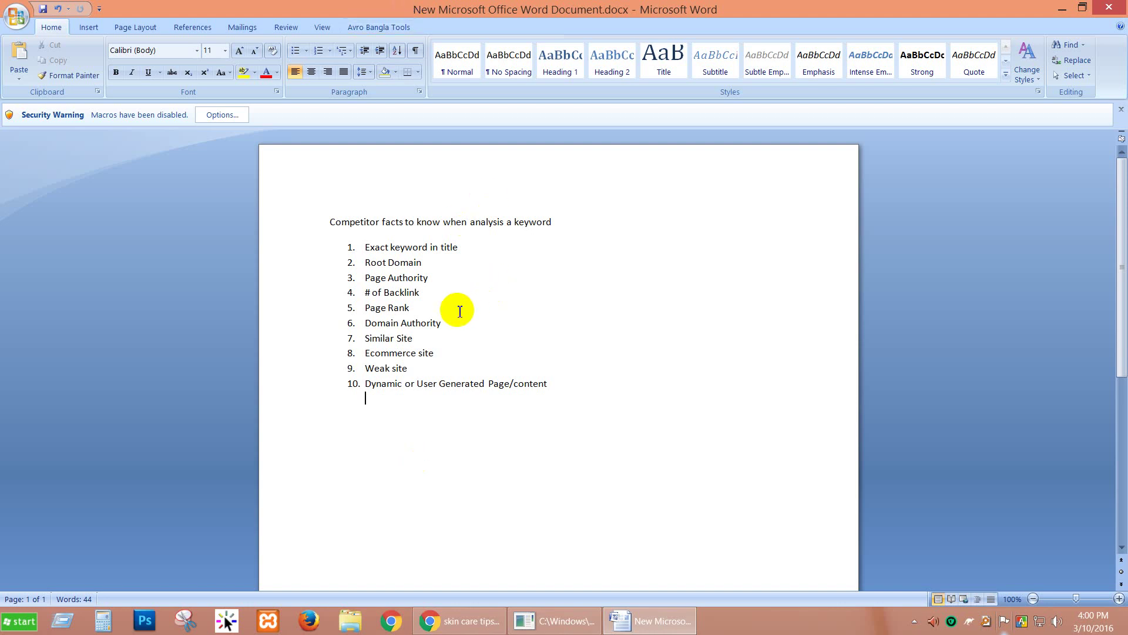
{"action": "left_click_drag", "start_coordinate": [418, 310], "coordinate": [366, 310]}
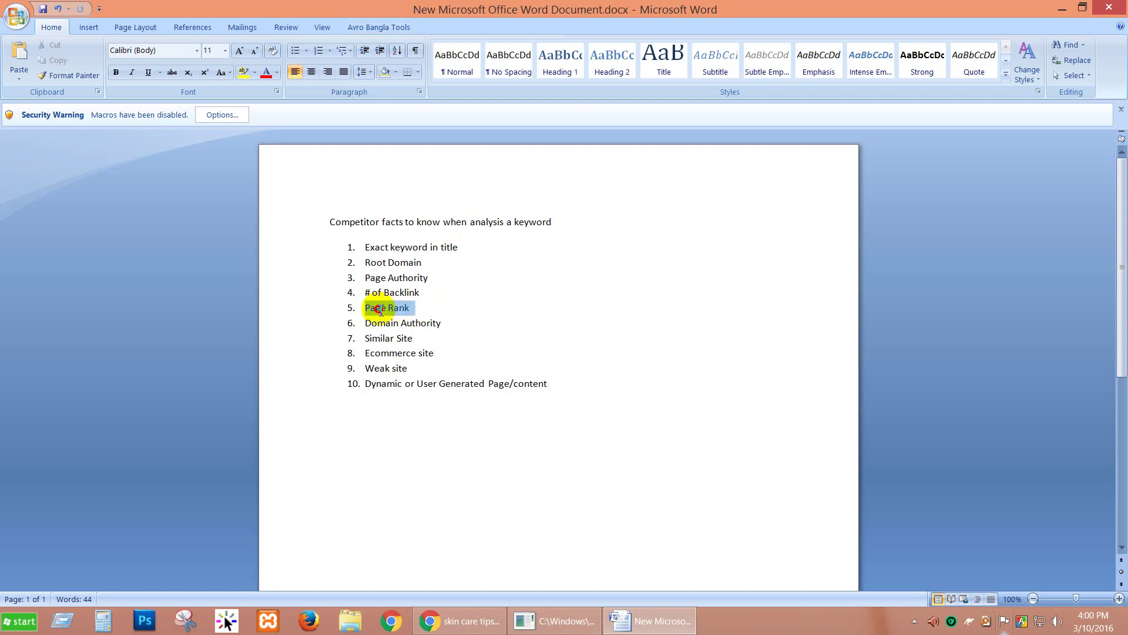
{"action": "left_click_drag", "start_coordinate": [442, 324], "coordinate": [419, 324]}
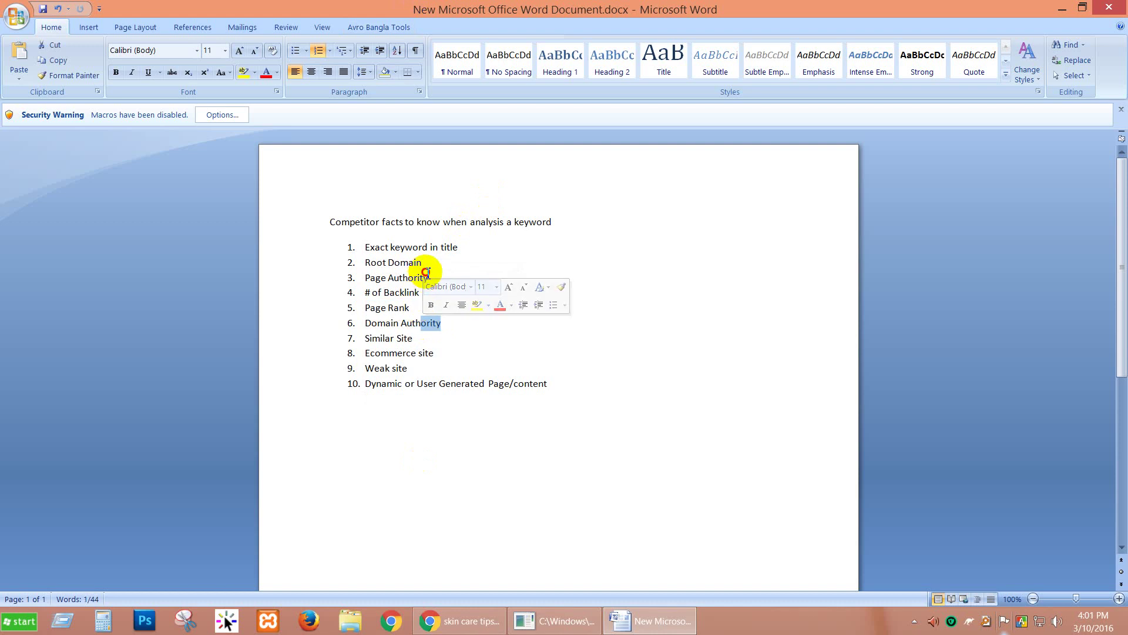
{"action": "left_click_drag", "start_coordinate": [418, 278], "coordinate": [442, 286]}
{"action": "left_click_drag", "start_coordinate": [363, 276], "coordinate": [419, 315]}
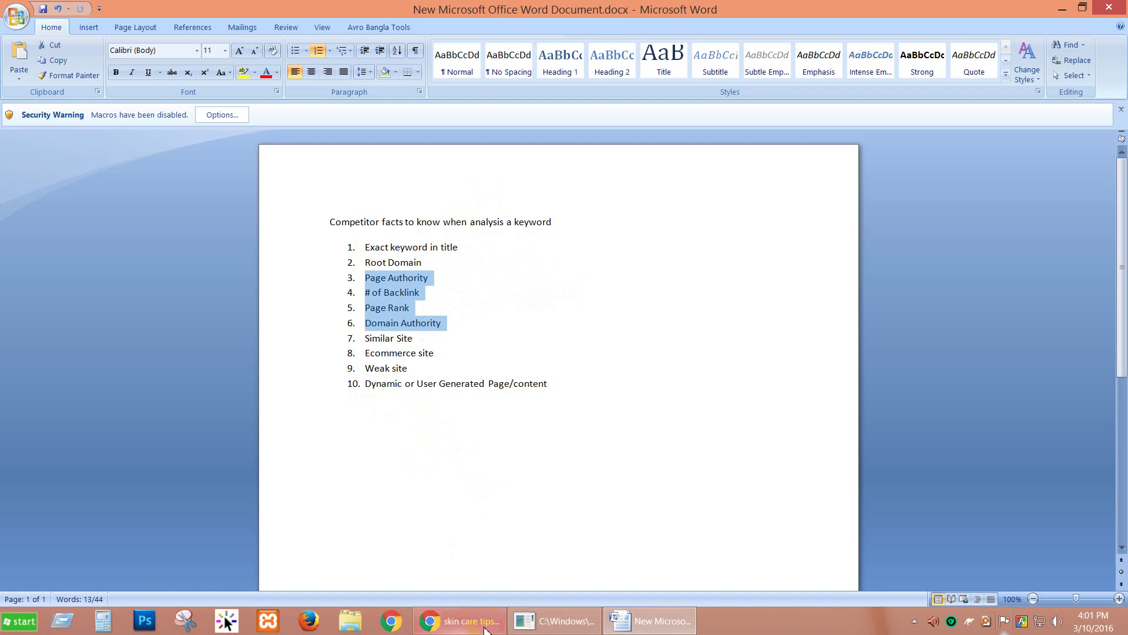
{"action": "left_click", "coordinate": [464, 621]}
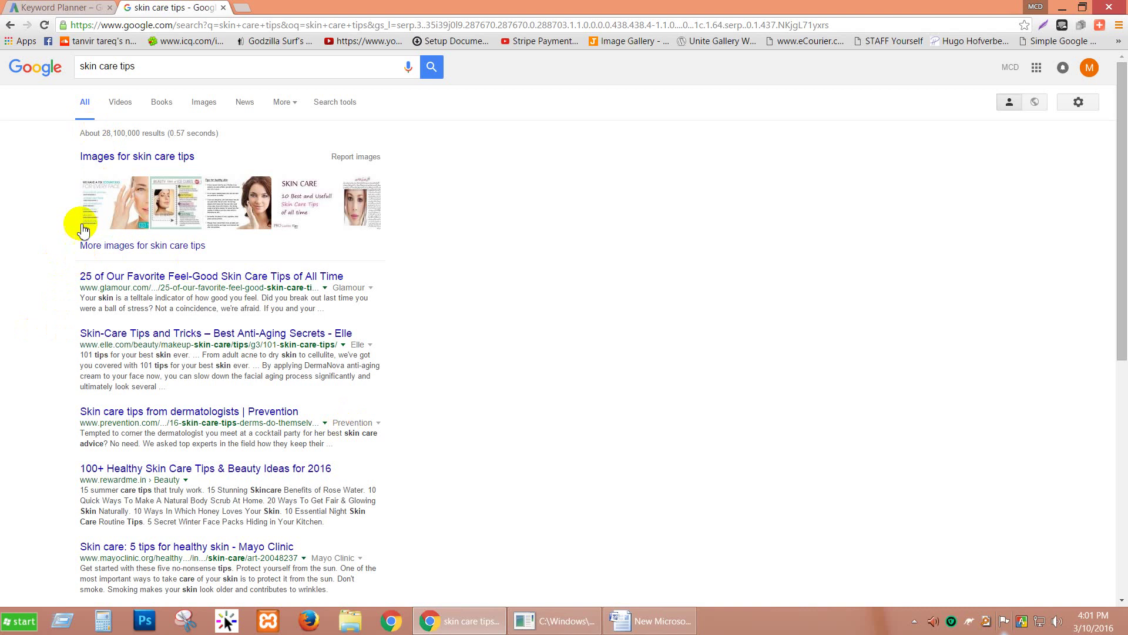
{"action": "scroll", "coordinate": [45, 240], "scroll_direction": "down", "scroll_amount": 7}
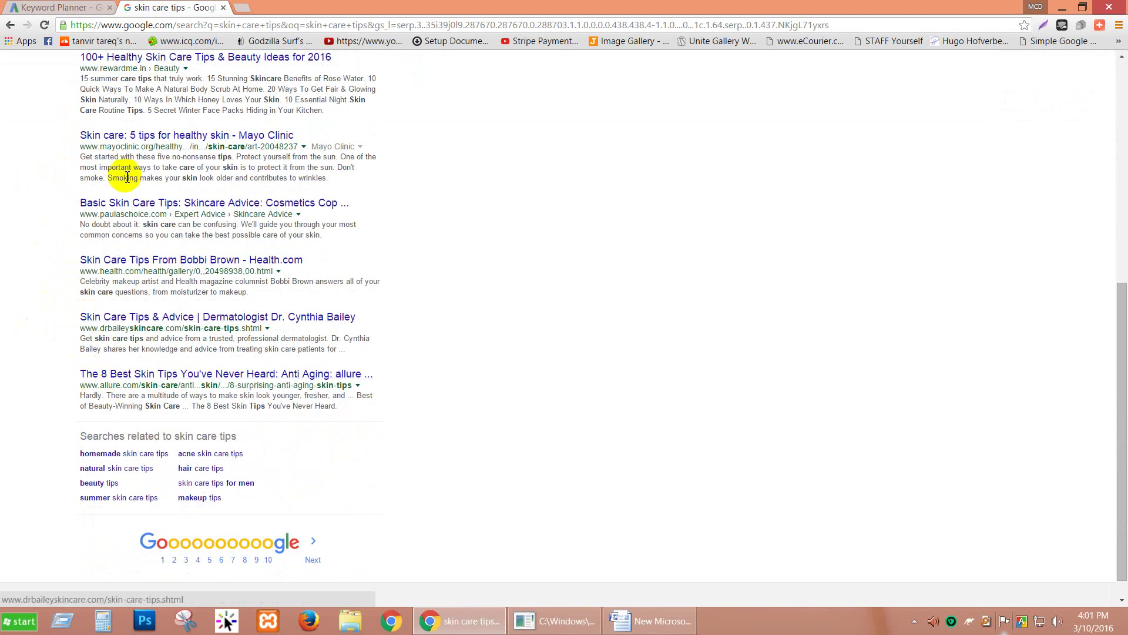
{"action": "scroll", "coordinate": [35, 120], "scroll_direction": "up", "scroll_amount": 7}
{"action": "scroll", "coordinate": [34, 121], "scroll_direction": "down", "scroll_amount": 7}
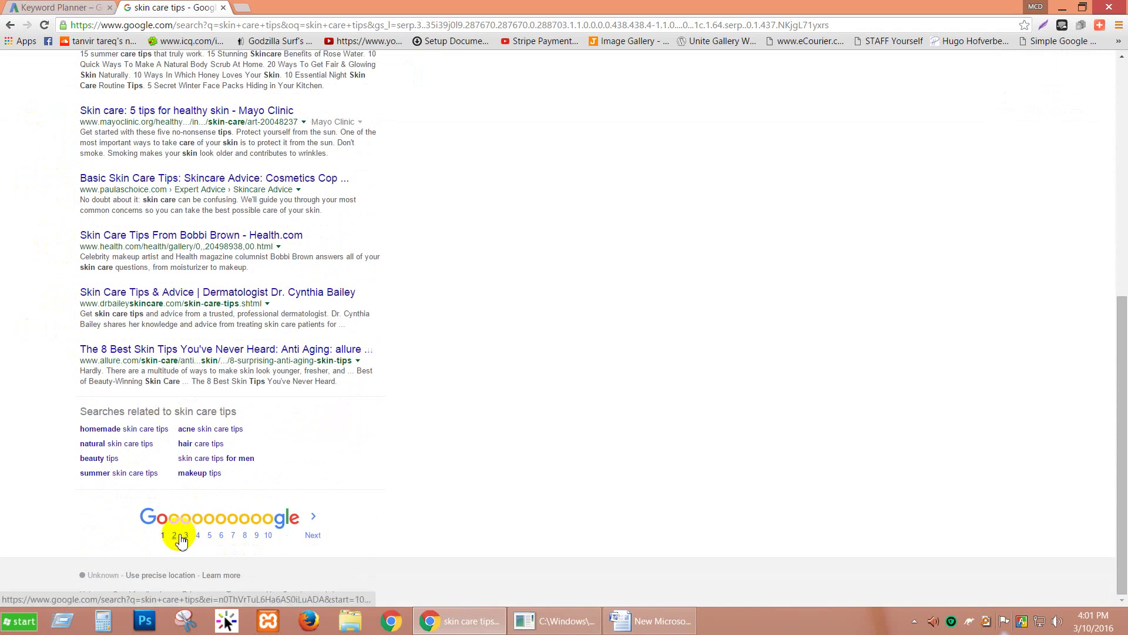
{"action": "scroll", "coordinate": [468, 345], "scroll_direction": "up", "scroll_amount": 7}
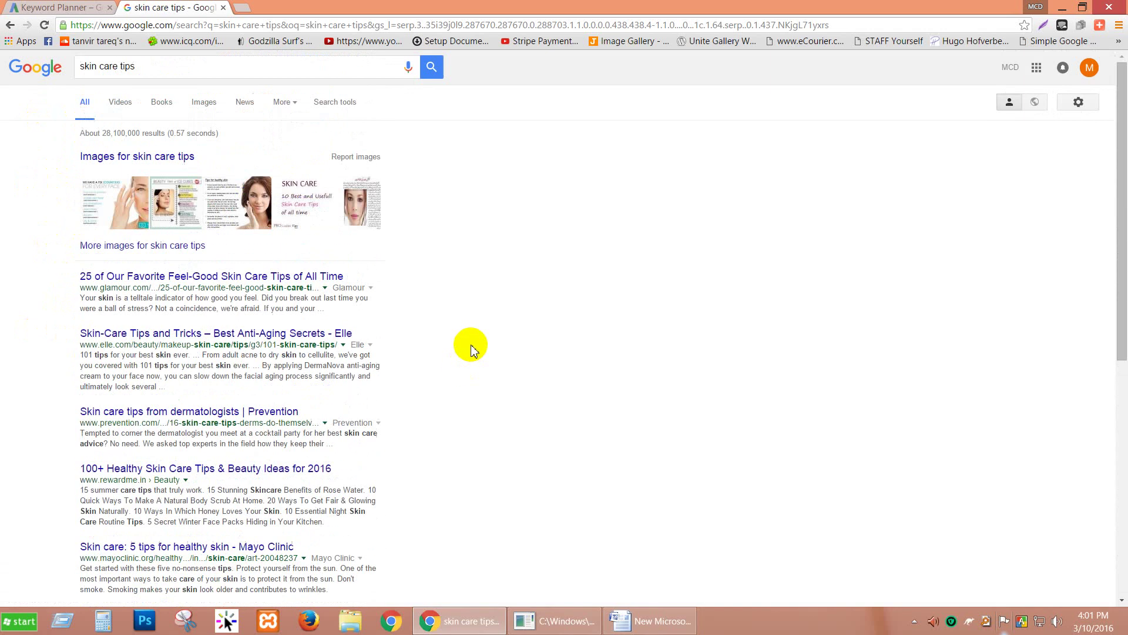
{"action": "scroll", "coordinate": [135, 573], "scroll_direction": "down", "scroll_amount": 7}
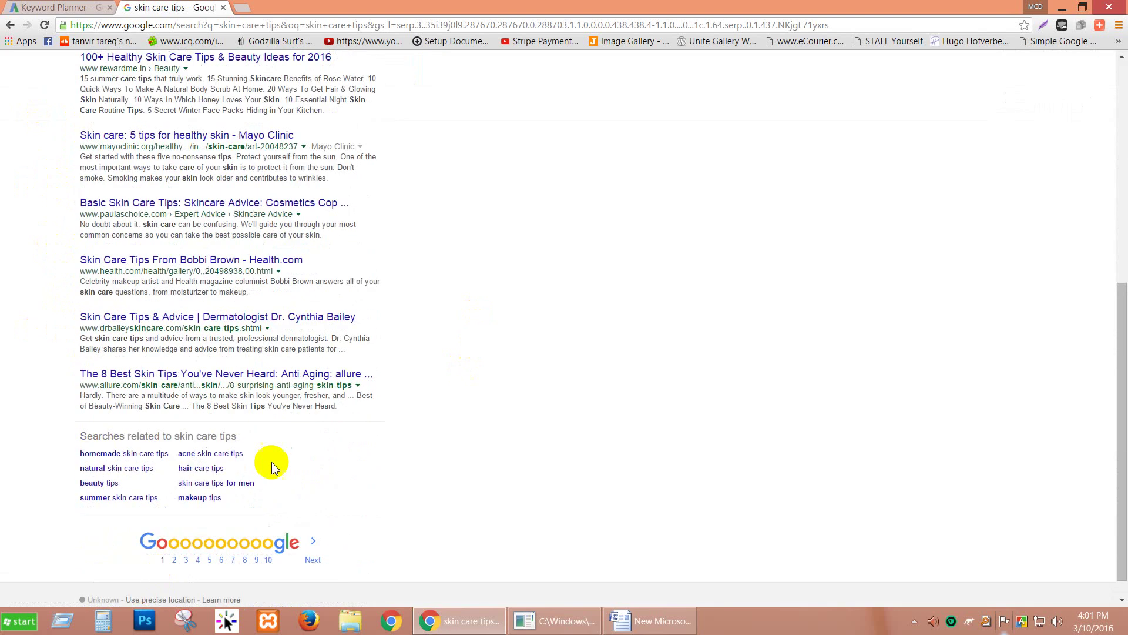
{"action": "scroll", "coordinate": [874, 191], "scroll_direction": "up", "scroll_amount": 3}
{"action": "scroll", "coordinate": [874, 191], "scroll_direction": "up", "scroll_amount": 4}
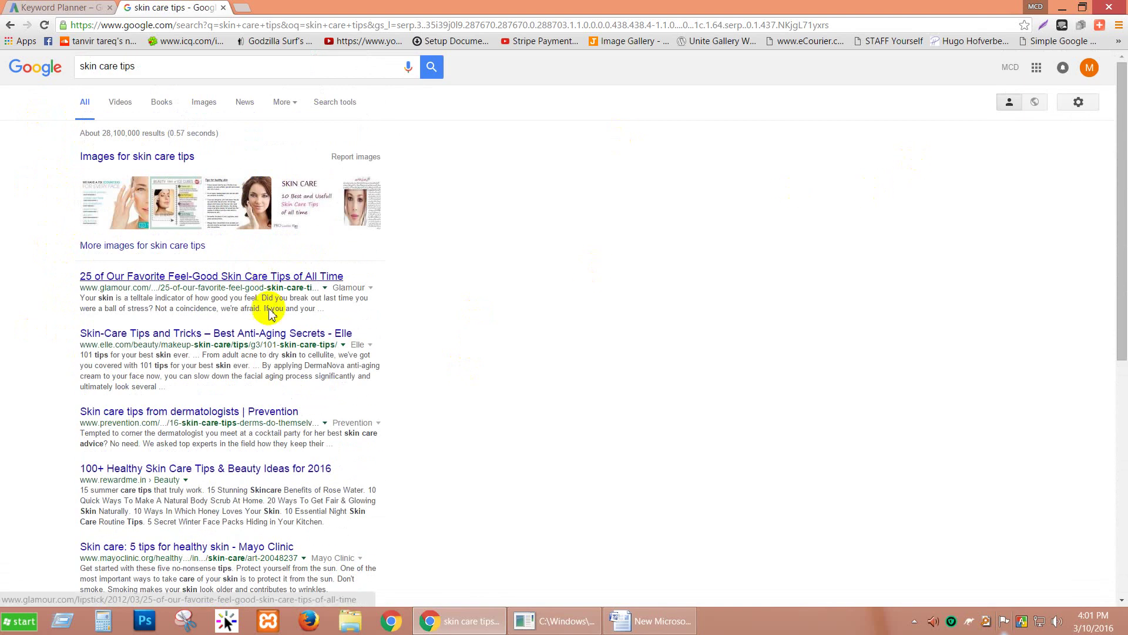
{"action": "left_click", "coordinate": [658, 621]}
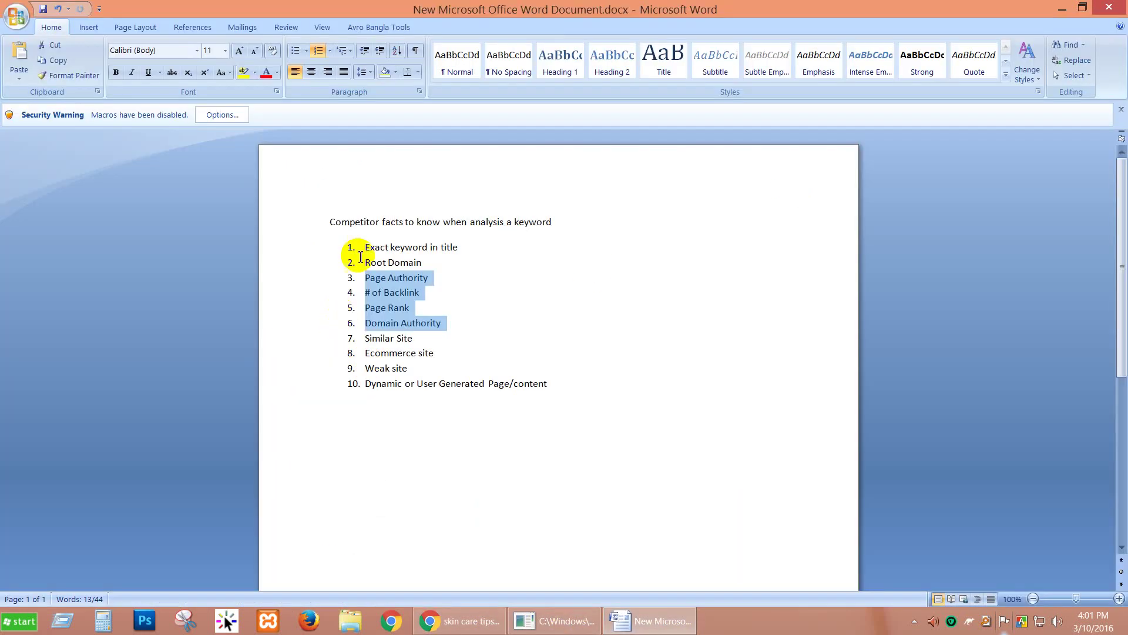
{"action": "left_click_drag", "start_coordinate": [365, 252], "coordinate": [455, 248]}
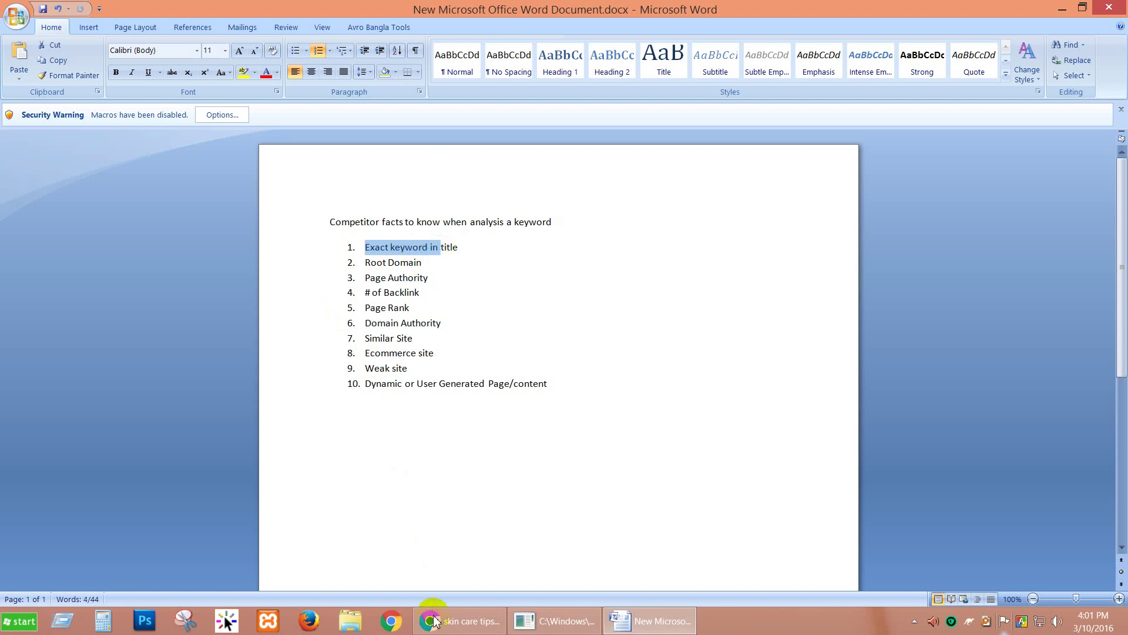
{"action": "left_click", "coordinate": [438, 621]}
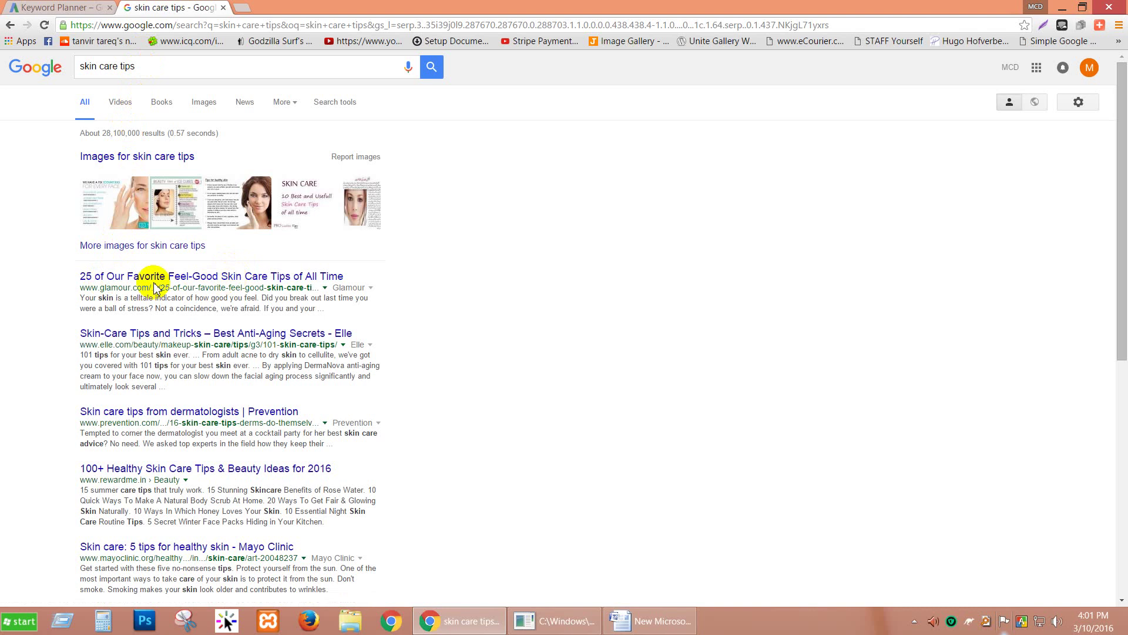
{"action": "scroll", "coordinate": [97, 376], "scroll_direction": "down", "scroll_amount": 2}
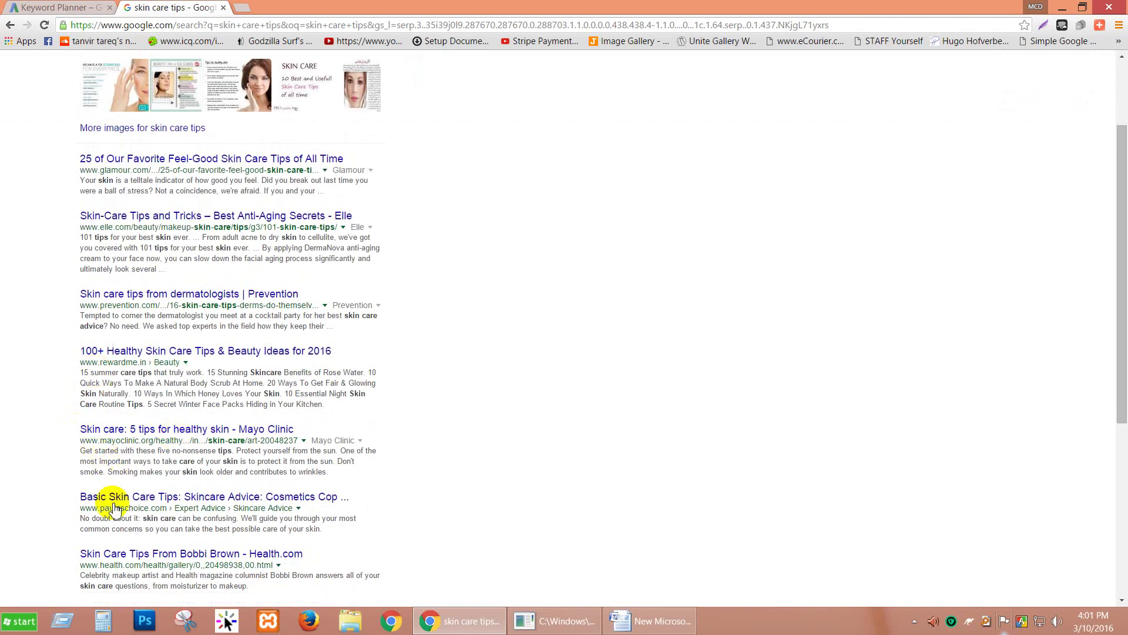
{"action": "scroll", "coordinate": [114, 560], "scroll_direction": "down", "scroll_amount": 1}
{"action": "left_click", "coordinate": [88, 496]}
{"action": "left_click_drag", "start_coordinate": [77, 498], "coordinate": [151, 496]}
{"action": "left_click_drag", "start_coordinate": [109, 438], "coordinate": [178, 438]}
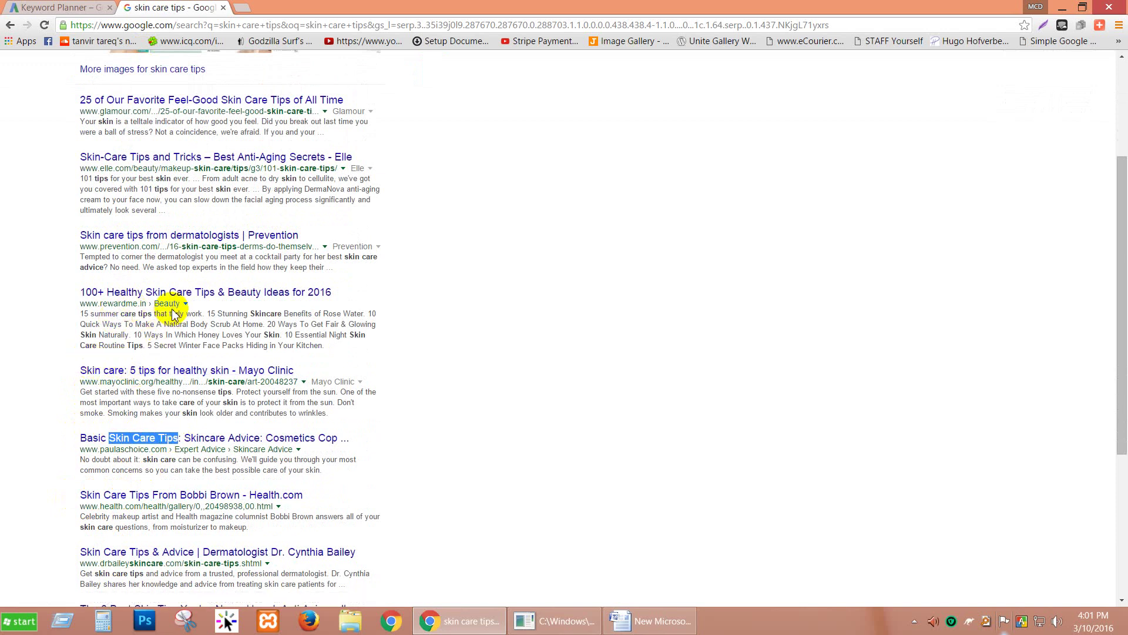
{"action": "left_click_drag", "start_coordinate": [152, 292], "coordinate": [204, 292]}
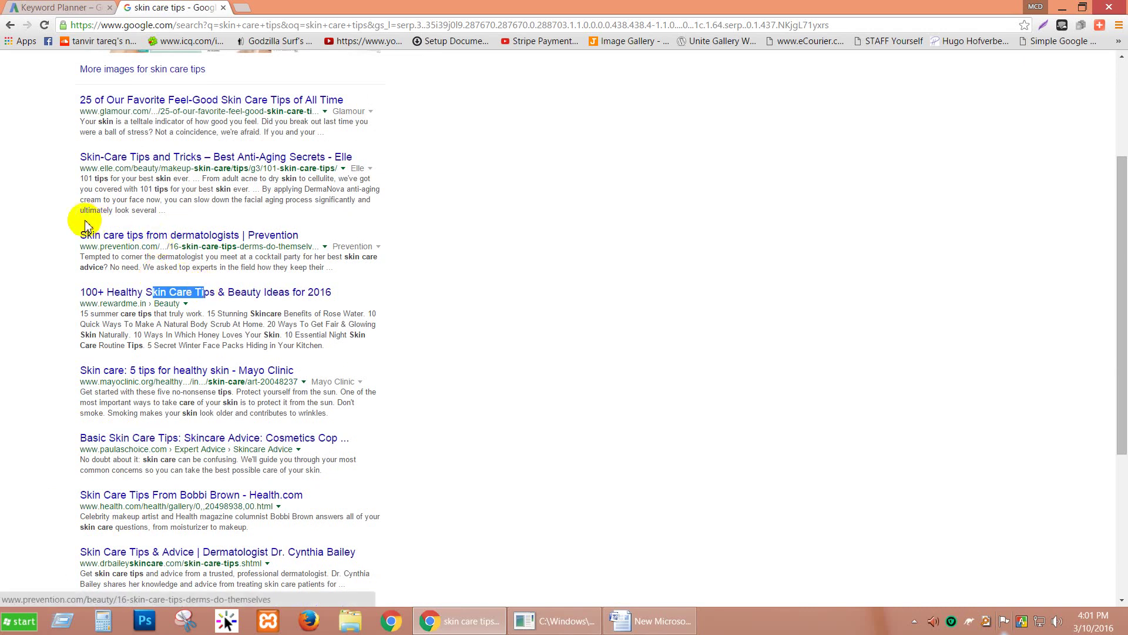
{"action": "left_click_drag", "start_coordinate": [87, 235], "coordinate": [143, 235]}
{"action": "left_click_drag", "start_coordinate": [127, 156], "coordinate": [92, 156]}
{"action": "scroll", "coordinate": [65, 177], "scroll_direction": "up", "scroll_amount": 1}
{"action": "scroll", "coordinate": [61, 214], "scroll_direction": "down", "scroll_amount": 5}
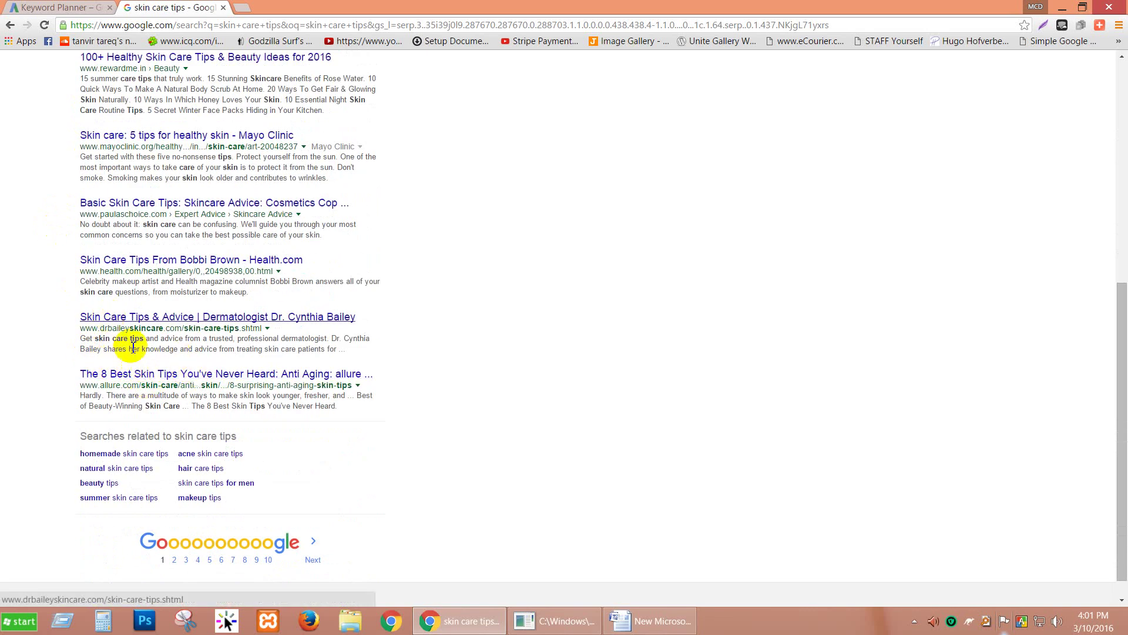
{"action": "scroll", "coordinate": [151, 345], "scroll_direction": "up", "scroll_amount": 7}
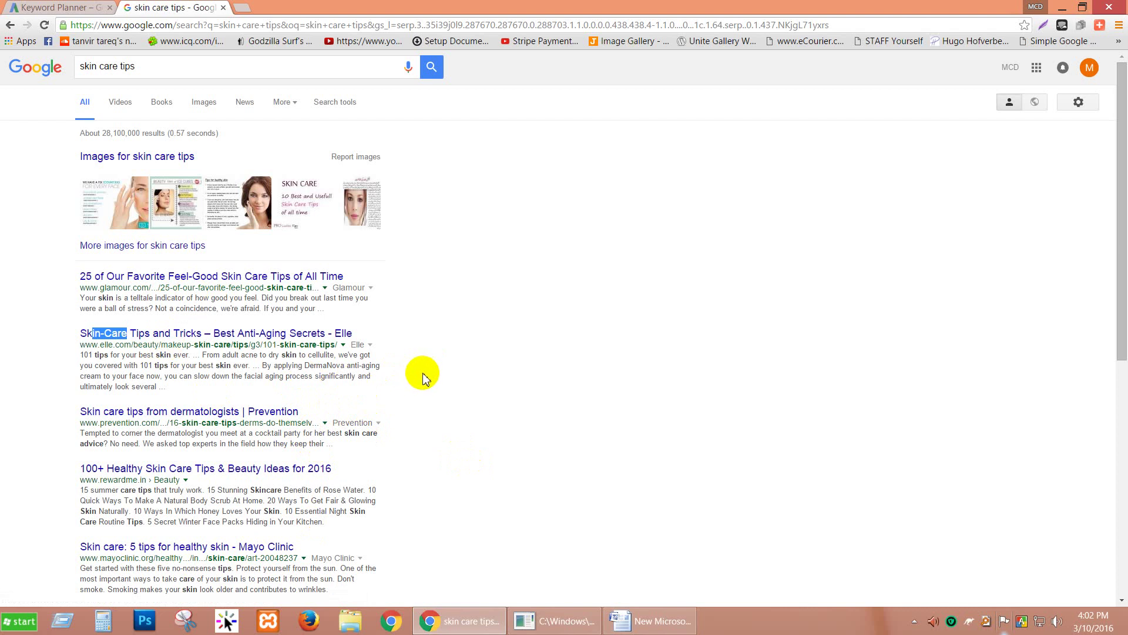
{"action": "scroll", "coordinate": [424, 376], "scroll_direction": "down", "scroll_amount": 6}
{"action": "left_click", "coordinate": [640, 621]}
{"action": "left_click", "coordinate": [429, 265]}
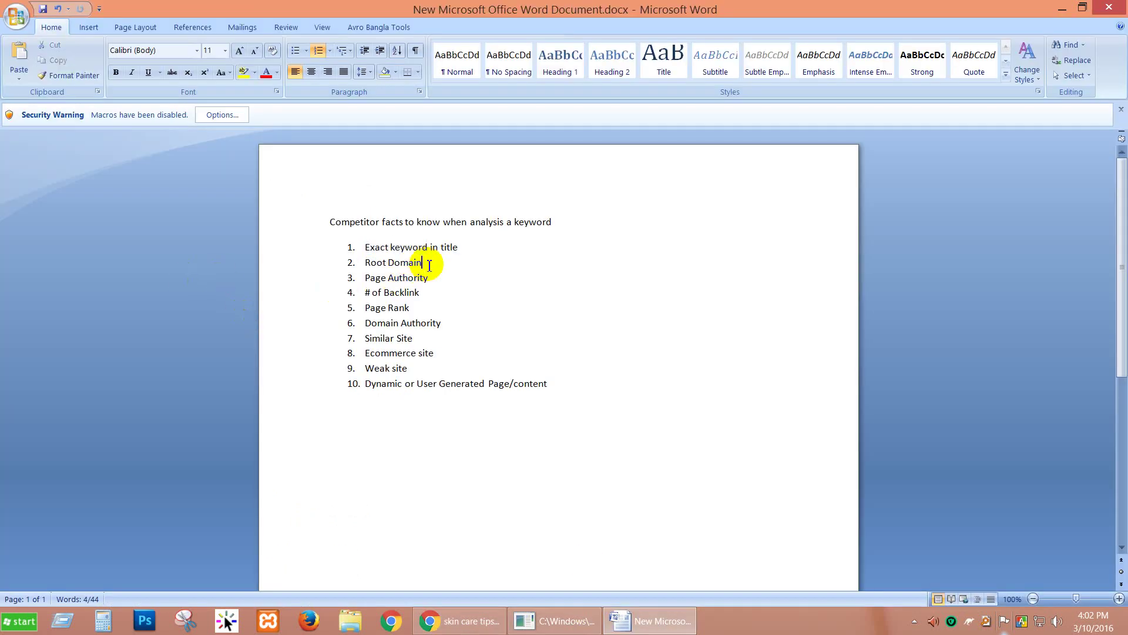
{"action": "left_click", "coordinate": [461, 621]}
{"action": "scroll", "coordinate": [59, 205], "scroll_direction": "up", "scroll_amount": 2}
{"action": "scroll", "coordinate": [58, 206], "scroll_direction": "up", "scroll_amount": 4}
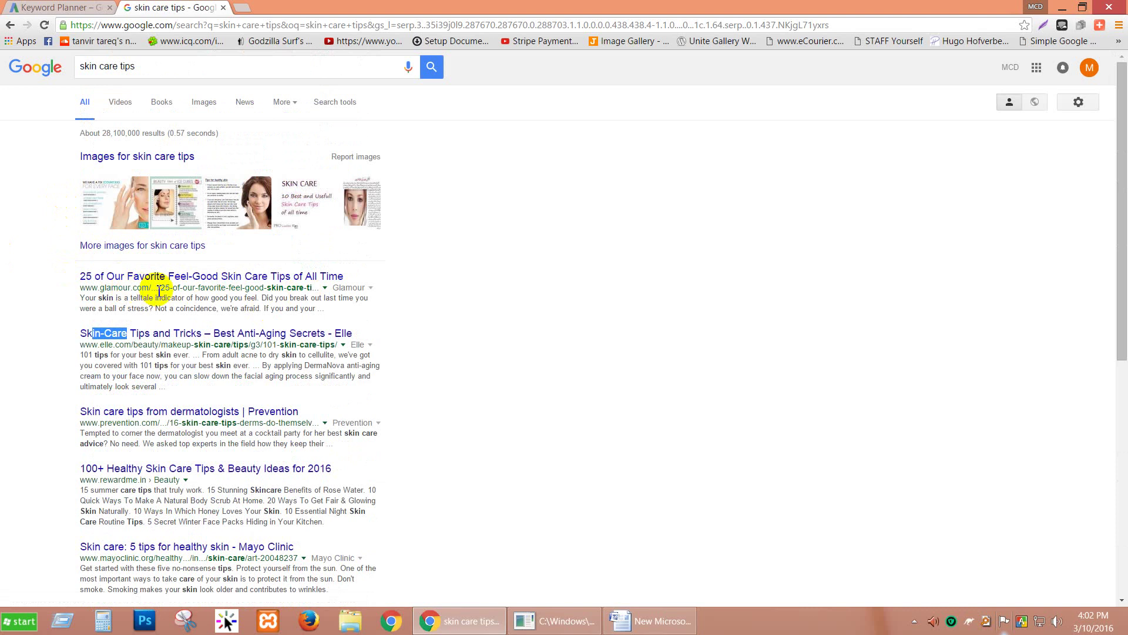
{"action": "left_click_drag", "start_coordinate": [149, 288], "coordinate": [96, 288]}
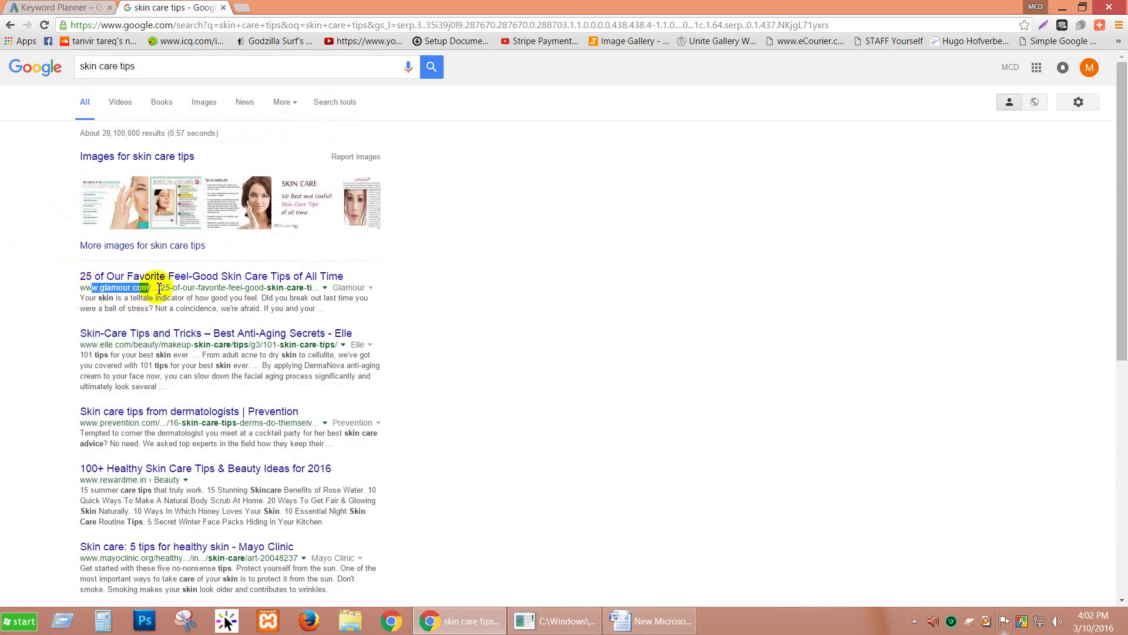
{"action": "left_click_drag", "start_coordinate": [171, 288], "coordinate": [297, 286]}
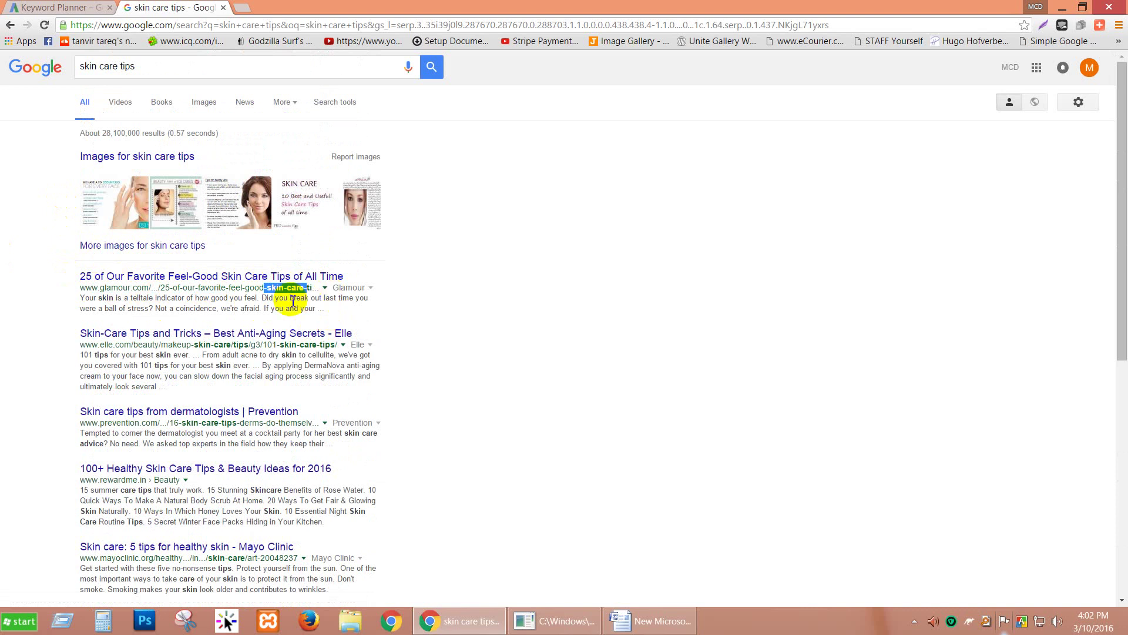
{"action": "scroll", "coordinate": [232, 365], "scroll_direction": "down", "scroll_amount": 5}
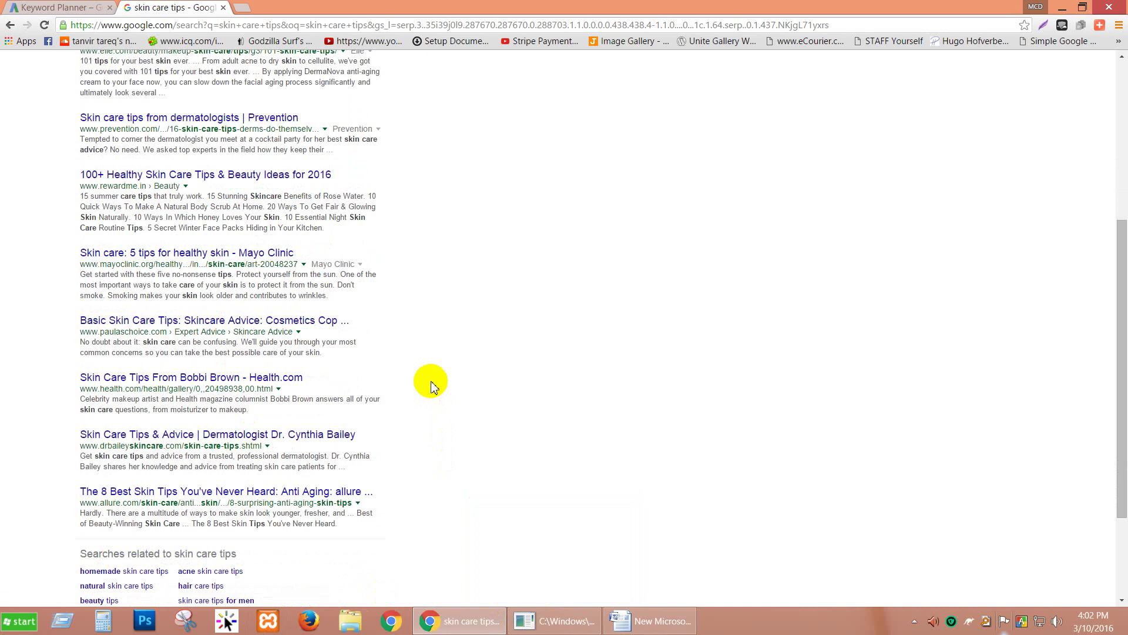
{"action": "scroll", "coordinate": [430, 385], "scroll_direction": "up", "scroll_amount": 5}
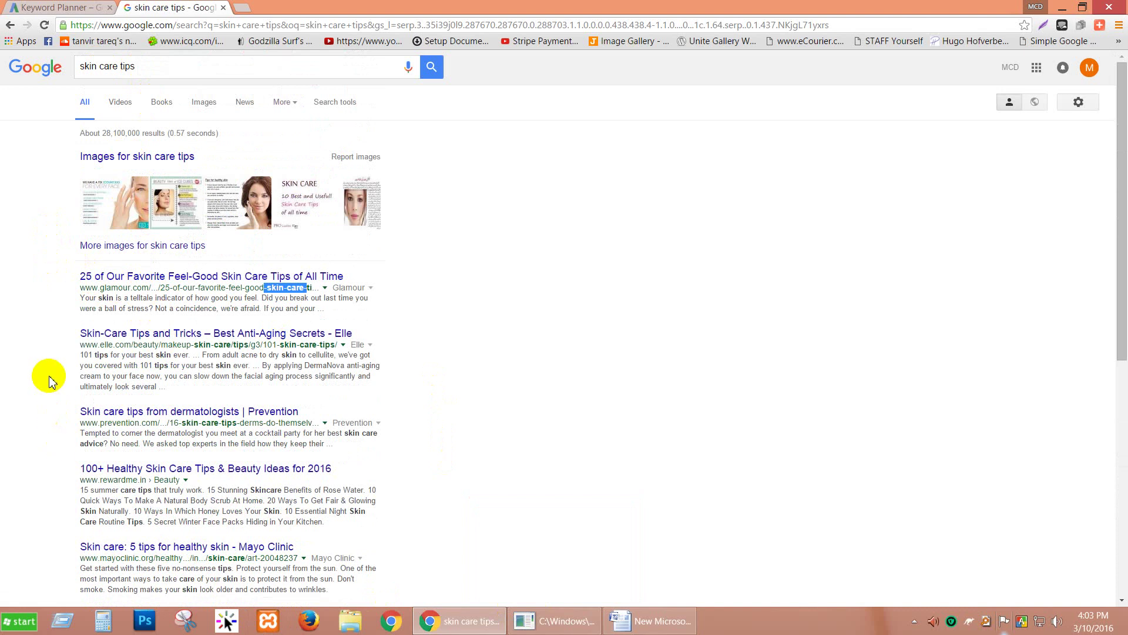
{"action": "scroll", "coordinate": [48, 381], "scroll_direction": "down", "scroll_amount": 3}
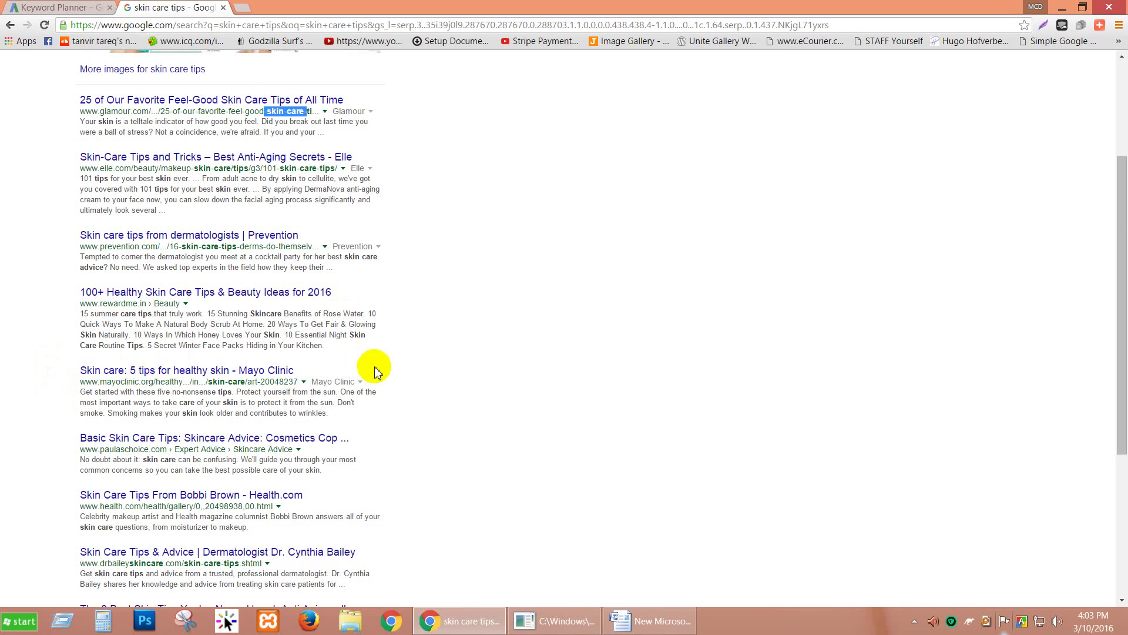
{"action": "scroll", "coordinate": [382, 372], "scroll_direction": "up", "scroll_amount": 3}
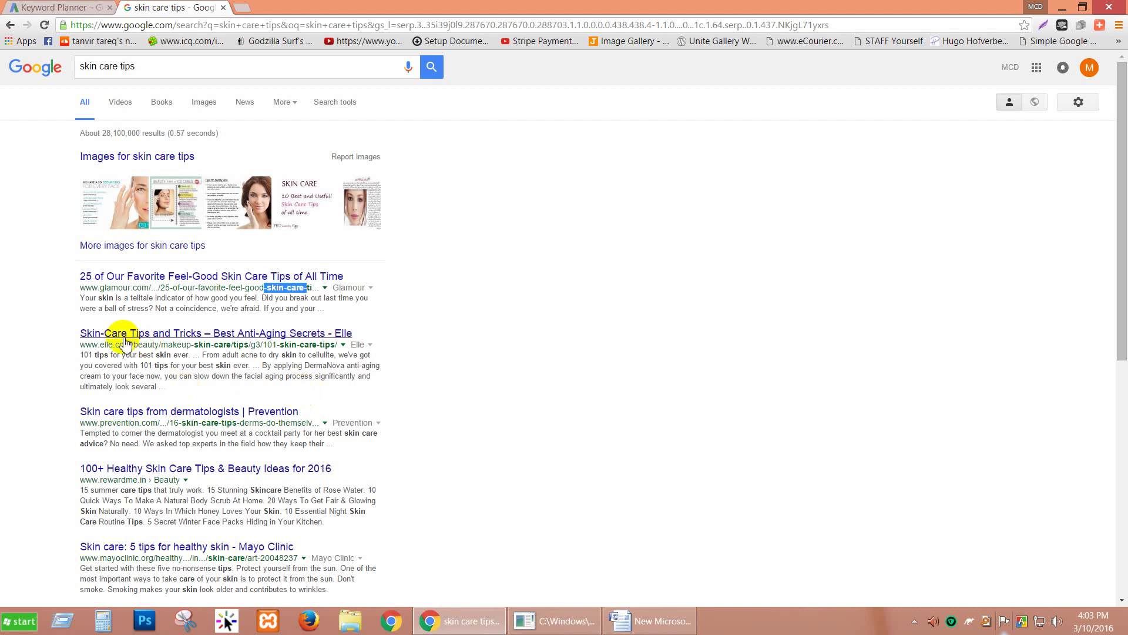
{"action": "scroll", "coordinate": [182, 446], "scroll_direction": "down", "scroll_amount": 1}
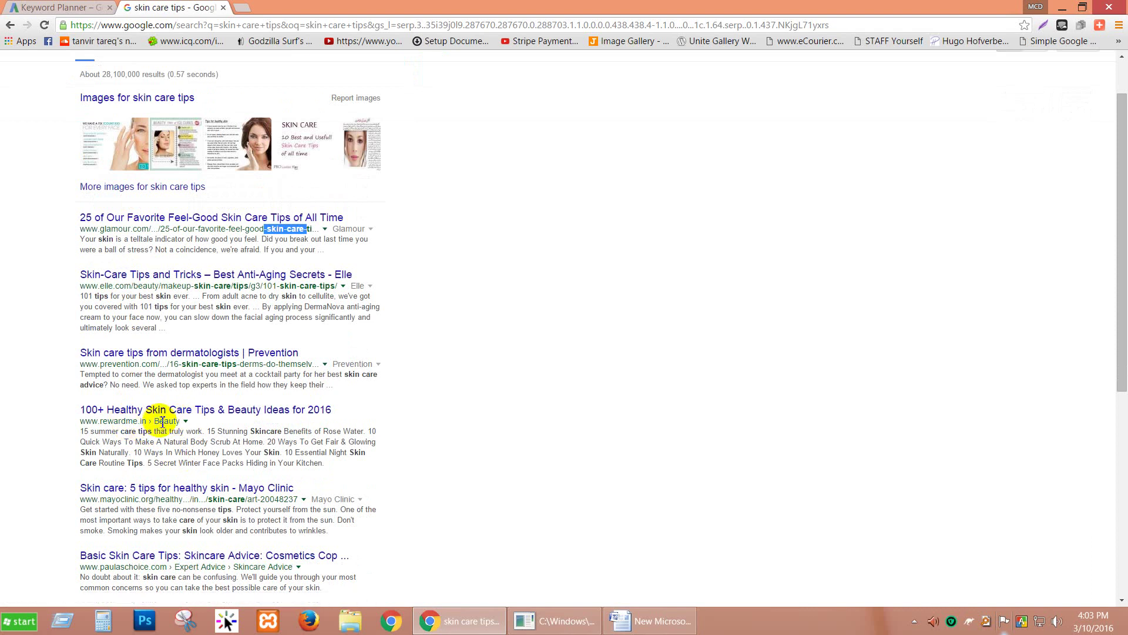
{"action": "scroll", "coordinate": [170, 432], "scroll_direction": "down", "scroll_amount": 4}
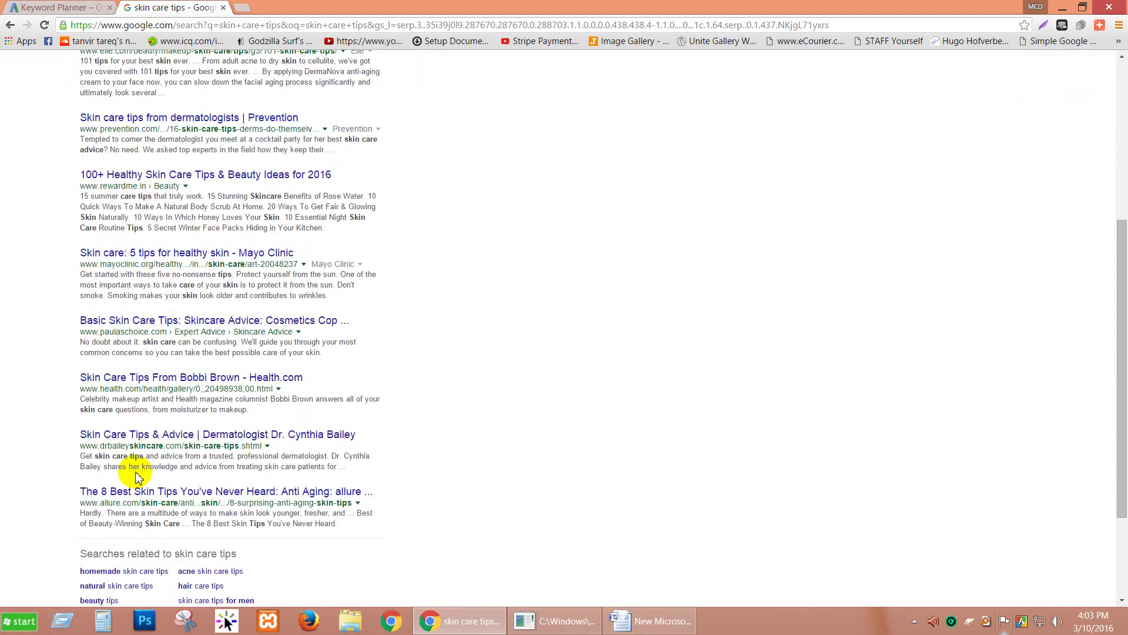
Step: Open page 2 of the skin care tips results and highlight the keyword in Renée Rouleau's result
{"action": "scroll", "coordinate": [364, 558], "scroll_direction": "down", "scroll_amount": 2}
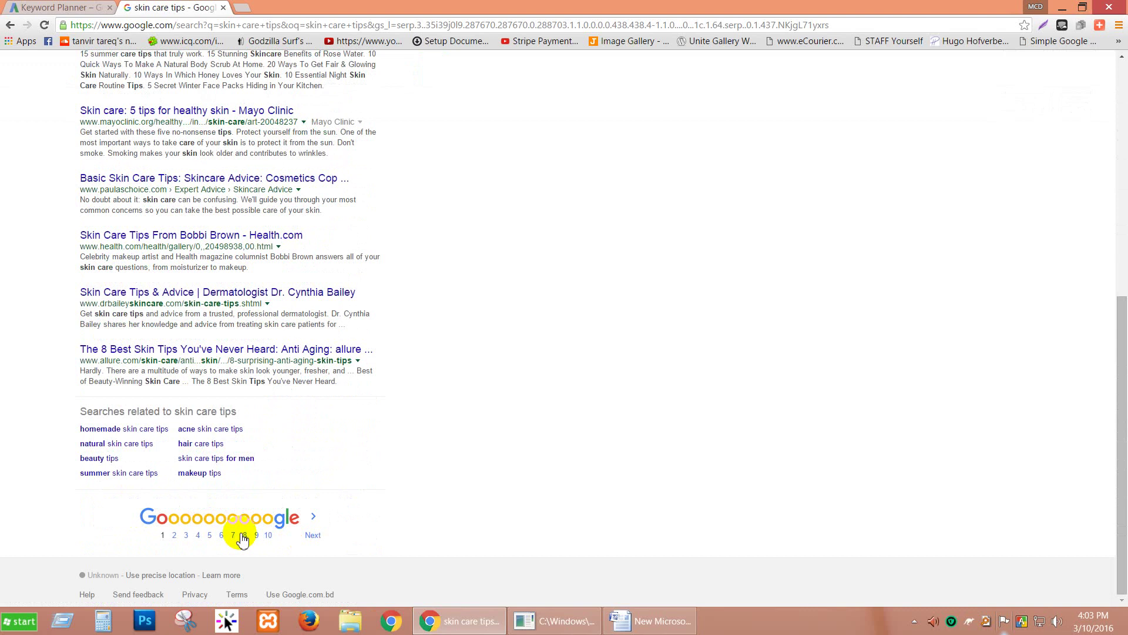
{"action": "left_click", "coordinate": [177, 536]}
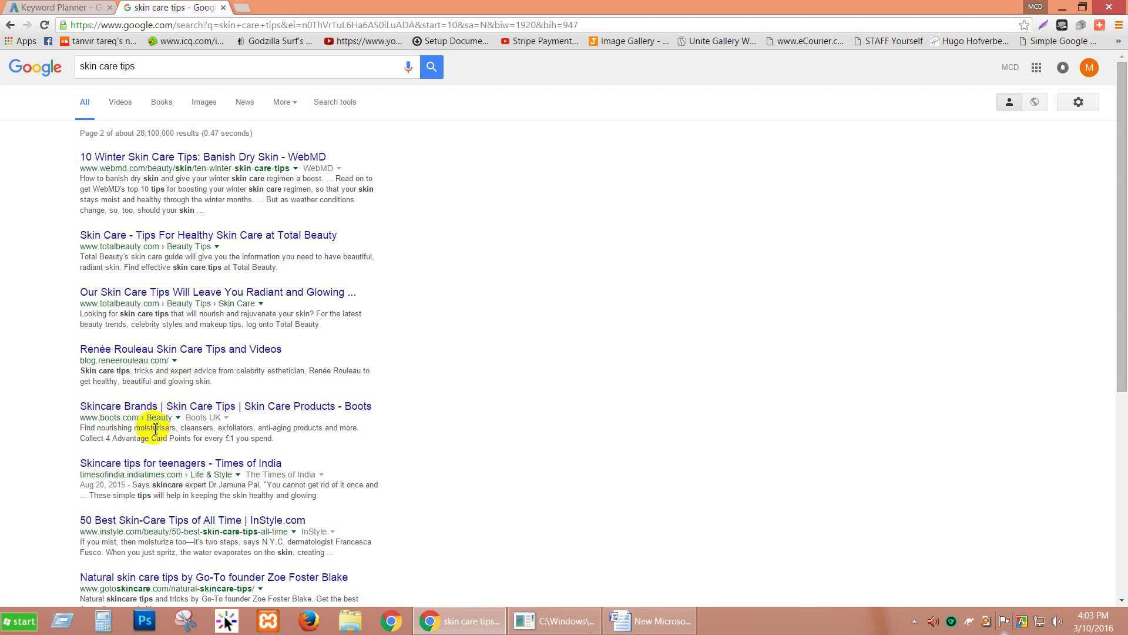
{"action": "scroll", "coordinate": [132, 520], "scroll_direction": "down", "scroll_amount": 4}
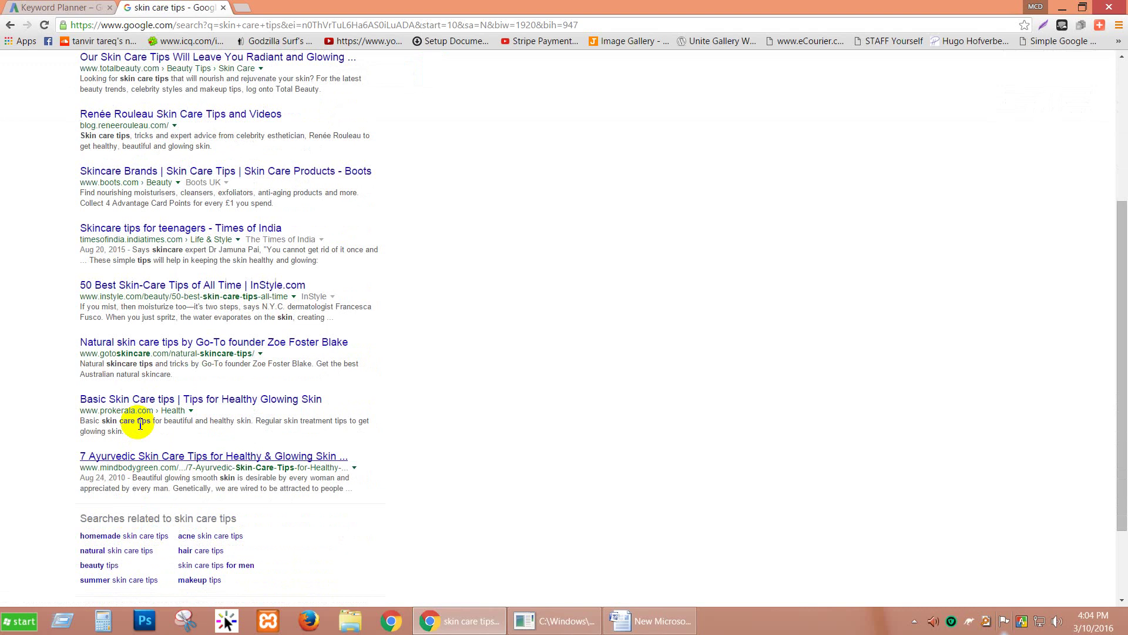
{"action": "scroll", "coordinate": [171, 464], "scroll_direction": "up", "scroll_amount": 4}
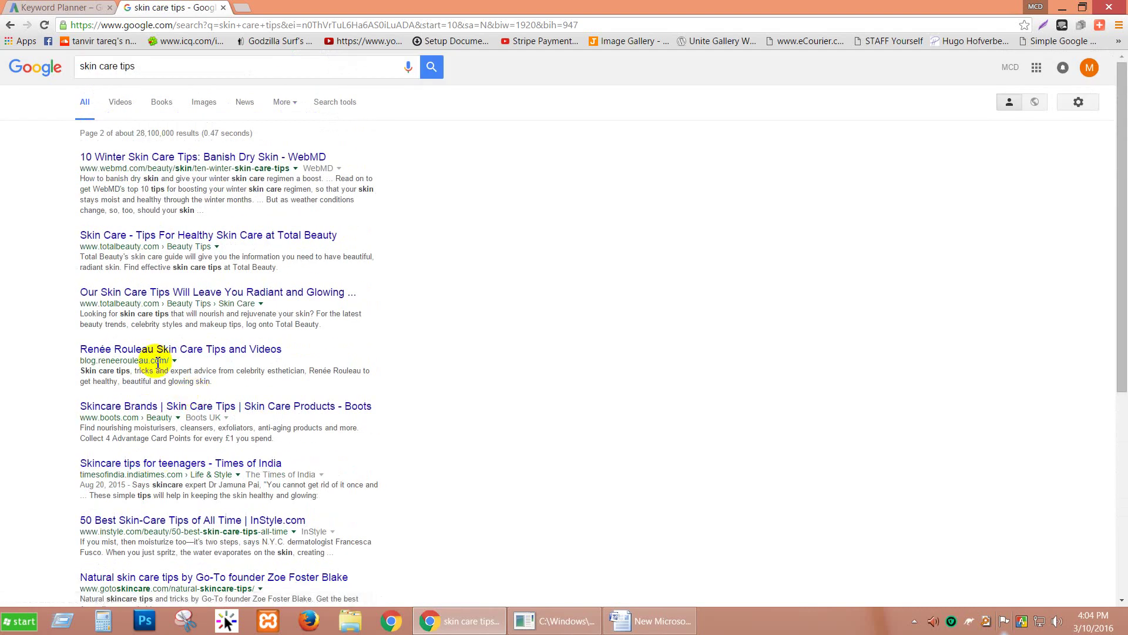
{"action": "left_click_drag", "start_coordinate": [184, 363], "coordinate": [86, 372]}
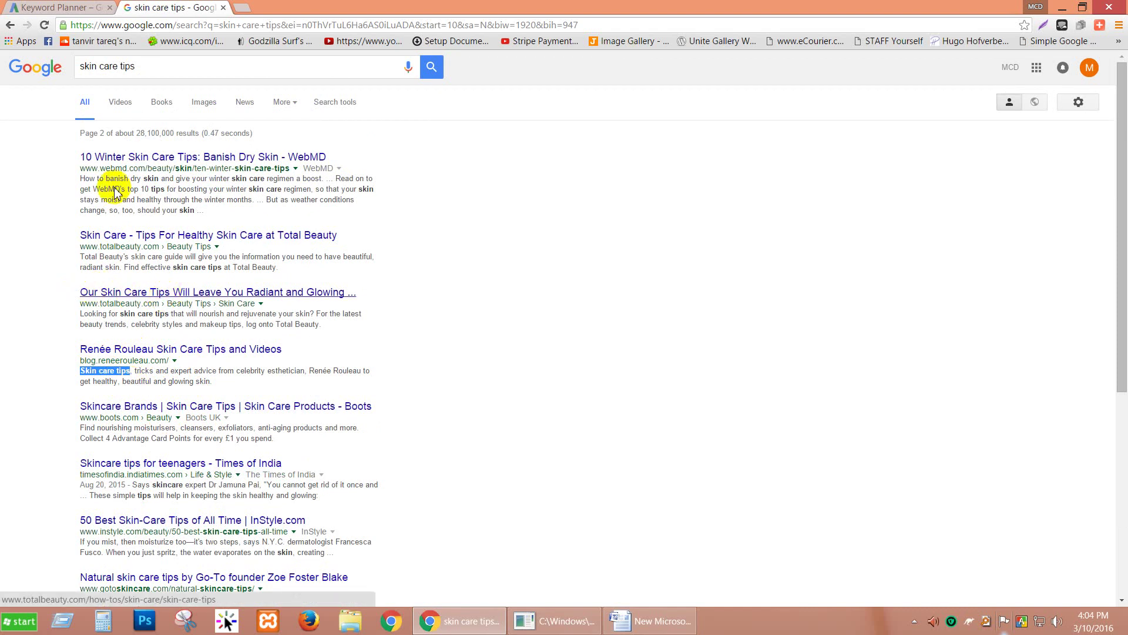
Step: Scroll through page 2, then go back to the first results page
{"action": "scroll", "coordinate": [68, 255], "scroll_direction": "down", "scroll_amount": 6}
{"action": "scroll", "coordinate": [56, 292], "scroll_direction": "up", "scroll_amount": 5}
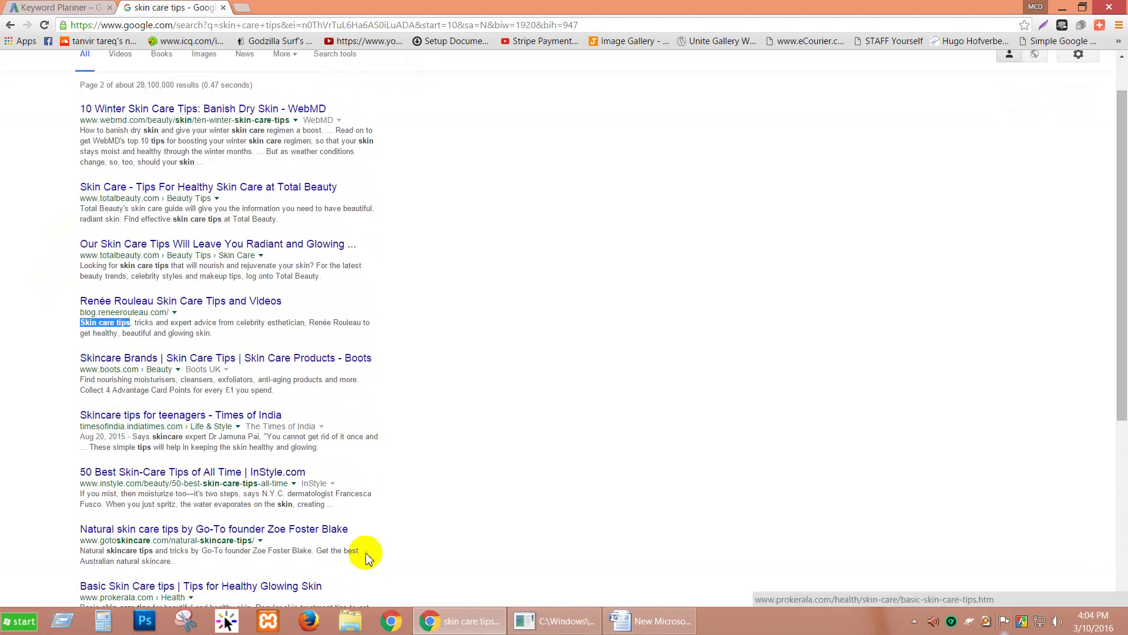
{"action": "scroll", "coordinate": [150, 549], "scroll_direction": "down", "scroll_amount": 5}
{"action": "left_click", "coordinate": [179, 534]}
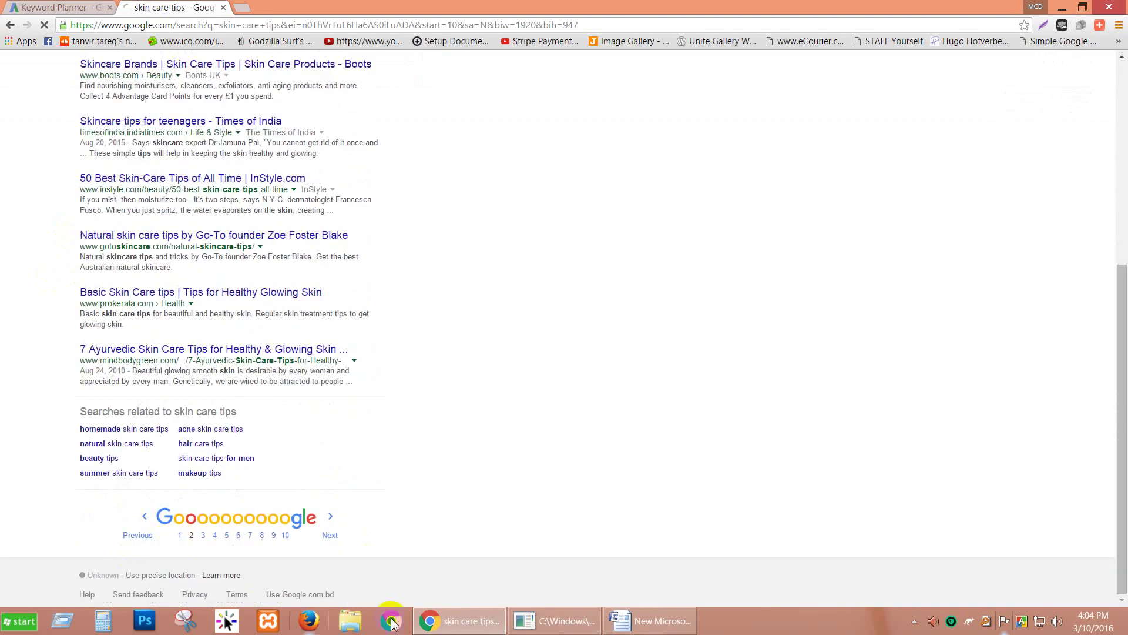
Step: Highlight Root Domain and Similar Site in the Word list, then return to Google results
{"action": "left_click", "coordinate": [647, 617]}
{"action": "left_click_drag", "start_coordinate": [468, 250], "coordinate": [364, 262]}
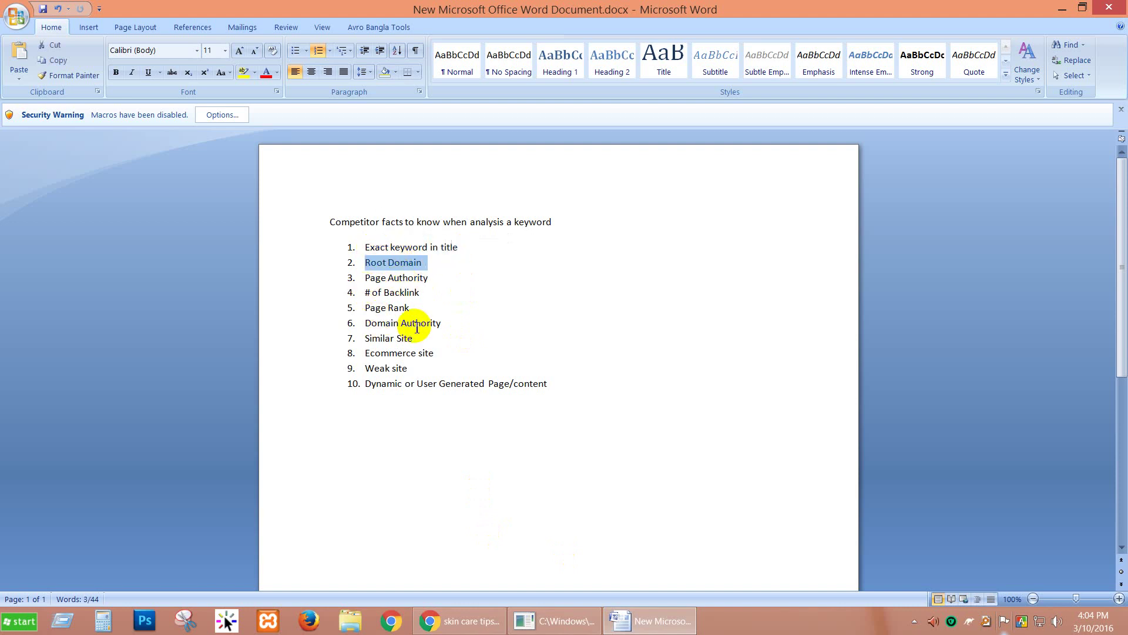
{"action": "left_click_drag", "start_coordinate": [415, 338], "coordinate": [365, 340]}
{"action": "left_click", "coordinate": [473, 620]}
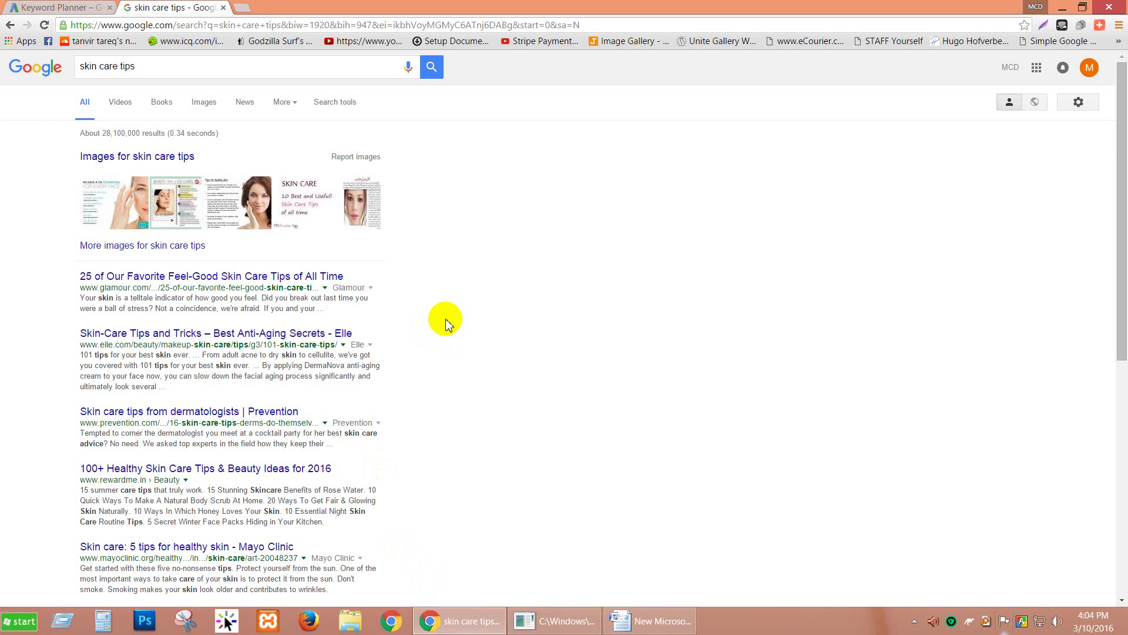
Step: Scroll the skin care tips results down to the eight related searches, then switch to Word
{"action": "scroll", "coordinate": [430, 315], "scroll_direction": "down", "scroll_amount": 7}
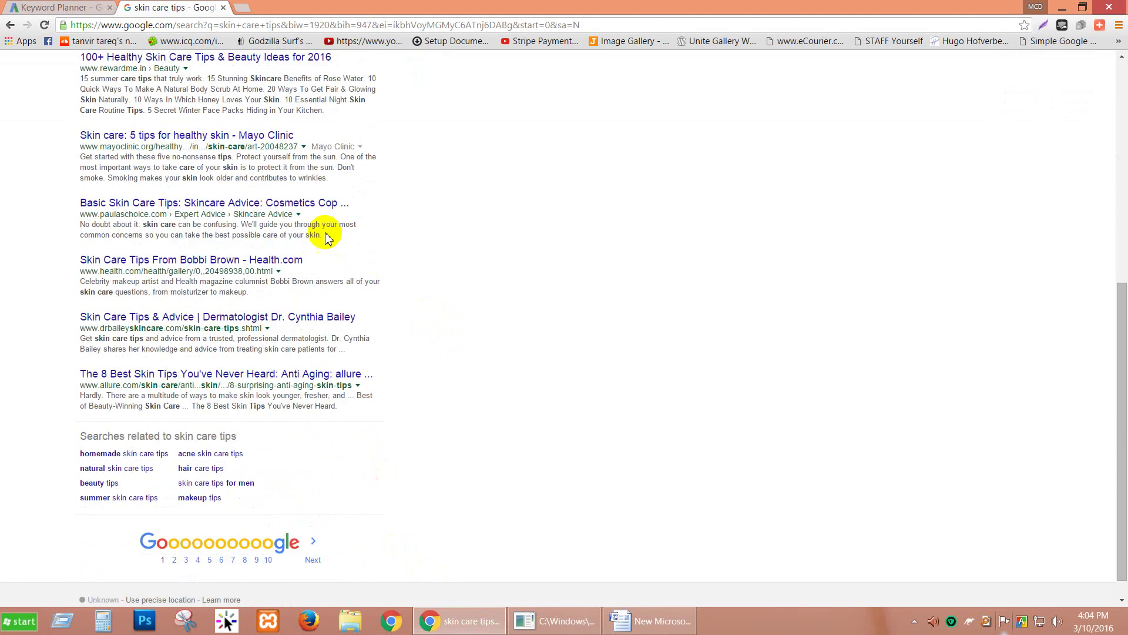
{"action": "scroll", "coordinate": [576, 307], "scroll_direction": "up", "scroll_amount": 3}
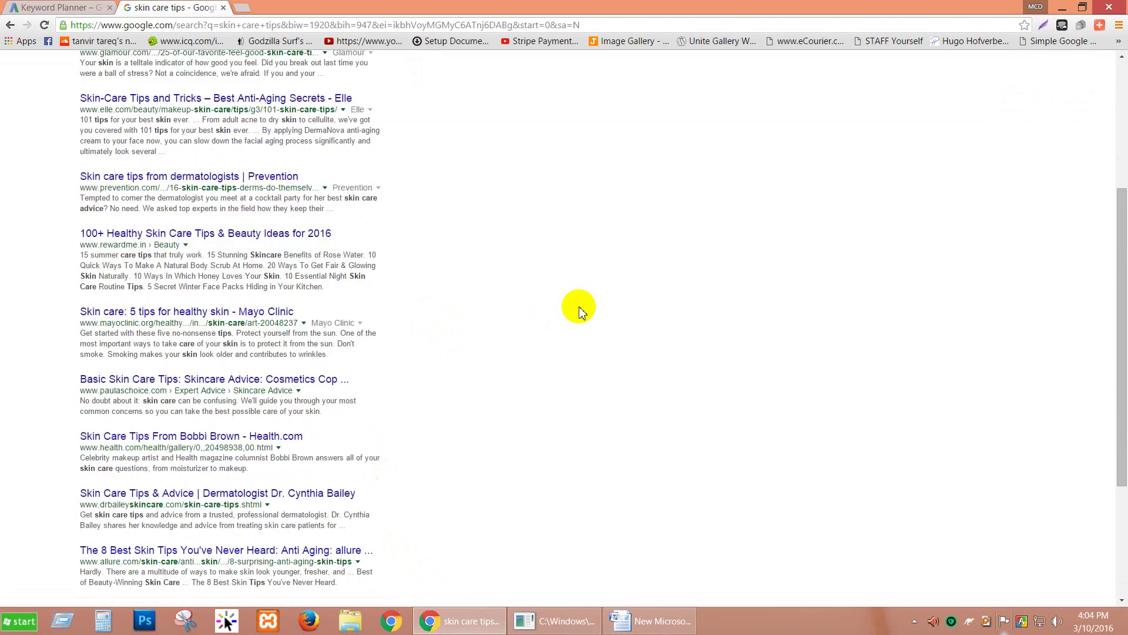
{"action": "scroll", "coordinate": [465, 294], "scroll_direction": "up", "scroll_amount": 3}
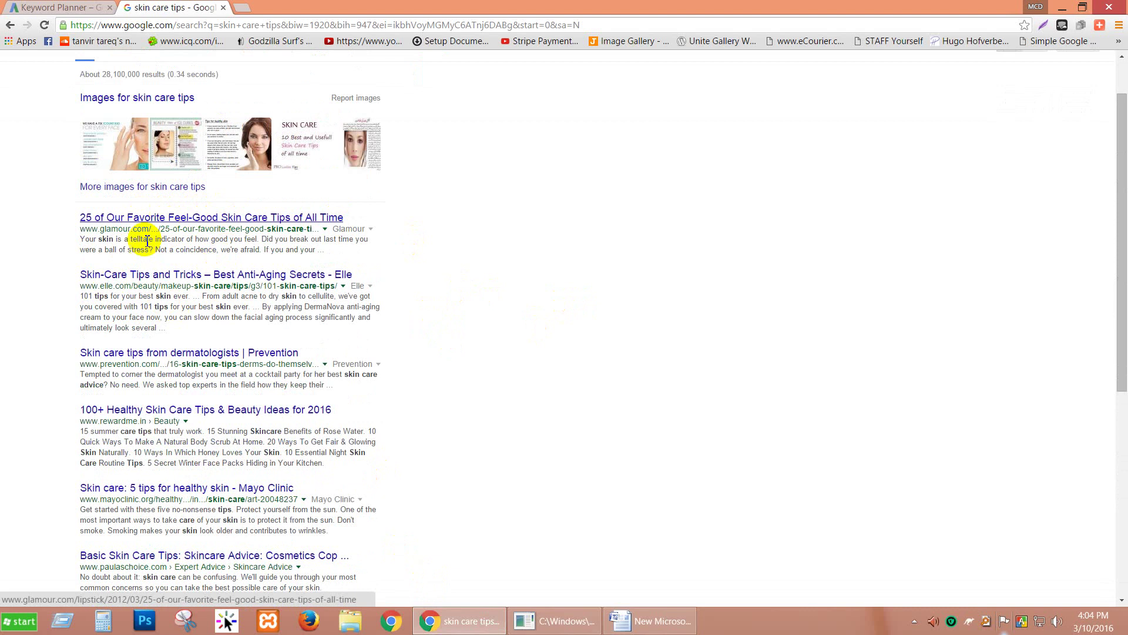
{"action": "scroll", "coordinate": [118, 264], "scroll_direction": "down", "scroll_amount": 2}
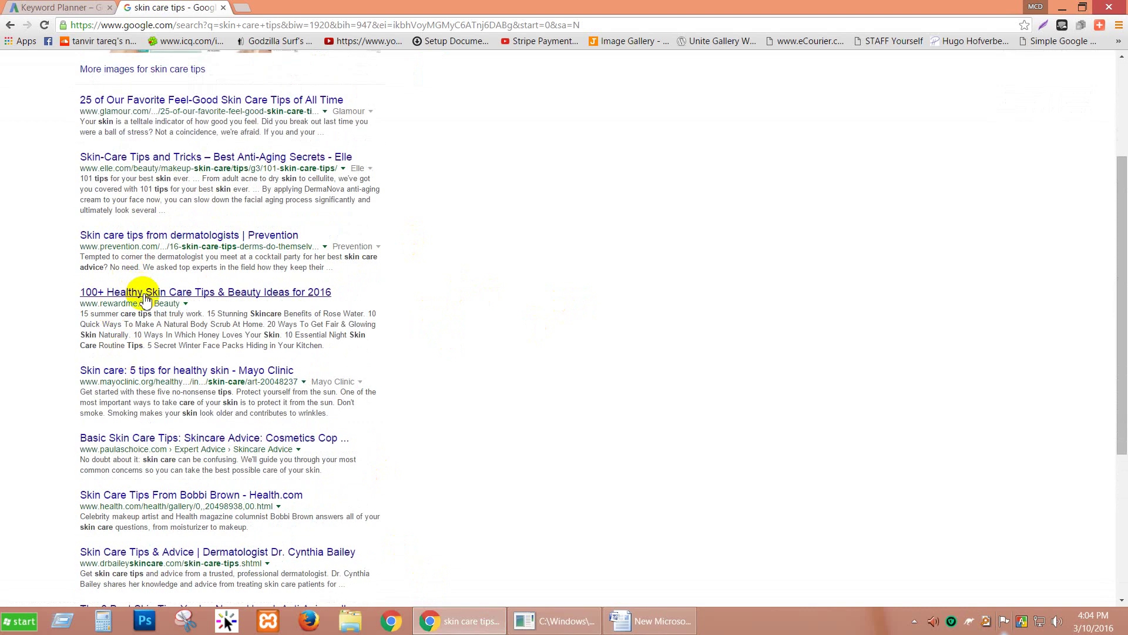
{"action": "scroll", "coordinate": [156, 382], "scroll_direction": "down", "scroll_amount": 3}
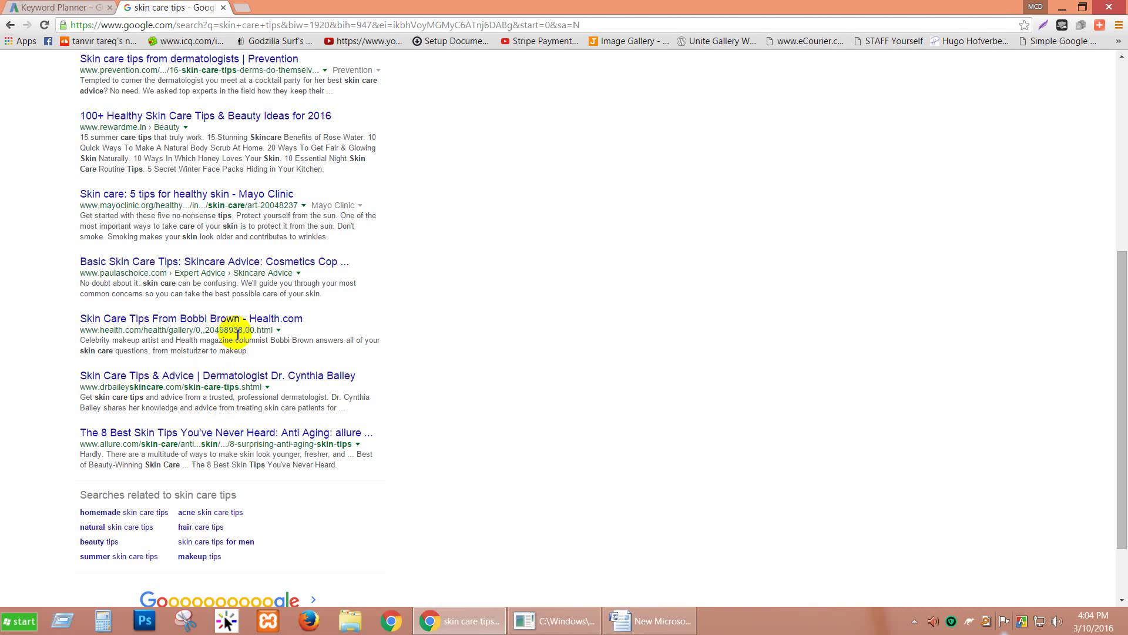
{"action": "scroll", "coordinate": [406, 434], "scroll_direction": "up", "scroll_amount": 6}
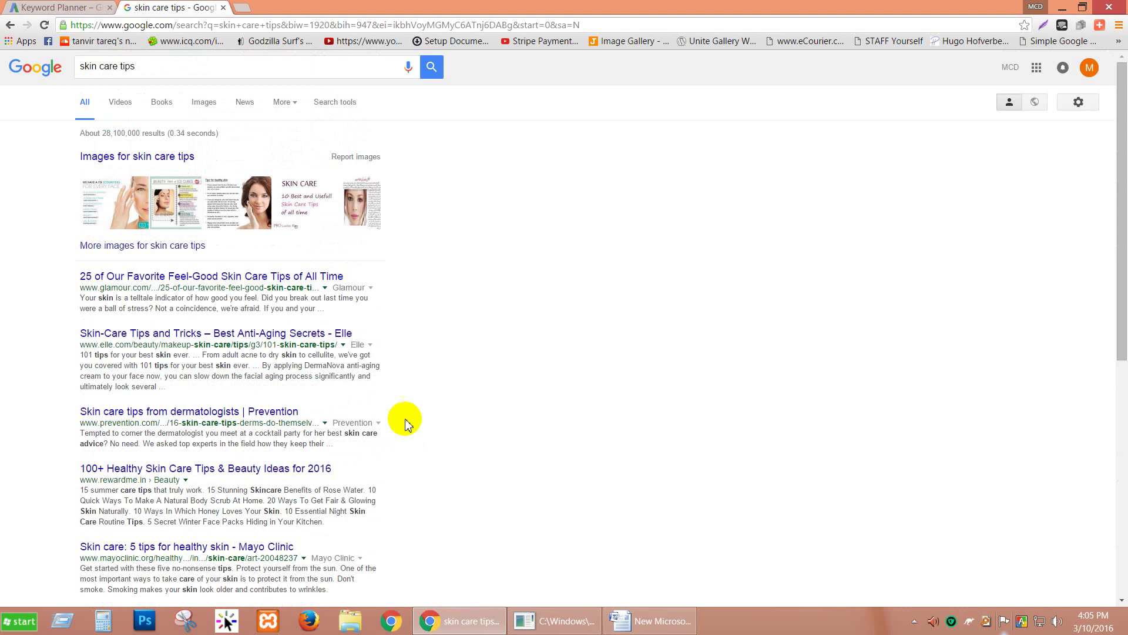
{"action": "scroll", "coordinate": [355, 367], "scroll_direction": "down", "scroll_amount": 3}
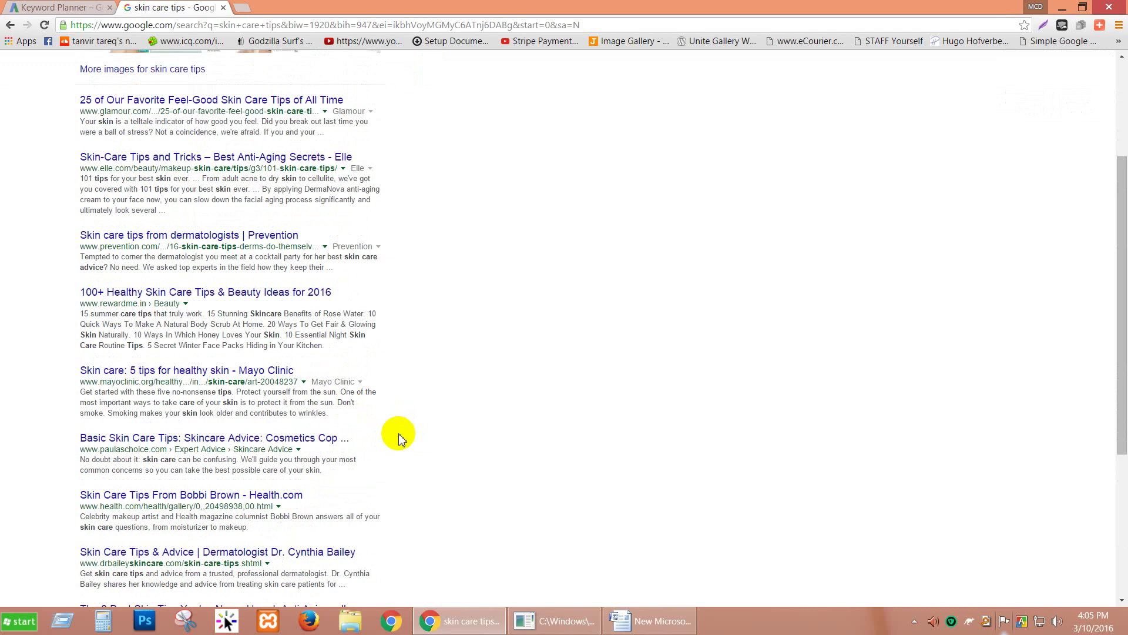
{"action": "scroll", "coordinate": [391, 398], "scroll_direction": "down", "scroll_amount": 3}
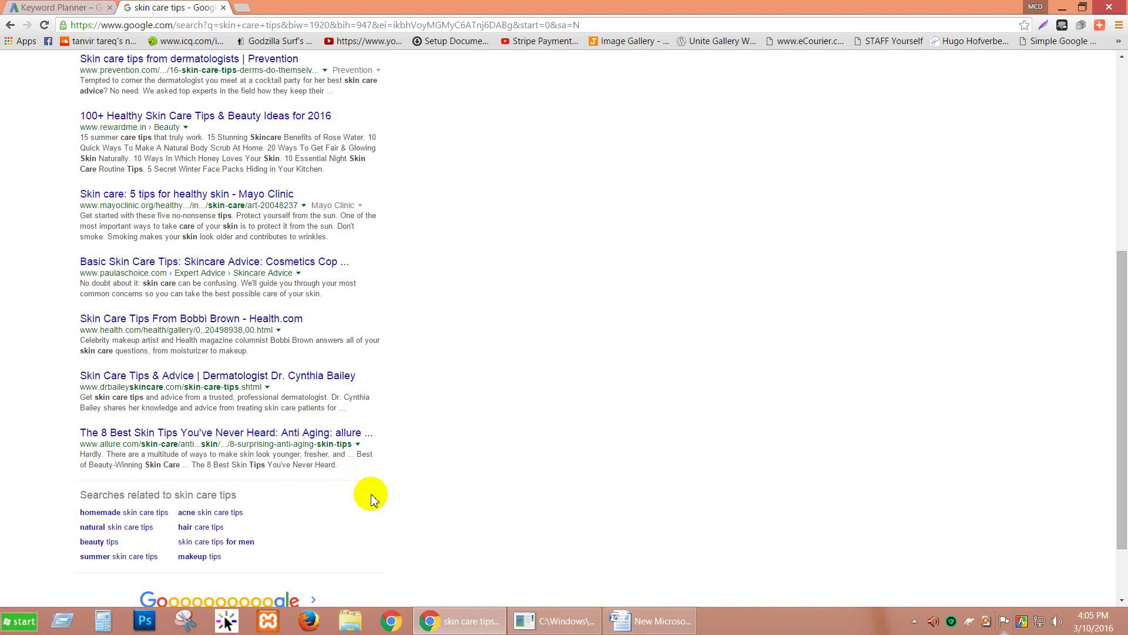
{"action": "scroll", "coordinate": [372, 498], "scroll_direction": "up", "scroll_amount": 6}
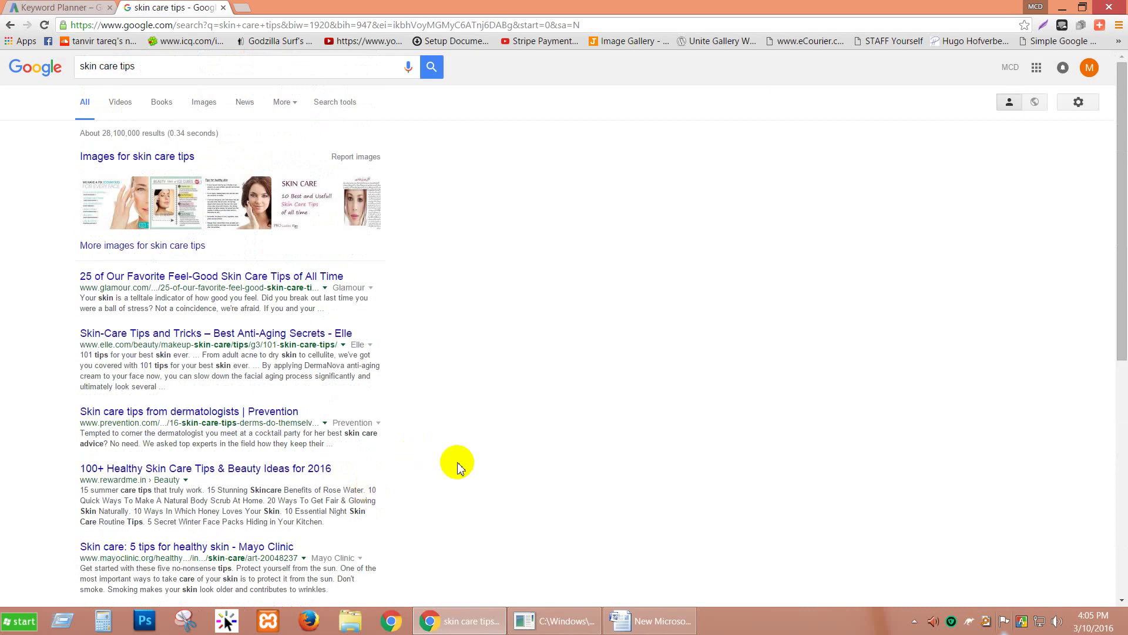
{"action": "scroll", "coordinate": [456, 444], "scroll_direction": "down", "scroll_amount": 7}
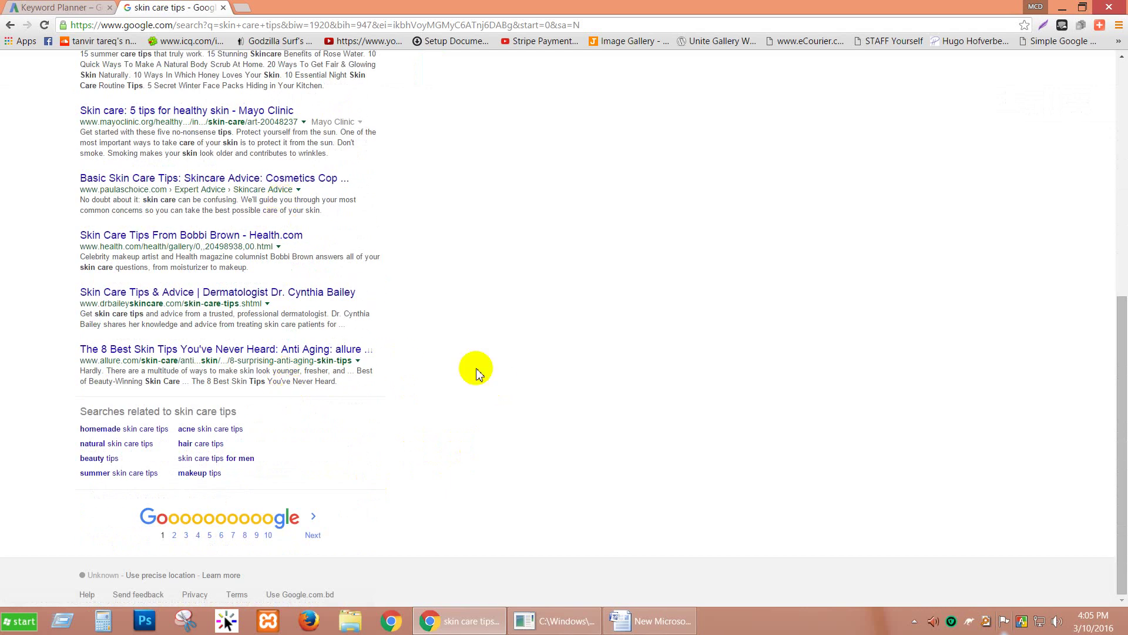
{"action": "left_click", "coordinate": [663, 621]}
Step: Highlight 'Ecommerce site' in the list, then scroll the skin care tips results back to the top
{"action": "left_click_drag", "start_coordinate": [435, 352], "coordinate": [378, 353]}
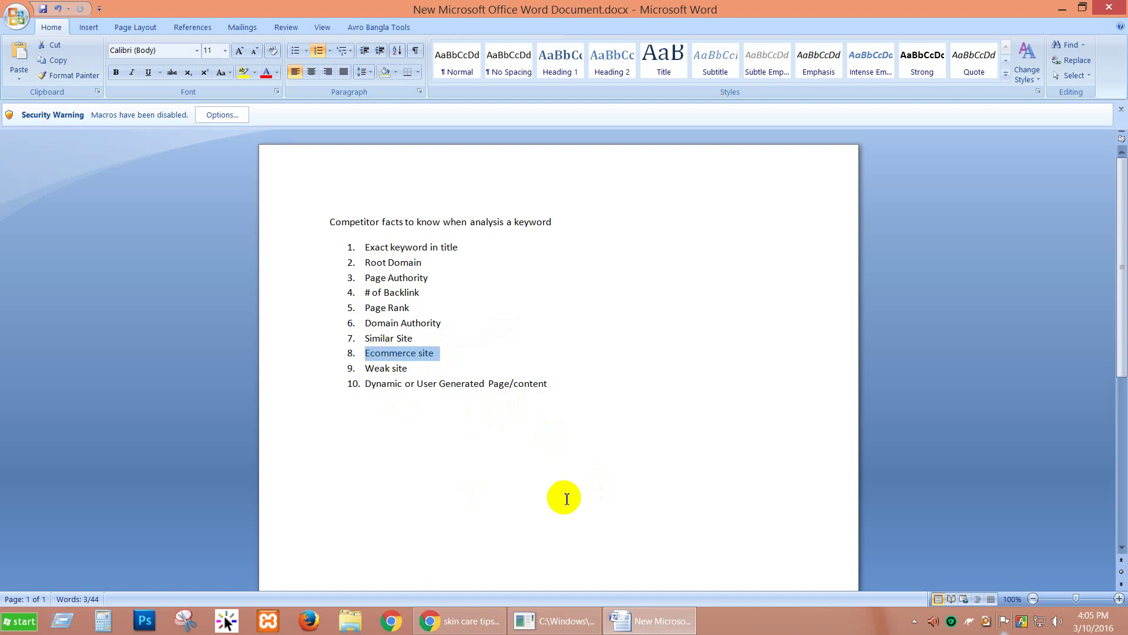
{"action": "left_click", "coordinate": [449, 620]}
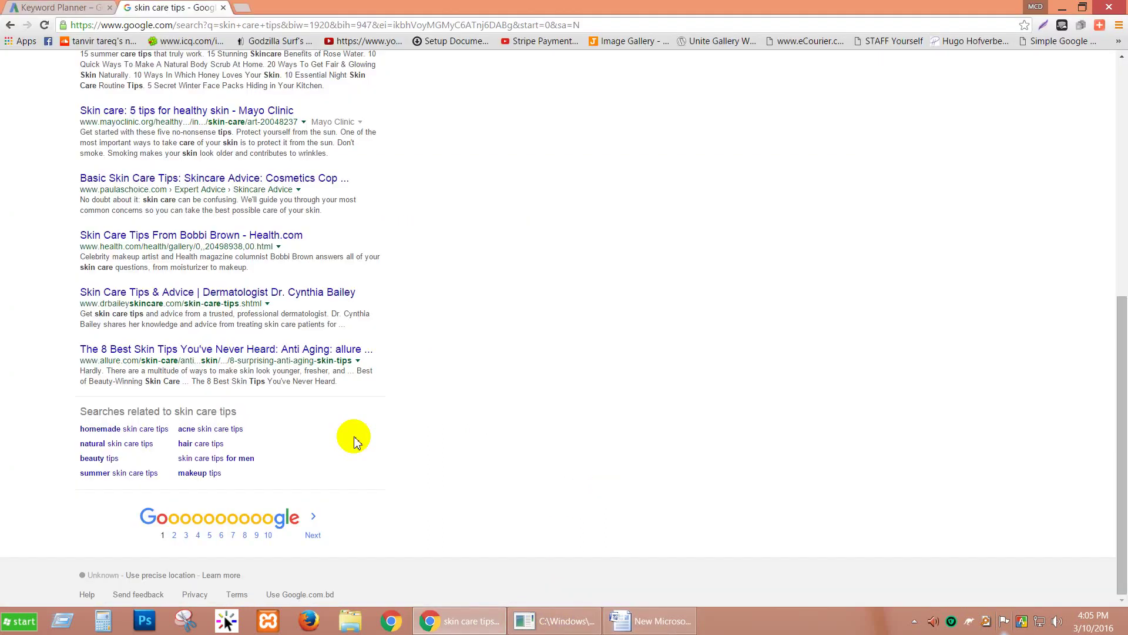
{"action": "scroll", "coordinate": [273, 187], "scroll_direction": "up", "scroll_amount": 6}
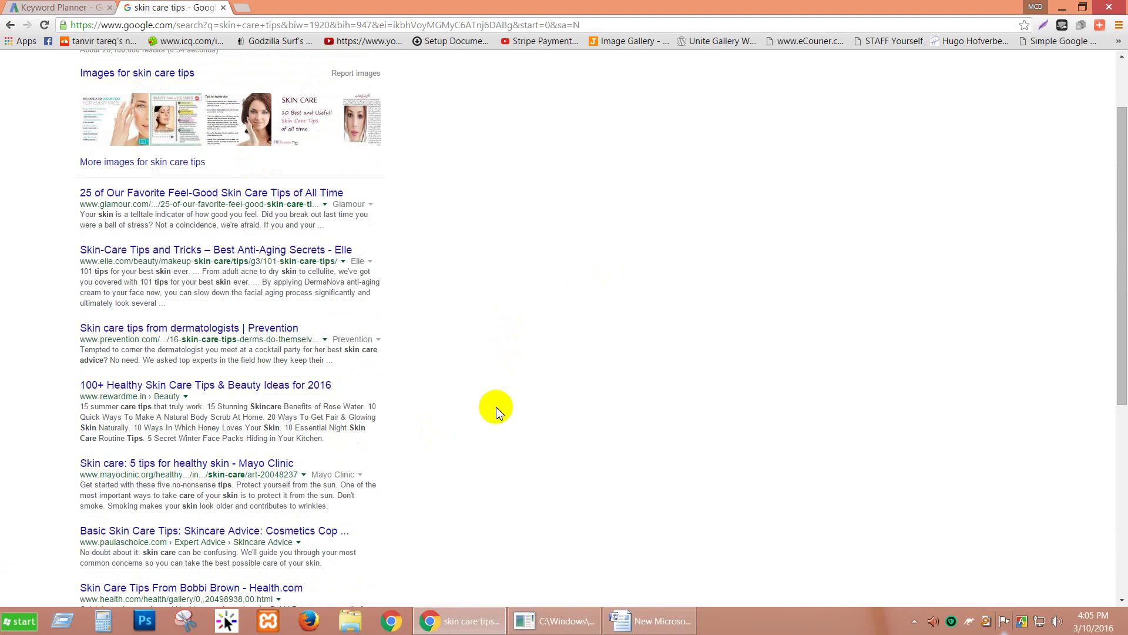
{"action": "scroll", "coordinate": [443, 374], "scroll_direction": "down", "scroll_amount": 1}
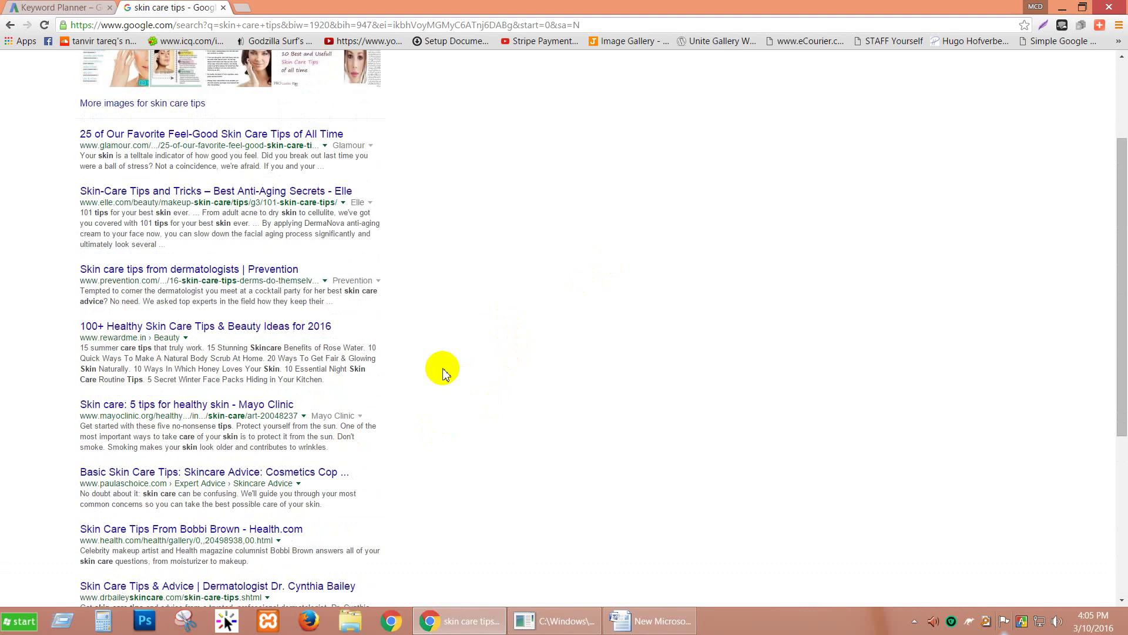
{"action": "scroll", "coordinate": [158, 267], "scroll_direction": "down", "scroll_amount": 1}
{"action": "scroll", "coordinate": [150, 318], "scroll_direction": "down", "scroll_amount": 1}
{"action": "scroll", "coordinate": [146, 353], "scroll_direction": "down", "scroll_amount": 3}
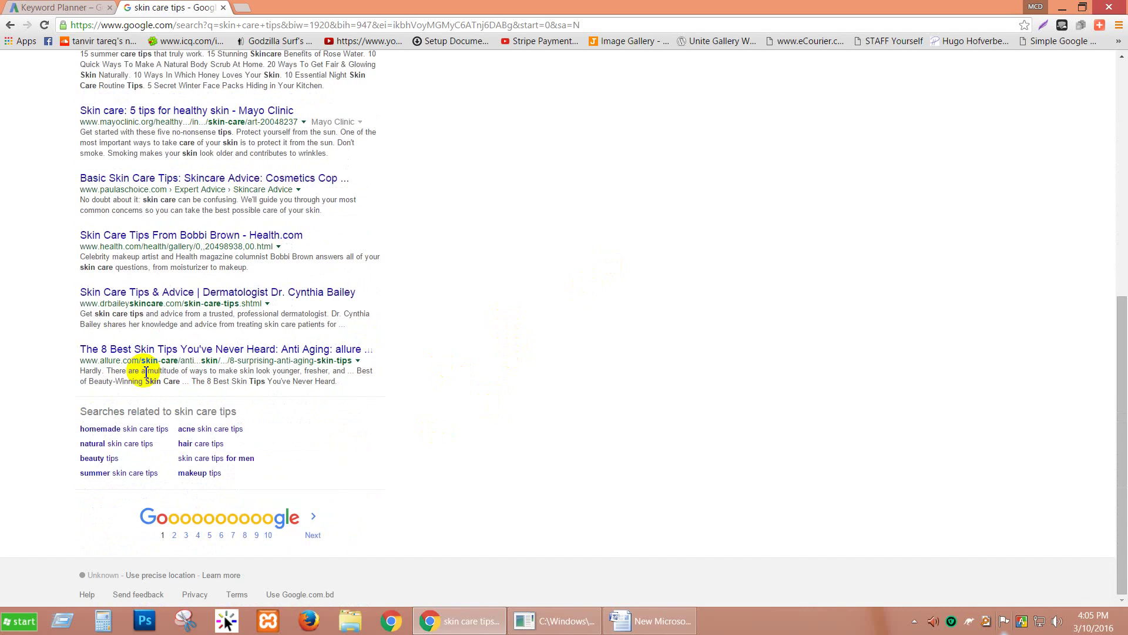
{"action": "scroll", "coordinate": [145, 372], "scroll_direction": "up", "scroll_amount": 1}
{"action": "scroll", "coordinate": [146, 372], "scroll_direction": "up", "scroll_amount": 6}
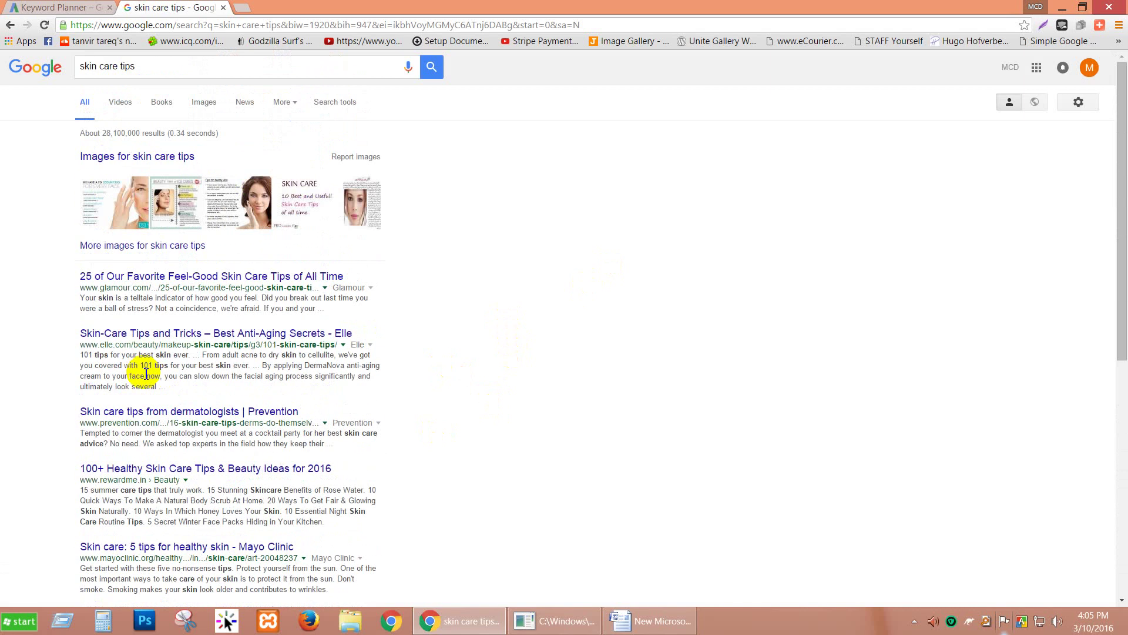
Step: Open the Glamour, Elle, Prevention and rewardme.in results in new tabs
{"action": "right_click", "coordinate": [172, 281]}
{"action": "left_click", "coordinate": [197, 289]}
{"action": "right_click", "coordinate": [176, 333]}
{"action": "left_click", "coordinate": [196, 341]}
{"action": "right_click", "coordinate": [187, 411]}
{"action": "left_click", "coordinate": [206, 419]}
{"action": "scroll", "coordinate": [189, 394], "scroll_direction": "down", "scroll_amount": 2}
{"action": "right_click", "coordinate": [171, 353]}
{"action": "left_click", "coordinate": [194, 361]}
Step: Open the Mayo Clinic, paulaschoice.com, Bobbi Brown, Cynthia Bailey and allure results in new tabs
{"action": "right_click", "coordinate": [183, 428]}
{"action": "left_click", "coordinate": [197, 435]}
{"action": "right_click", "coordinate": [207, 500]}
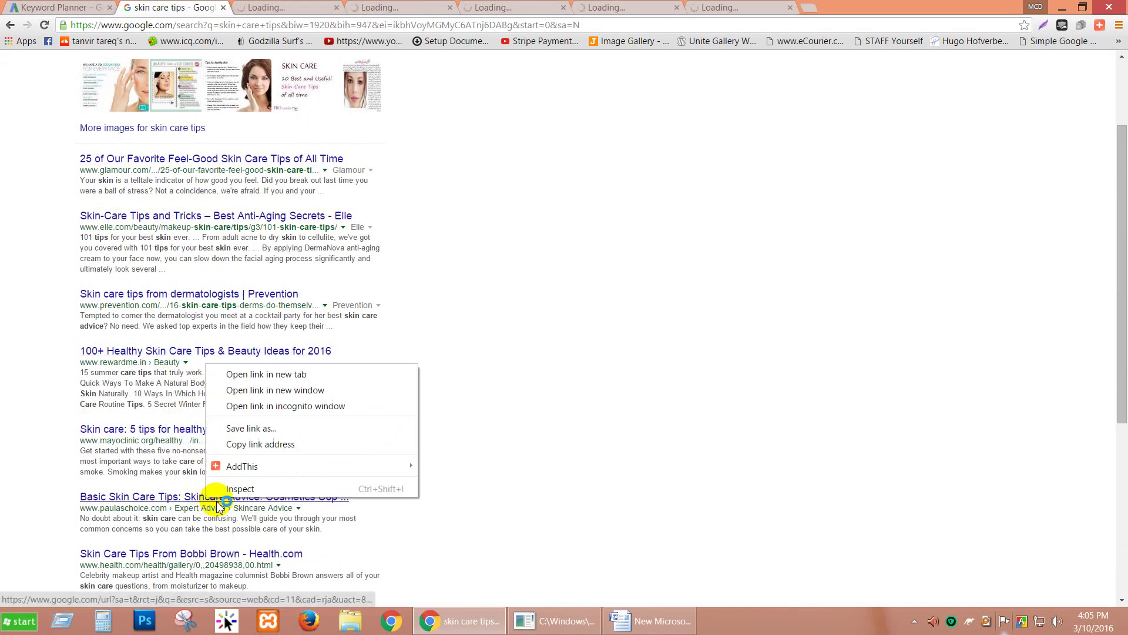
{"action": "left_click", "coordinate": [259, 373]}
{"action": "scroll", "coordinate": [256, 370], "scroll_direction": "down", "scroll_amount": 3}
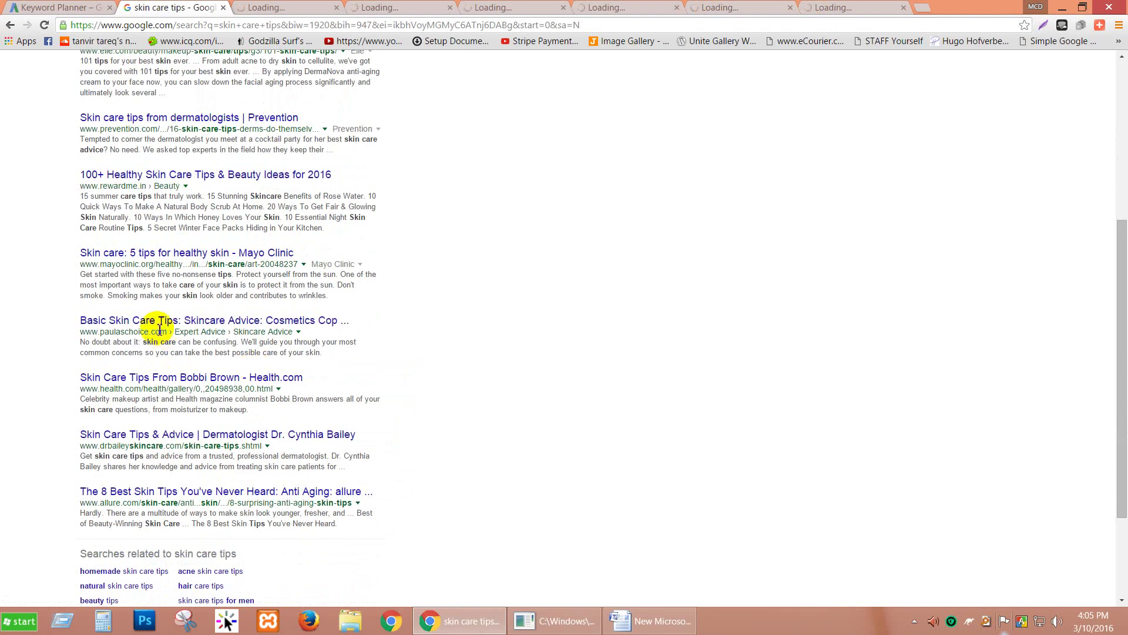
{"action": "right_click", "coordinate": [172, 384]}
{"action": "left_click", "coordinate": [223, 395]}
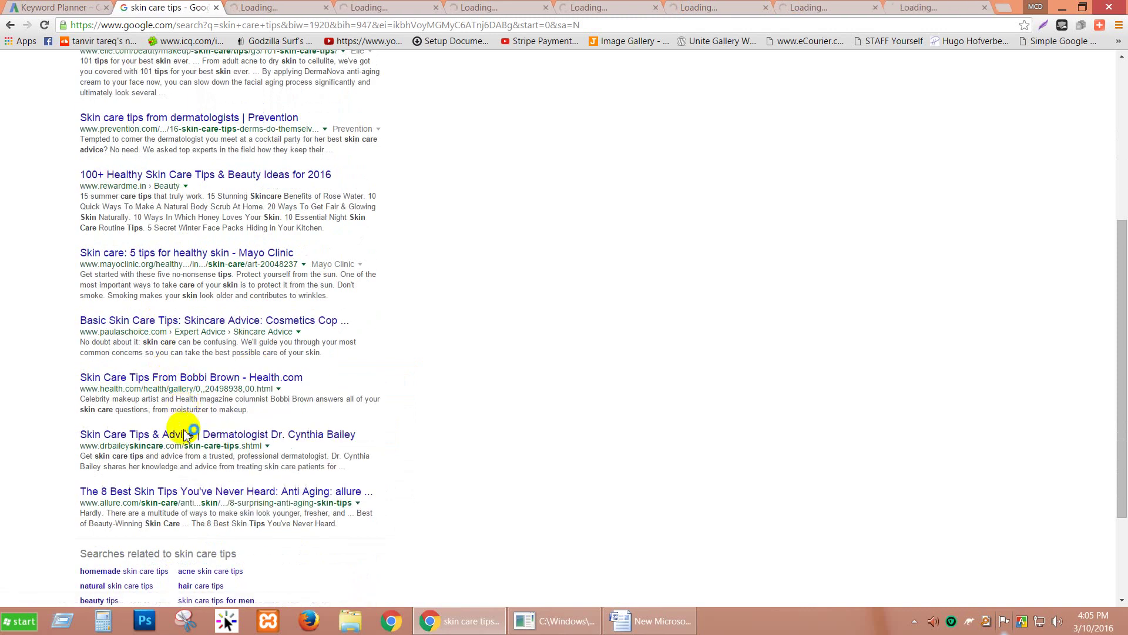
{"action": "right_click", "coordinate": [189, 435]}
{"action": "left_click", "coordinate": [213, 445]}
{"action": "right_click", "coordinate": [190, 491]}
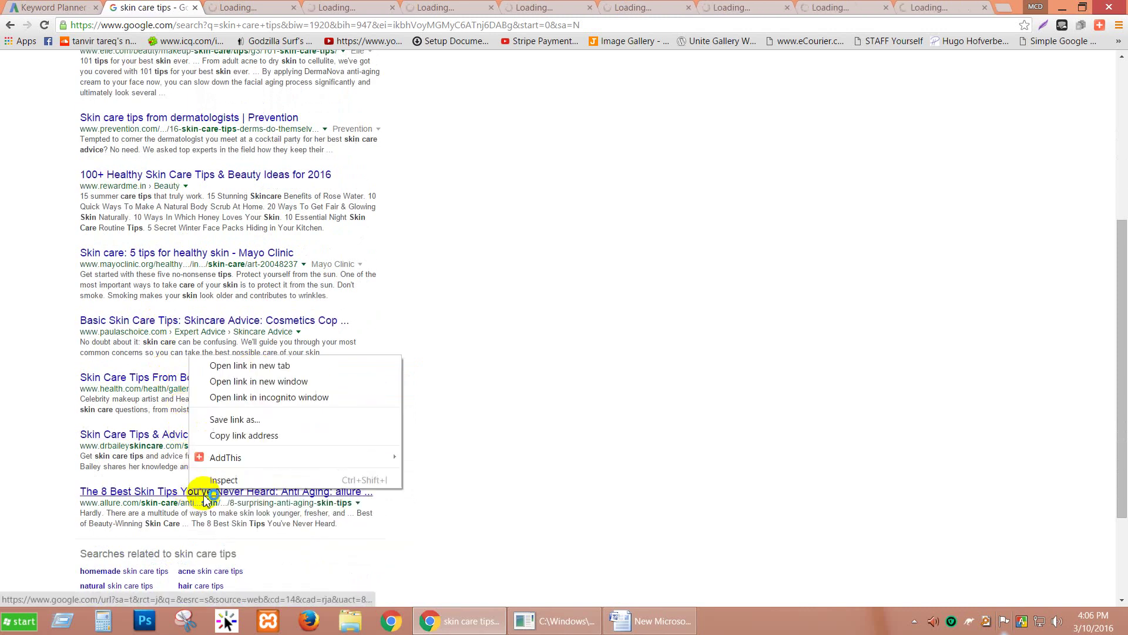
{"action": "left_click", "coordinate": [217, 368]}
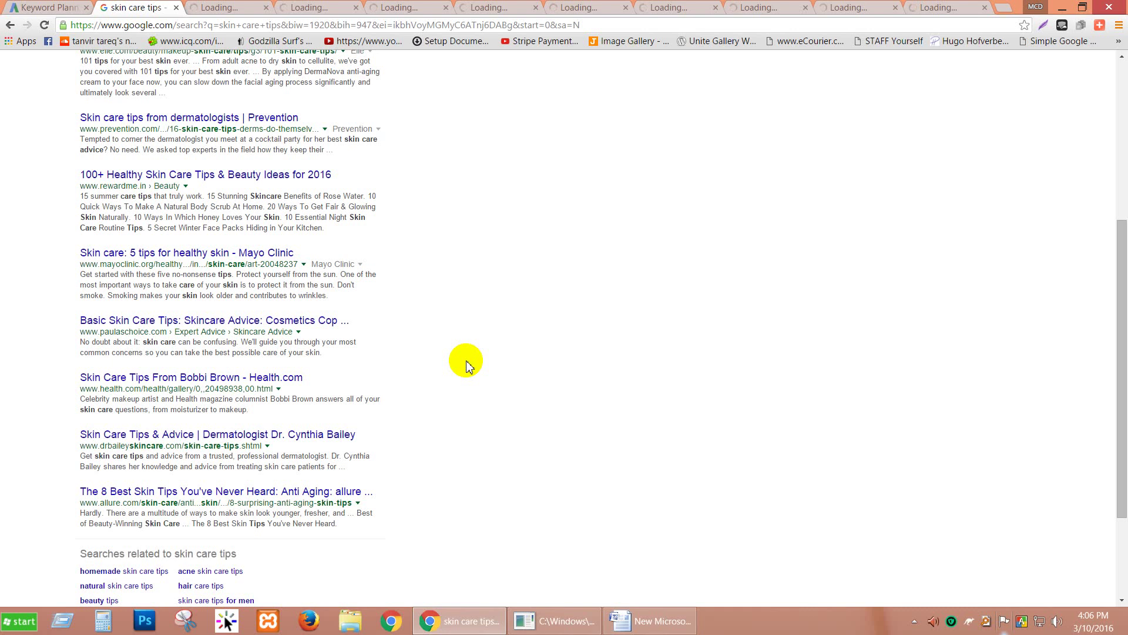
{"action": "scroll", "coordinate": [466, 365], "scroll_direction": "up", "scroll_amount": 5}
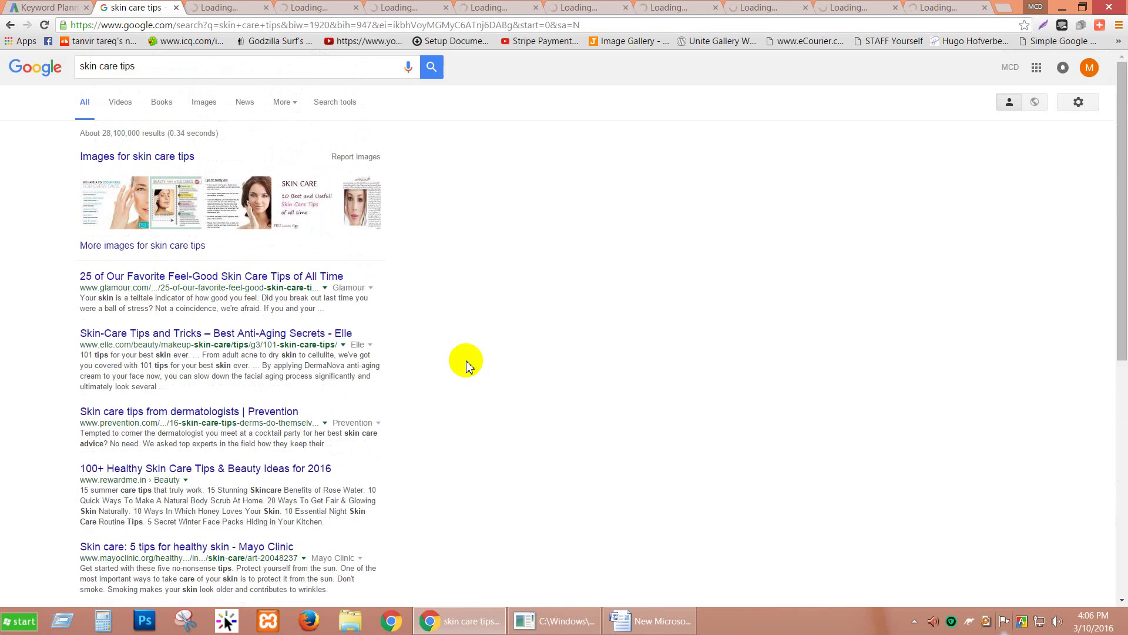
{"action": "scroll", "coordinate": [466, 364], "scroll_direction": "down", "scroll_amount": 6}
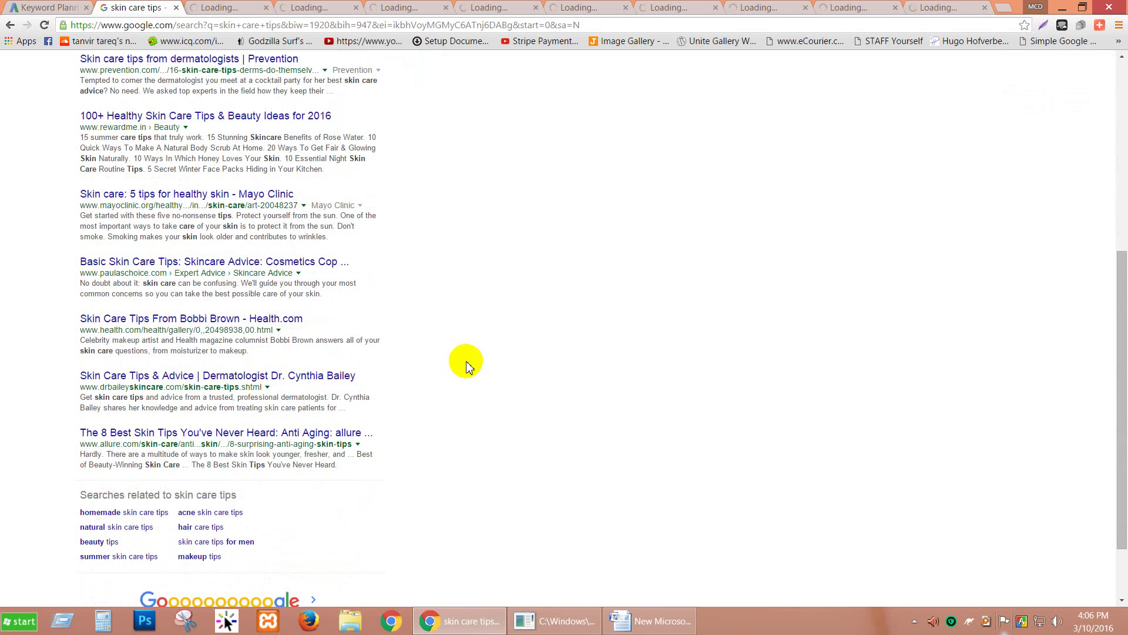
{"action": "scroll", "coordinate": [466, 364], "scroll_direction": "up", "scroll_amount": 6}
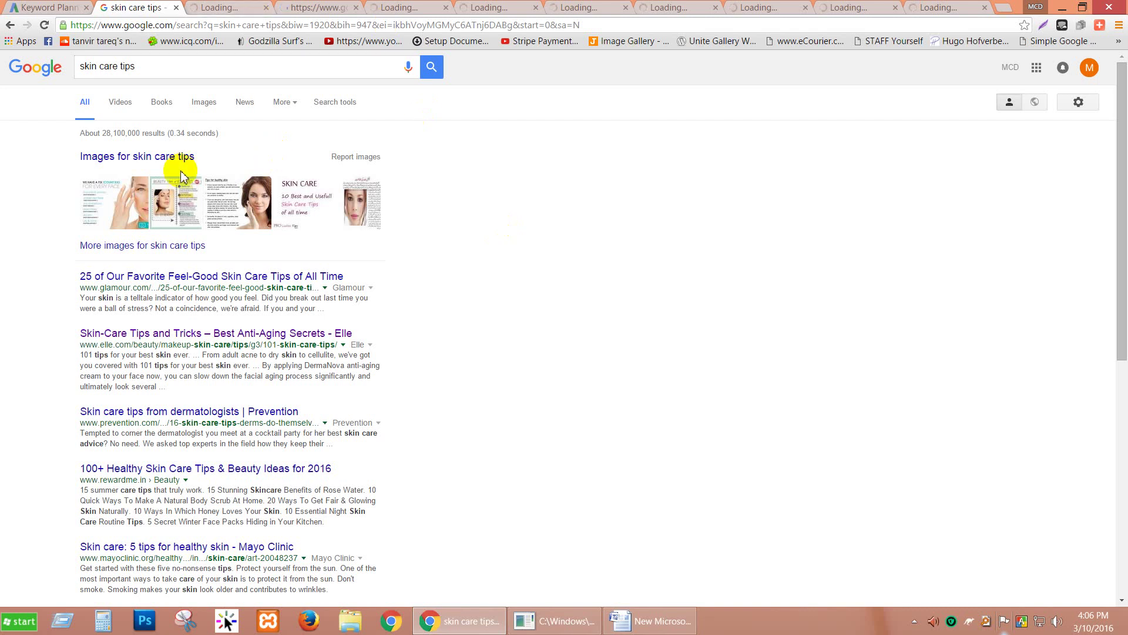
{"action": "mouse_move", "coordinate": [622, 621]}
{"action": "left_click", "coordinate": [593, 546]}
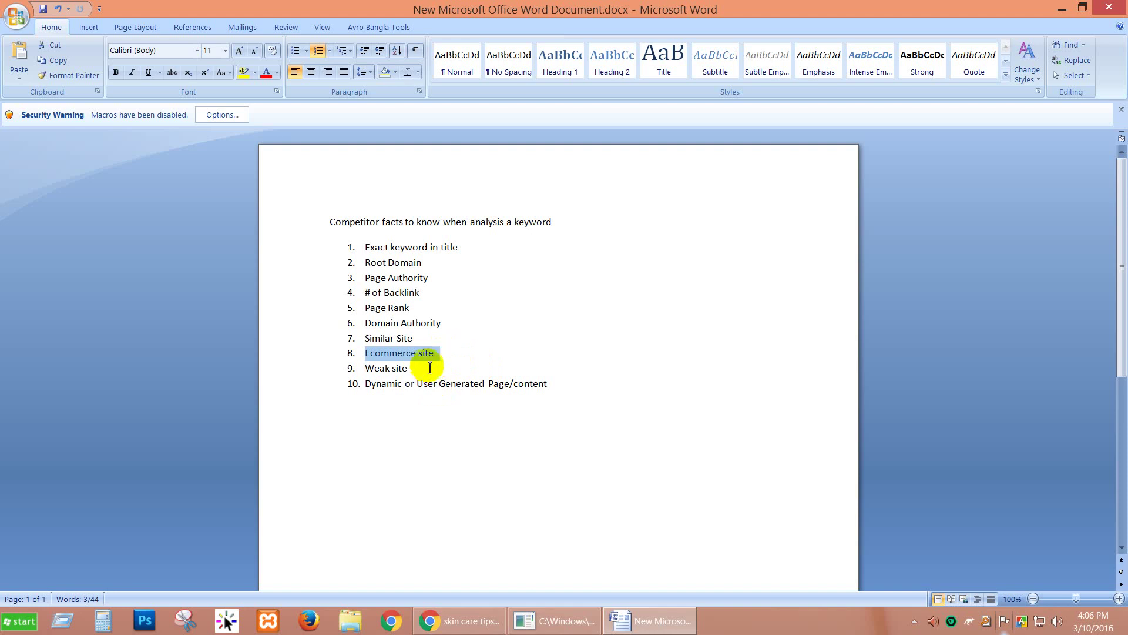
Step: Swap the Ecommerce site highlight for 'Weak site', then scroll the skin care tips results
{"action": "left_click", "coordinate": [423, 369]}
{"action": "left_click_drag", "start_coordinate": [423, 369], "coordinate": [374, 369]}
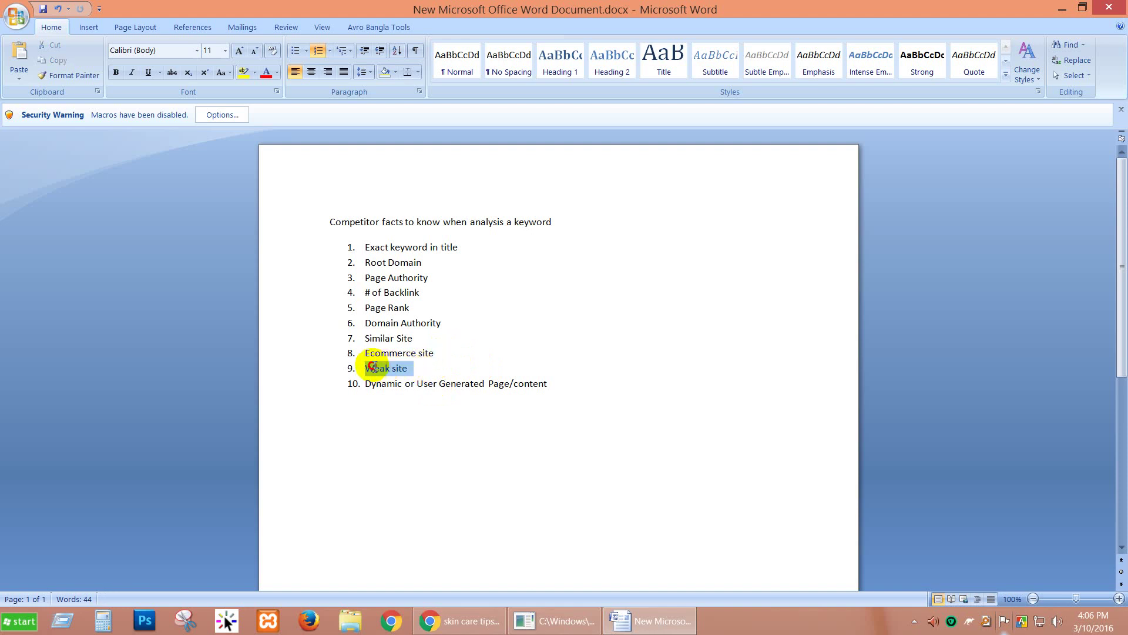
{"action": "mouse_move", "coordinate": [442, 617]}
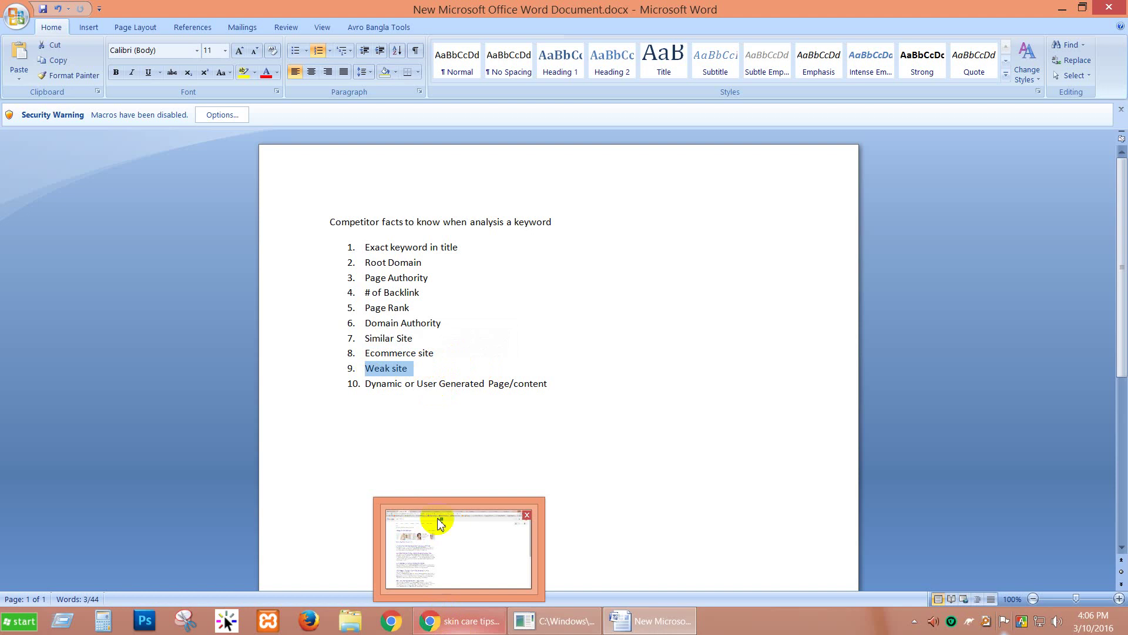
{"action": "left_click", "coordinate": [448, 543]}
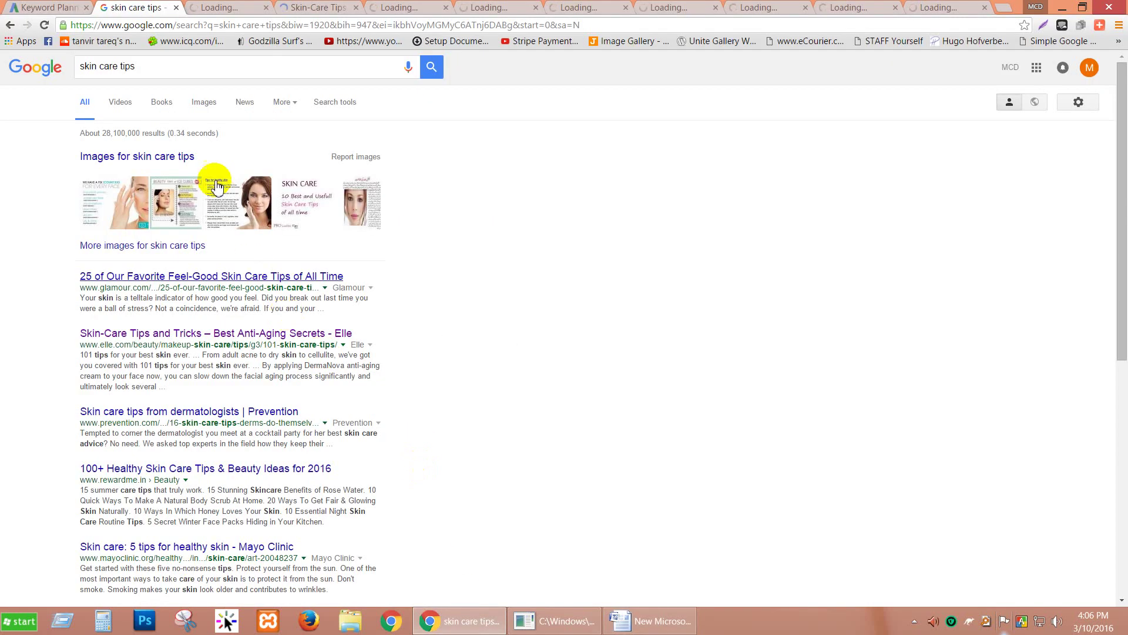
{"action": "scroll", "coordinate": [199, 364], "scroll_direction": "down", "scroll_amount": 6}
{"action": "scroll", "coordinate": [377, 383], "scroll_direction": "up", "scroll_amount": 1}
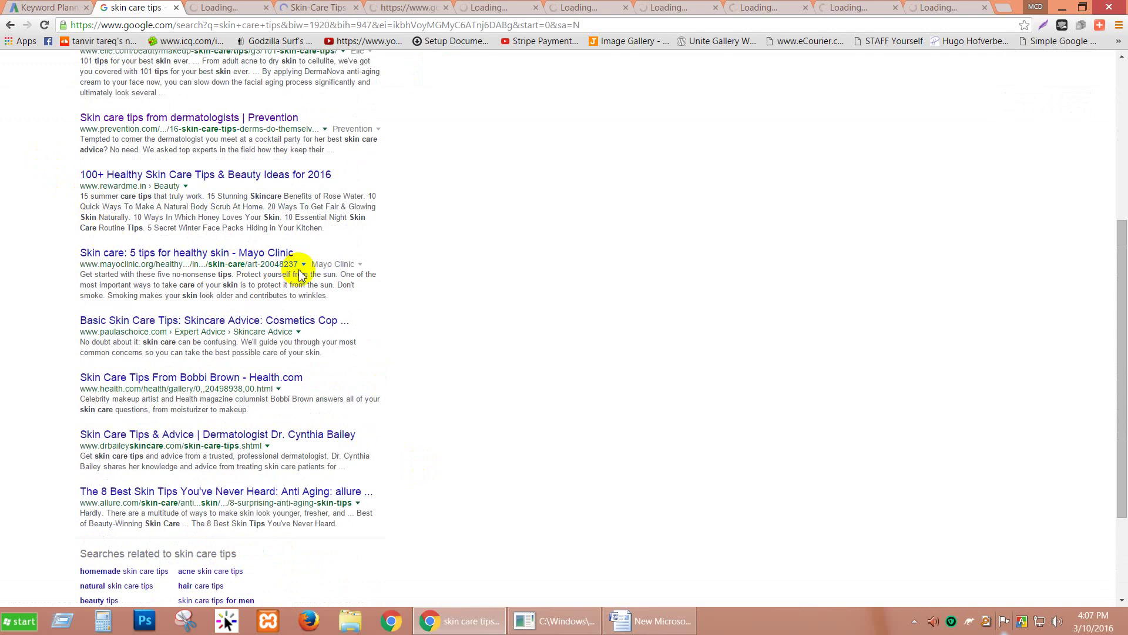
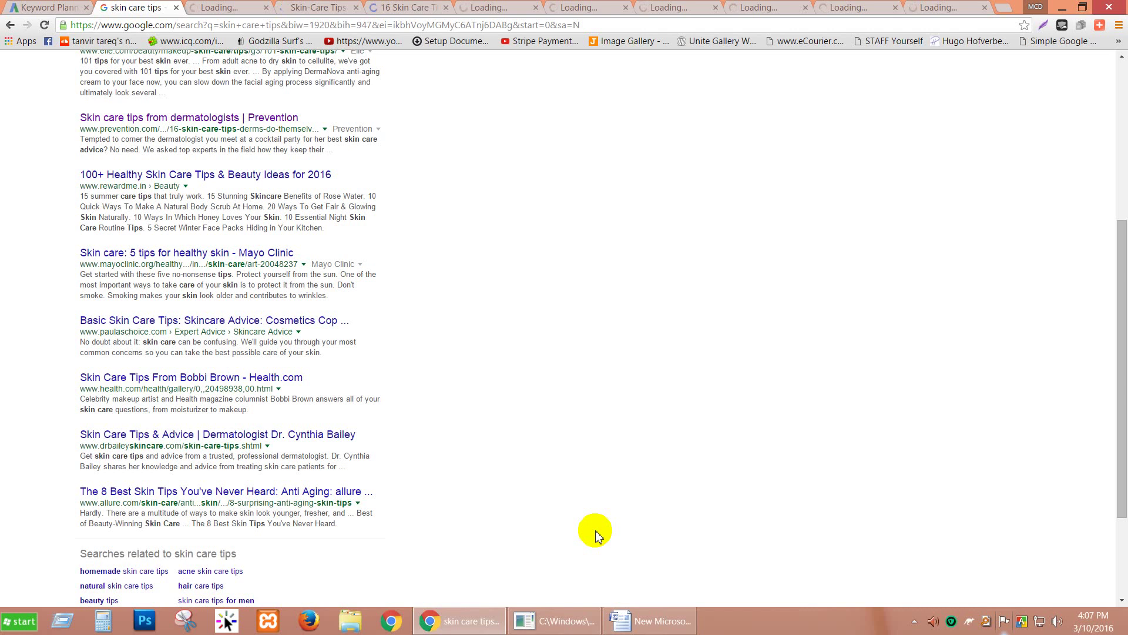
Step: Scroll back over the skin care tips results, then bring up the Word list of ten competitor facts
{"action": "scroll", "coordinate": [538, 512], "scroll_direction": "up", "scroll_amount": 2}
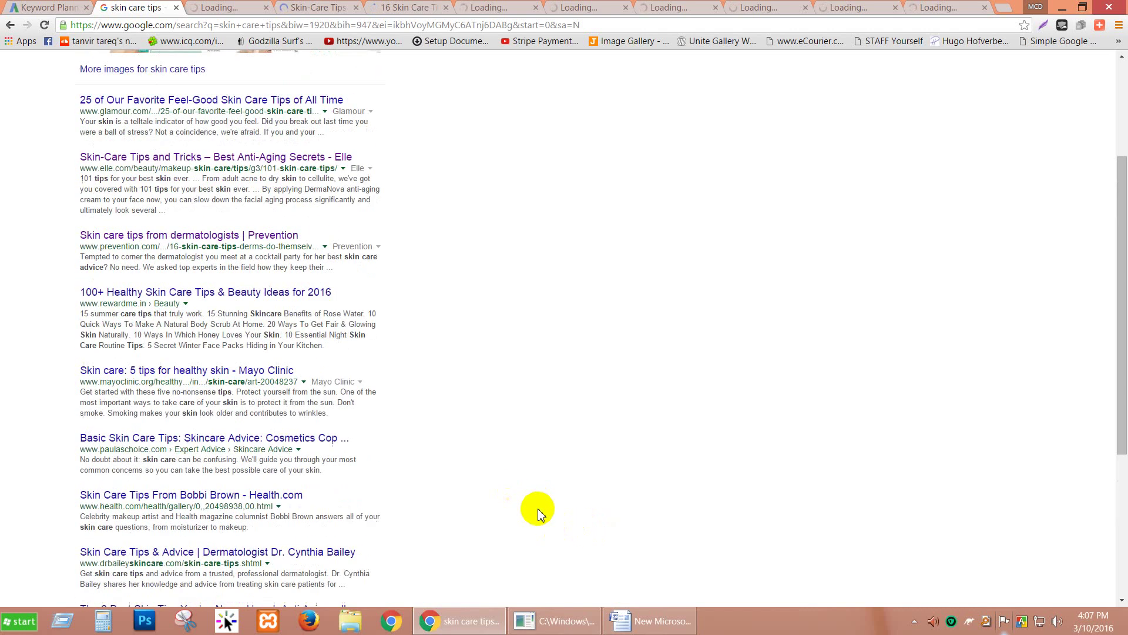
{"action": "scroll", "coordinate": [539, 513], "scroll_direction": "up", "scroll_amount": 1}
{"action": "scroll", "coordinate": [538, 512], "scroll_direction": "up", "scroll_amount": 2}
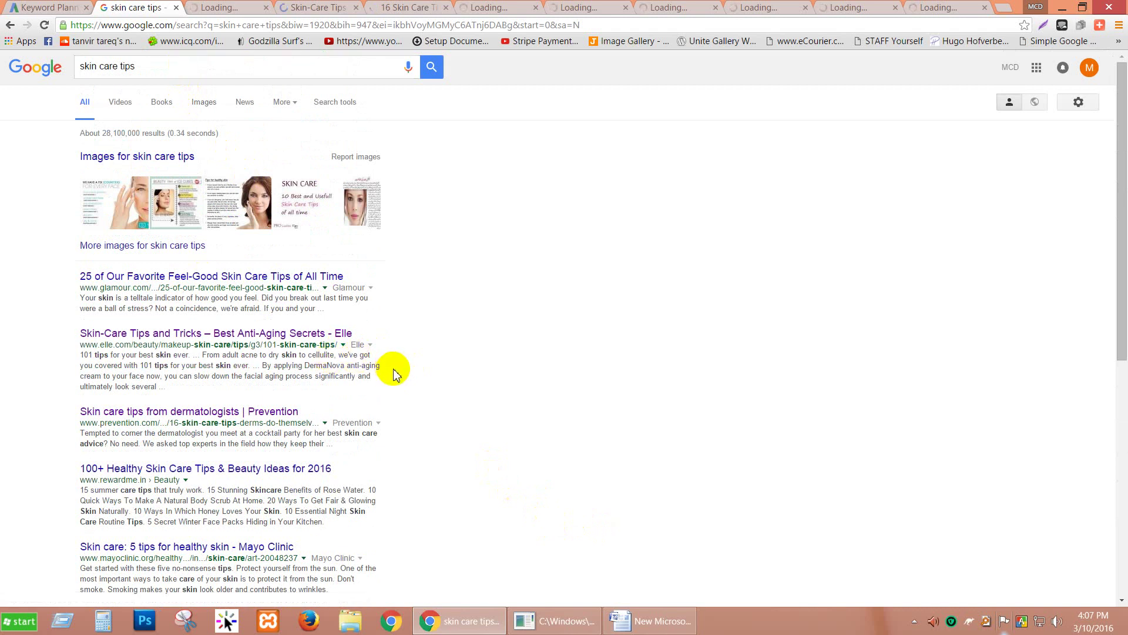
{"action": "scroll", "coordinate": [399, 376], "scroll_direction": "down", "scroll_amount": 1}
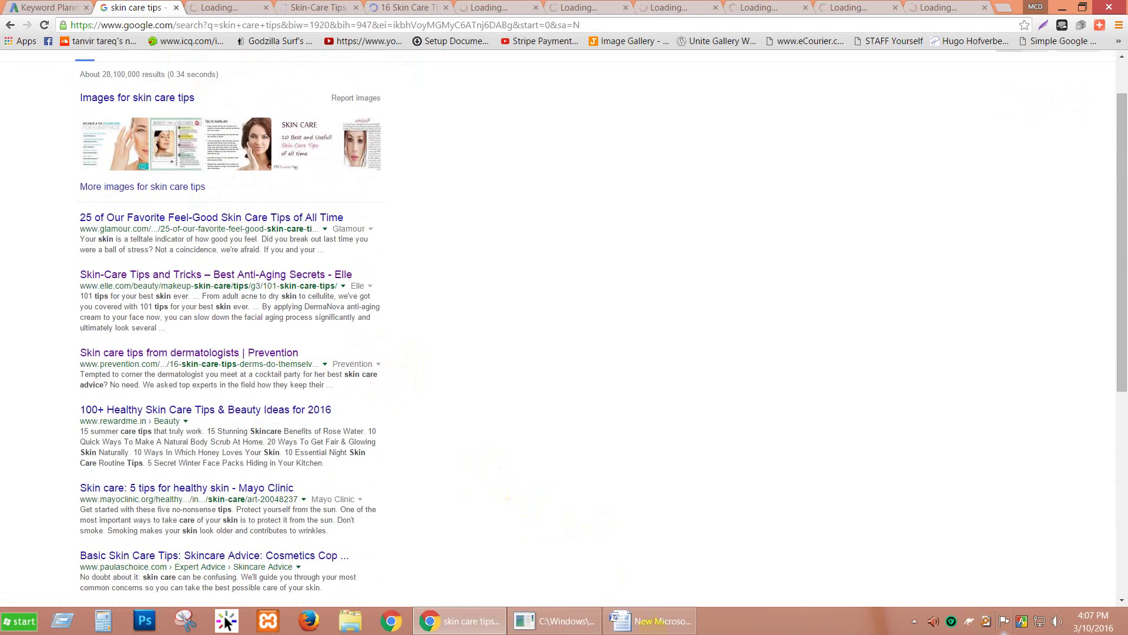
{"action": "left_click", "coordinate": [649, 620]}
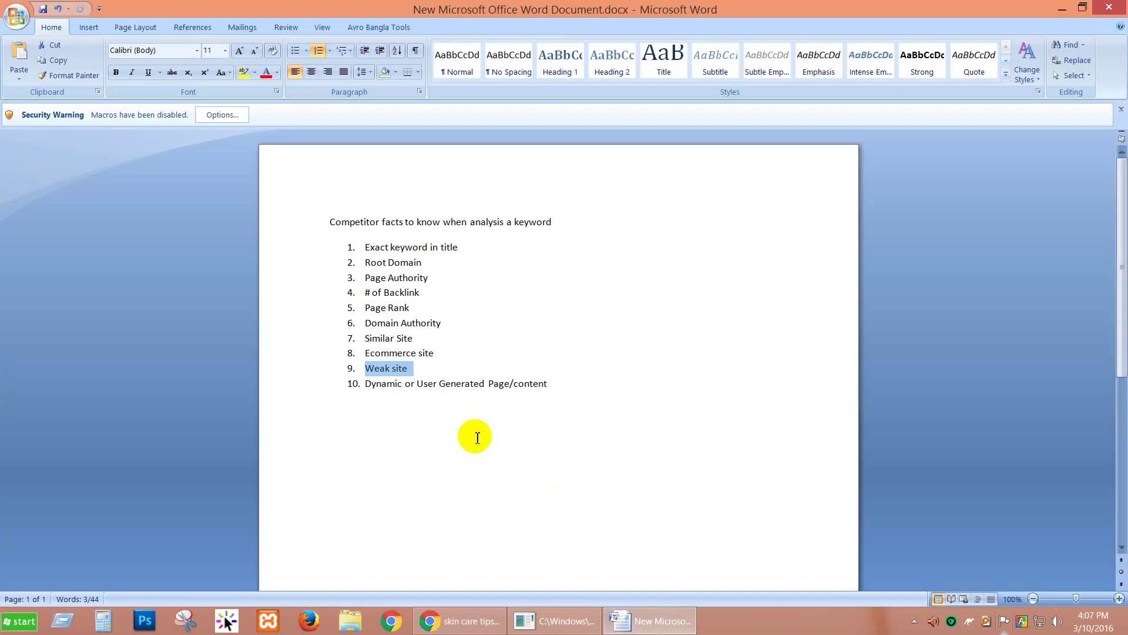
Step: Highlight competitor facts 10 and 3–6 (Page Authority to Domain Authority), clear them, then open Start
{"action": "left_click_drag", "start_coordinate": [366, 384], "coordinate": [517, 394]}
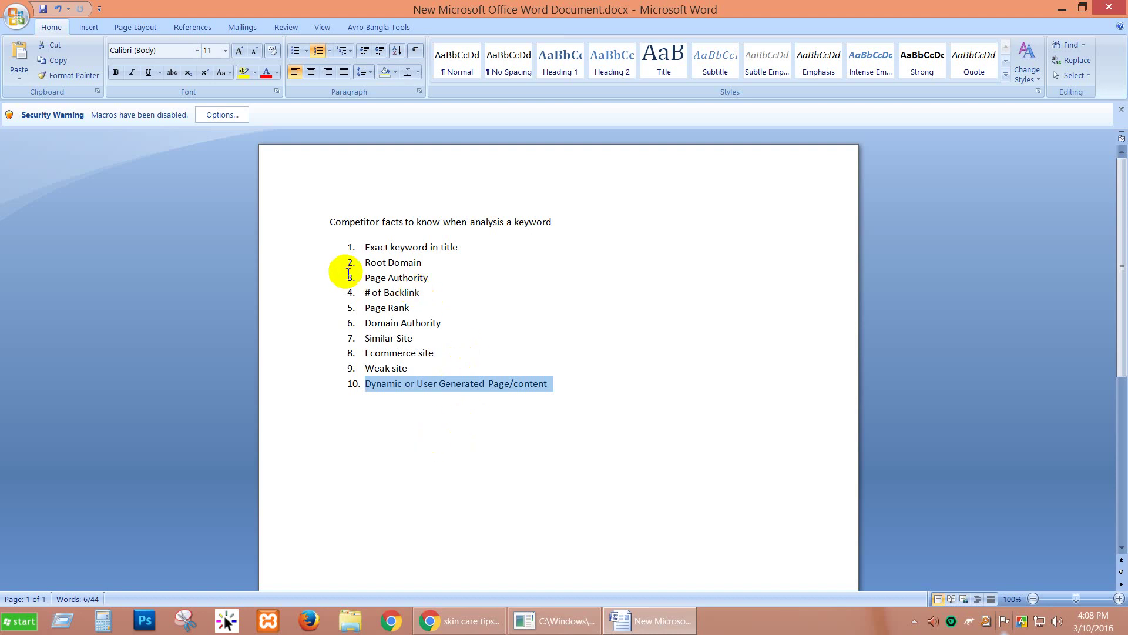
{"action": "left_click_drag", "start_coordinate": [347, 271], "coordinate": [451, 324]}
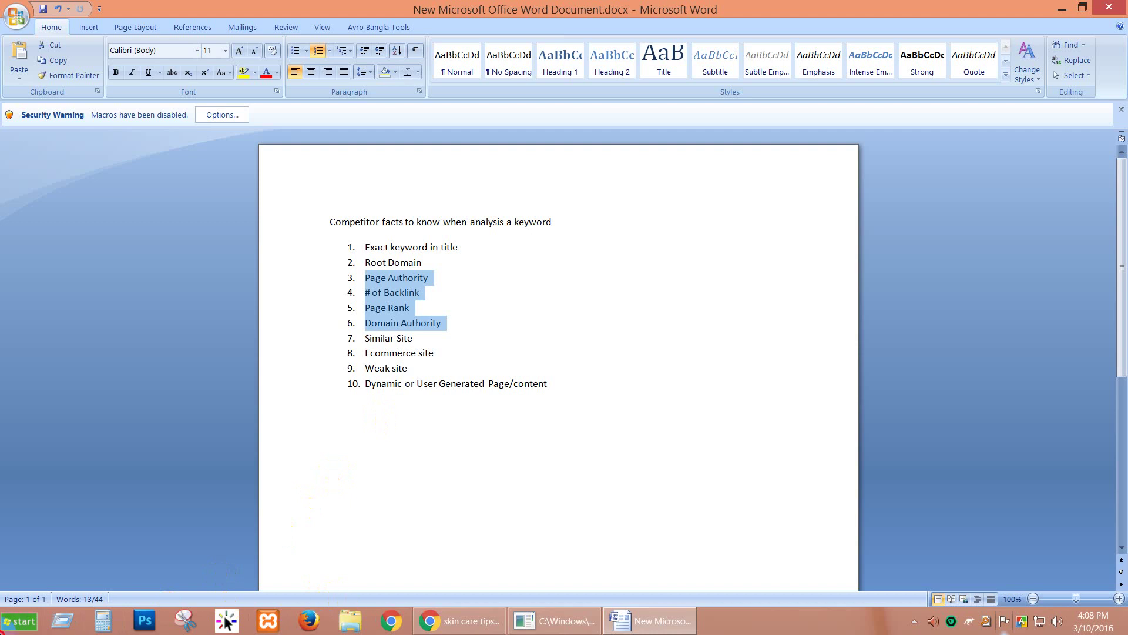
{"action": "left_click", "coordinate": [189, 271]}
{"action": "key", "text": "super"}
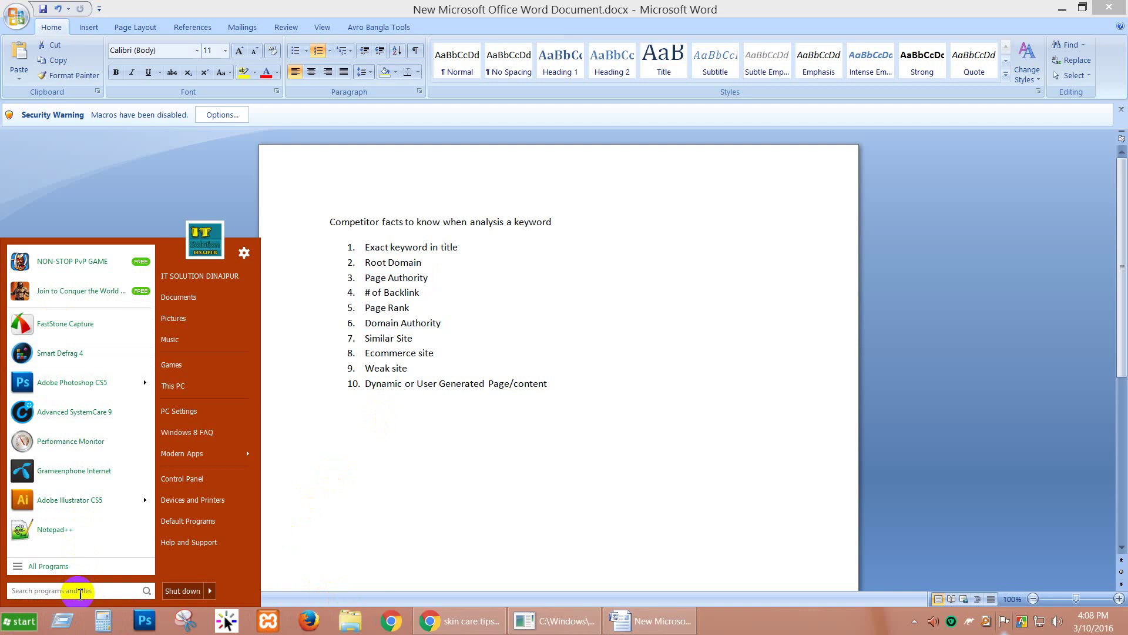
Step: Launch Netpeak Checker from a 'net' Start search and maximise its window
{"action": "type", "text": "net"}
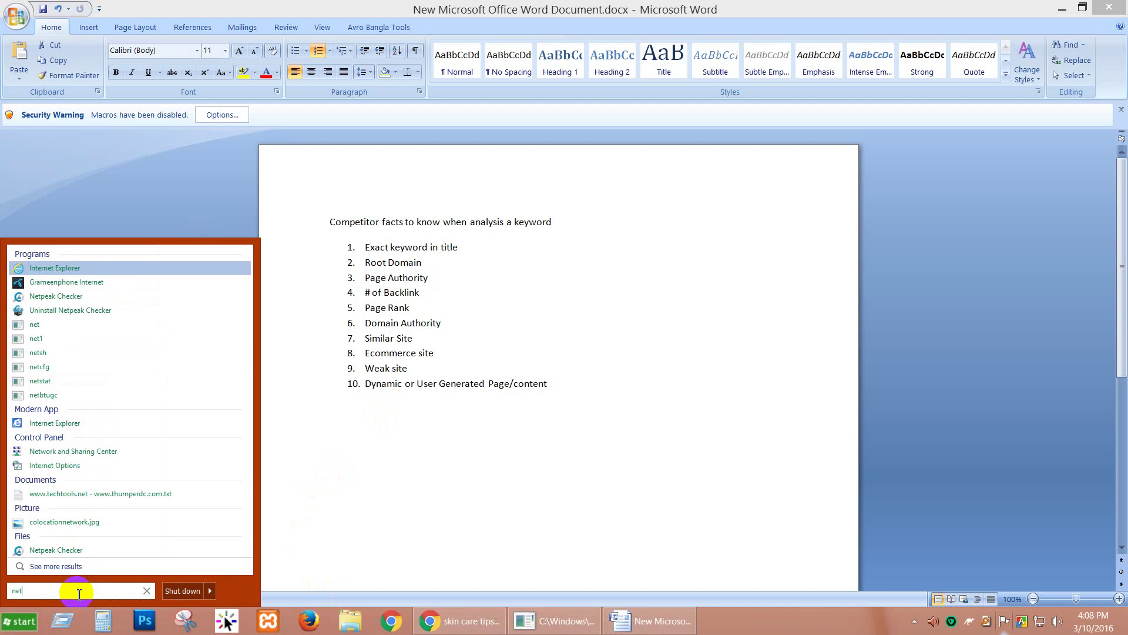
{"action": "key", "text": "Down"}
{"action": "key", "text": "Down"}
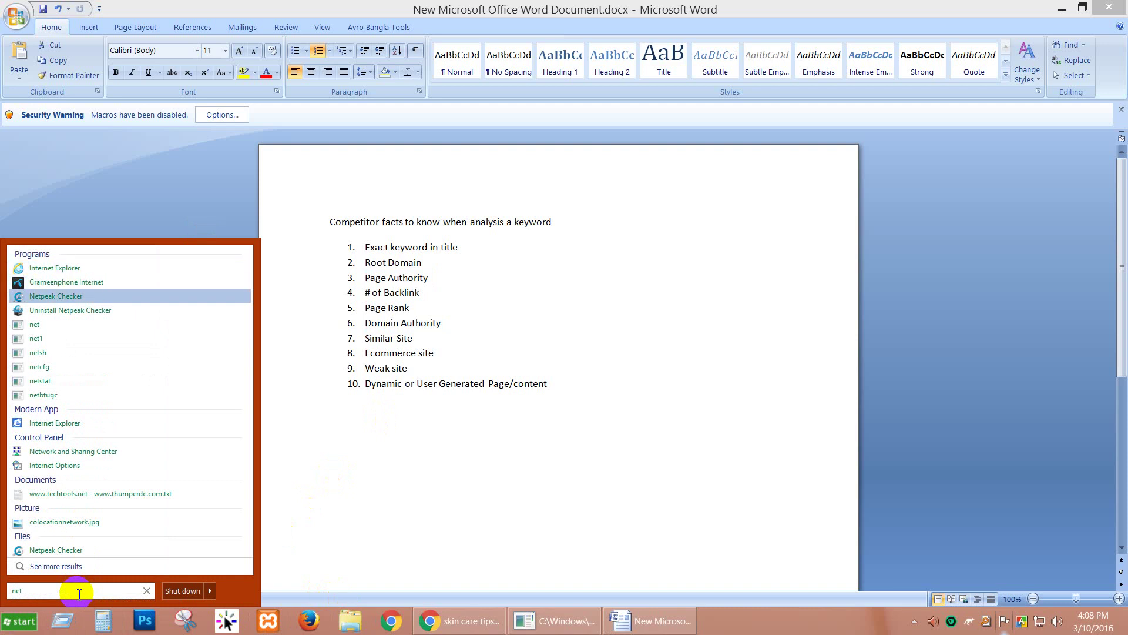
{"action": "left_click", "coordinate": [29, 627]}
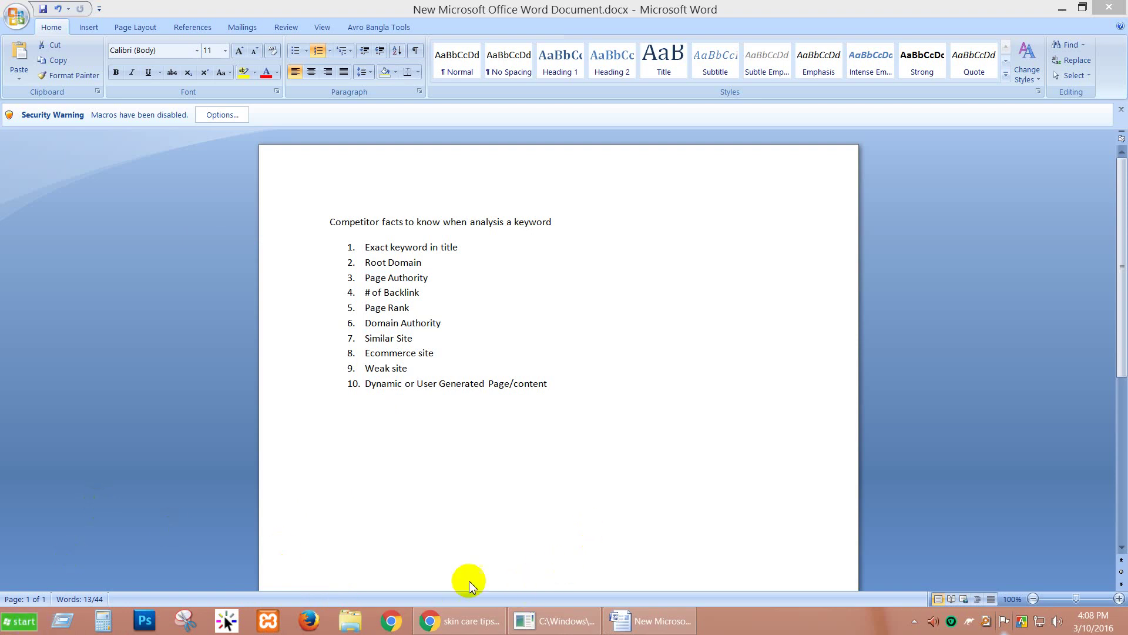
{"action": "left_click", "coordinate": [62, 622]}
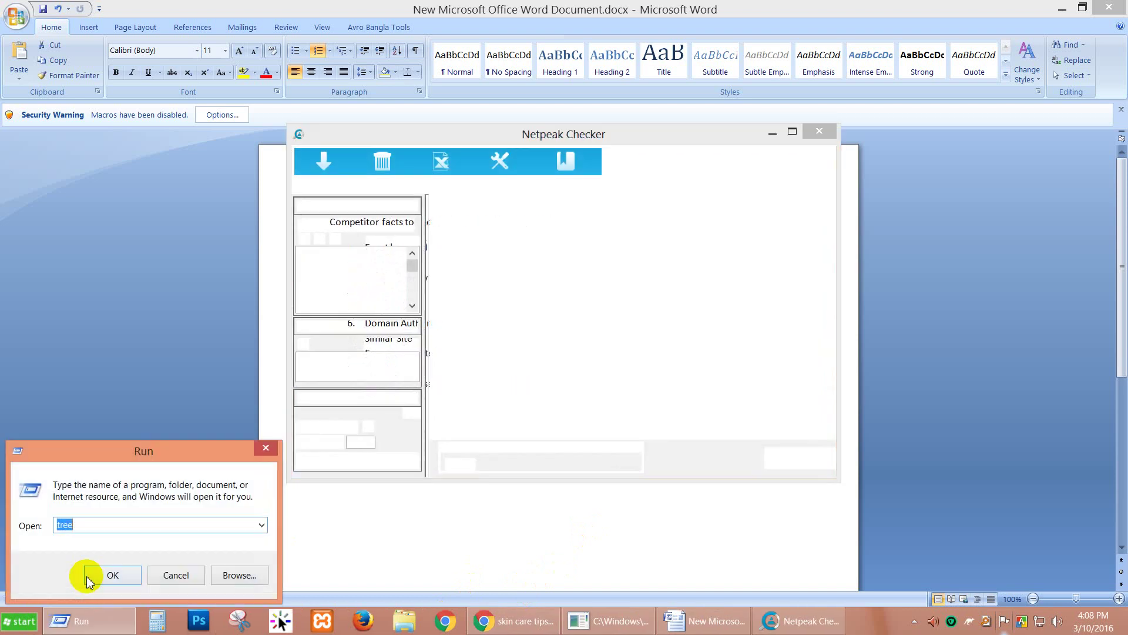
{"action": "left_click", "coordinate": [103, 575]}
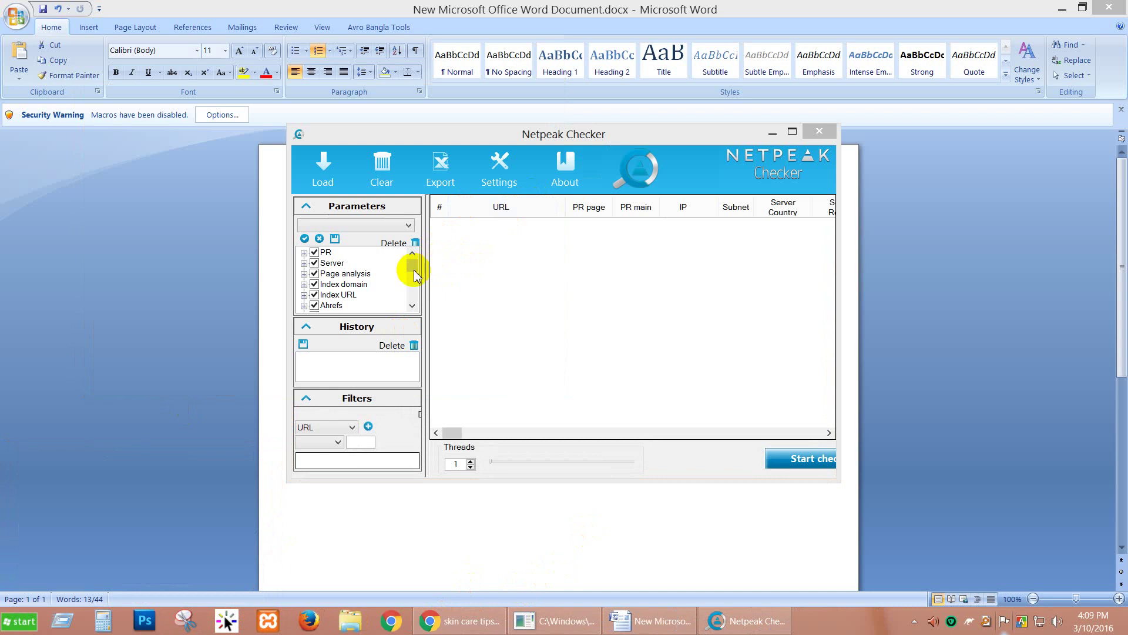
{"action": "mouse_move", "coordinate": [414, 275]}
{"action": "left_mouse_down"}
{"action": "mouse_move", "coordinate": [411, 297]}
{"action": "mouse_move", "coordinate": [417, 265]}
{"action": "left_mouse_up"}
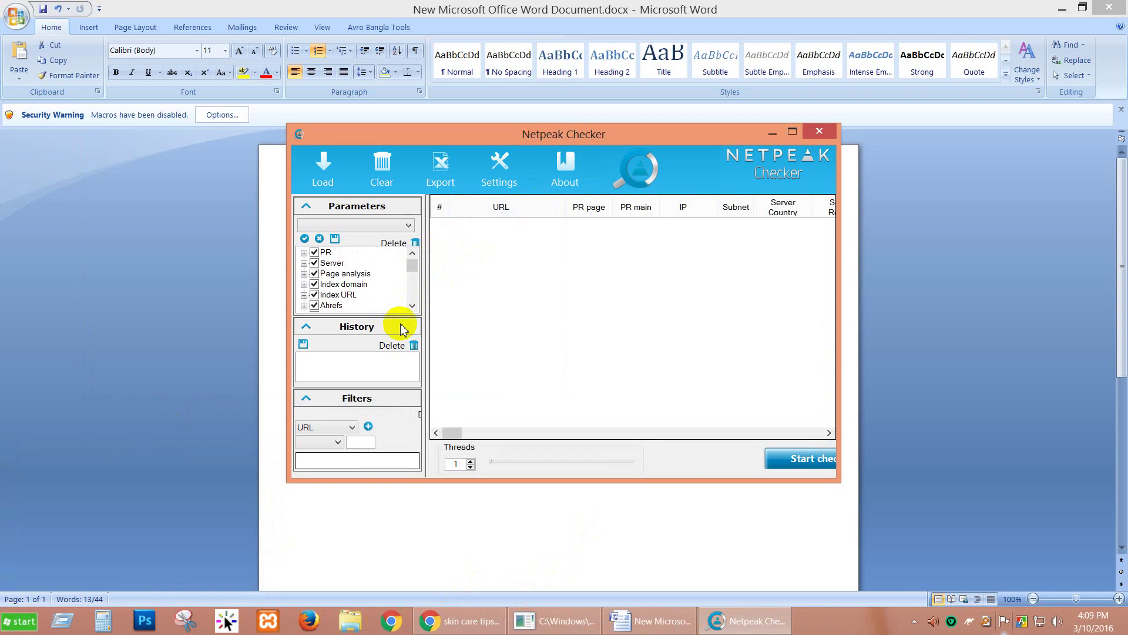
{"action": "left_click_drag", "start_coordinate": [411, 263], "coordinate": [412, 303]}
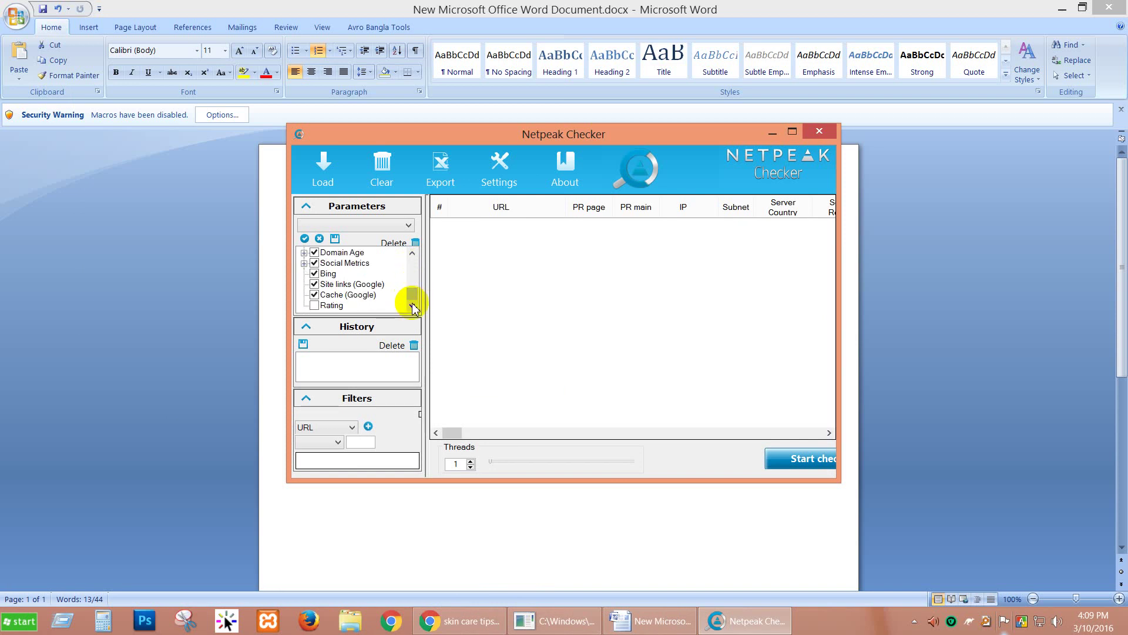
{"action": "left_click_drag", "start_coordinate": [411, 302], "coordinate": [414, 266]}
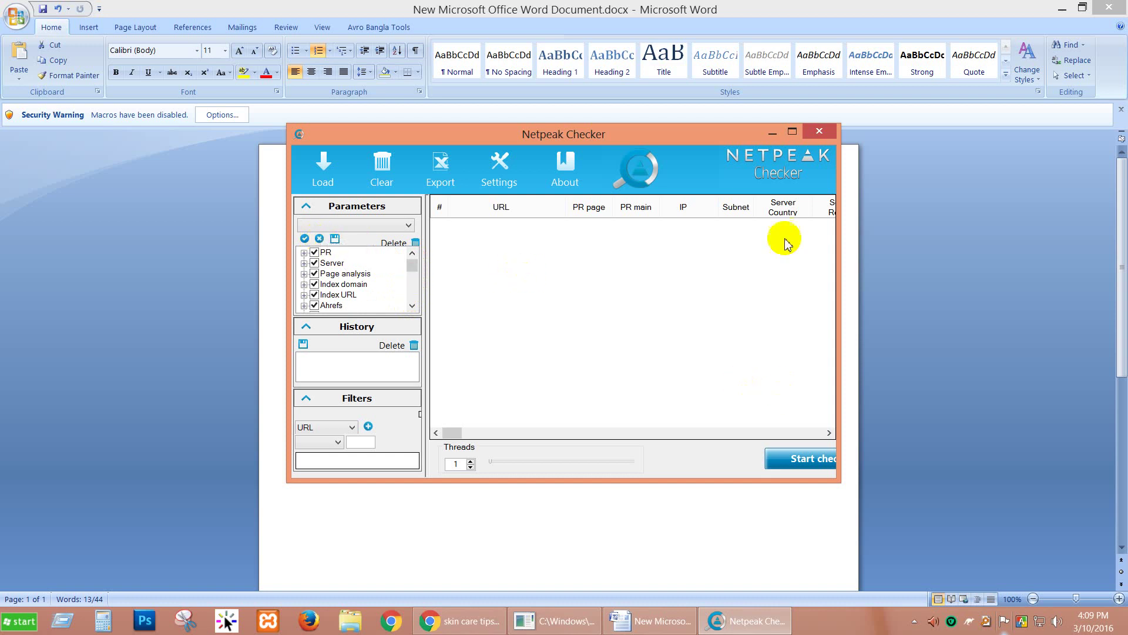
{"action": "left_click", "coordinate": [792, 131]}
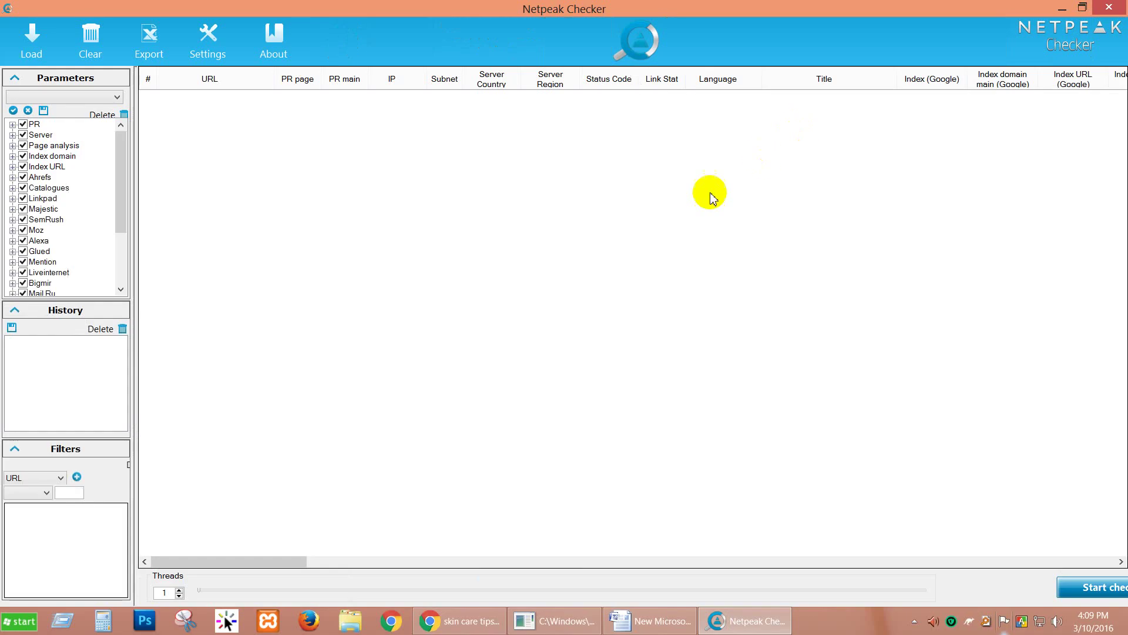
Step: Flip through the Glamour, Elle, Prevention, Mayo Clinic, Paula's Choice, Health.com and Allure tabs, then return to Netpeak
{"action": "left_click", "coordinate": [458, 624]}
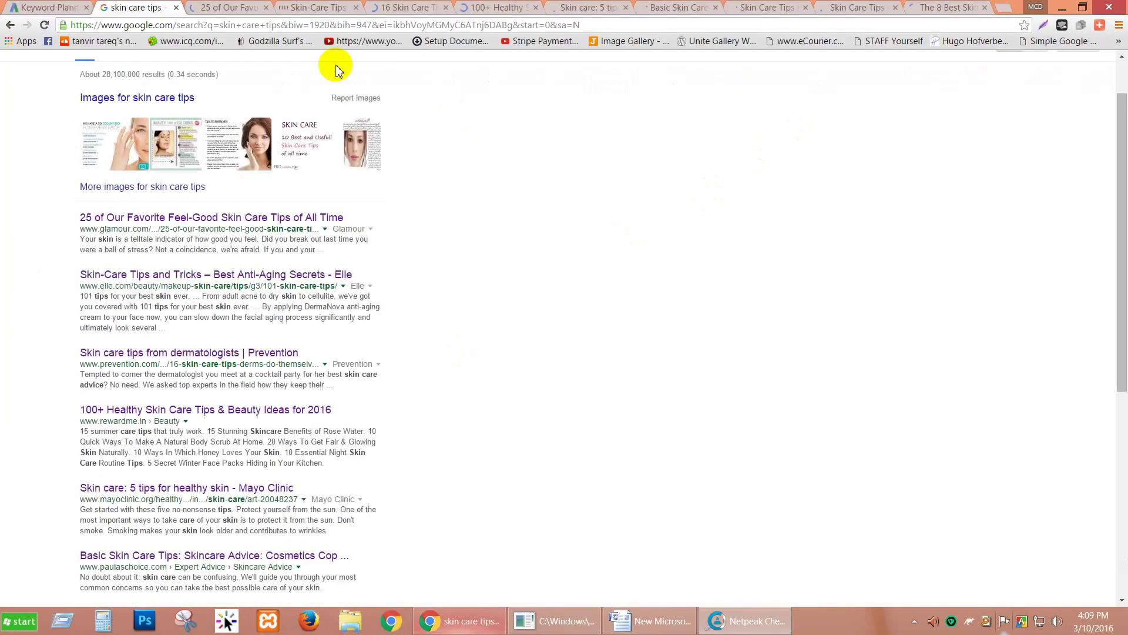
{"action": "left_click", "coordinate": [255, 8]}
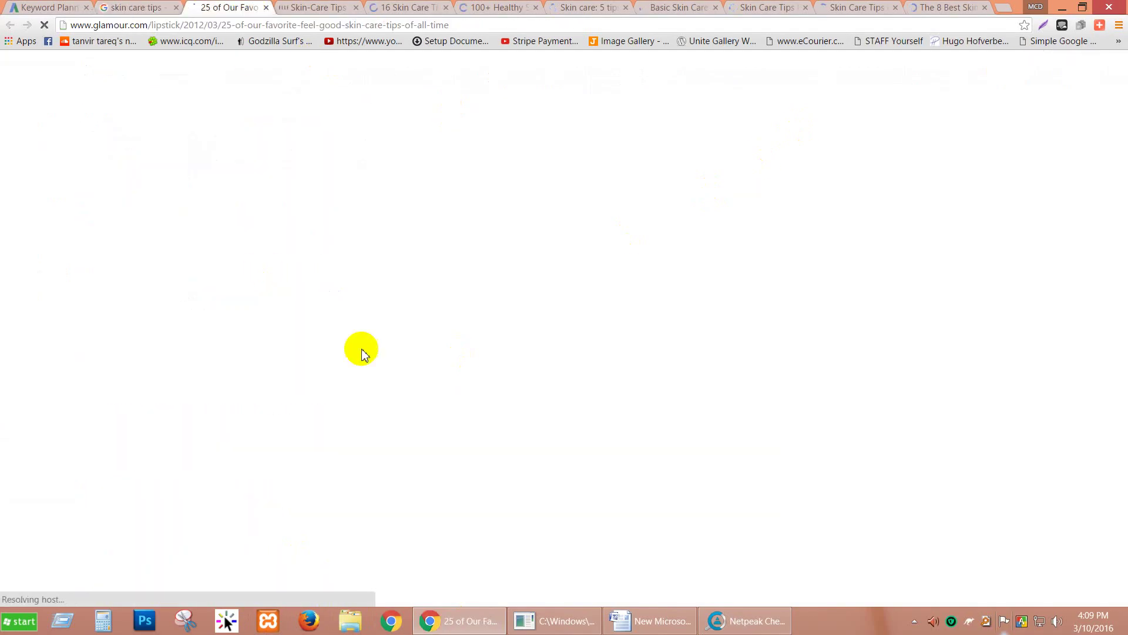
{"action": "left_click", "coordinate": [282, 9]}
{"action": "left_click", "coordinate": [397, 8]}
{"action": "left_click", "coordinate": [496, 8]}
{"action": "left_click", "coordinate": [594, 8]}
{"action": "left_click", "coordinate": [670, 7]}
{"action": "left_click", "coordinate": [791, 7]}
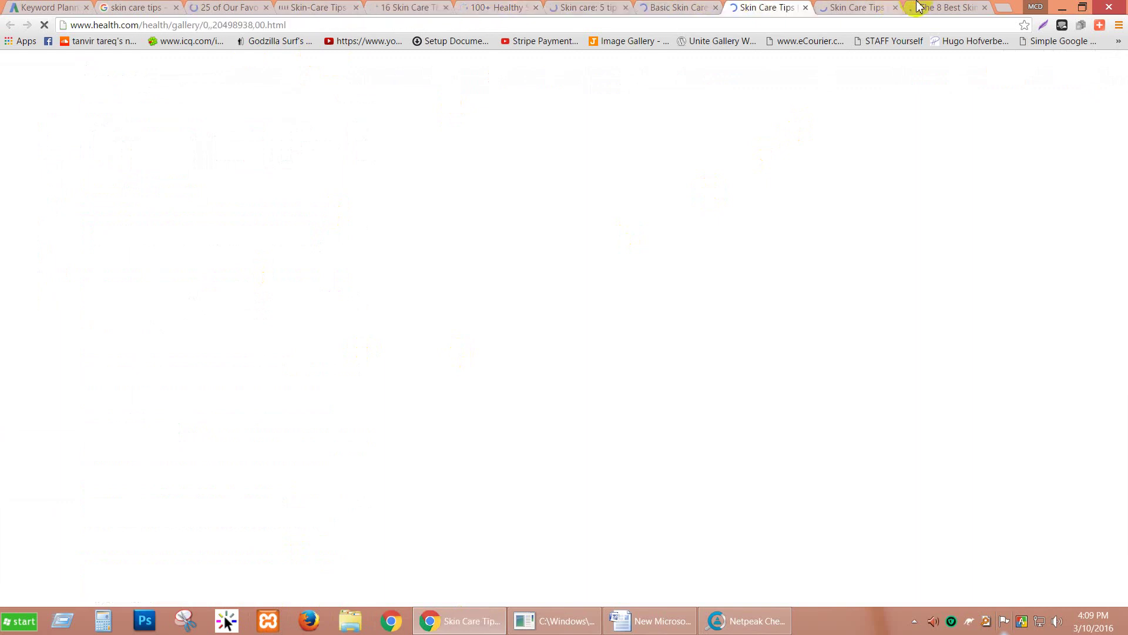
{"action": "left_click", "coordinate": [859, 7]}
{"action": "left_click", "coordinate": [926, 7]}
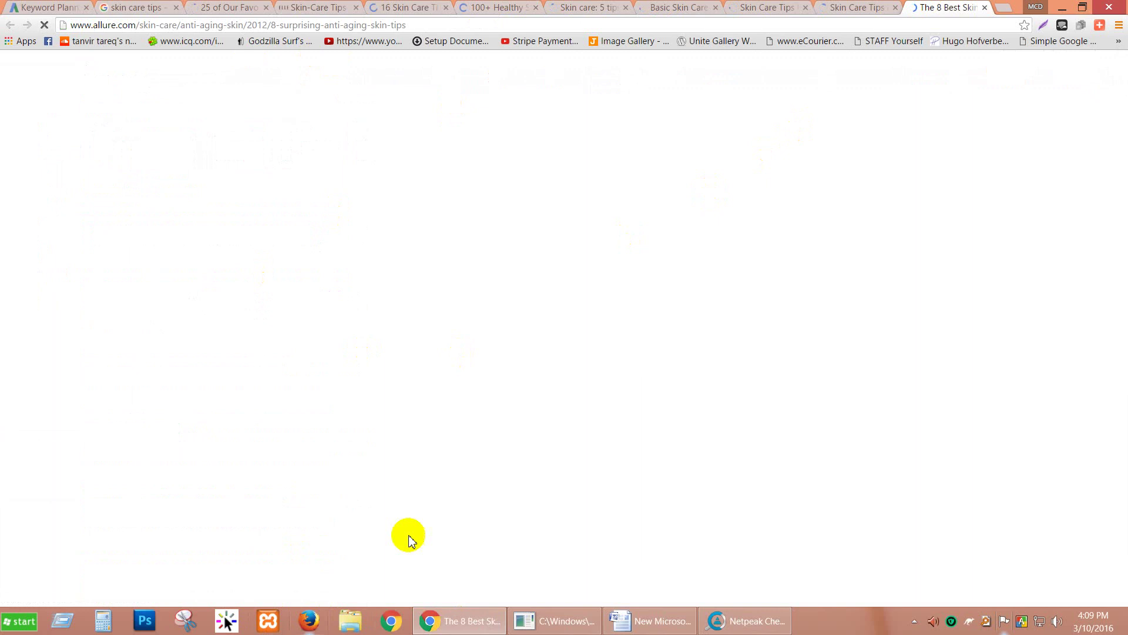
{"action": "left_click", "coordinate": [719, 621]}
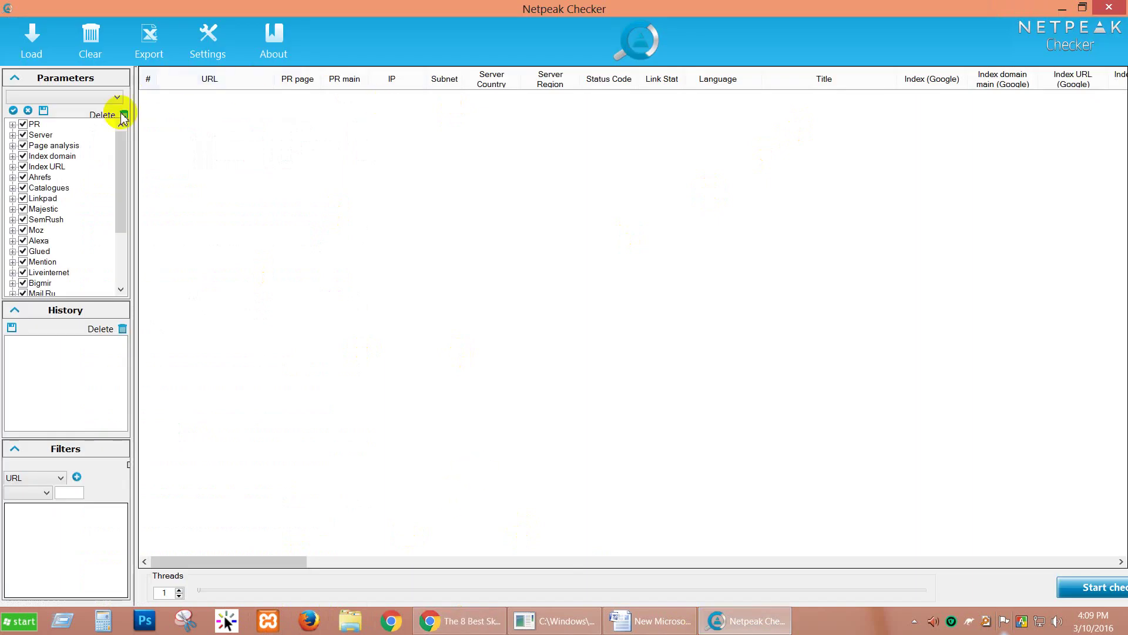
Step: Untick all Netpeak Checker parameters, then enable only PR and the Moz group
{"action": "left_click", "coordinate": [28, 110]}
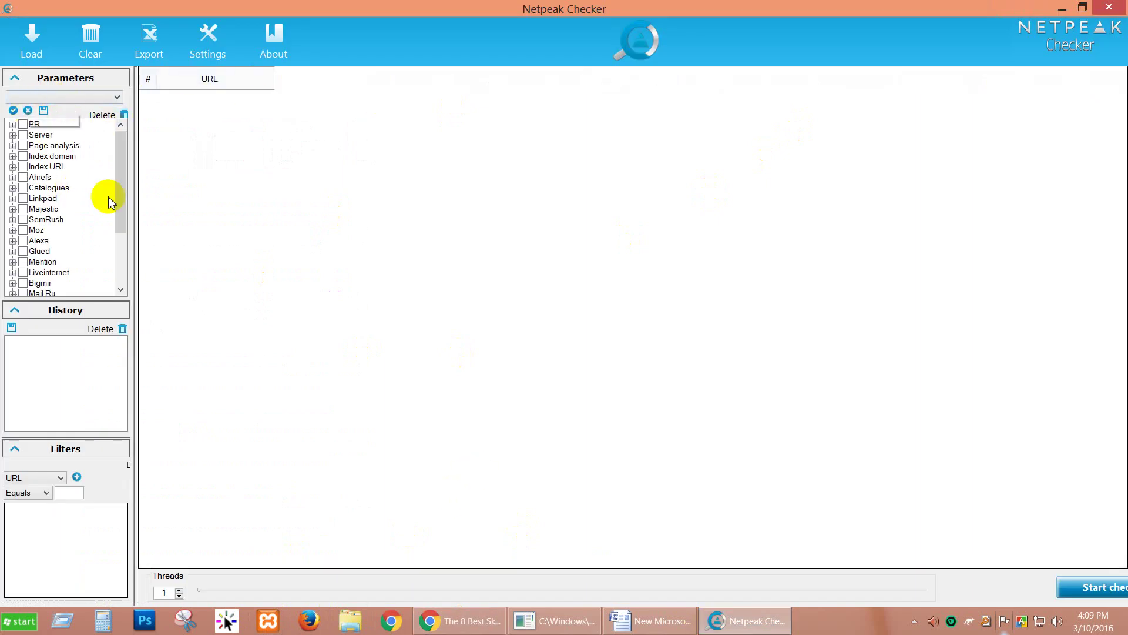
{"action": "left_click", "coordinate": [24, 125]}
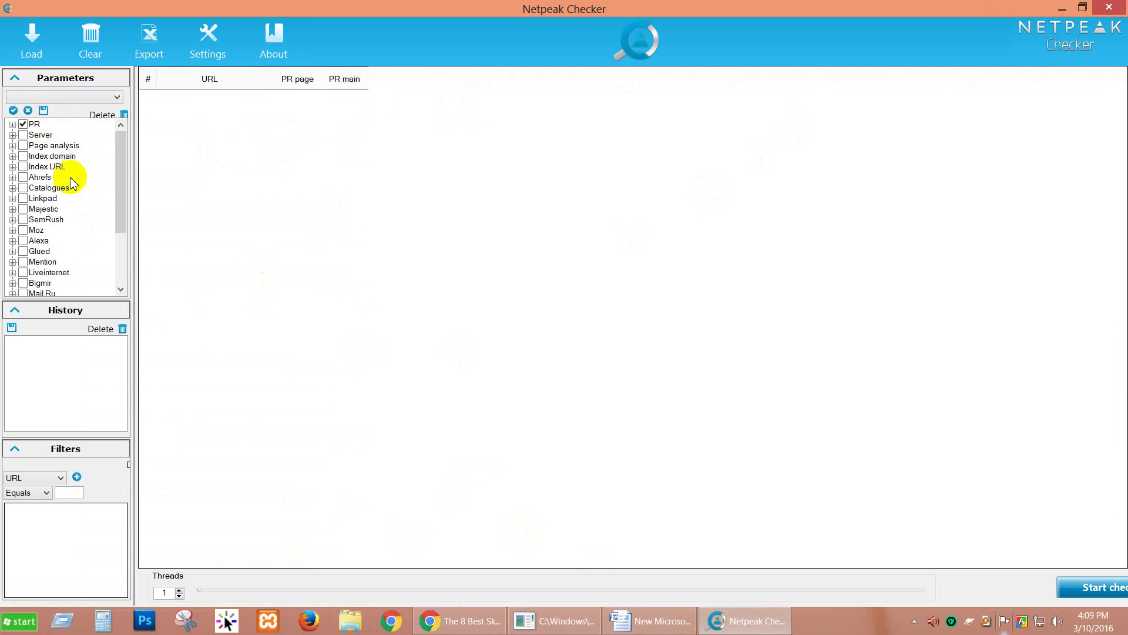
{"action": "left_click", "coordinate": [23, 230]}
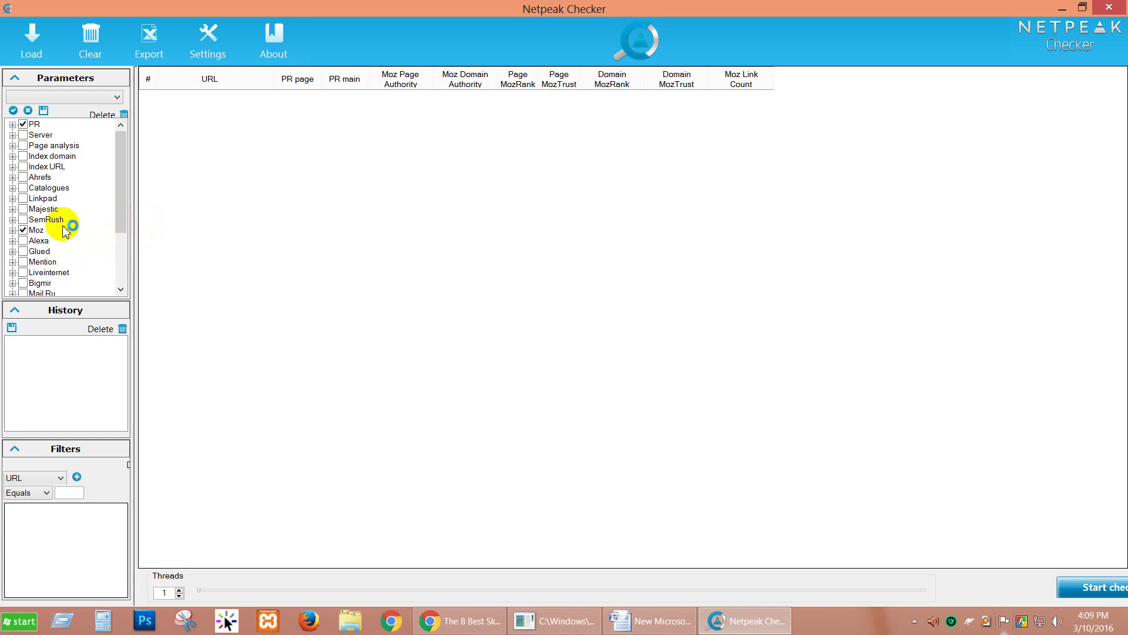
{"action": "left_click", "coordinate": [12, 230]}
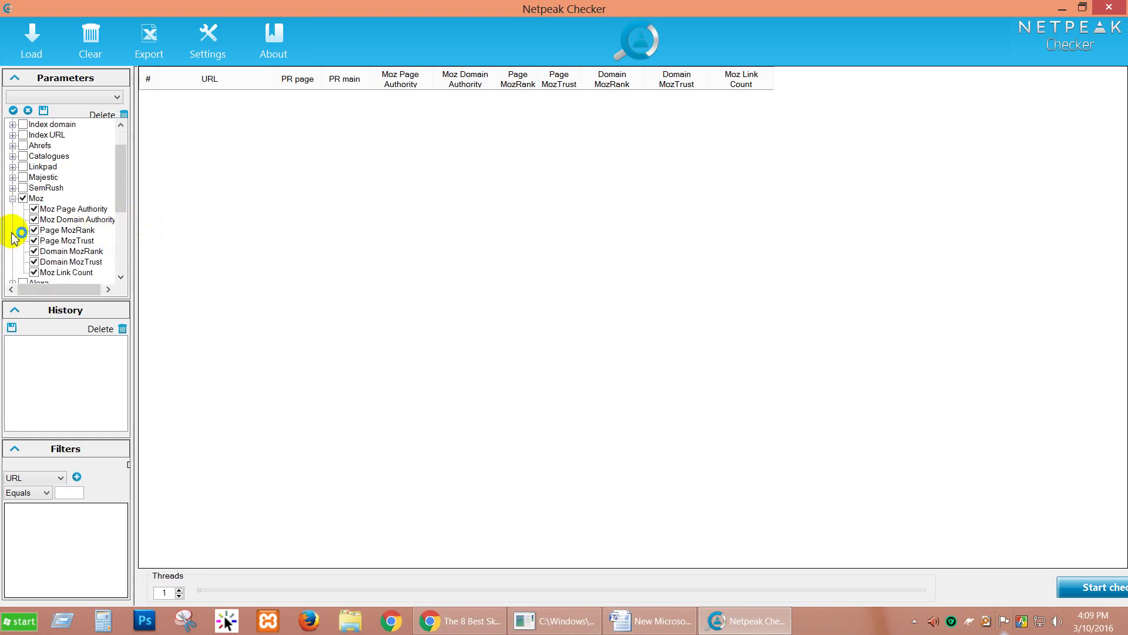
{"action": "scroll", "coordinate": [23, 223], "scroll_direction": "down", "scroll_amount": 2}
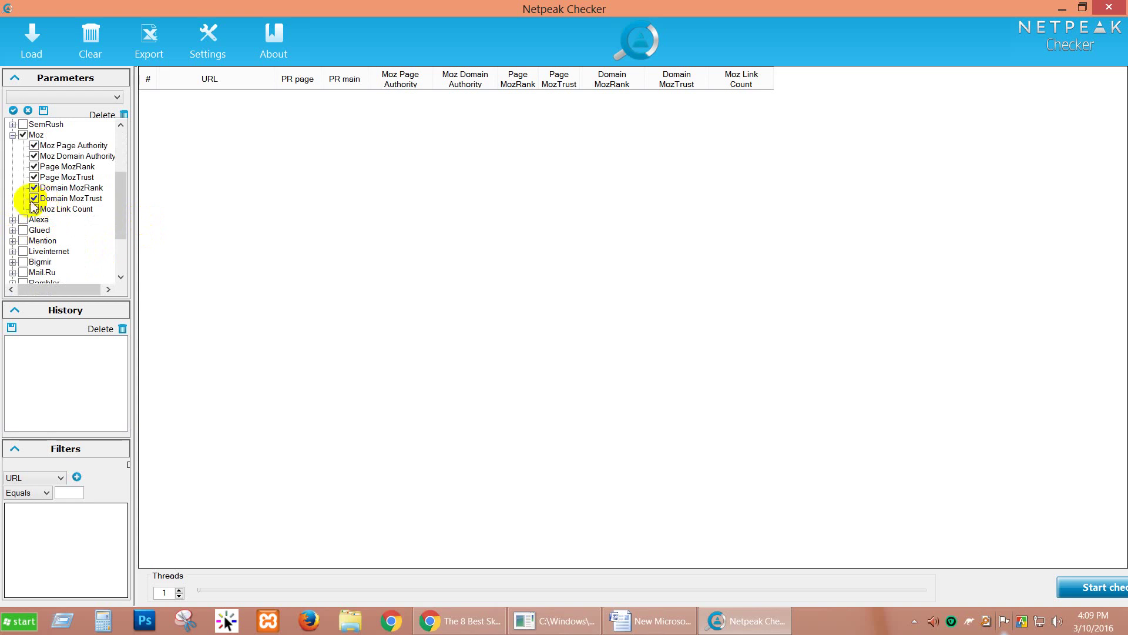
Step: Drop Domain/Page MozTrust and MozRank, keeping Page Authority, Domain Authority and Link Count
{"action": "left_click", "coordinate": [34, 199]}
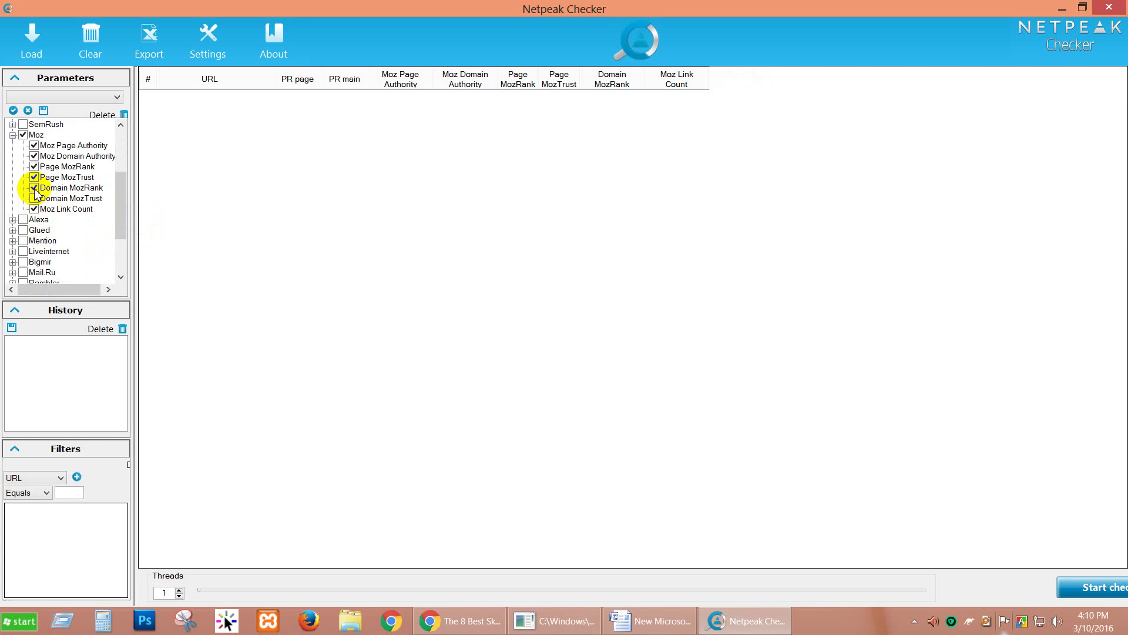
{"action": "left_click", "coordinate": [34, 188]}
{"action": "left_click", "coordinate": [34, 177]}
{"action": "left_click", "coordinate": [34, 167]}
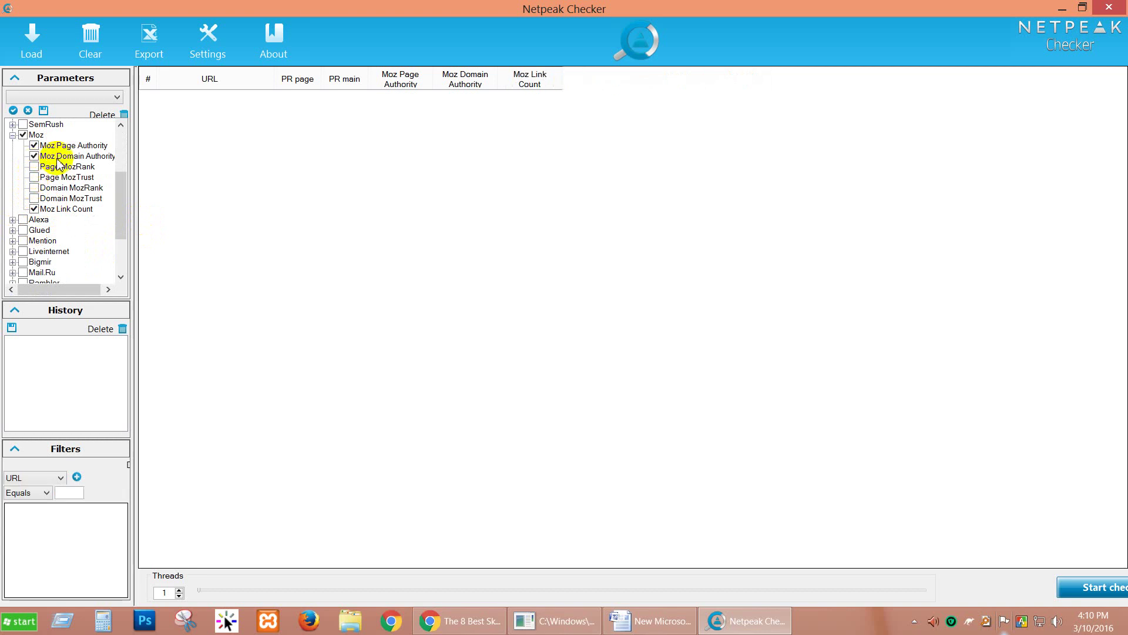
{"action": "left_click", "coordinate": [12, 134]}
{"action": "scroll", "coordinate": [70, 226], "scroll_direction": "up", "scroll_amount": 3}
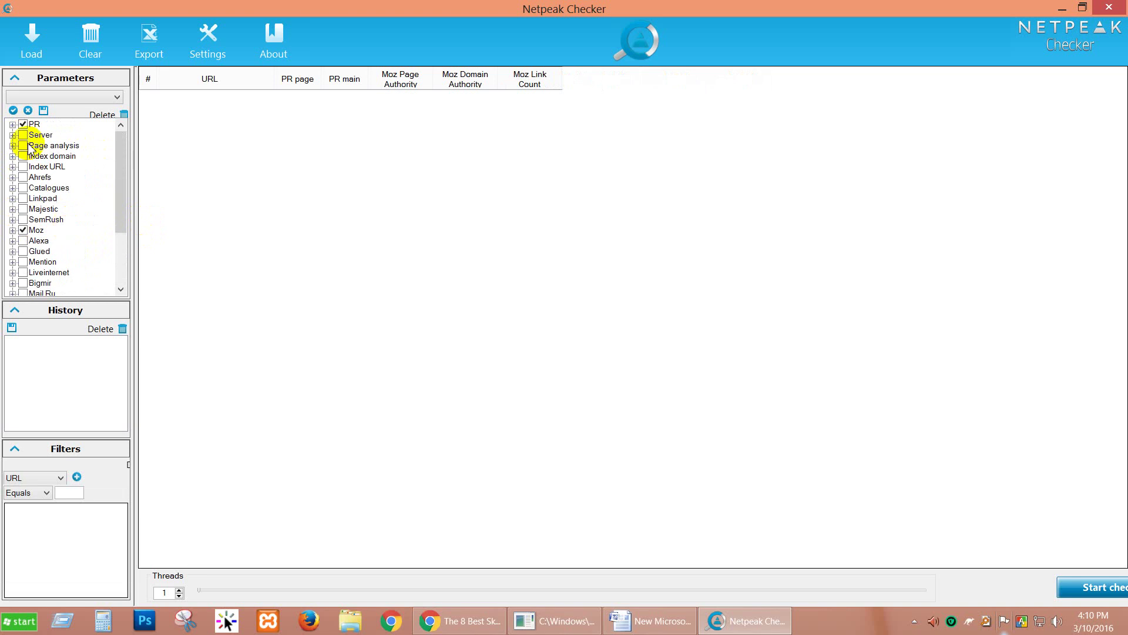
{"action": "scroll", "coordinate": [94, 230], "scroll_direction": "down", "scroll_amount": 3}
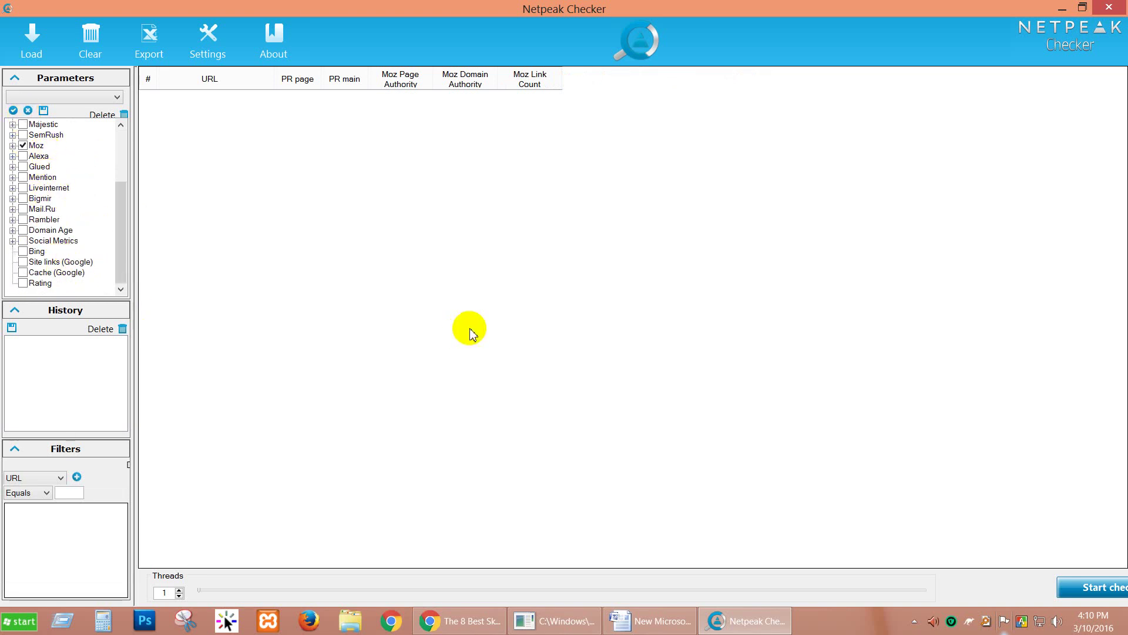
{"action": "left_click", "coordinate": [455, 620]}
Step: Dismiss the newsletter popup and read through the dermatologist's skin care tips page
{"action": "left_click", "coordinate": [730, 262]}
{"action": "left_click", "coordinate": [729, 262]}
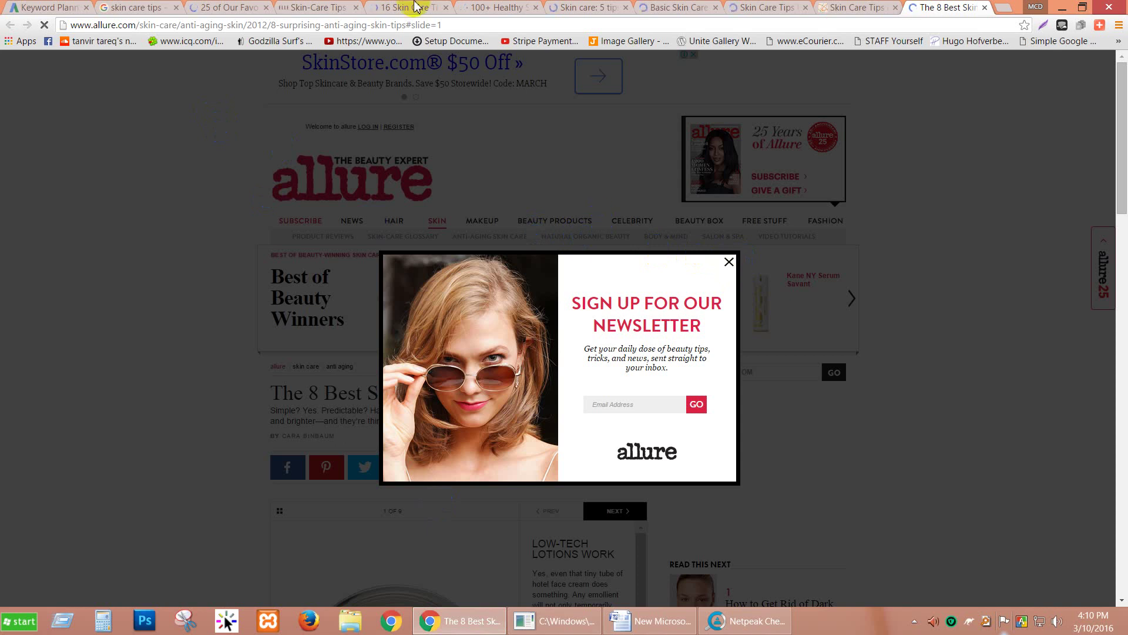
{"action": "left_click", "coordinate": [840, 6]}
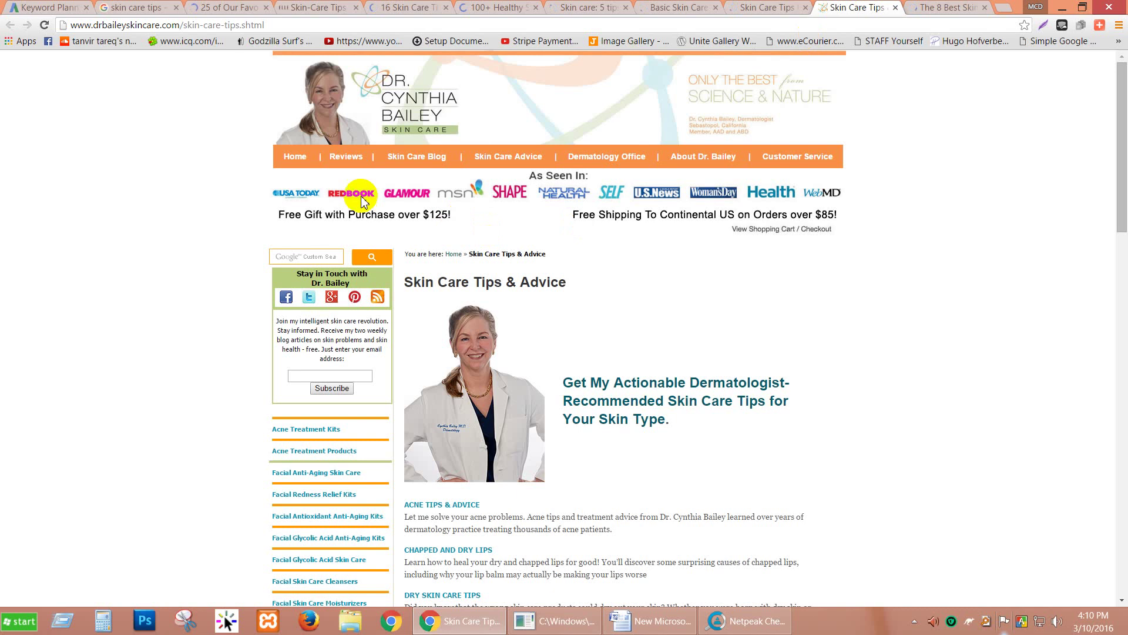
{"action": "scroll", "coordinate": [222, 177], "scroll_direction": "down", "scroll_amount": 14}
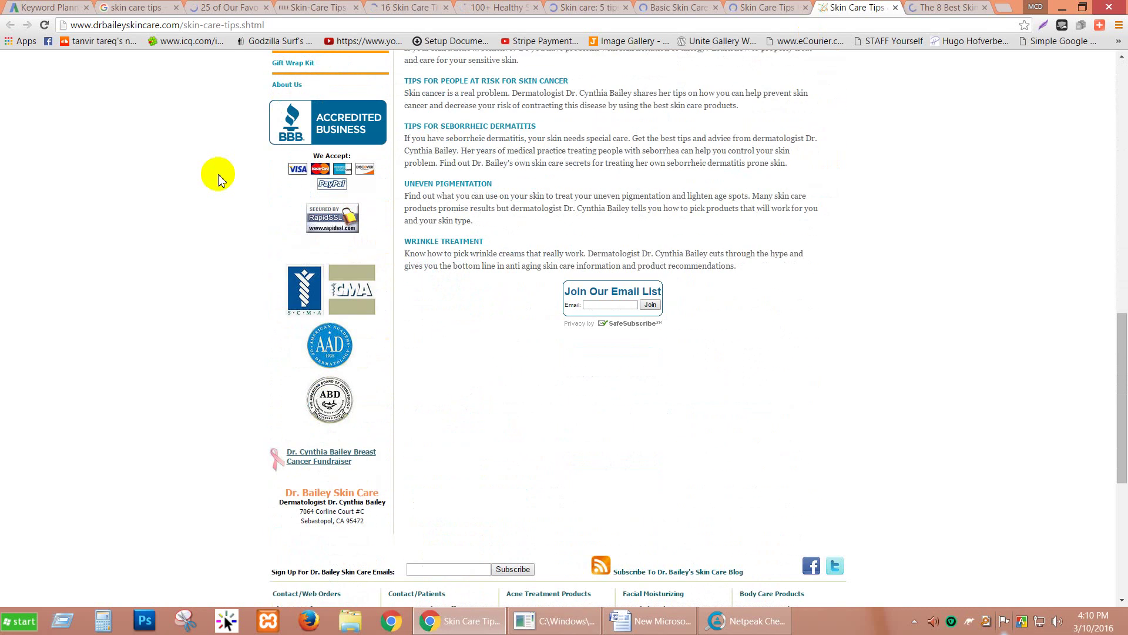
{"action": "scroll", "coordinate": [217, 176], "scroll_direction": "down", "scroll_amount": 5}
{"action": "scroll", "coordinate": [218, 176], "scroll_direction": "up", "scroll_amount": 7}
{"action": "scroll", "coordinate": [217, 176], "scroll_direction": "down", "scroll_amount": 8}
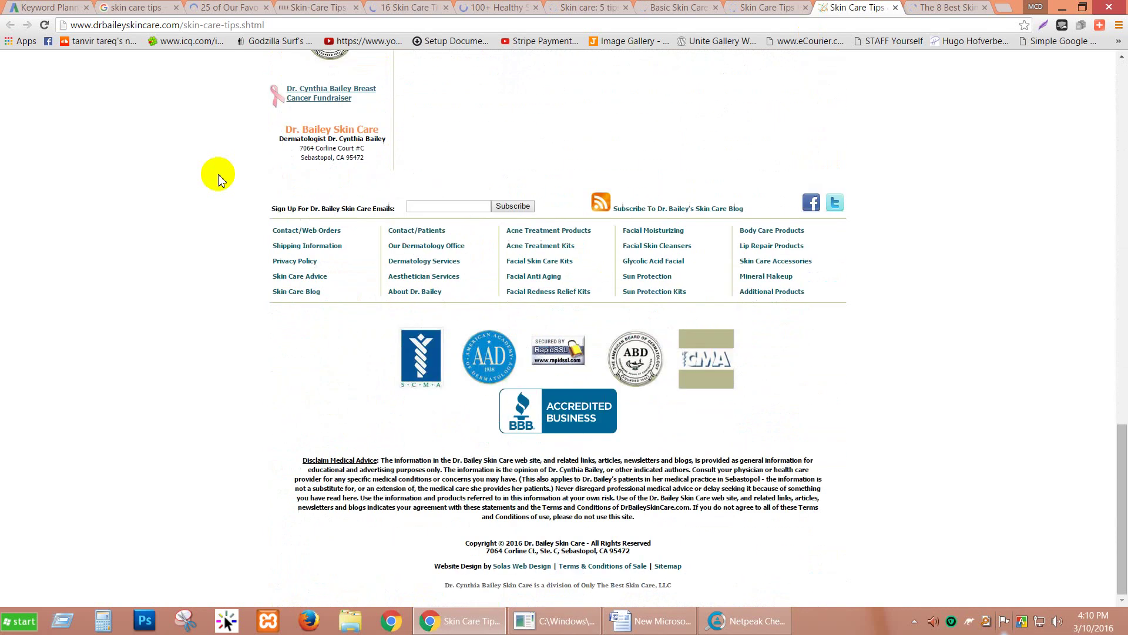
{"action": "scroll", "coordinate": [218, 179], "scroll_direction": "up", "scroll_amount": 18}
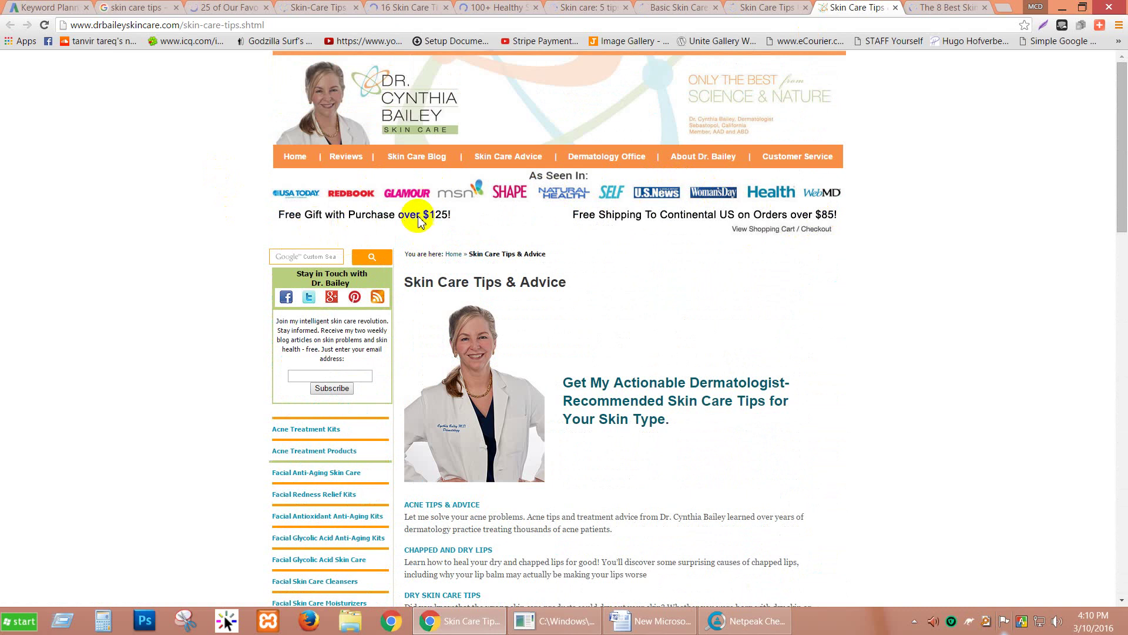
Step: Step back through the Health.com, Mayo Clinic, Prevention, Elle and Glamour tabs to the Google results
{"action": "left_click", "coordinate": [773, 7]}
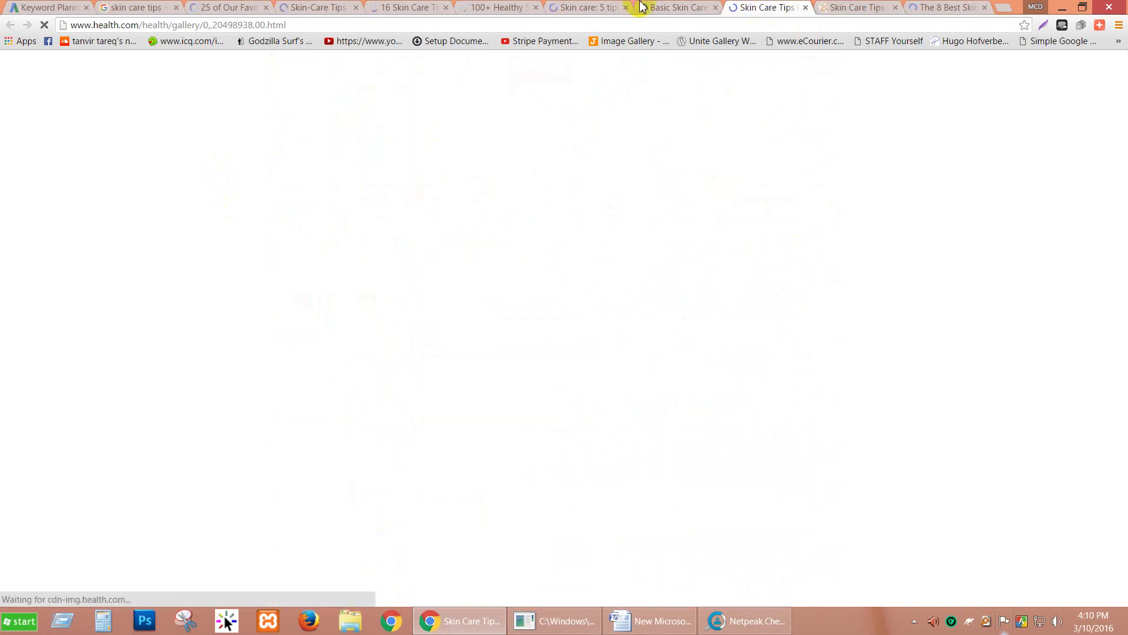
{"action": "left_click", "coordinate": [682, 7]}
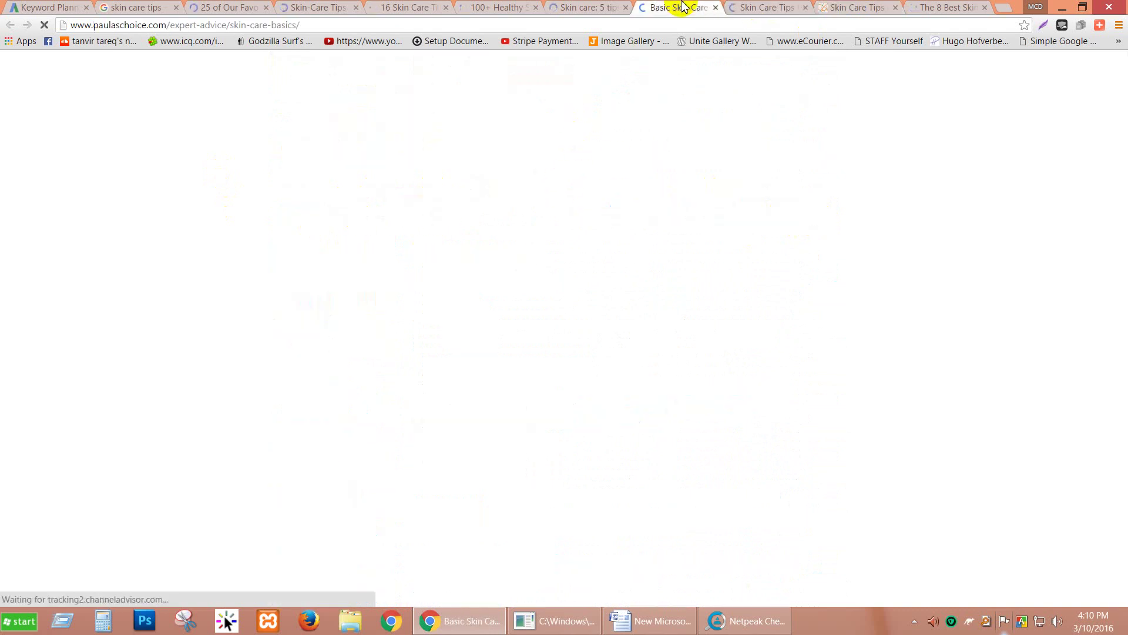
{"action": "left_click", "coordinate": [588, 7]}
{"action": "left_click", "coordinate": [513, 7]}
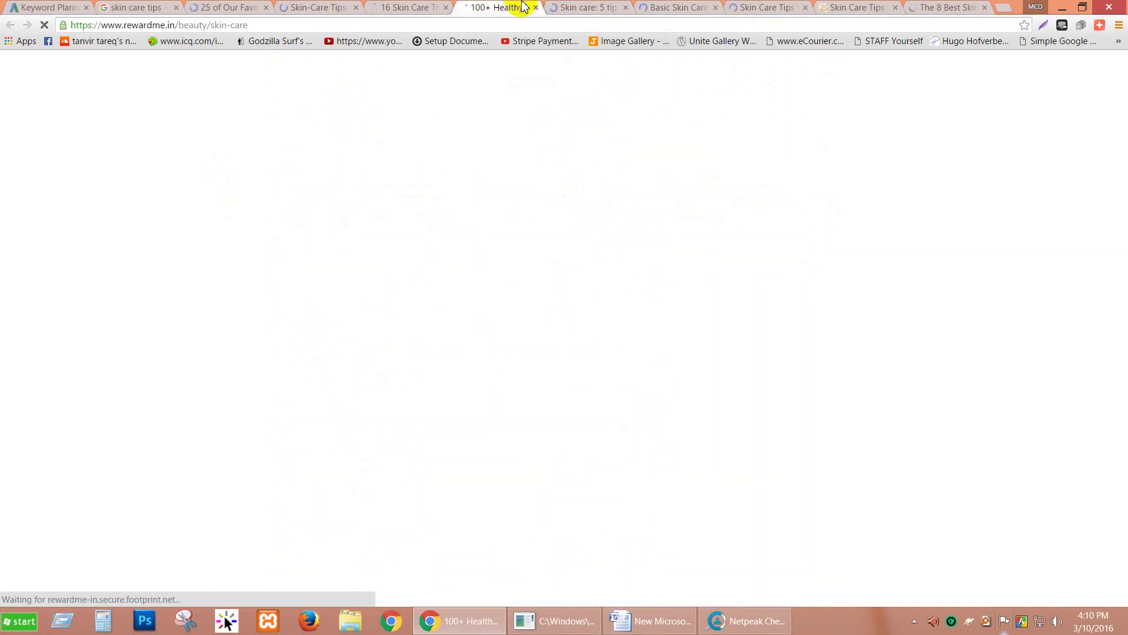
{"action": "left_click", "coordinate": [406, 8]}
{"action": "left_click", "coordinate": [315, 7]}
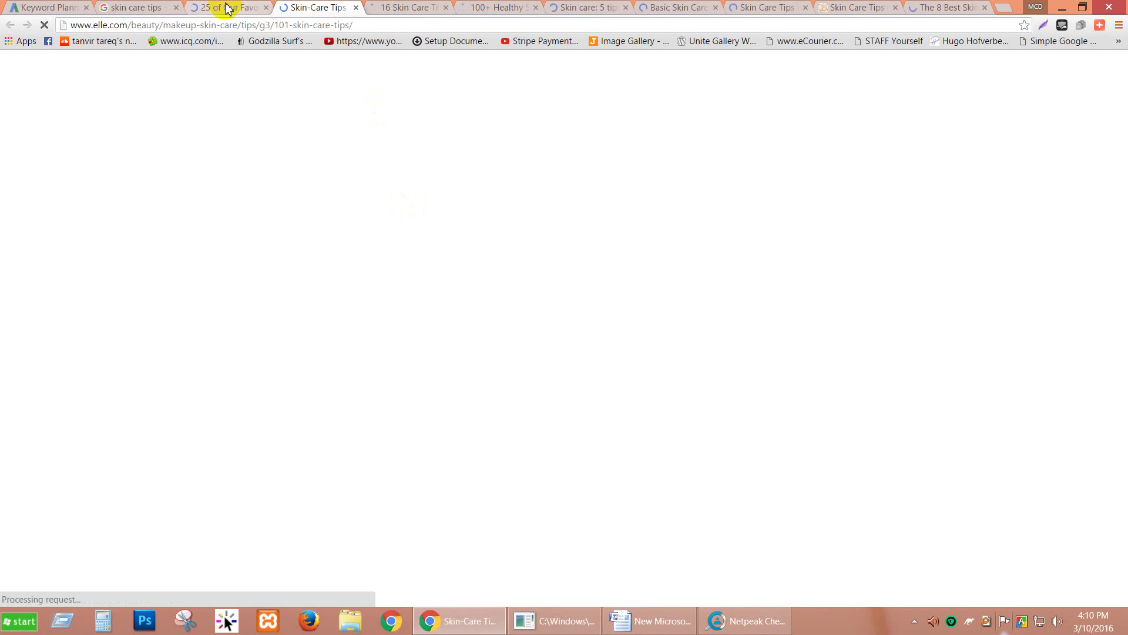
{"action": "left_click", "coordinate": [224, 7]}
{"action": "left_click", "coordinate": [128, 7]}
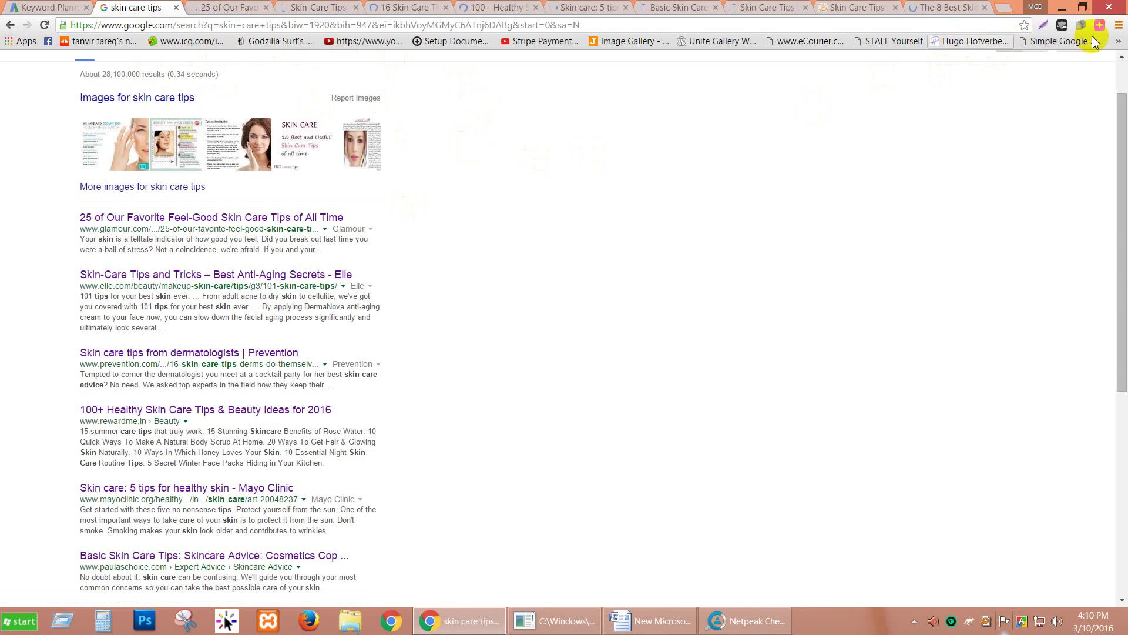
Step: Copy the Simple Google plain link listing, then minimise Chrome, Netpeak Checker and Word to the desktop
{"action": "left_click", "coordinate": [1068, 42]}
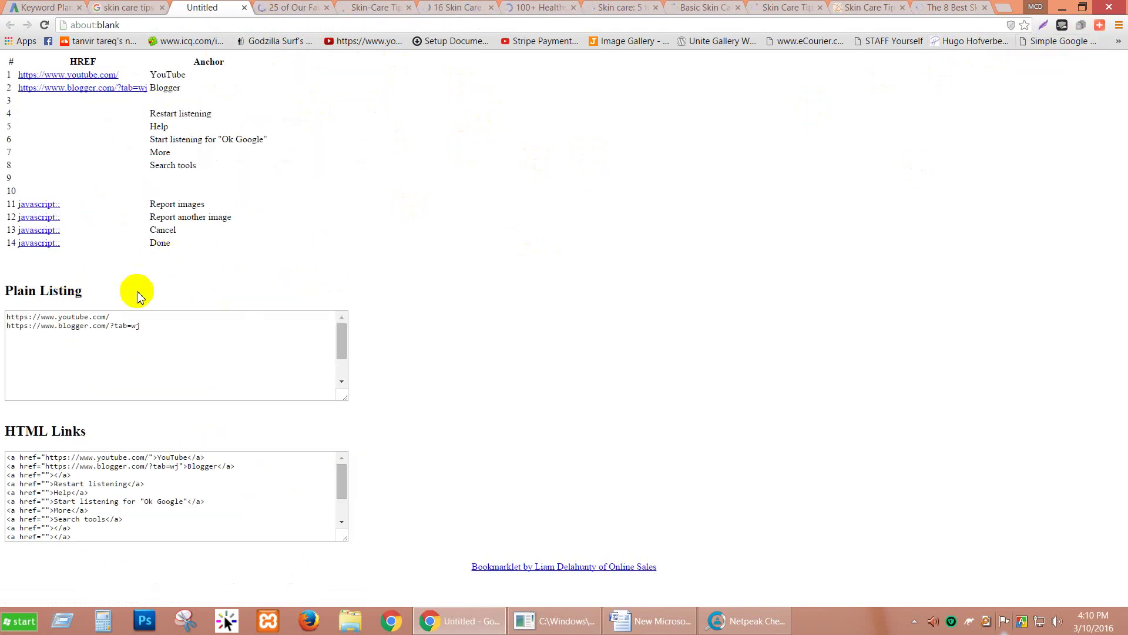
{"action": "left_click", "coordinate": [70, 343]}
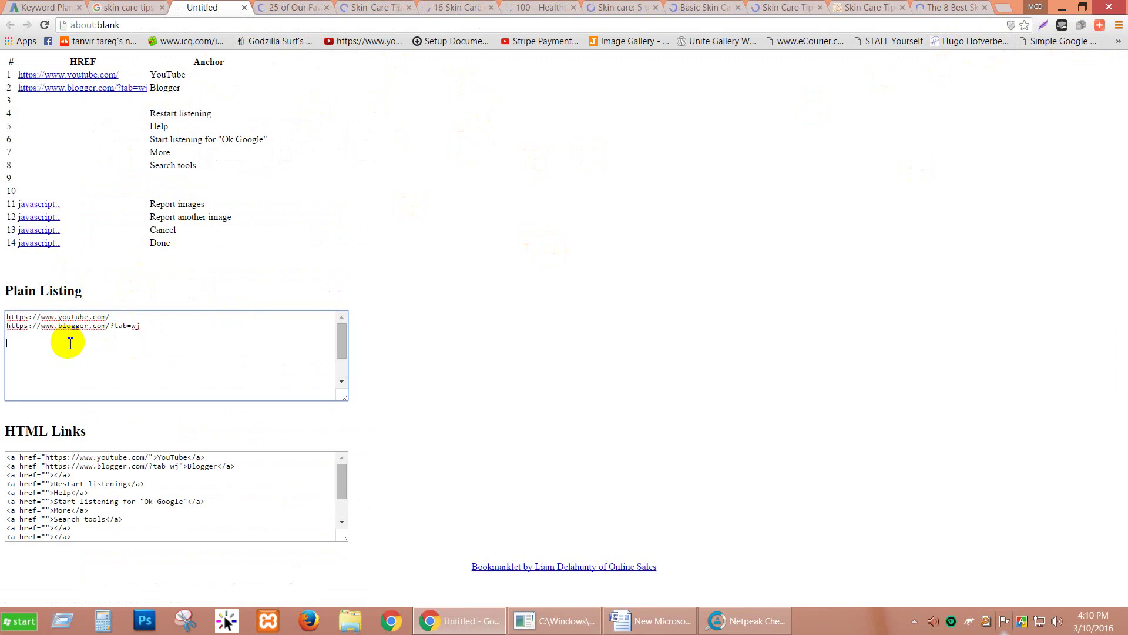
{"action": "key", "text": "ctrl+a"}
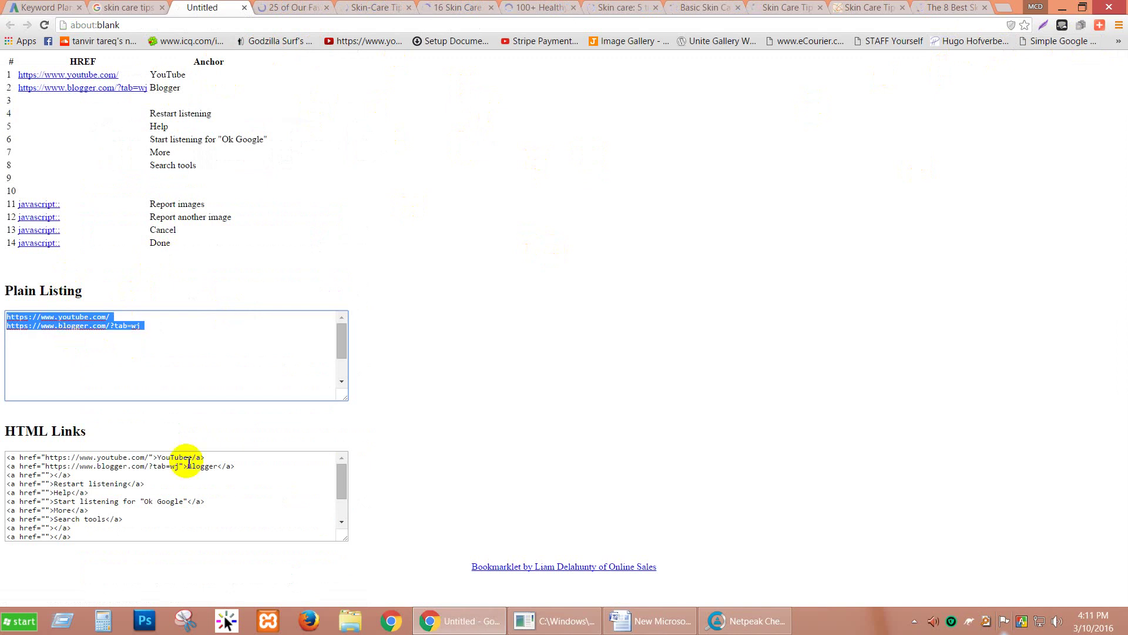
{"action": "left_click", "coordinate": [1061, 8]}
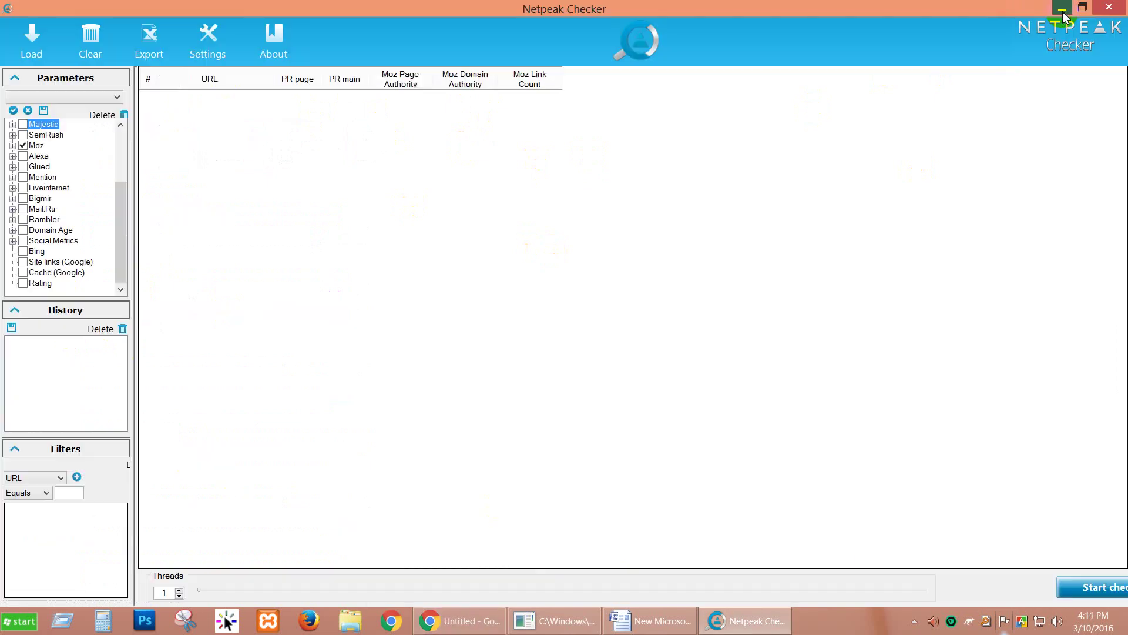
{"action": "left_click", "coordinate": [1062, 8]}
{"action": "left_click", "coordinate": [1061, 9]}
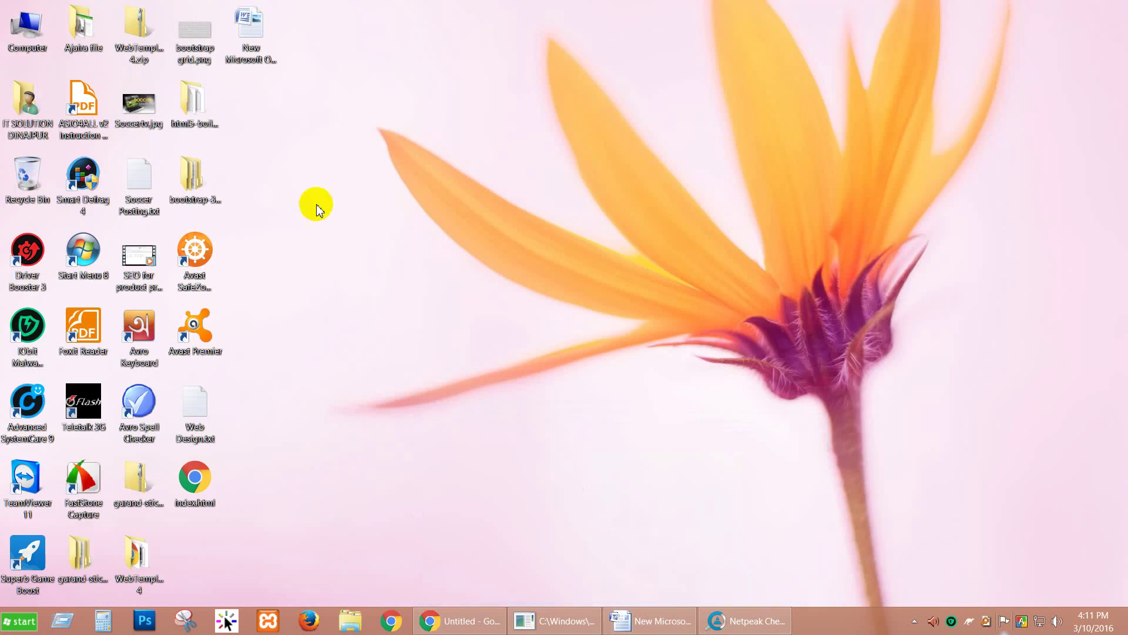
{"action": "right_click", "coordinate": [312, 201]}
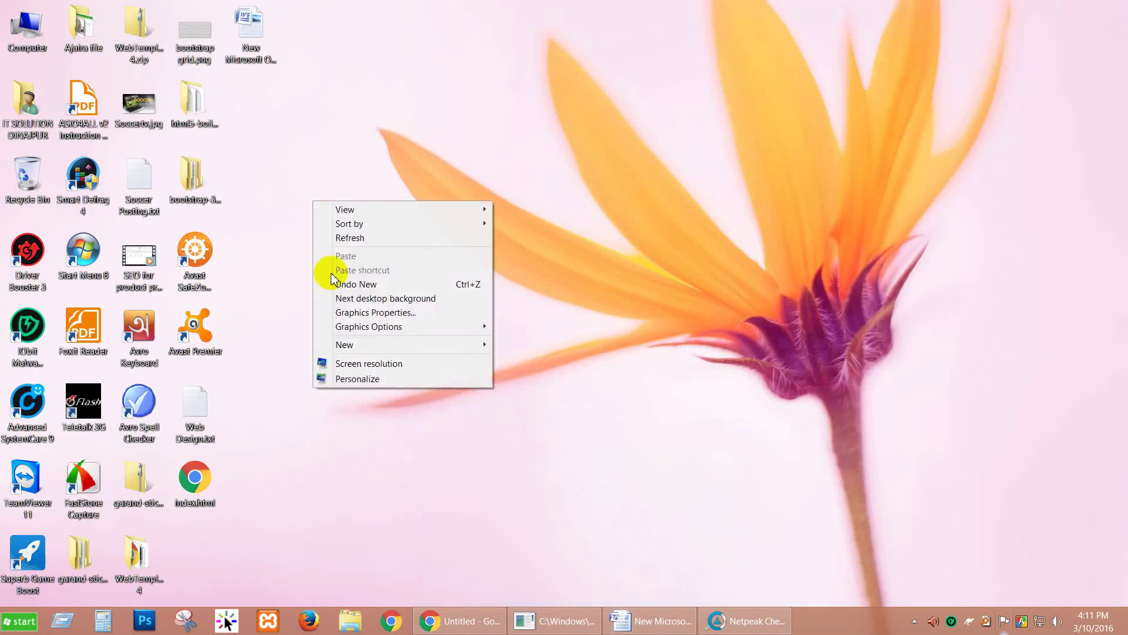
Step: Paste the copied links into a new desktop 'New Text Document.txt', then return to Chrome's link listing
{"action": "mouse_move", "coordinate": [373, 345]}
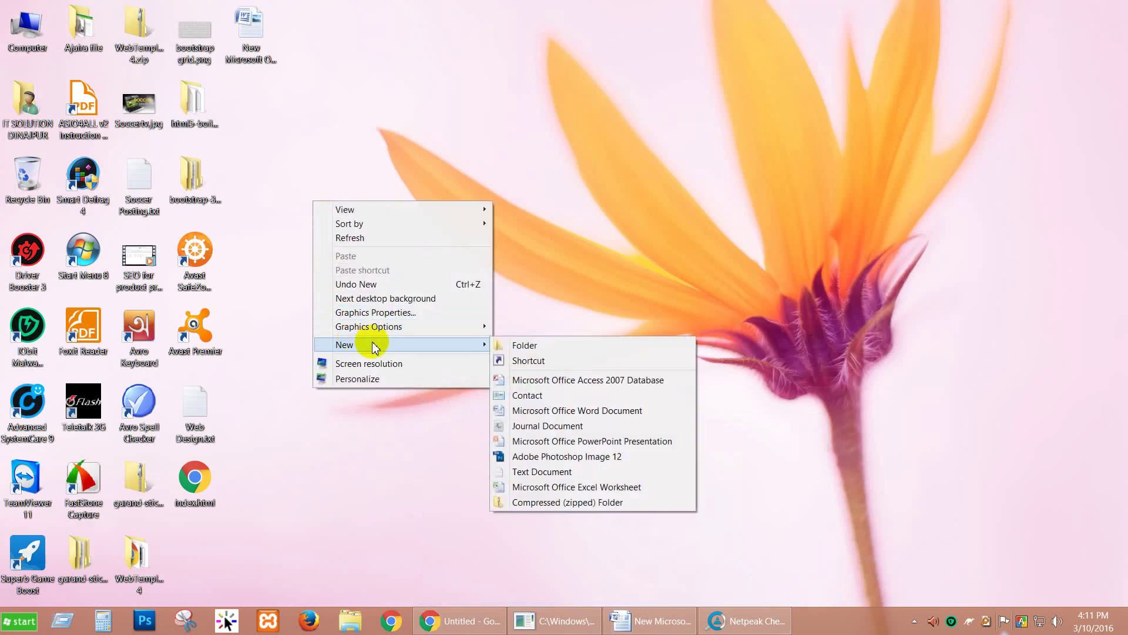
{"action": "left_click", "coordinate": [549, 470]}
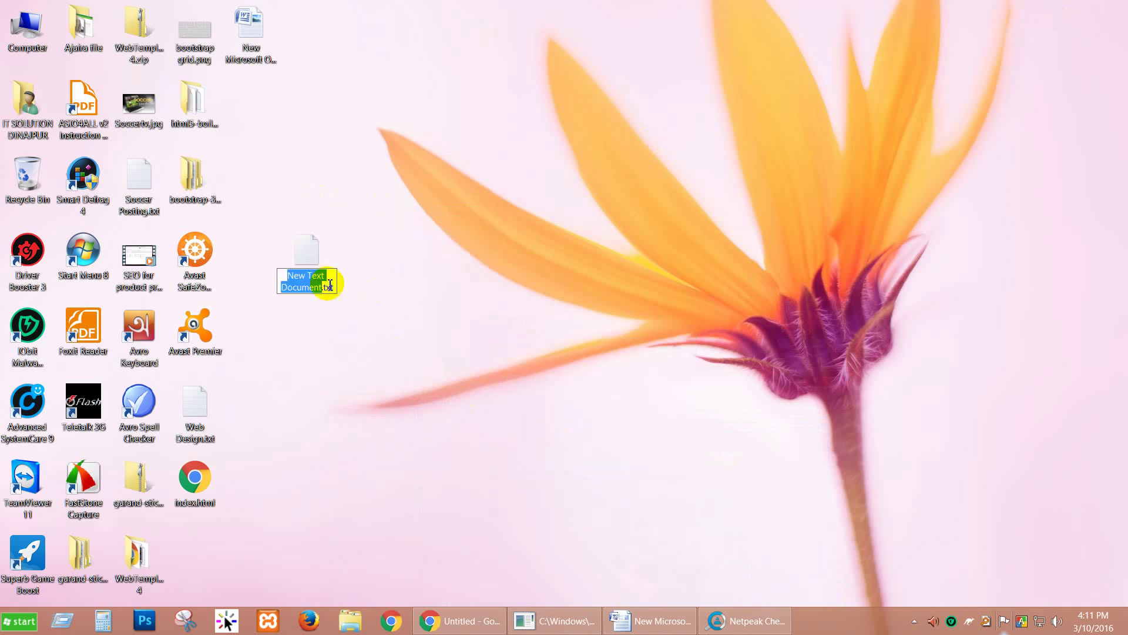
{"action": "left_click", "coordinate": [315, 257]}
{"action": "double_click", "coordinate": [316, 258]}
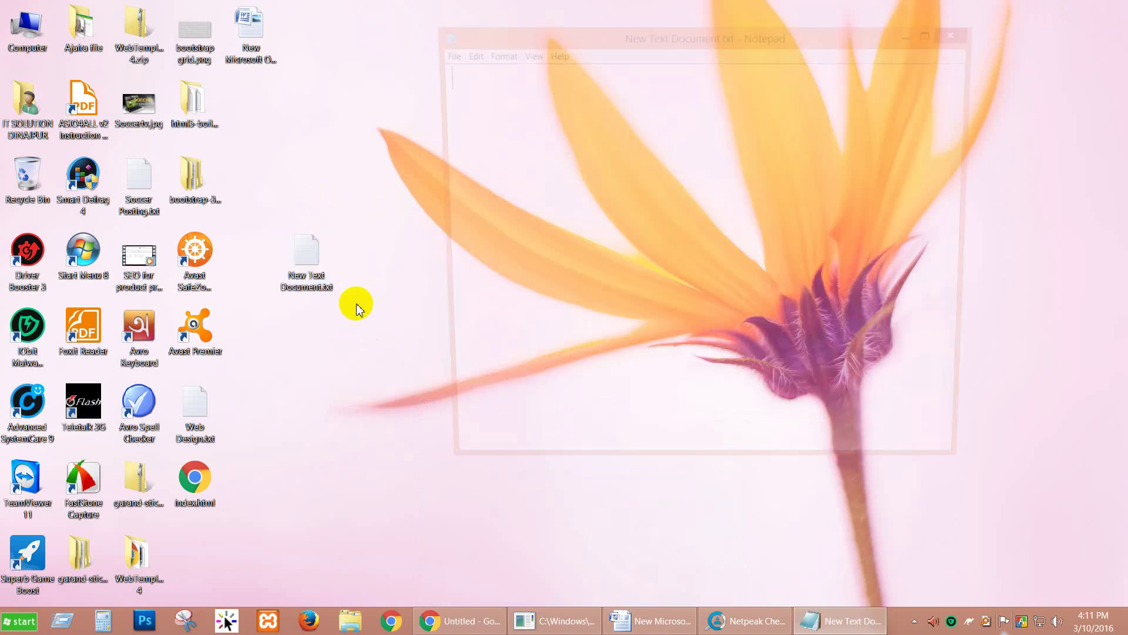
{"action": "type", "text": "https://www.youtube.com/ https://www.blogger.com/?tab=wj         javascript:; javascript:; javascript:; javascript:;"}
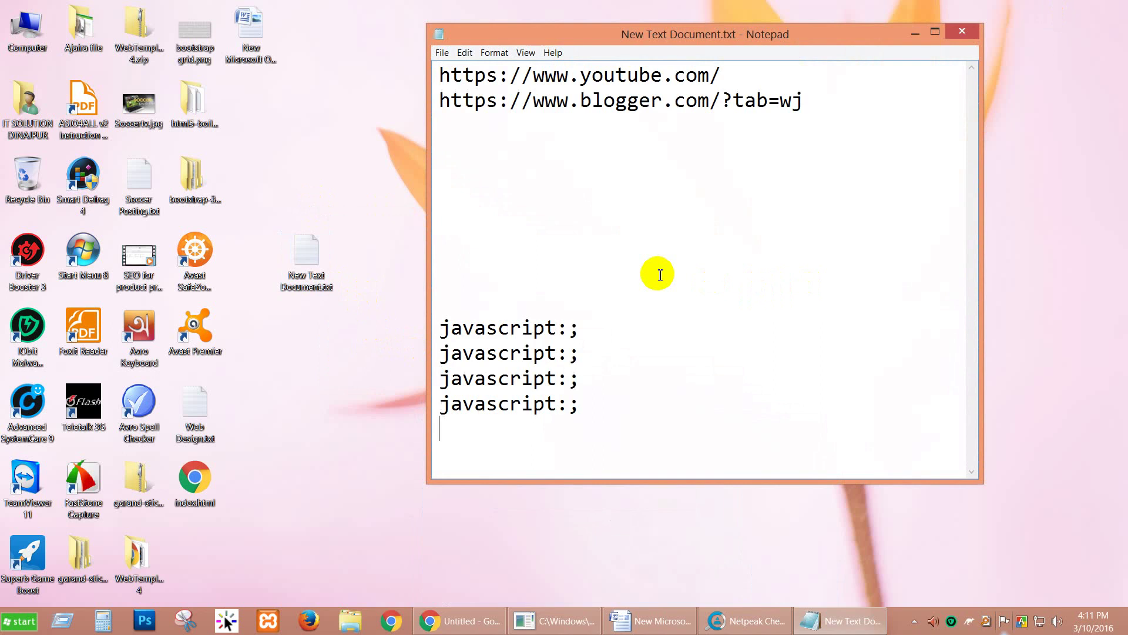
{"action": "left_click", "coordinate": [446, 621]}
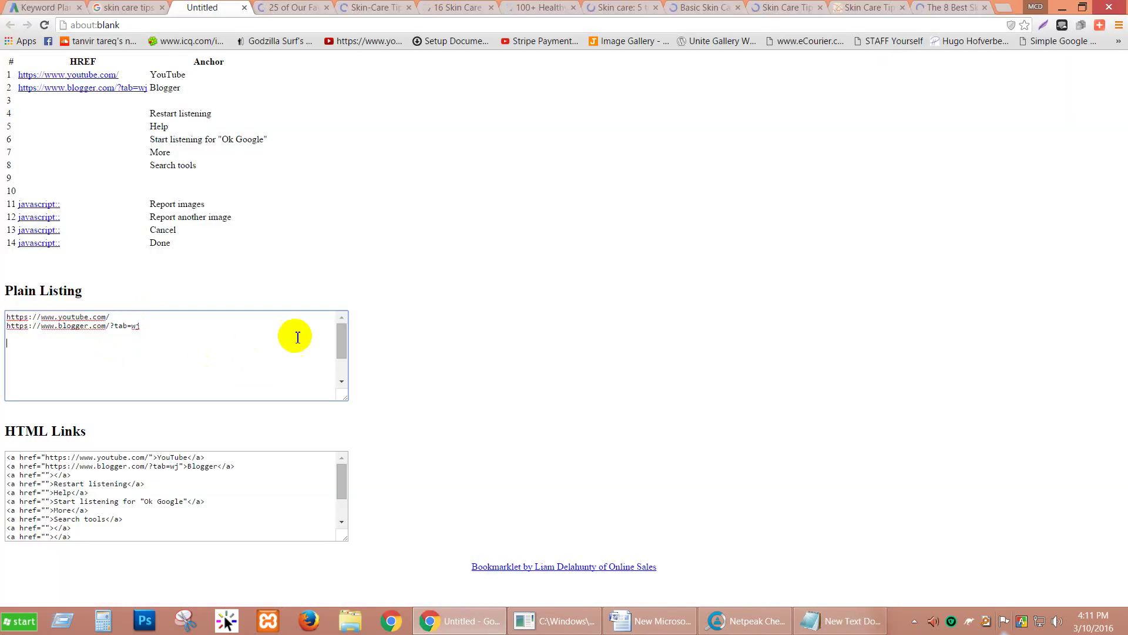
Step: Review the extracted link listing, close it, and rerun the Simple Google bookmarklet on the results
{"action": "scroll", "coordinate": [332, 379], "scroll_direction": "down", "scroll_amount": 2}
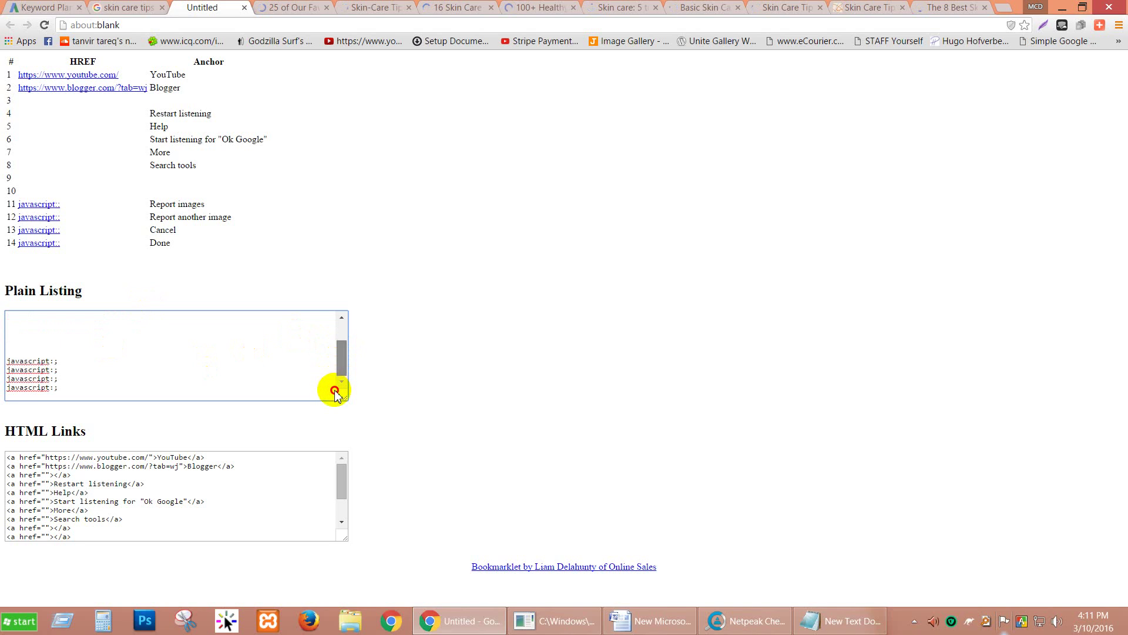
{"action": "left_click_drag", "start_coordinate": [342, 345], "coordinate": [342, 326]}
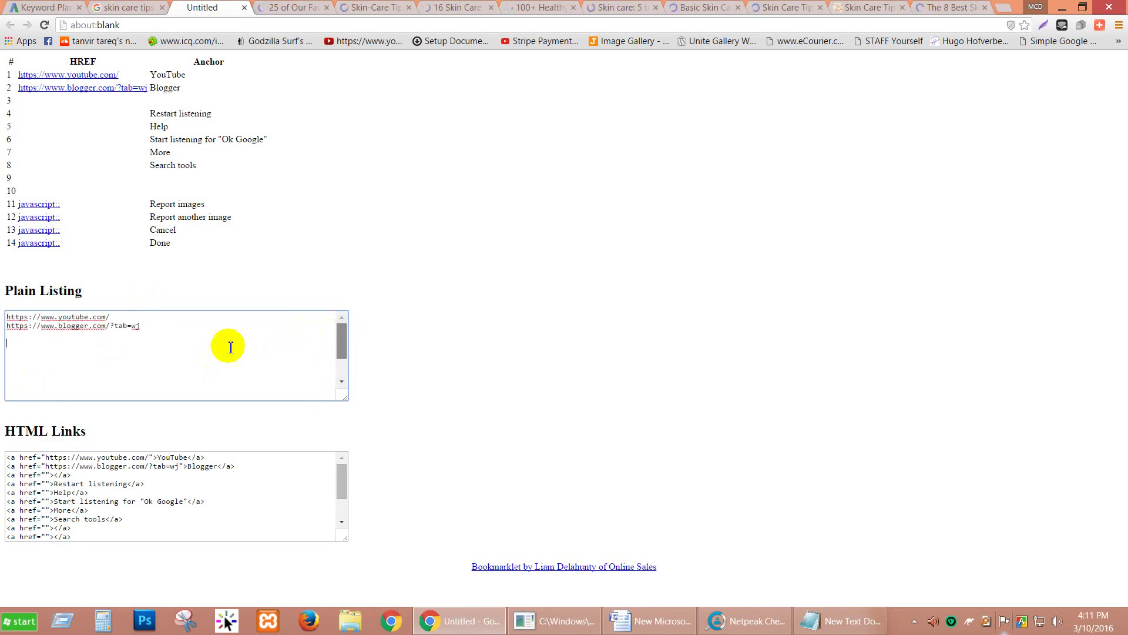
{"action": "scroll", "coordinate": [229, 347], "scroll_direction": "down", "scroll_amount": 2}
{"action": "left_click", "coordinate": [244, 7]}
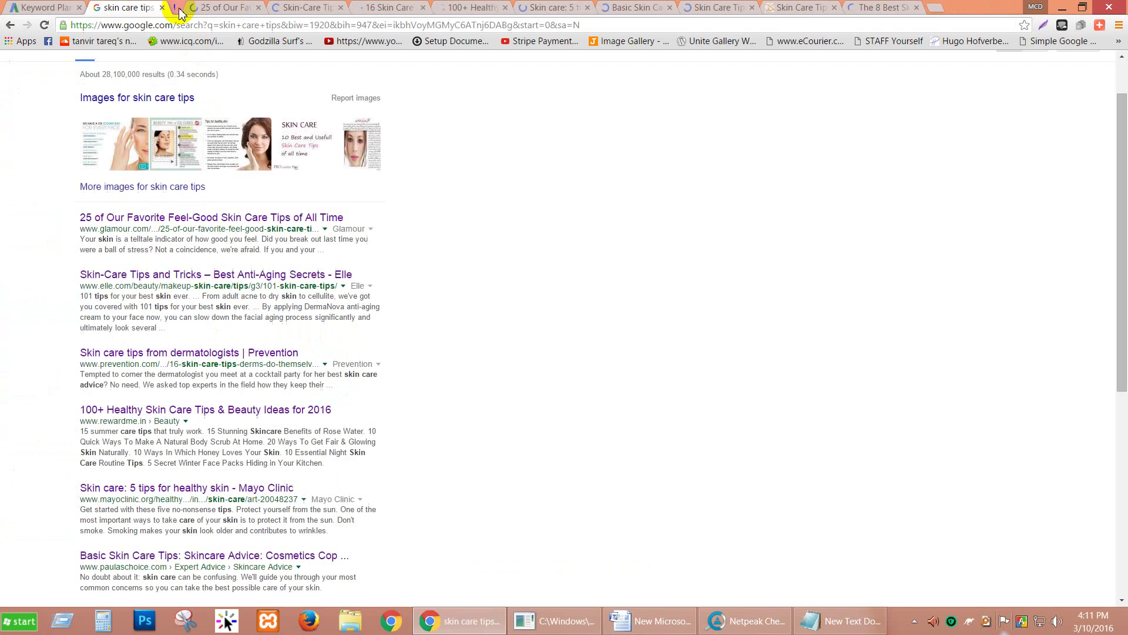
{"action": "left_click", "coordinate": [1080, 41]}
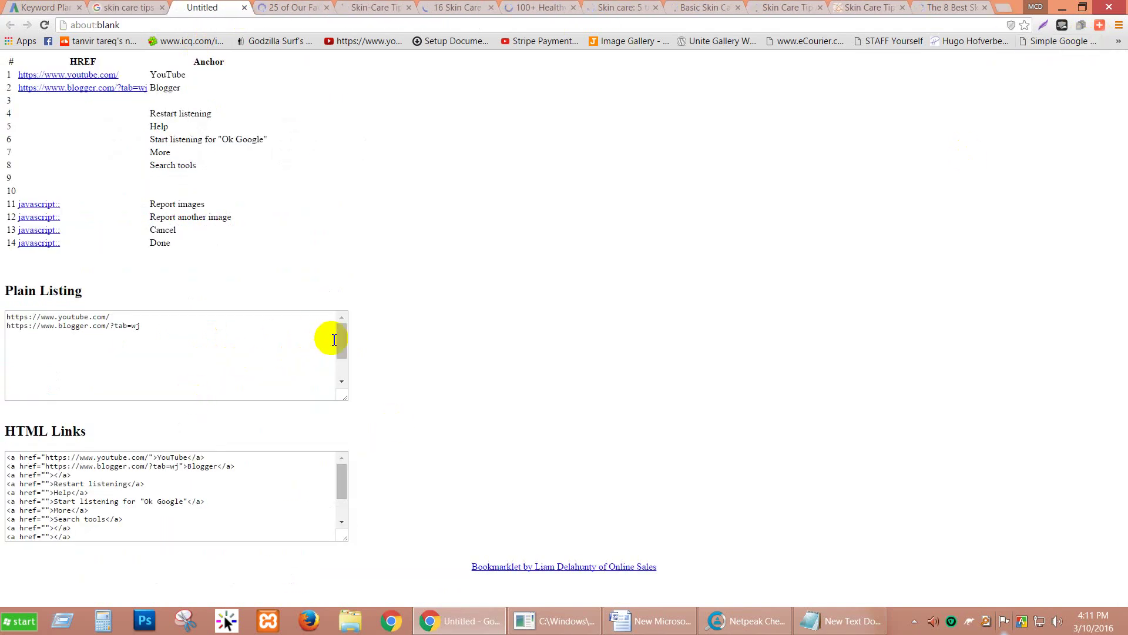
{"action": "scroll", "coordinate": [345, 347], "scroll_direction": "down", "scroll_amount": 2}
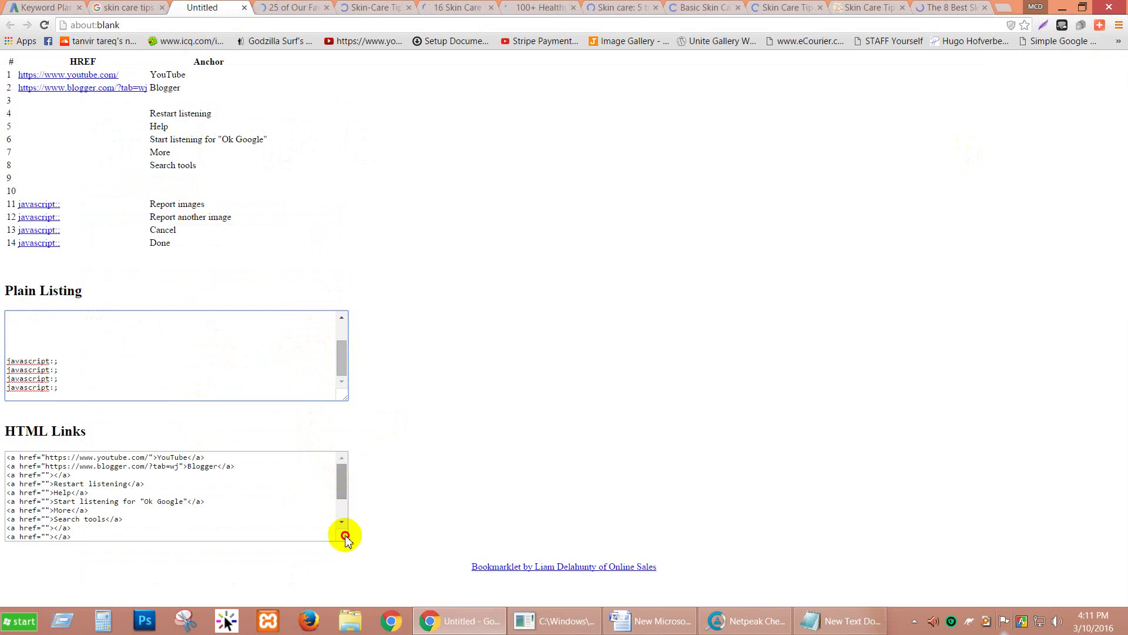
{"action": "scroll", "coordinate": [346, 535], "scroll_direction": "down", "scroll_amount": 2}
{"action": "left_click_drag", "start_coordinate": [345, 539], "coordinate": [372, 256]}
{"action": "left_click", "coordinate": [372, 256]}
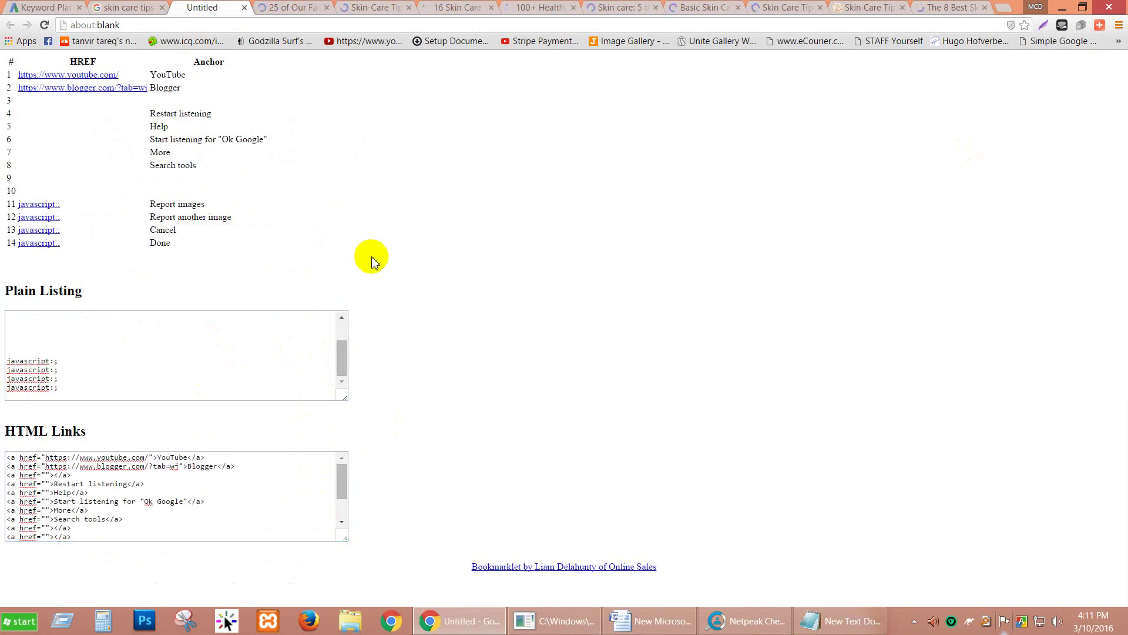
{"action": "left_click", "coordinate": [245, 8]}
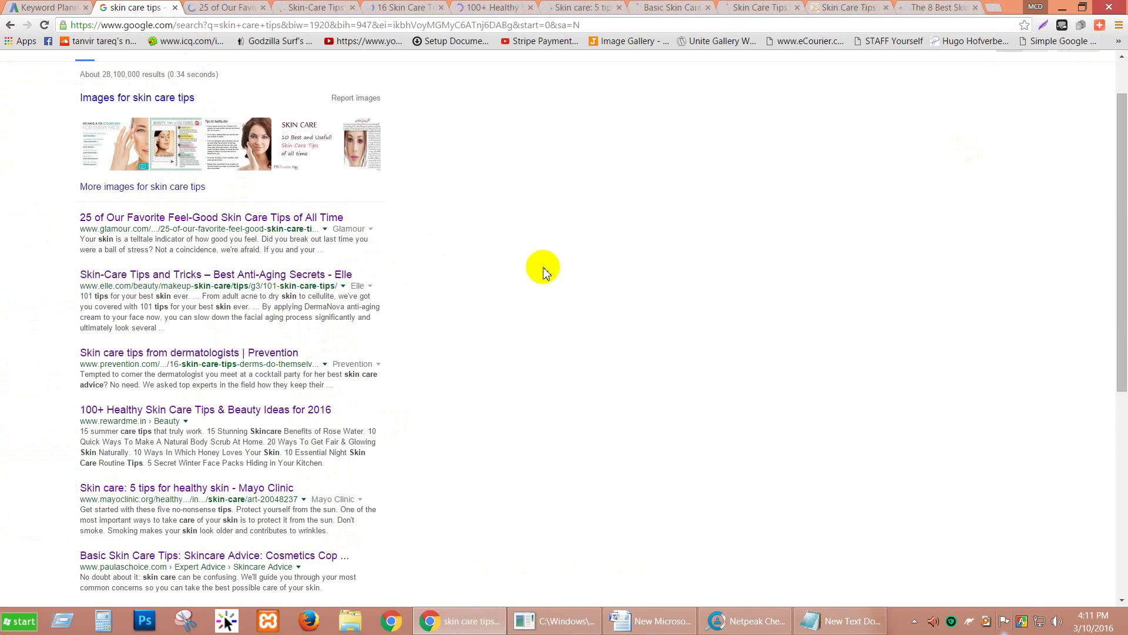
Step: Extract the links once more, then search 'skin care tips' again from the address bar
{"action": "left_click", "coordinate": [1036, 44]}
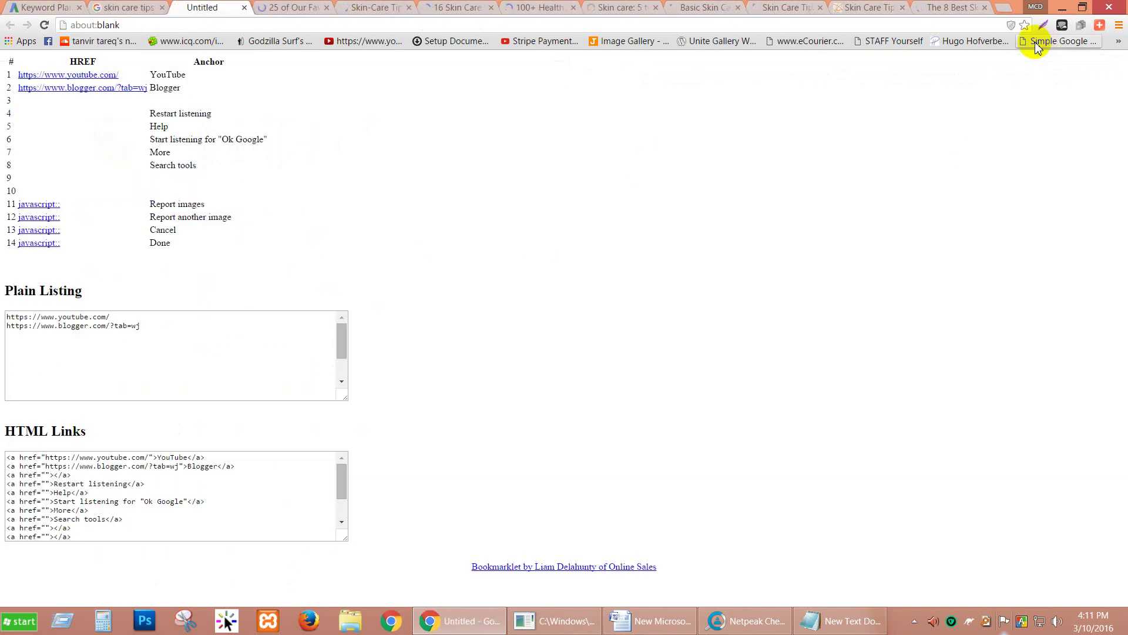
{"action": "left_click", "coordinate": [342, 347]}
{"action": "left_click_drag", "start_coordinate": [343, 348], "coordinate": [329, 390]}
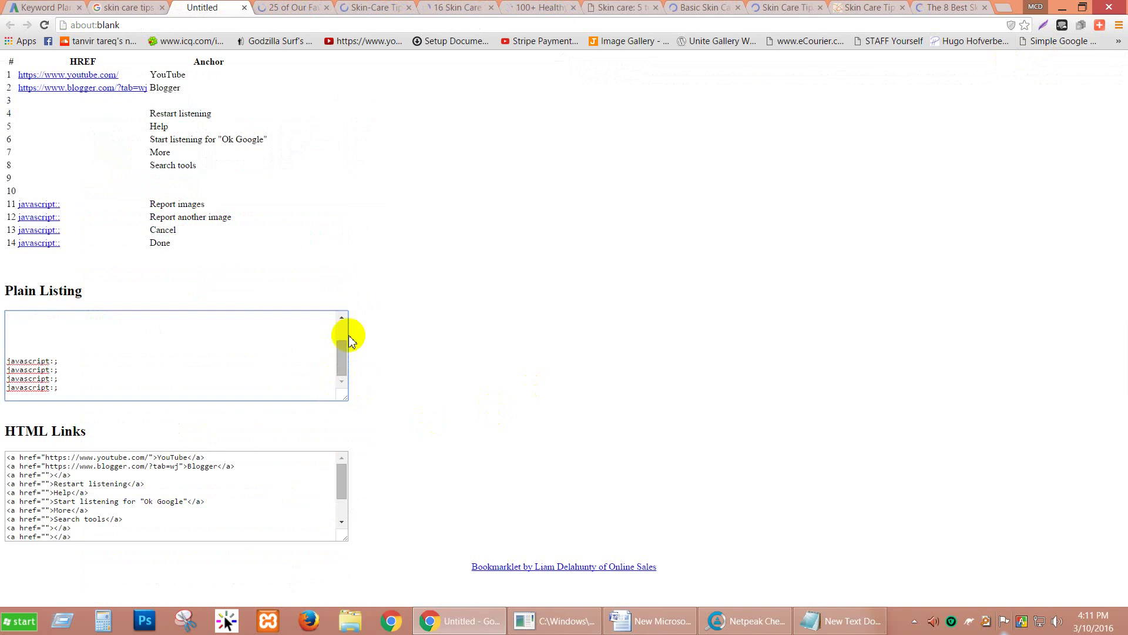
{"action": "left_click", "coordinate": [244, 7]}
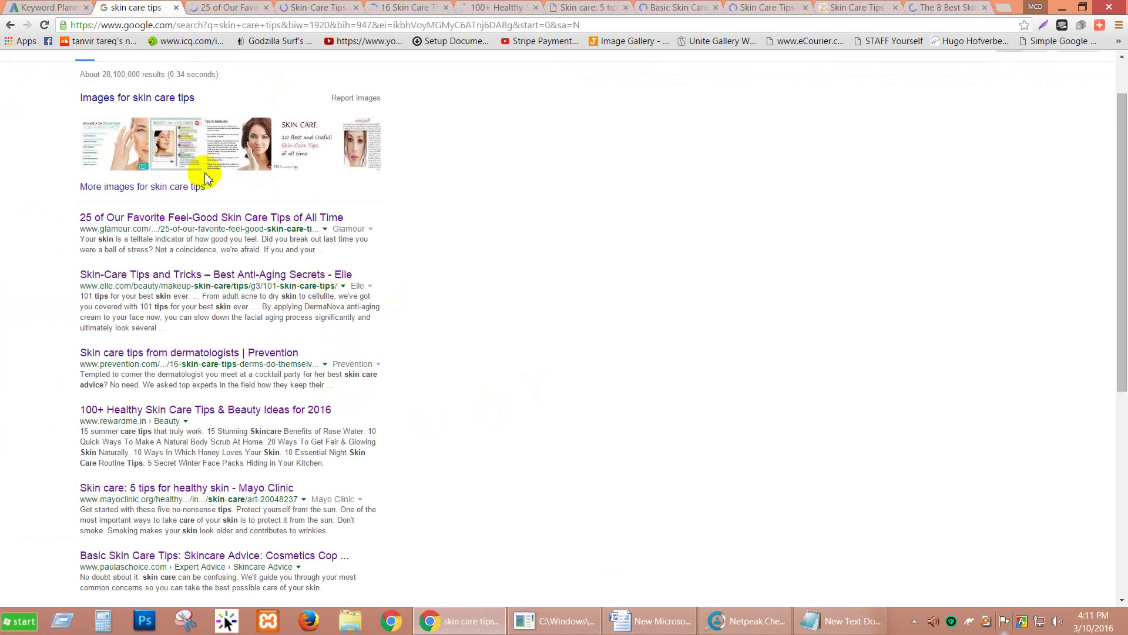
{"action": "scroll", "coordinate": [188, 164], "scroll_direction": "up", "scroll_amount": 1}
{"action": "left_click_drag", "start_coordinate": [155, 70], "coordinate": [82, 71]}
{"action": "key", "text": "ctrl+c"}
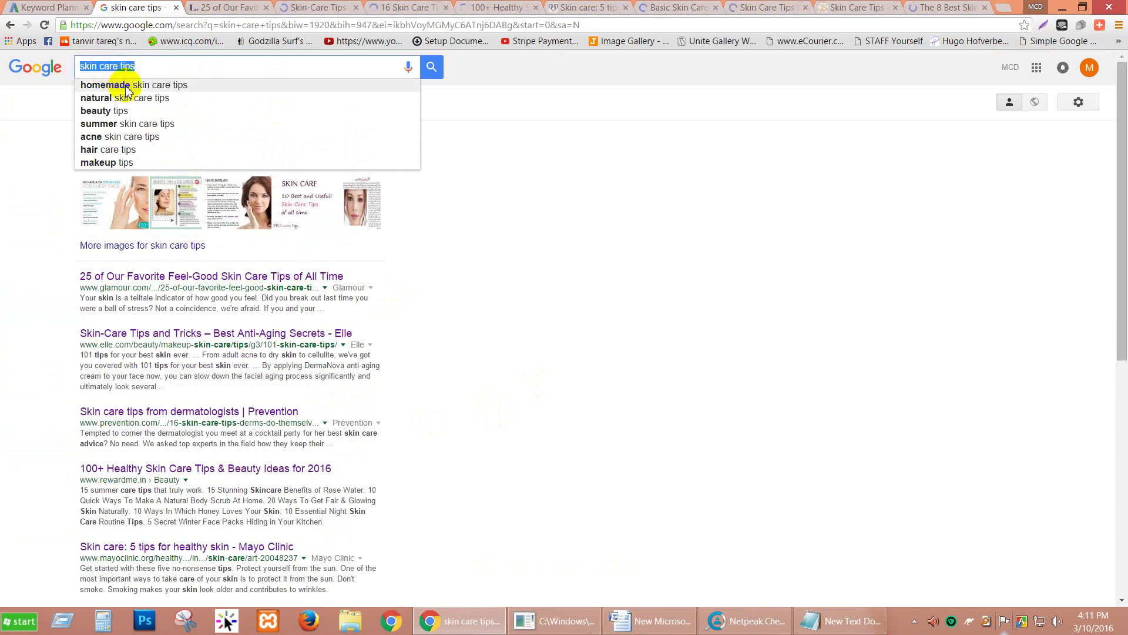
{"action": "left_click", "coordinate": [124, 26]}
{"action": "key", "text": "ctrl+v"}
{"action": "key", "text": "Return"}
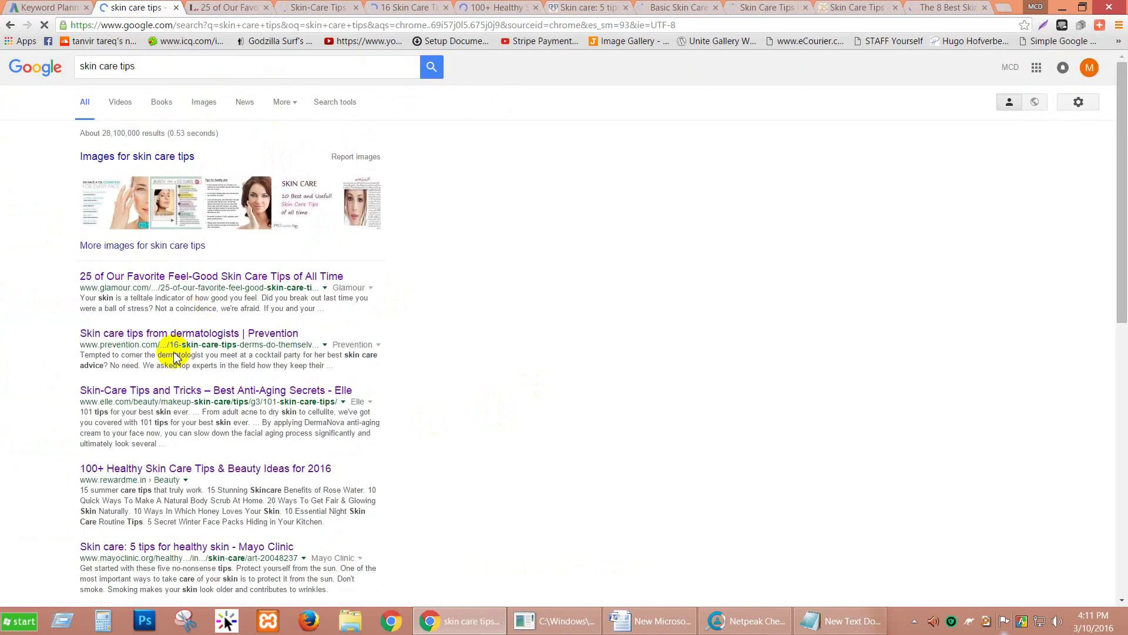
Step: Extract the fresh results' 28 links and select the whole plain URL listing
{"action": "left_click", "coordinate": [1070, 45]}
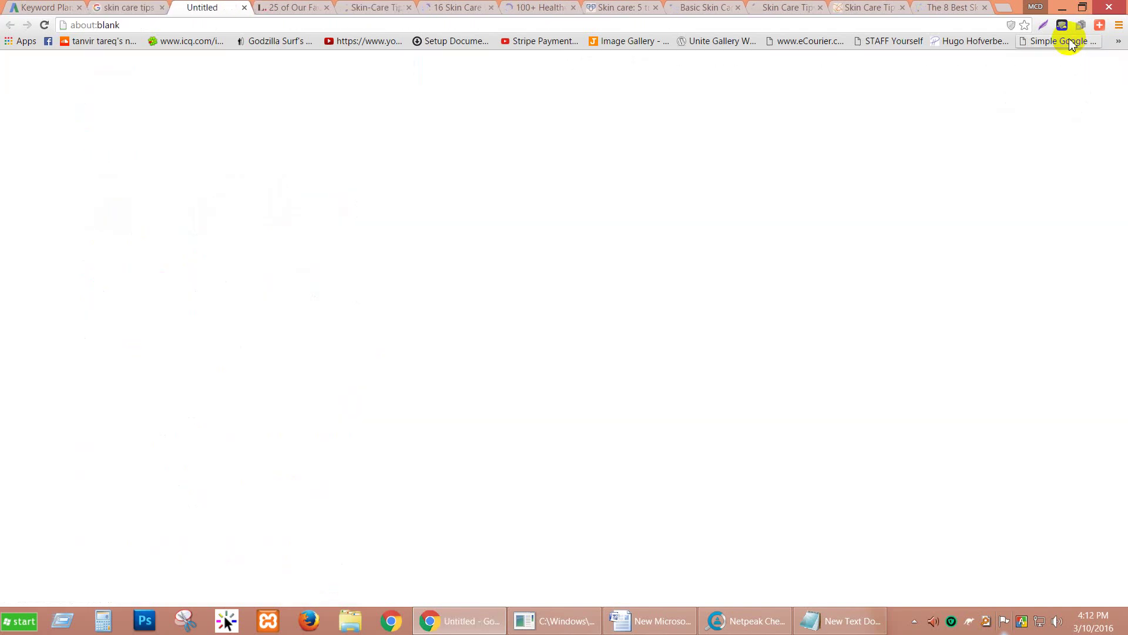
{"action": "scroll", "coordinate": [71, 395], "scroll_direction": "down", "scroll_amount": 3}
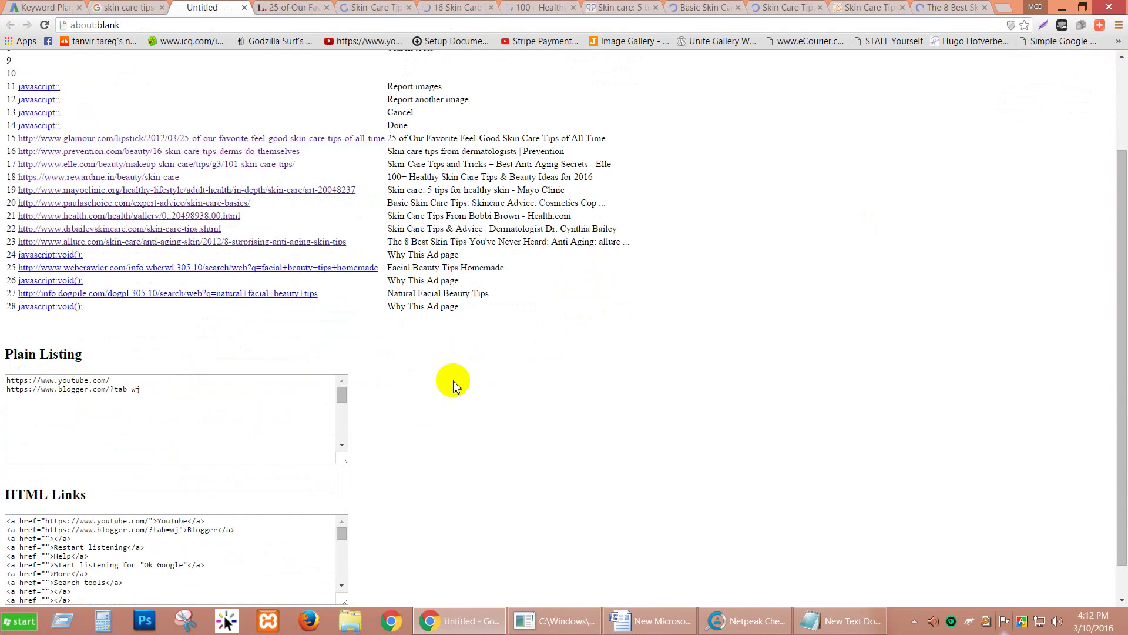
{"action": "scroll", "coordinate": [453, 386], "scroll_direction": "down", "scroll_amount": 1}
{"action": "left_click_drag", "start_coordinate": [345, 364], "coordinate": [342, 400]}
{"action": "key", "text": "ctrl+a"}
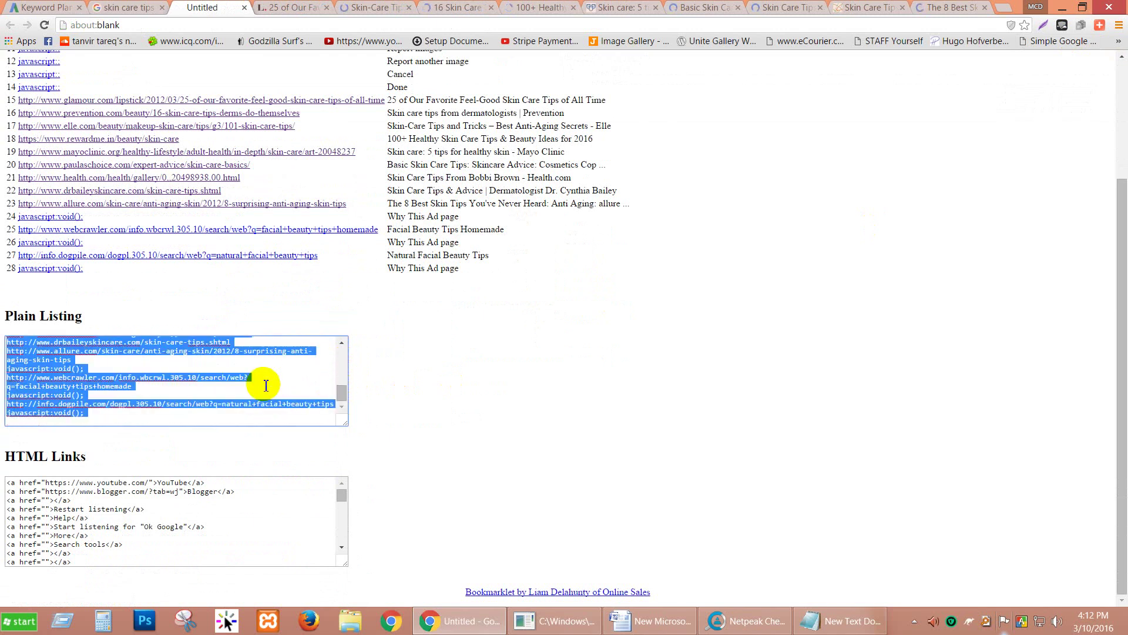
{"action": "left_click", "coordinate": [811, 621]}
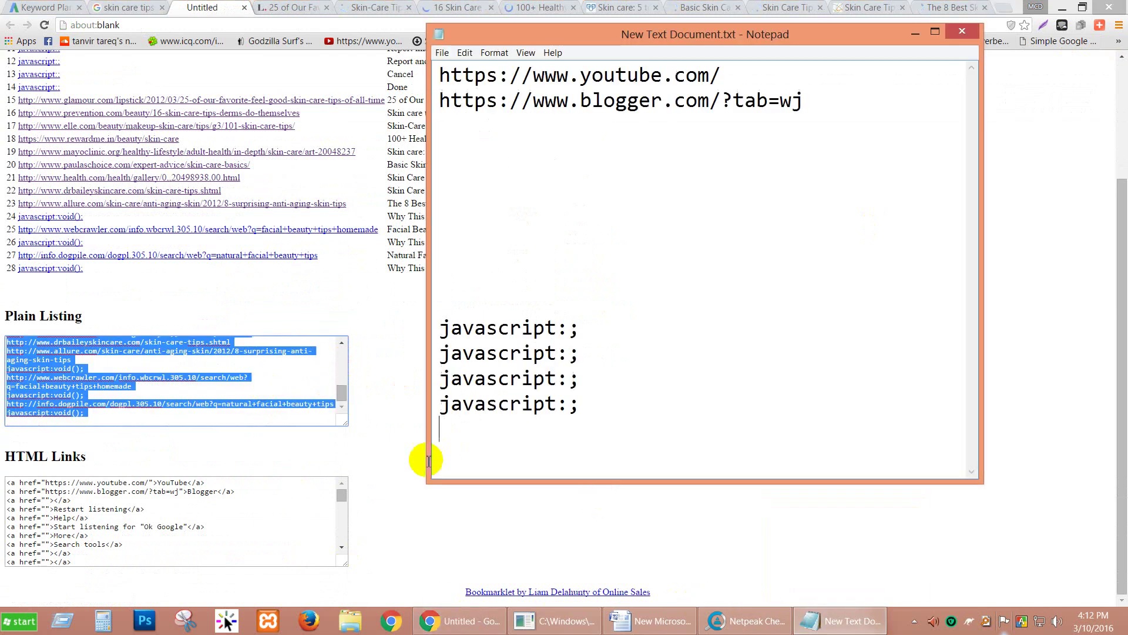
Step: Replace the Notepad text with the copied URLs and delete the YouTube, Blogger and javascript lines at top
{"action": "key", "text": "ctrl+a"}
{"action": "key", "text": "ctrl+v"}
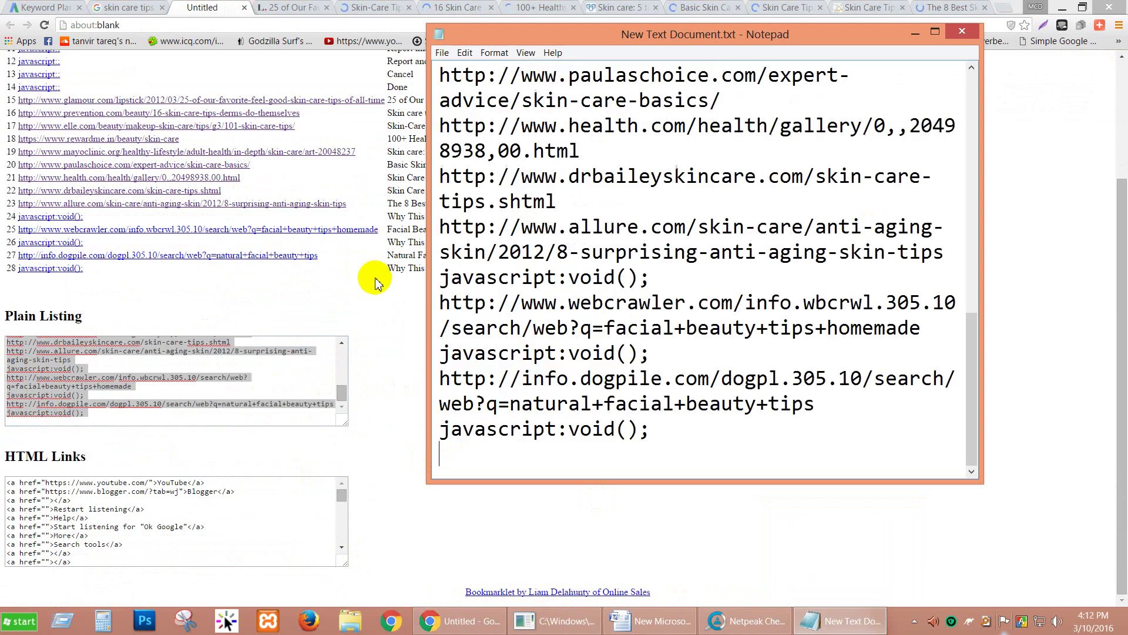
{"action": "scroll", "coordinate": [695, 252], "scroll_direction": "up", "scroll_amount": 3}
{"action": "scroll", "coordinate": [695, 252], "scroll_direction": "up", "scroll_amount": 5}
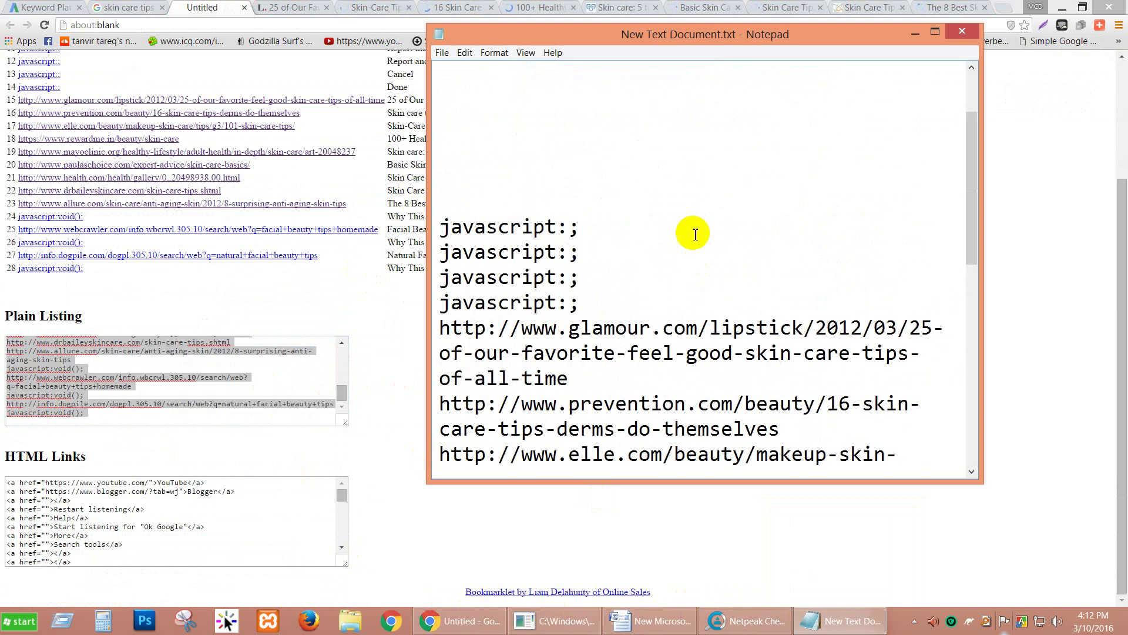
{"action": "left_click_drag", "start_coordinate": [622, 403], "coordinate": [405, 103]}
{"action": "key", "text": "Delete"}
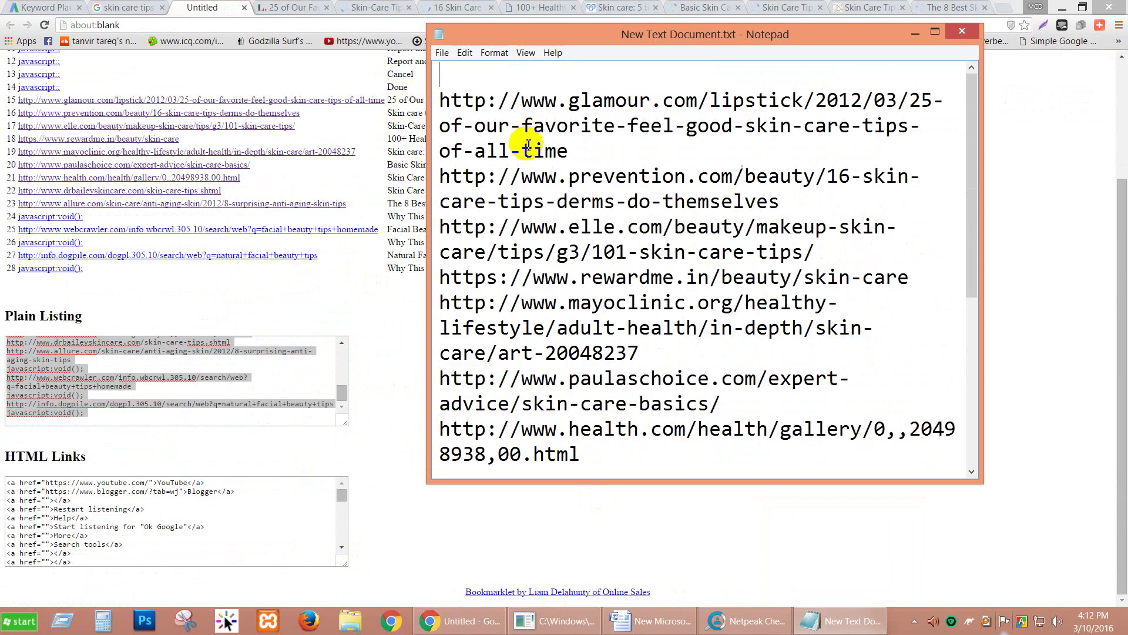
Step: Check the Glamour through drbaileyskincare URLs and delete the trailing javascript:void(); line
{"action": "left_click", "coordinate": [576, 100]}
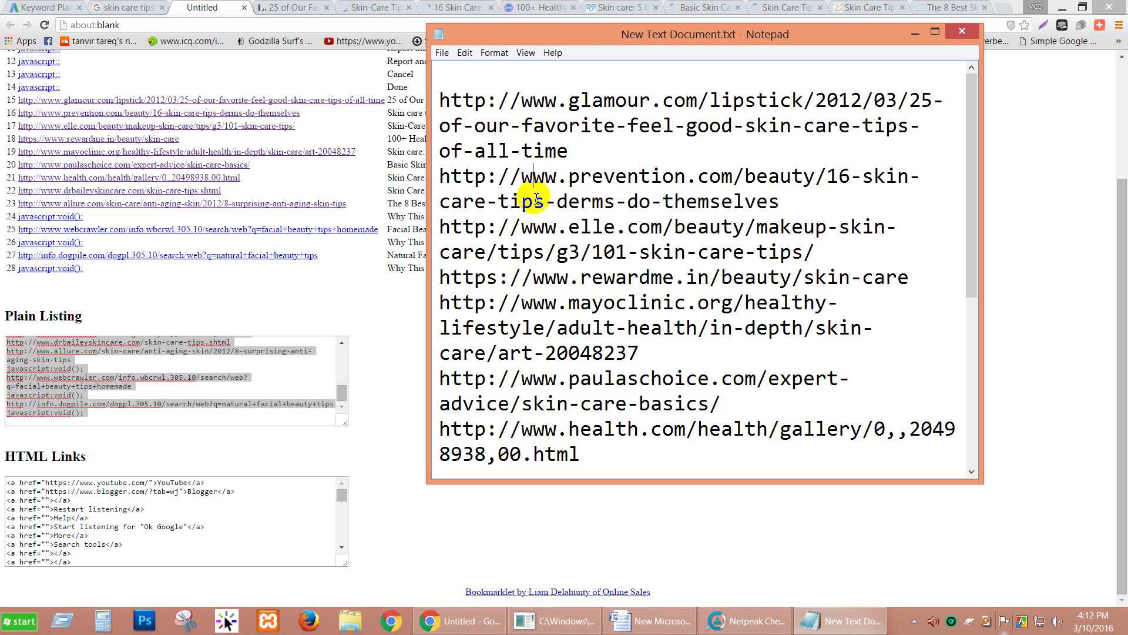
{"action": "left_click", "coordinate": [534, 226]}
{"action": "left_click", "coordinate": [538, 275]}
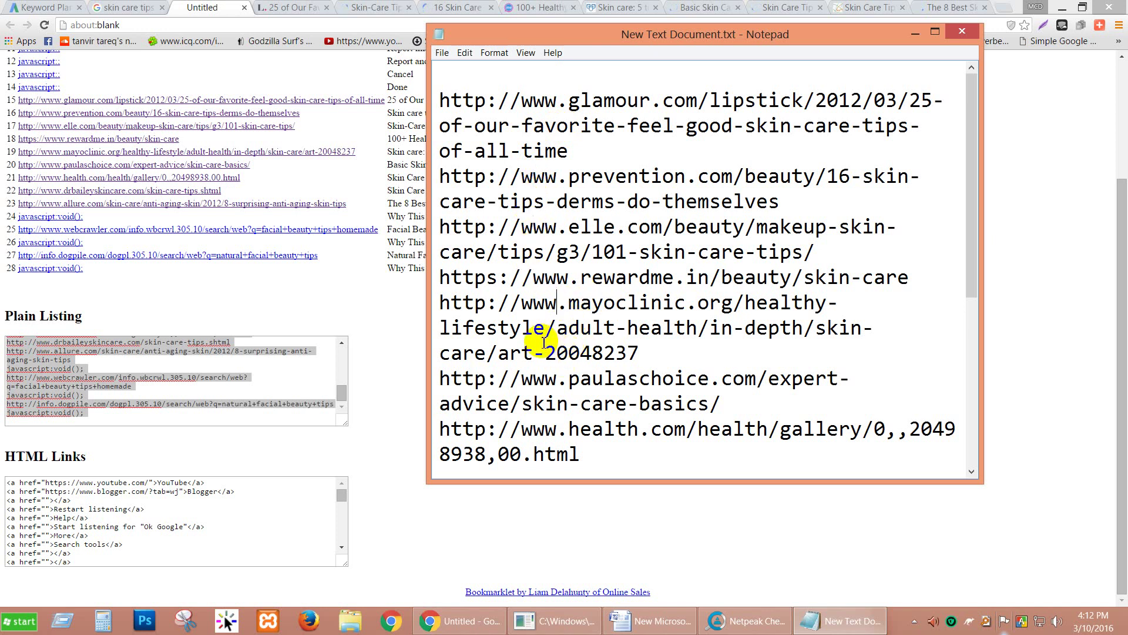
{"action": "left_click", "coordinate": [544, 378]}
{"action": "scroll", "coordinate": [539, 353], "scroll_direction": "down", "scroll_amount": 2}
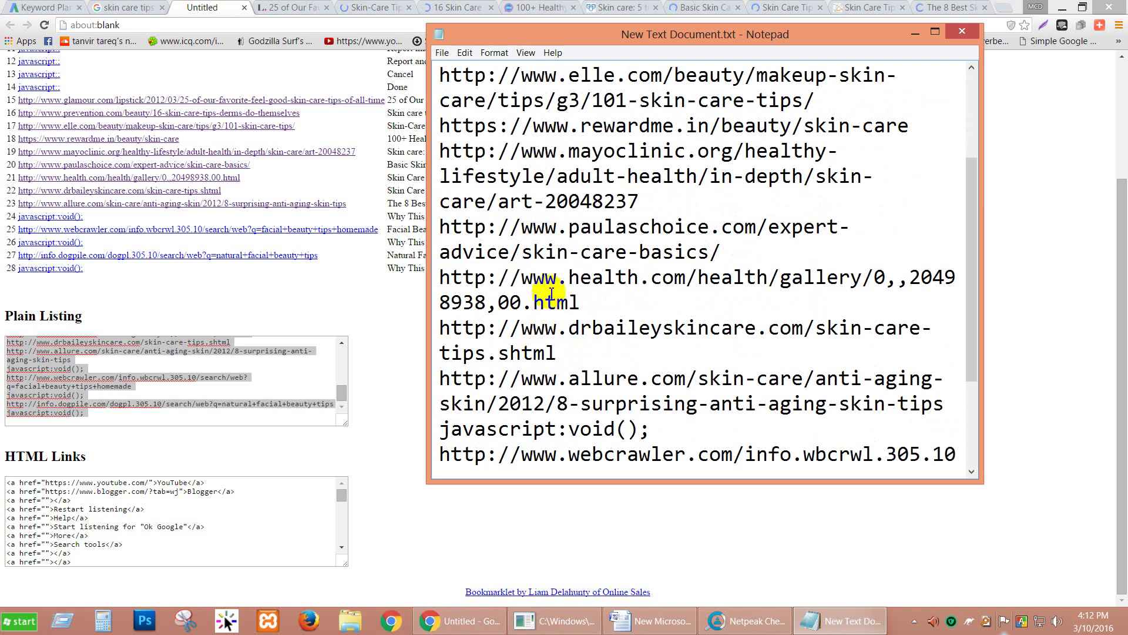
{"action": "left_click", "coordinate": [555, 356]}
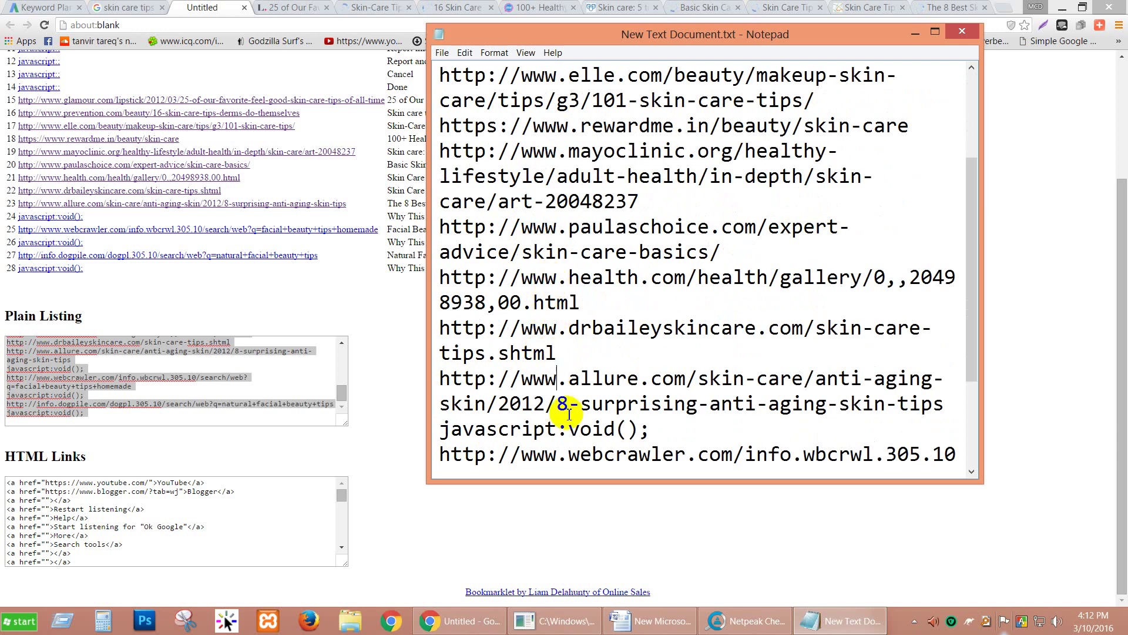
{"action": "scroll", "coordinate": [578, 398], "scroll_direction": "down", "scroll_amount": 2}
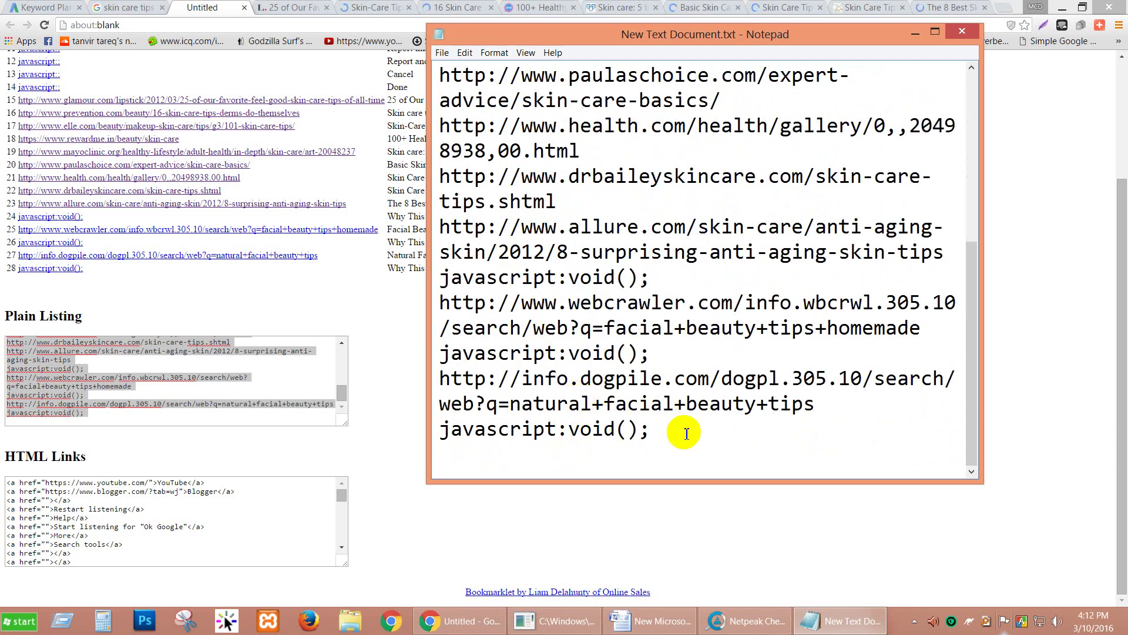
{"action": "left_click", "coordinate": [673, 427]}
{"action": "left_click_drag", "start_coordinate": [668, 428], "coordinate": [442, 428]}
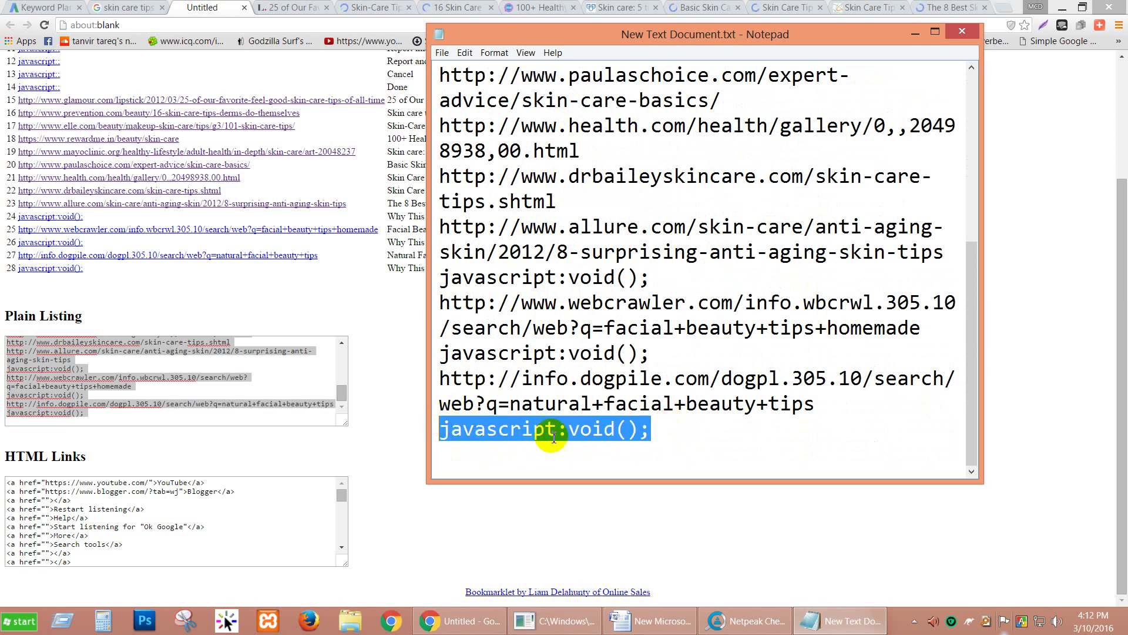
{"action": "key", "text": "Delete"}
Step: Copy the cleaned URL list and open Netpeak Checker's URL list editor
{"action": "left_click_drag", "start_coordinate": [583, 439], "coordinate": [298, 12]}
{"action": "key", "text": "ctrl+c"}
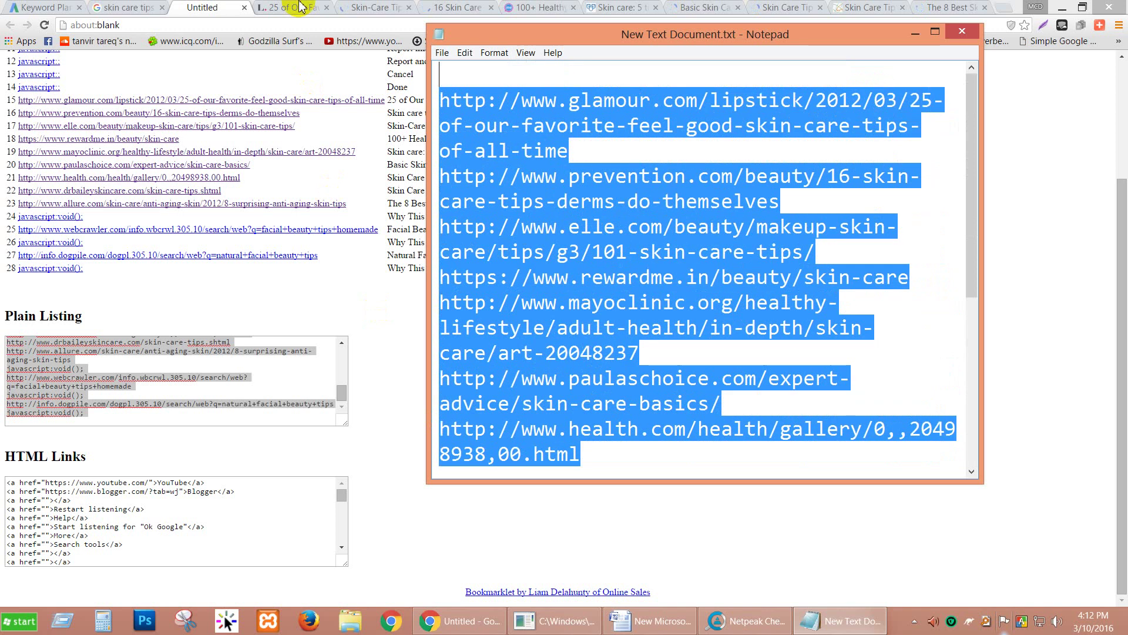
{"action": "left_click", "coordinate": [746, 619]}
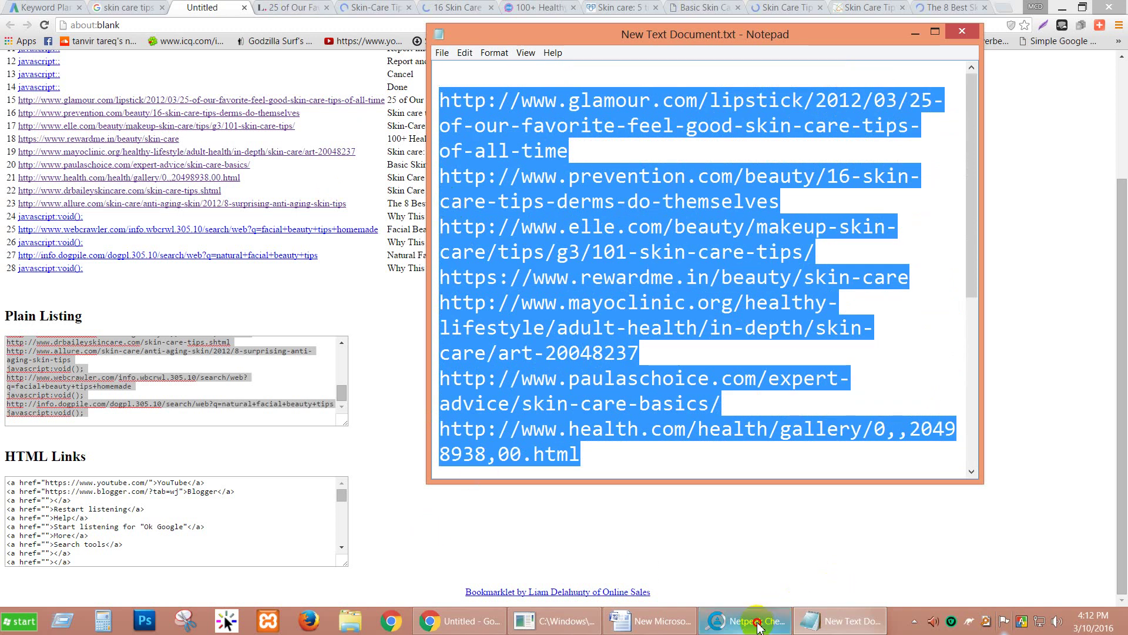
{"action": "left_click", "coordinate": [32, 36]}
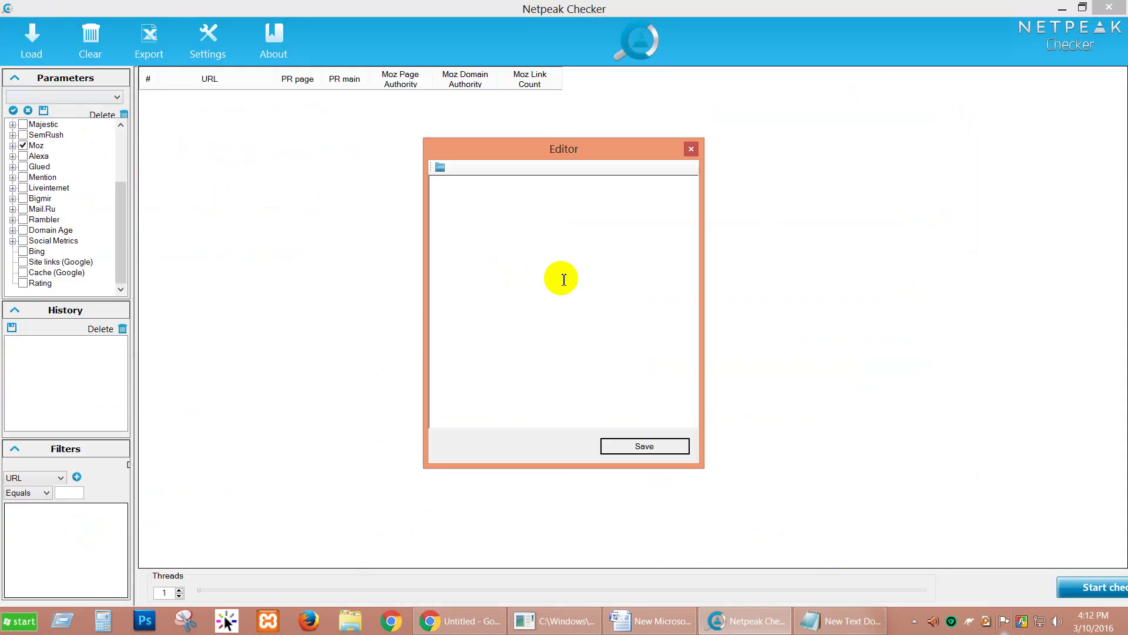
Step: Paste the URL list into the editor, removing both javascript:void(); lines and two blank lines
{"action": "key", "text": "ctrl+v"}
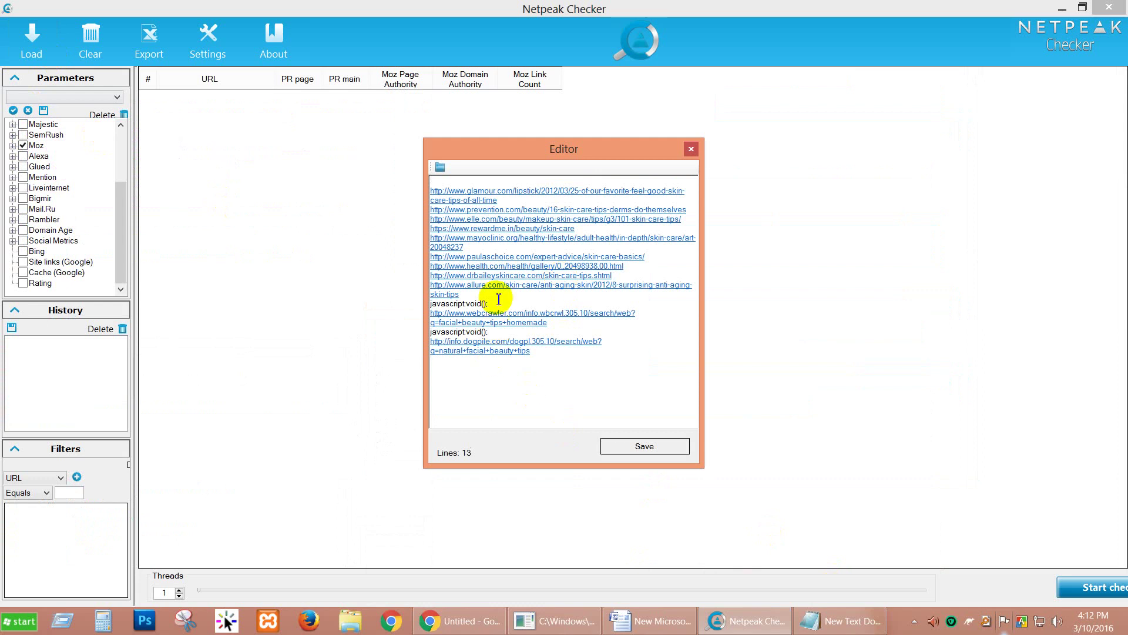
{"action": "double_click", "coordinate": [450, 303]}
{"action": "key", "text": "Delete"}
{"action": "double_click", "coordinate": [451, 332]}
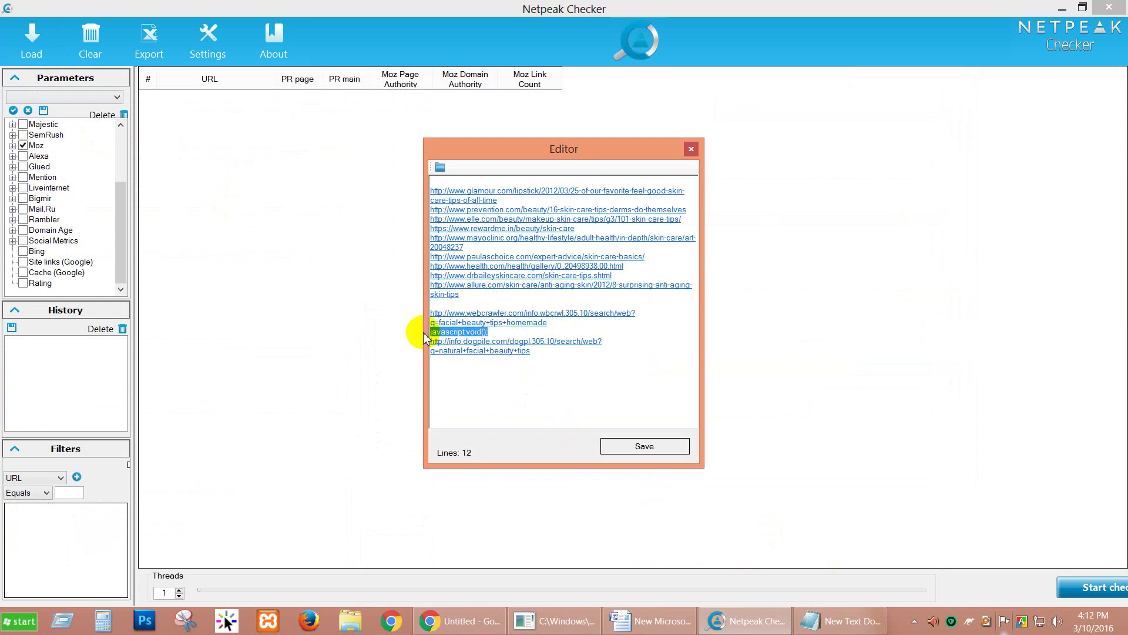
{"action": "key", "text": "Delete"}
{"action": "left_click", "coordinate": [433, 331]}
{"action": "key", "text": "Delete"}
{"action": "left_click", "coordinate": [449, 303]}
{"action": "key", "text": "Delete"}
Step: Save the list to load 11 URLs, start the metrics check, and return to the browser
{"action": "left_click", "coordinate": [626, 446]}
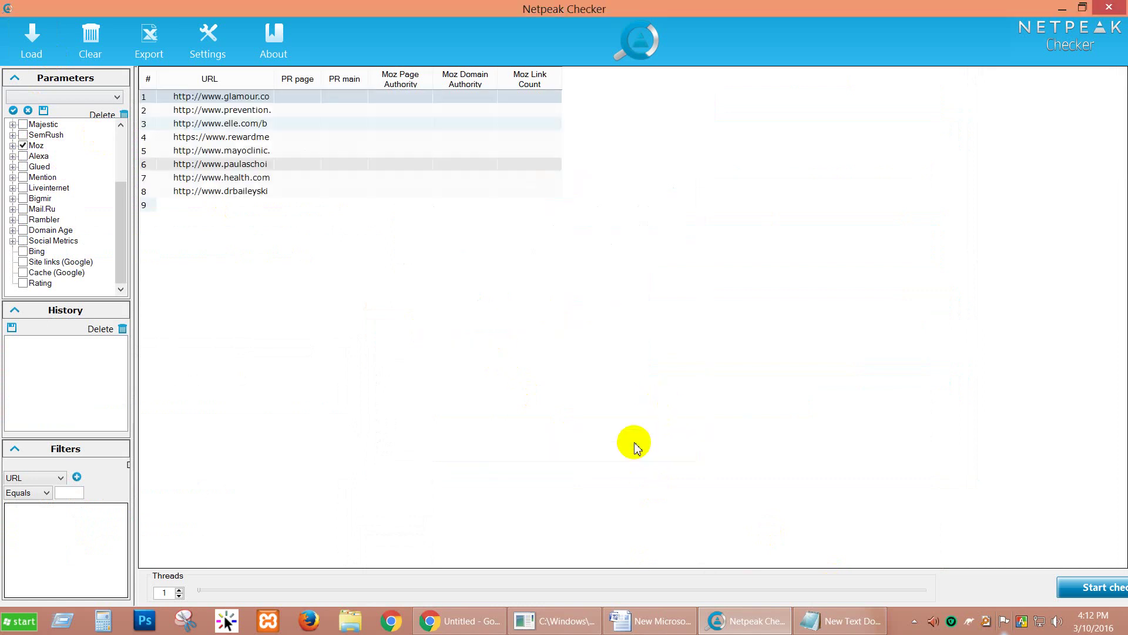
{"action": "left_click", "coordinate": [1096, 587]}
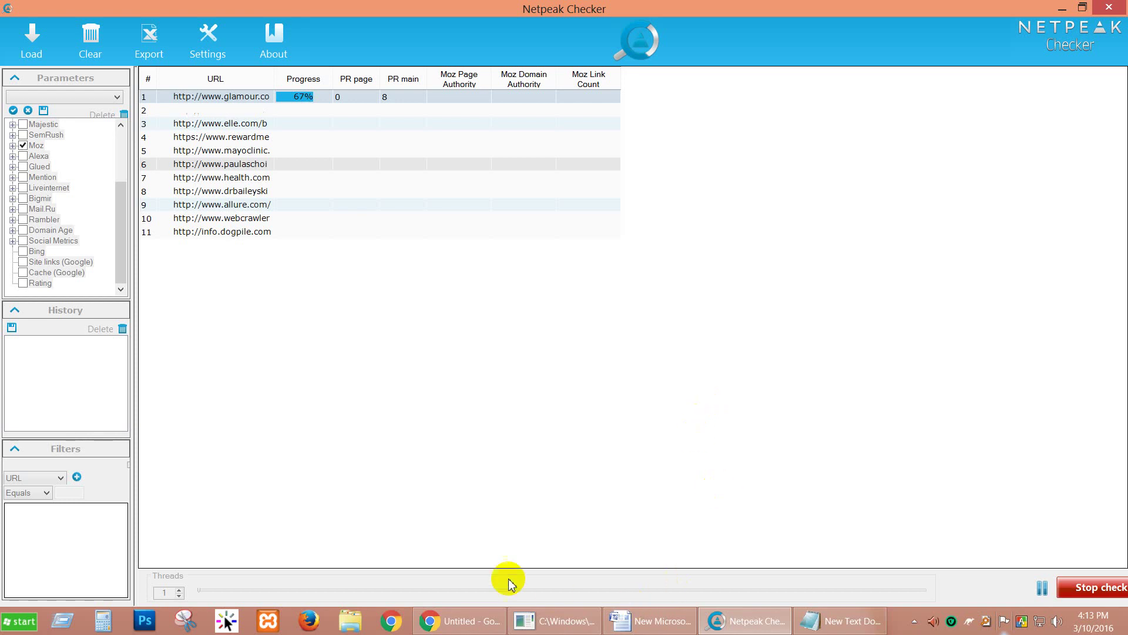
{"action": "left_click", "coordinate": [464, 620]}
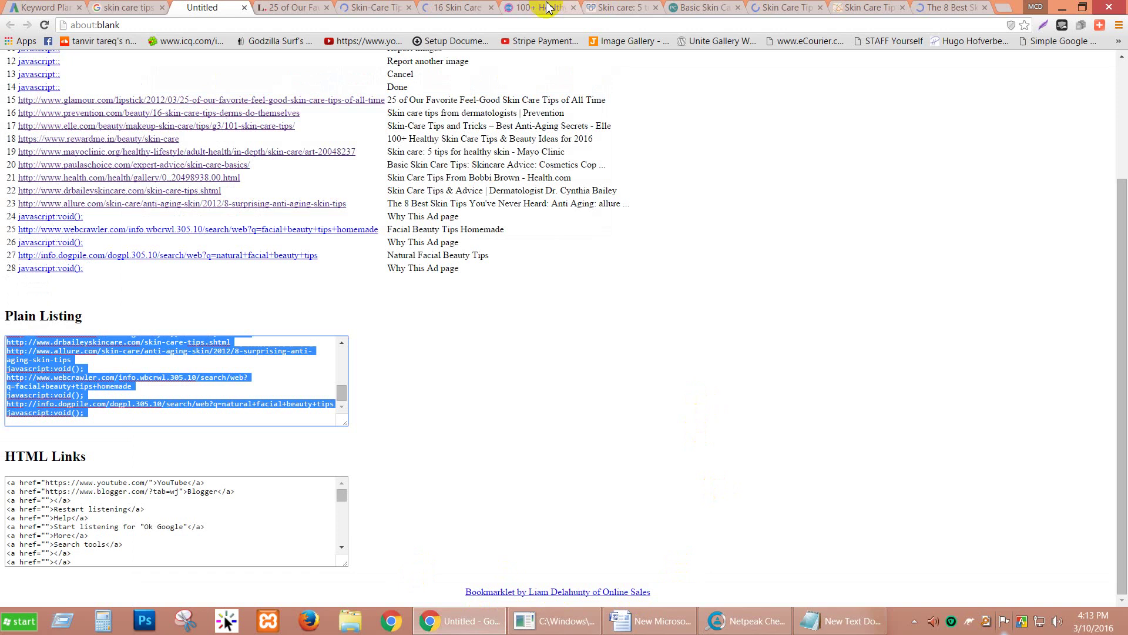
Step: View the Glamour skin care article without its newsletter and Lipstick pop-ups, then the ELLE tips page
{"action": "left_click", "coordinate": [289, 8]}
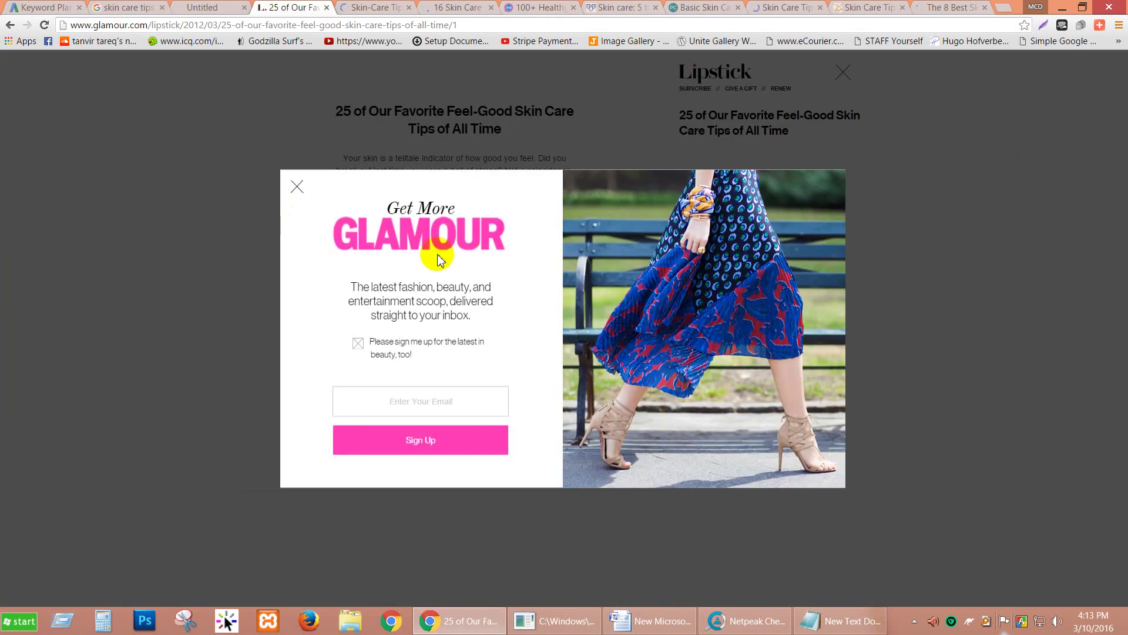
{"action": "left_click", "coordinate": [298, 189]}
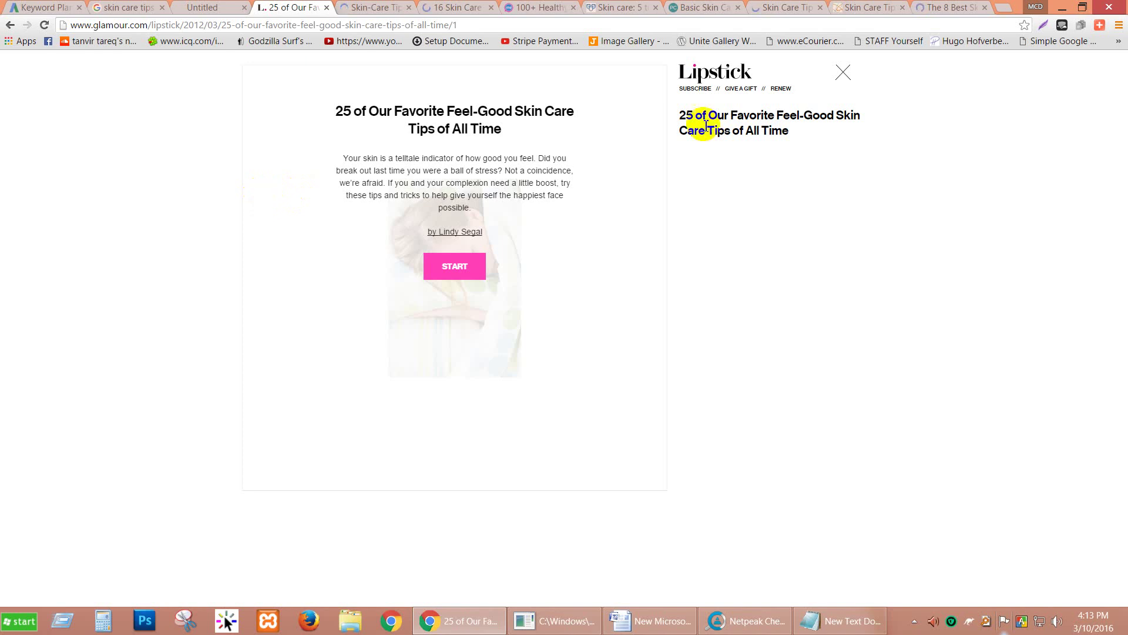
{"action": "left_click", "coordinate": [843, 74]}
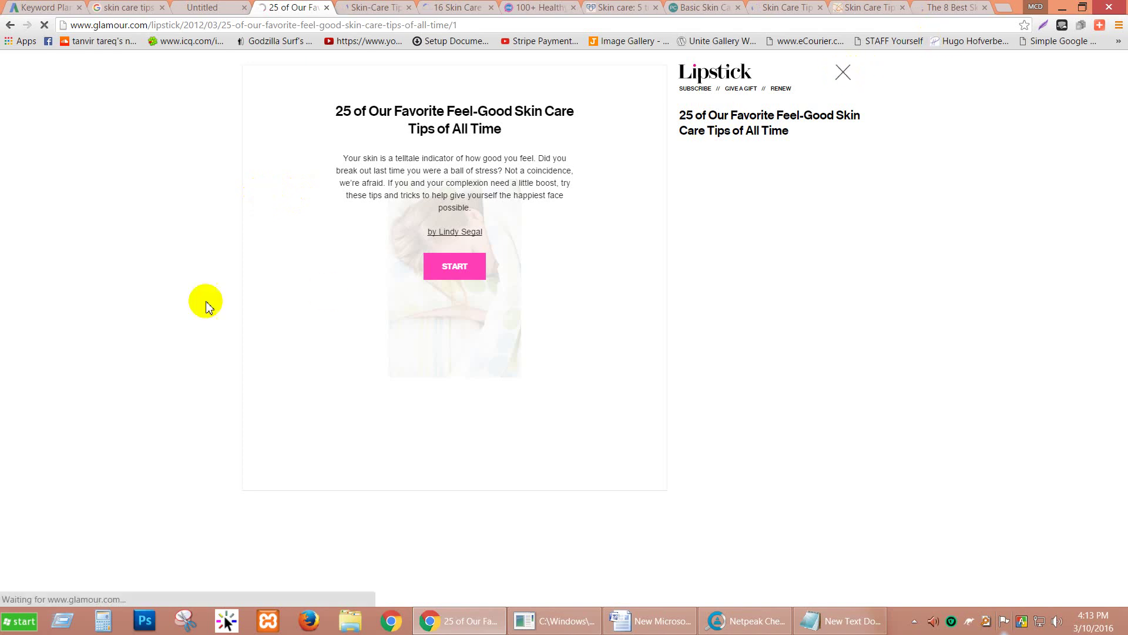
{"action": "left_click", "coordinate": [356, 8]}
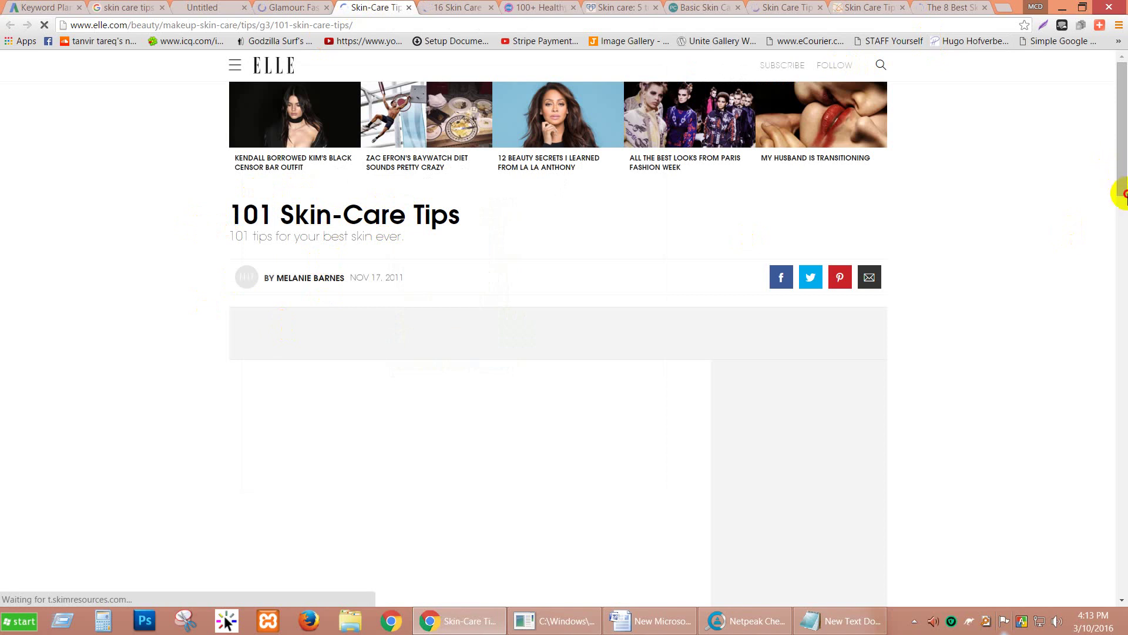
Step: Look at the Prevention tips page and scroll through the RewardMe skin care articles page
{"action": "left_click", "coordinate": [486, 7]}
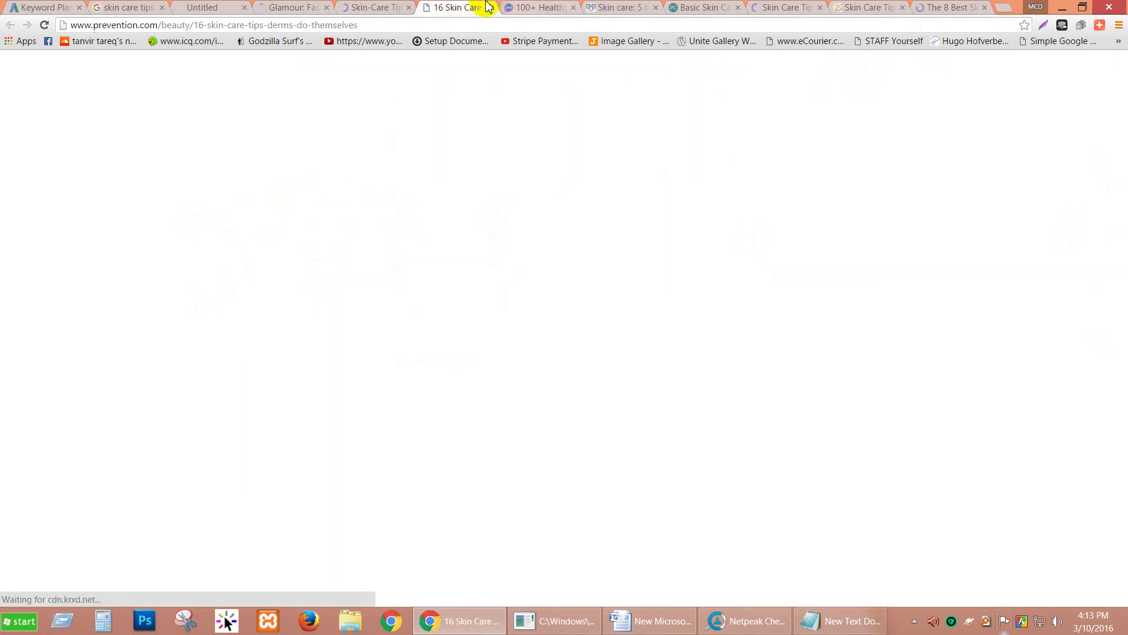
{"action": "left_click", "coordinate": [536, 8]}
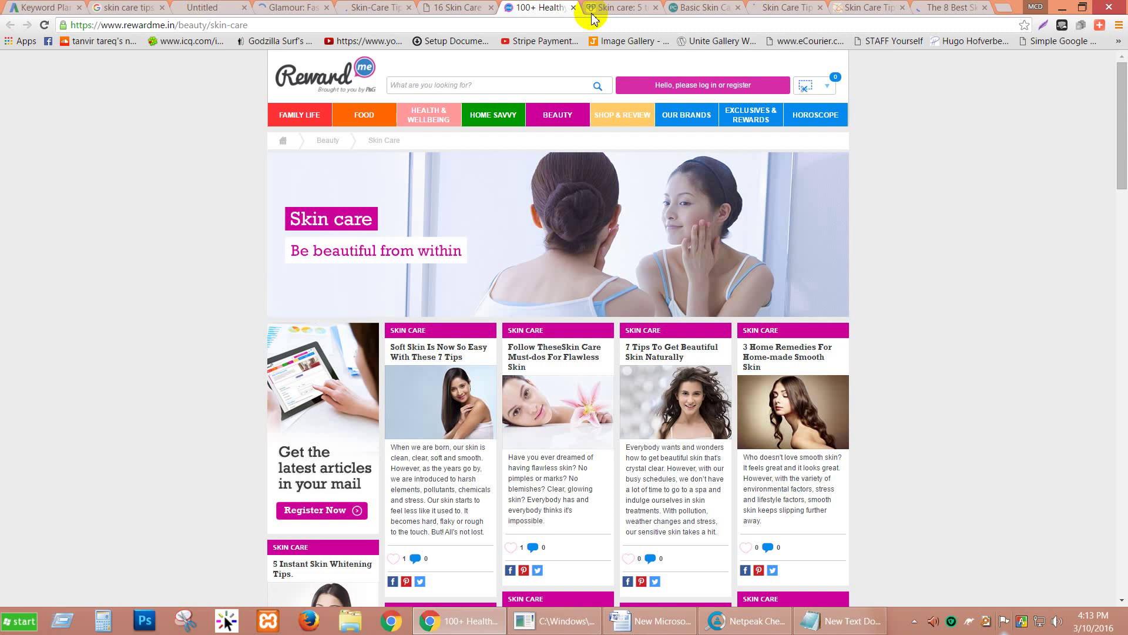
{"action": "scroll", "coordinate": [172, 208], "scroll_direction": "down", "scroll_amount": 10}
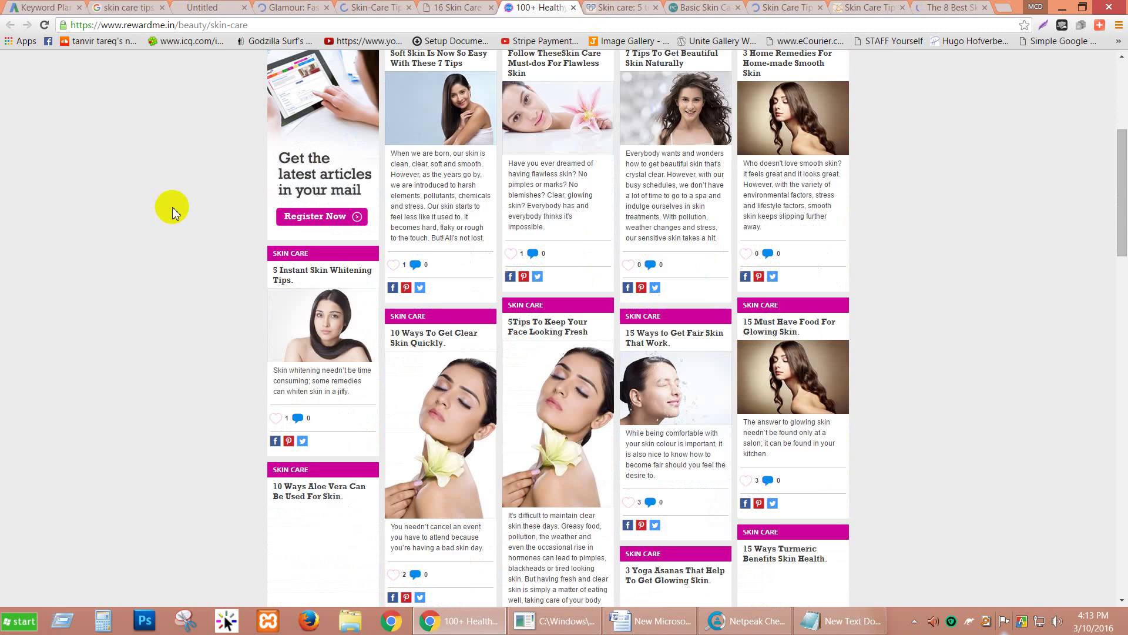
{"action": "scroll", "coordinate": [173, 211], "scroll_direction": "down", "scroll_amount": 15}
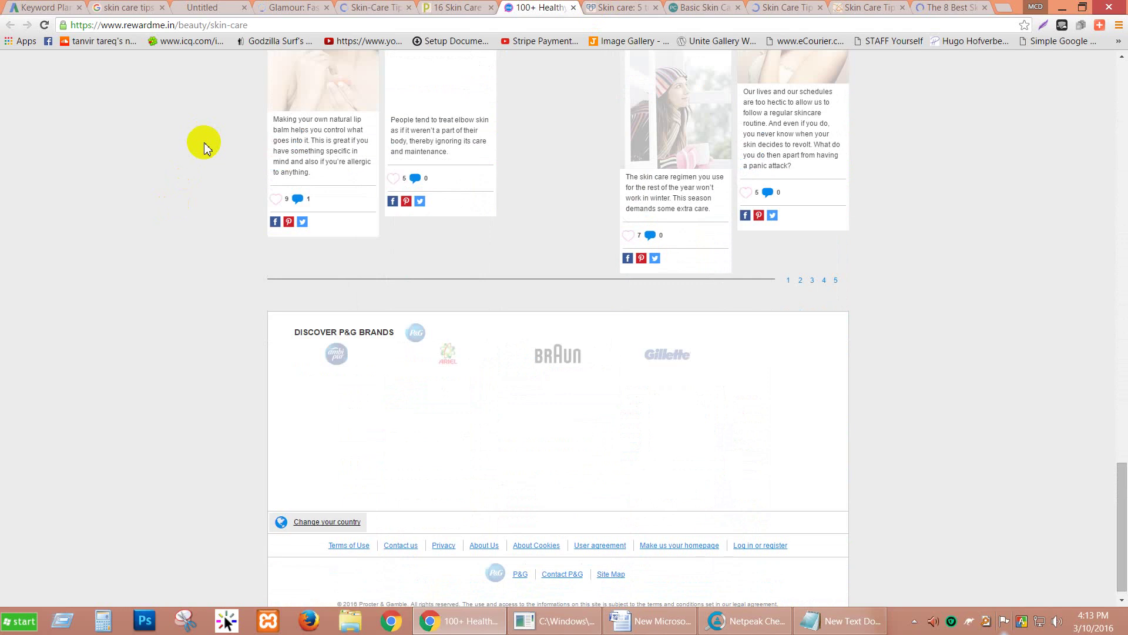
{"action": "scroll", "coordinate": [204, 147], "scroll_direction": "up", "scroll_amount": 7}
{"action": "scroll", "coordinate": [203, 147], "scroll_direction": "up", "scroll_amount": 5}
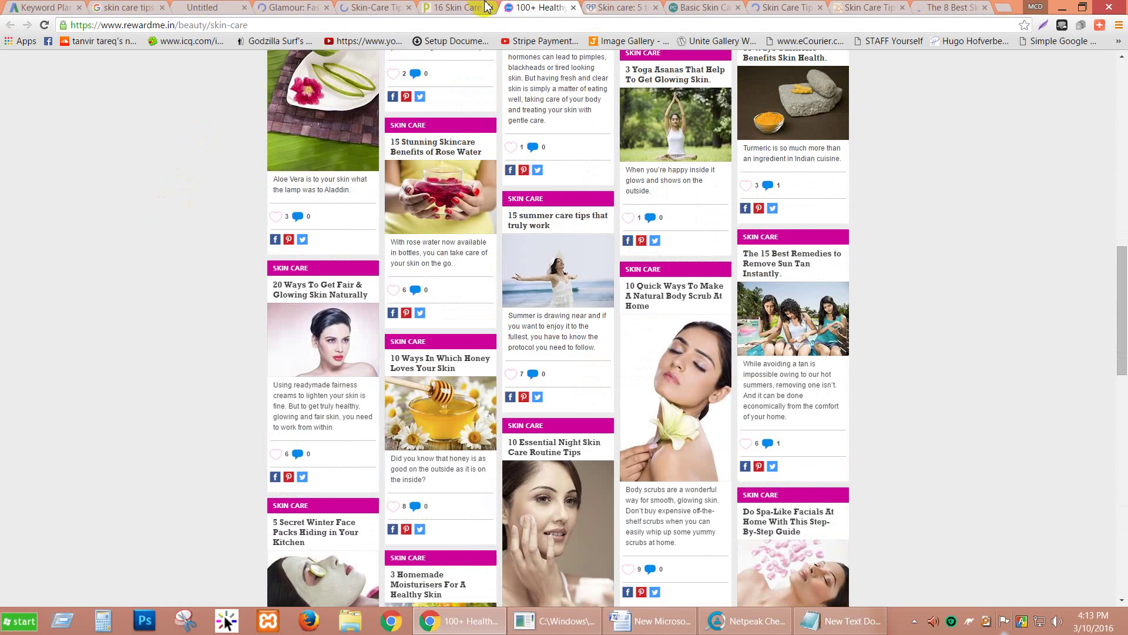
Step: Scroll through the Mayo Clinic article, then down the Paula's Choice basic skin care page
{"action": "left_click", "coordinate": [613, 7]}
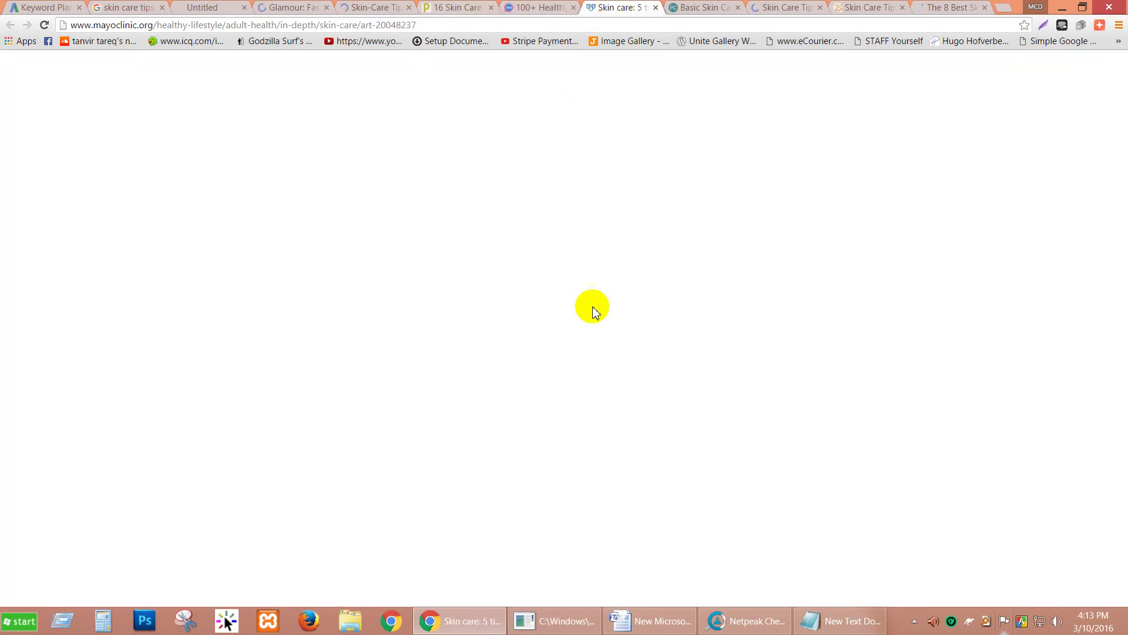
{"action": "scroll", "coordinate": [98, 259], "scroll_direction": "down", "scroll_amount": 20}
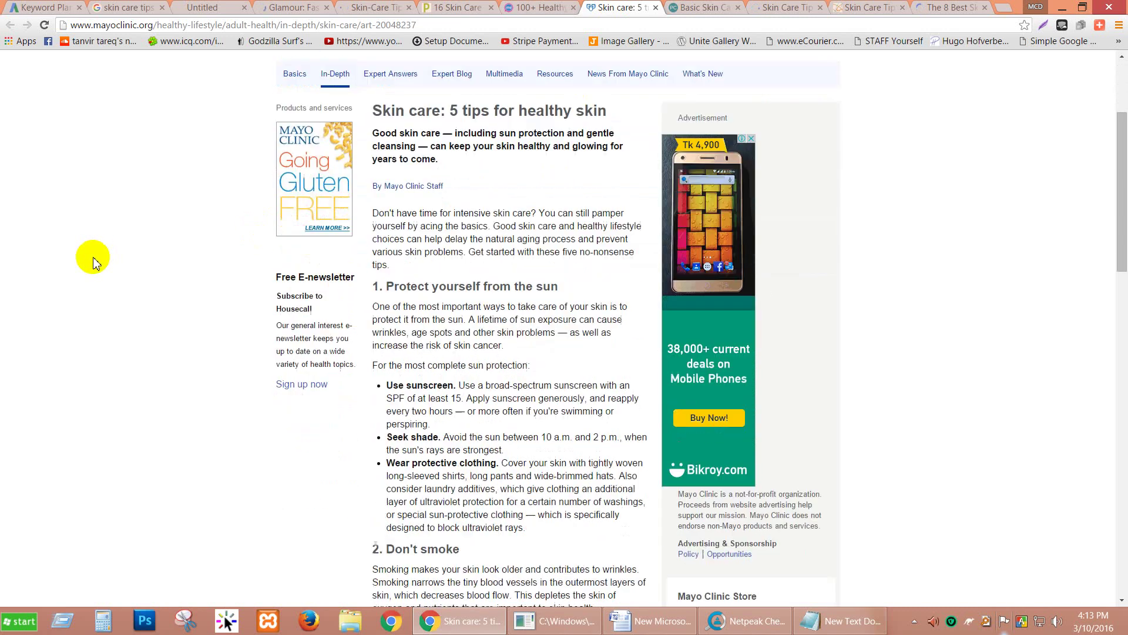
{"action": "scroll", "coordinate": [382, 140], "scroll_direction": "down", "scroll_amount": 6}
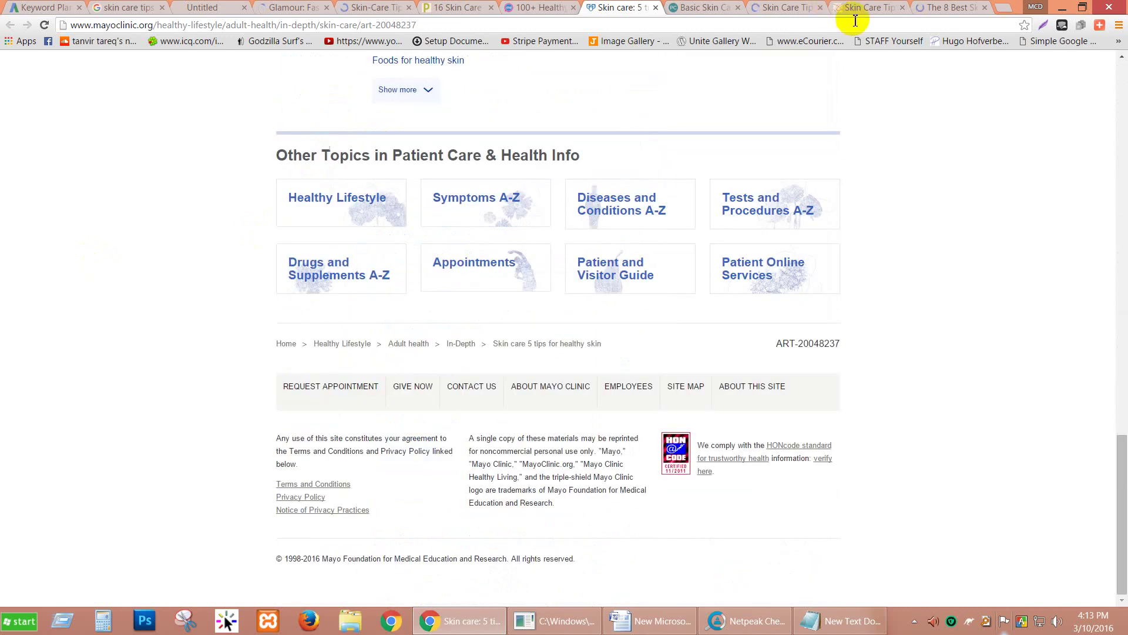
{"action": "scroll", "coordinate": [801, 221], "scroll_direction": "up", "scroll_amount": 9}
{"action": "scroll", "coordinate": [801, 221], "scroll_direction": "up", "scroll_amount": 7}
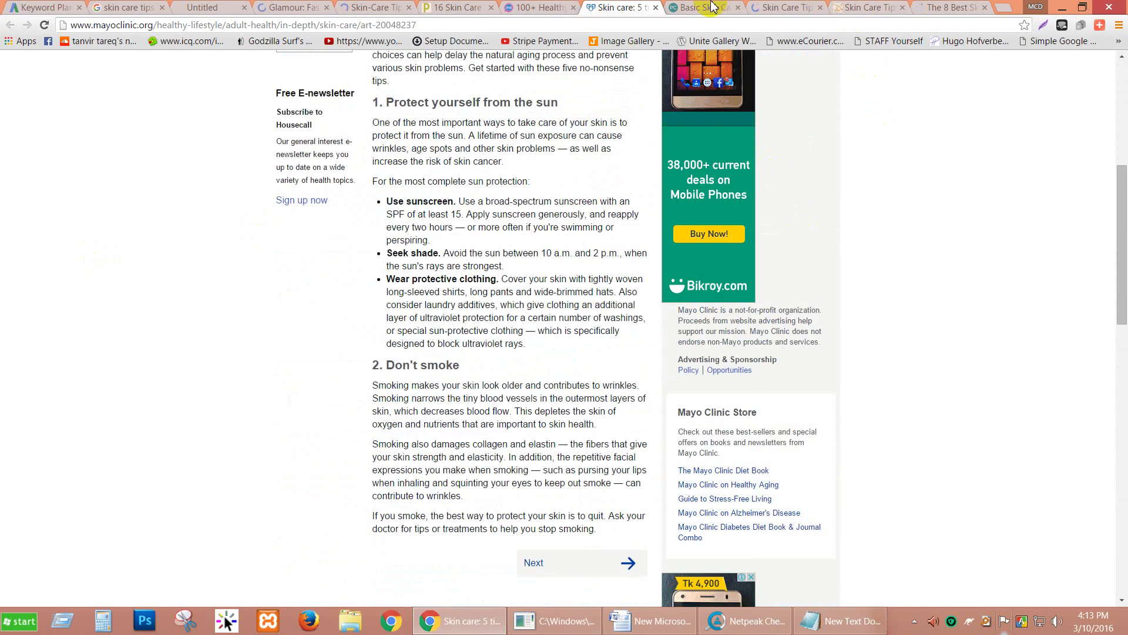
{"action": "left_click", "coordinate": [712, 7]}
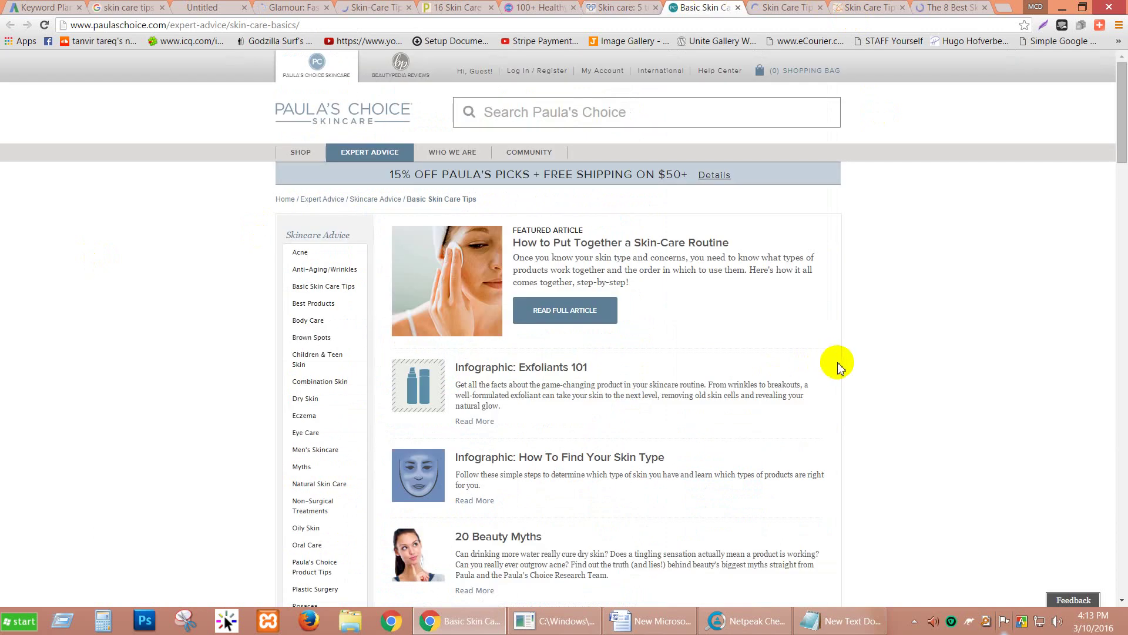
{"action": "scroll", "coordinate": [852, 367], "scroll_direction": "down", "scroll_amount": 2}
{"action": "scroll", "coordinate": [869, 369], "scroll_direction": "down", "scroll_amount": 15}
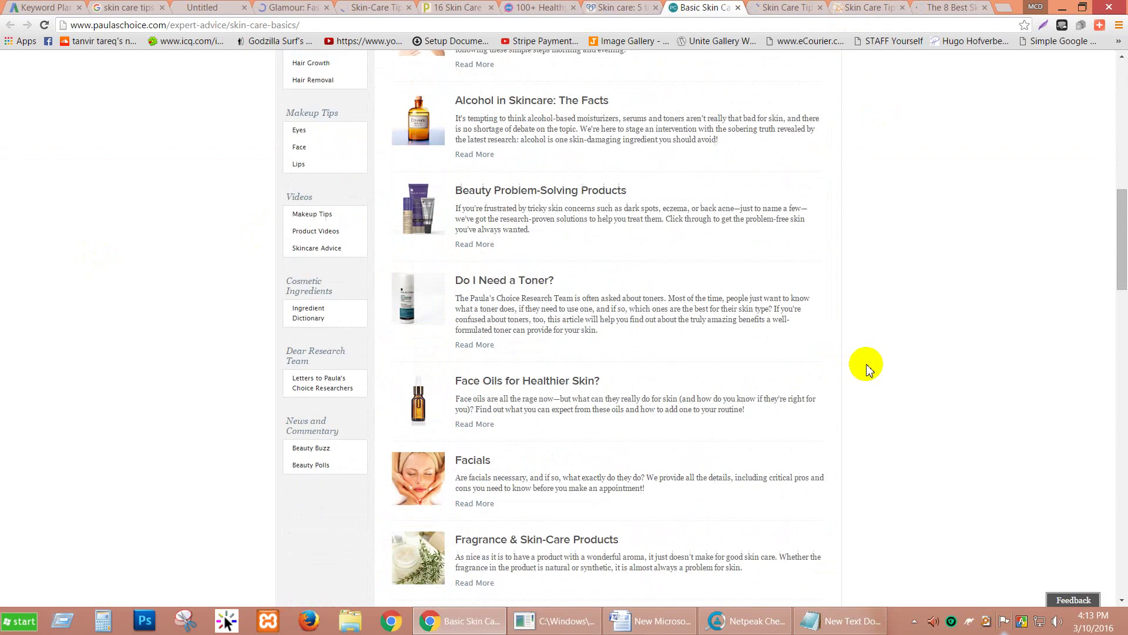
{"action": "scroll", "coordinate": [869, 369], "scroll_direction": "down", "scroll_amount": 17}
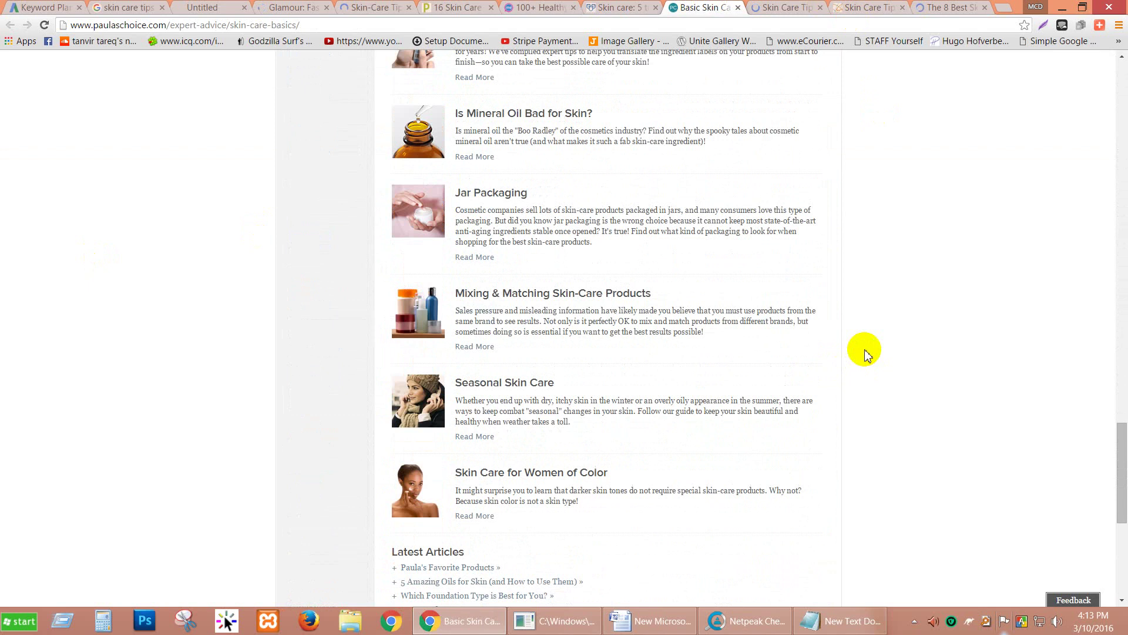
{"action": "scroll", "coordinate": [894, 276], "scroll_direction": "down", "scroll_amount": 7}
Step: Scroll through the Health.com skin care tips gallery
{"action": "left_click", "coordinate": [784, 7]}
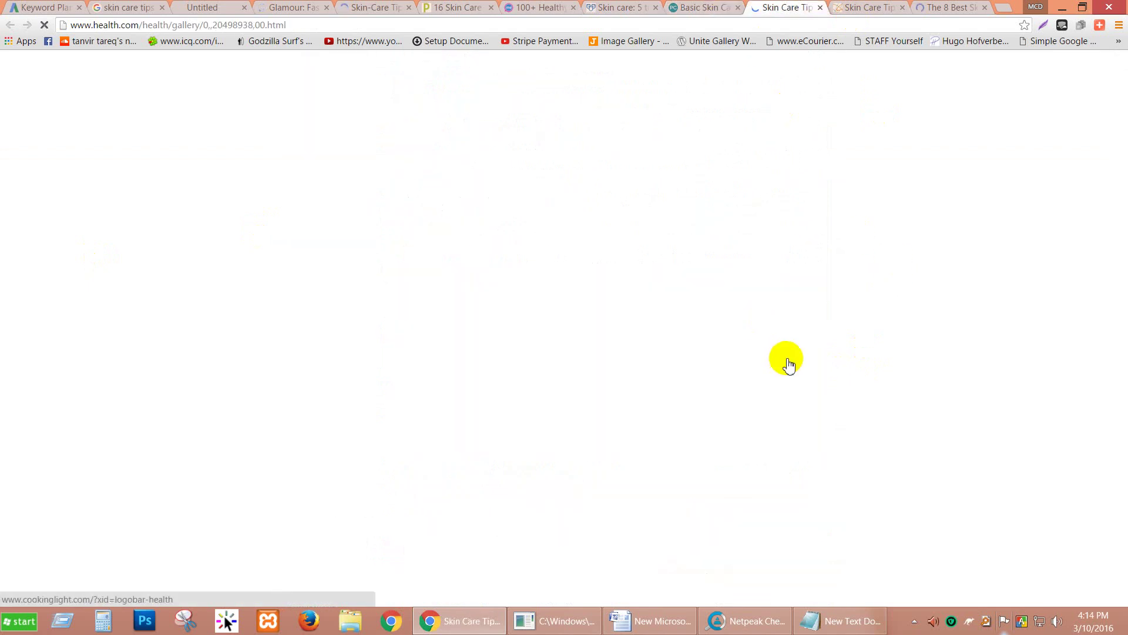
{"action": "scroll", "coordinate": [787, 364], "scroll_direction": "down", "scroll_amount": 4}
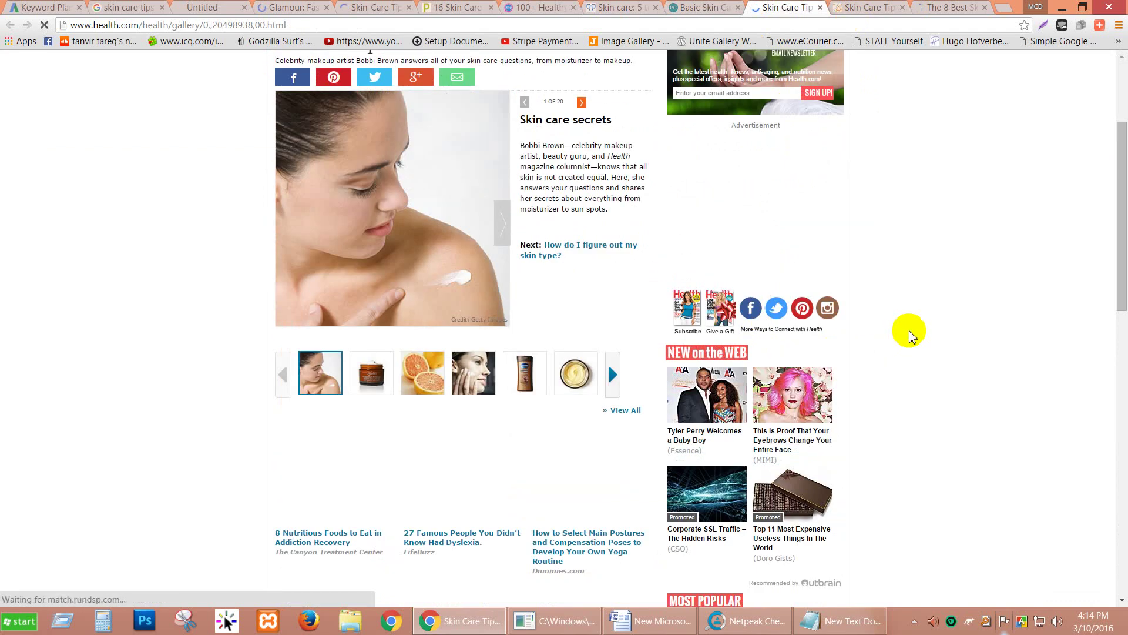
{"action": "scroll", "coordinate": [909, 333], "scroll_direction": "down", "scroll_amount": 13}
{"action": "scroll", "coordinate": [909, 333], "scroll_direction": "down", "scroll_amount": 2}
{"action": "scroll", "coordinate": [910, 336], "scroll_direction": "up", "scroll_amount": 17}
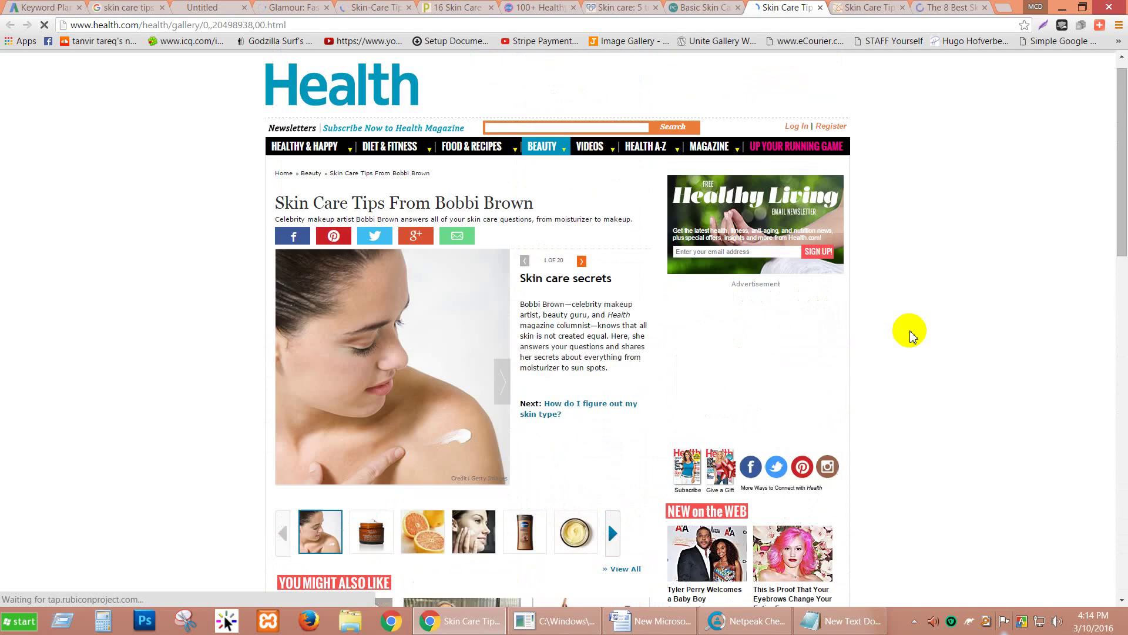
Step: Read through Dr. Bailey's skin care tips page, close it, and go back to Health.com
{"action": "left_click", "coordinate": [853, 8]}
{"action": "scroll", "coordinate": [872, 210], "scroll_direction": "down", "scroll_amount": 2}
{"action": "scroll", "coordinate": [872, 210], "scroll_direction": "down", "scroll_amount": 15}
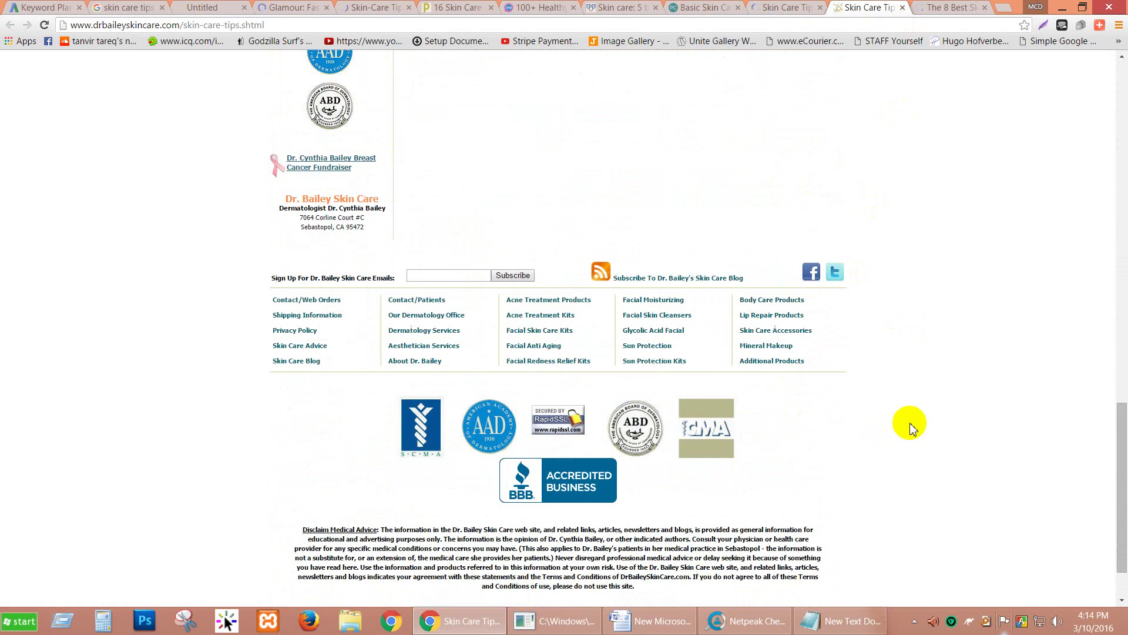
{"action": "scroll", "coordinate": [909, 427], "scroll_direction": "up", "scroll_amount": 9}
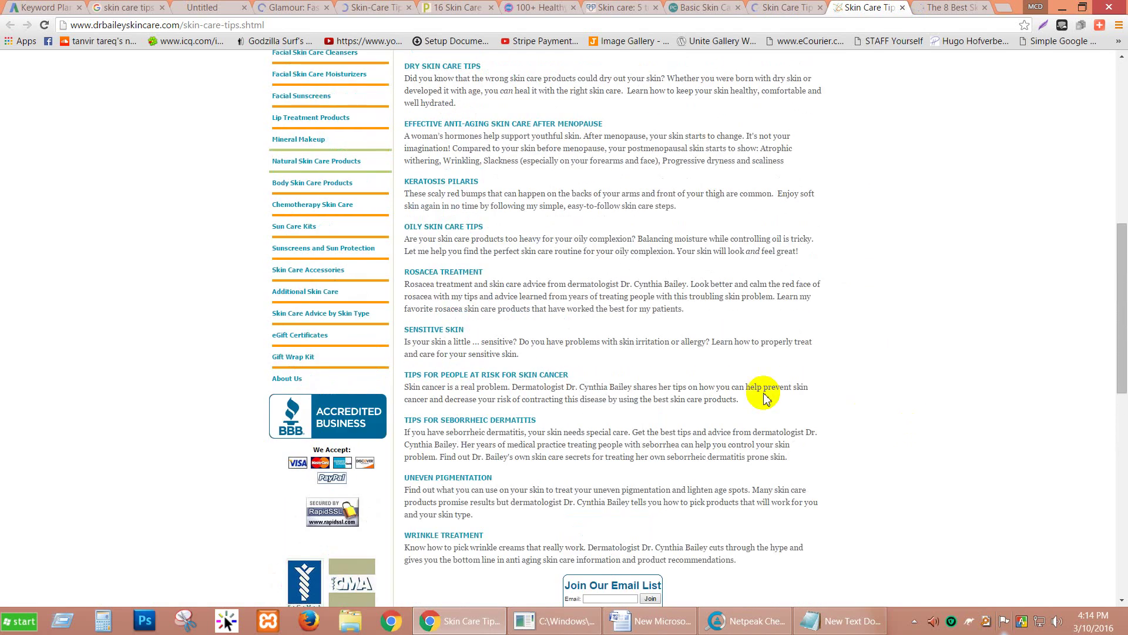
{"action": "scroll", "coordinate": [632, 346], "scroll_direction": "up", "scroll_amount": 5}
{"action": "scroll", "coordinate": [632, 347], "scroll_direction": "up", "scroll_amount": 4}
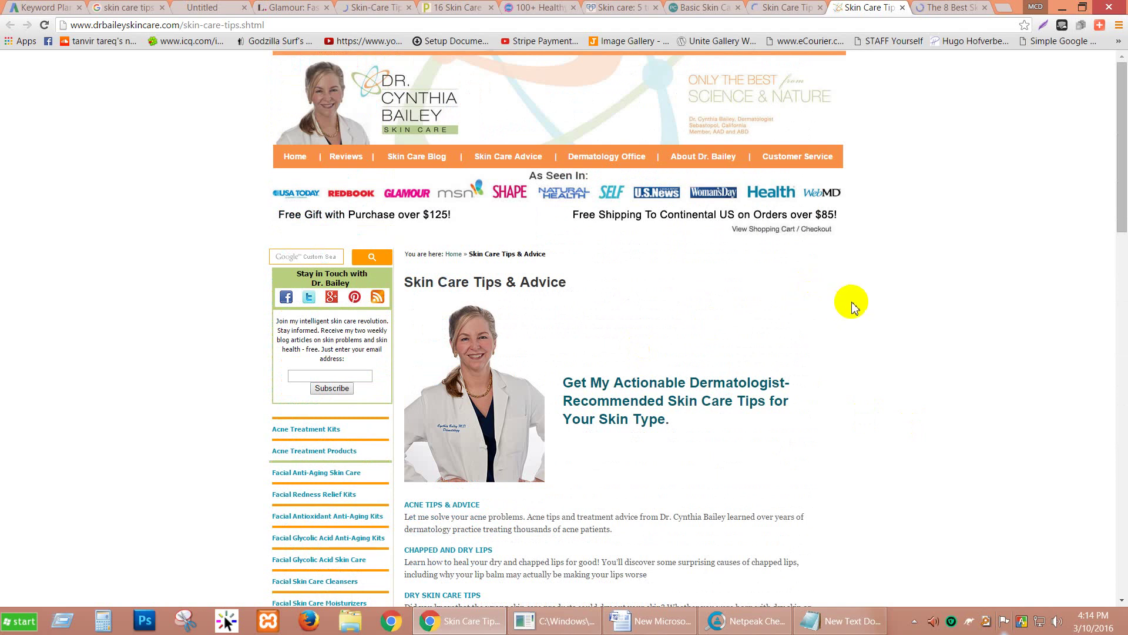
{"action": "scroll", "coordinate": [853, 307], "scroll_direction": "down", "scroll_amount": 8}
{"action": "scroll", "coordinate": [852, 305], "scroll_direction": "down", "scroll_amount": 15}
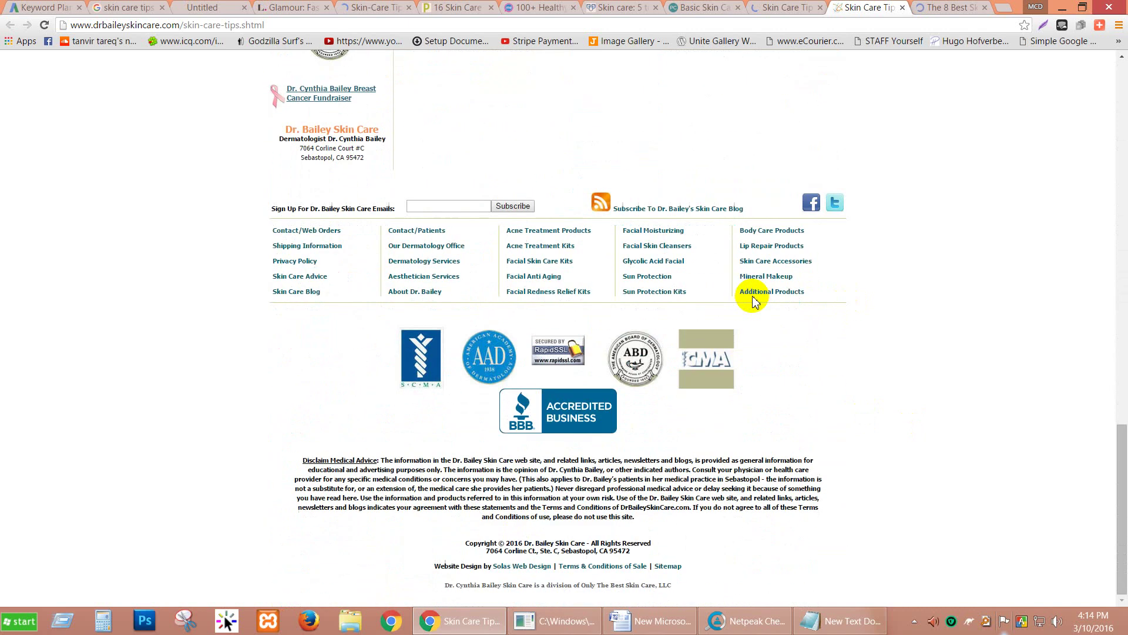
{"action": "scroll", "coordinate": [902, 461], "scroll_direction": "up", "scroll_amount": 20}
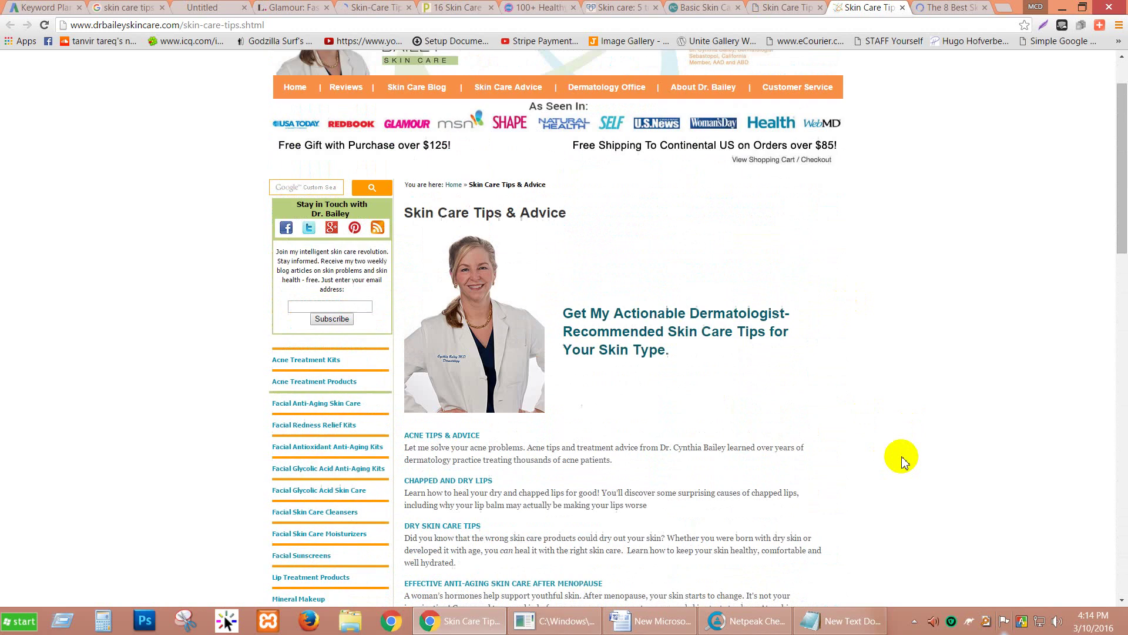
{"action": "scroll", "coordinate": [902, 462], "scroll_direction": "up", "scroll_amount": 2}
{"action": "left_click", "coordinate": [903, 8]}
{"action": "left_click", "coordinate": [788, 12]}
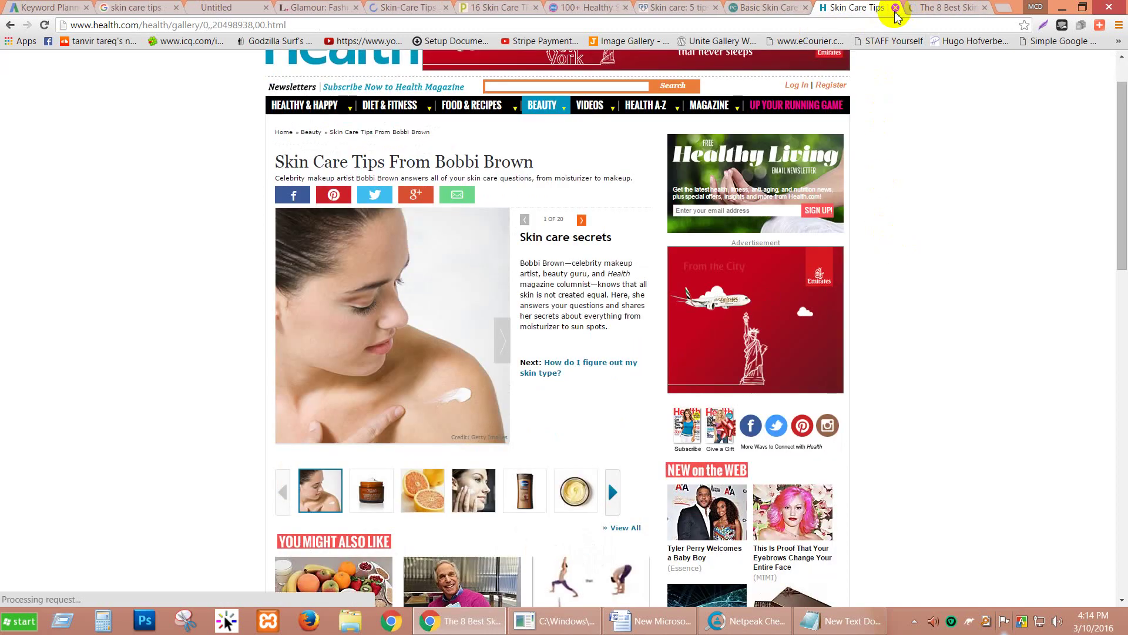
Step: Close the Health.com, Allure, Paula's Choice, Mayo Clinic, RewardMe and Prevention tabs
{"action": "left_click", "coordinate": [895, 7]}
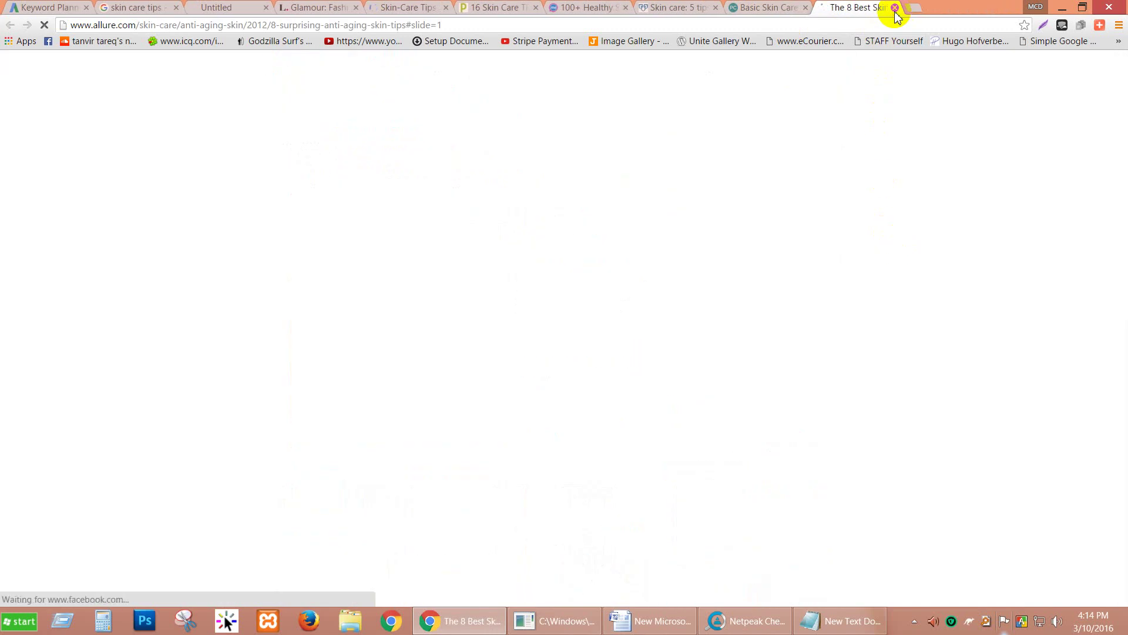
{"action": "left_click", "coordinate": [895, 8]}
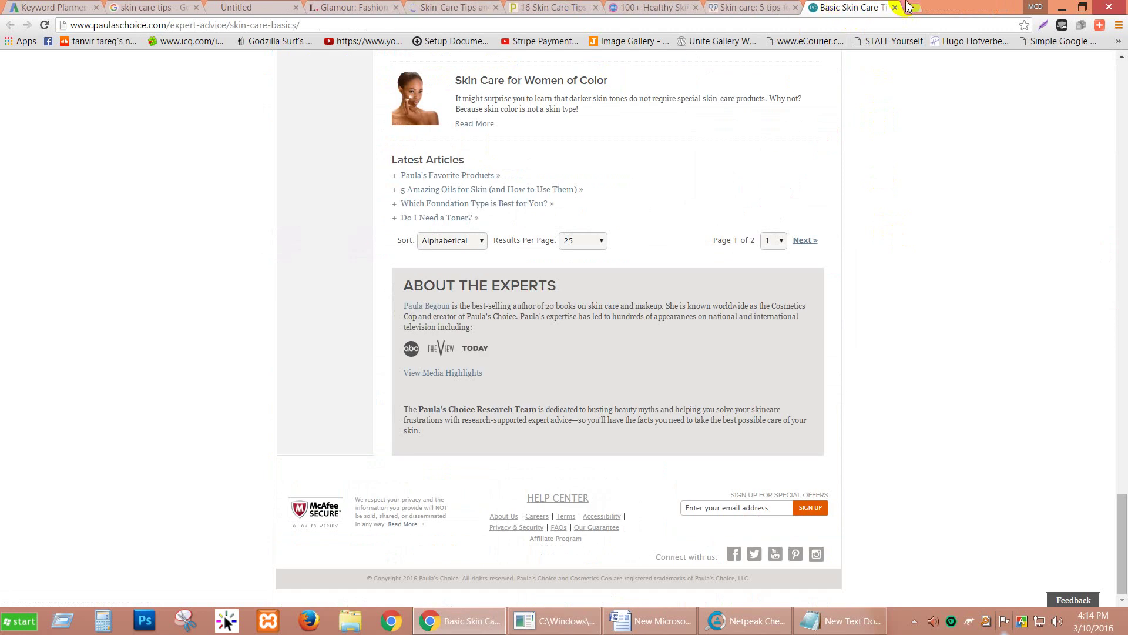
{"action": "left_click", "coordinate": [895, 7]}
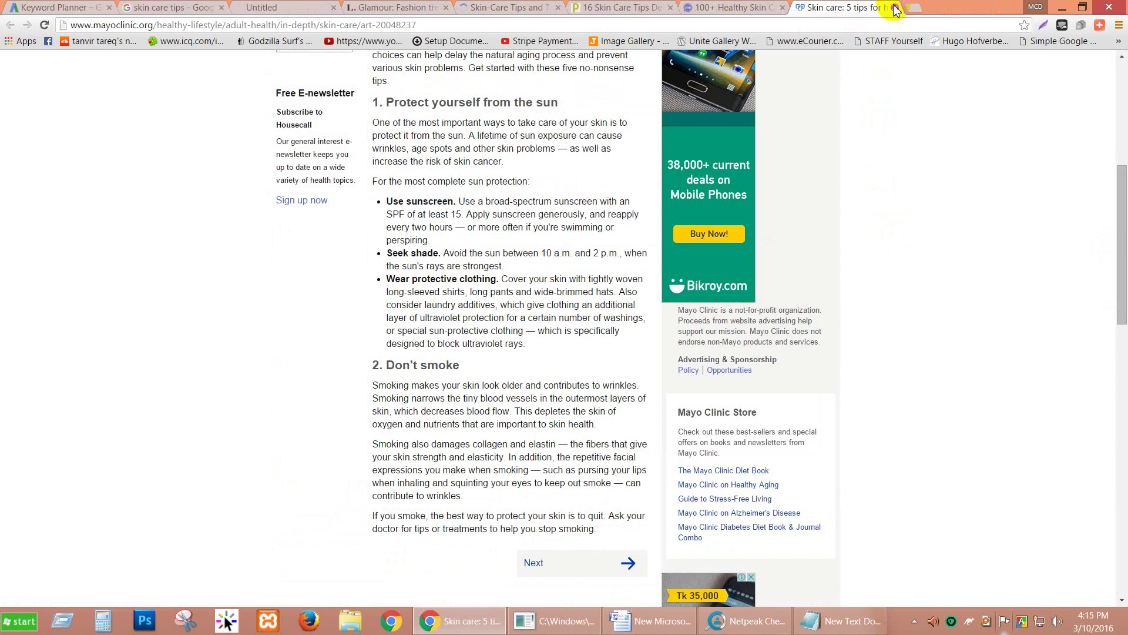
{"action": "left_click", "coordinate": [895, 8]}
{"action": "scroll", "coordinate": [823, 135], "scroll_direction": "down", "scroll_amount": 2}
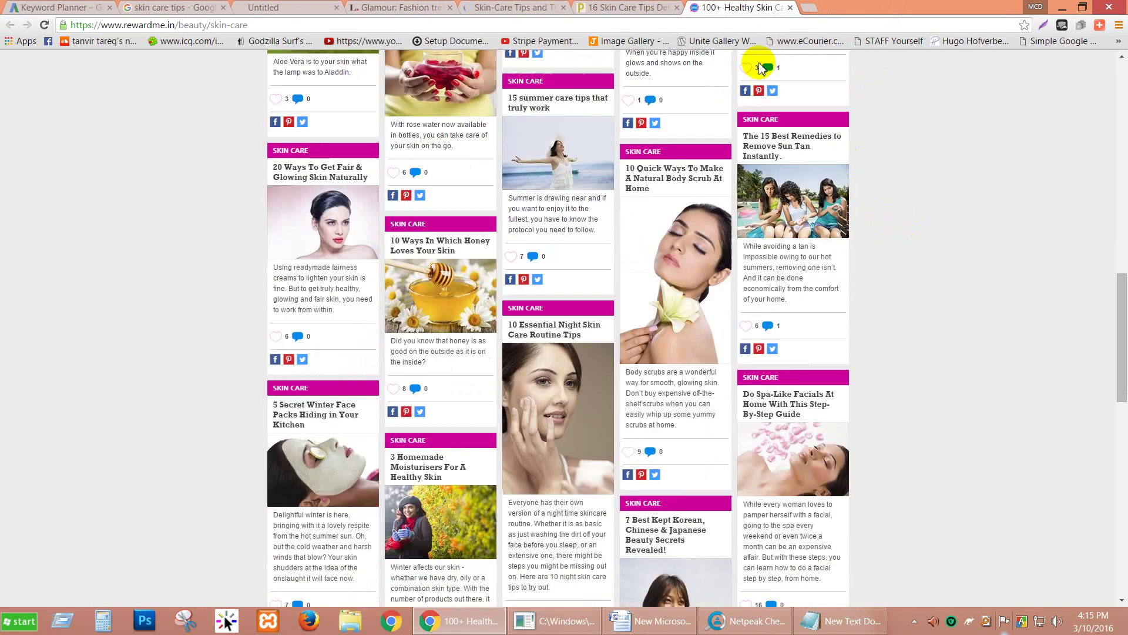
{"action": "left_click", "coordinate": [792, 8]}
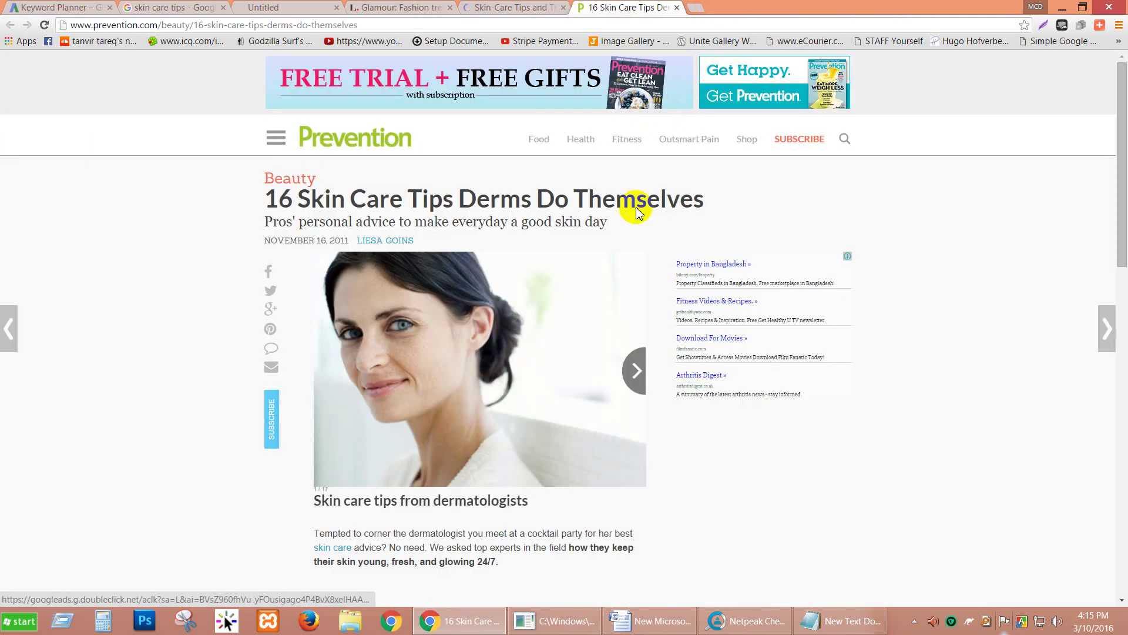
{"action": "scroll", "coordinate": [702, 331], "scroll_direction": "down", "scroll_amount": 1}
{"action": "scroll", "coordinate": [601, 320], "scroll_direction": "down", "scroll_amount": 15}
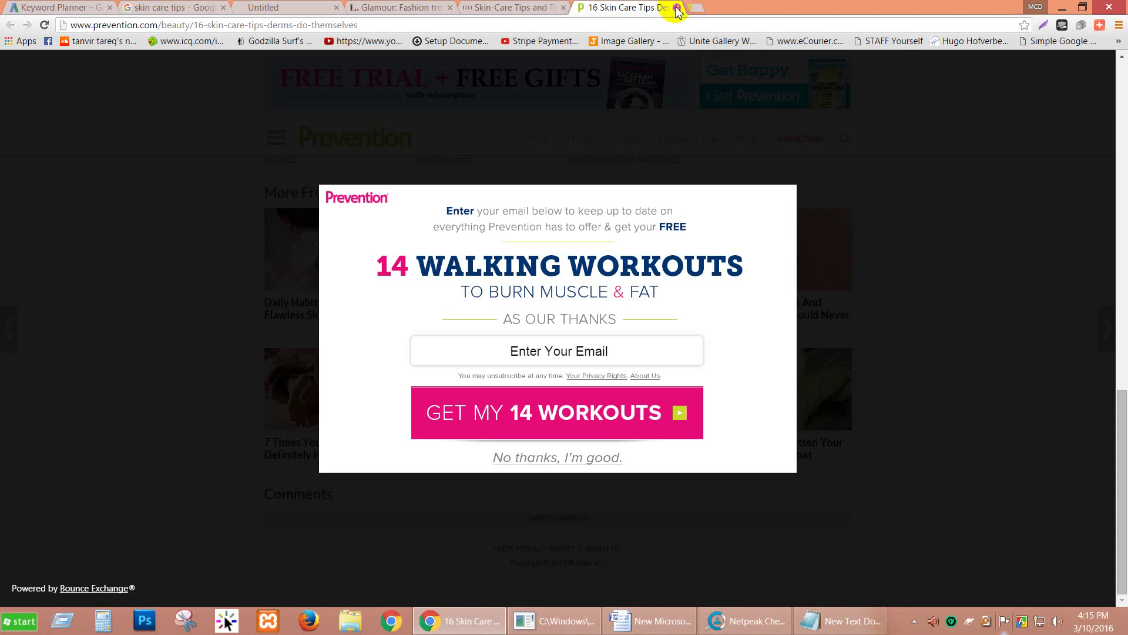
{"action": "left_click", "coordinate": [677, 8]}
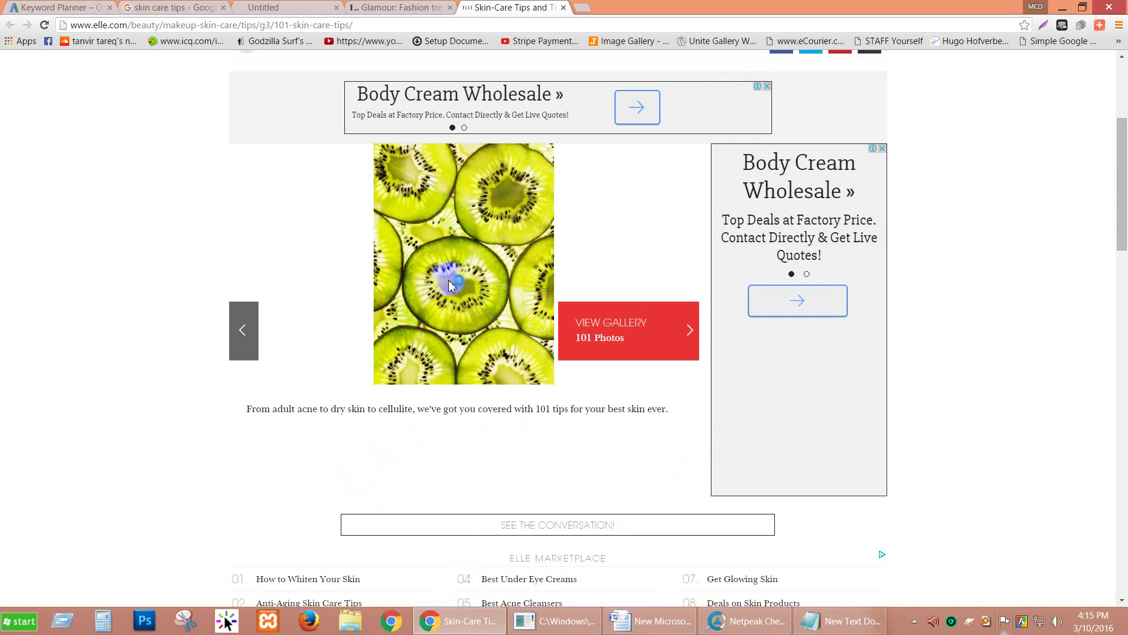
Step: Close the Elle, Glamour and bookmarklet results tabs, then bring Netpeak Checker to the front
{"action": "left_click", "coordinate": [699, 308]}
{"action": "scroll", "coordinate": [643, 400], "scroll_direction": "down", "scroll_amount": 15}
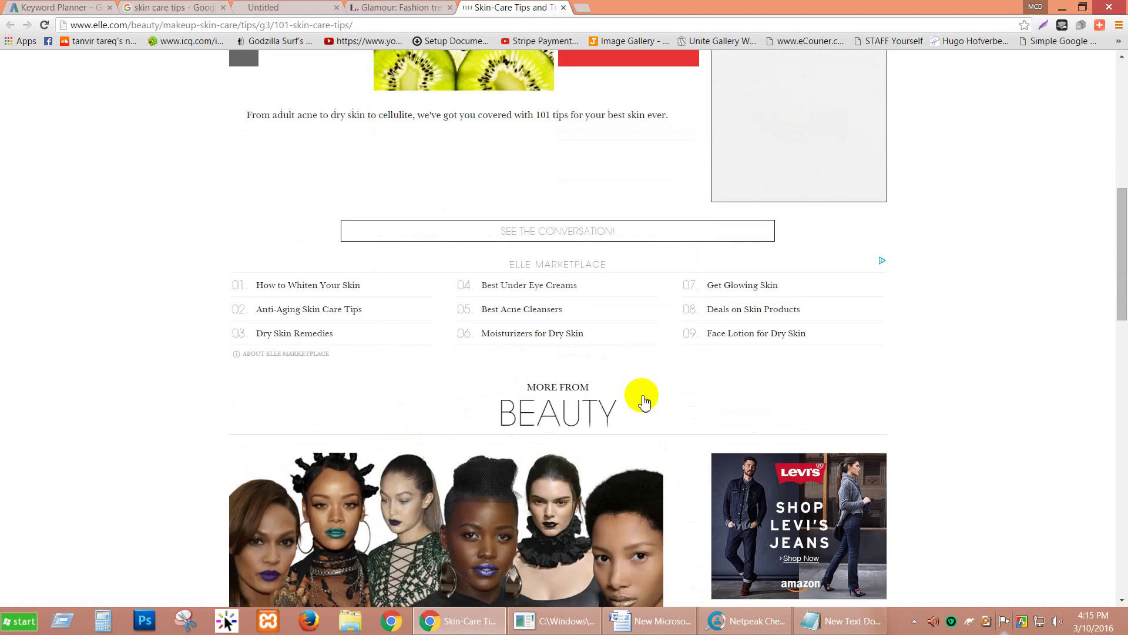
{"action": "scroll", "coordinate": [646, 388], "scroll_direction": "down", "scroll_amount": 10}
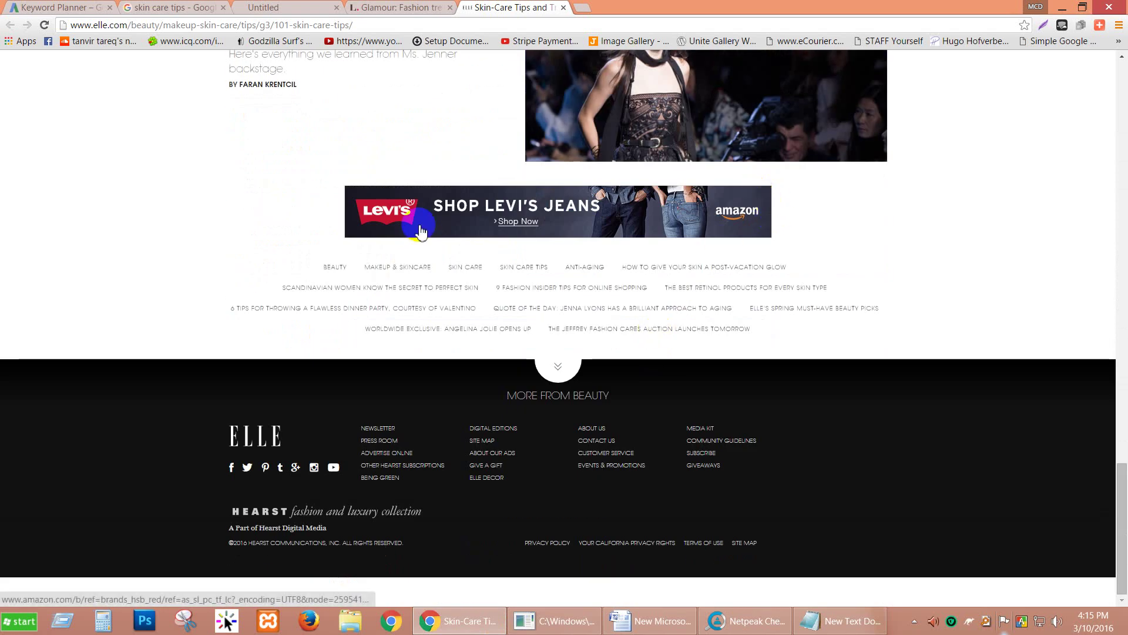
{"action": "left_click", "coordinate": [742, 213]}
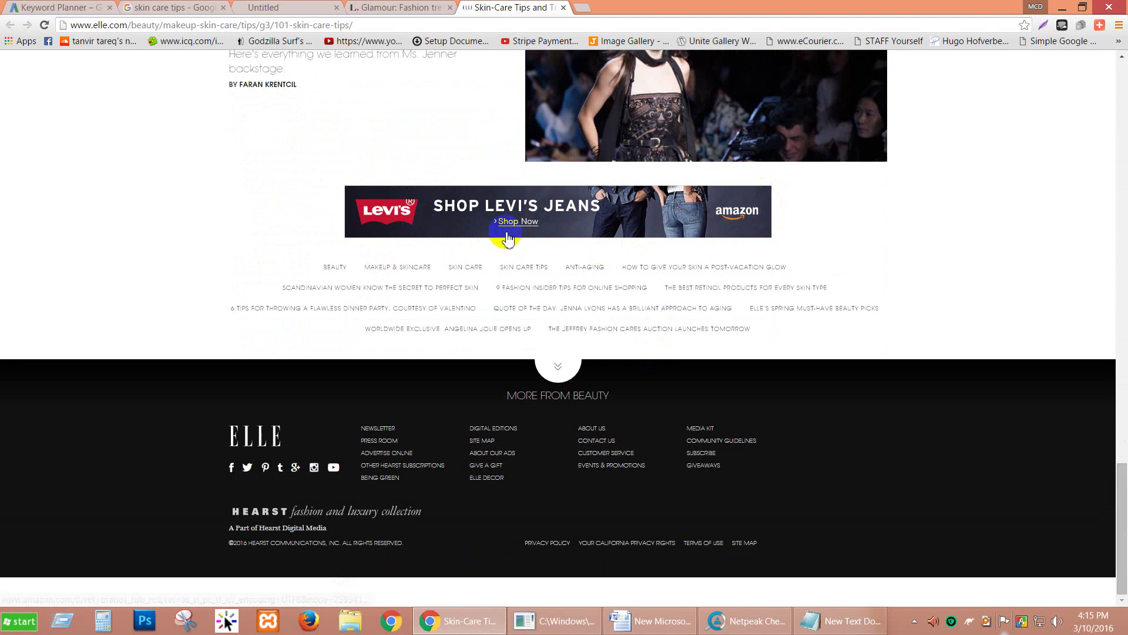
{"action": "scroll", "coordinate": [651, 241], "scroll_direction": "up", "scroll_amount": 6}
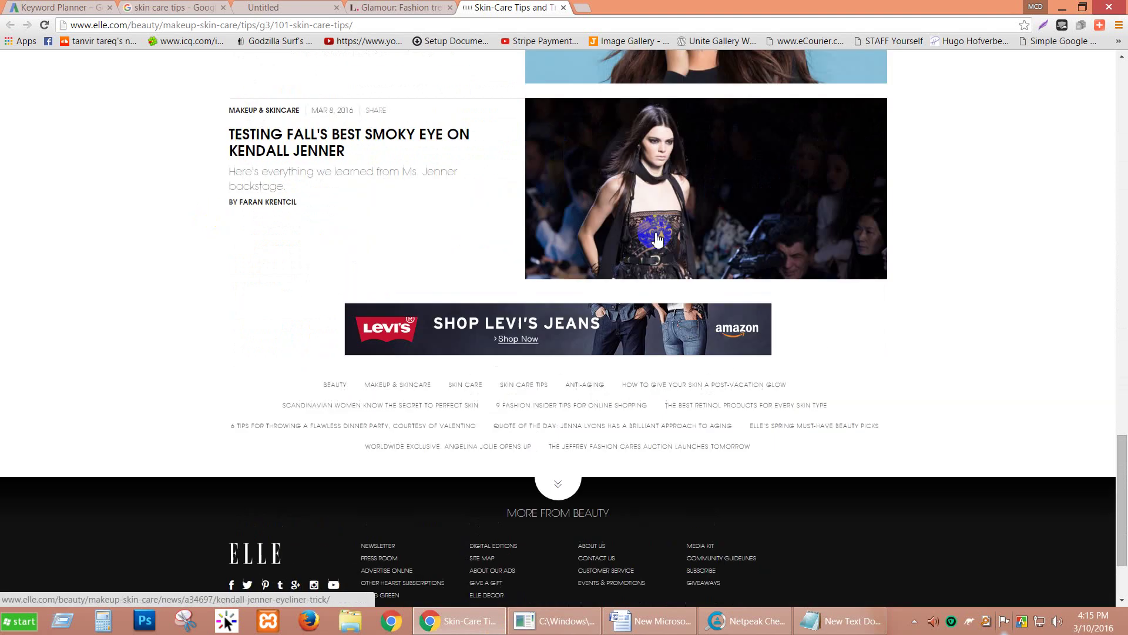
{"action": "left_click", "coordinate": [563, 7]}
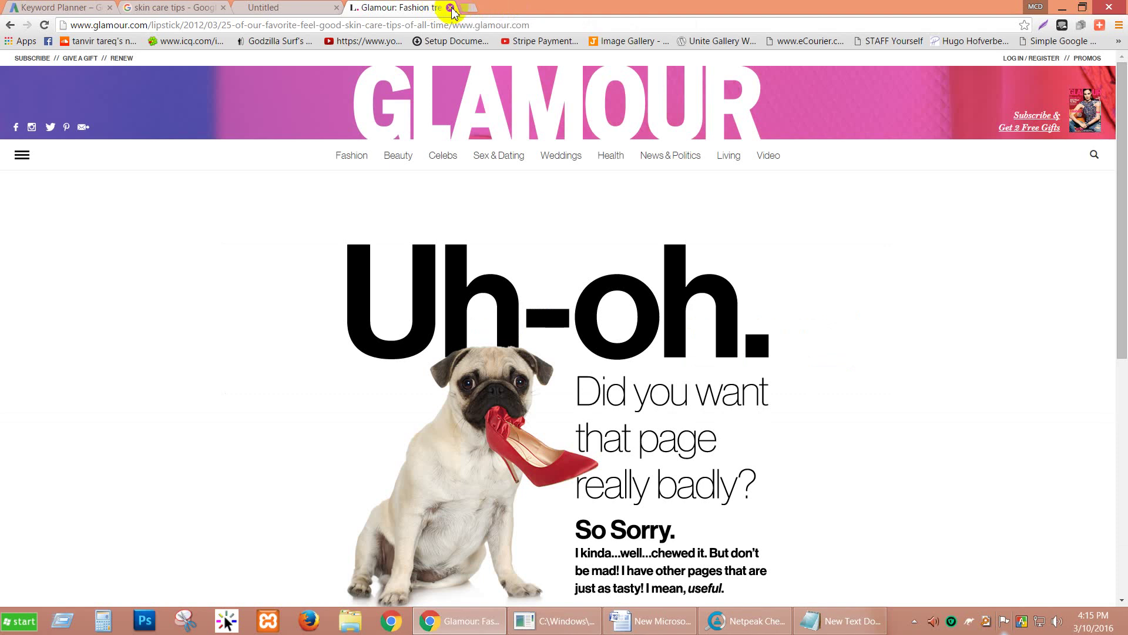
{"action": "left_click", "coordinate": [451, 8]}
{"action": "left_click", "coordinate": [337, 8]}
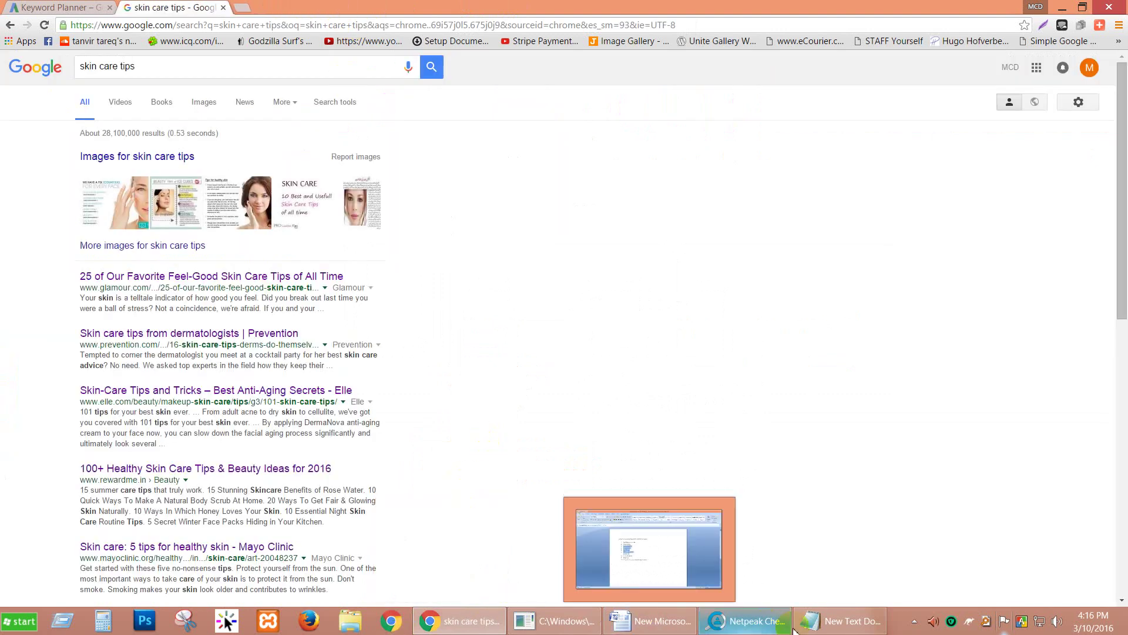
{"action": "left_click", "coordinate": [745, 620]}
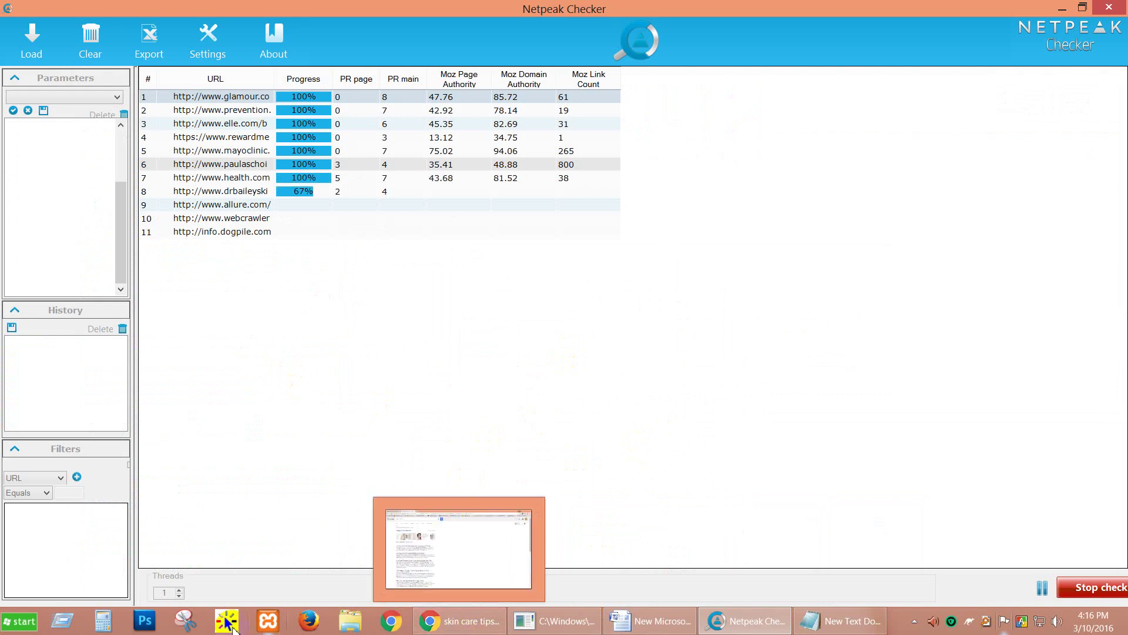
{"action": "key", "text": "super+r"}
Step: Wait for the Moz check to finish on all 11 URLs, Paula's Choice topping link count at 800
{"action": "left_click", "coordinate": [94, 570]}
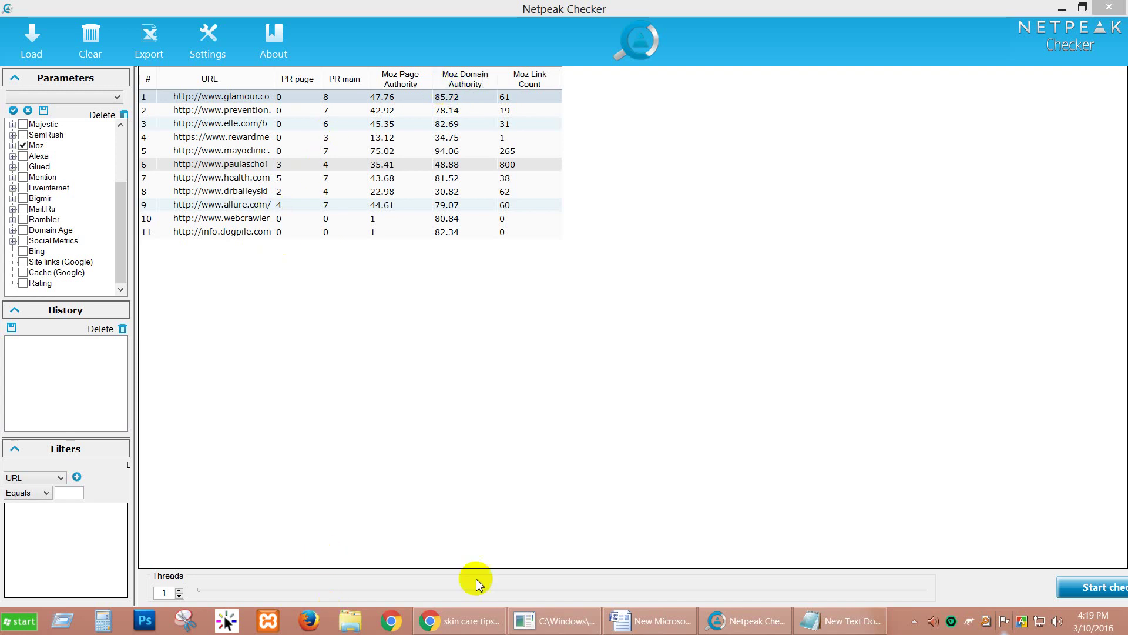
Step: Review Netpeak Checker's finished Moz table, then bring back the Chrome skin care tips search
{"action": "left_click", "coordinate": [766, 630]}
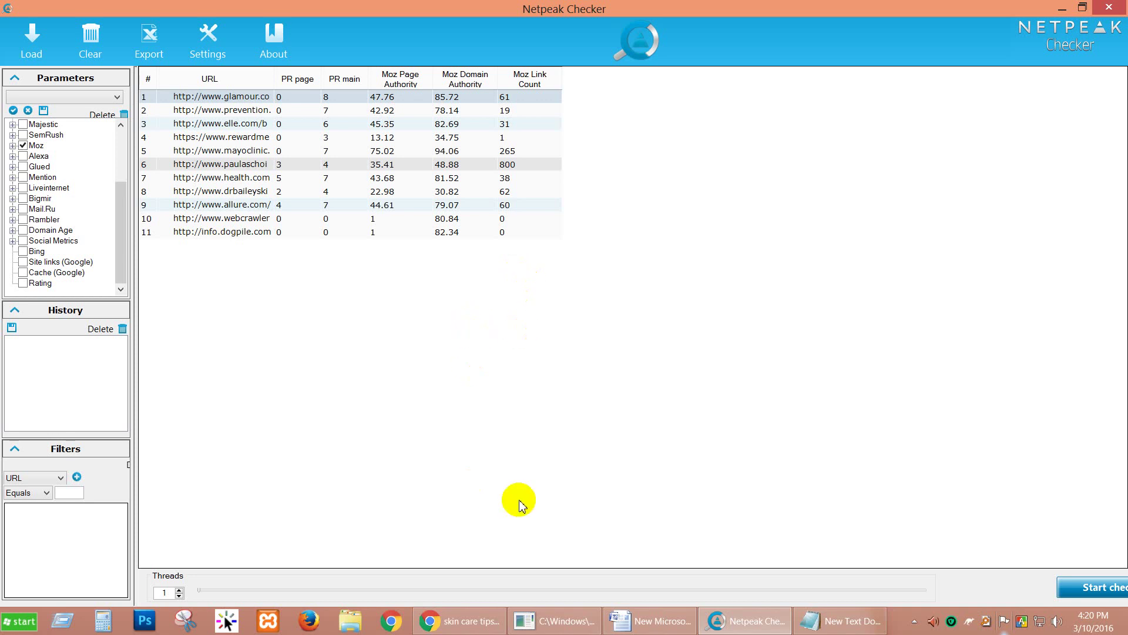
{"action": "left_click", "coordinate": [470, 621]}
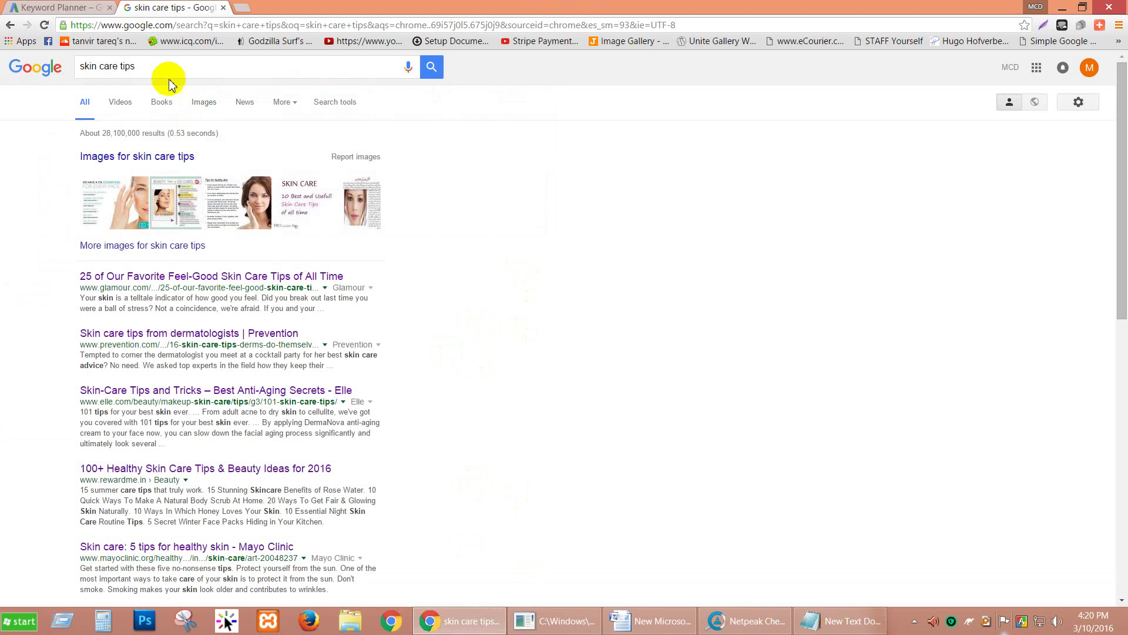
Step: Refine the Google query to 'homemade skin care tips' using the search suggestion
{"action": "left_click_drag", "start_coordinate": [154, 64], "coordinate": [84, 65]}
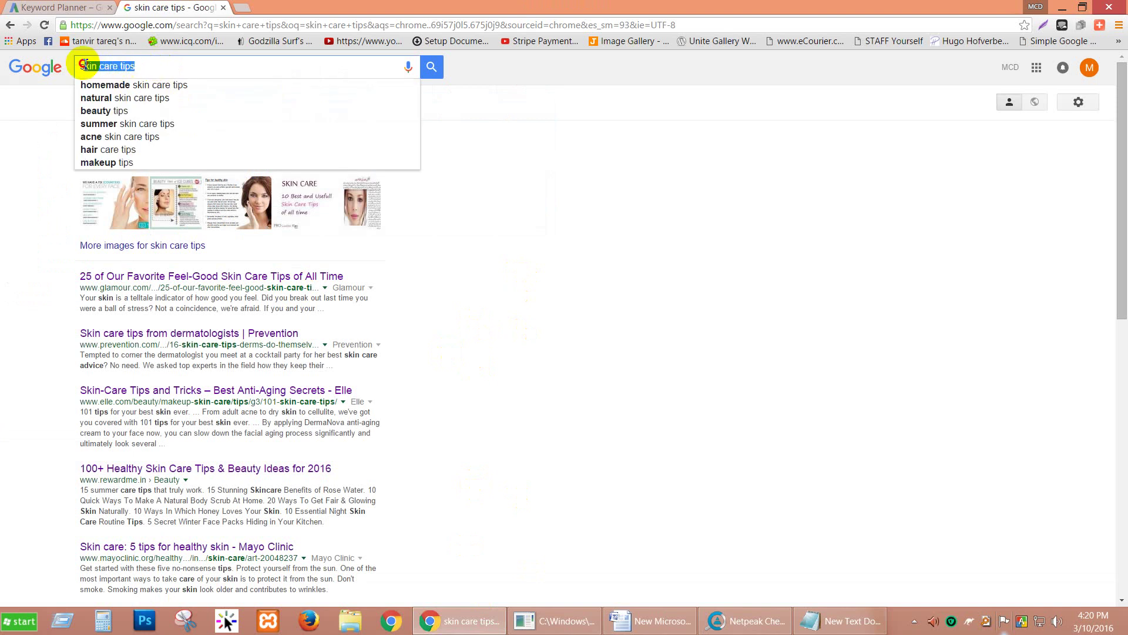
{"action": "left_click", "coordinate": [170, 69]}
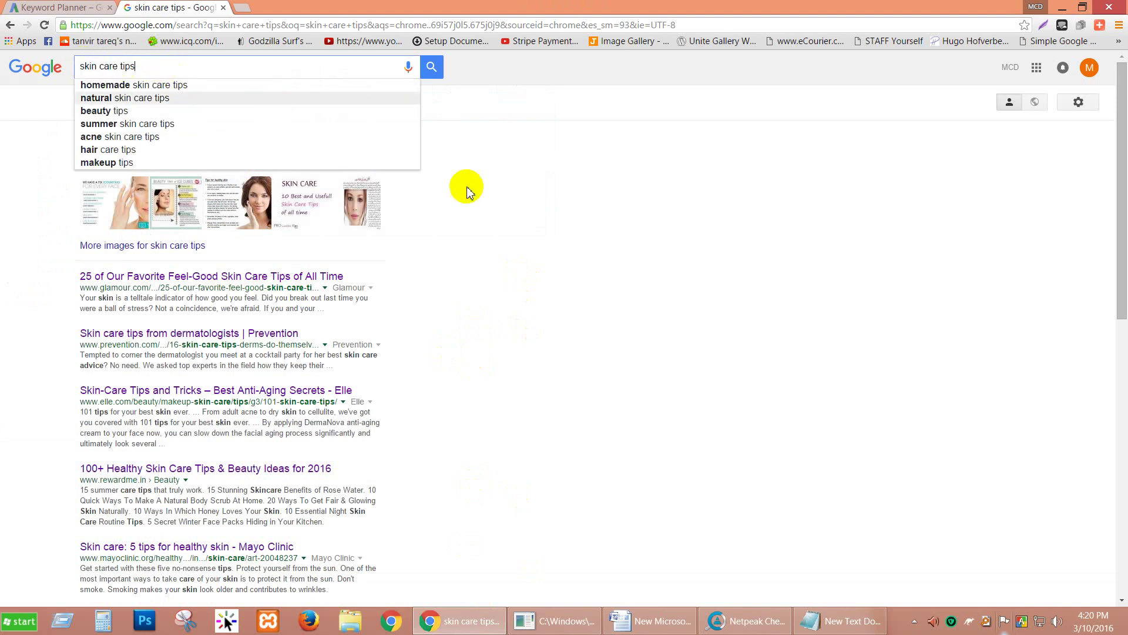
{"action": "left_click", "coordinate": [524, 227]}
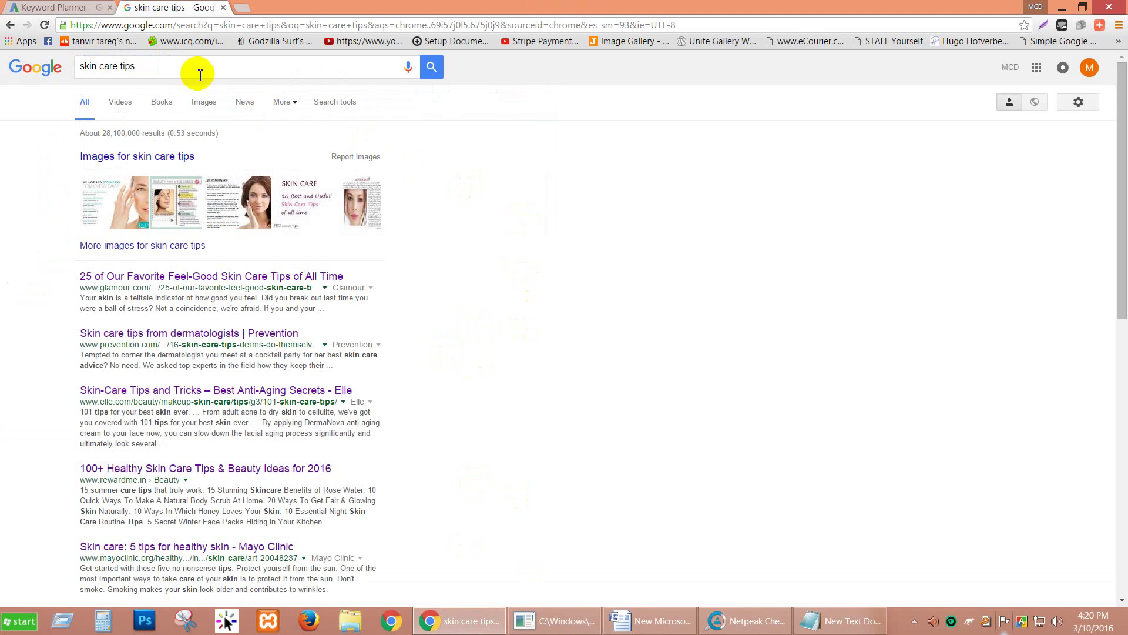
{"action": "left_click", "coordinate": [128, 68]}
{"action": "left_click_drag", "start_coordinate": [129, 68], "coordinate": [97, 68]}
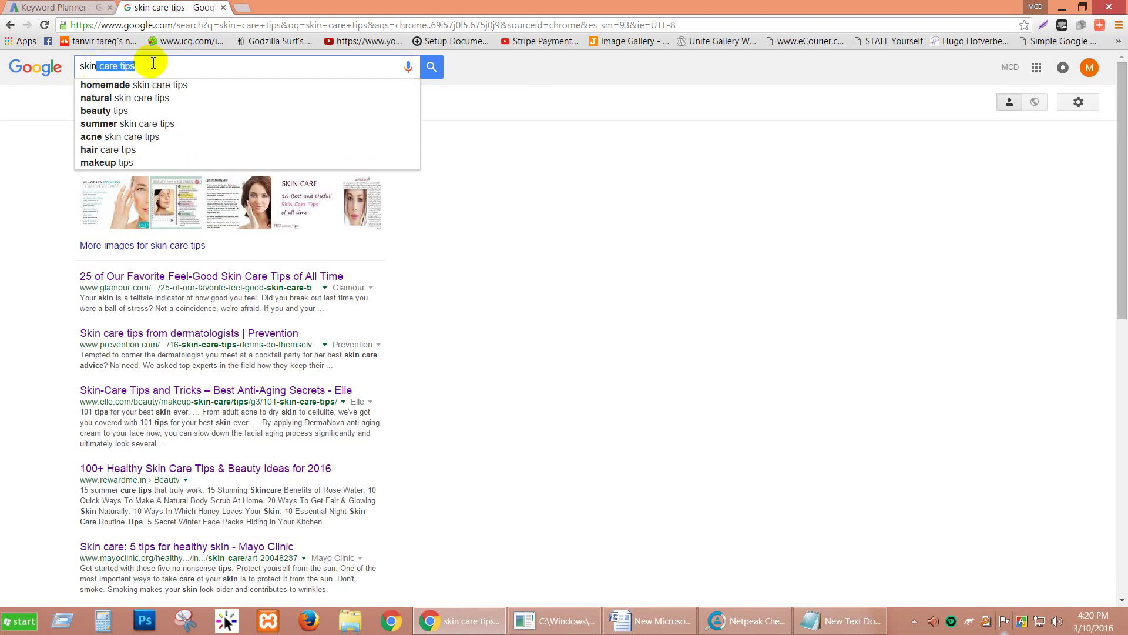
{"action": "left_click", "coordinate": [192, 85]}
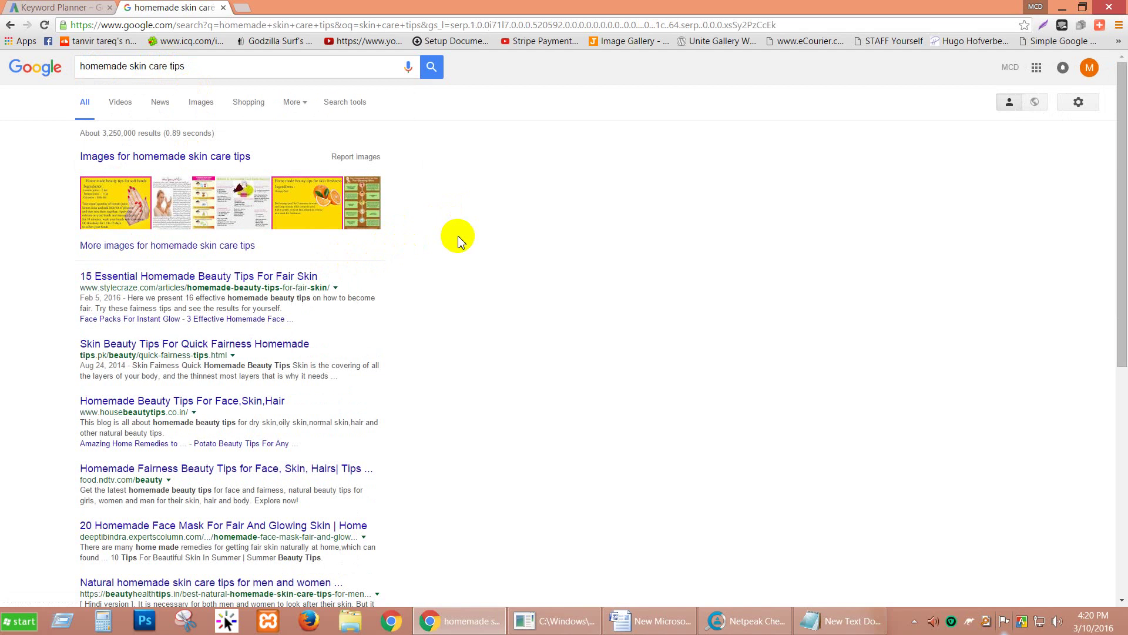
Step: Narrow the search to 'homemade skin care tips for acne' and select the whole query
{"action": "left_click_drag", "start_coordinate": [229, 64], "coordinate": [78, 76]}
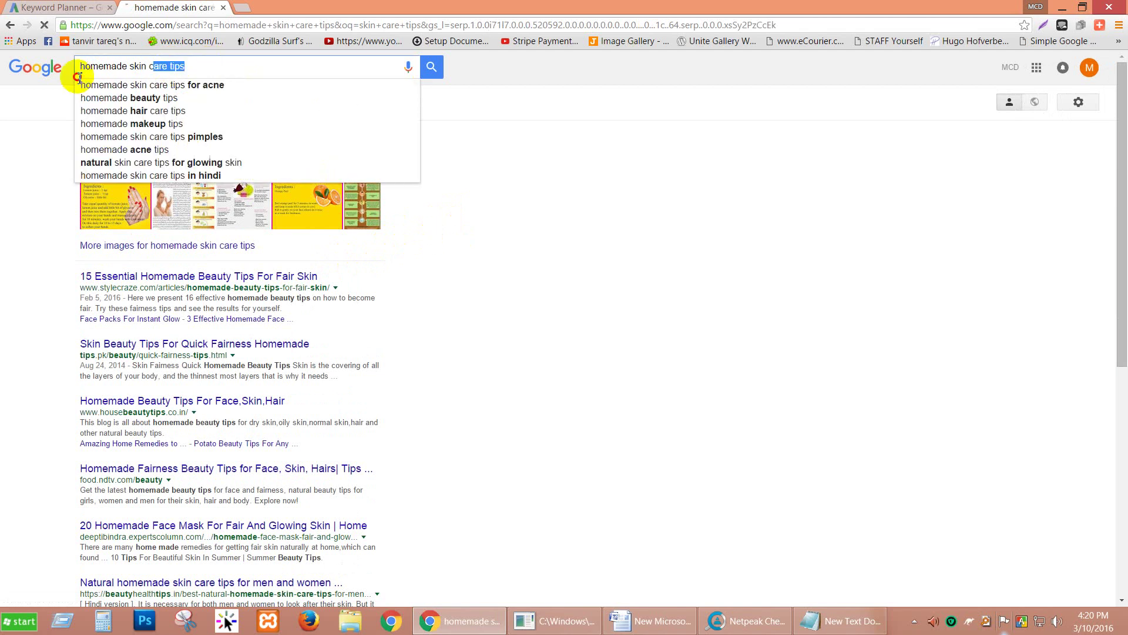
{"action": "left_click", "coordinate": [87, 85]}
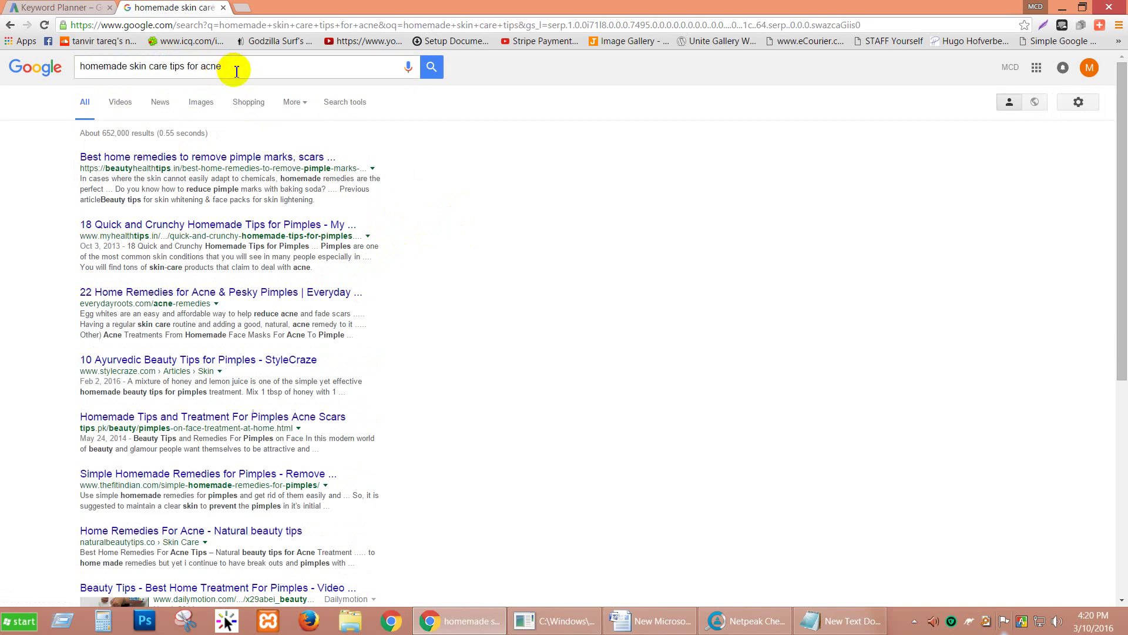
{"action": "left_click_drag", "start_coordinate": [240, 66], "coordinate": [55, 68]}
{"action": "key", "text": "ctrl+c"}
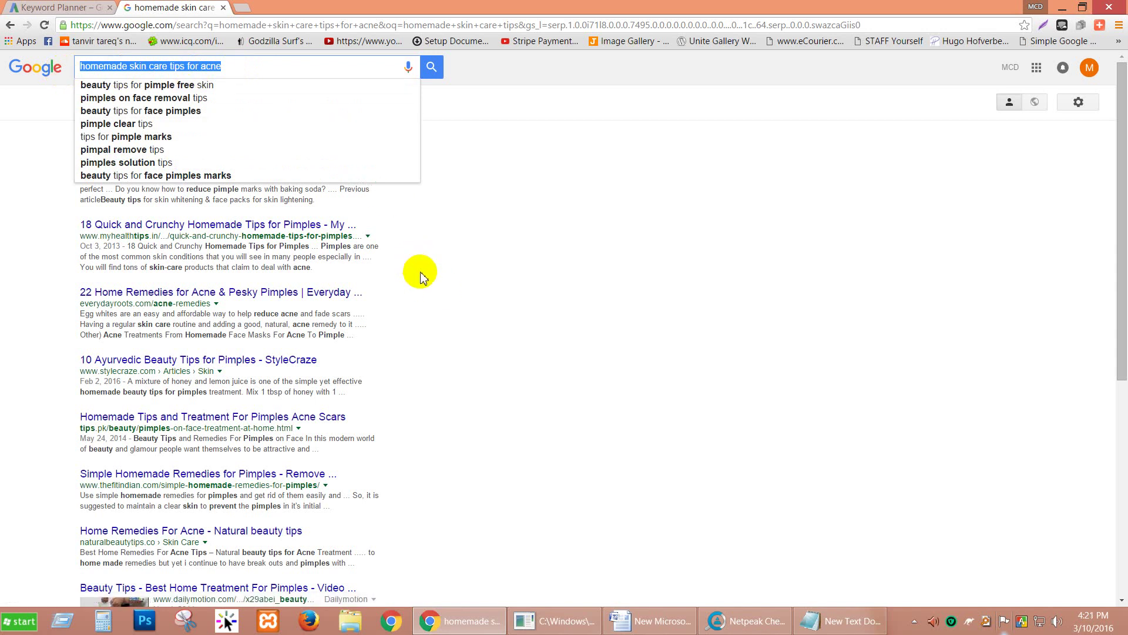
{"action": "left_click", "coordinate": [479, 263]}
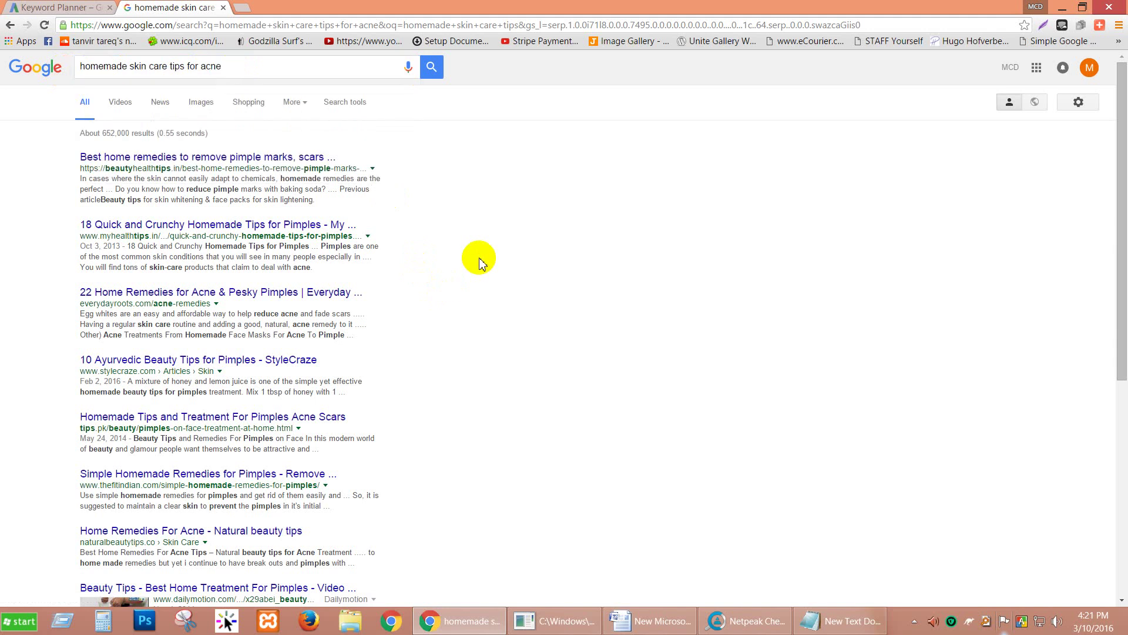
{"action": "left_click", "coordinate": [234, 72]}
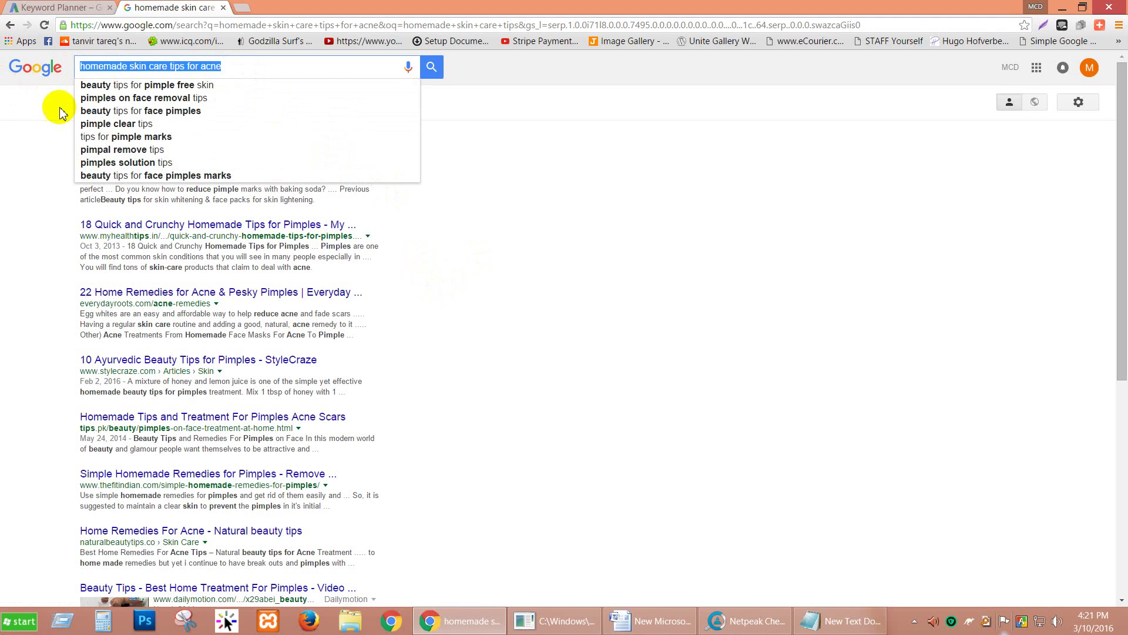
{"action": "left_click", "coordinate": [36, 7]}
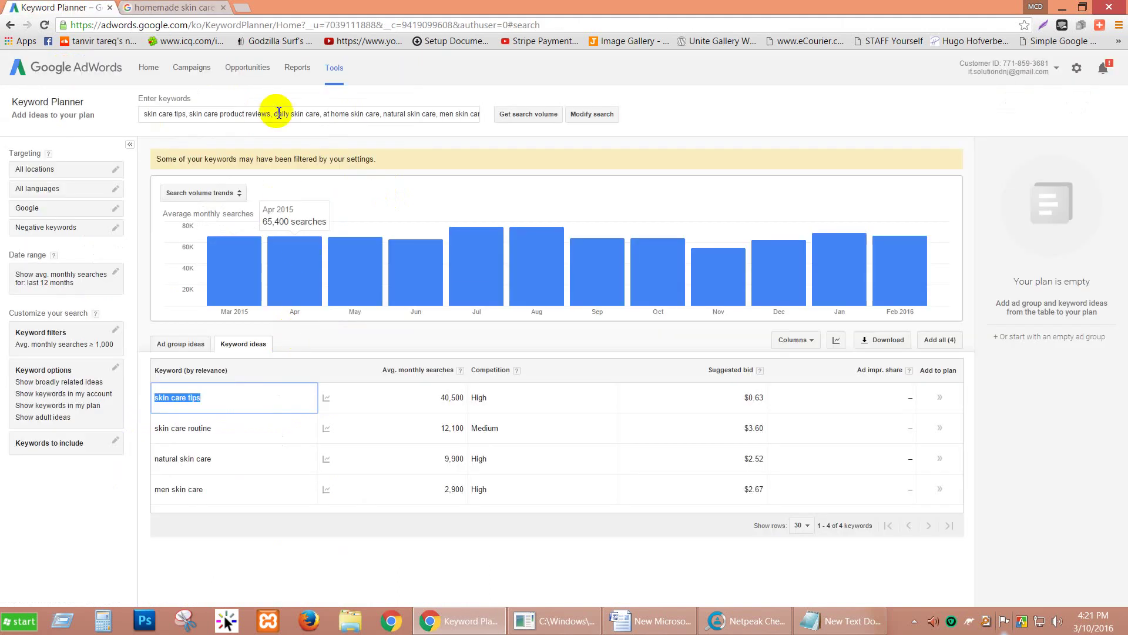
Step: Replace the planner keywords with the acne query and request its search volume
{"action": "left_click", "coordinate": [285, 118]}
{"action": "key", "text": "ctrl+a"}
{"action": "key", "text": "ctrl+v"}
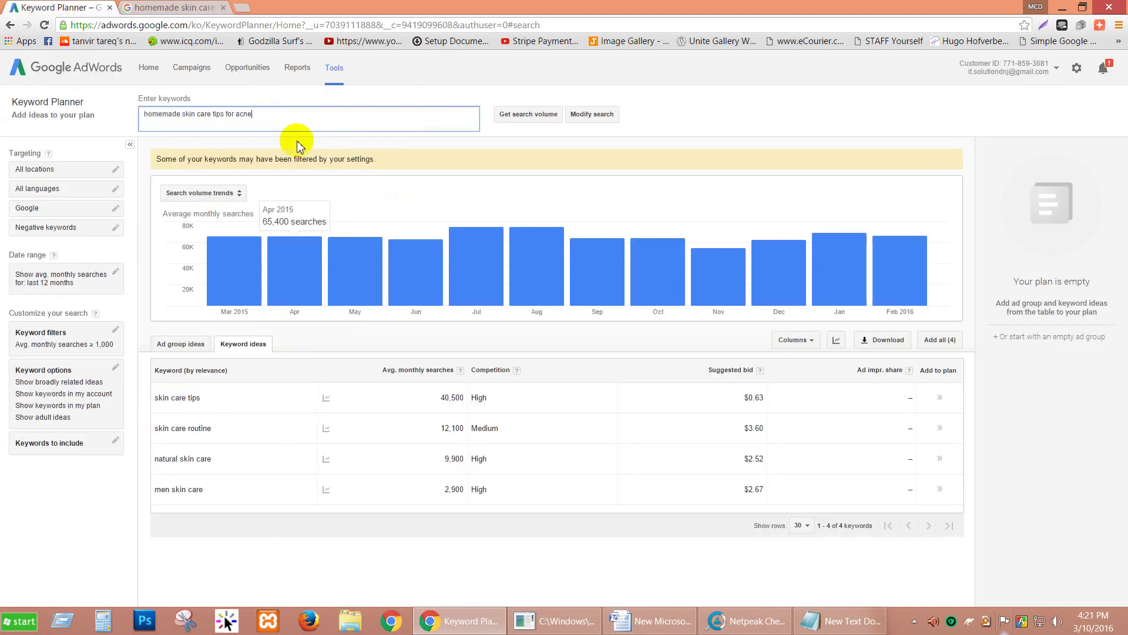
{"action": "left_click", "coordinate": [515, 117]}
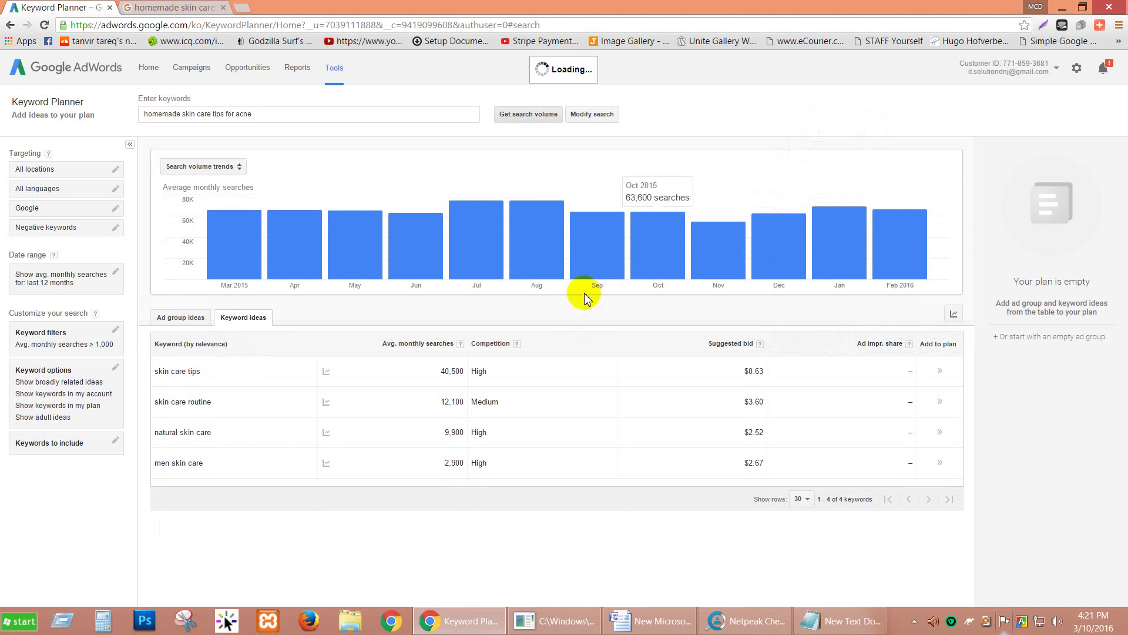
{"action": "left_click", "coordinate": [510, 114]}
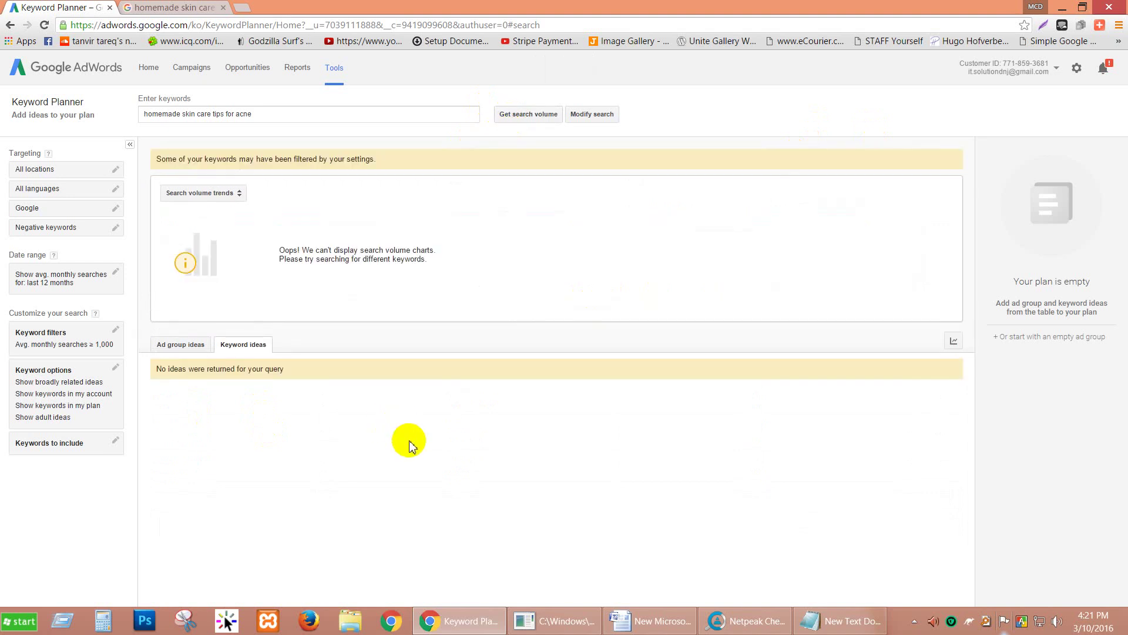
{"action": "left_click", "coordinate": [529, 114]}
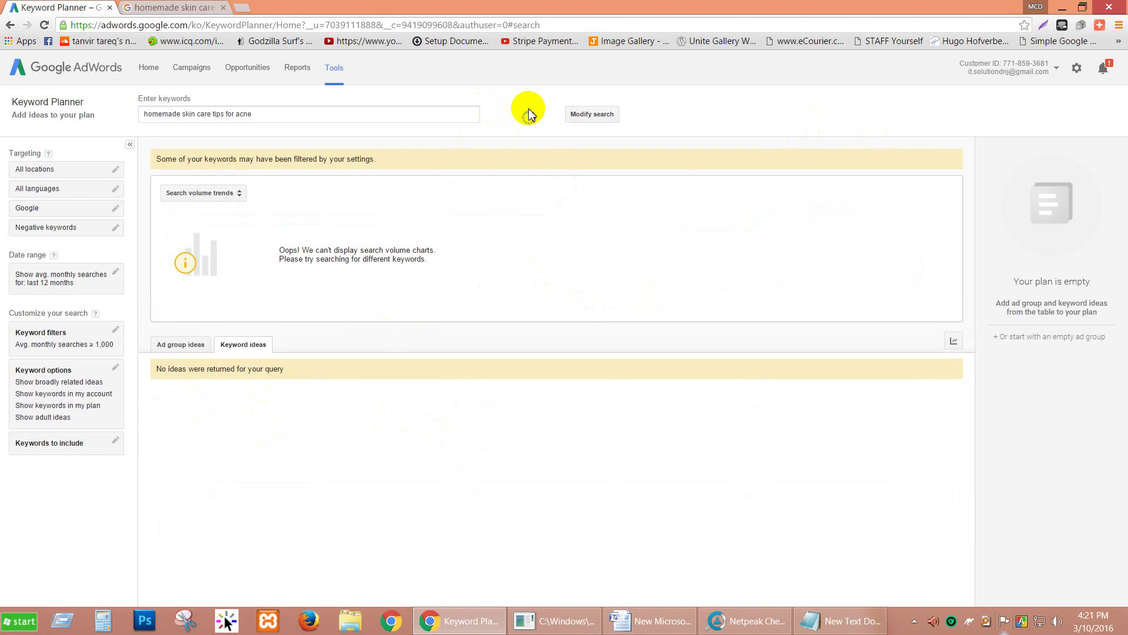
Step: Remove the 1000 minimum average-monthly-searches filter and fetch the volume again
{"action": "left_click", "coordinate": [115, 330]}
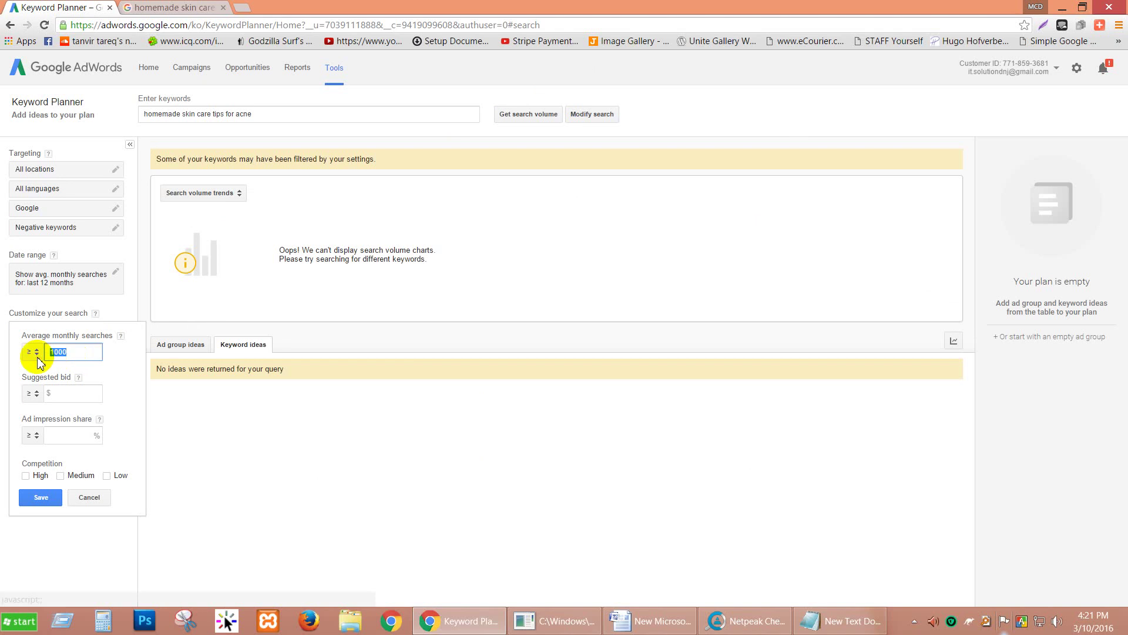
{"action": "key", "text": "BackSpace"}
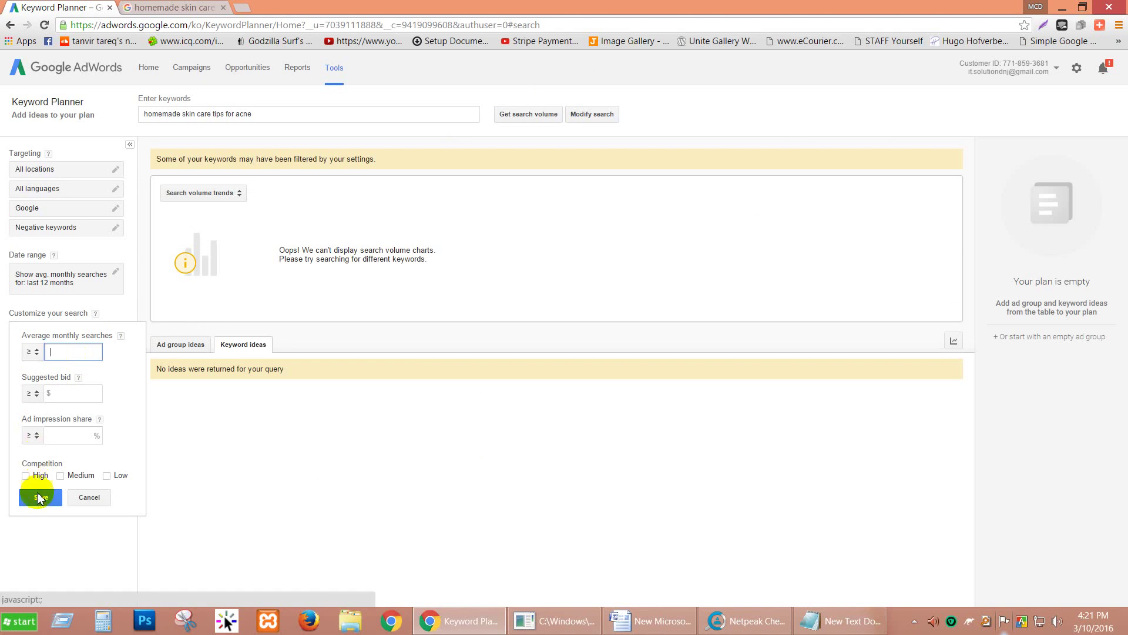
{"action": "left_click", "coordinate": [38, 498]}
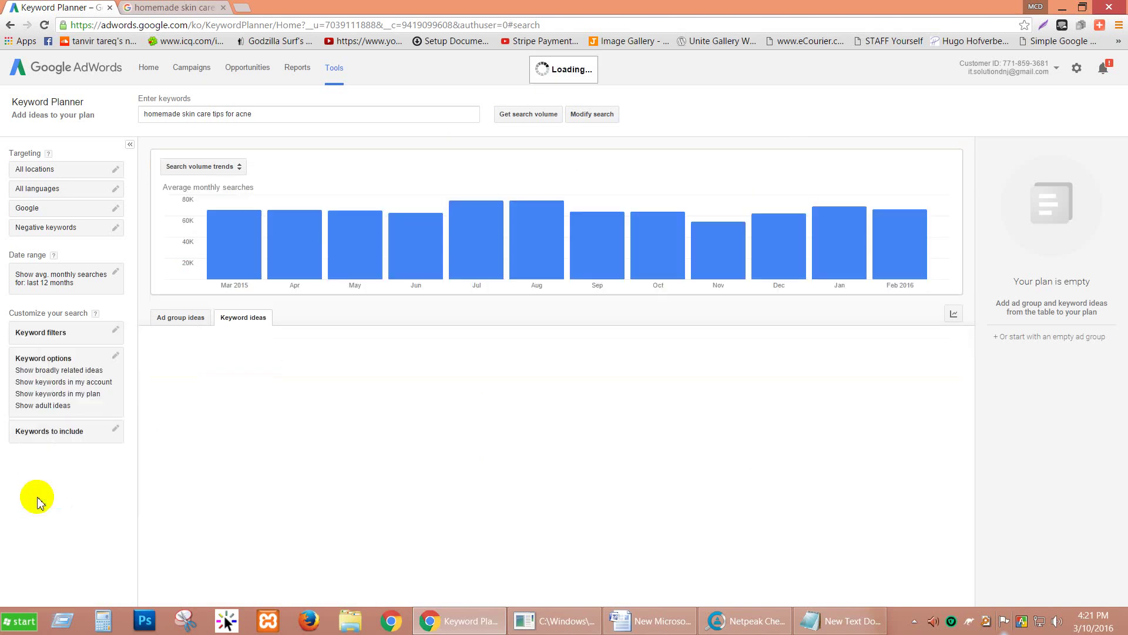
{"action": "left_click", "coordinate": [507, 116]}
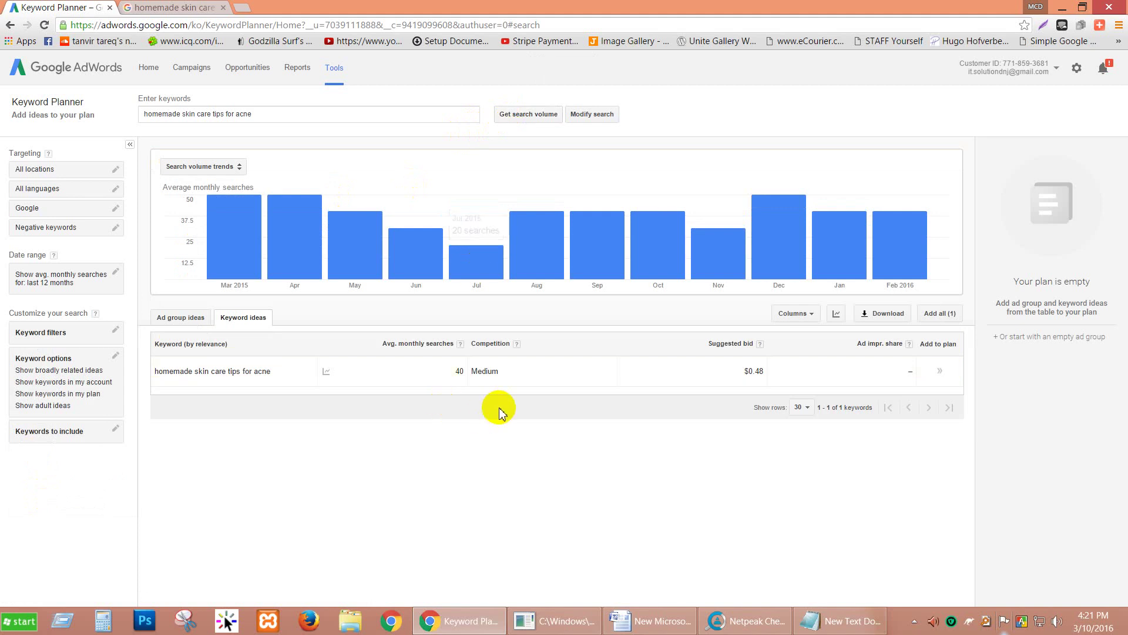
Step: Highlight the 40 monthly searches figure and select the keyword text in the results row
{"action": "left_click", "coordinate": [459, 372]}
{"action": "left_click", "coordinate": [454, 411]}
{"action": "left_click", "coordinate": [457, 376]}
{"action": "left_click_drag", "start_coordinate": [459, 376], "coordinate": [466, 376]}
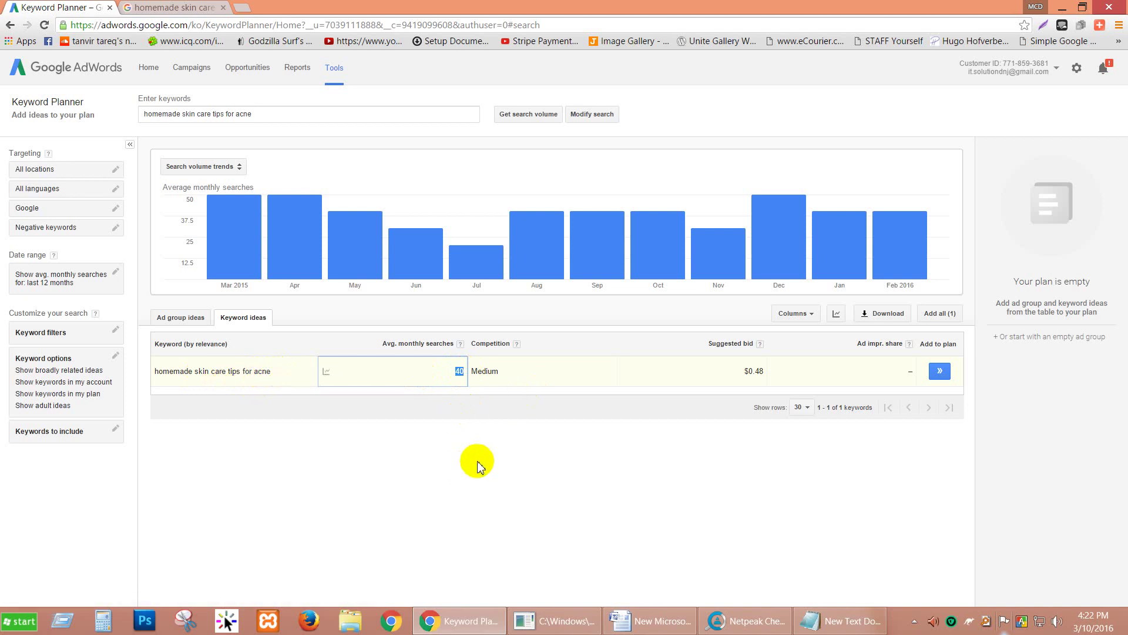
{"action": "left_click", "coordinate": [456, 425]}
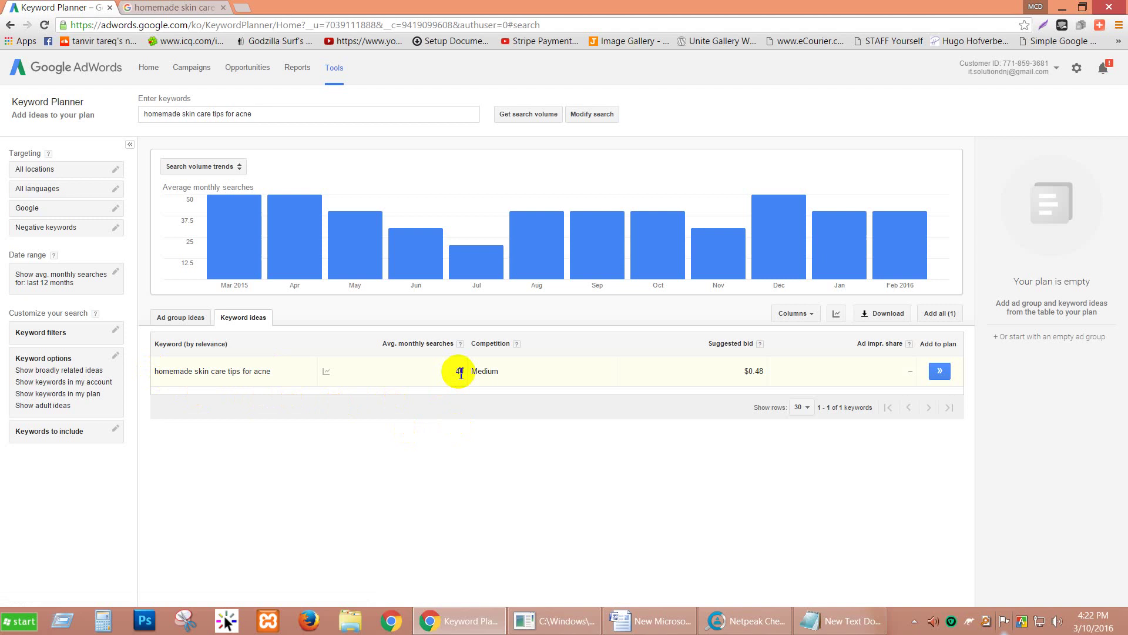
{"action": "left_click", "coordinate": [460, 373]}
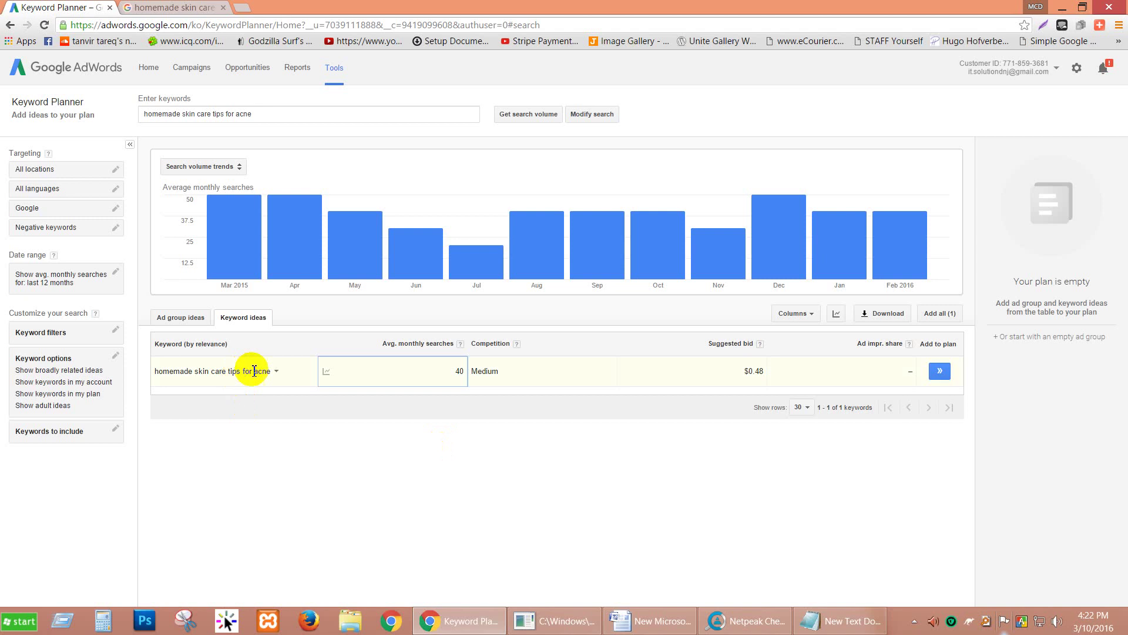
{"action": "left_click_drag", "start_coordinate": [271, 371], "coordinate": [157, 374]}
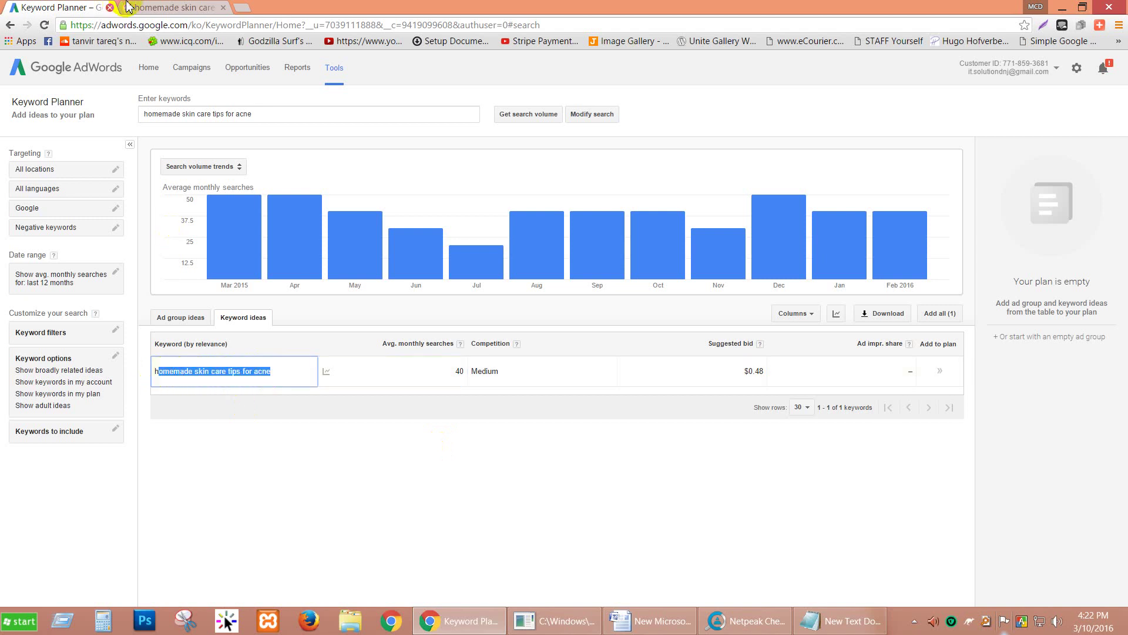
Step: Copy Google's related searches for the acne query and paste them over the old planner keyword
{"action": "key", "text": "ctrl+Tab"}
{"action": "scroll", "coordinate": [56, 421], "scroll_direction": "down", "scroll_amount": 6}
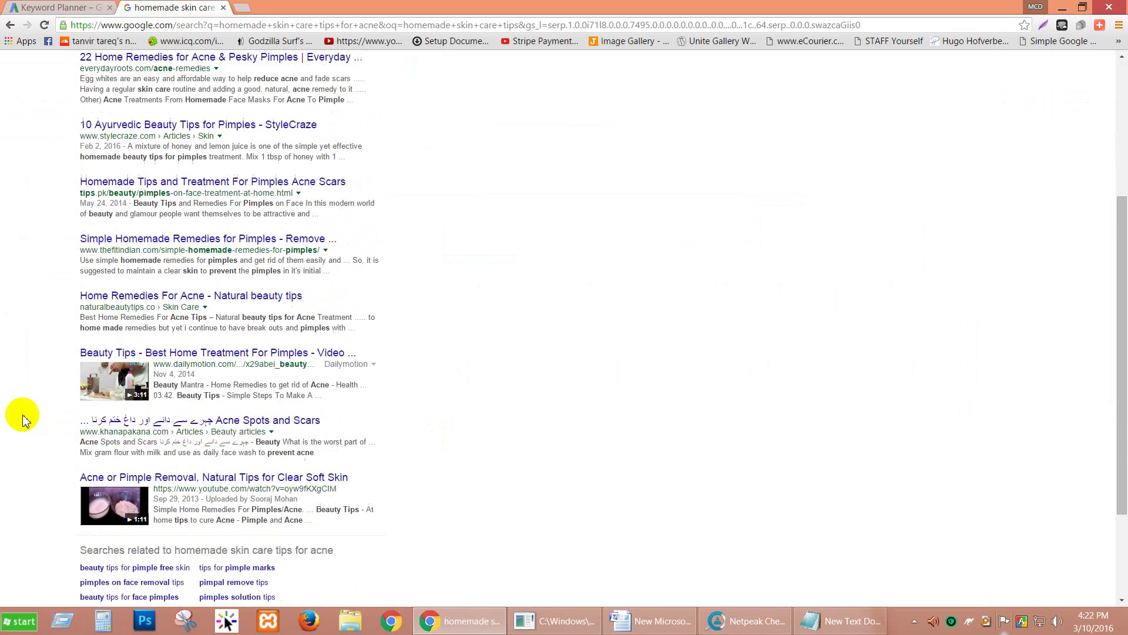
{"action": "mouse_move", "coordinate": [335, 471]}
{"action": "left_mouse_down"}
{"action": "mouse_move", "coordinate": [170, 464]}
{"action": "mouse_move", "coordinate": [322, 476]}
{"action": "left_mouse_up"}
{"action": "key", "text": "ctrl+c"}
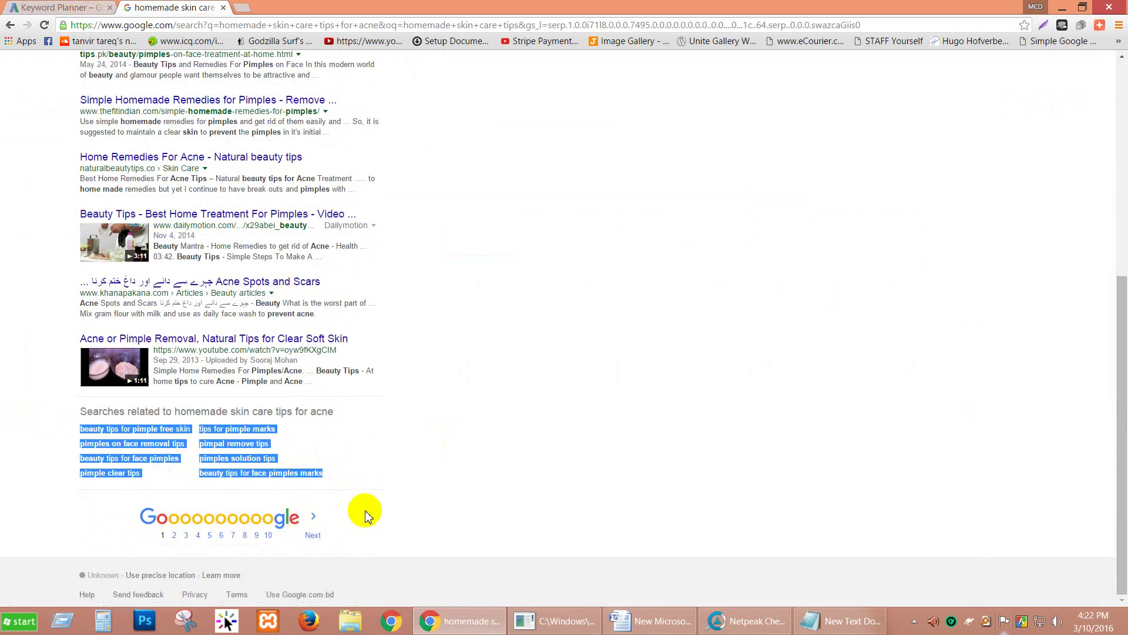
{"action": "left_click", "coordinate": [47, 8]}
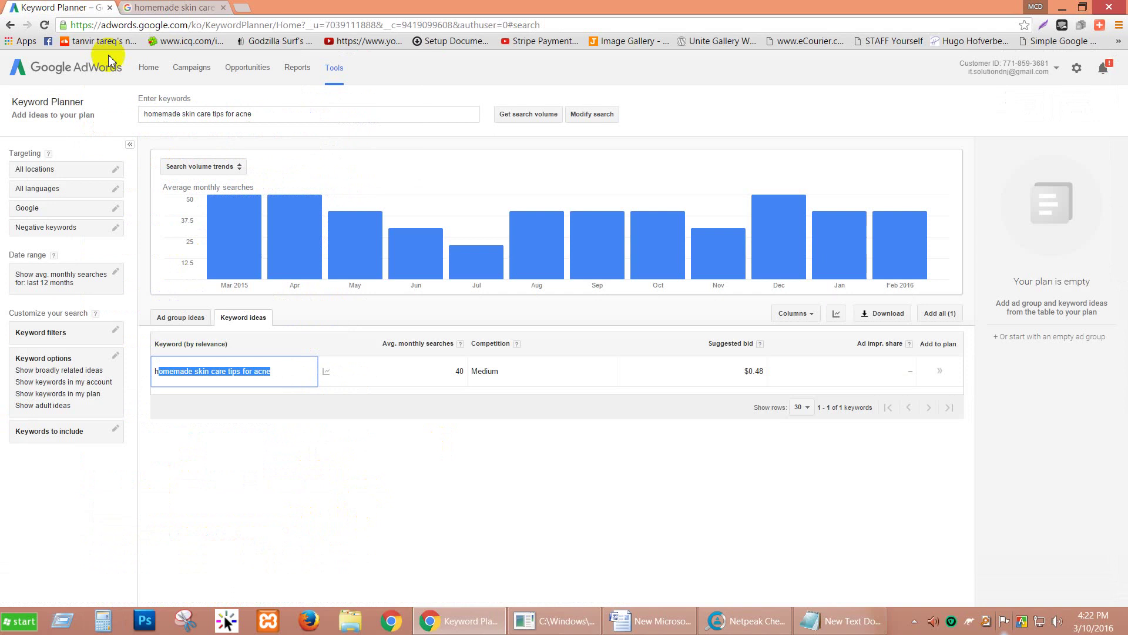
{"action": "left_click", "coordinate": [281, 112]}
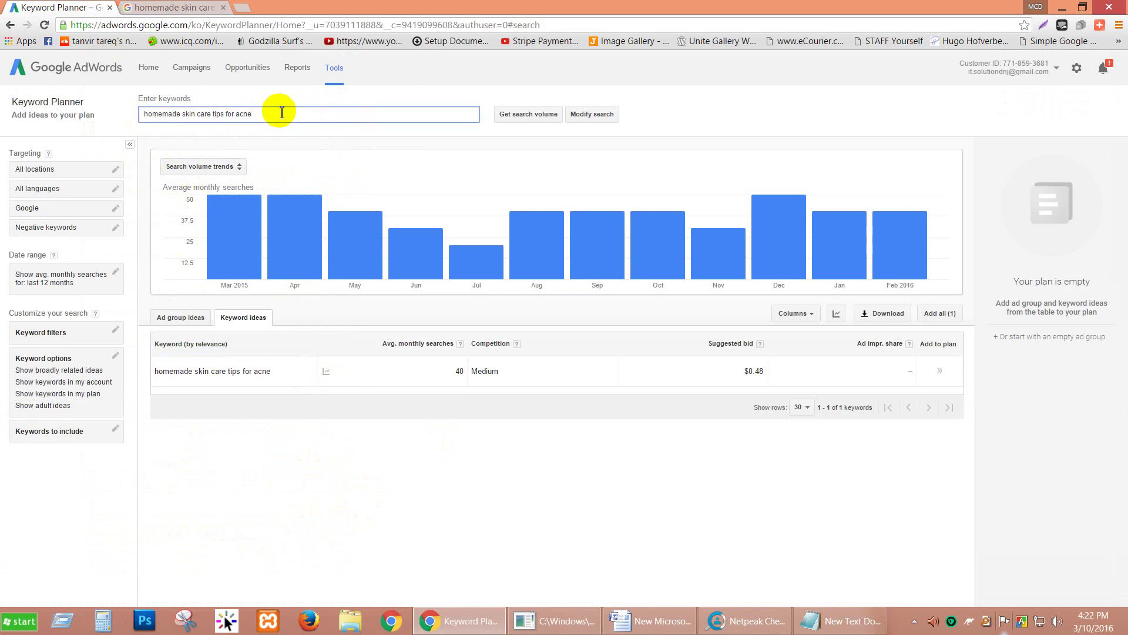
{"action": "left_click_drag", "start_coordinate": [281, 112], "coordinate": [113, 111]}
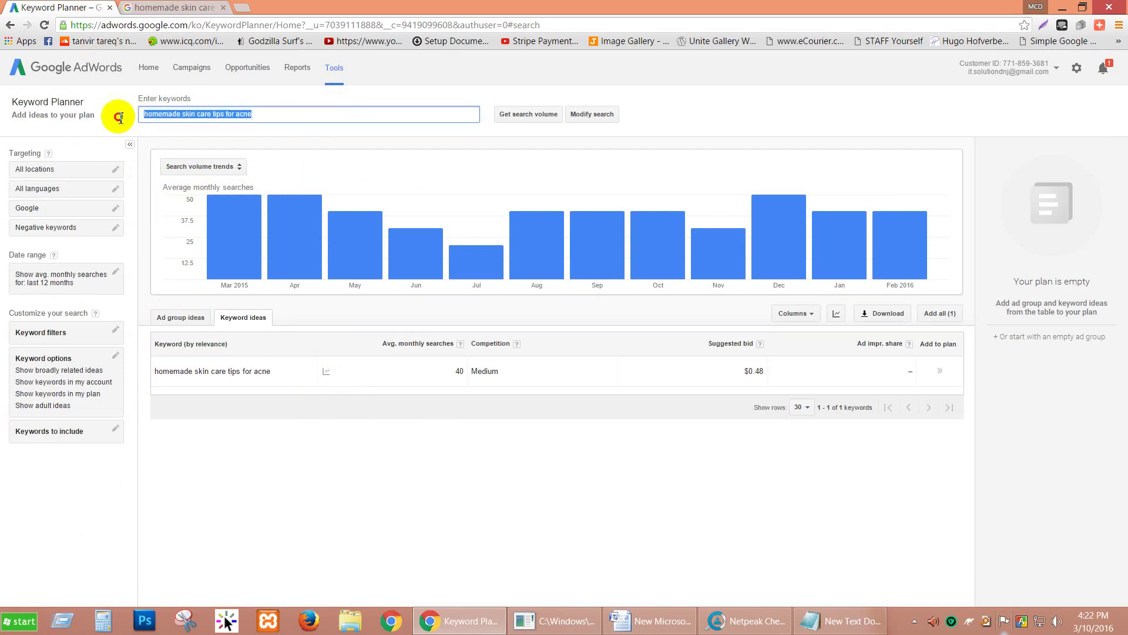
{"action": "key", "text": "ctrl+v"}
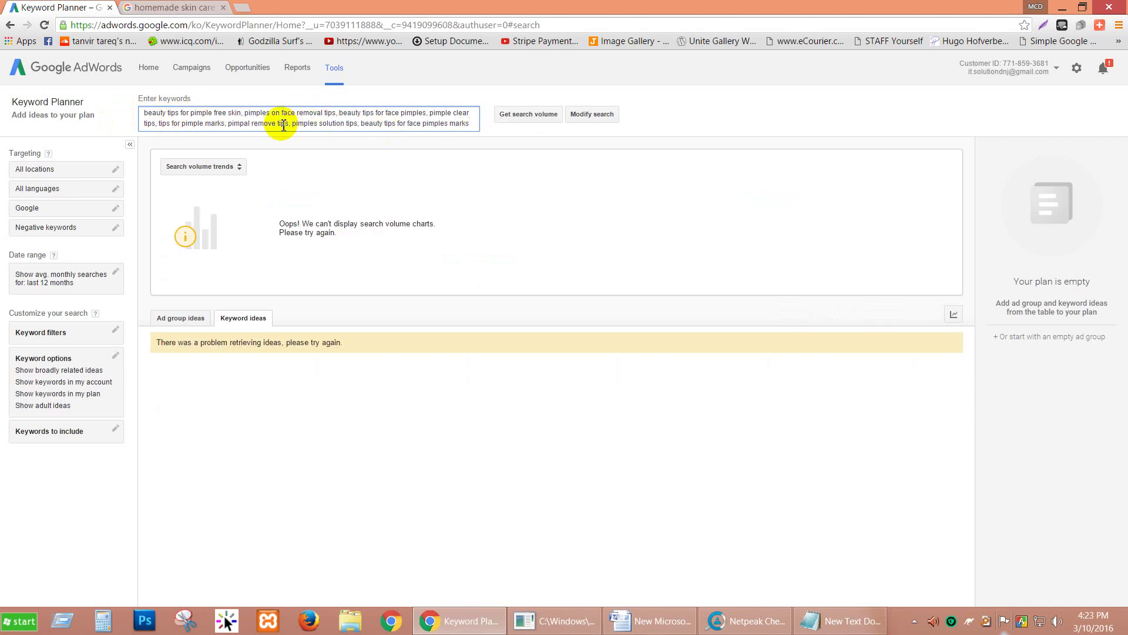
{"action": "left_click", "coordinate": [768, 605]}
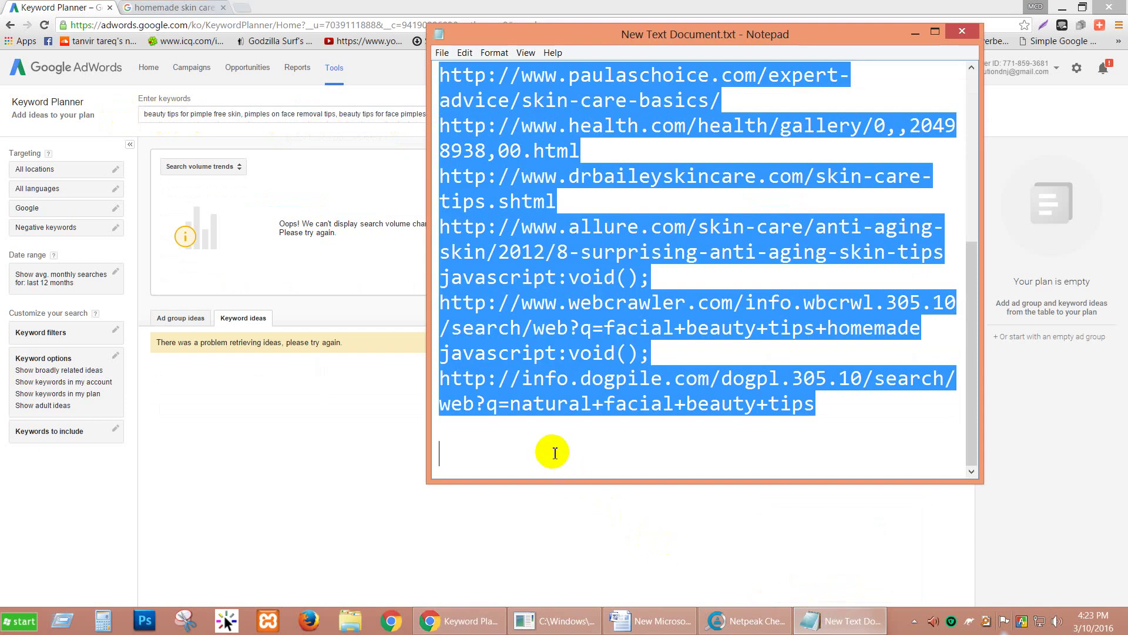
Step: Paste the related searches into Notepad, add a comma after each of seven lines, and select all
{"action": "key", "text": "ctrl+v"}
{"action": "left_click", "coordinate": [816, 101]}
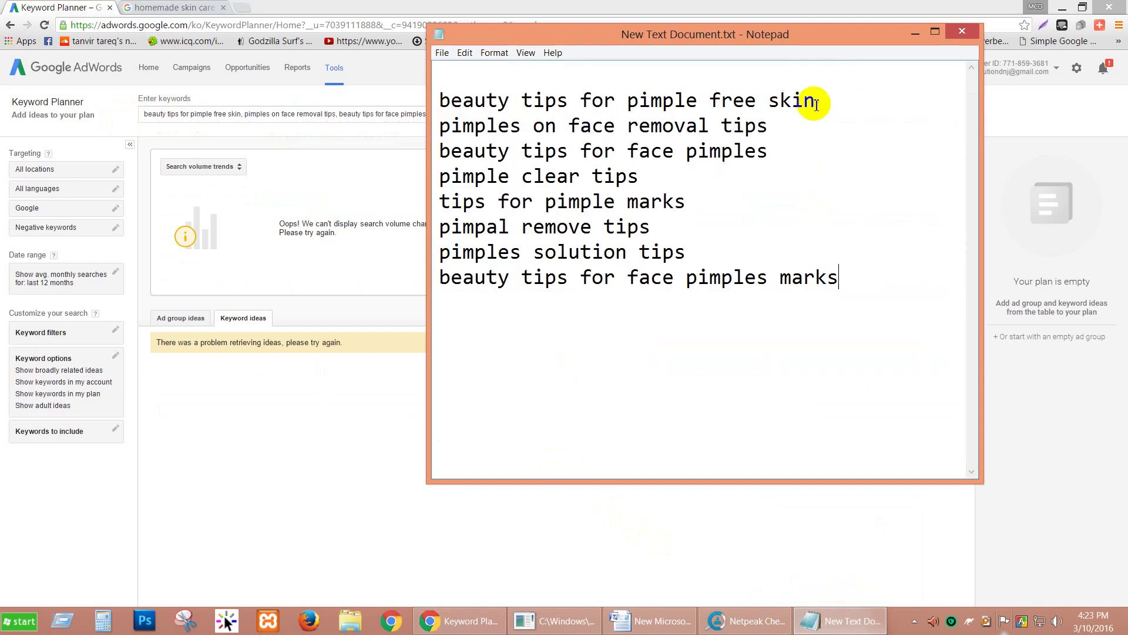
{"action": "type", "text": ","}
{"action": "left_click", "coordinate": [781, 128]}
{"action": "type", "text": ","}
{"action": "left_click", "coordinate": [769, 152]}
{"action": "type", "text": ","}
{"action": "left_click", "coordinate": [639, 177]}
{"action": "type", "text": ","}
{"action": "left_click", "coordinate": [687, 202]}
{"action": "type", "text": ","}
{"action": "left_click", "coordinate": [651, 227]}
{"action": "type", "text": ","}
{"action": "left_click", "coordinate": [686, 253]}
{"action": "type", "text": ","}
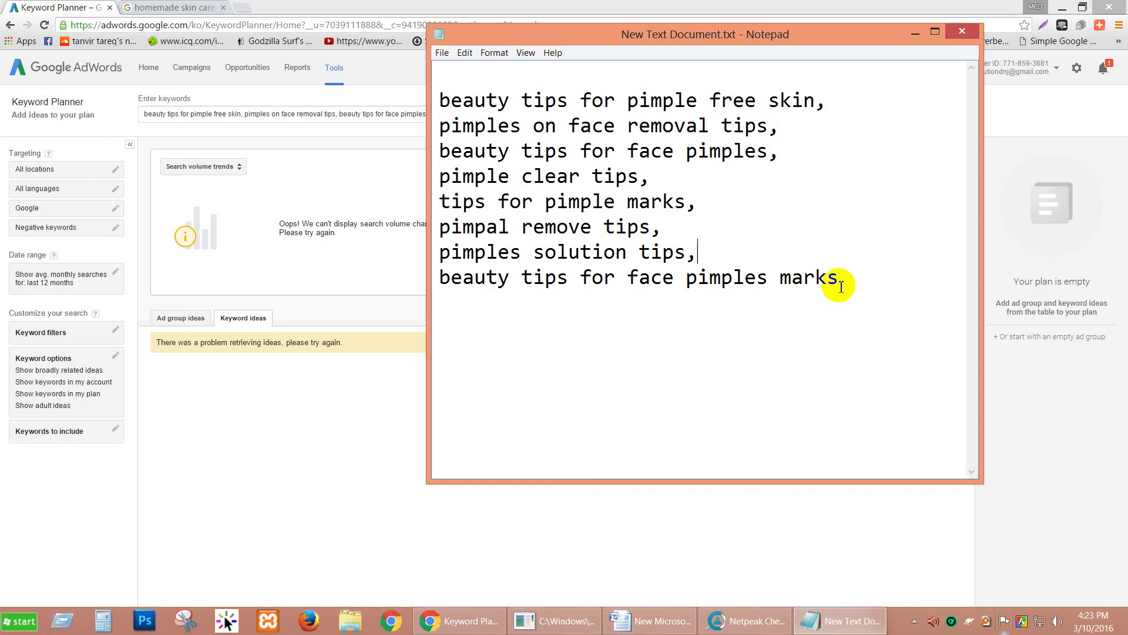
{"action": "key", "text": "ctrl+a"}
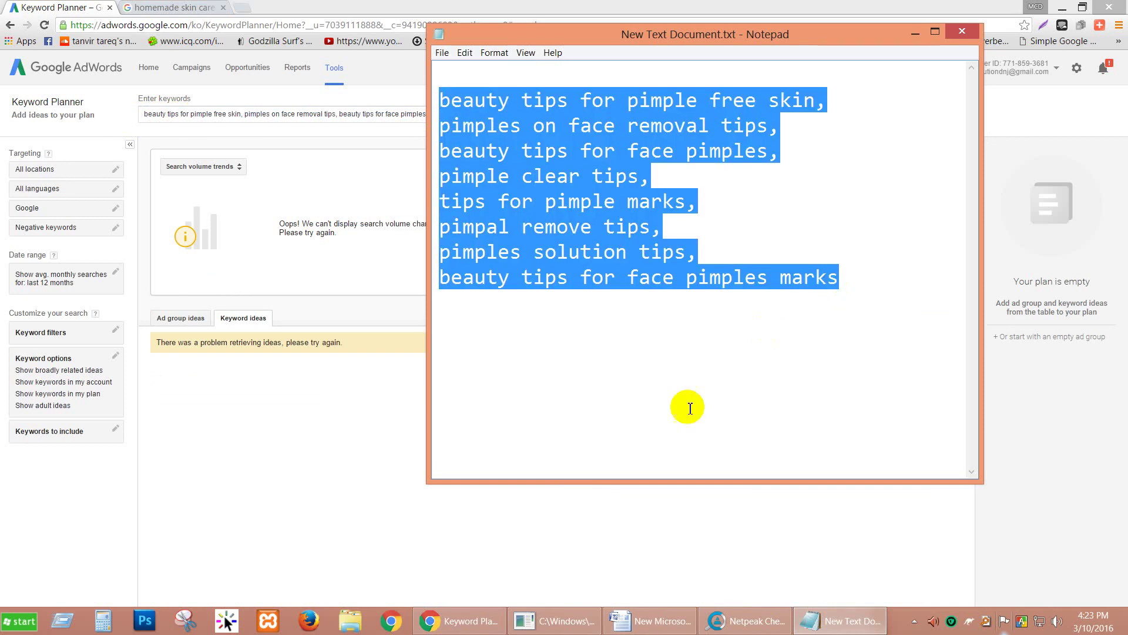
Step: Paste the comma-separated list into the Keyword Planner box and request search volumes
{"action": "mouse_move", "coordinate": [429, 620]}
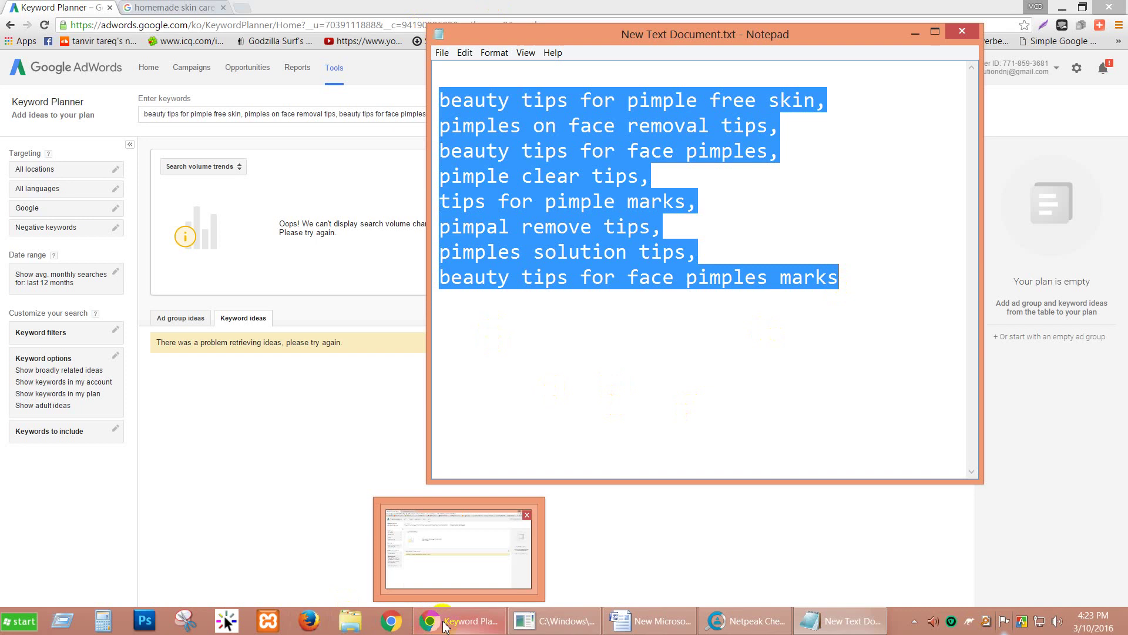
{"action": "left_click", "coordinate": [429, 570]}
{"action": "key", "text": "ctrl+a"}
{"action": "key", "text": "ctrl+v"}
{"action": "key", "text": "Return"}
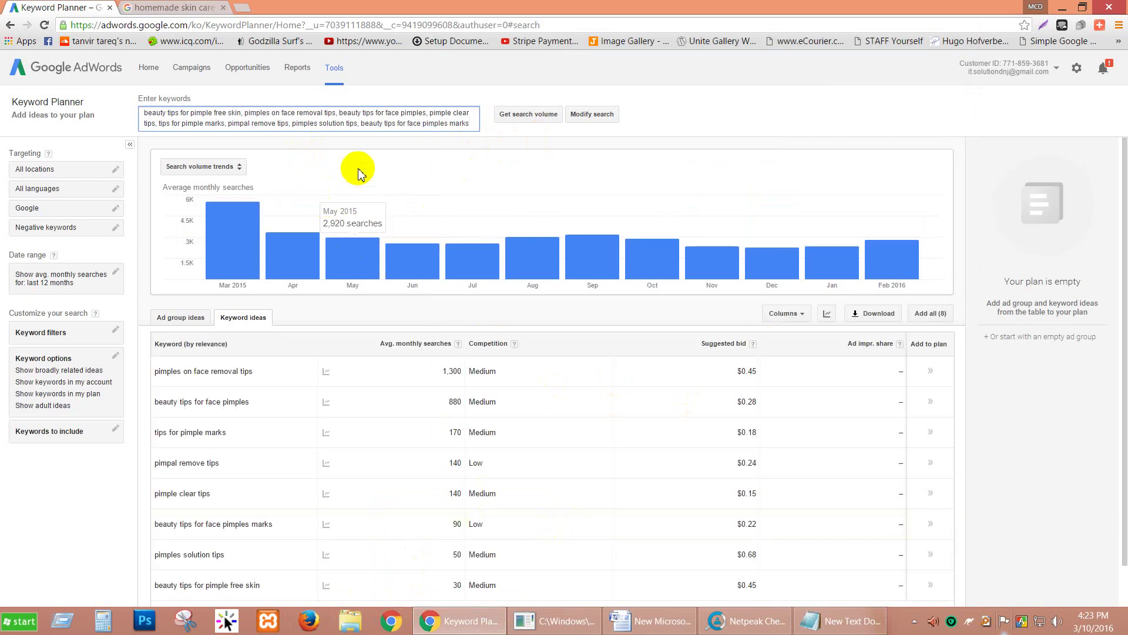
Step: Fetch monthly search volumes and view the eight pimple keywords in the Keyword ideas table
{"action": "left_click", "coordinate": [713, 174]}
{"action": "scroll", "coordinate": [712, 172], "scroll_direction": "down", "scroll_amount": 1}
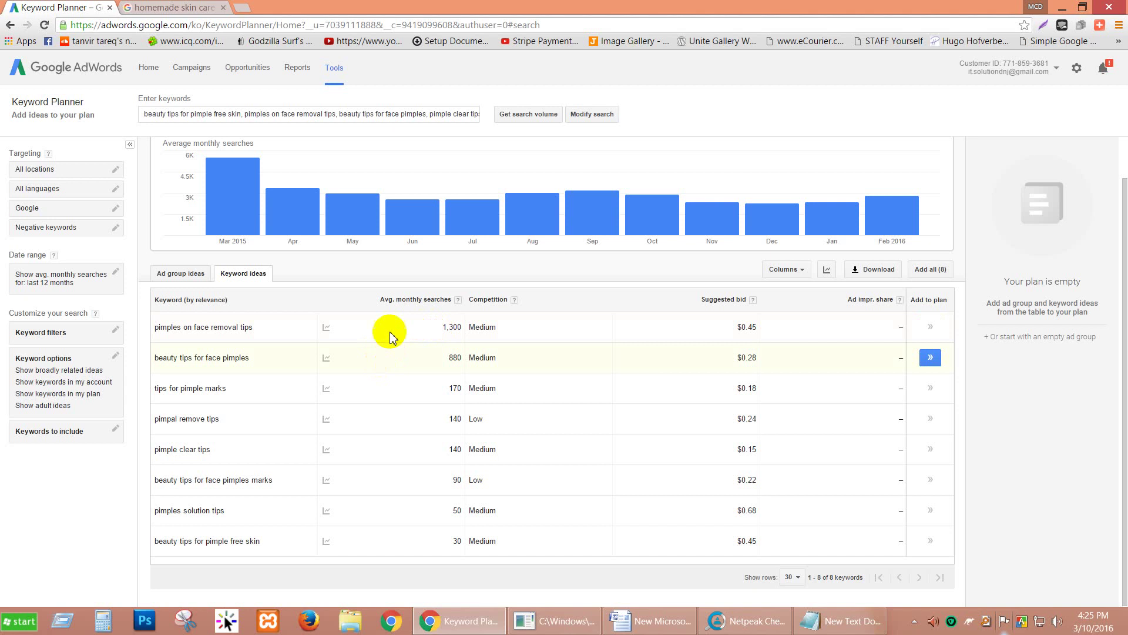
{"action": "left_click", "coordinate": [456, 329]}
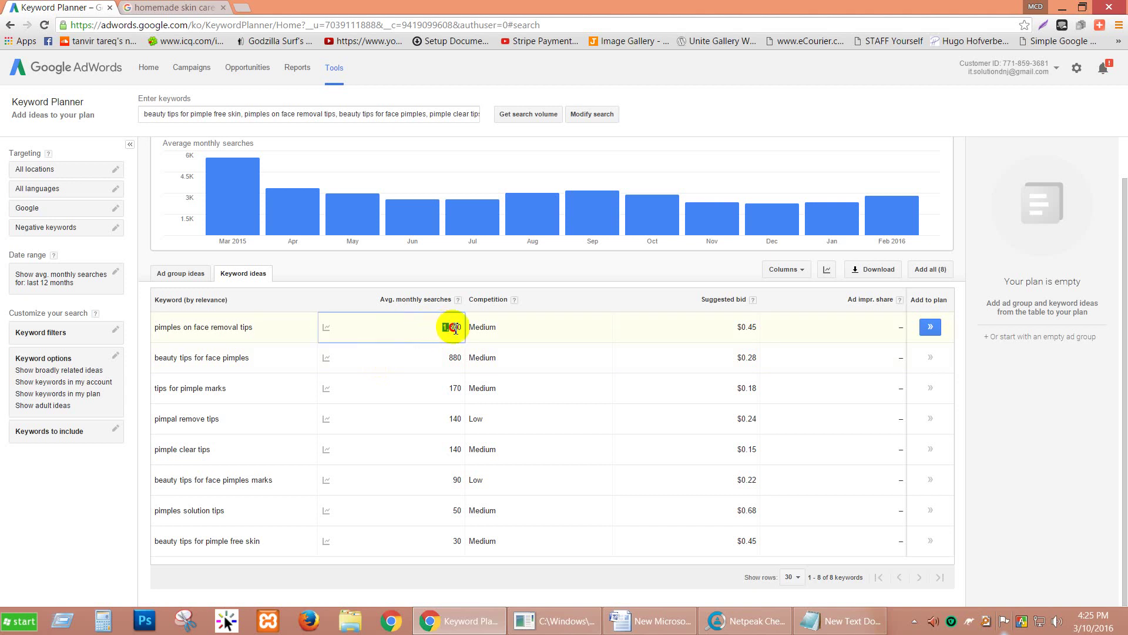
{"action": "double_click", "coordinate": [459, 357]}
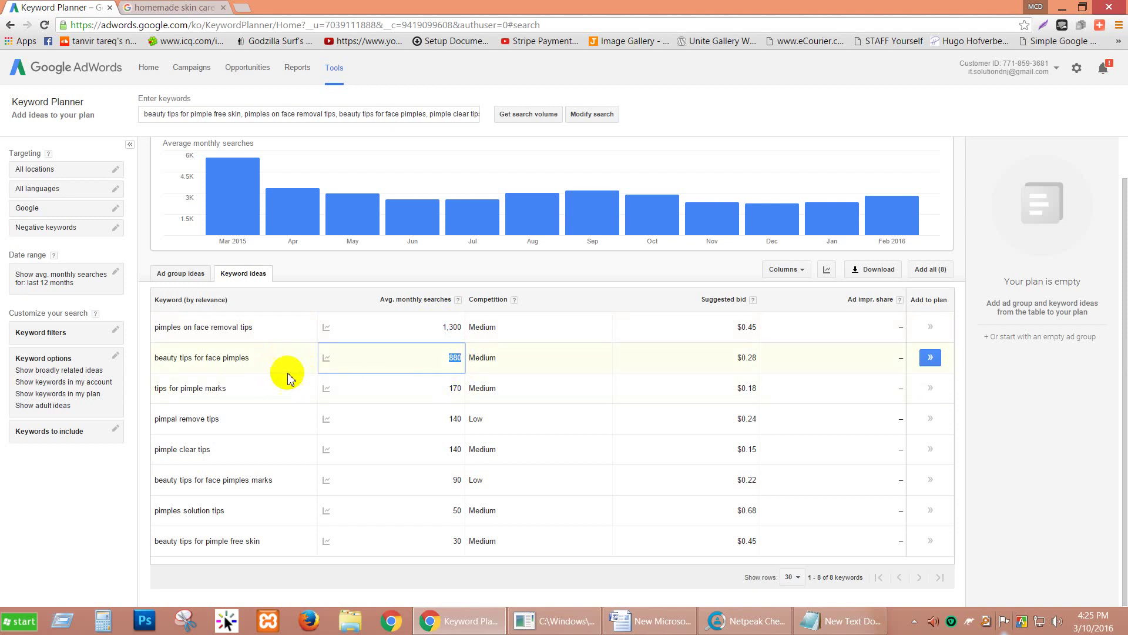
{"action": "double_click", "coordinate": [459, 419]}
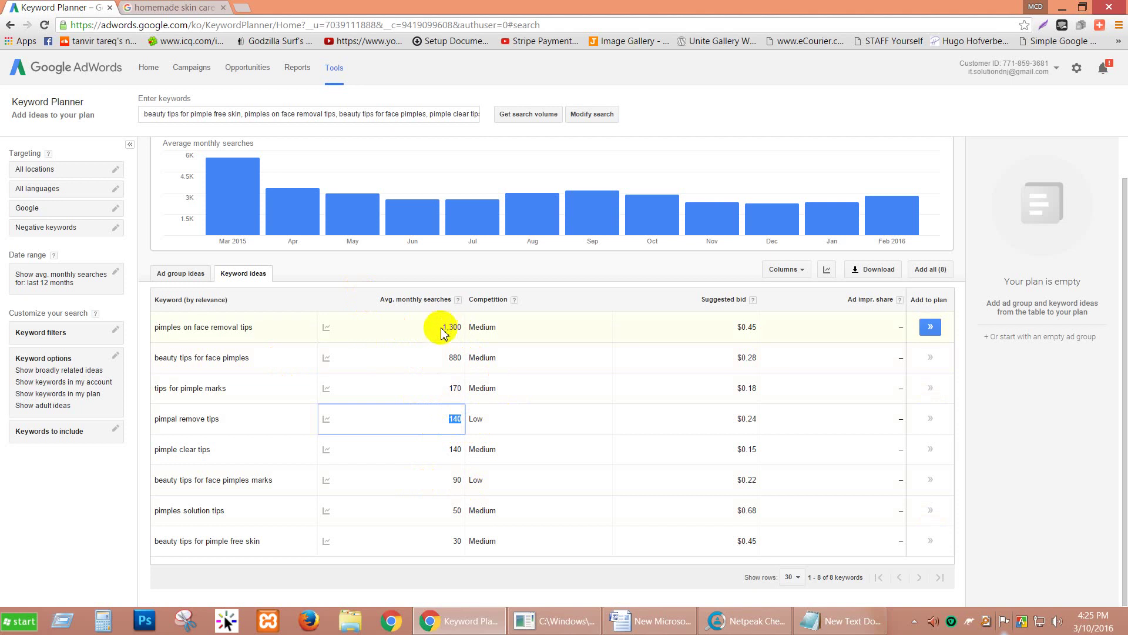
{"action": "left_click_drag", "start_coordinate": [443, 328], "coordinate": [460, 327]}
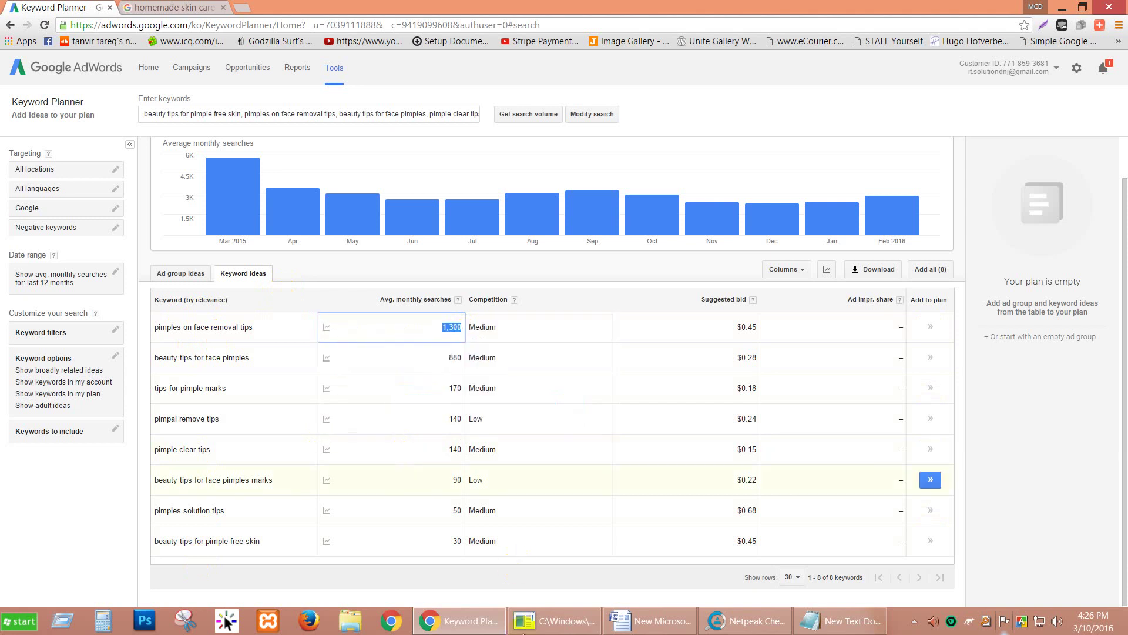
Step: Glance at Netpeak Checker's Moz metrics, then minimize Netpeak, Word, Chrome and Notepad to show the desktop
{"action": "left_click", "coordinate": [743, 620]}
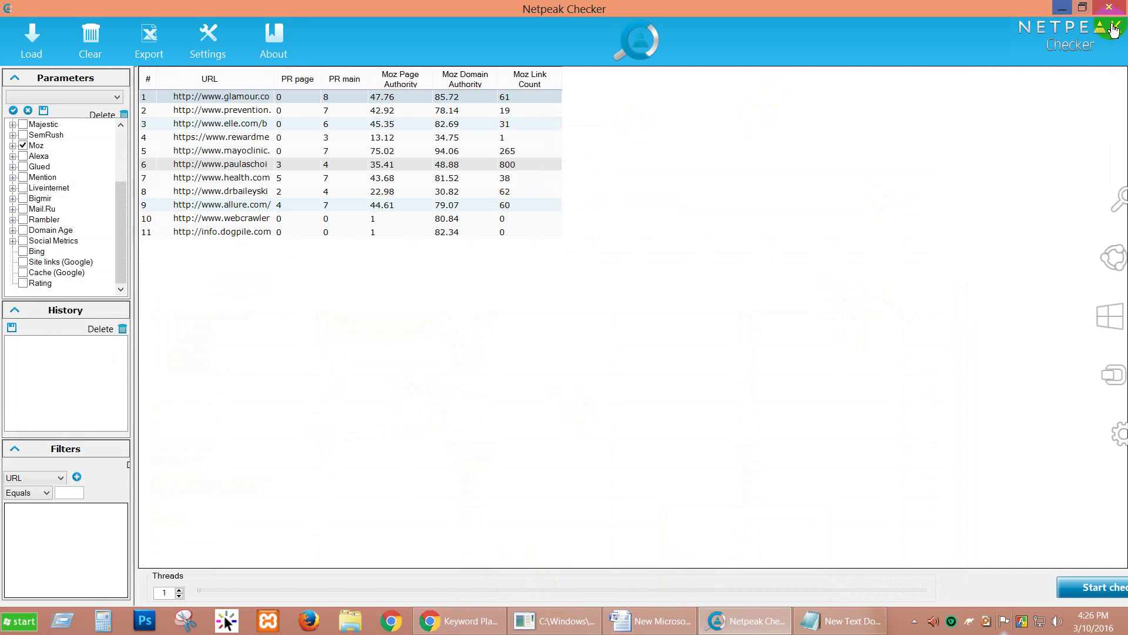
{"action": "left_click", "coordinate": [1060, 7]}
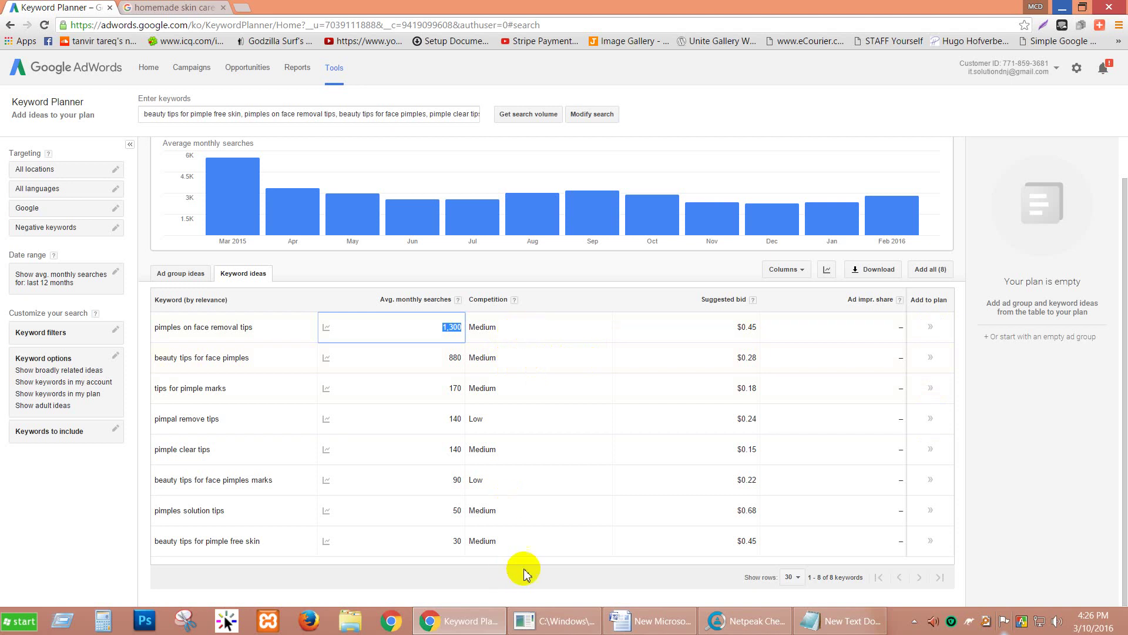
{"action": "left_click", "coordinate": [652, 621]}
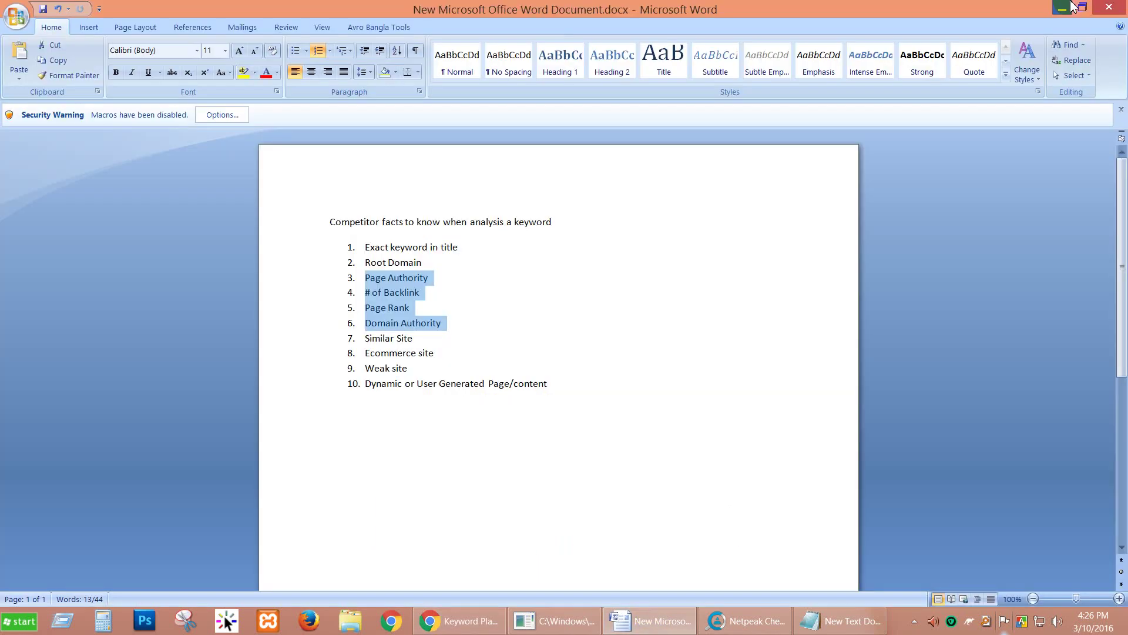
{"action": "left_click", "coordinate": [1063, 8]}
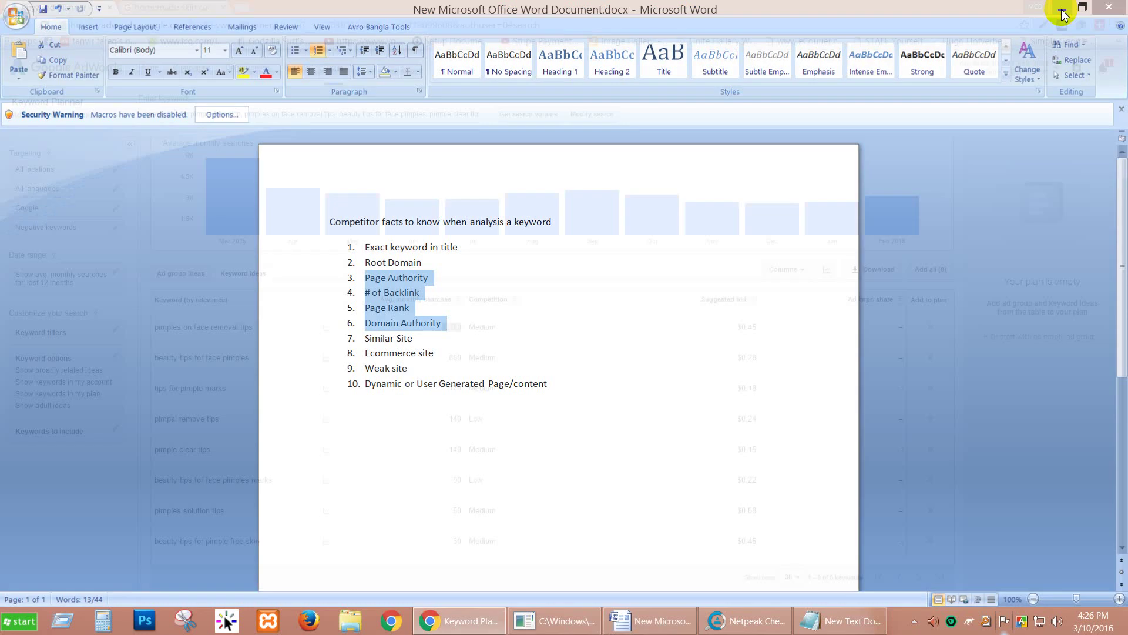
{"action": "left_click", "coordinate": [1063, 8]}
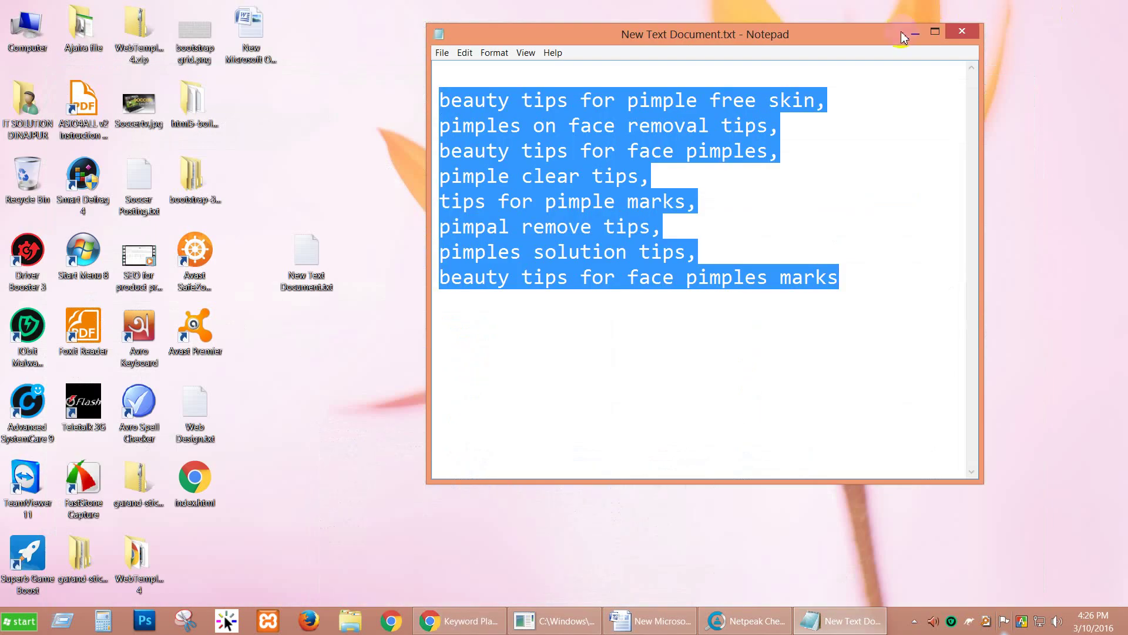
{"action": "left_click", "coordinate": [935, 33]}
Step: Create a new Excel worksheet on the desktop, keeping its default file name
{"action": "left_click_drag", "start_coordinate": [302, 246], "coordinate": [252, 263]}
{"action": "right_click", "coordinate": [337, 113]}
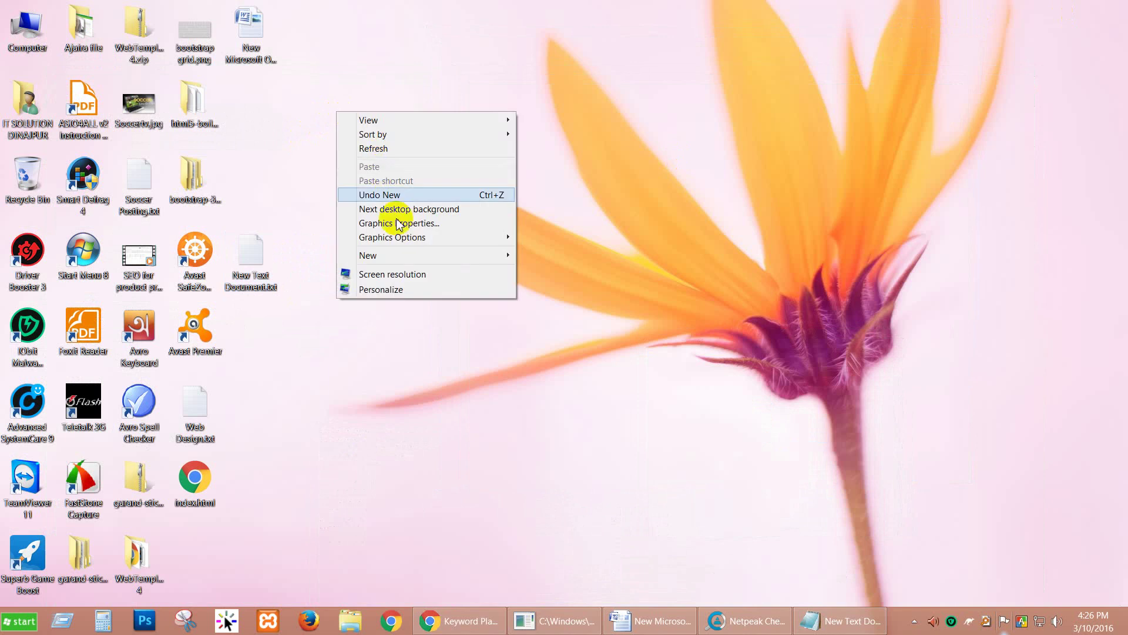
{"action": "mouse_move", "coordinate": [409, 257]}
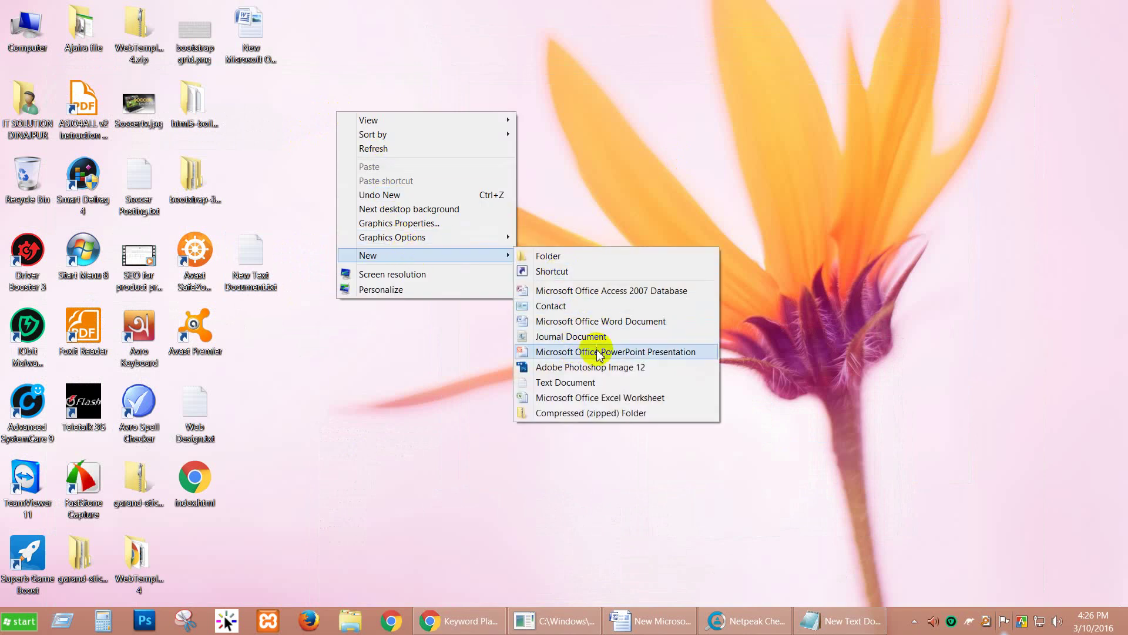
{"action": "left_click", "coordinate": [606, 398]}
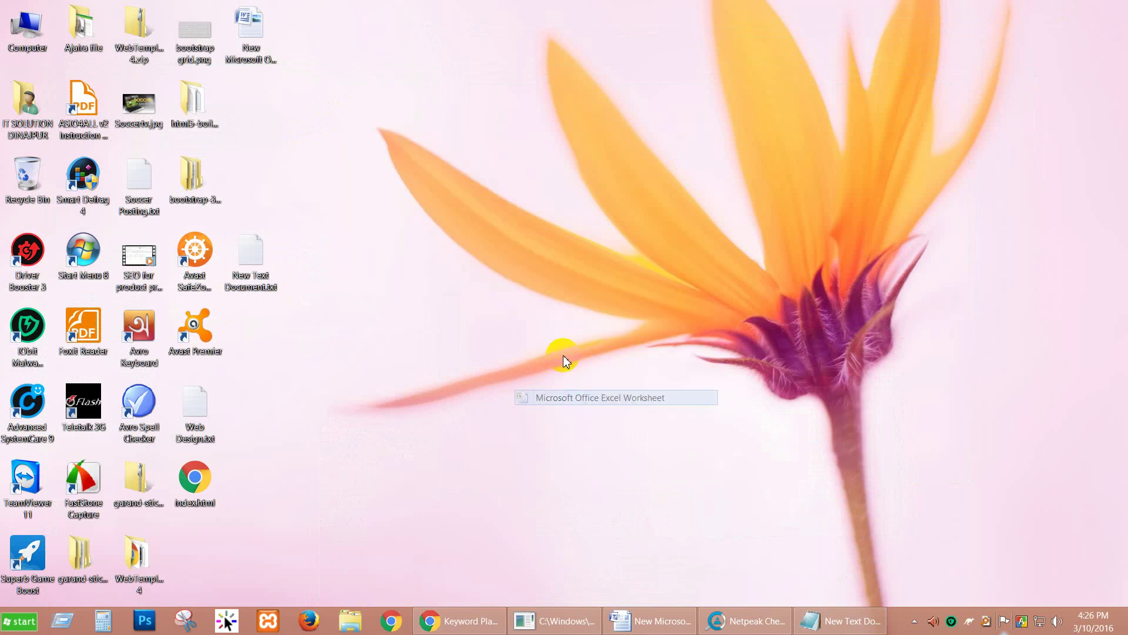
{"action": "left_click", "coordinate": [436, 198]}
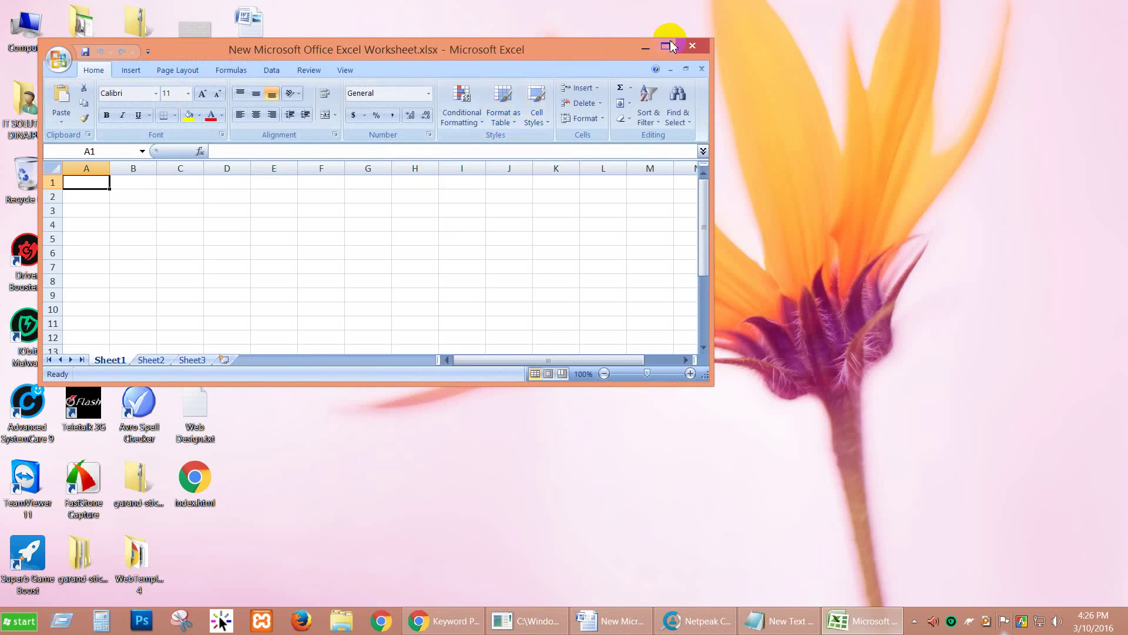
Step: Maximize the Excel window, make row 1 taller and widen column A
{"action": "left_click", "coordinate": [665, 46]}
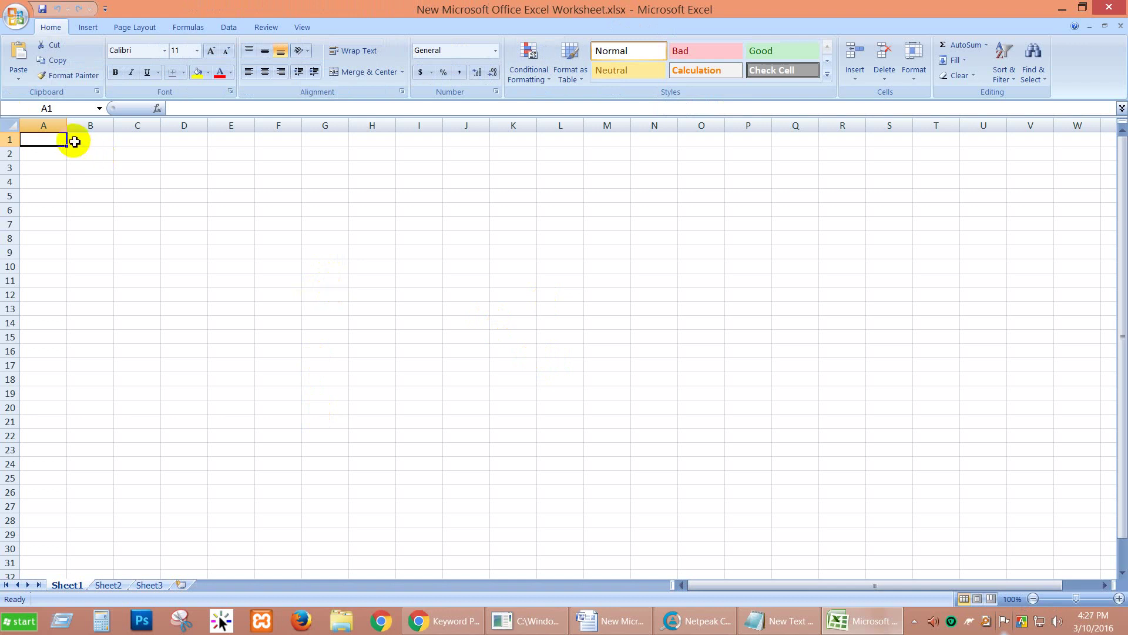
{"action": "left_click_drag", "start_coordinate": [66, 125], "coordinate": [88, 130]}
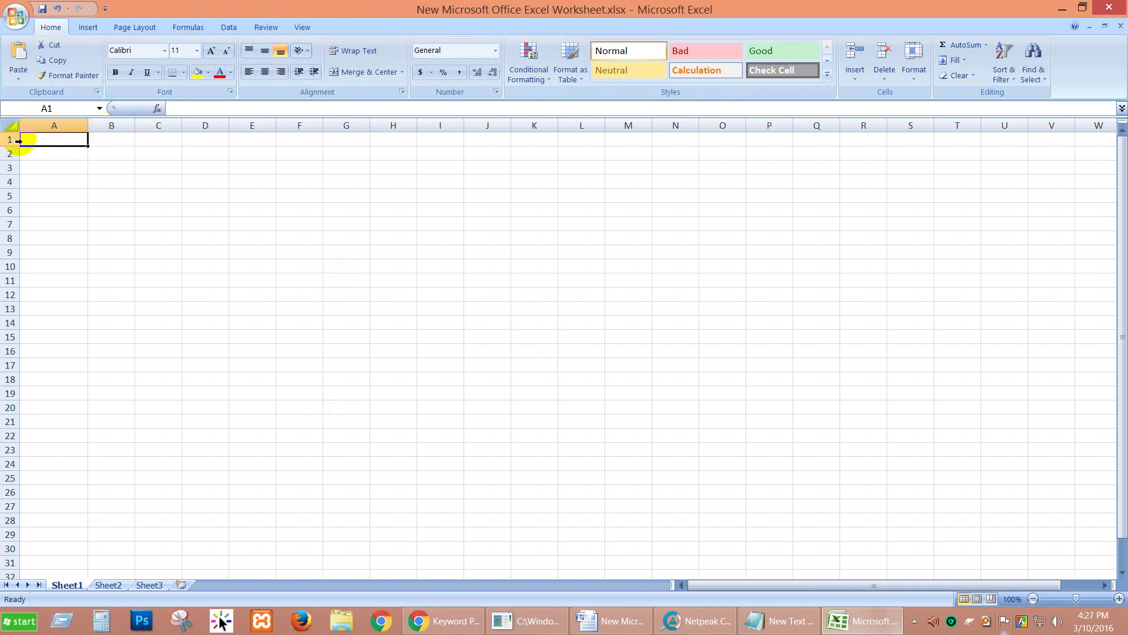
{"action": "left_click_drag", "start_coordinate": [12, 146], "coordinate": [12, 181]}
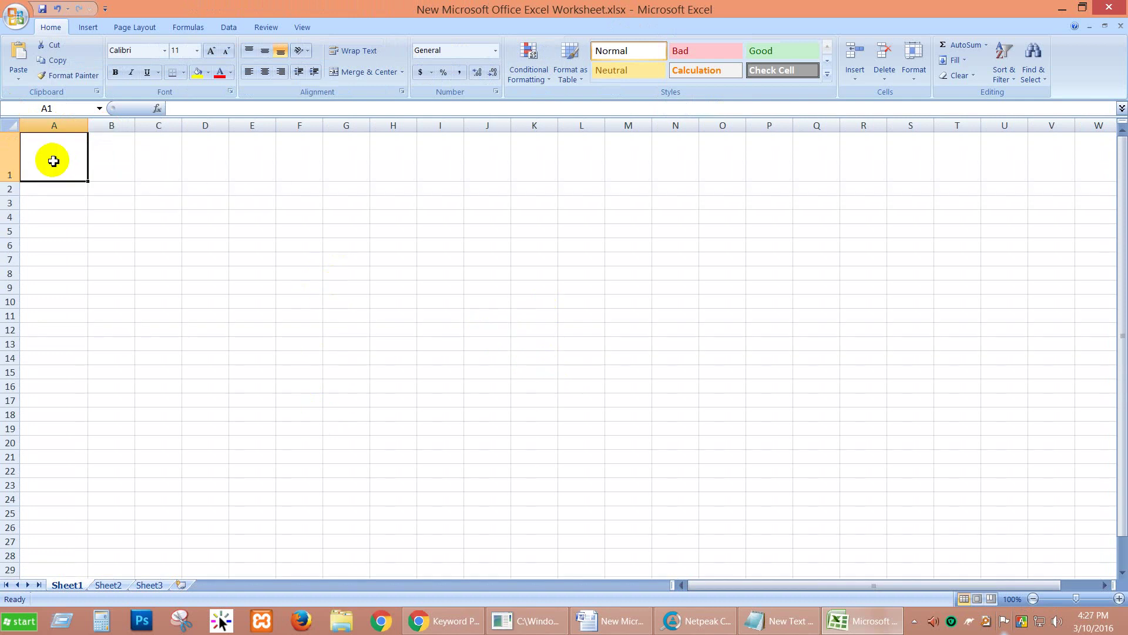
{"action": "left_click_drag", "start_coordinate": [89, 125], "coordinate": [921, 128]}
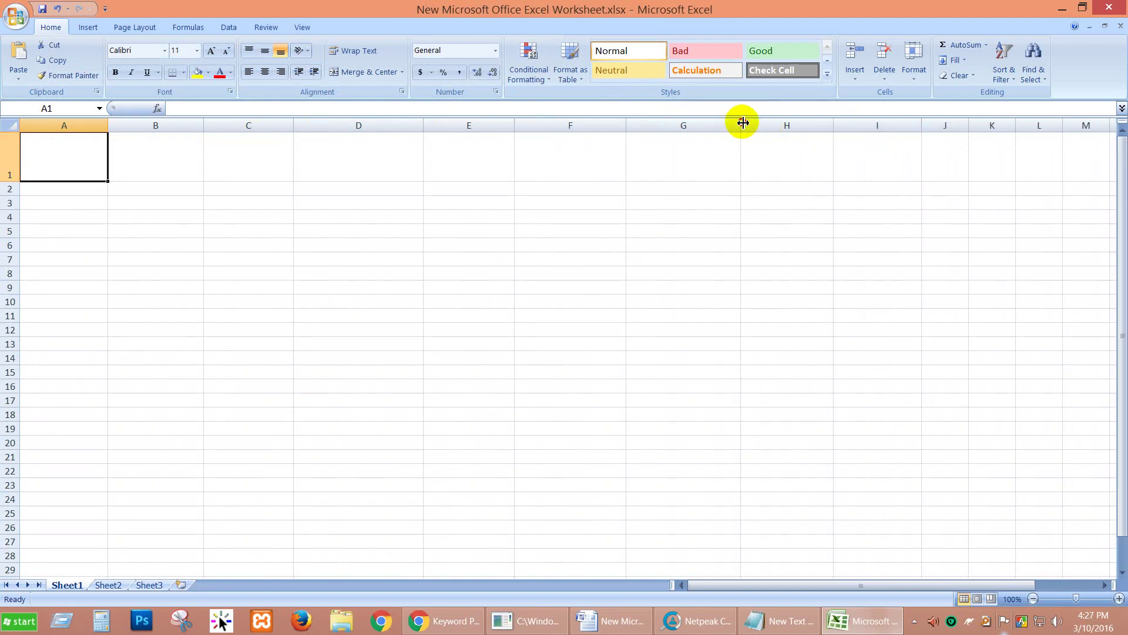
Step: Adjust the widths of columns B through G and begin the 'keyword' header in A1
{"action": "left_click_drag", "start_coordinate": [742, 127], "coordinate": [755, 127]}
{"action": "left_click_drag", "start_coordinate": [625, 127], "coordinate": [595, 128]}
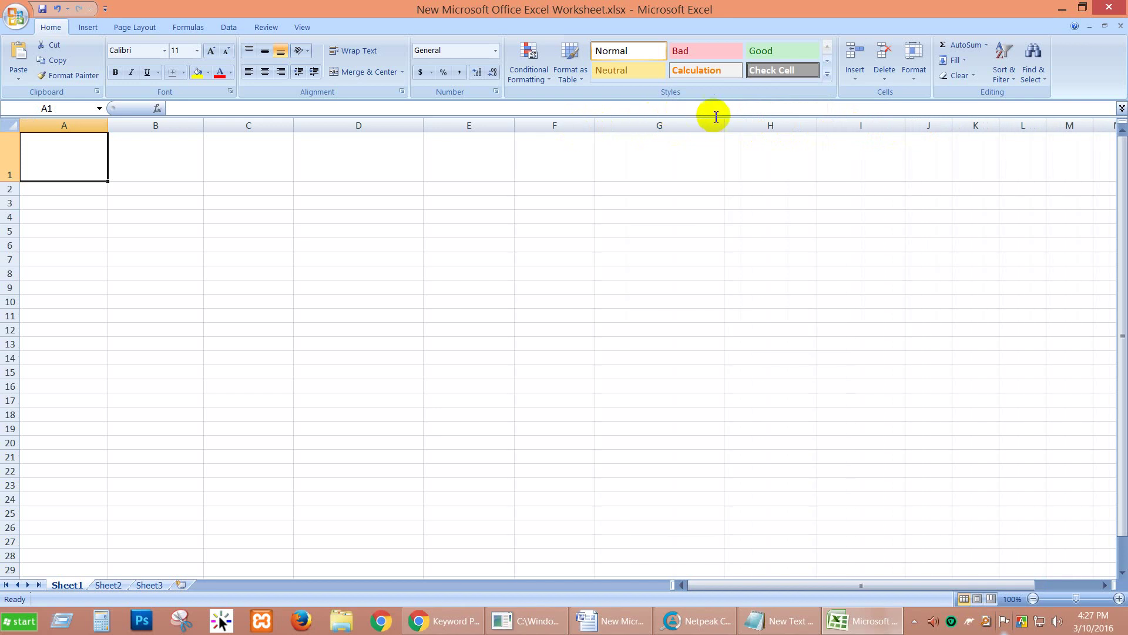
{"action": "left_click_drag", "start_coordinate": [723, 118], "coordinate": [688, 118]}
{"action": "left_click_drag", "start_coordinate": [515, 123], "coordinate": [578, 125]}
{"action": "left_click_drag", "start_coordinate": [659, 124], "coordinate": [679, 124]}
{"action": "left_click_drag", "start_coordinate": [425, 126], "coordinate": [462, 125]}
{"action": "left_click_drag", "start_coordinate": [295, 126], "coordinate": [344, 125]}
{"action": "left_click_drag", "start_coordinate": [204, 125], "coordinate": [227, 126]}
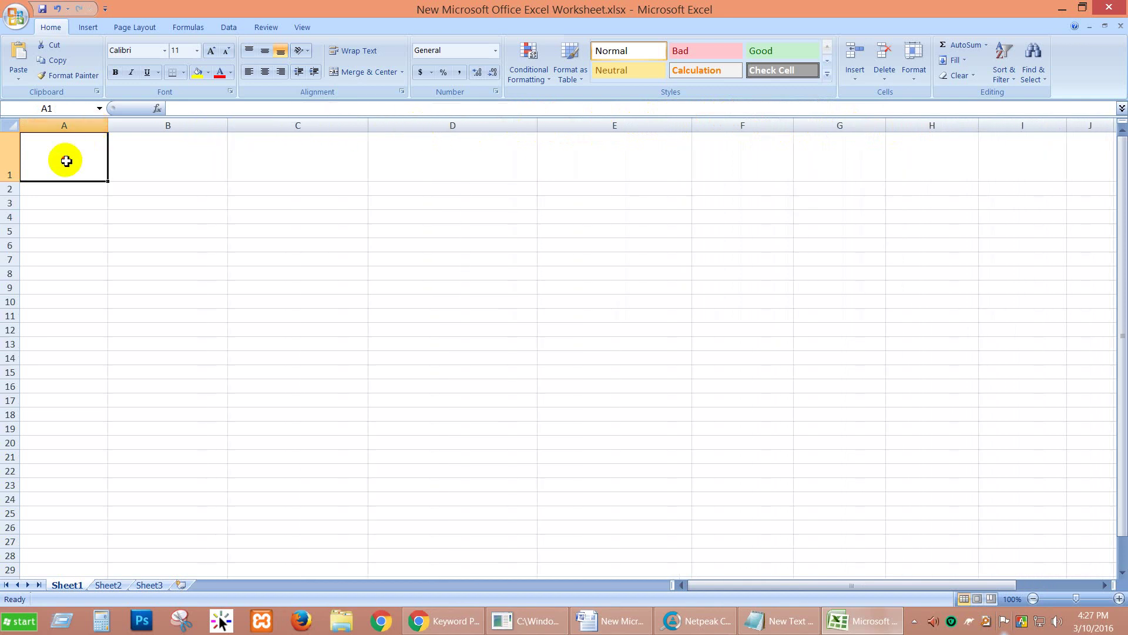
{"action": "type", "text": "ke"}
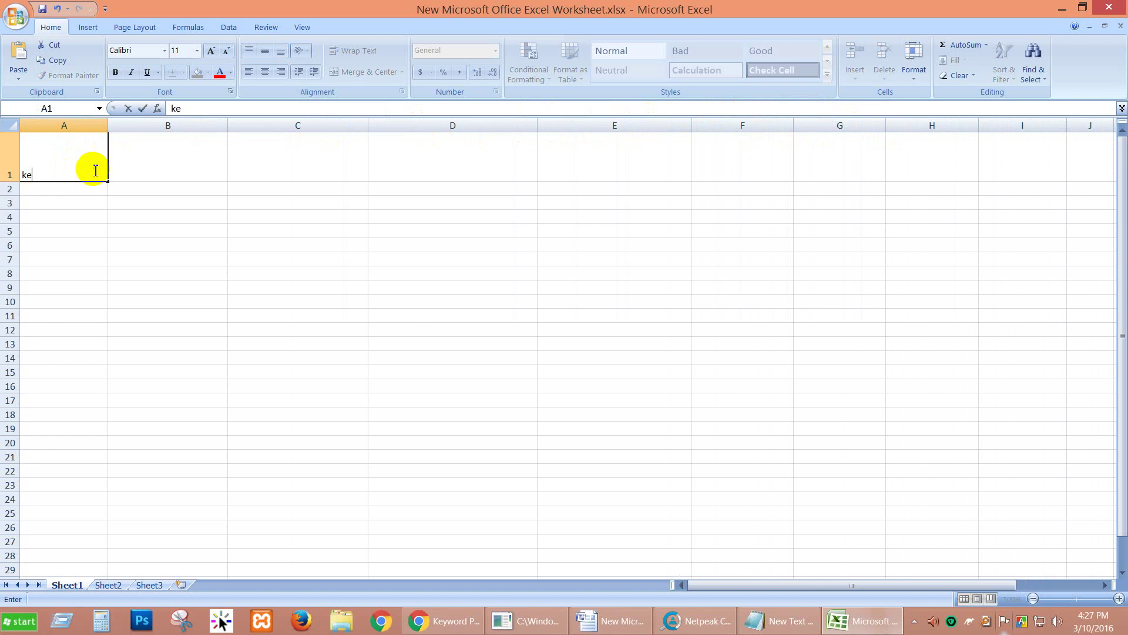
{"action": "type", "text": "yword"}
Step: Commit 'keyword' in A1 and give row 1 a light blue fill
{"action": "left_click", "coordinate": [145, 141]}
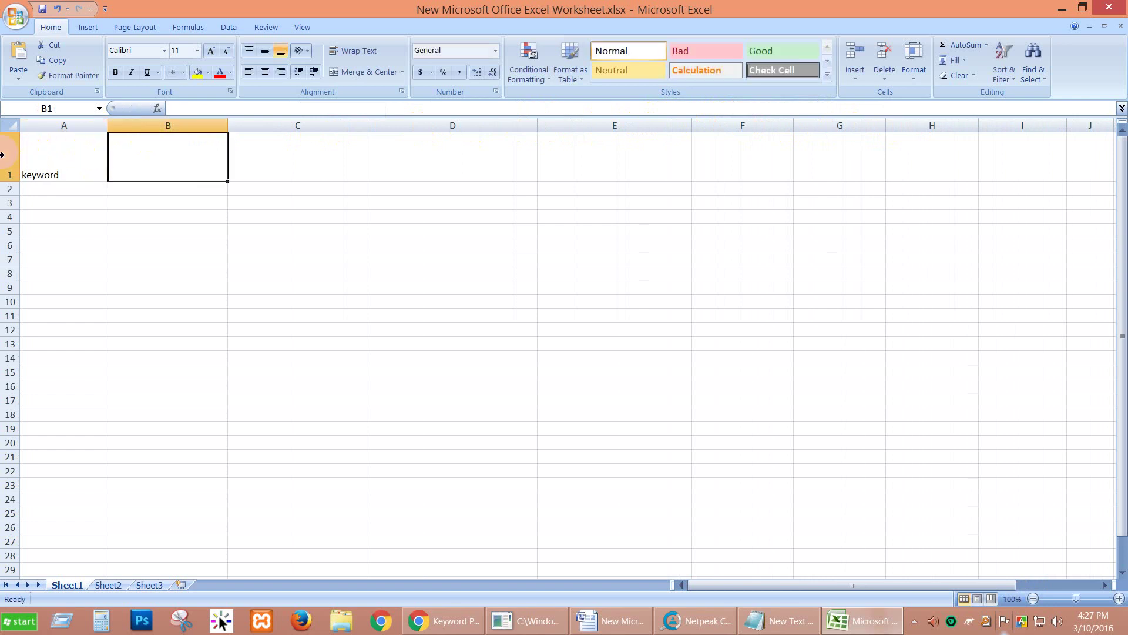
{"action": "left_click", "coordinate": [2, 155]}
{"action": "left_click", "coordinate": [209, 72]}
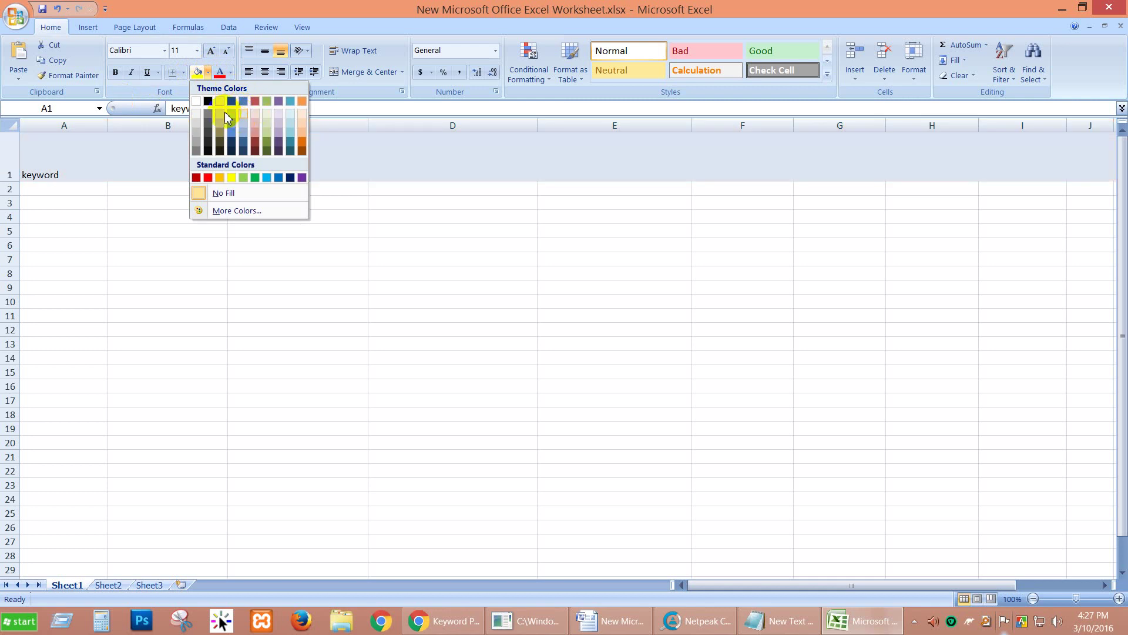
{"action": "left_click", "coordinate": [233, 118]}
{"action": "left_click", "coordinate": [293, 315]}
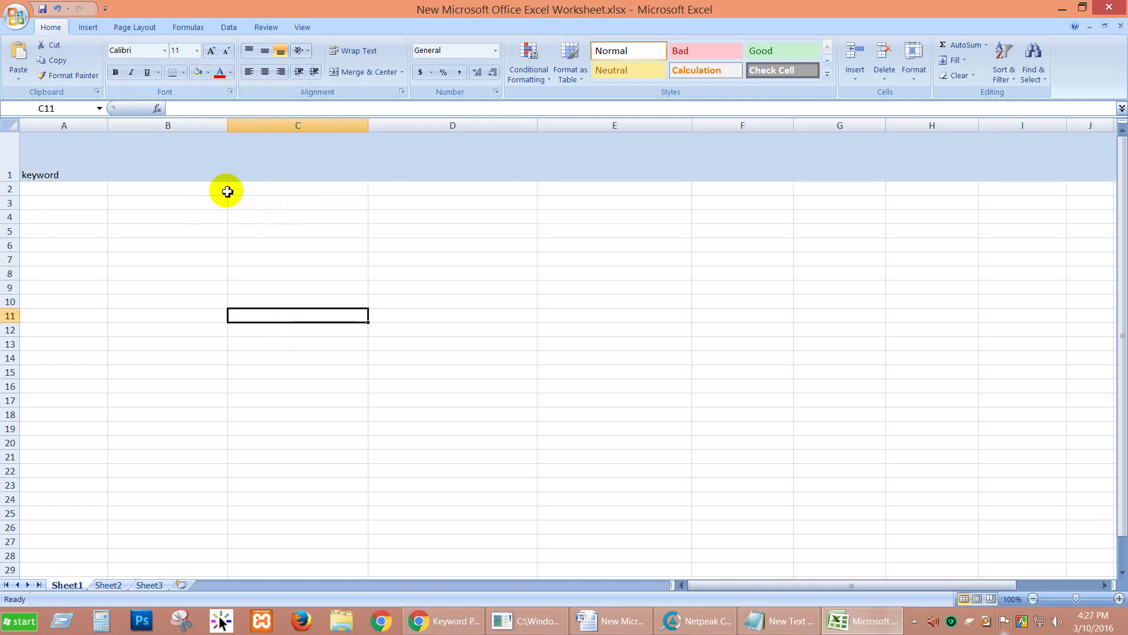
Step: Start the B1 header 'Exact keyword in title <'
{"action": "left_click", "coordinate": [13, 157]}
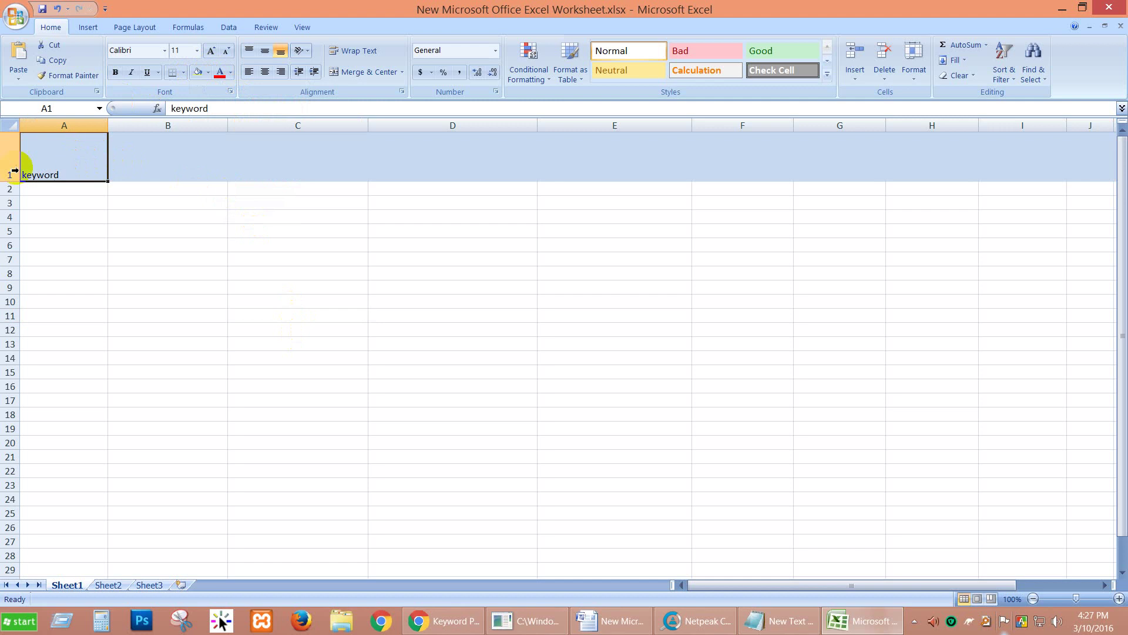
{"action": "left_click", "coordinate": [147, 152]}
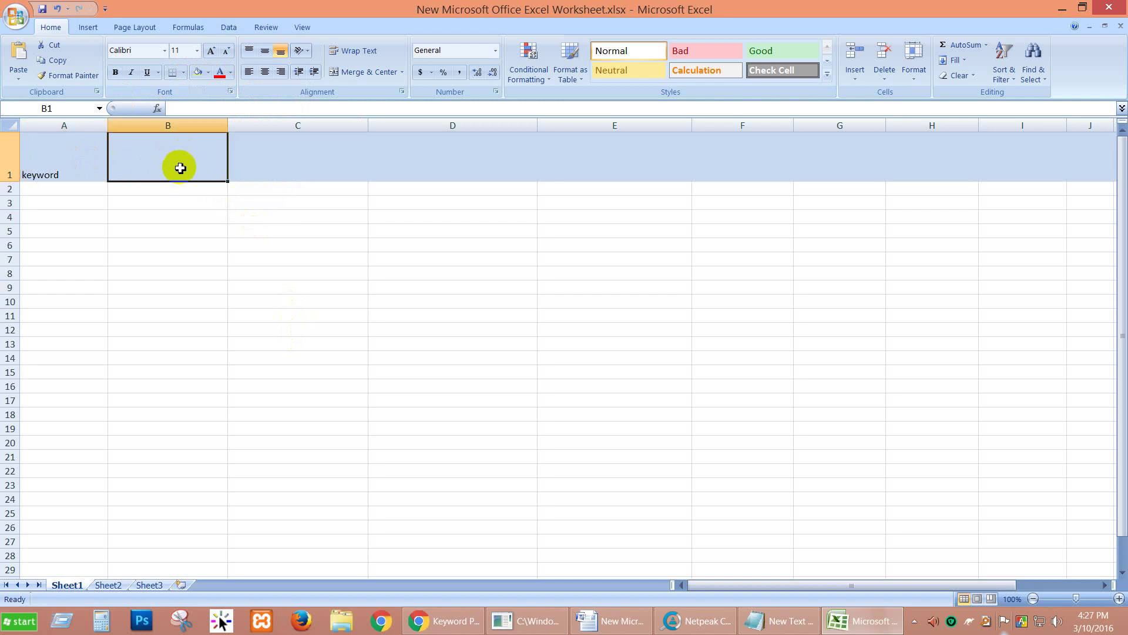
{"action": "type", "text": "x"}
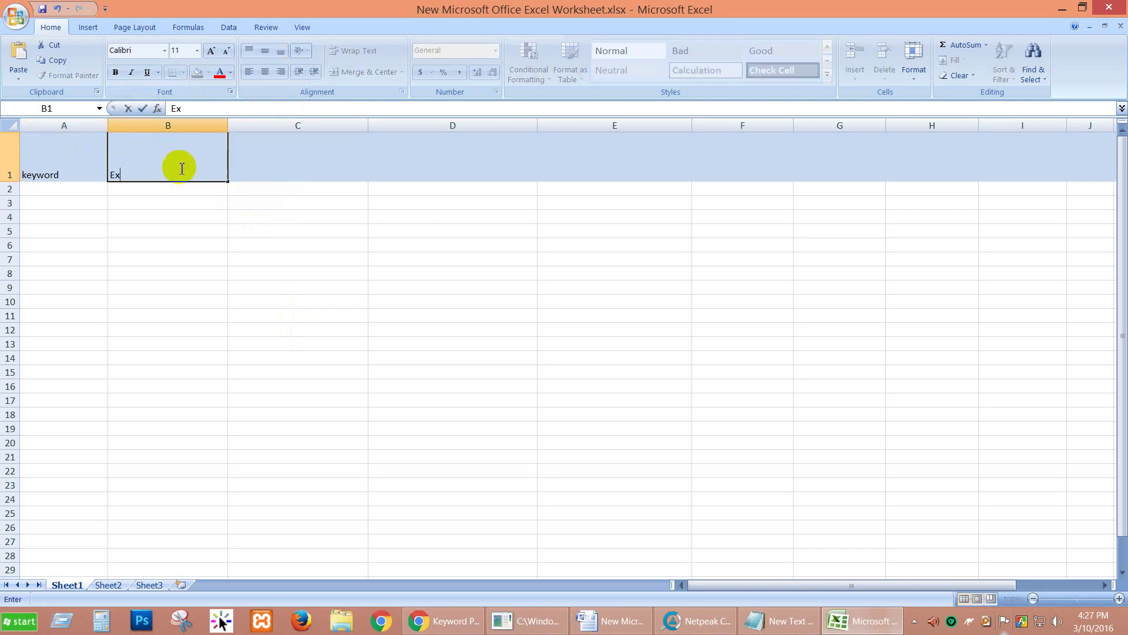
{"action": "type", "text": "axt keyword in title"}
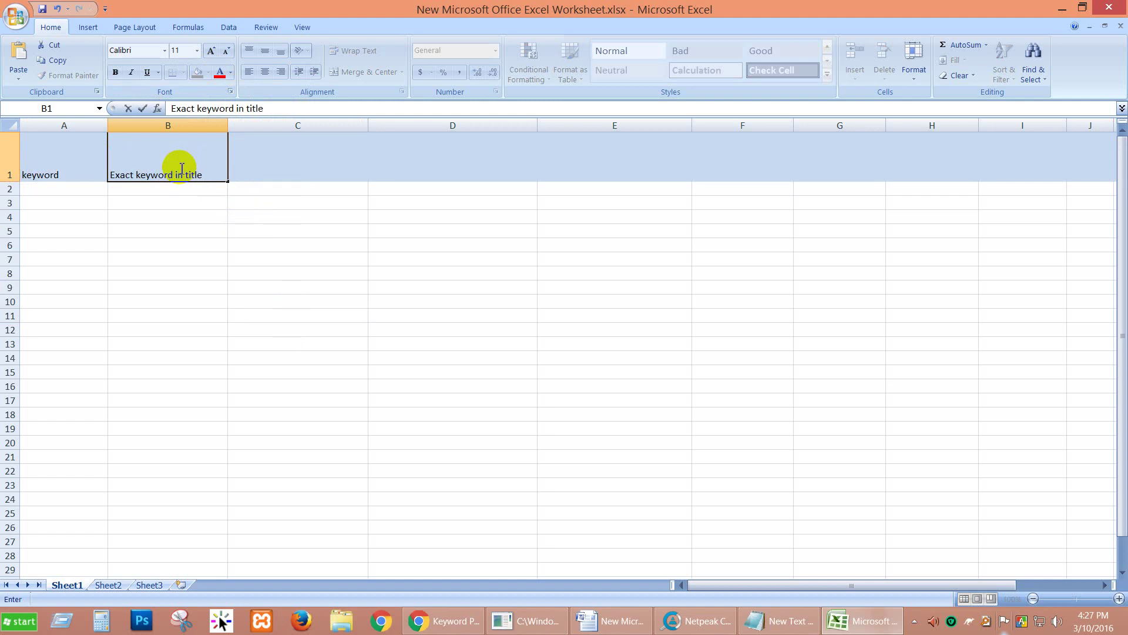
{"action": "type", "text": " <"}
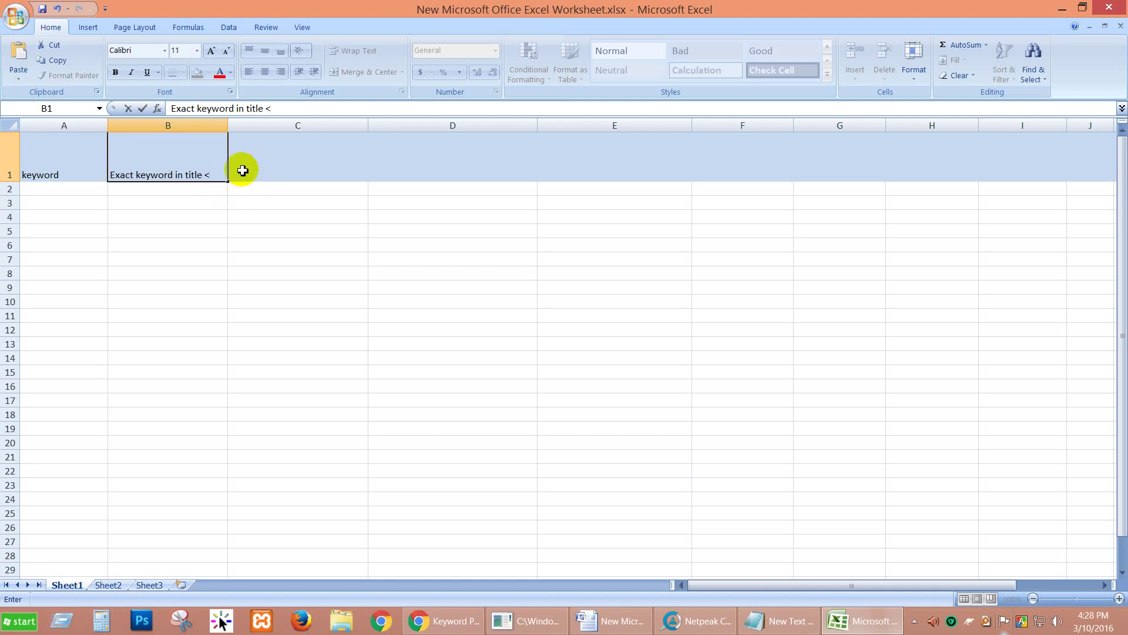
Step: Commit the B1 header, top-align and wrap row 1 text, and narrow column B slightly
{"action": "left_click", "coordinate": [243, 171]}
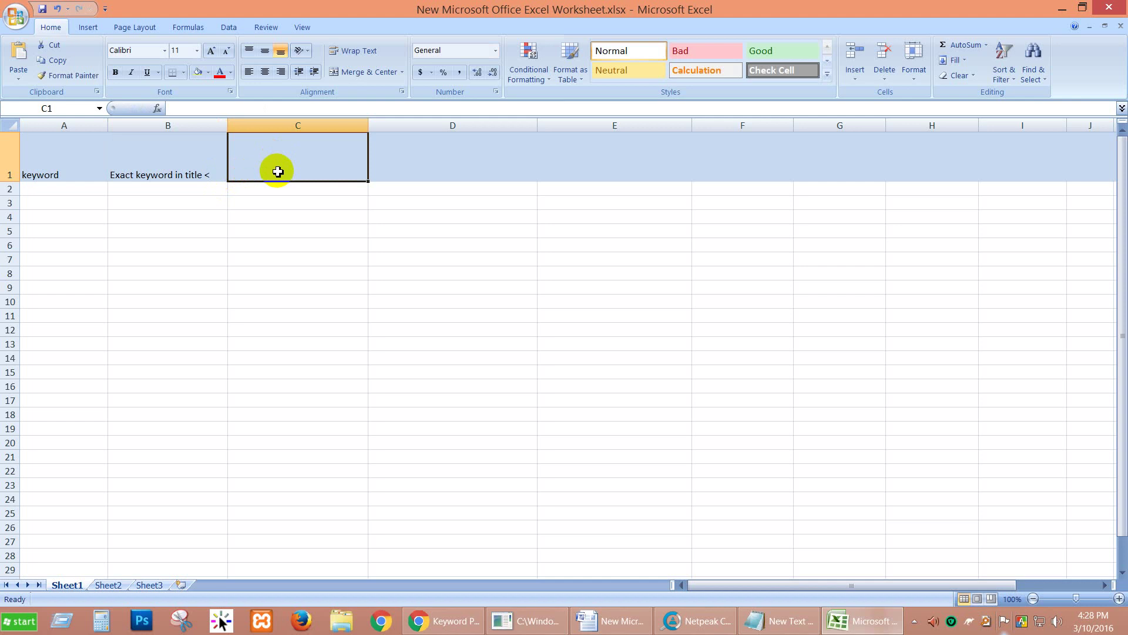
{"action": "left_click", "coordinate": [9, 156]}
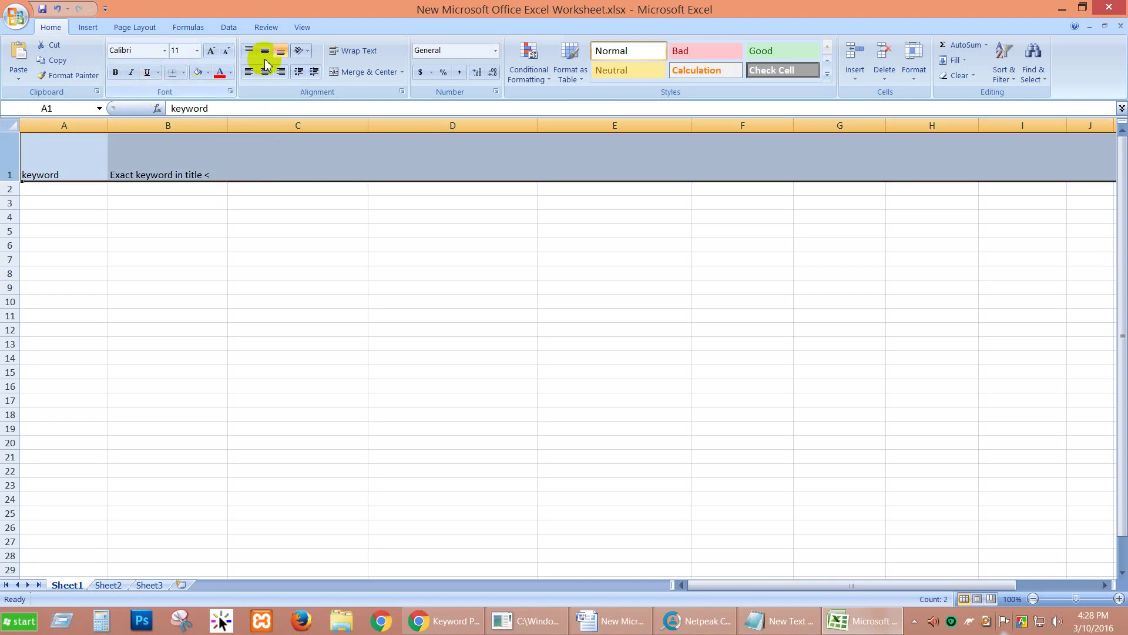
{"action": "left_click", "coordinate": [249, 50]}
{"action": "left_click", "coordinate": [352, 51]}
{"action": "left_click_drag", "start_coordinate": [227, 125], "coordinate": [221, 125]}
{"action": "left_click", "coordinate": [249, 160]}
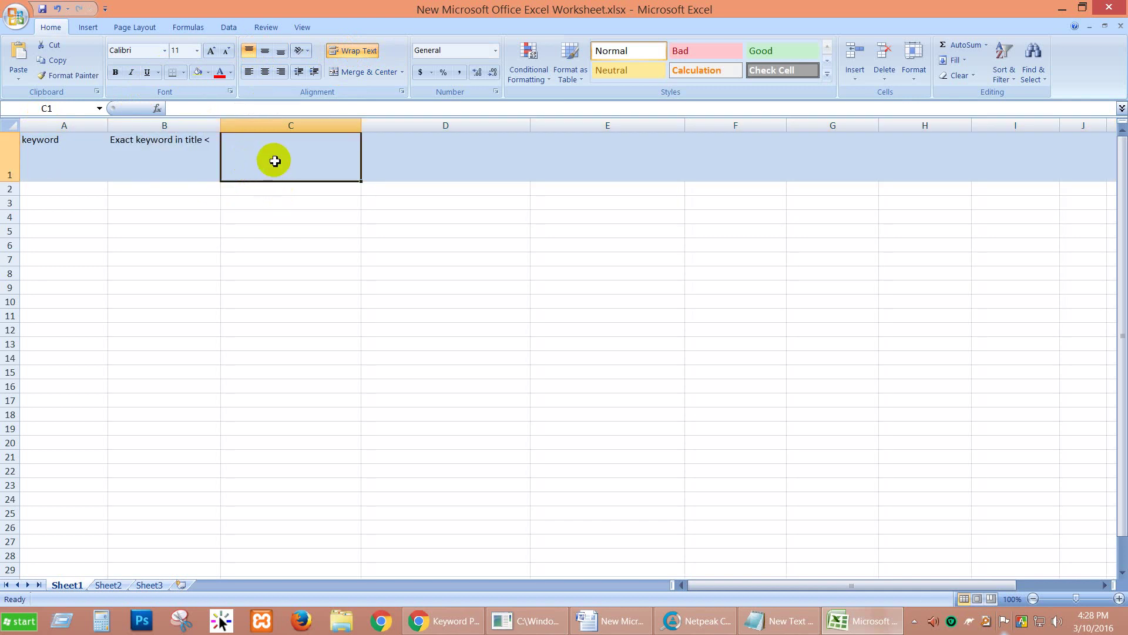
{"action": "left_click_drag", "start_coordinate": [220, 126], "coordinate": [215, 125]}
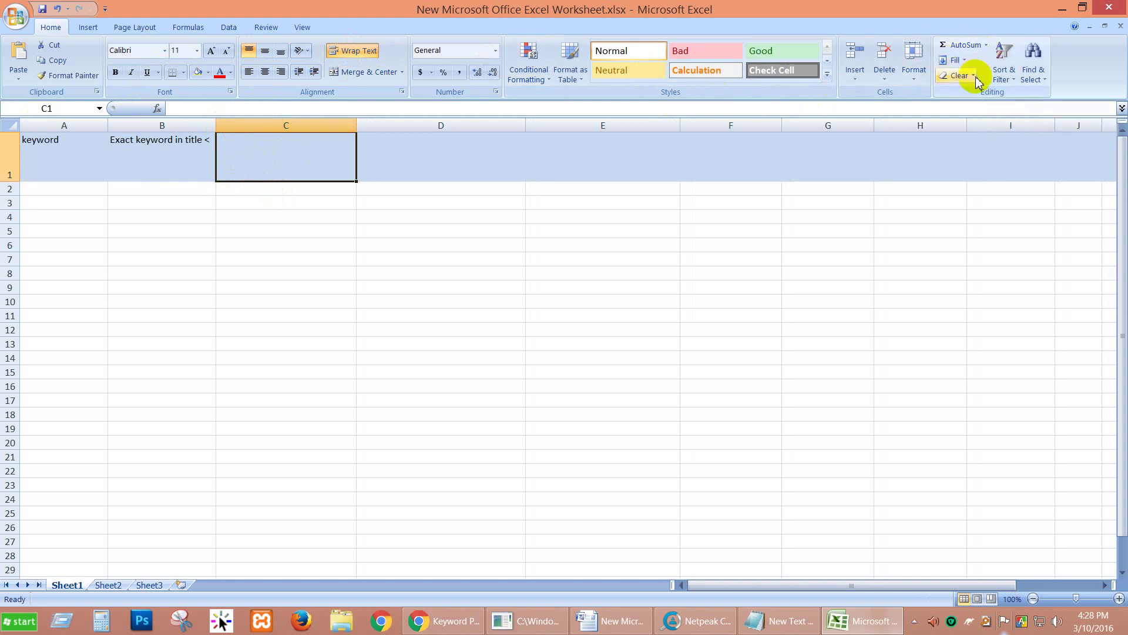
Step: Browse the AutoSum list and the Review, Data and Formulas tabs, then return to cell C1
{"action": "left_click", "coordinate": [986, 46]}
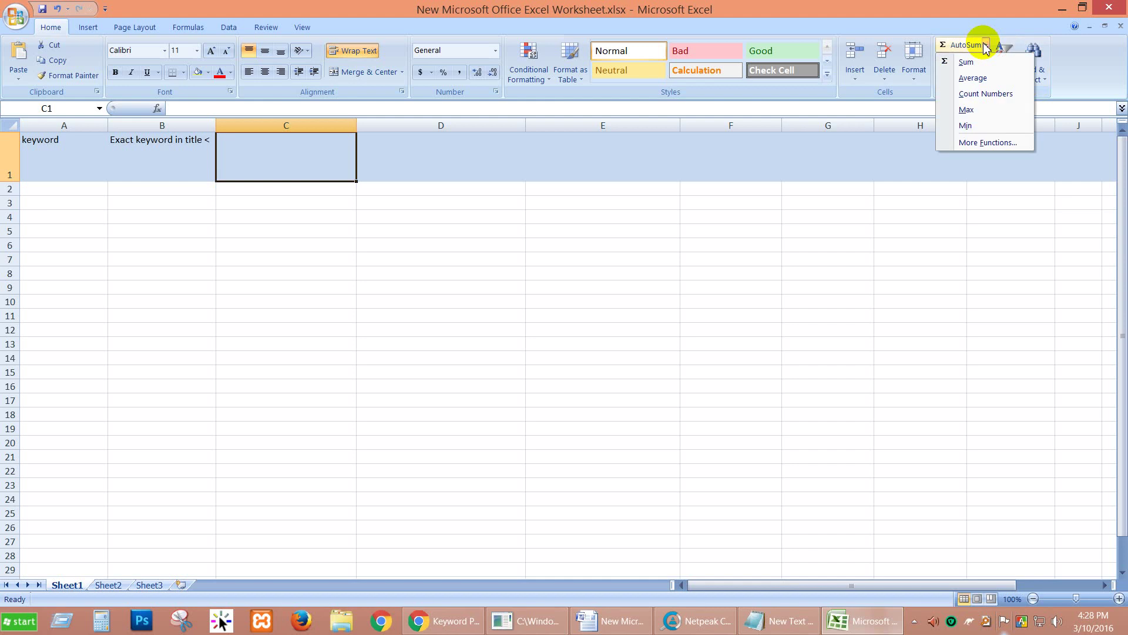
{"action": "left_click", "coordinate": [822, 94]}
{"action": "left_click", "coordinate": [267, 28]}
{"action": "left_click", "coordinate": [225, 29]}
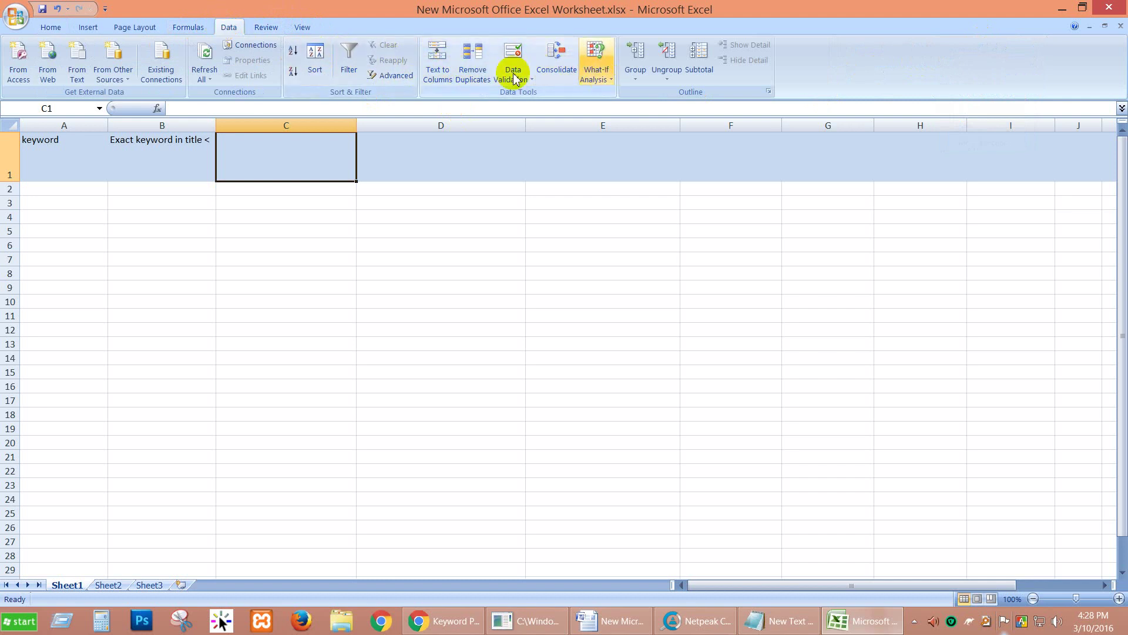
{"action": "left_click", "coordinate": [186, 29]}
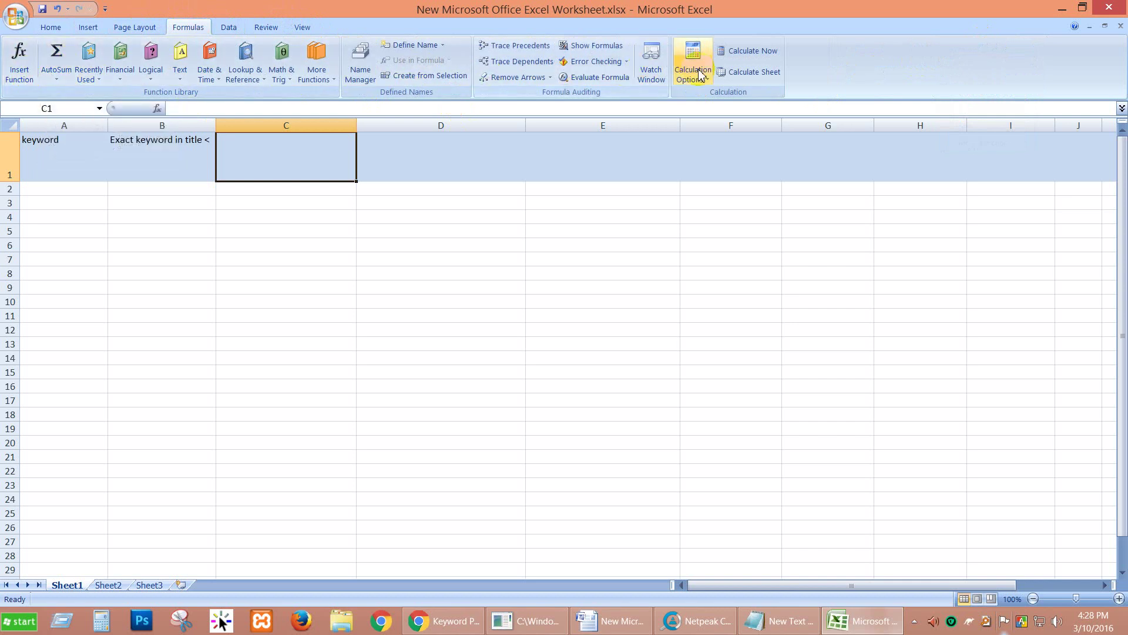
{"action": "left_click", "coordinate": [50, 27]}
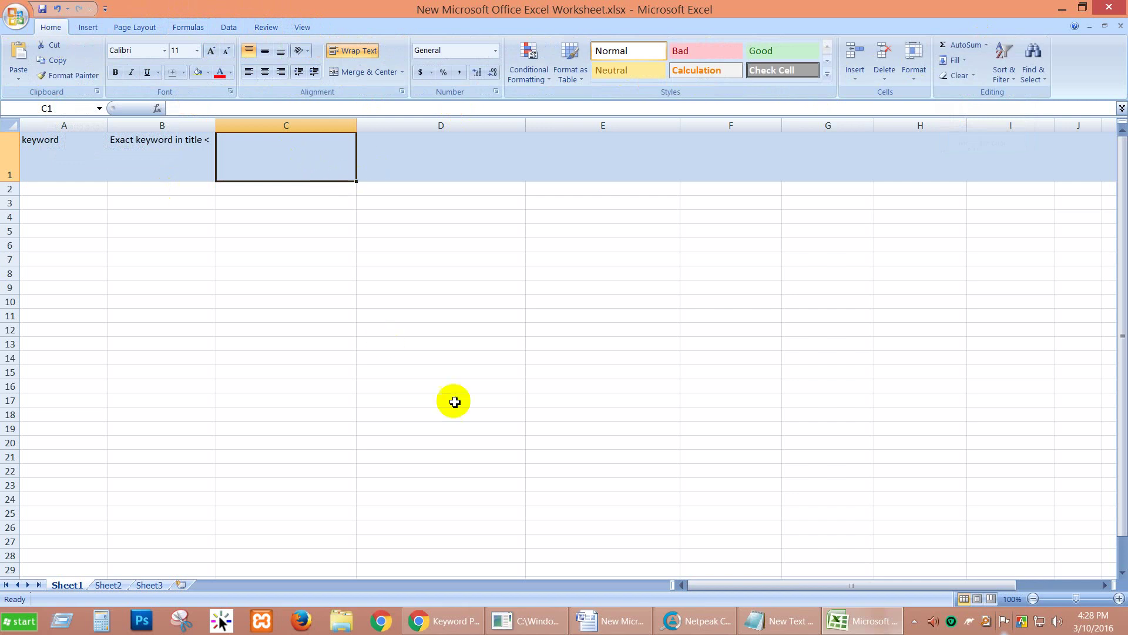
{"action": "left_click", "coordinate": [614, 623]}
{"action": "left_click", "coordinate": [614, 623]}
{"action": "left_click", "coordinate": [244, 159]}
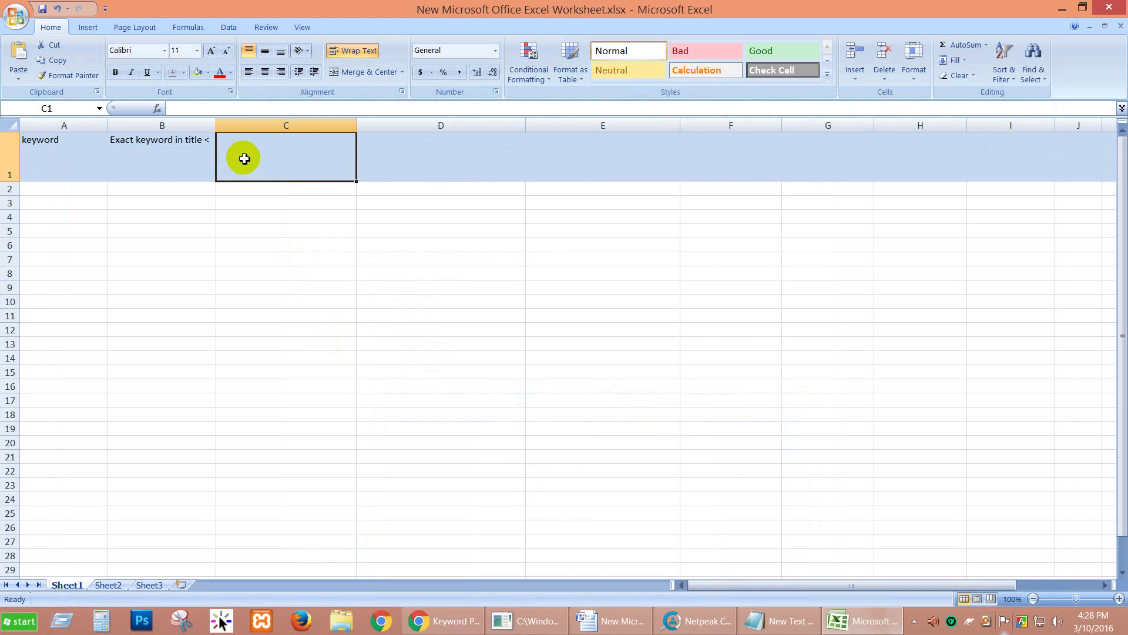
{"action": "type", "text": "# of rr"}
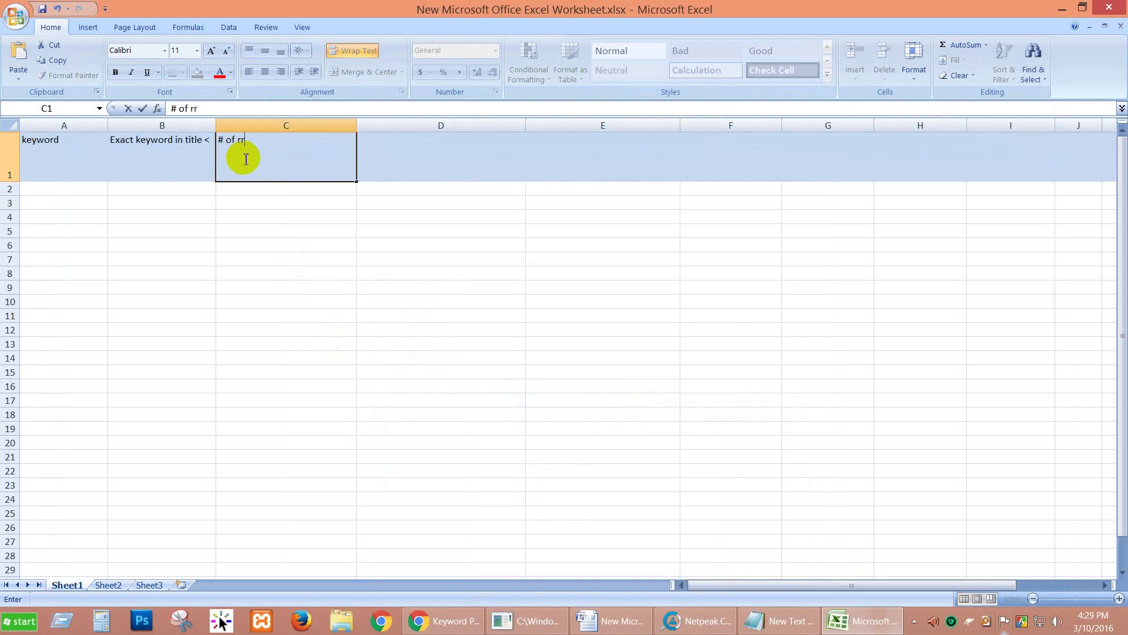
{"action": "key", "text": "BackSpace"}
{"action": "type", "text": "oot domain"}
{"action": "left_click", "coordinate": [346, 140]}
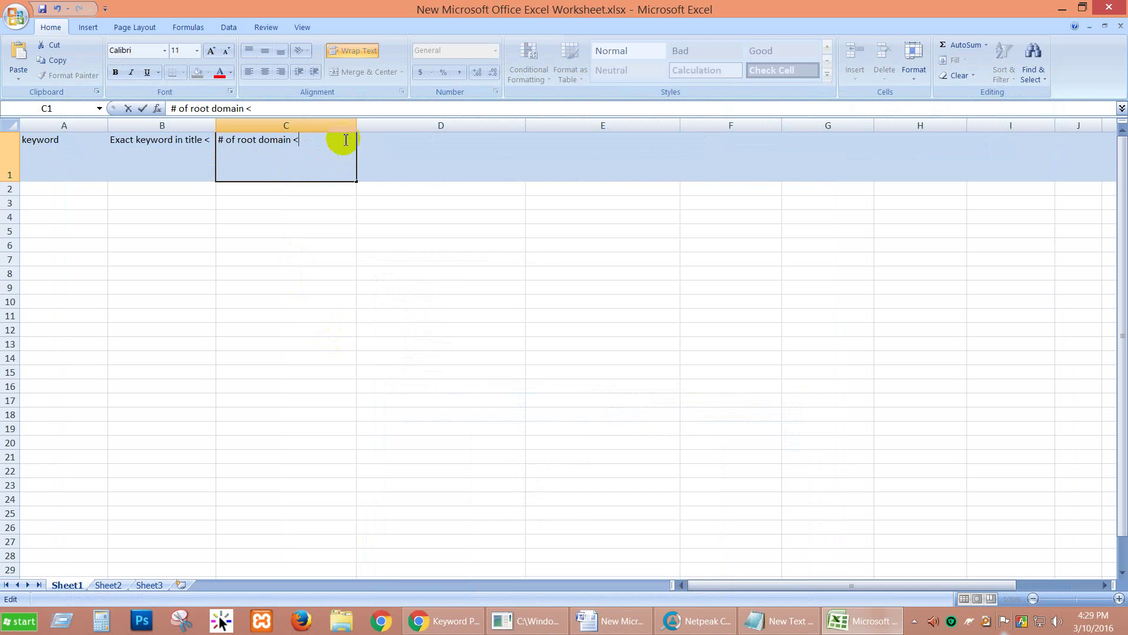
{"action": "double_click", "coordinate": [356, 125]}
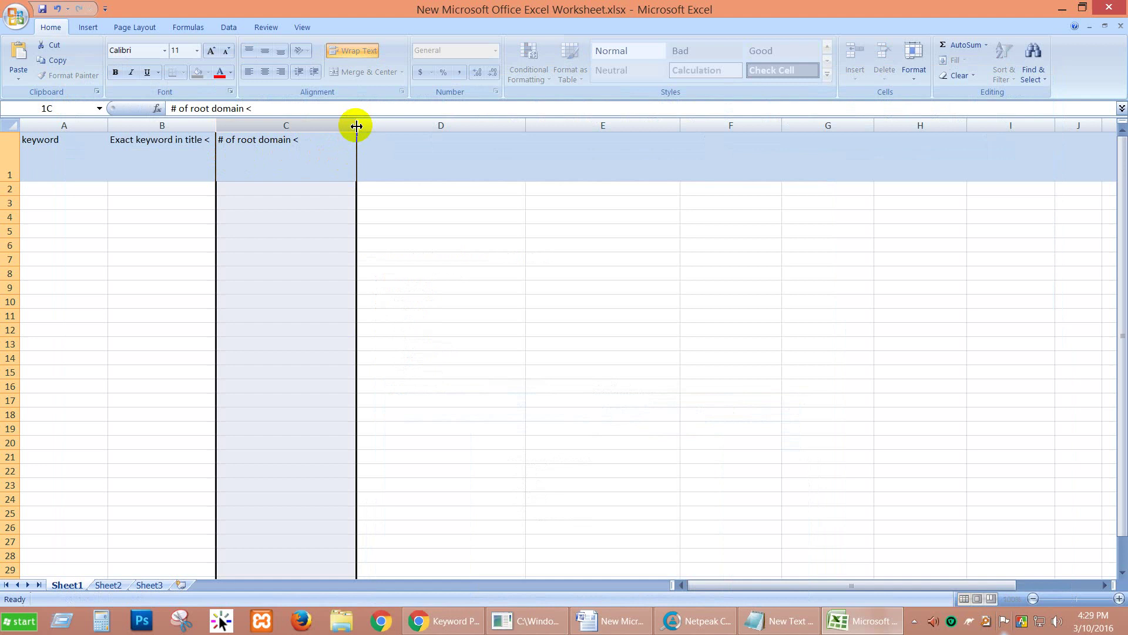
{"action": "left_click", "coordinate": [341, 147]}
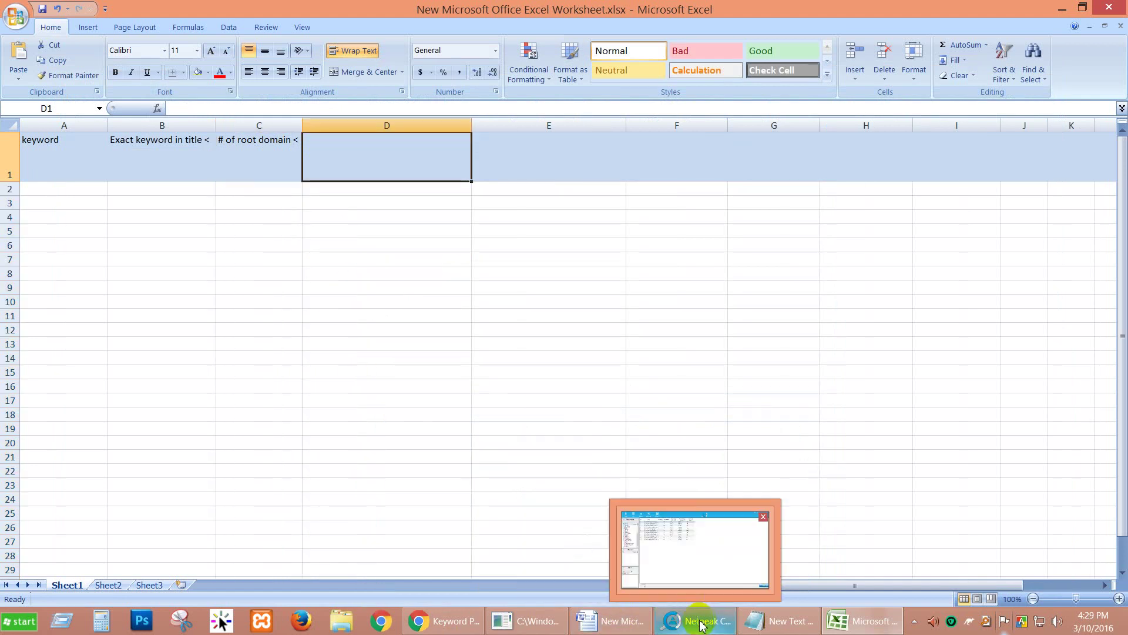
{"action": "left_click", "coordinate": [634, 630]}
{"action": "left_click", "coordinate": [440, 279]}
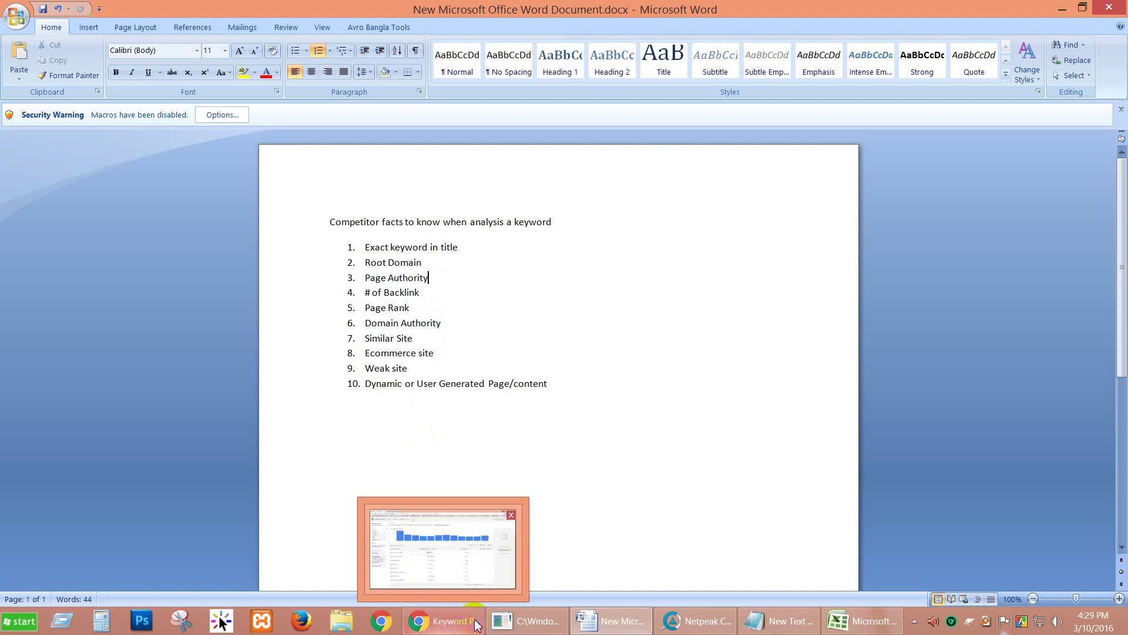
{"action": "left_click", "coordinate": [861, 621]}
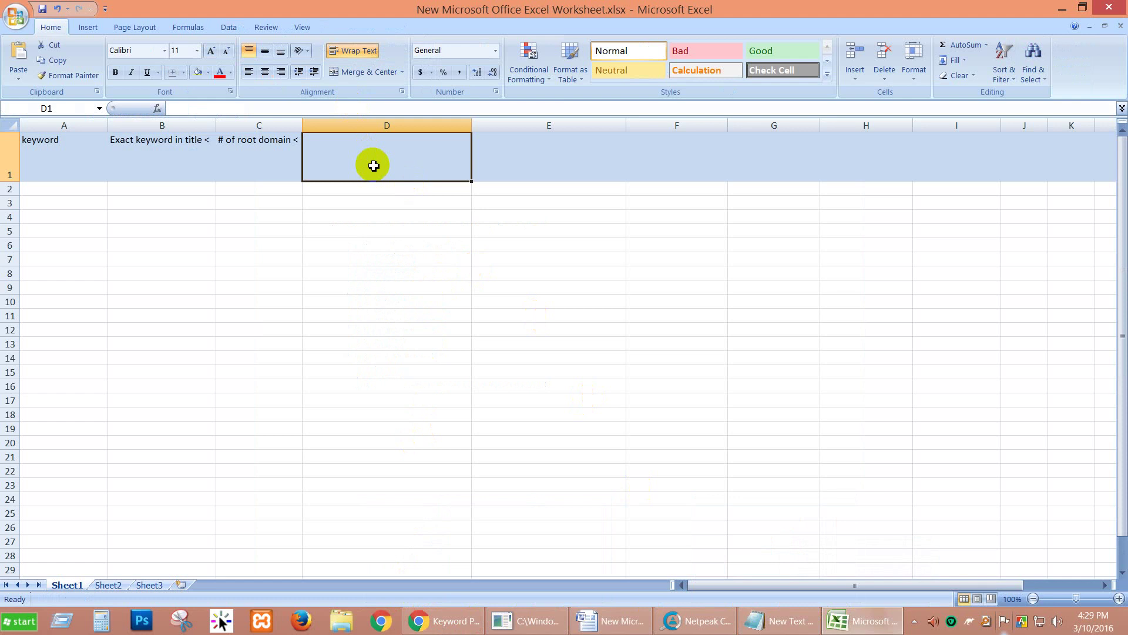
Step: Enter '# of Pages which Page Authority below 30' as the D1 header
{"action": "type", "text": "Page "}
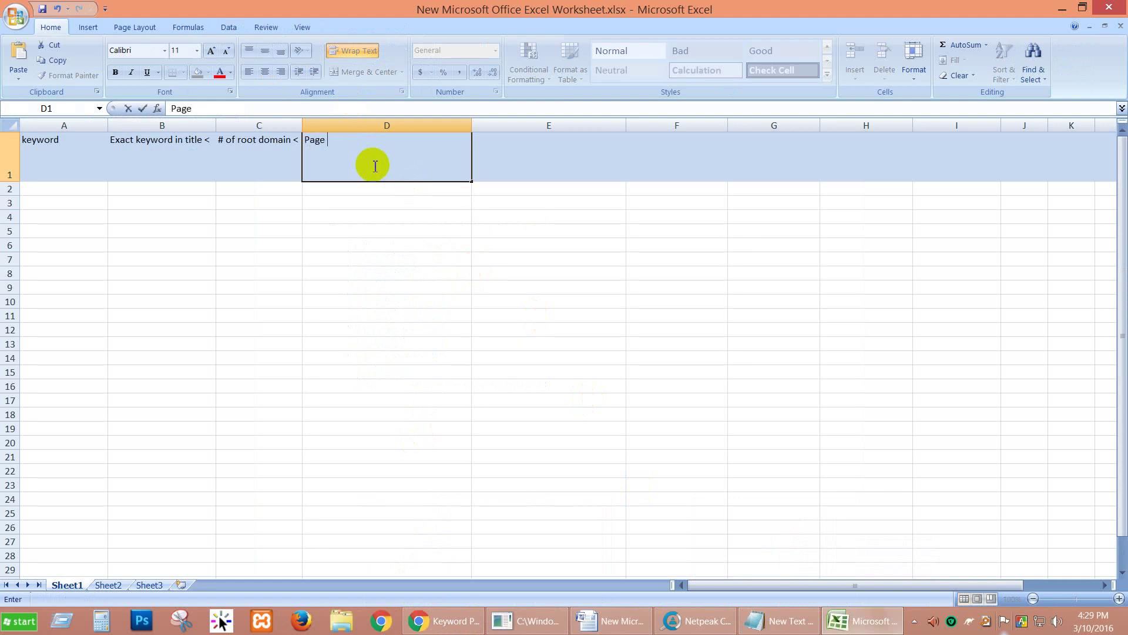
{"action": "type", "text": "Authority"}
{"action": "type", "text": "belo"}
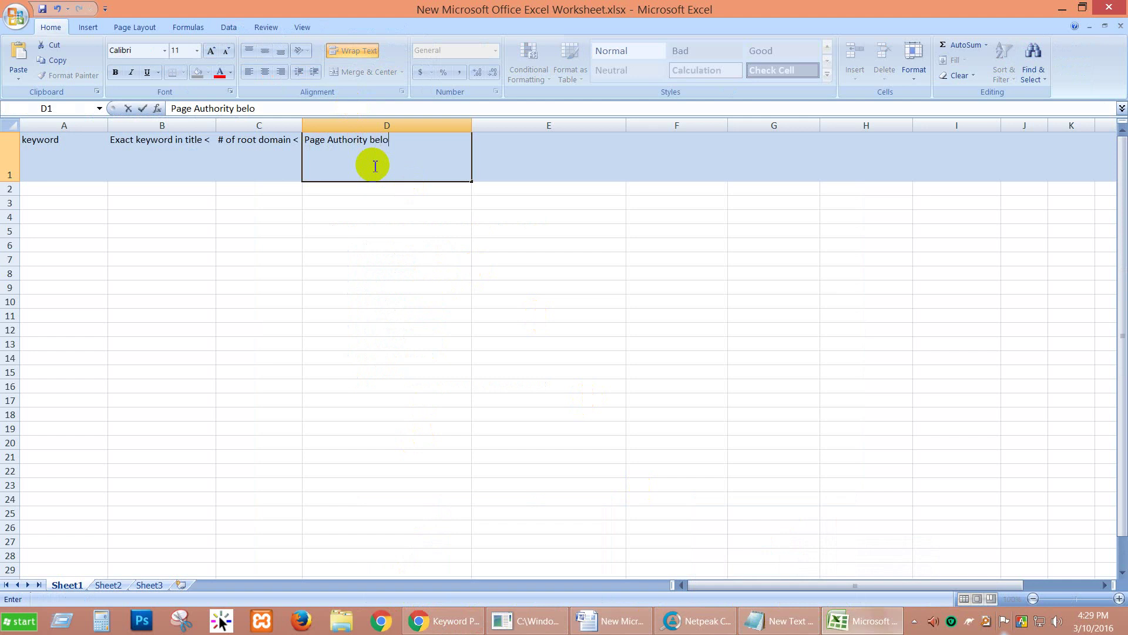
{"action": "type", "text": "w 30"}
{"action": "key", "text": "Left"}
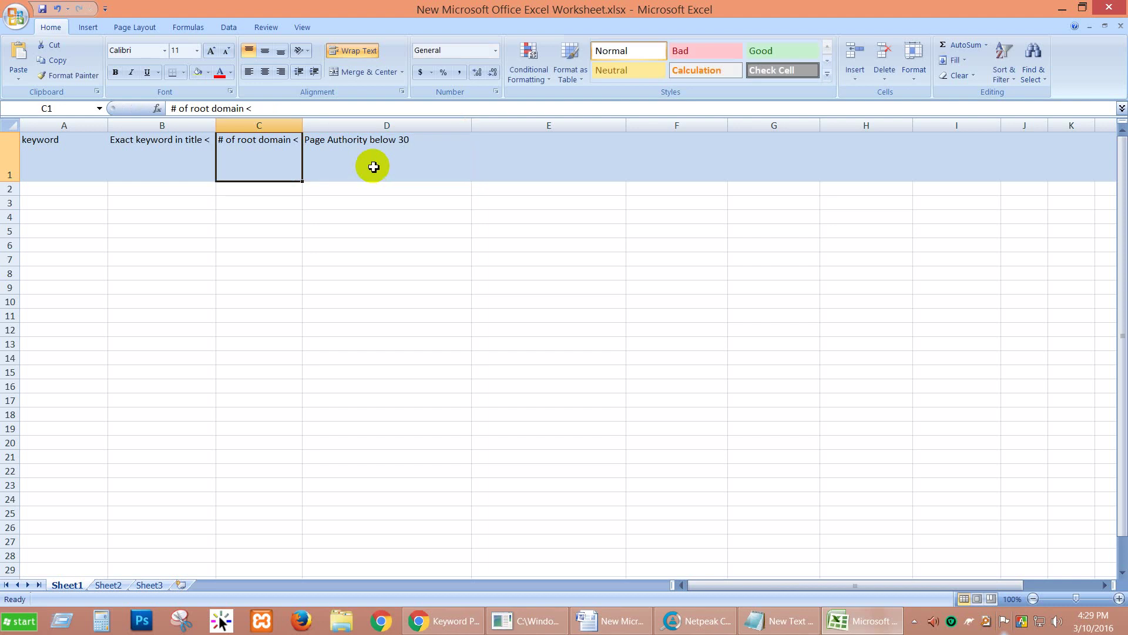
{"action": "double_click", "coordinate": [310, 141]}
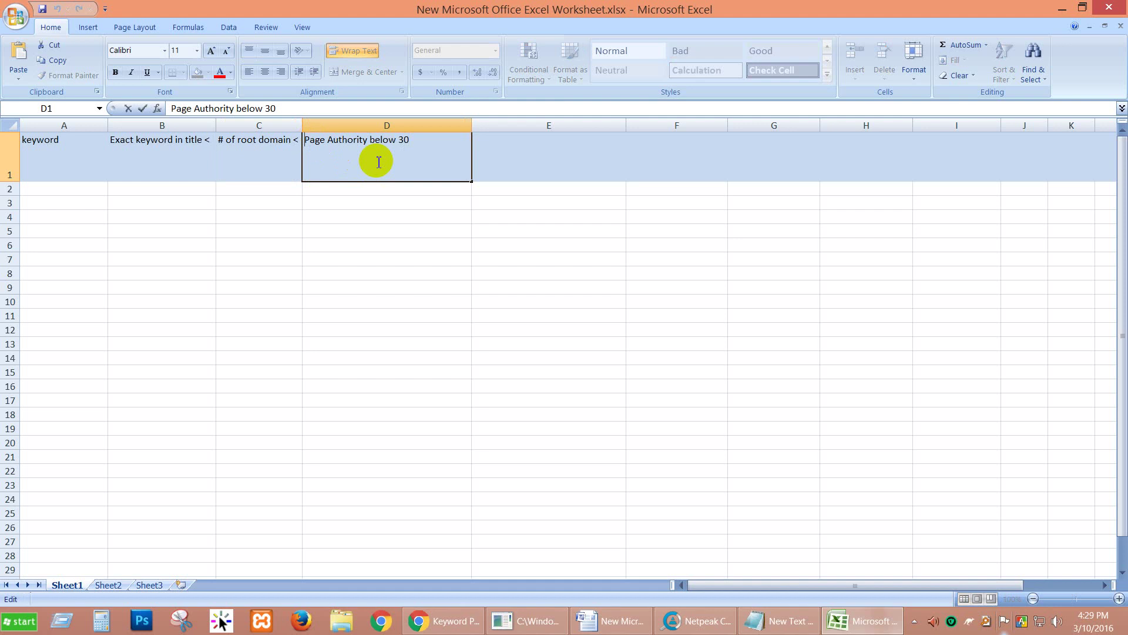
{"action": "type", "text": "# of Pages which"}
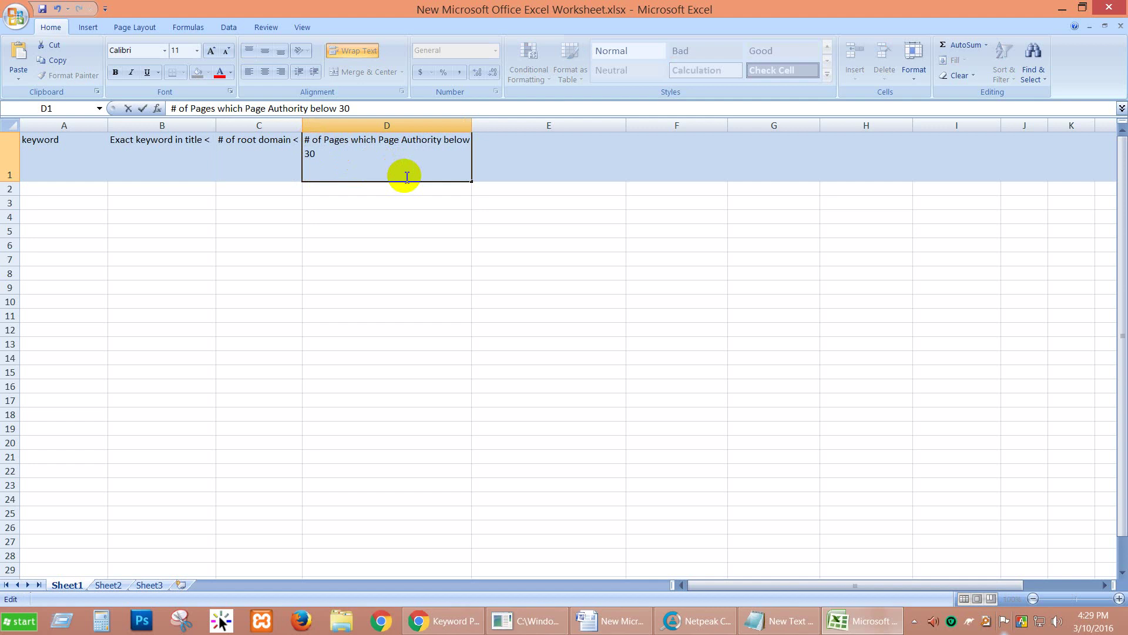
{"action": "left_click", "coordinate": [526, 160]}
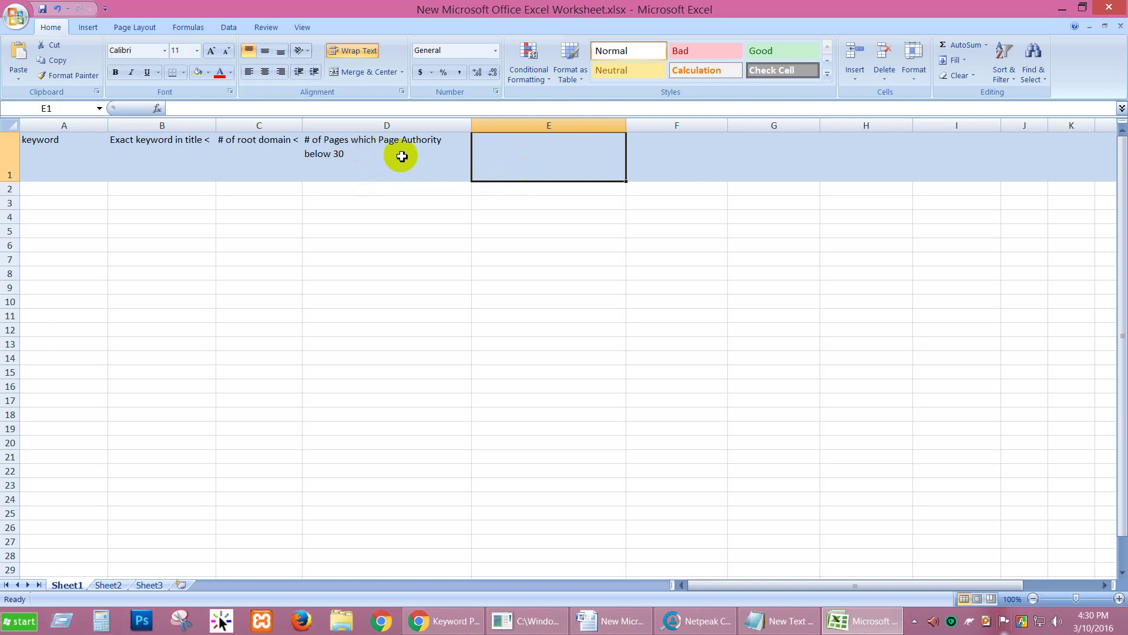
Step: Switch to Word and select the '# of Backlink' list item
{"action": "mouse_move", "coordinate": [779, 630]}
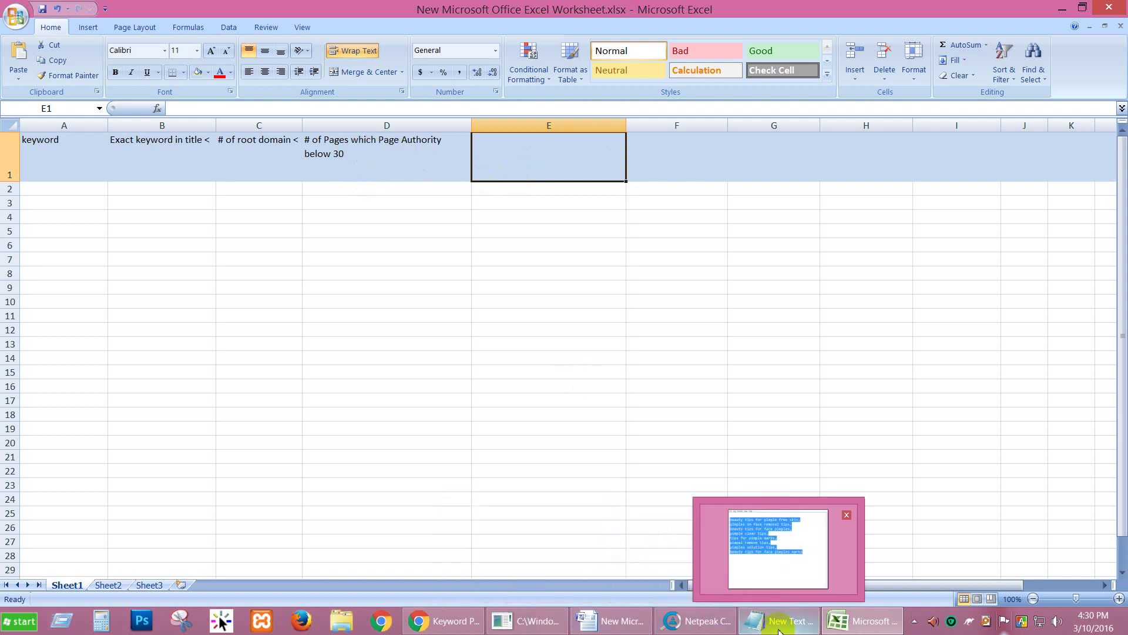
{"action": "left_click", "coordinate": [611, 620]}
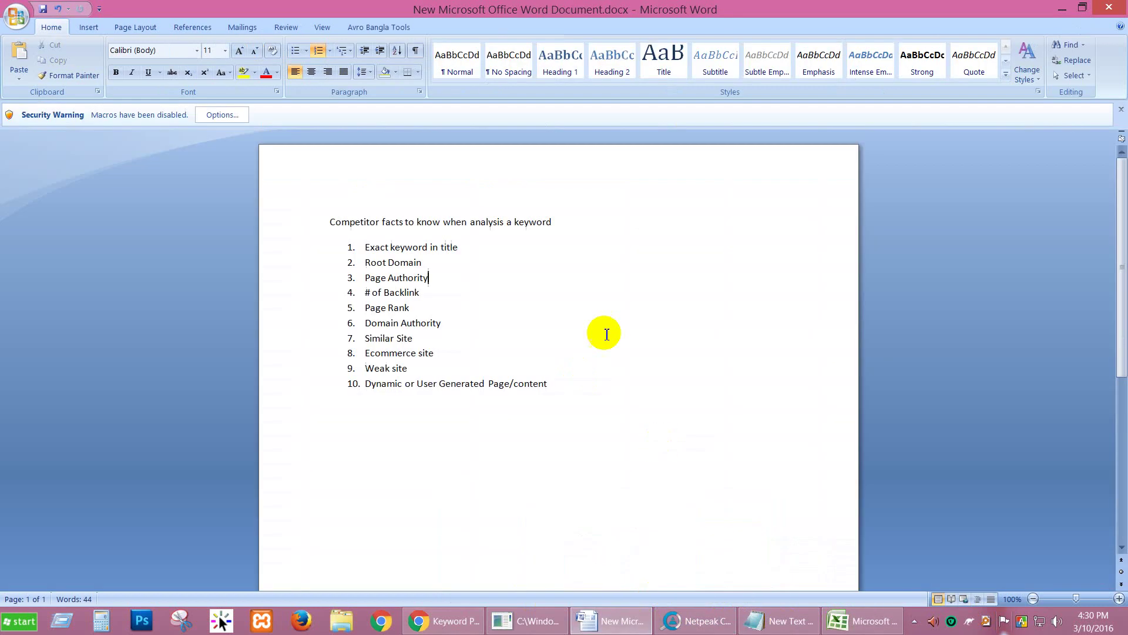
{"action": "left_click_drag", "start_coordinate": [427, 292], "coordinate": [366, 297]}
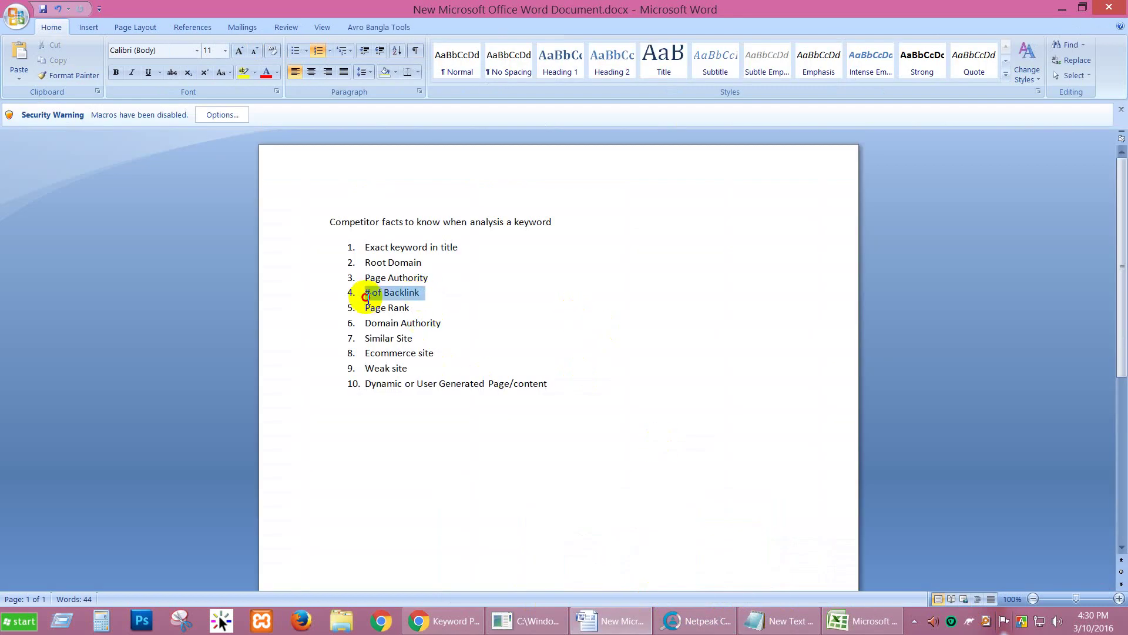
Step: Set E1 to 'site have # of backlink less then 10', undoing a numbered paste first
{"action": "left_click", "coordinate": [863, 621]}
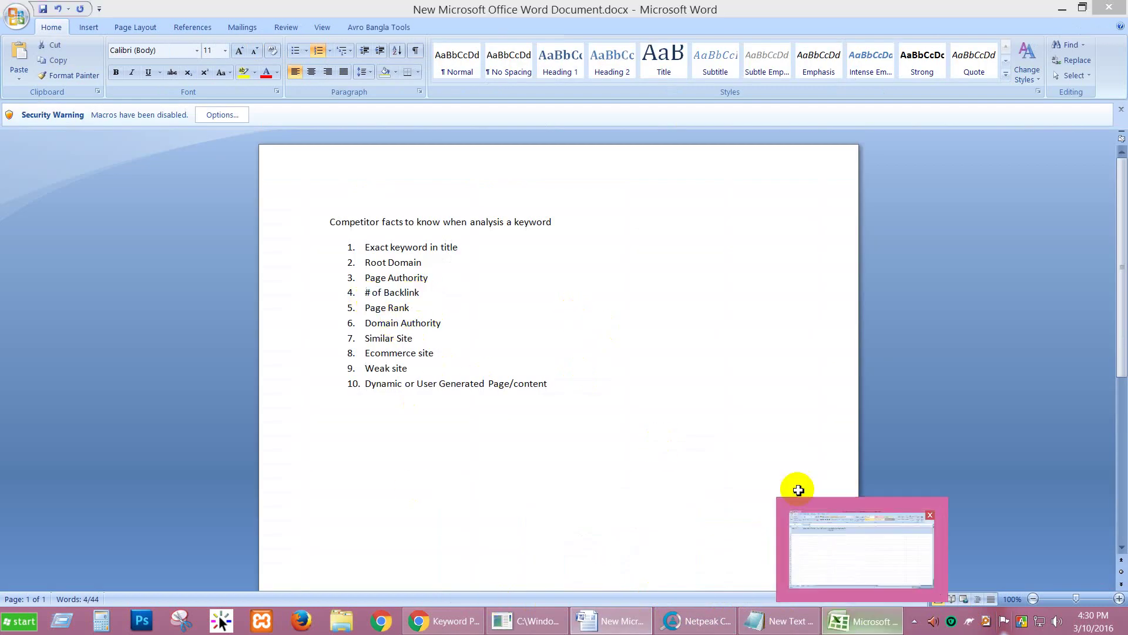
{"action": "left_click", "coordinate": [563, 169]}
{"action": "type", "text": "1.\t# of Backlink"}
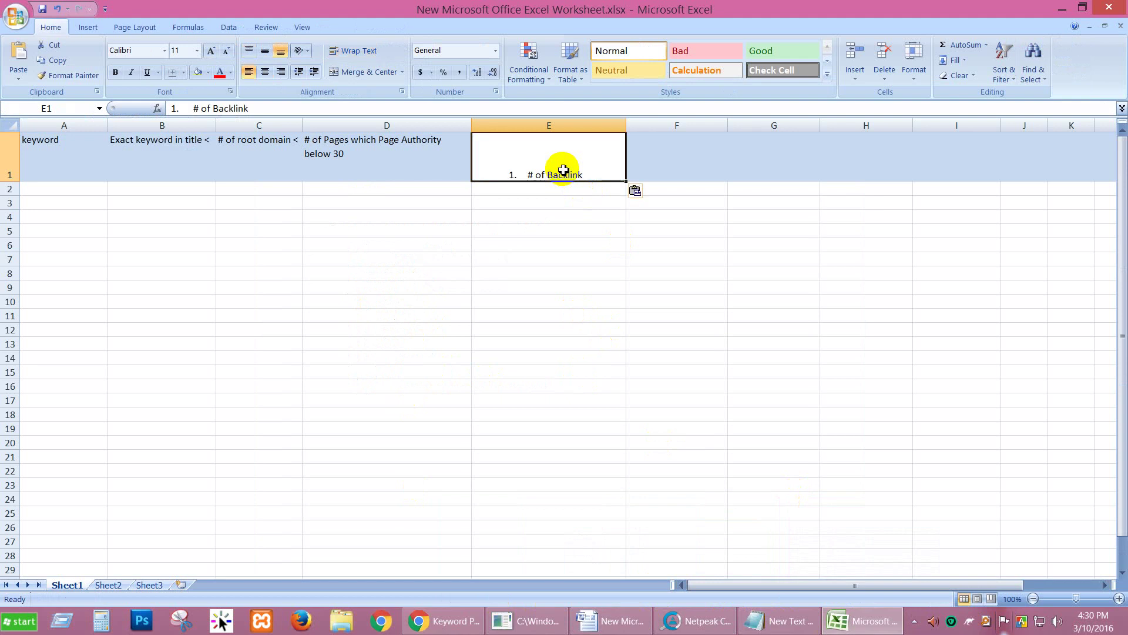
{"action": "key", "text": "ctrl+z"}
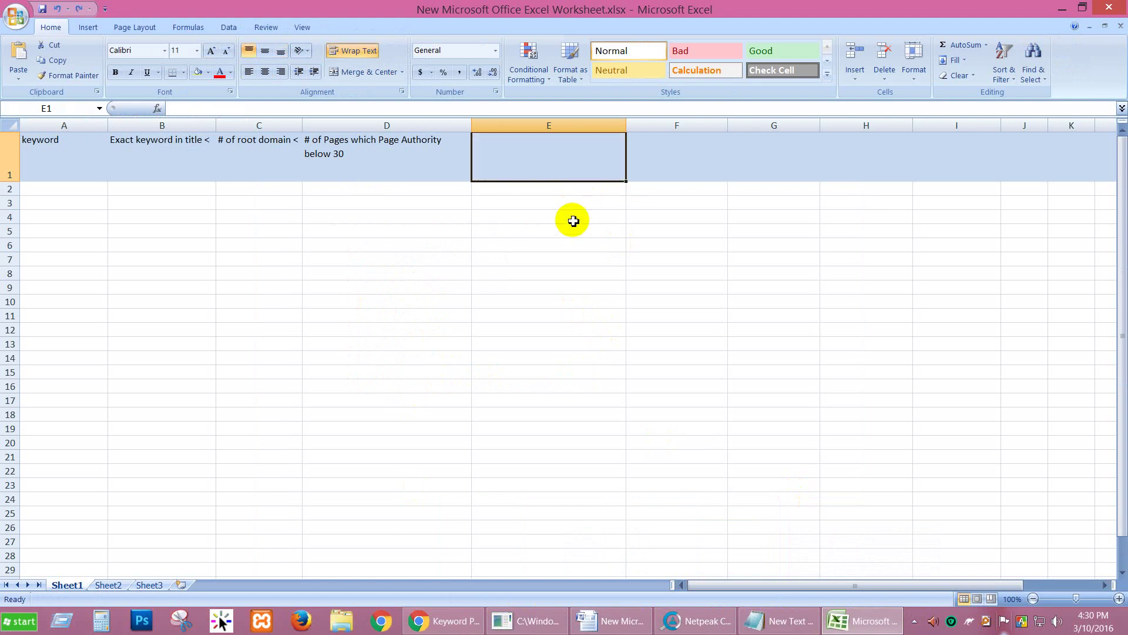
{"action": "type", "text": "# of bac"}
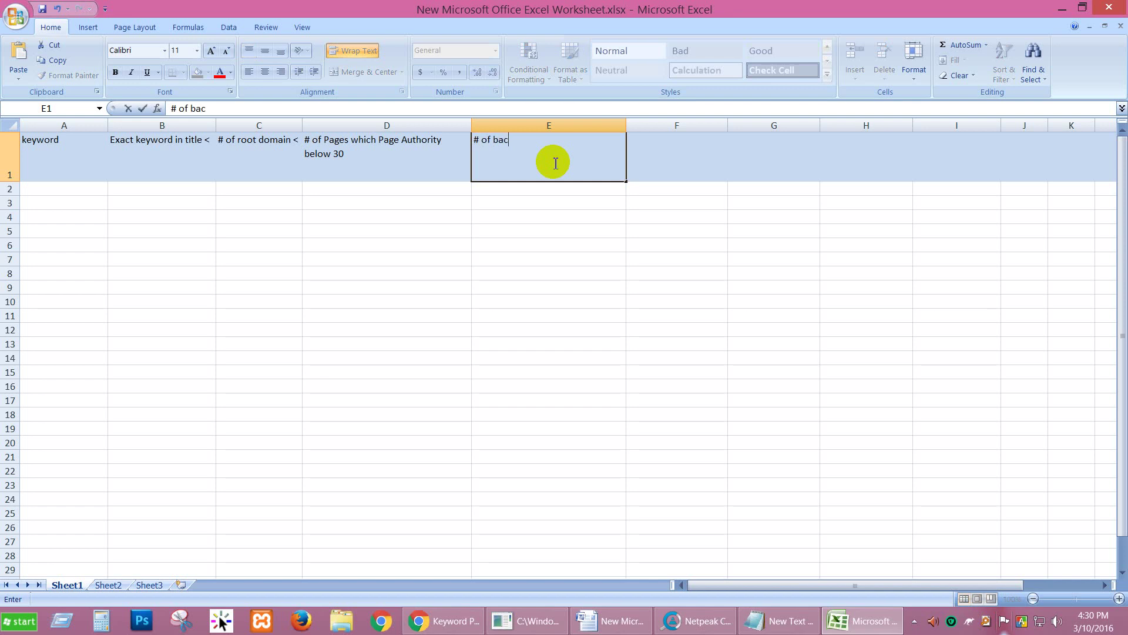
{"action": "type", "text": "klink"}
{"action": "type", "text": "less then 10"}
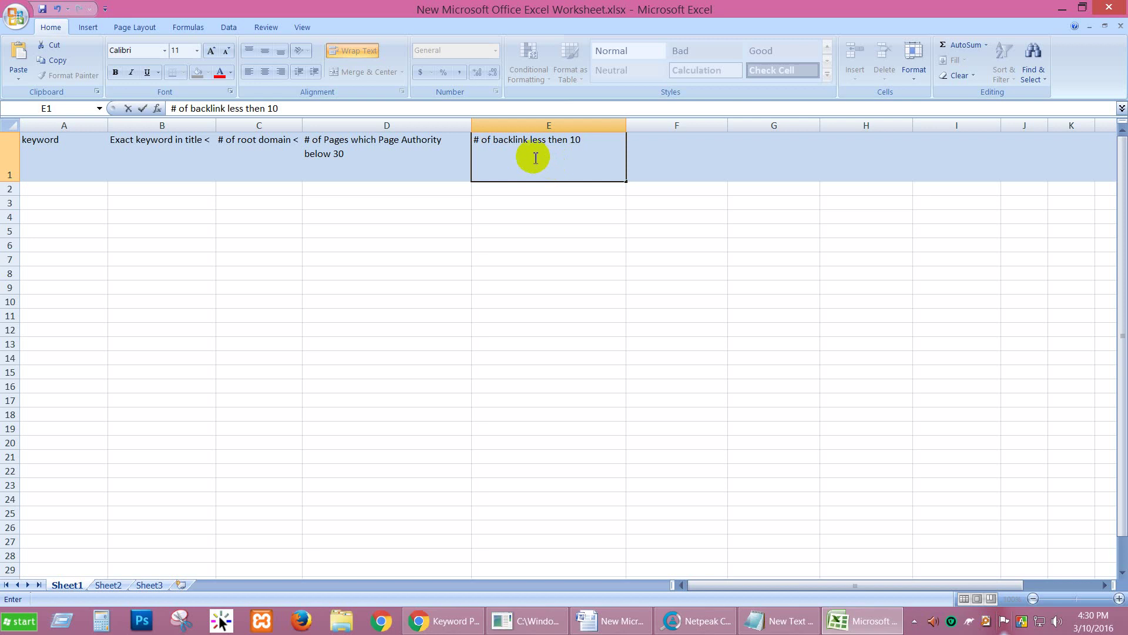
{"action": "left_click", "coordinate": [479, 141]}
{"action": "type", "text": "site have"}
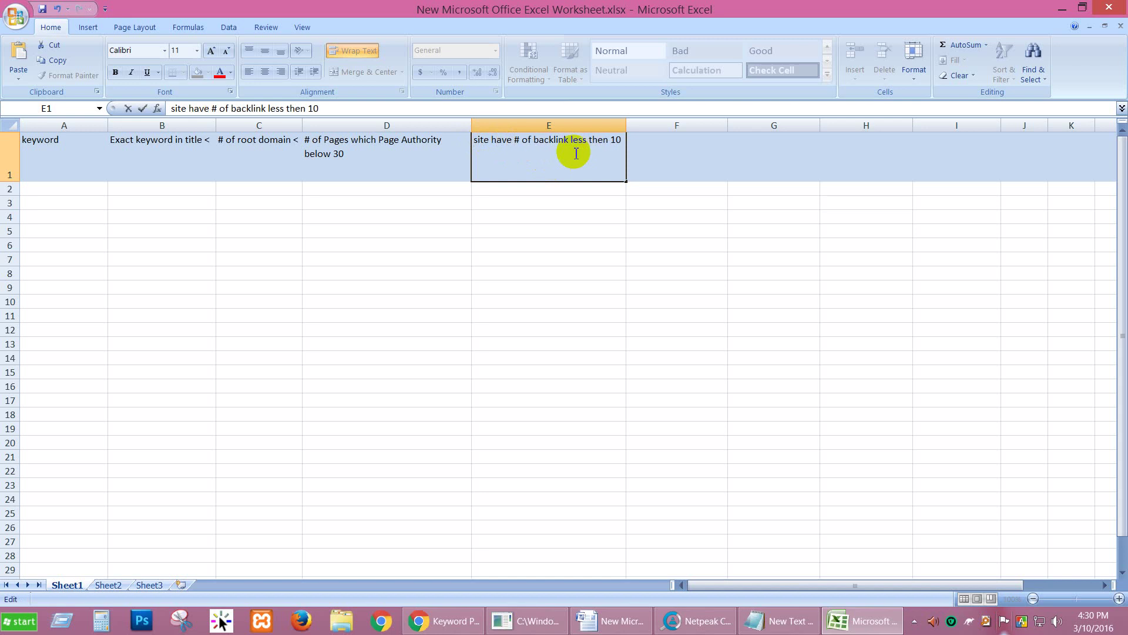
{"action": "left_click", "coordinate": [653, 151]}
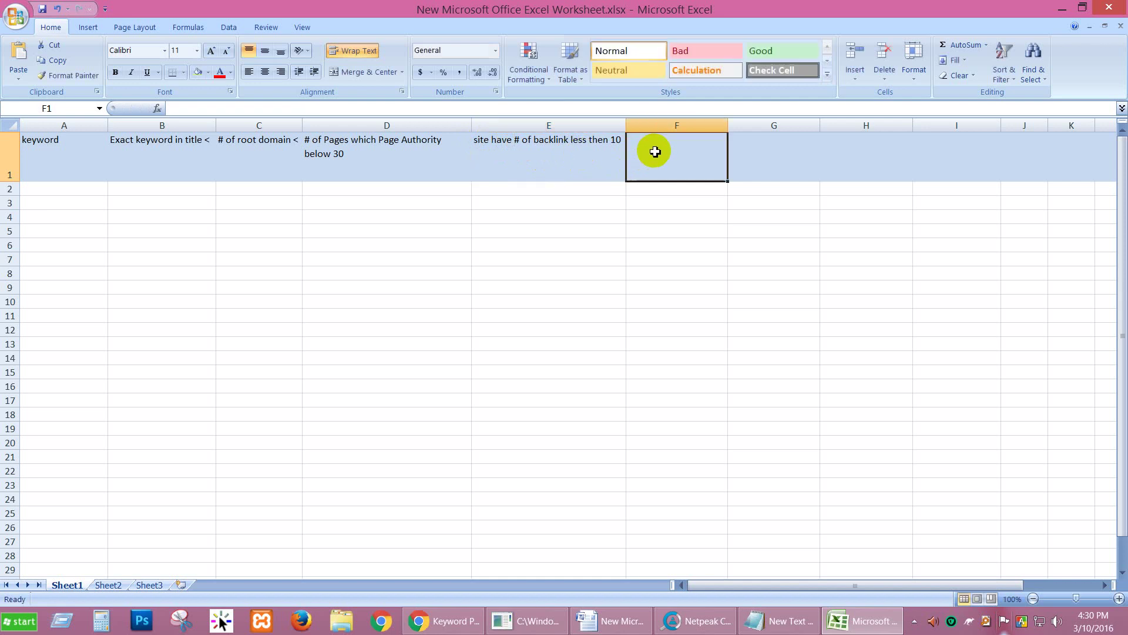
{"action": "left_click", "coordinate": [614, 621]}
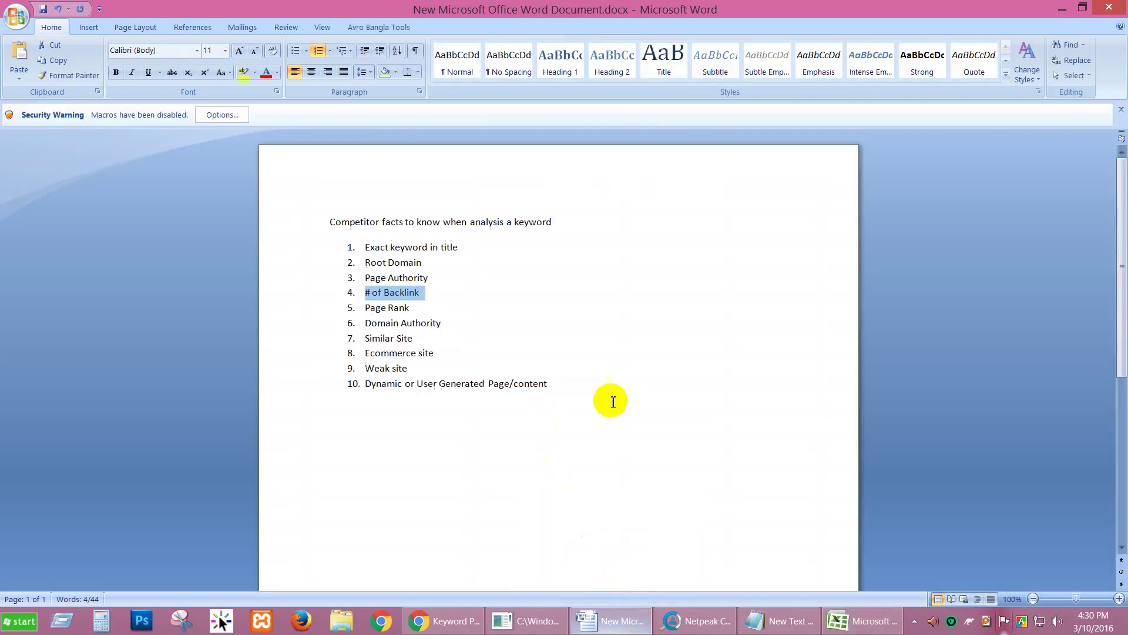
Step: Review the Page Rank and Domain Authority items in Word, then return to Excel
{"action": "left_click_drag", "start_coordinate": [420, 312], "coordinate": [366, 310]}
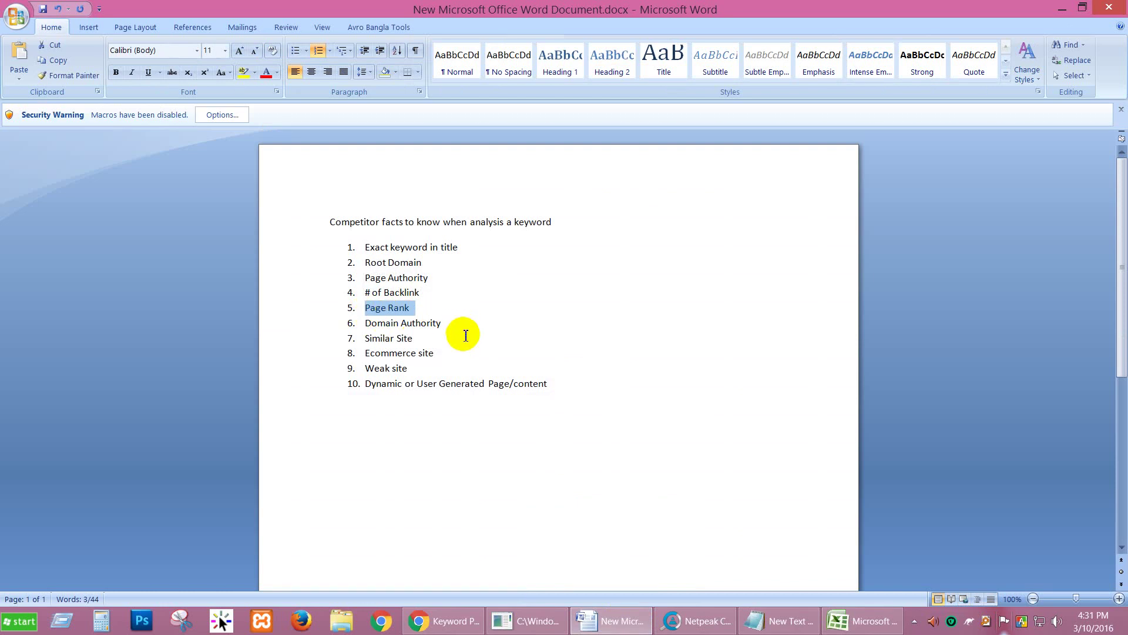
{"action": "left_click_drag", "start_coordinate": [453, 323], "coordinate": [366, 339]}
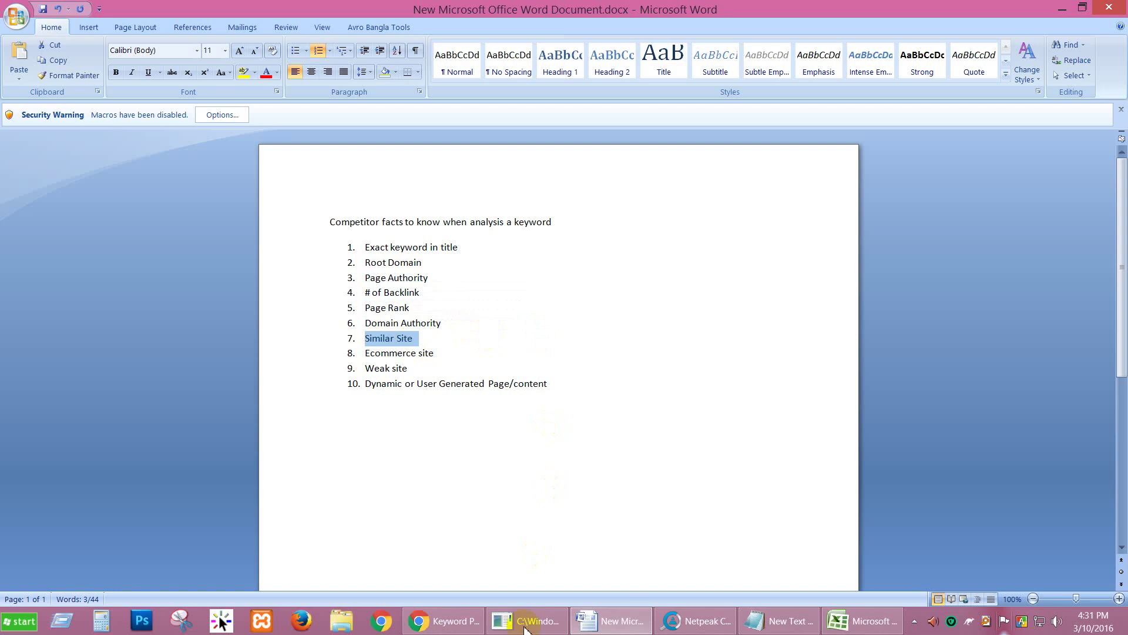
{"action": "left_click", "coordinate": [834, 627]}
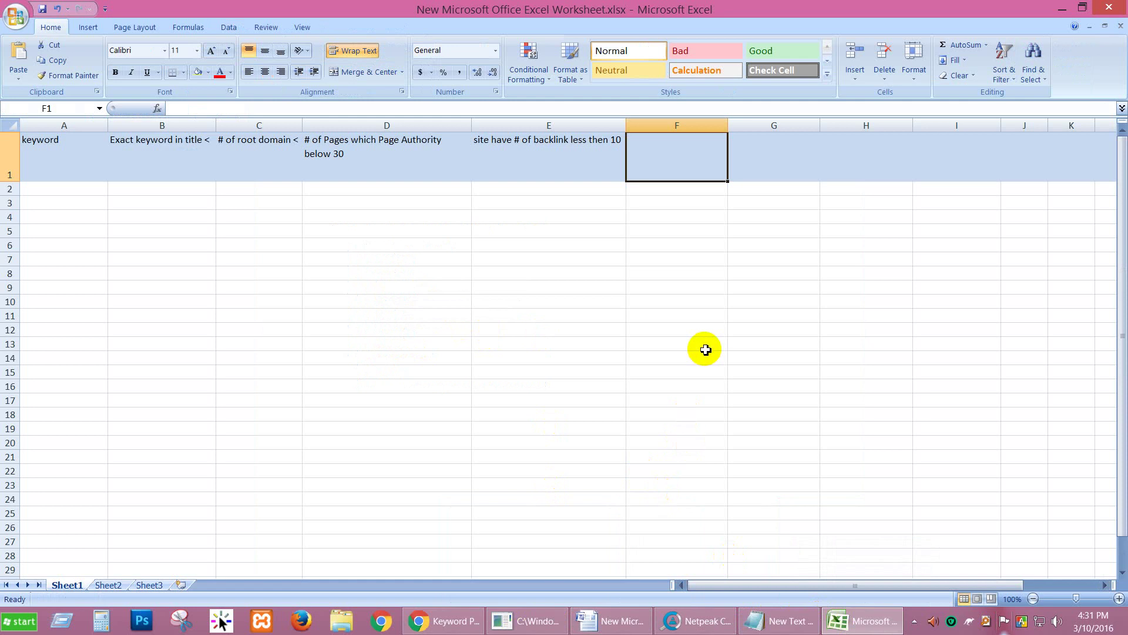
Step: Enter '# of Similar site>1' as the F1 header
{"action": "type", "text": "Si"}
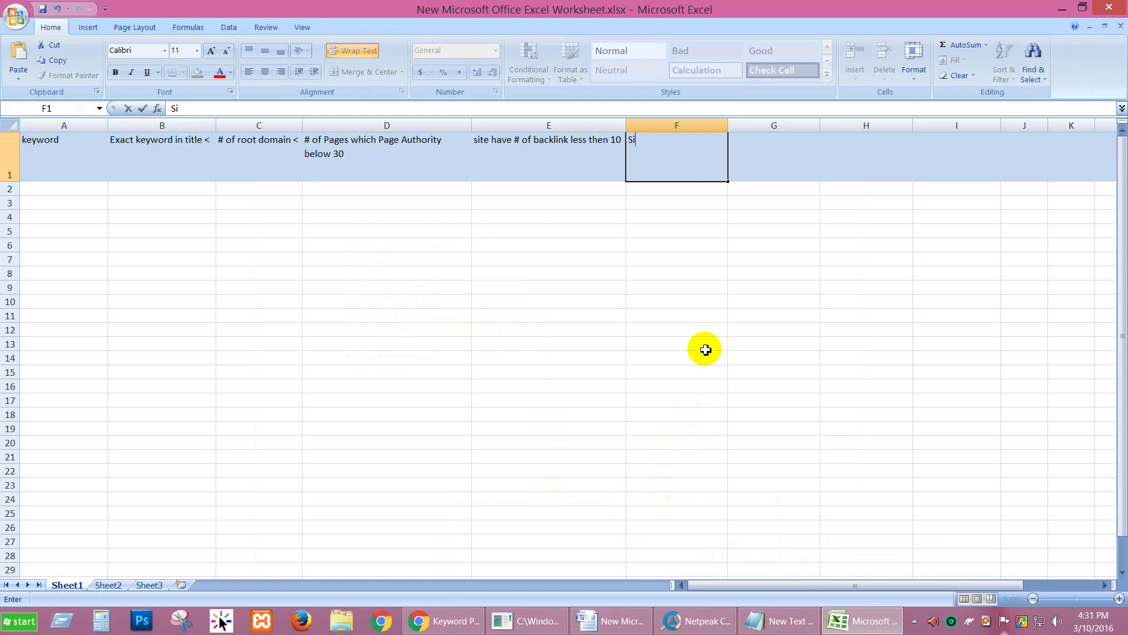
{"action": "type", "text": "milar site"}
{"action": "double_click", "coordinate": [633, 145]}
{"action": "key", "text": "Left"}
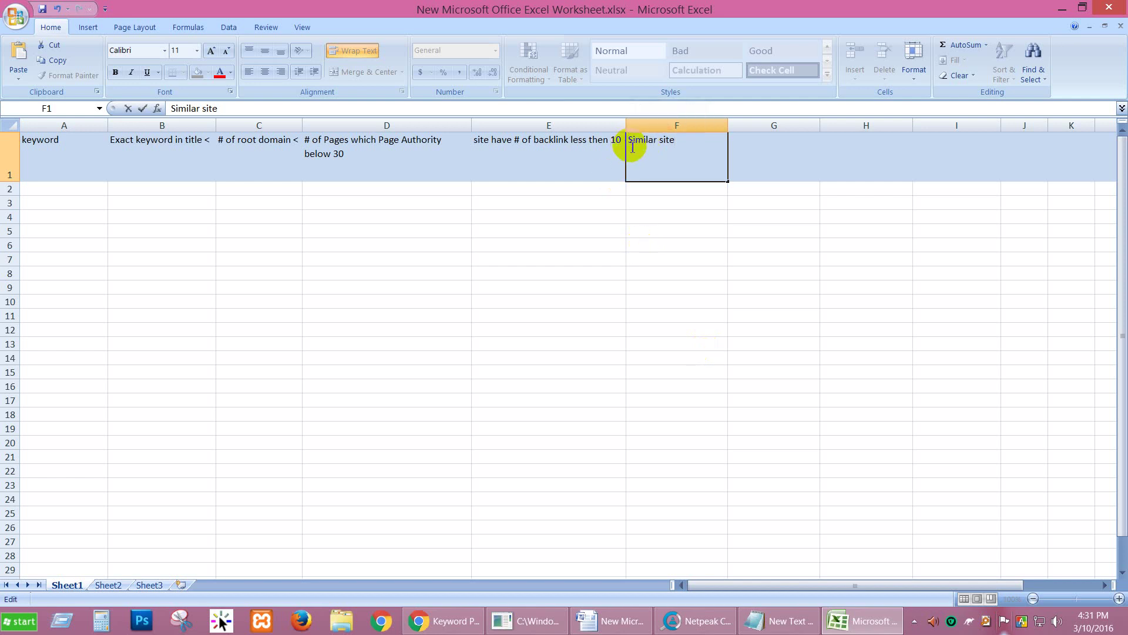
{"action": "type", "text": "# of"}
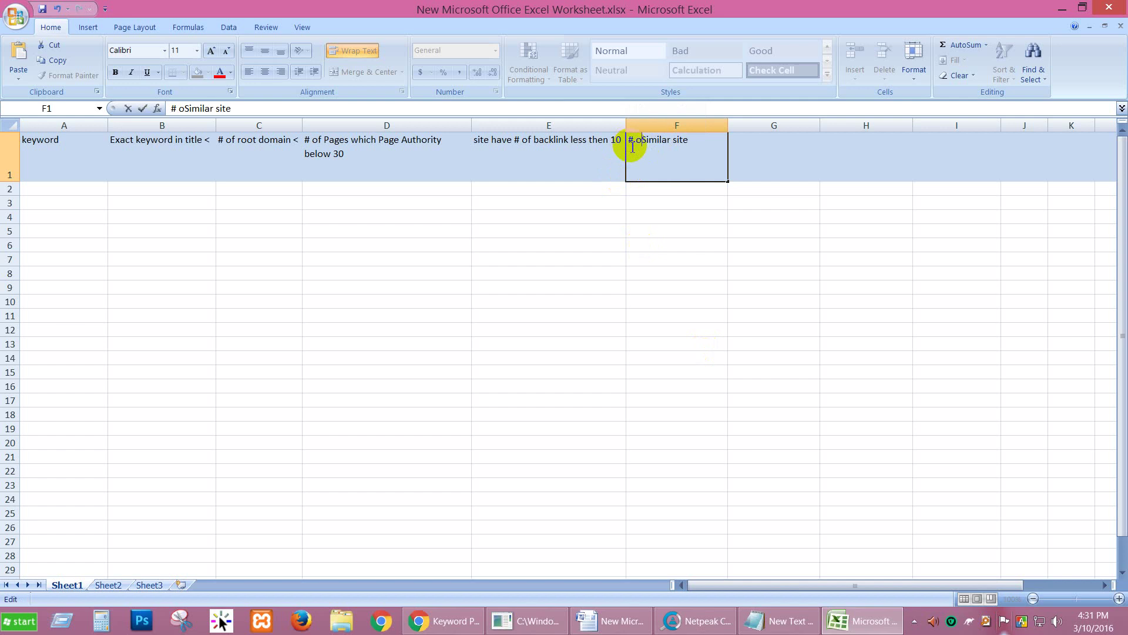
{"action": "left_click", "coordinate": [768, 147]}
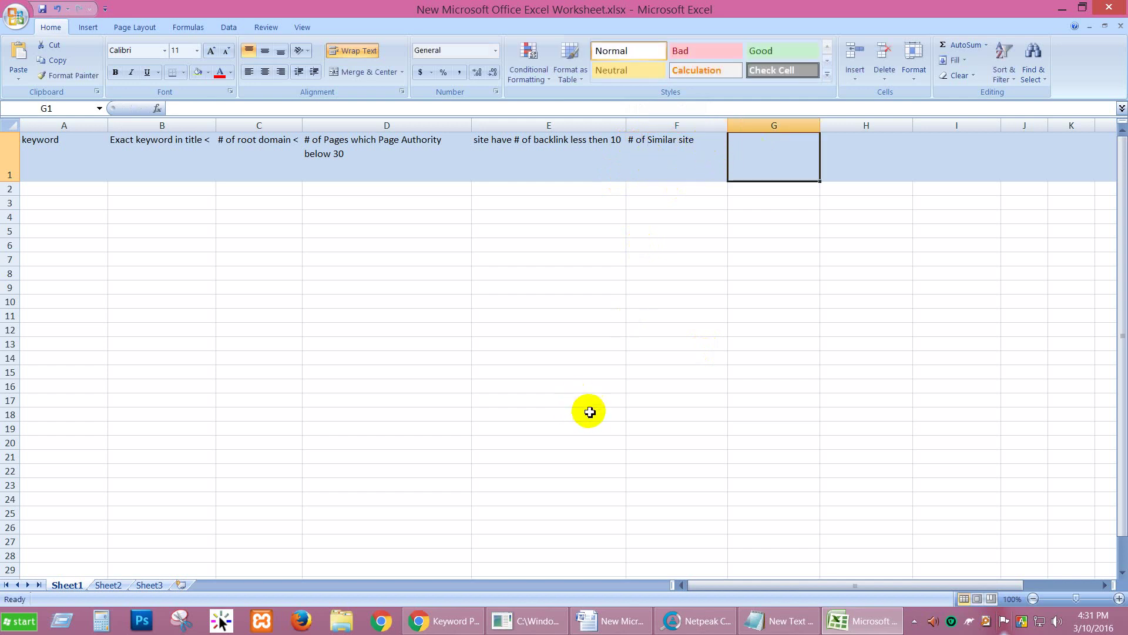
{"action": "double_click", "coordinate": [708, 146]}
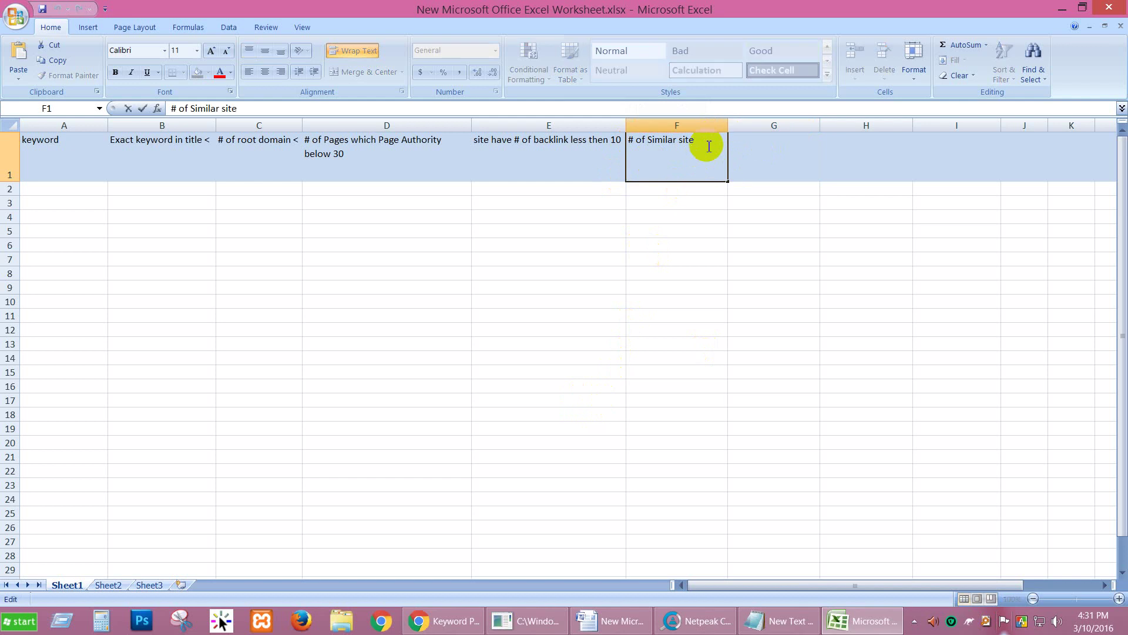
{"action": "type", "text": "< 2"}
{"action": "key", "text": "BackSpace"}
{"action": "key", "text": "BackSpace"}
{"action": "key", "text": "BackSpace"}
{"action": "type", "text": ">1"}
{"action": "left_click", "coordinate": [779, 143]}
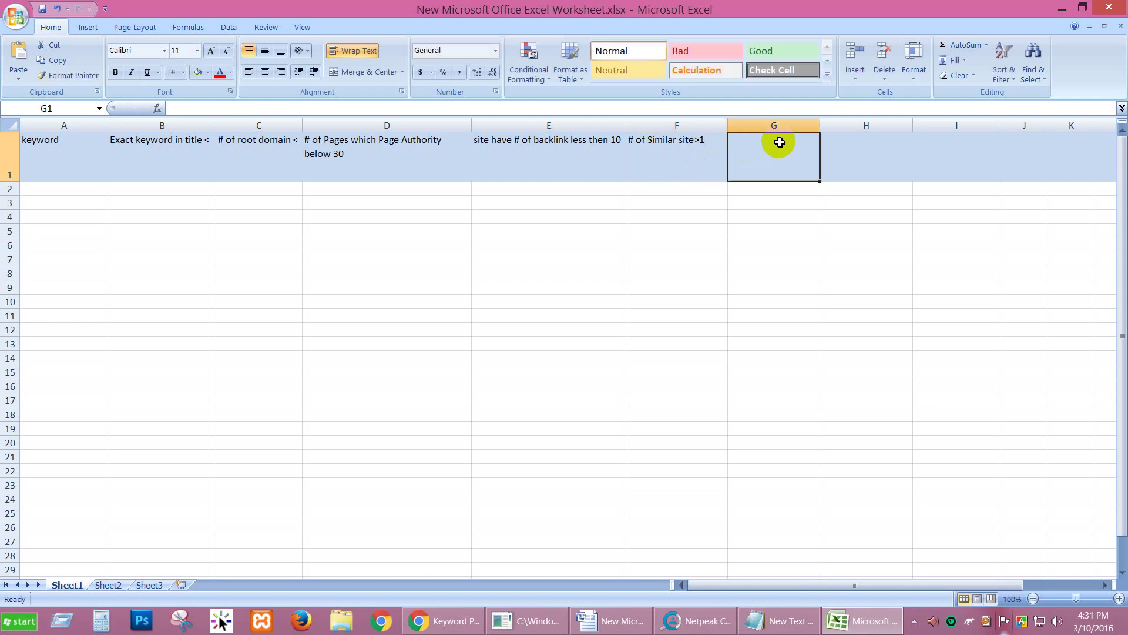
Step: Prefix E1 with 'min 4' so the backlink header starts 'min 4 site have'
{"action": "left_click", "coordinate": [584, 143]}
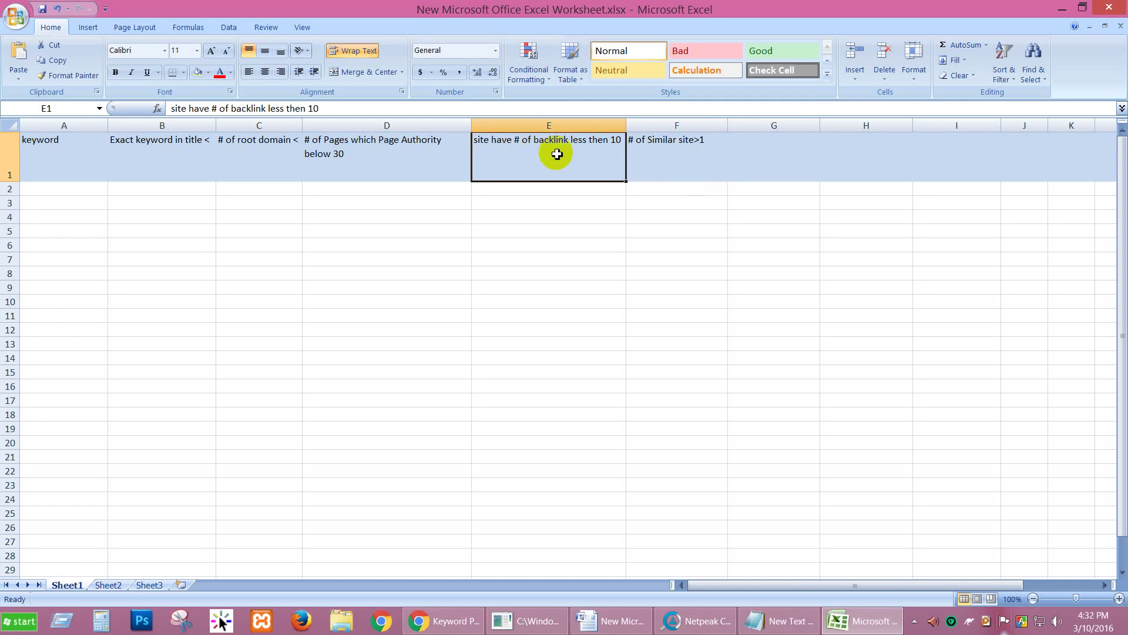
{"action": "double_click", "coordinate": [478, 142]}
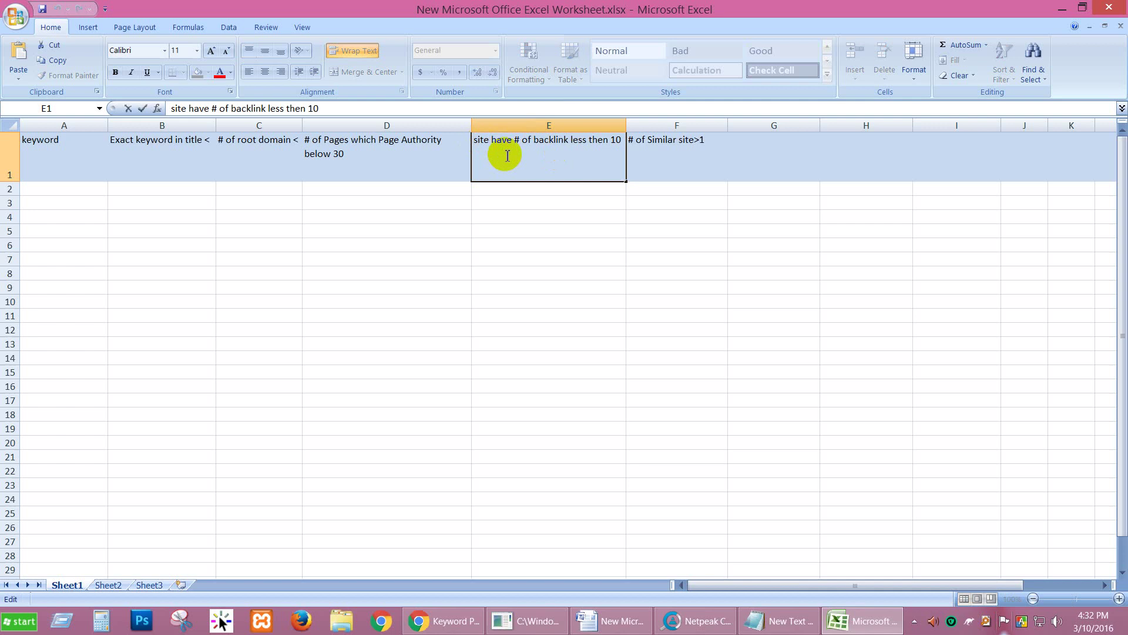
{"action": "type", "text": "min "}
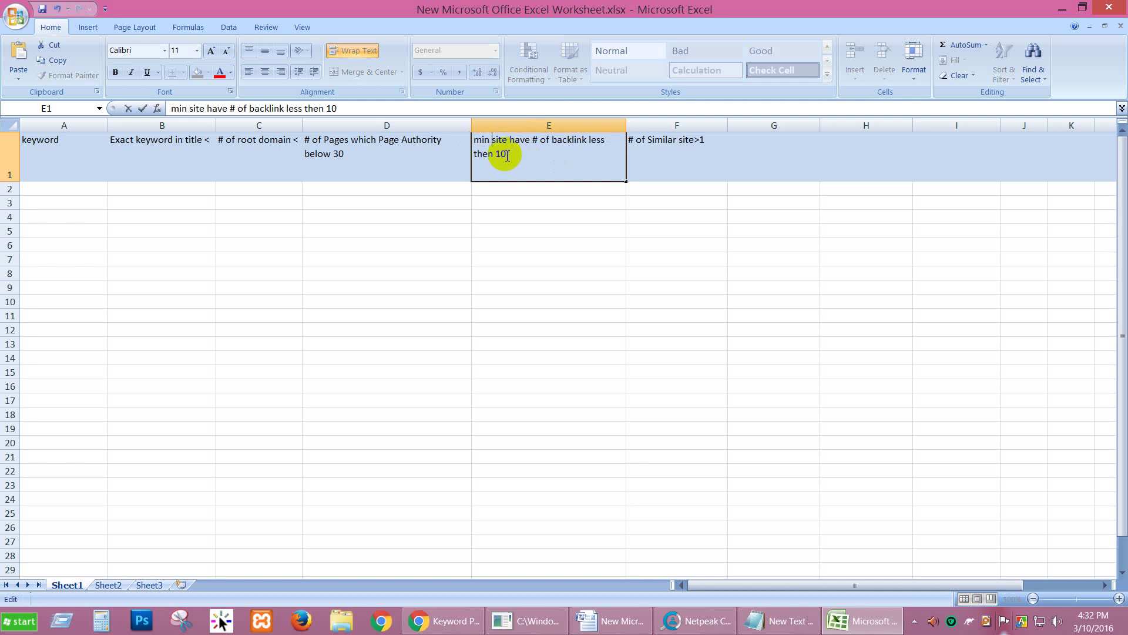
{"action": "type", "text": "4"}
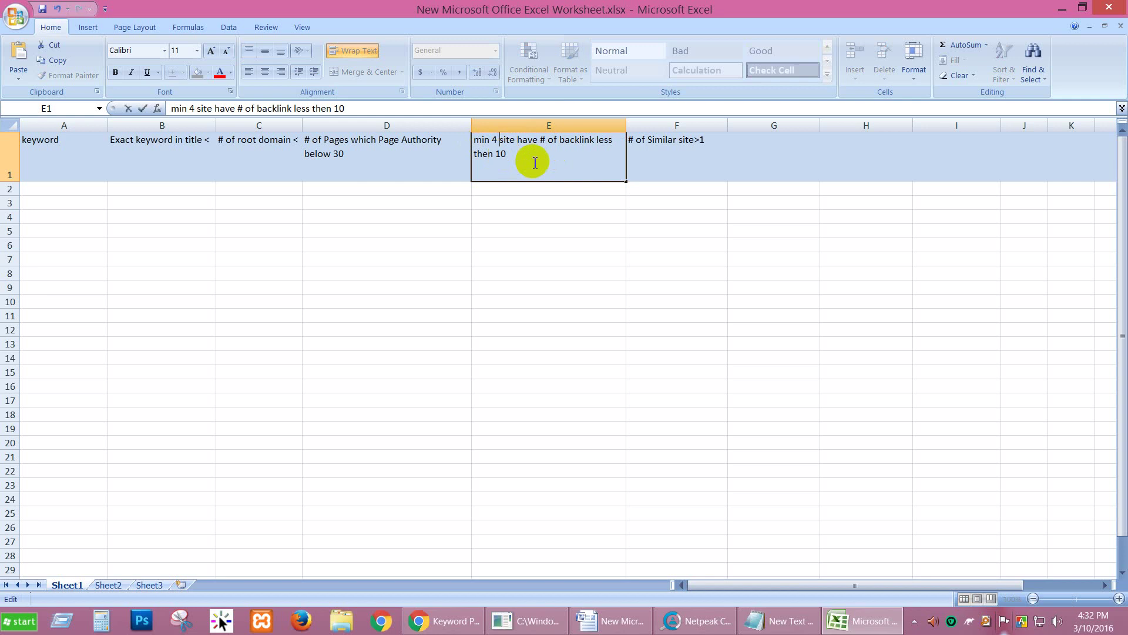
{"action": "left_click", "coordinate": [751, 158]}
{"action": "left_click", "coordinate": [707, 153]}
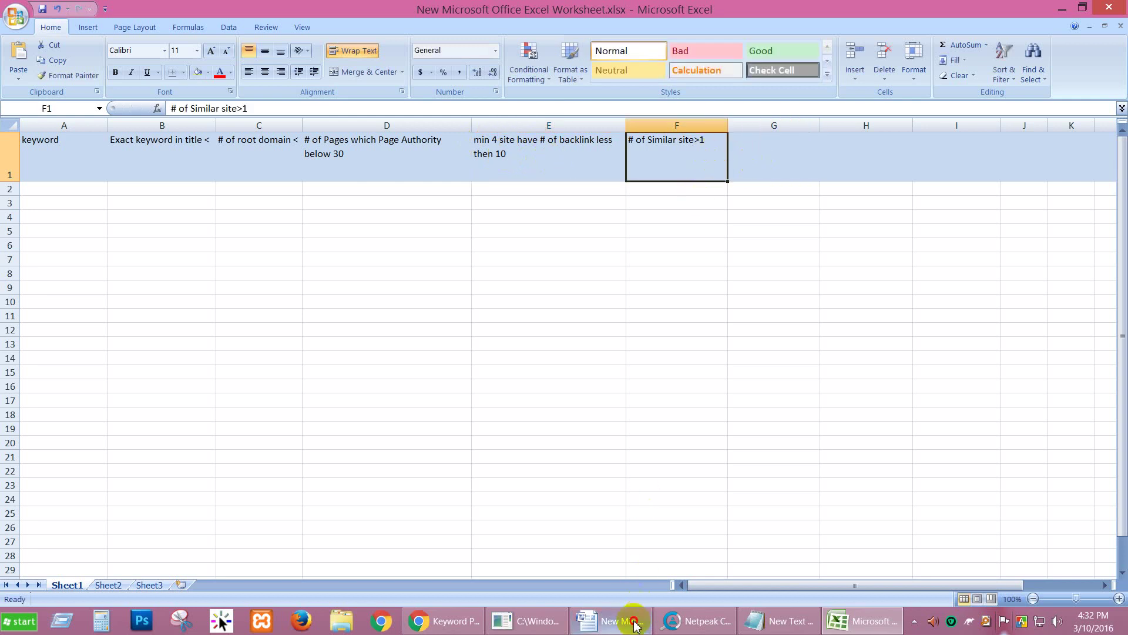
{"action": "left_click", "coordinate": [635, 624]}
Step: Mark the Ecommerce site item in the Word list and type 'Max Ecommerce site < 2' into G1
{"action": "left_click_drag", "start_coordinate": [436, 357], "coordinate": [370, 354]}
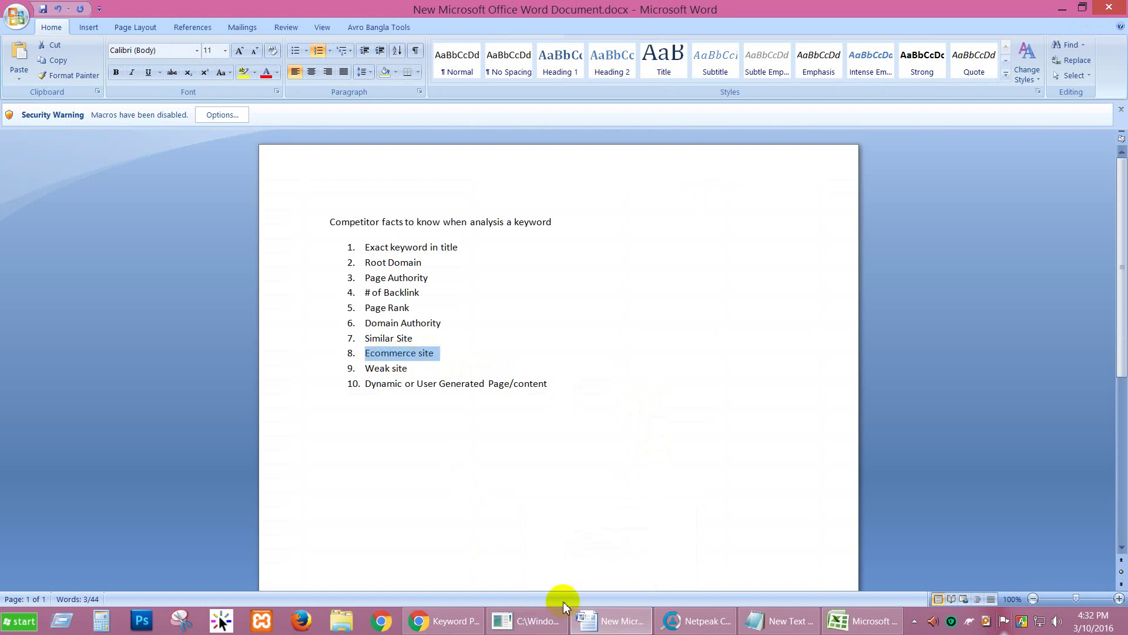
{"action": "left_click", "coordinate": [831, 626]}
{"action": "left_click", "coordinate": [758, 154]}
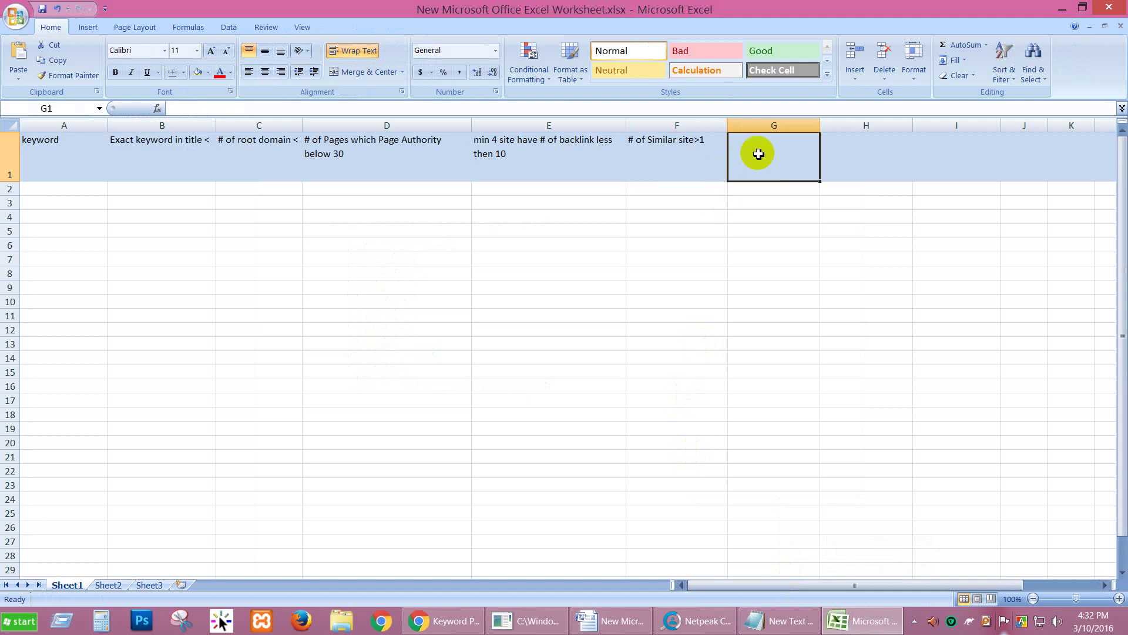
{"action": "type", "text": "Max"}
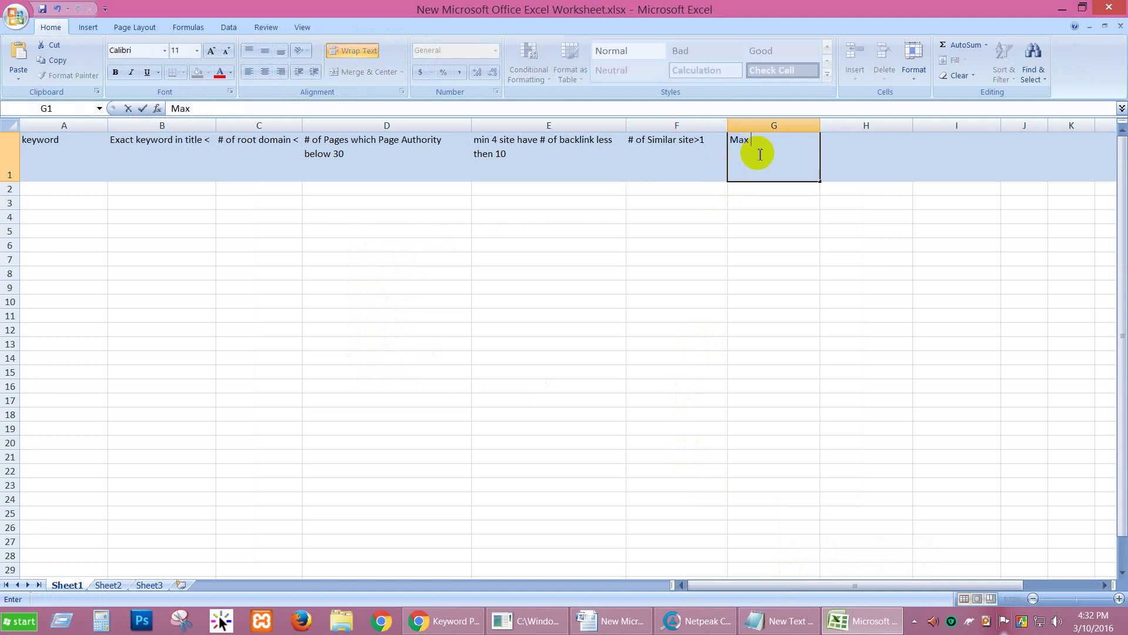
{"action": "type", "text": " Ecommerce site"}
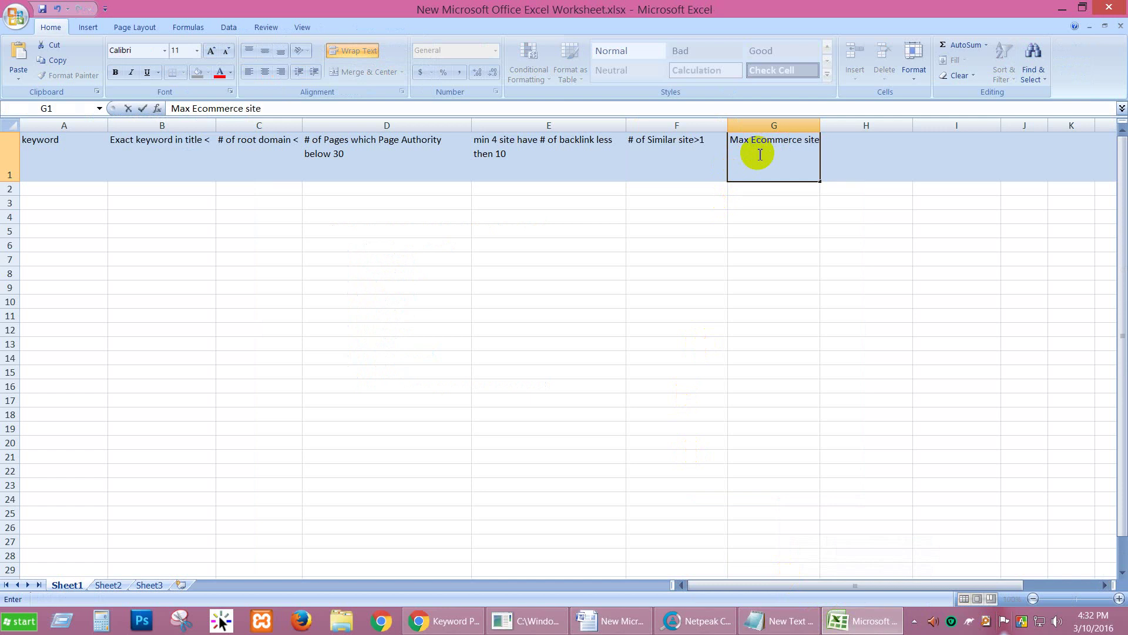
{"action": "type", "text": " < 2"}
Step: Clear the Ecommerce site mark in Word, commit the G1 header, and review the row 1 headers
{"action": "left_click", "coordinate": [611, 620]}
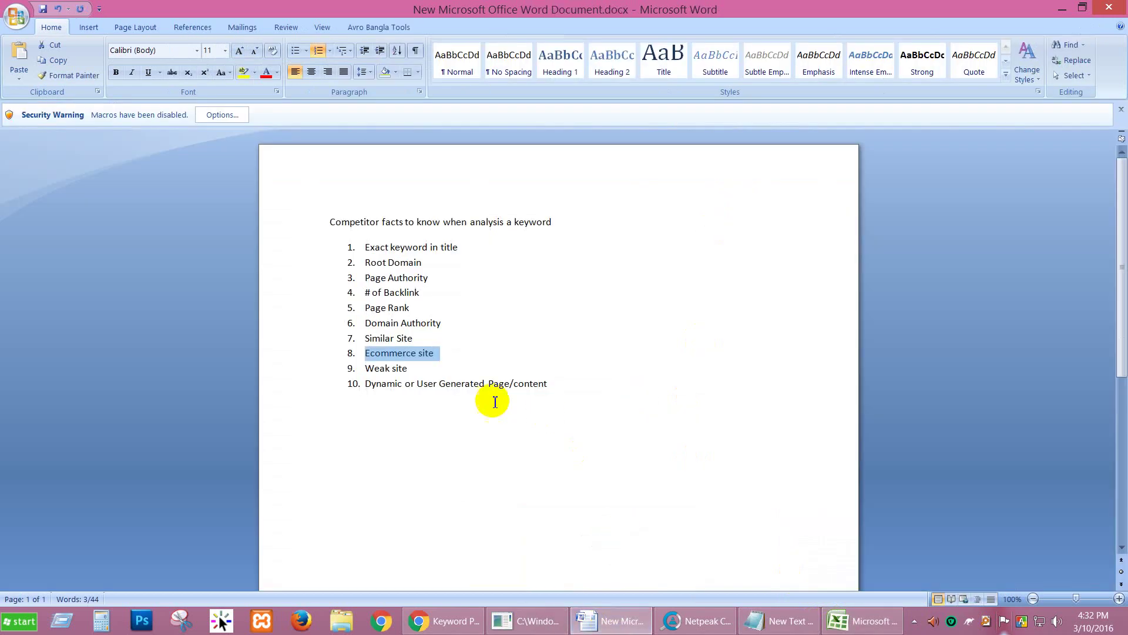
{"action": "left_click", "coordinate": [528, 475]}
{"action": "left_click", "coordinate": [840, 620]}
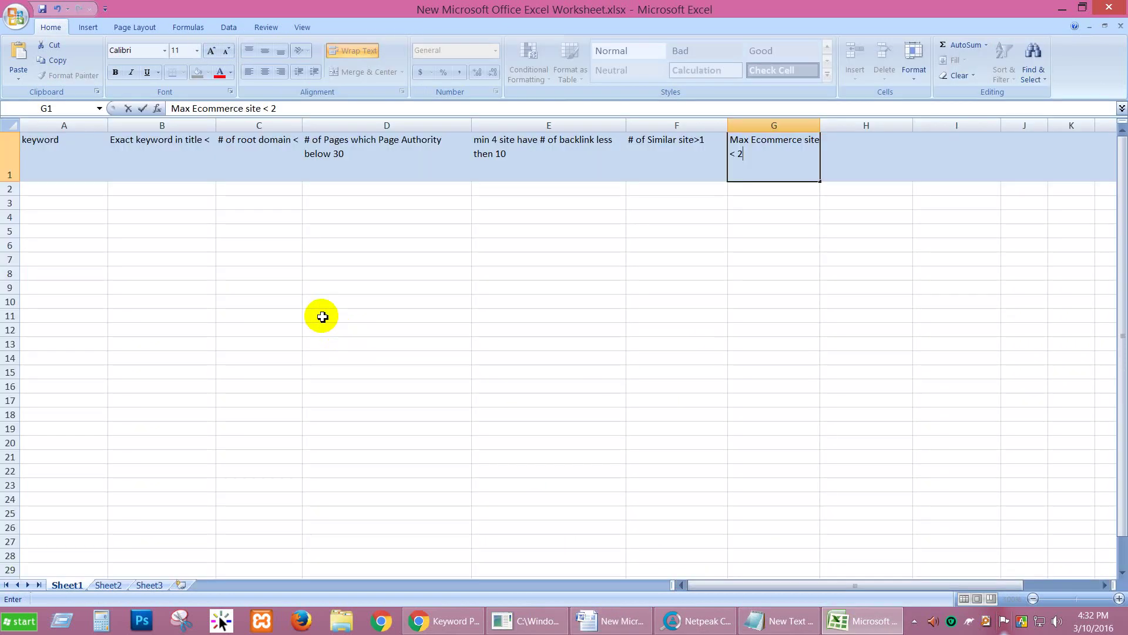
{"action": "left_click", "coordinate": [320, 245]}
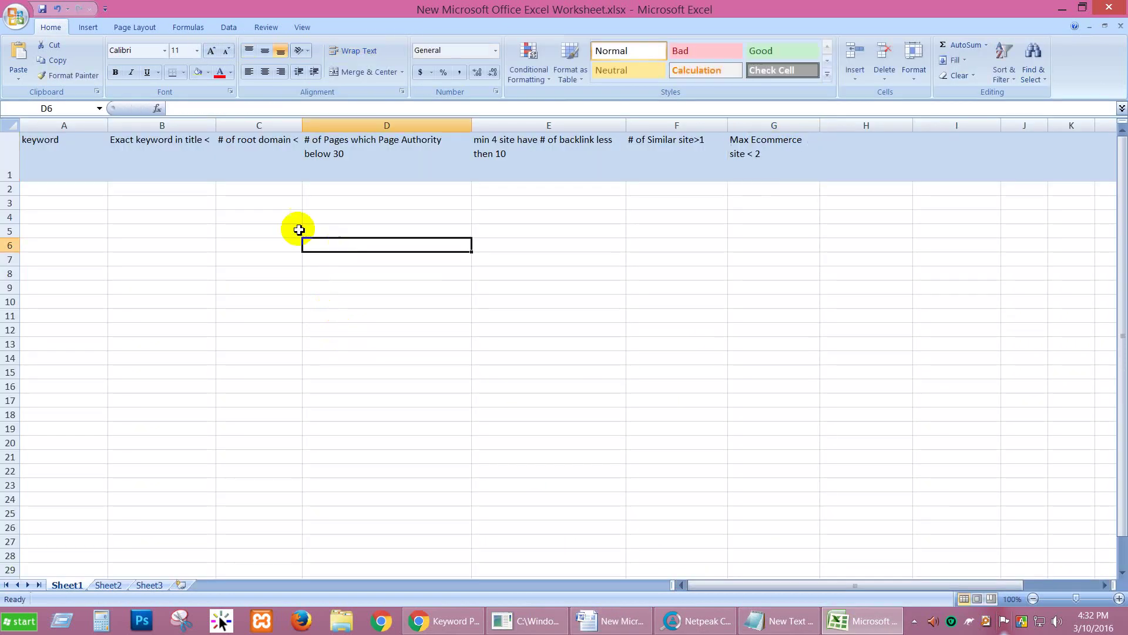
{"action": "left_click", "coordinate": [217, 155]}
{"action": "left_click", "coordinate": [151, 152]}
{"action": "left_click", "coordinate": [74, 154]}
Step: Append 4 to the exact keyword header in B1 and 2 to the root domains header in C1
{"action": "left_click", "coordinate": [157, 156]}
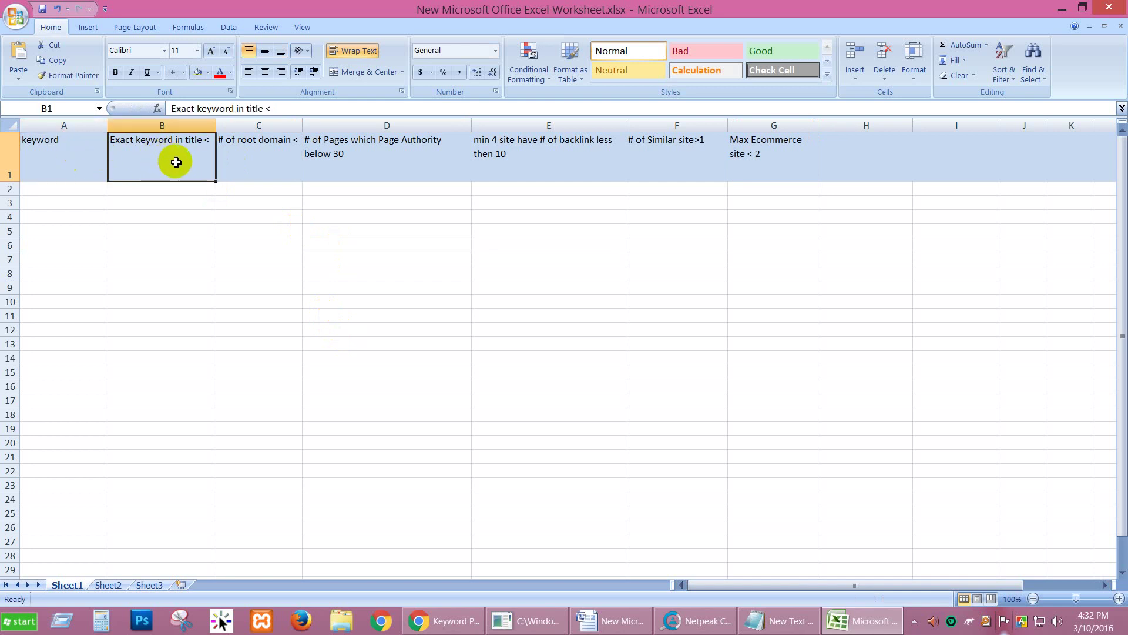
{"action": "double_click", "coordinate": [204, 139]}
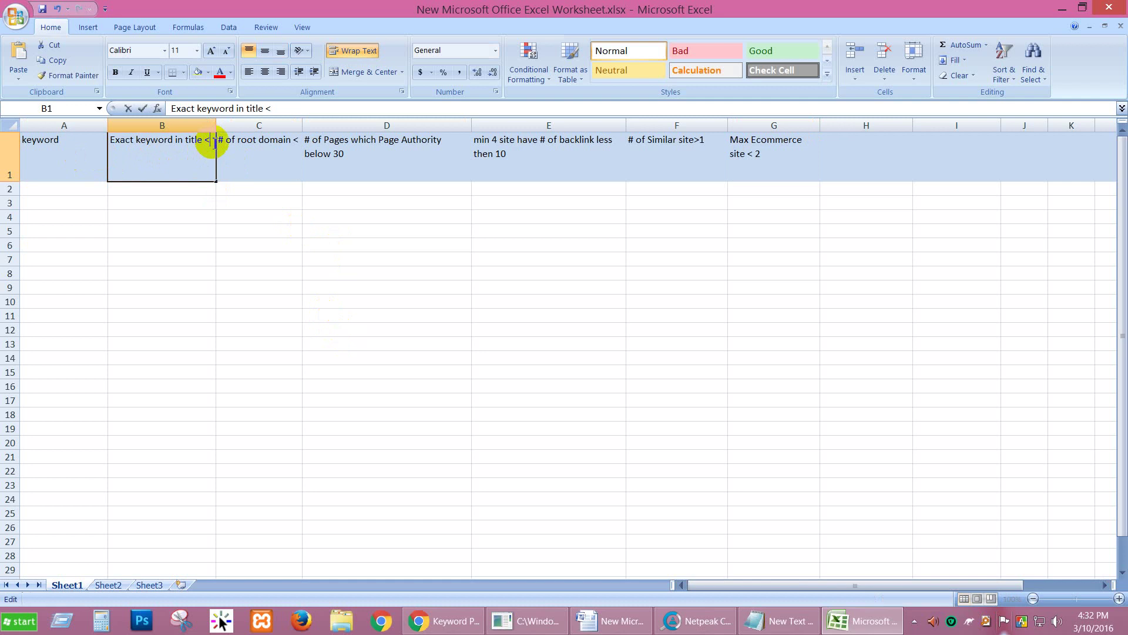
{"action": "type", "text": "4"}
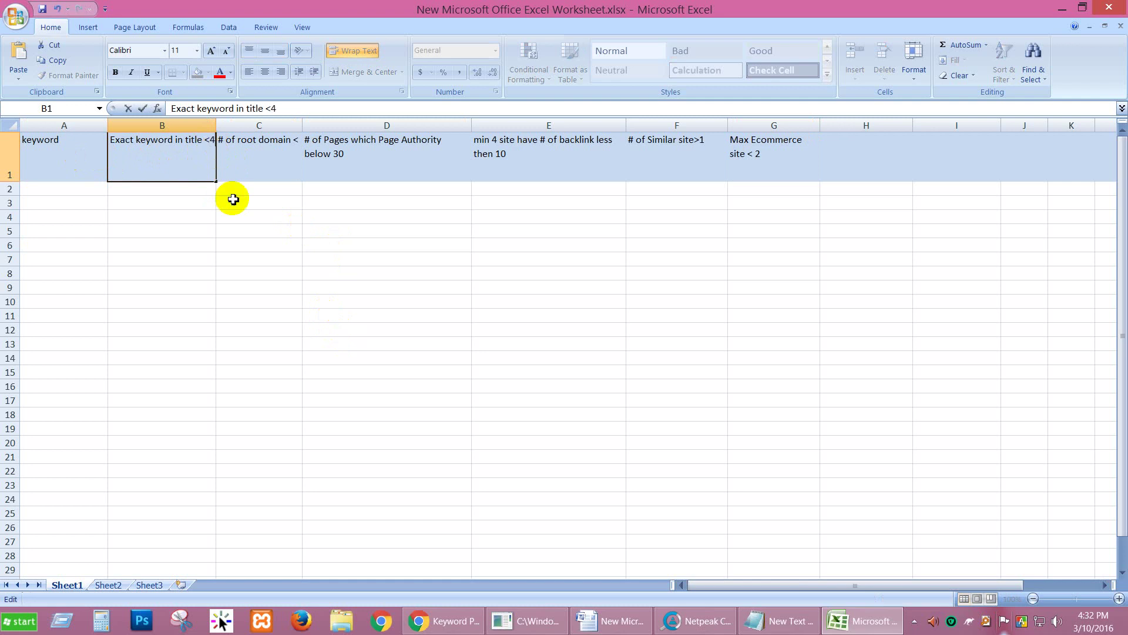
{"action": "left_click", "coordinate": [245, 176]}
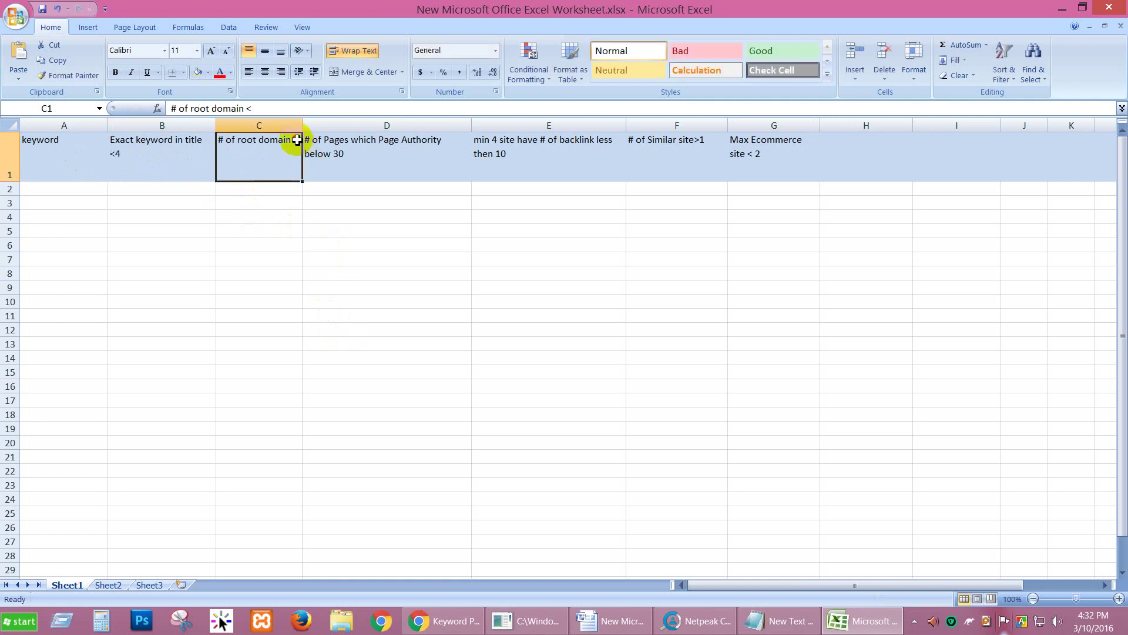
{"action": "double_click", "coordinate": [298, 144]}
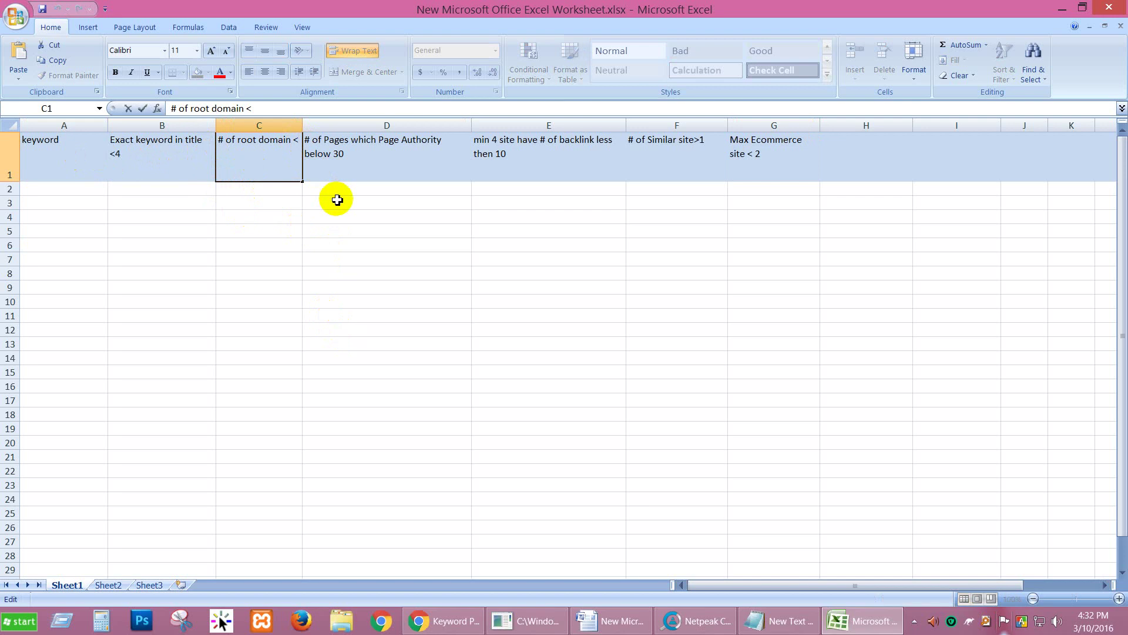
{"action": "type", "text": "2"}
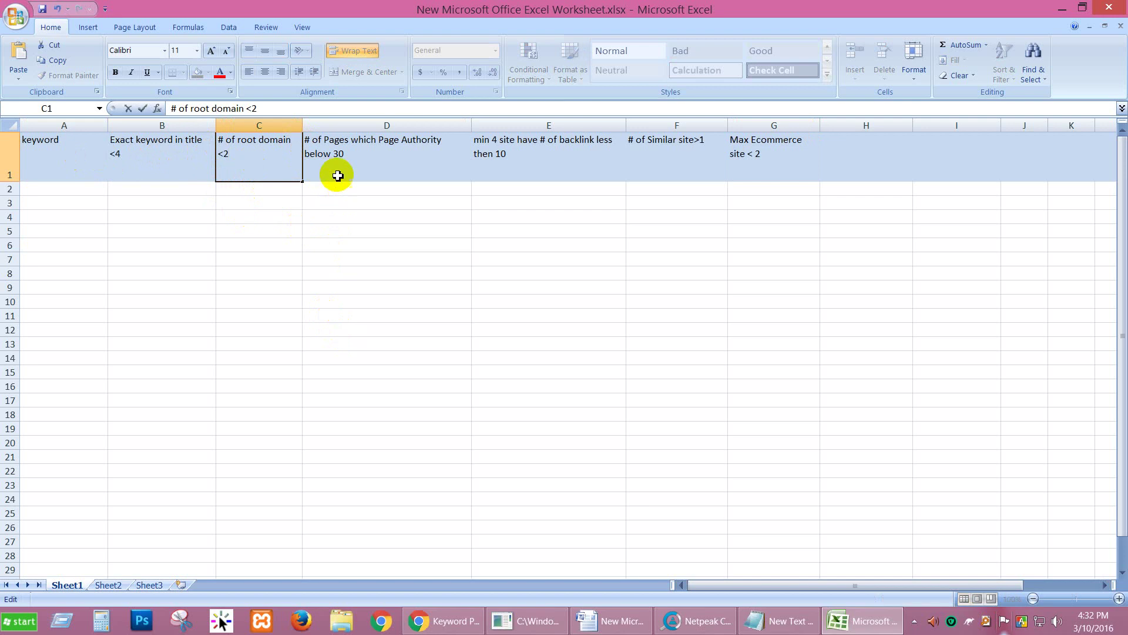
{"action": "left_click", "coordinate": [364, 160]}
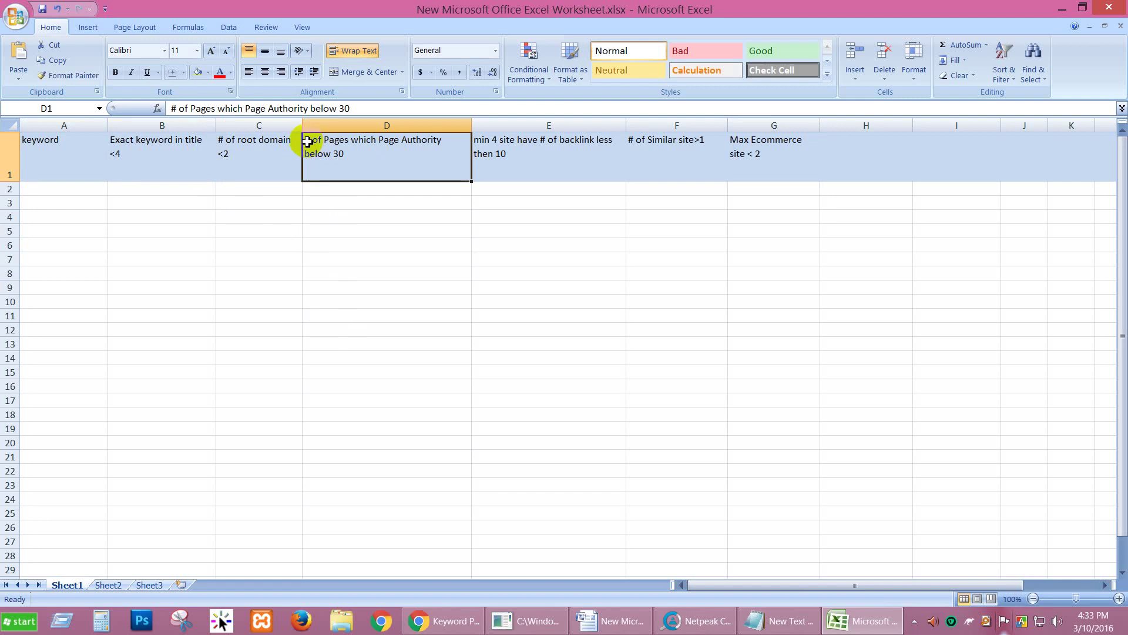
Step: Append ', Min 4' to the Page Authority header in D1, then bring up Netpeak Checker
{"action": "double_click", "coordinate": [339, 148]}
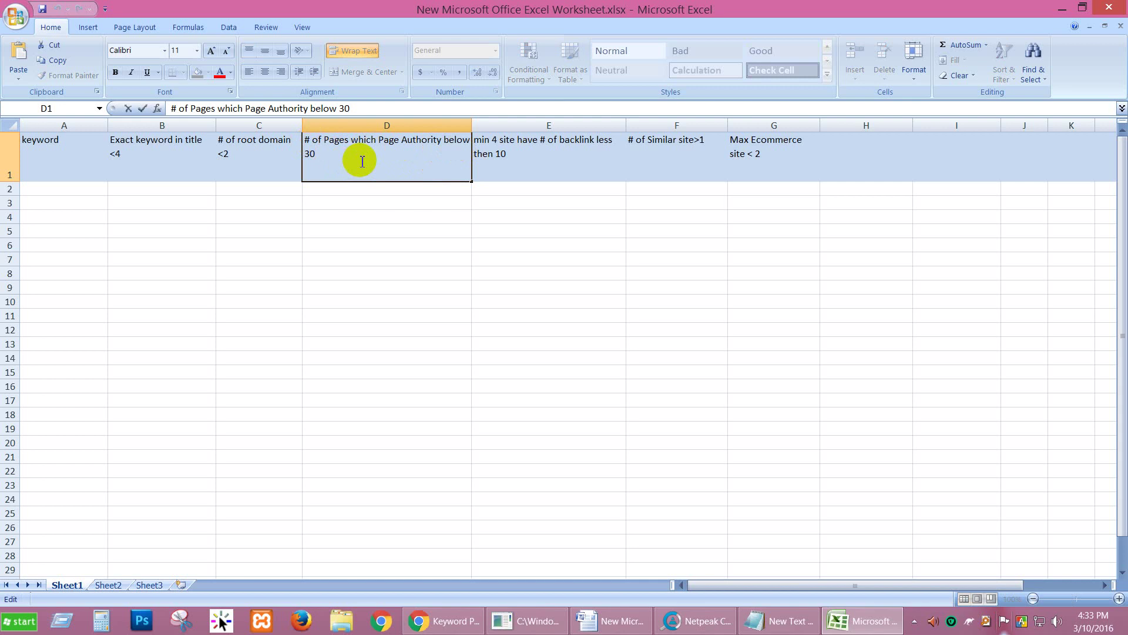
{"action": "type", "text": ", Min 4"}
{"action": "left_click", "coordinate": [570, 153]}
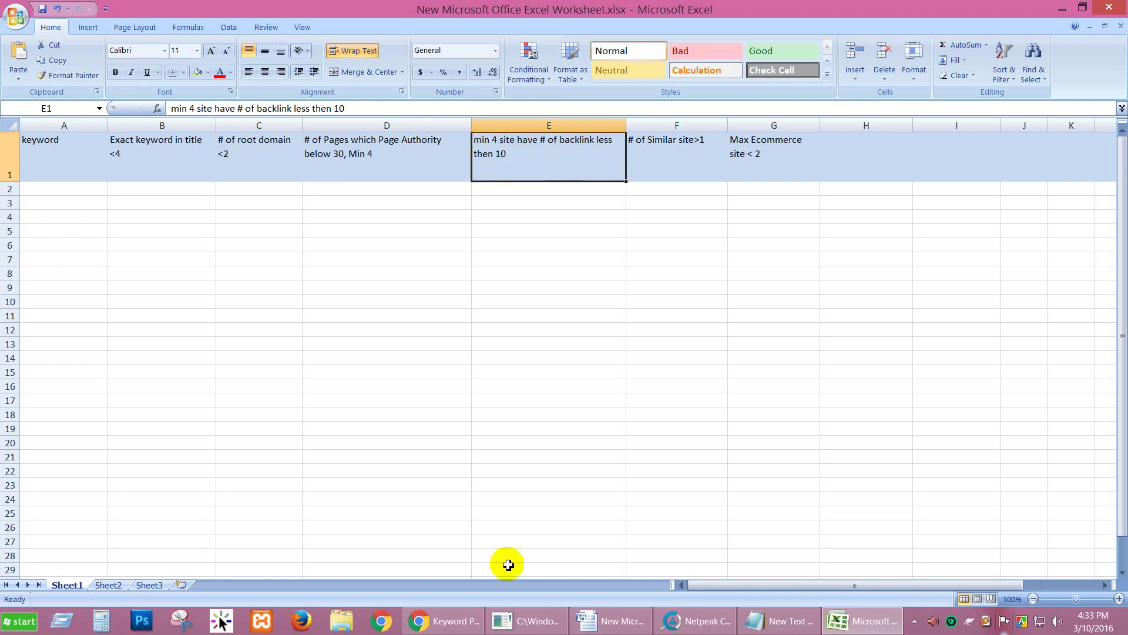
{"action": "mouse_move", "coordinate": [741, 631]}
{"action": "left_click", "coordinate": [692, 626]}
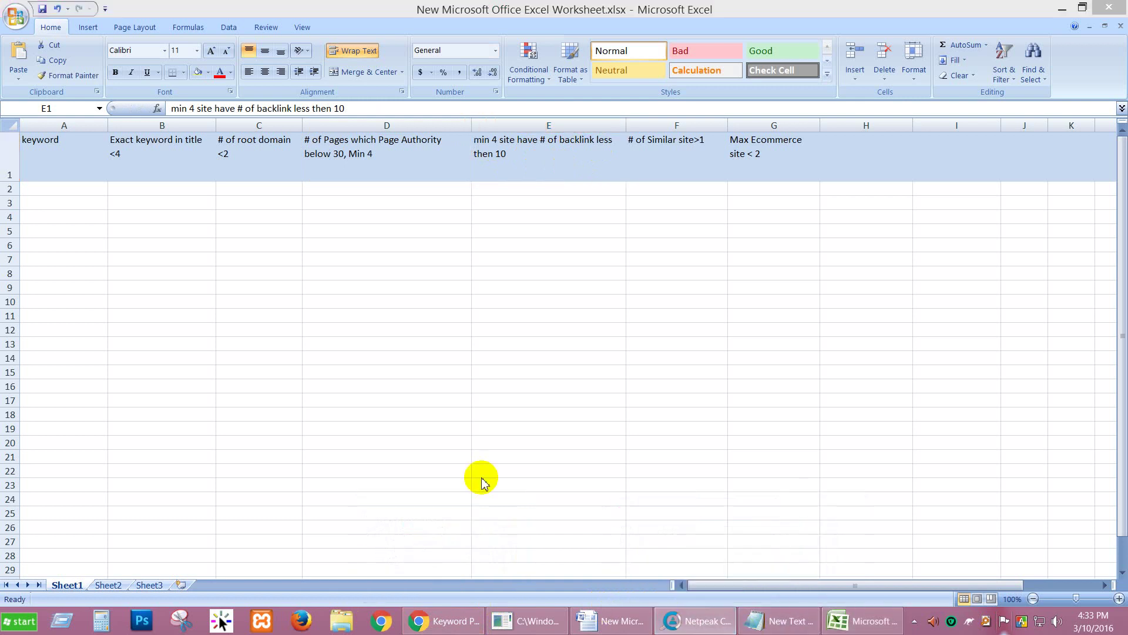
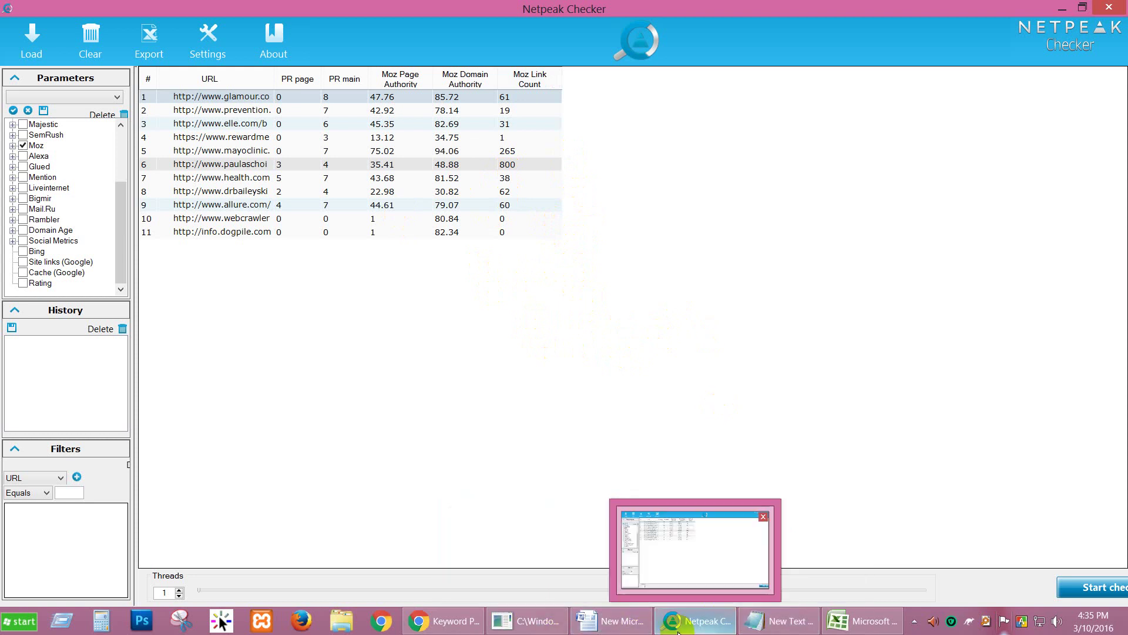
Step: Check the exact-keyword-in-title criterion in Excel and glance over the earlier Google results
{"action": "left_click", "coordinate": [862, 621]}
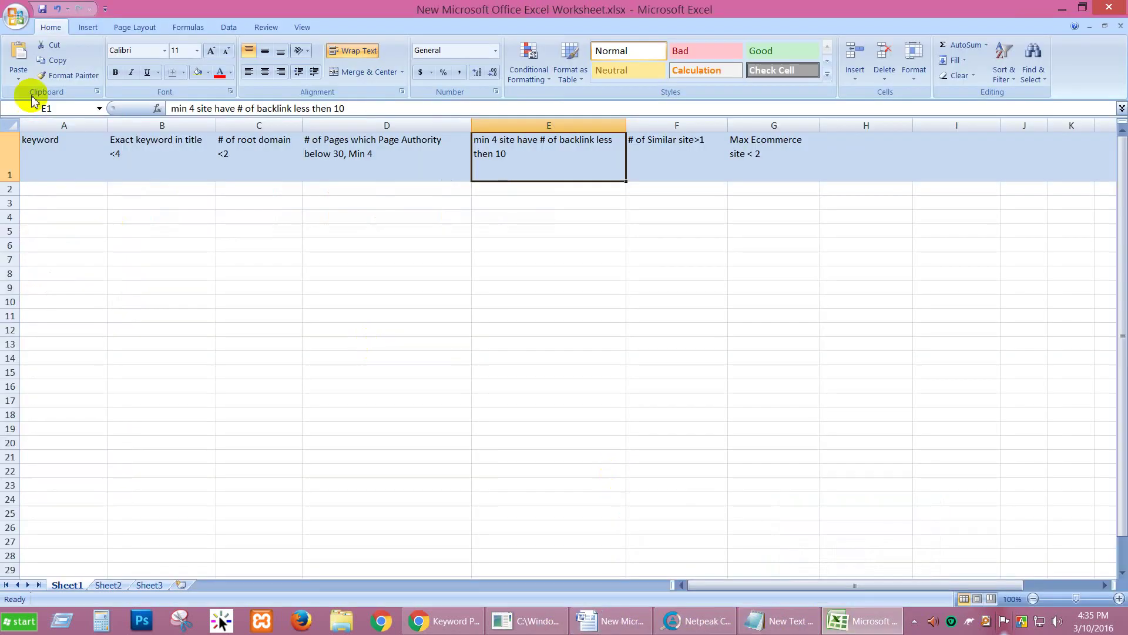
{"action": "left_click", "coordinate": [189, 169]}
{"action": "left_click", "coordinate": [445, 620]}
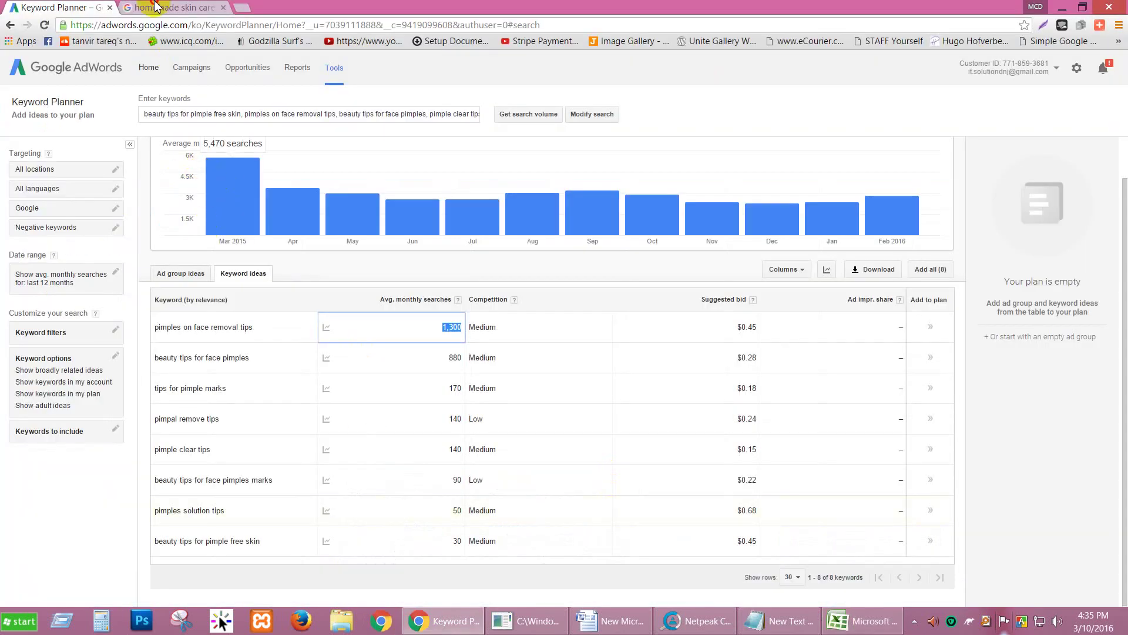
{"action": "left_click", "coordinate": [158, 8]}
{"action": "scroll", "coordinate": [74, 176], "scroll_direction": "up", "scroll_amount": 1}
{"action": "scroll", "coordinate": [70, 196], "scroll_direction": "up", "scroll_amount": 5}
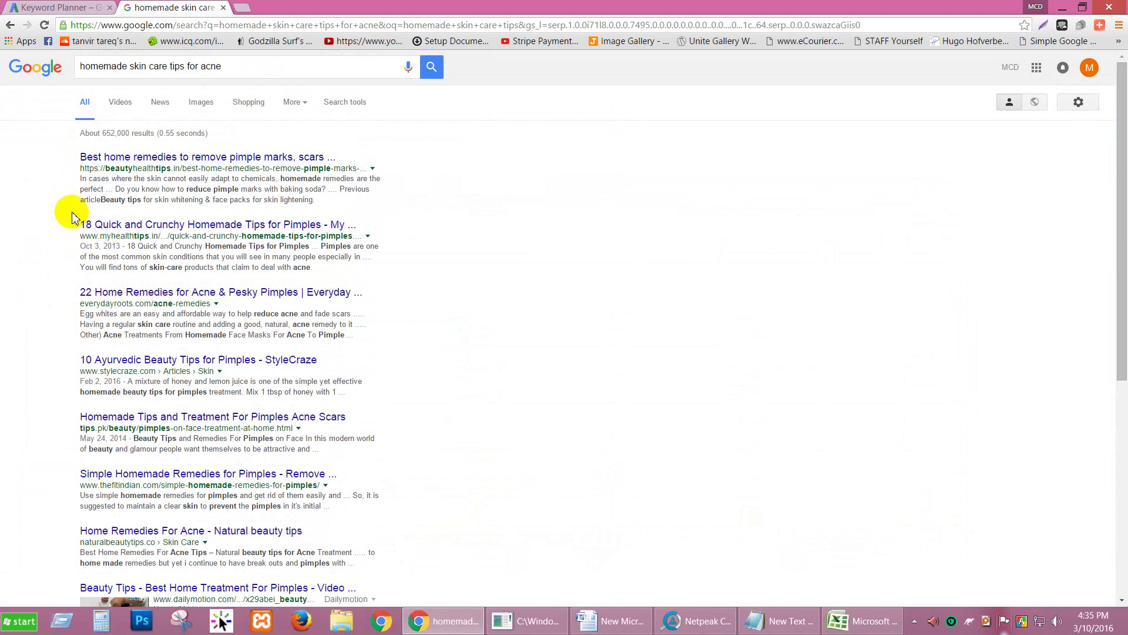
{"action": "scroll", "coordinate": [63, 307], "scroll_direction": "down", "scroll_amount": 6}
{"action": "scroll", "coordinate": [10, 403], "scroll_direction": "up", "scroll_amount": 6}
{"action": "left_click", "coordinate": [65, 7]}
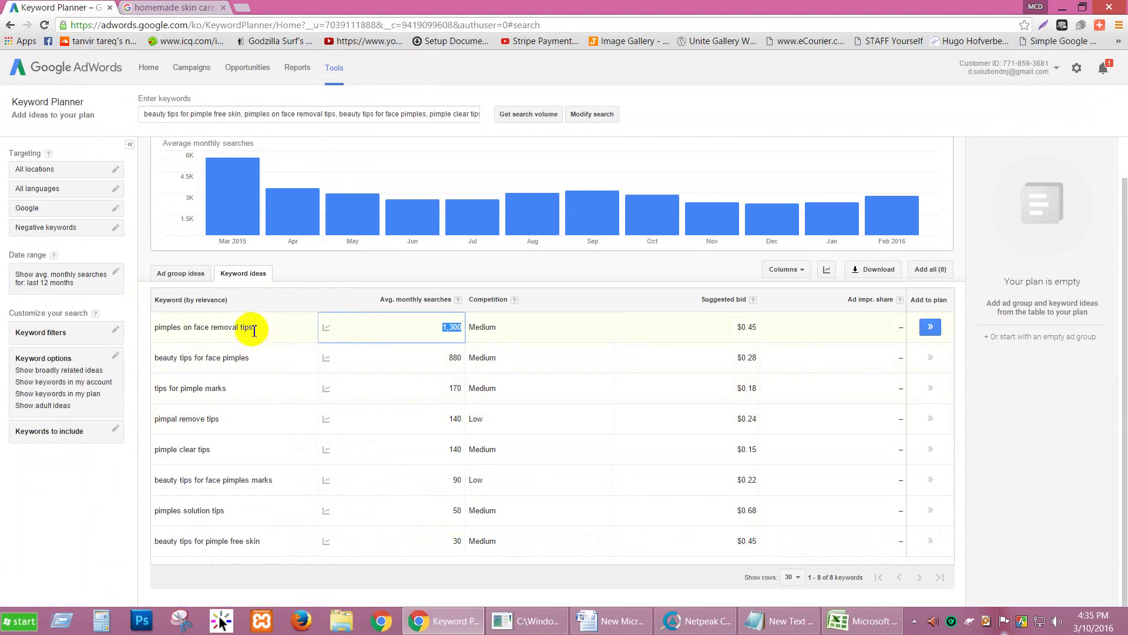
Step: Search Google for the Keyword Planner keyword 'pimples on face removal tips'
{"action": "left_click_drag", "start_coordinate": [254, 328], "coordinate": [158, 327]}
{"action": "key", "text": "ctrl+c"}
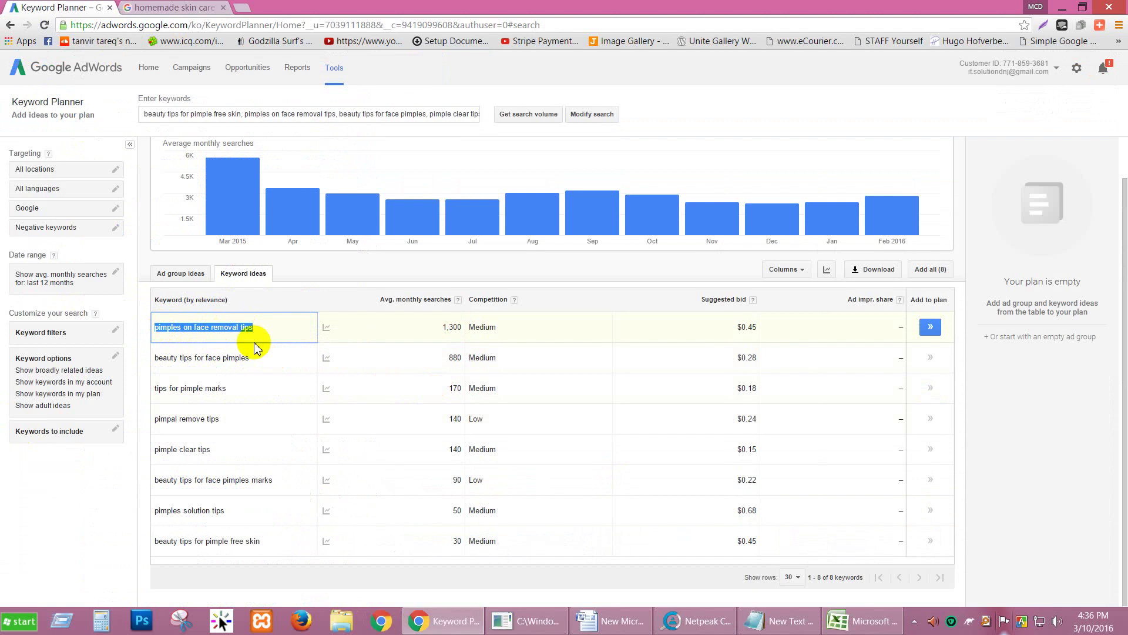
{"action": "left_click", "coordinate": [138, 7]}
{"action": "triple_click", "coordinate": [215, 66]}
{"action": "key", "text": "ctrl+v"}
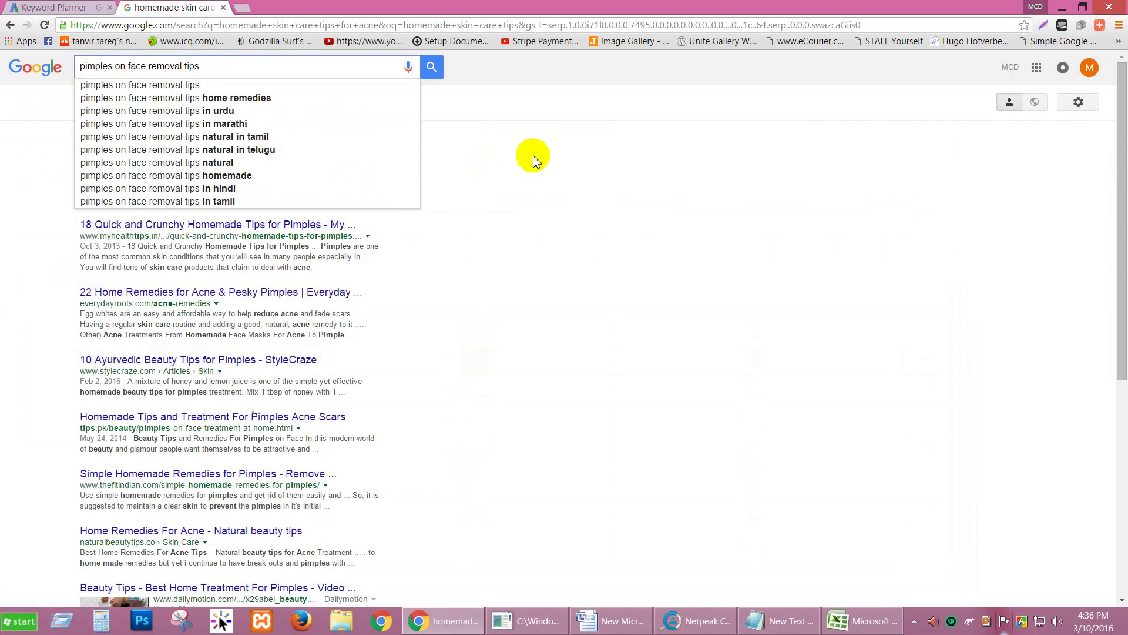
{"action": "key", "text": "Return"}
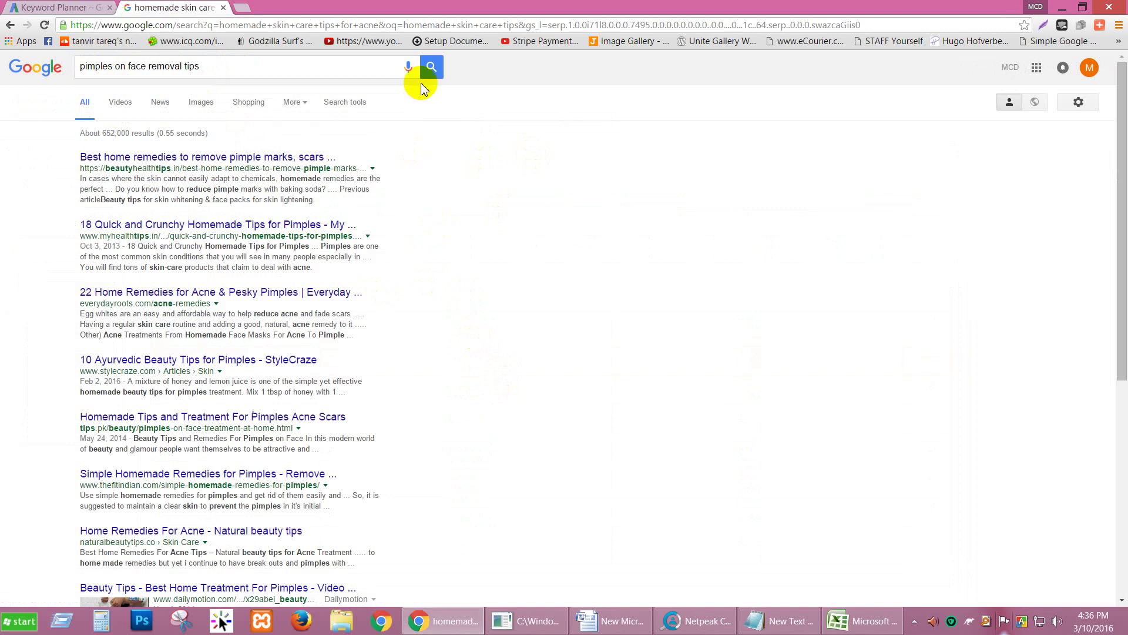
{"action": "left_click", "coordinate": [431, 66]}
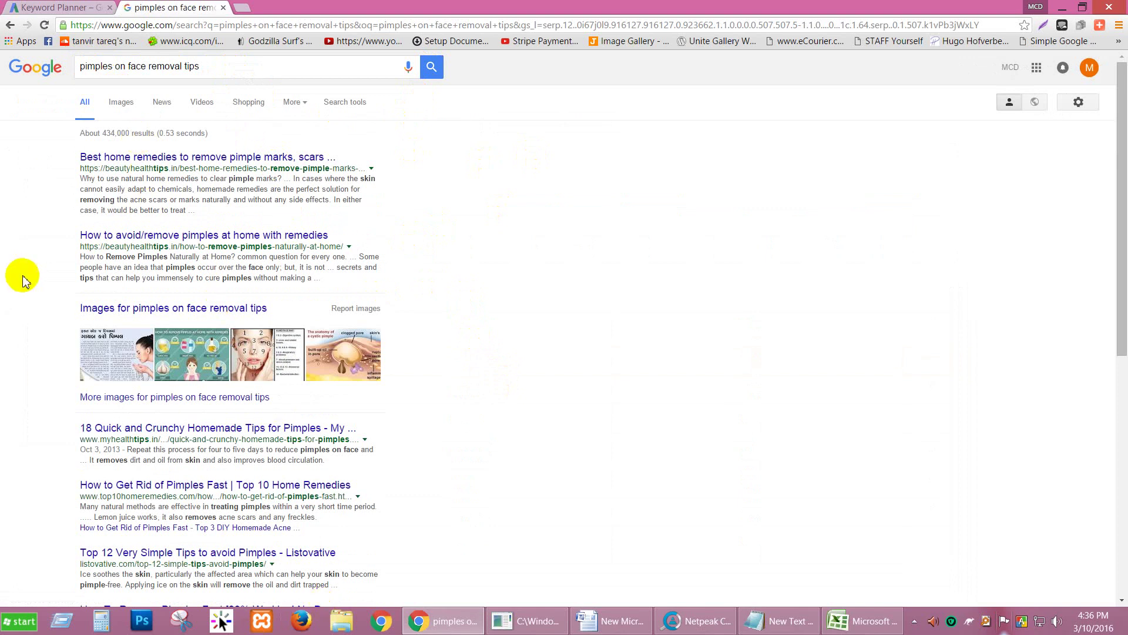
Step: Extract all result links with the bookmarklet and paste the plain URL list into Notepad
{"action": "scroll", "coordinate": [20, 275], "scroll_direction": "down", "scroll_amount": 7}
{"action": "left_click", "coordinate": [1072, 42]}
{"action": "scroll", "coordinate": [193, 214], "scroll_direction": "down", "scroll_amount": 3}
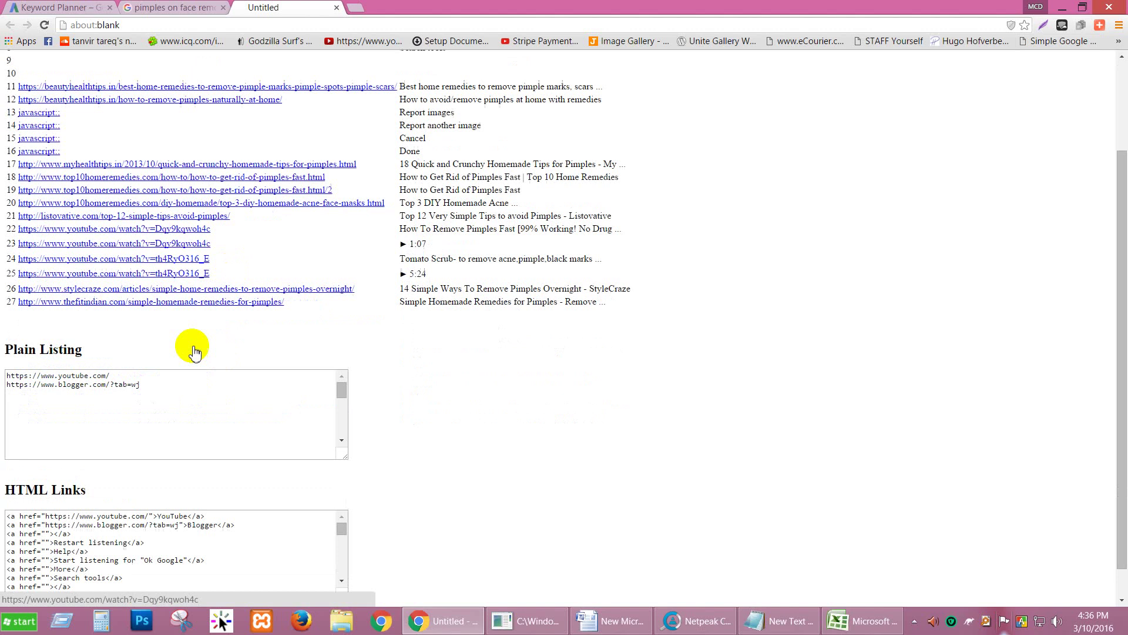
{"action": "left_click", "coordinate": [187, 369]}
{"action": "scroll", "coordinate": [187, 368], "scroll_direction": "down", "scroll_amount": 1}
{"action": "key", "text": "ctrl+a"}
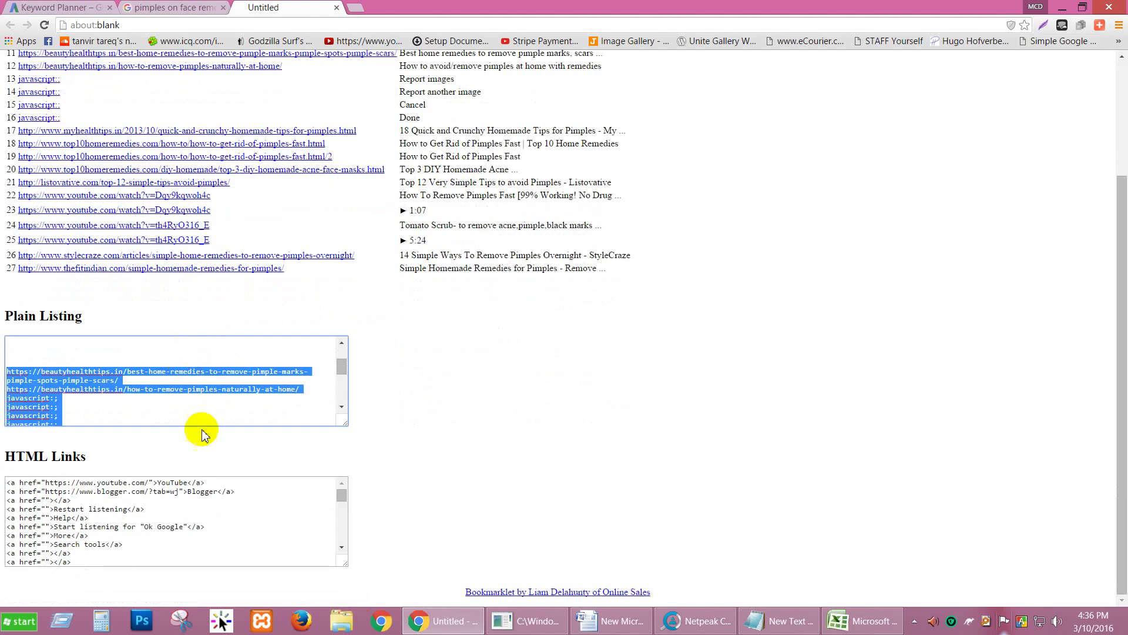
{"action": "left_click", "coordinate": [758, 628]}
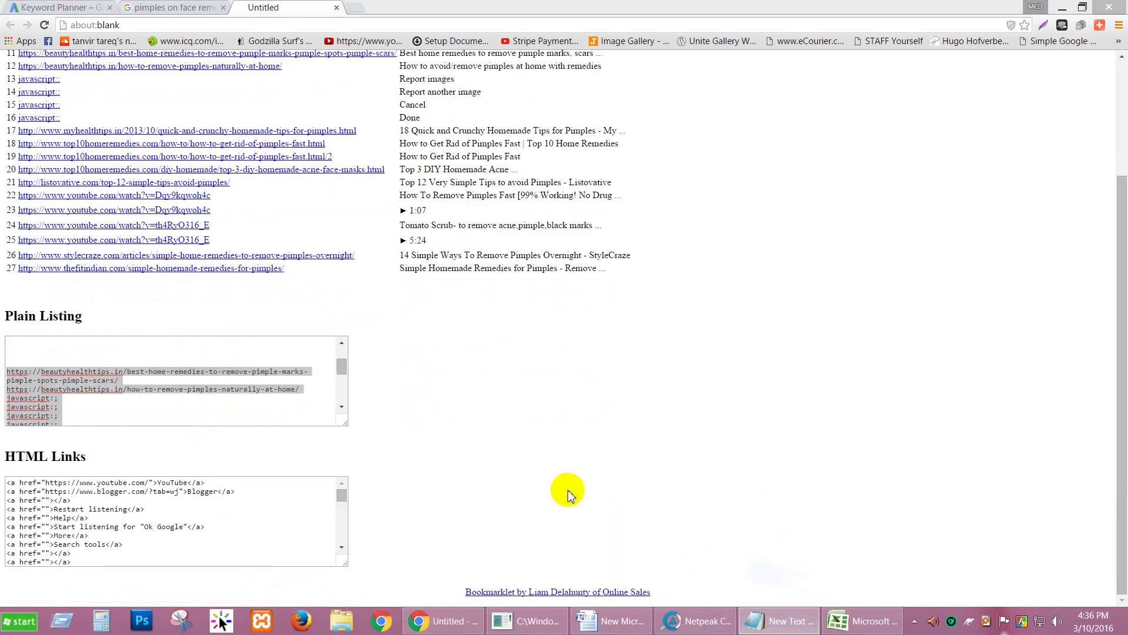
{"action": "key", "text": "ctrl+v"}
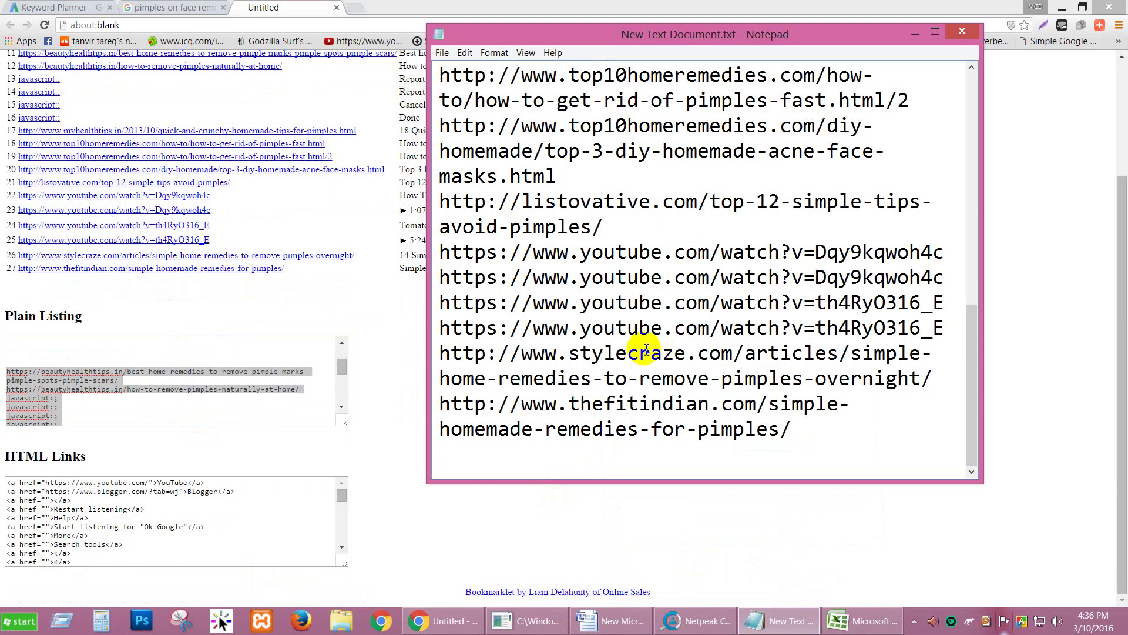
Step: Delete the youtube, blogger and four 'javascript:;' lines from the URL list
{"action": "scroll", "coordinate": [614, 255], "scroll_direction": "up", "scroll_amount": 8}
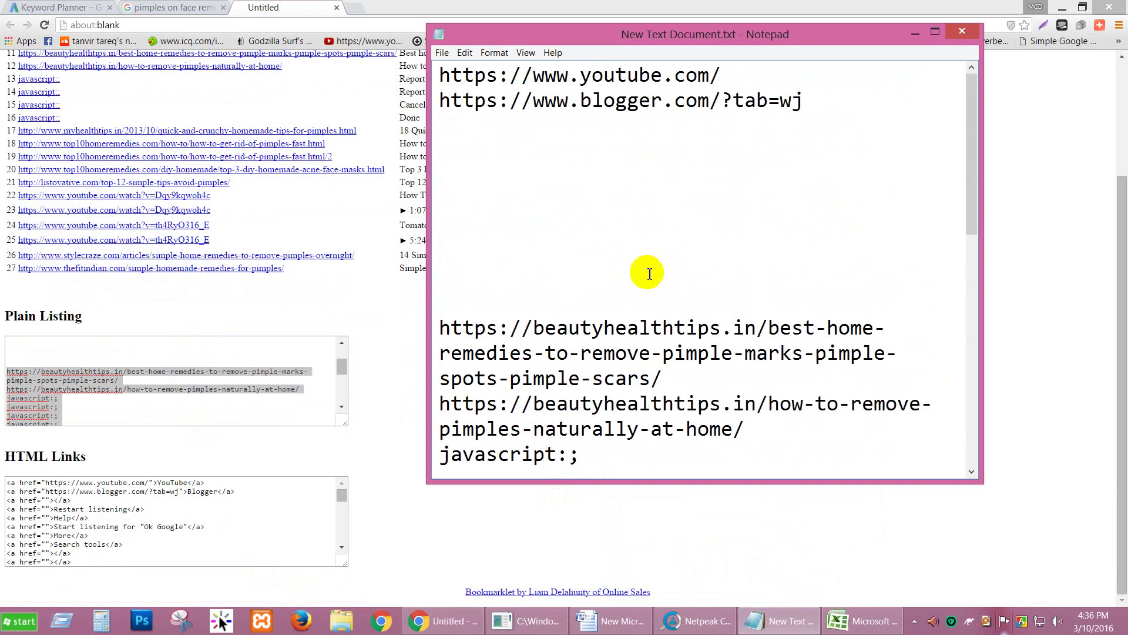
{"action": "left_click_drag", "start_coordinate": [811, 103], "coordinate": [415, 53]}
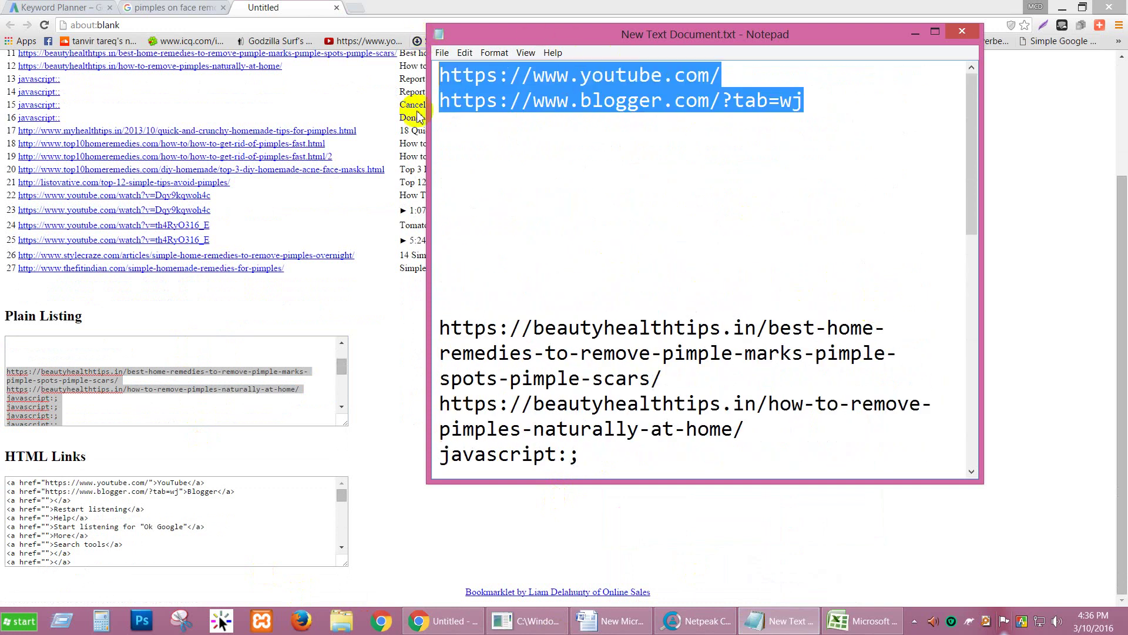
{"action": "key", "text": "Delete"}
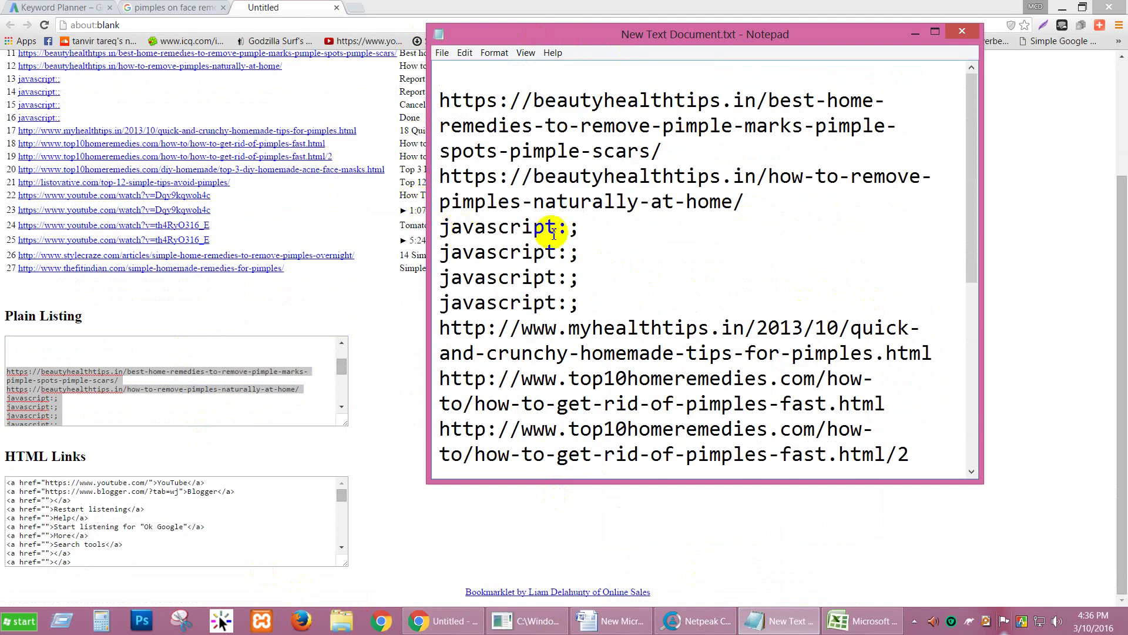
{"action": "left_click_drag", "start_coordinate": [609, 306], "coordinate": [422, 237]}
{"action": "key", "text": "Delete"}
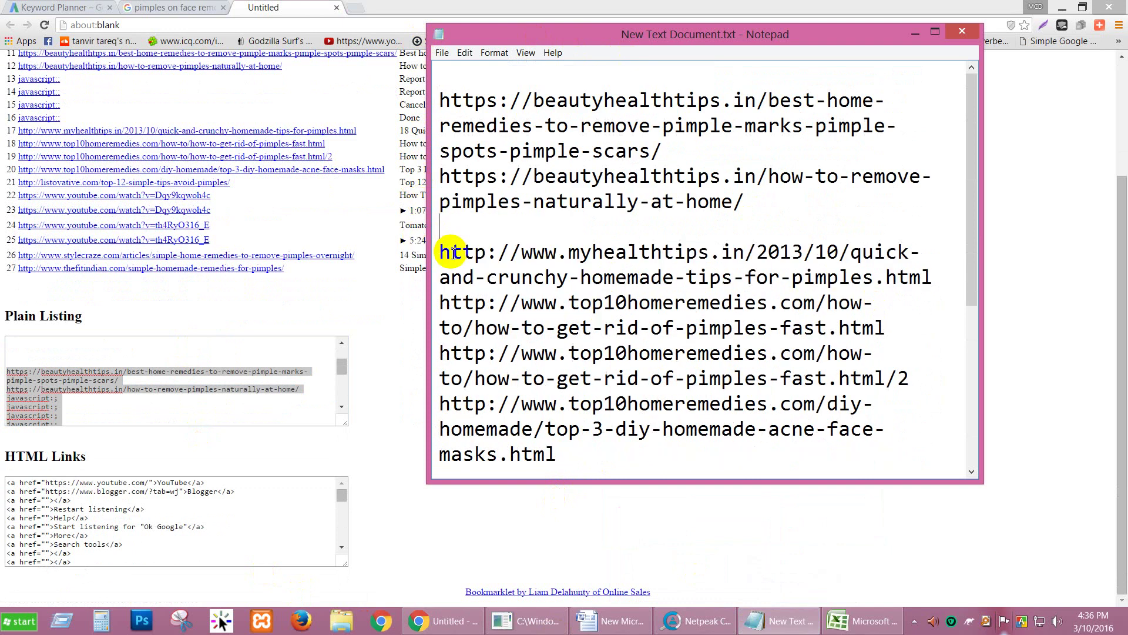
{"action": "key", "text": "Delete"}
{"action": "scroll", "coordinate": [457, 228], "scroll_direction": "down", "scroll_amount": 4}
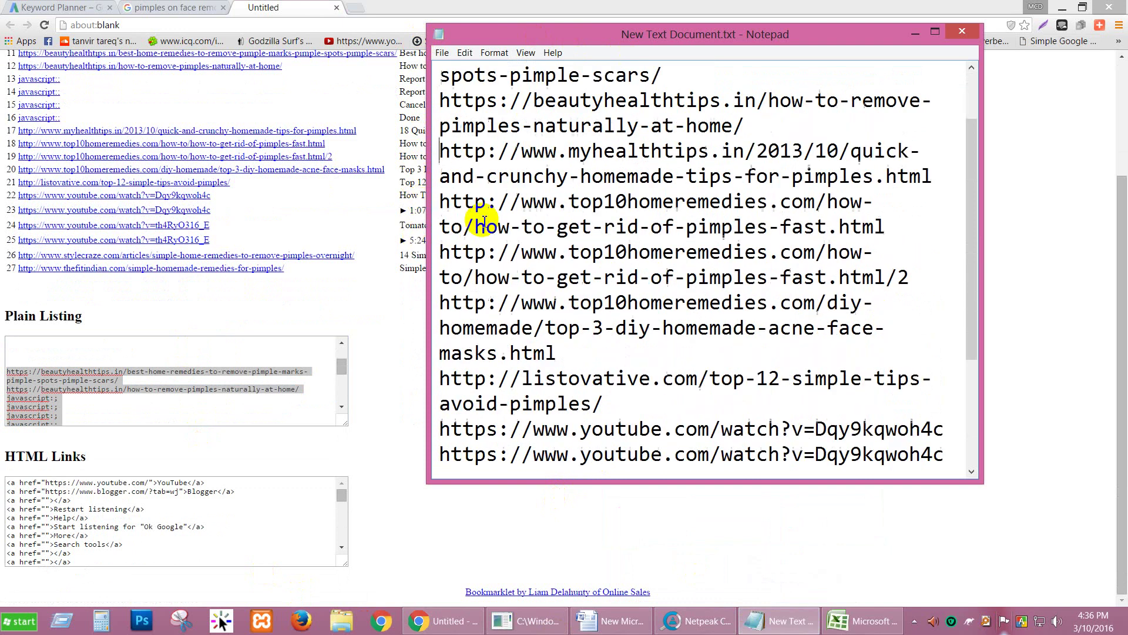
{"action": "scroll", "coordinate": [532, 299], "scroll_direction": "up", "scroll_amount": 4}
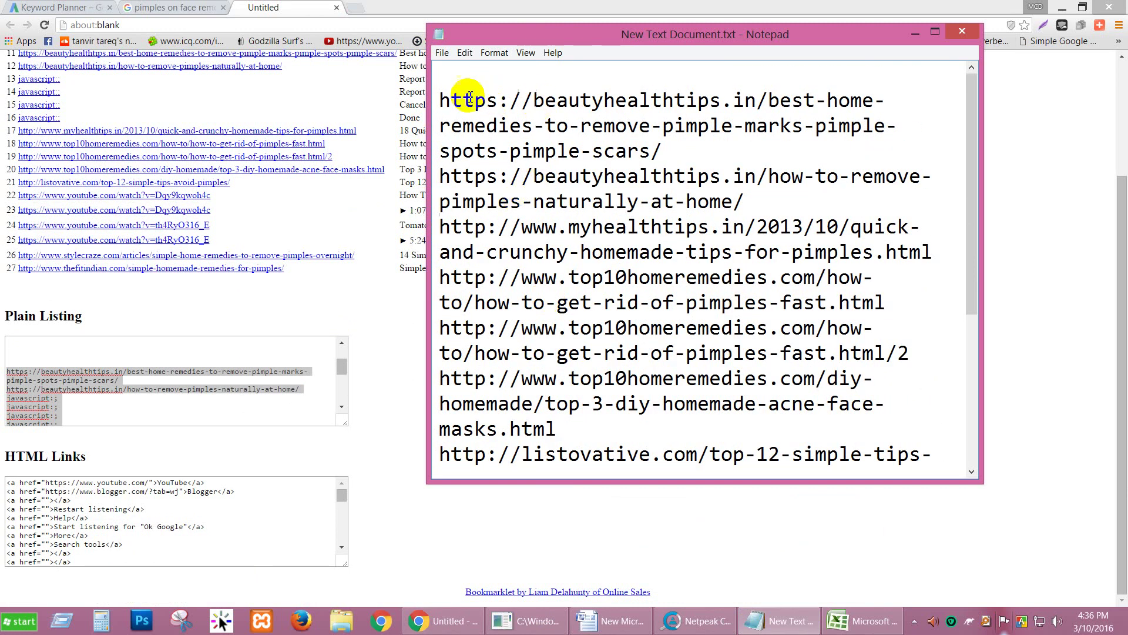
Step: Remove the duplicate beautyhealthtips URL and the two extra top10homeremedies URLs
{"action": "left_click", "coordinate": [441, 101]}
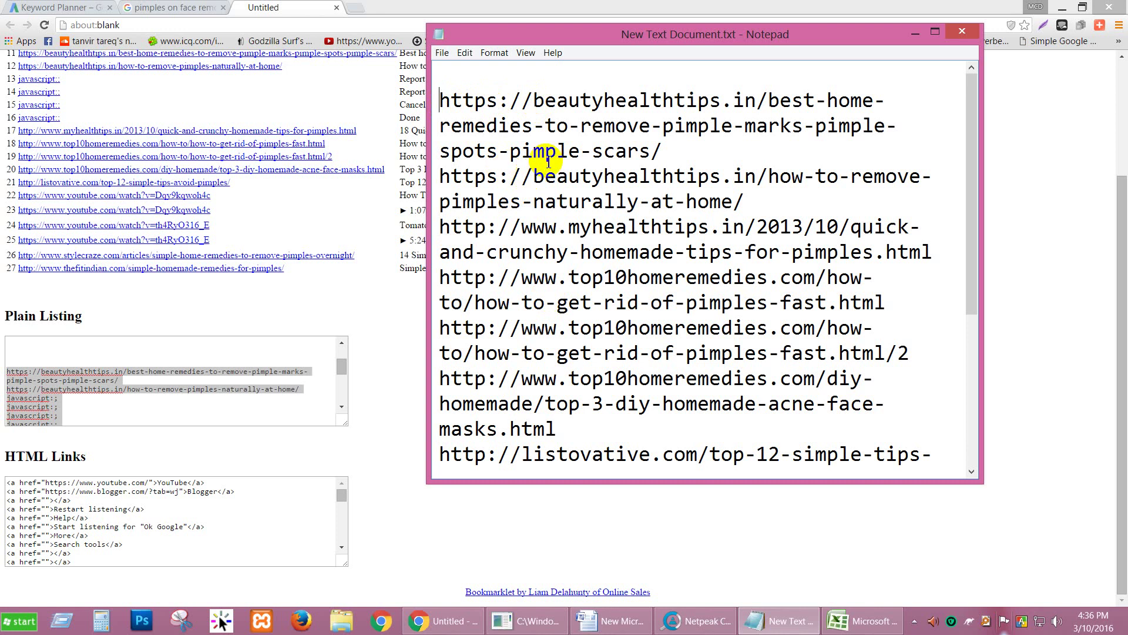
{"action": "left_click", "coordinate": [745, 199]}
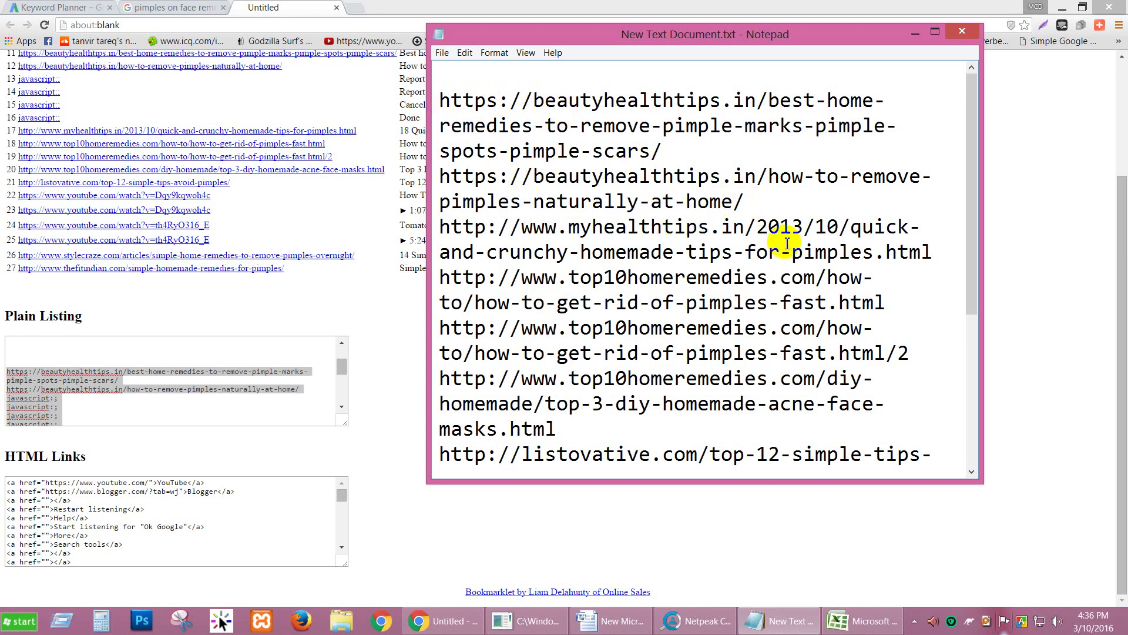
{"action": "left_click_drag", "start_coordinate": [777, 252], "coordinate": [801, 254]}
{"action": "mouse_move", "coordinate": [698, 175]}
{"action": "left_mouse_down"}
{"action": "mouse_move", "coordinate": [714, 172]}
{"action": "mouse_move", "coordinate": [705, 201]}
{"action": "mouse_move", "coordinate": [441, 176]}
{"action": "left_mouse_up"}
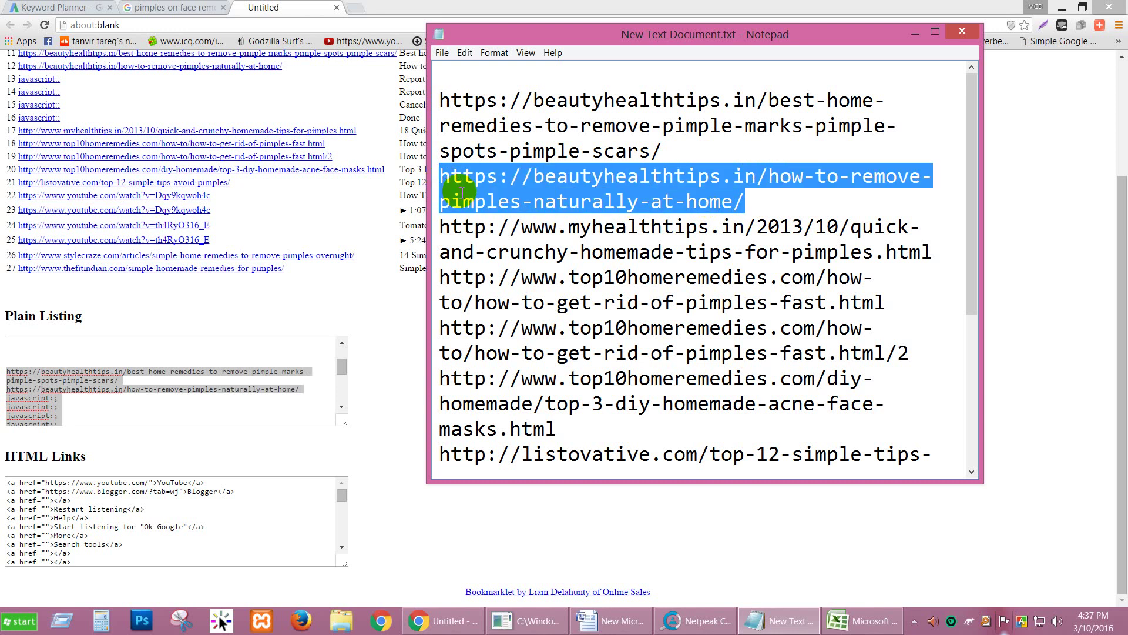
{"action": "key", "text": "Delete"}
{"action": "key", "text": "Delete"}
{"action": "left_click", "coordinate": [567, 100]}
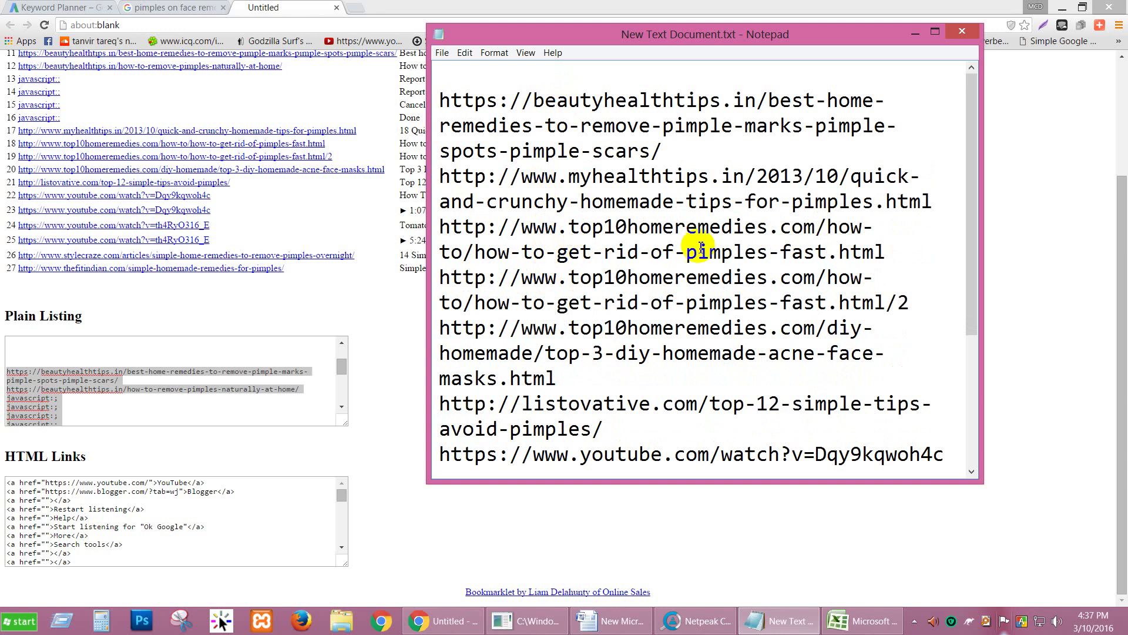
{"action": "left_click_drag", "start_coordinate": [886, 252], "coordinate": [420, 223]}
{"action": "key", "text": "BackSpace"}
{"action": "key", "text": "BackSpace"}
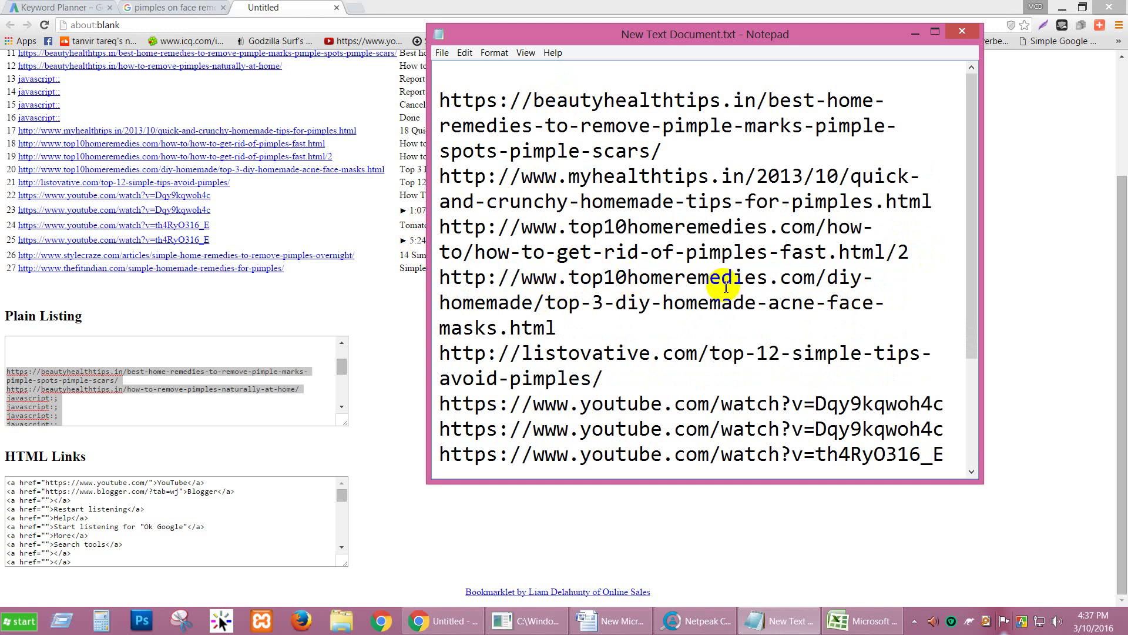
{"action": "left_click_drag", "start_coordinate": [600, 335], "coordinate": [440, 277]}
{"action": "key", "text": "BackSpace"}
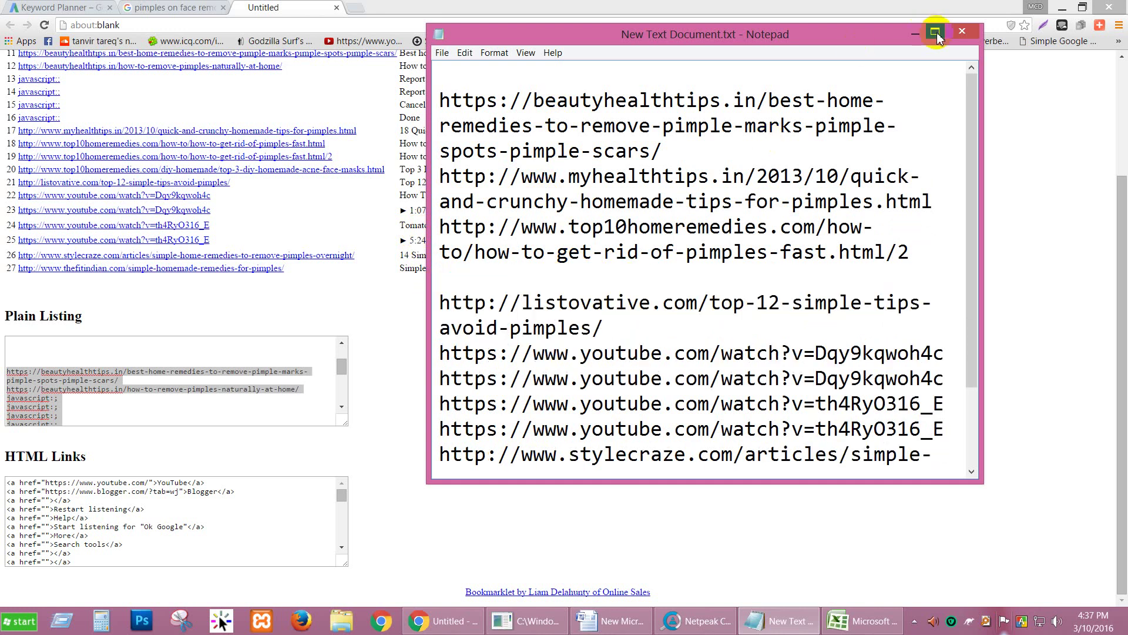
Step: Delete three YouTube URLs, undo to restore them, and select the remaining URL list
{"action": "left_click", "coordinate": [935, 31]}
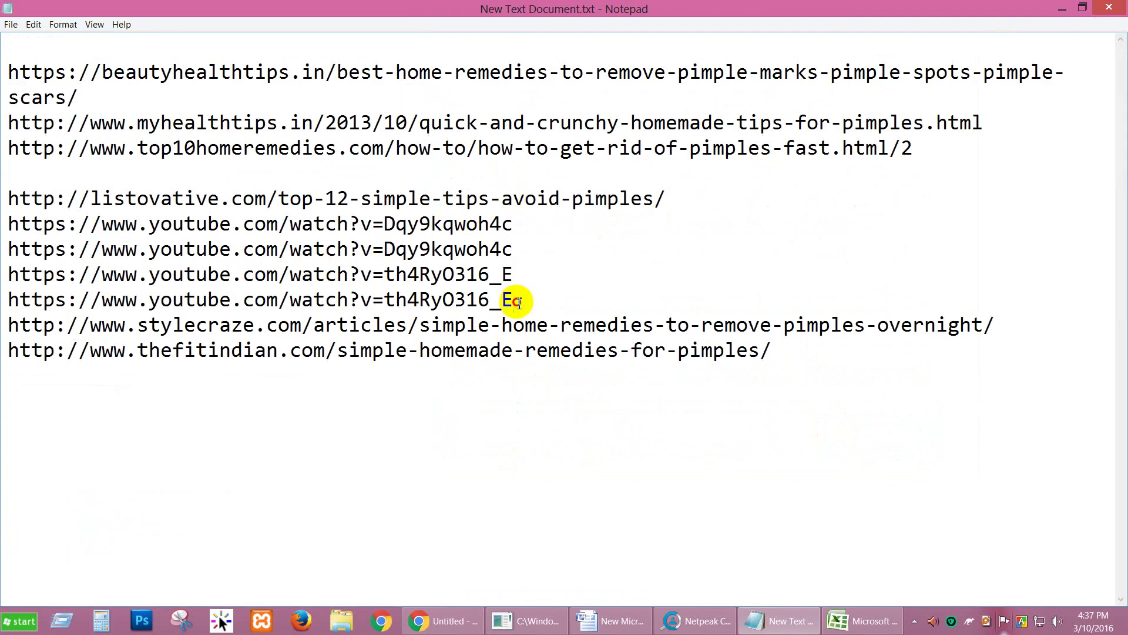
{"action": "left_click_drag", "start_coordinate": [516, 301], "coordinate": [3, 255]}
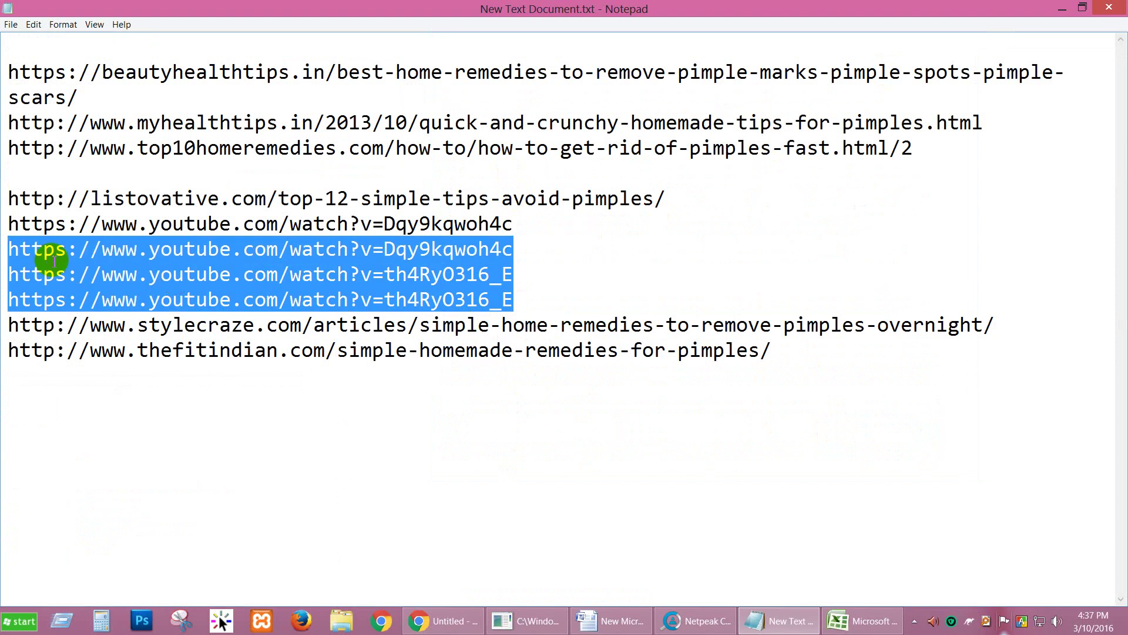
{"action": "key", "text": "Delete"}
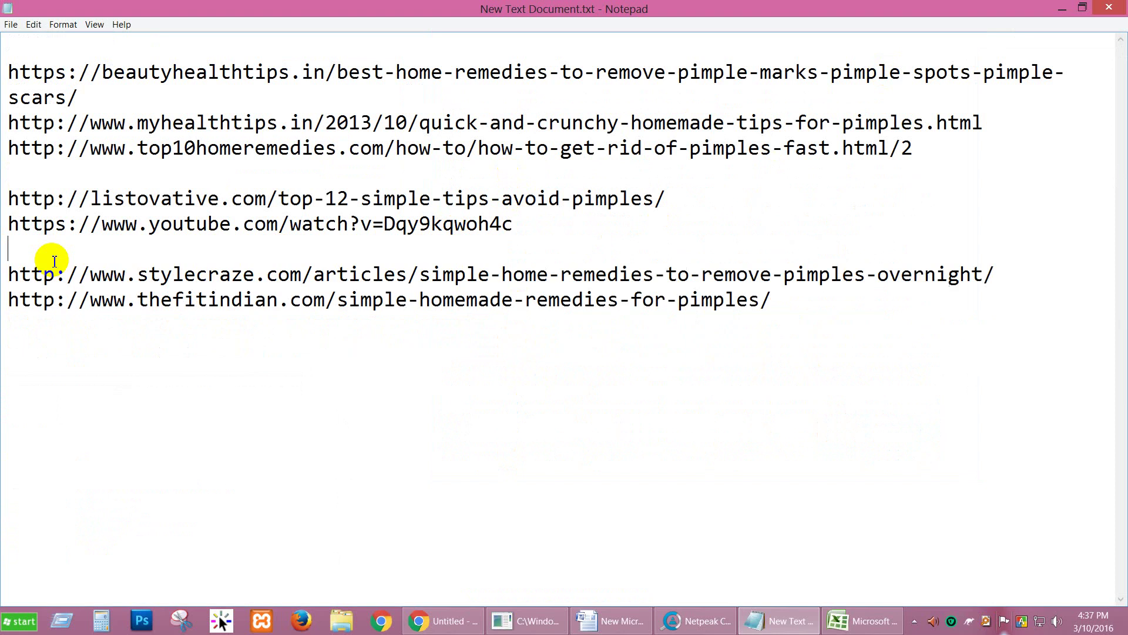
{"action": "key", "text": "Delete"}
{"action": "left_click", "coordinate": [195, 223]}
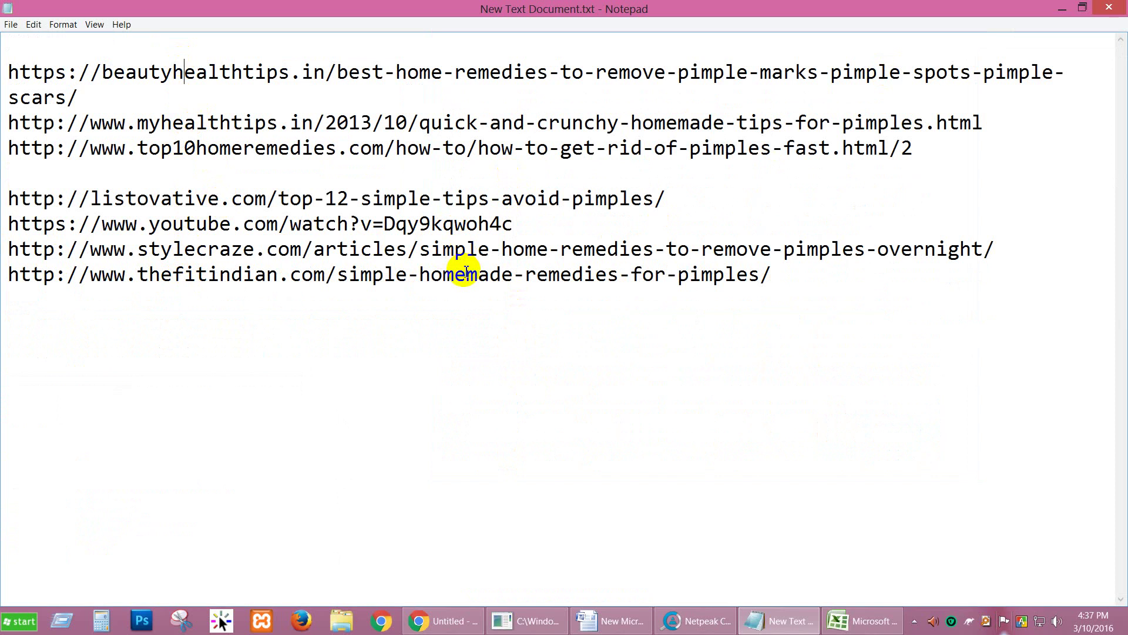
{"action": "key", "text": "ctrl+z"}
{"action": "left_click", "coordinate": [428, 464]}
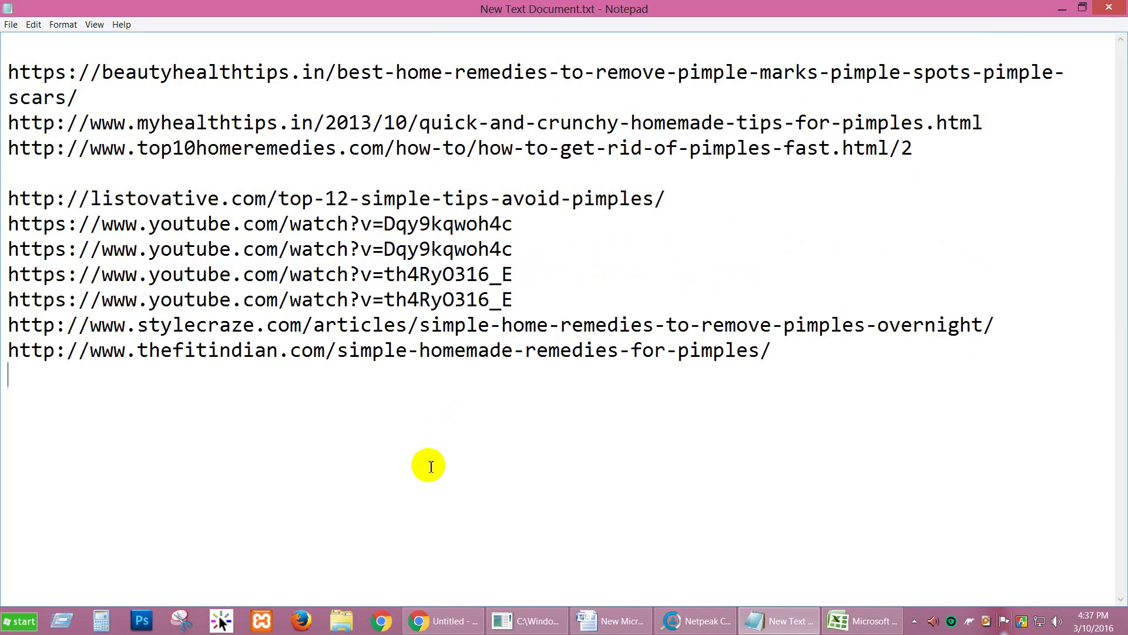
{"action": "left_click_drag", "start_coordinate": [68, 425], "coordinate": [13, 35]}
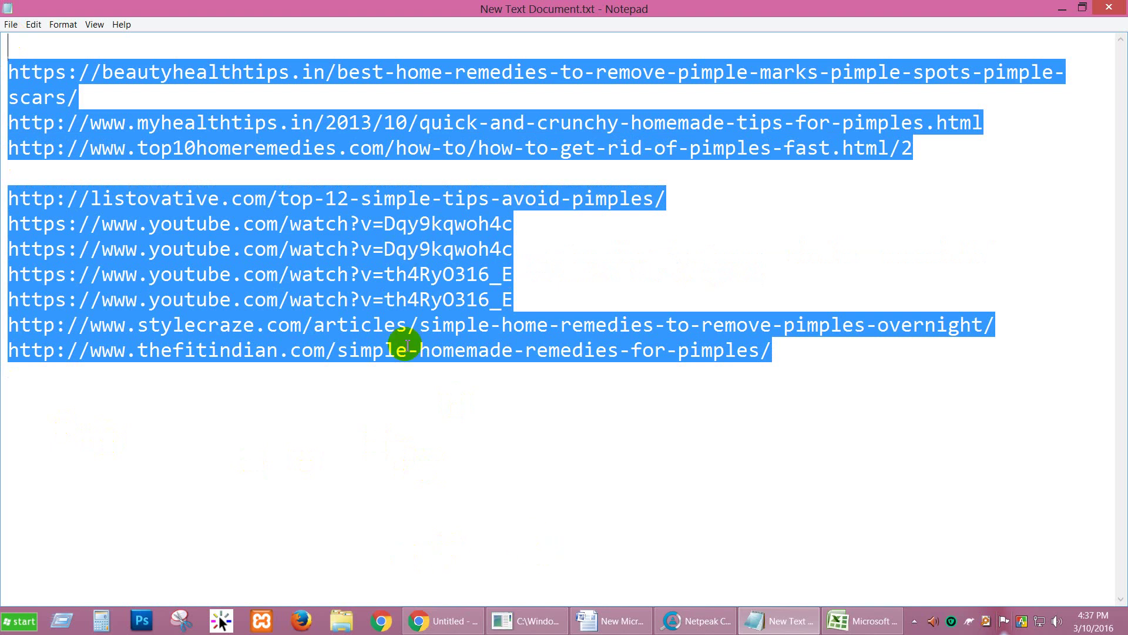
{"action": "left_click", "coordinate": [712, 622]}
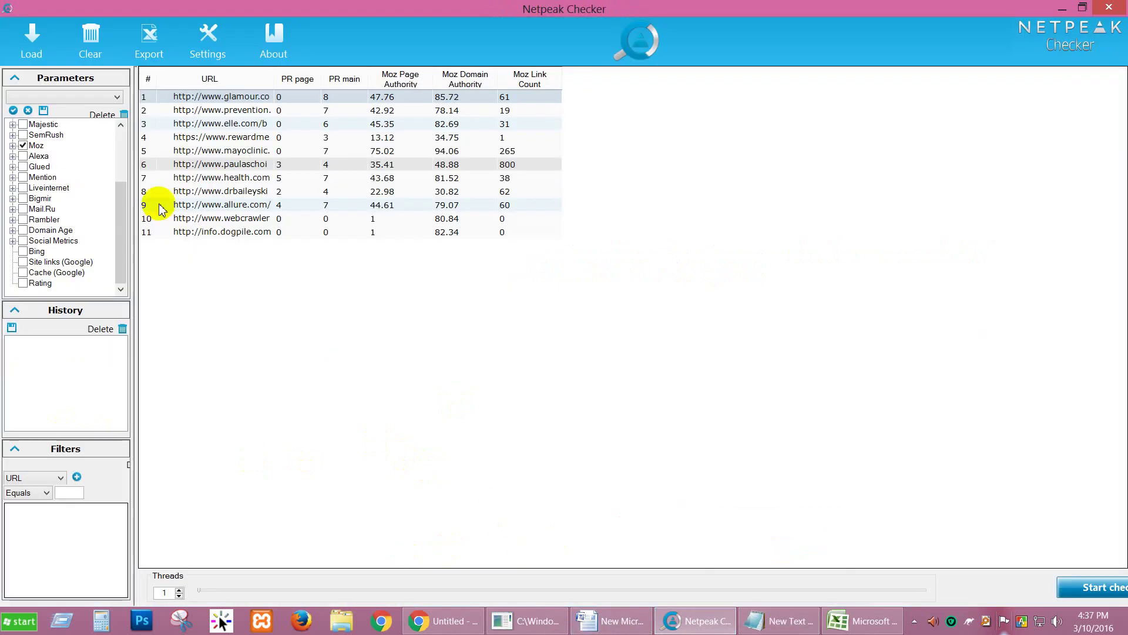
Step: Clear Netpeak Checker's old table, load the ten pasted URLs, and start the check
{"action": "left_click", "coordinate": [91, 59]}
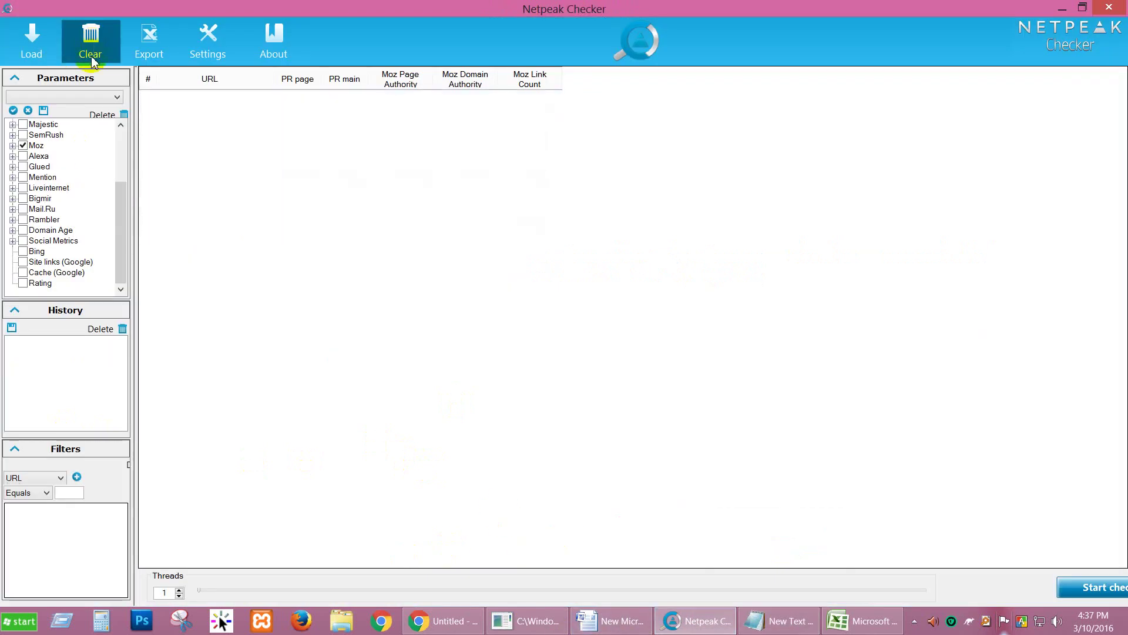
{"action": "left_click", "coordinate": [32, 47]}
{"action": "key", "text": "ctrl+v"}
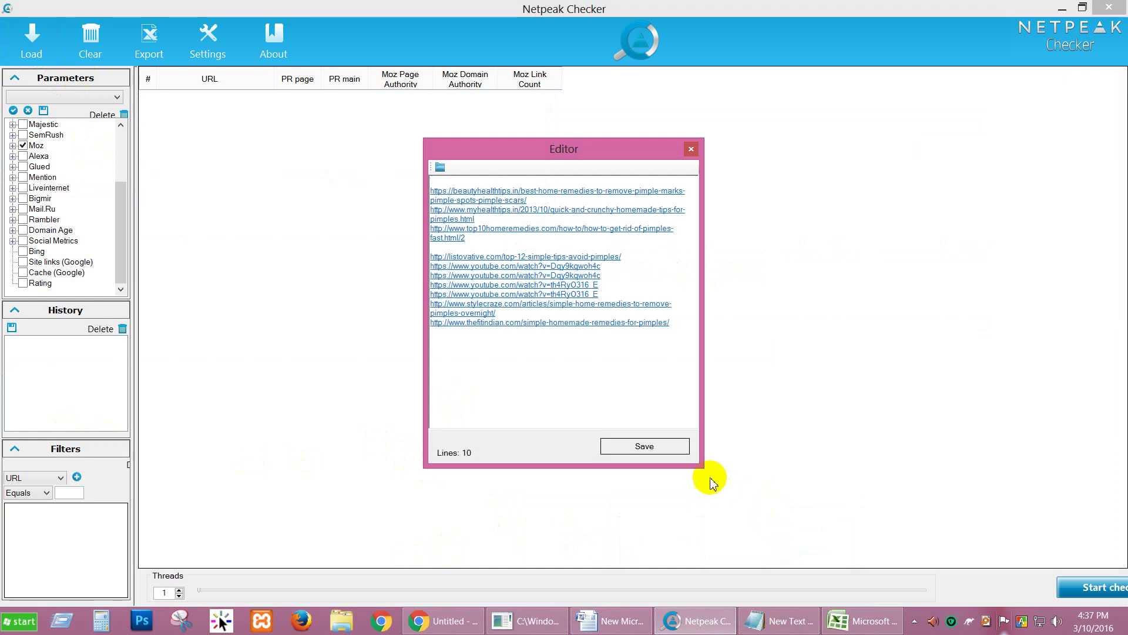
{"action": "left_click", "coordinate": [645, 446]}
{"action": "left_click", "coordinate": [1108, 585]}
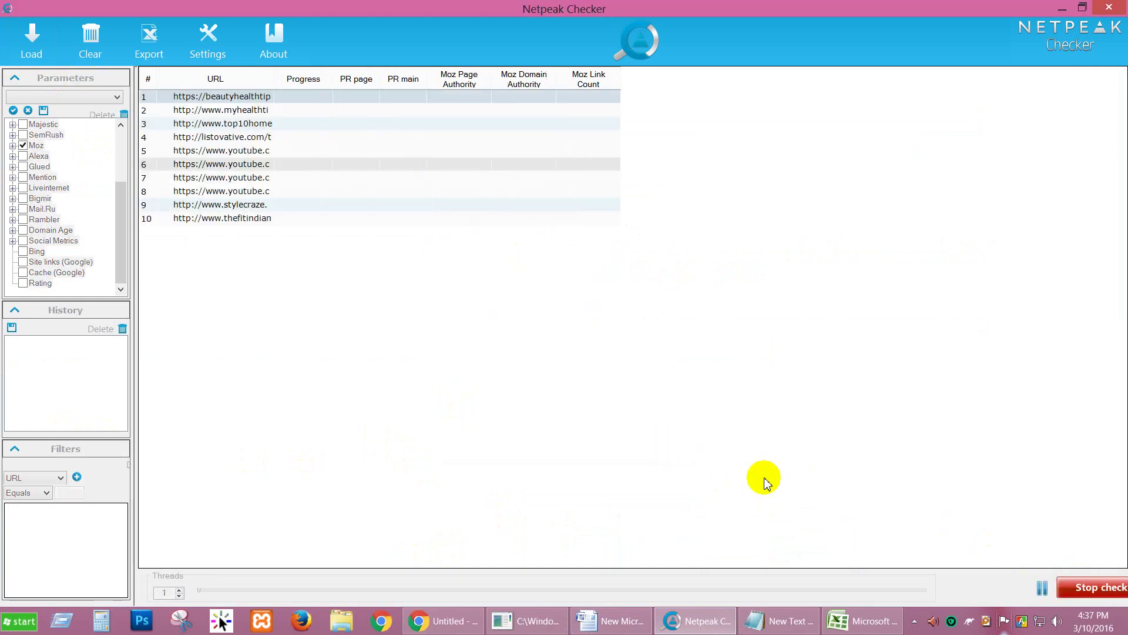
Step: Return to Chrome's Google results tab and close the Untitled tab
{"action": "left_click", "coordinate": [448, 621]}
{"action": "left_click", "coordinate": [220, 5]}
{"action": "left_click", "coordinate": [336, 7]}
{"action": "scroll", "coordinate": [20, 126], "scroll_direction": "up", "scroll_amount": 7}
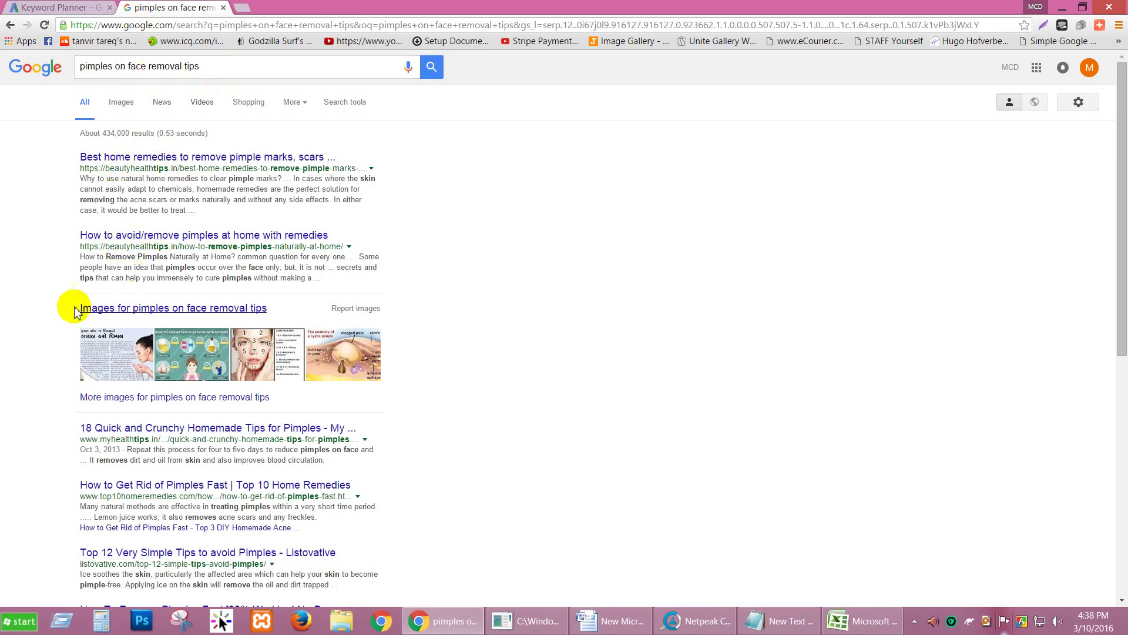
{"action": "scroll", "coordinate": [77, 311], "scroll_direction": "down", "scroll_amount": 2}
{"action": "scroll", "coordinate": [164, 447], "scroll_direction": "down", "scroll_amount": 5}
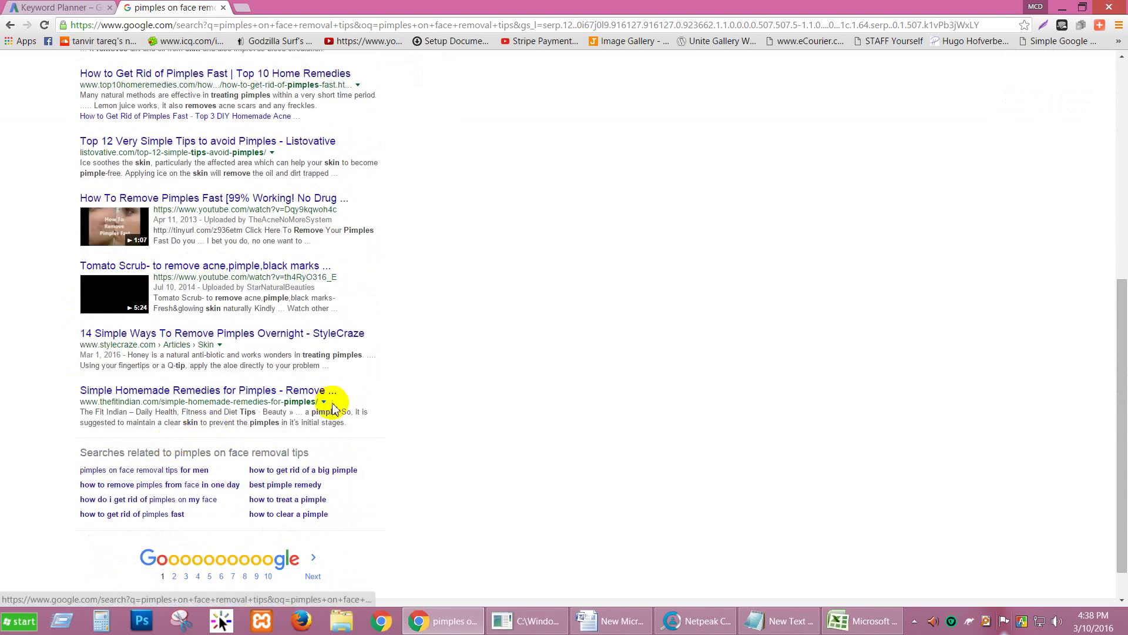
{"action": "left_click", "coordinate": [97, 8]}
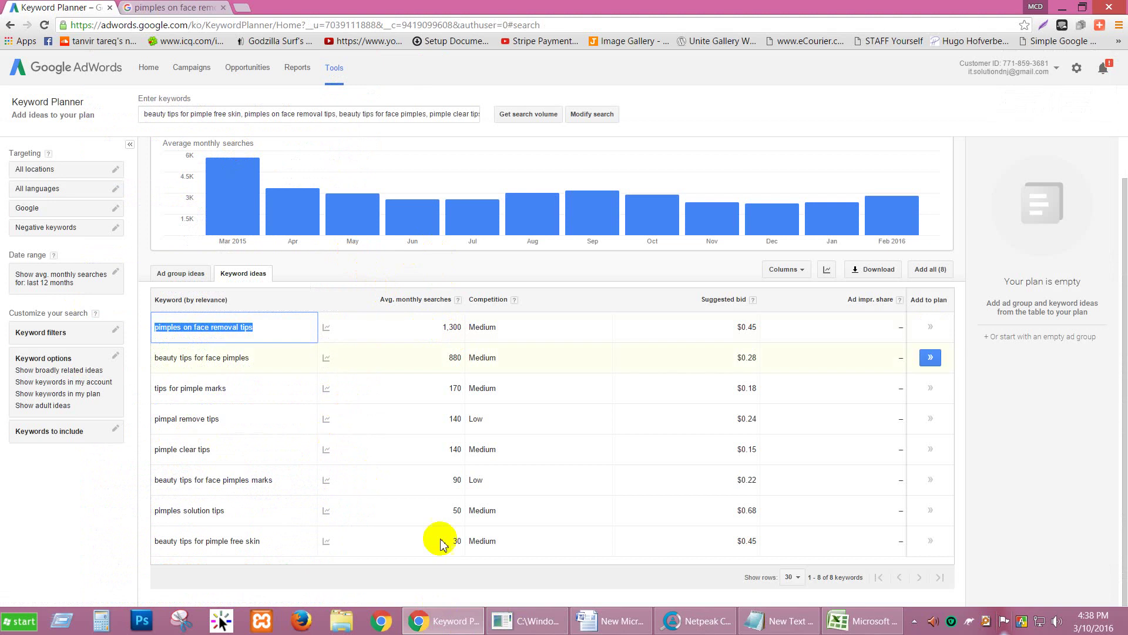
{"action": "left_click", "coordinate": [861, 621]}
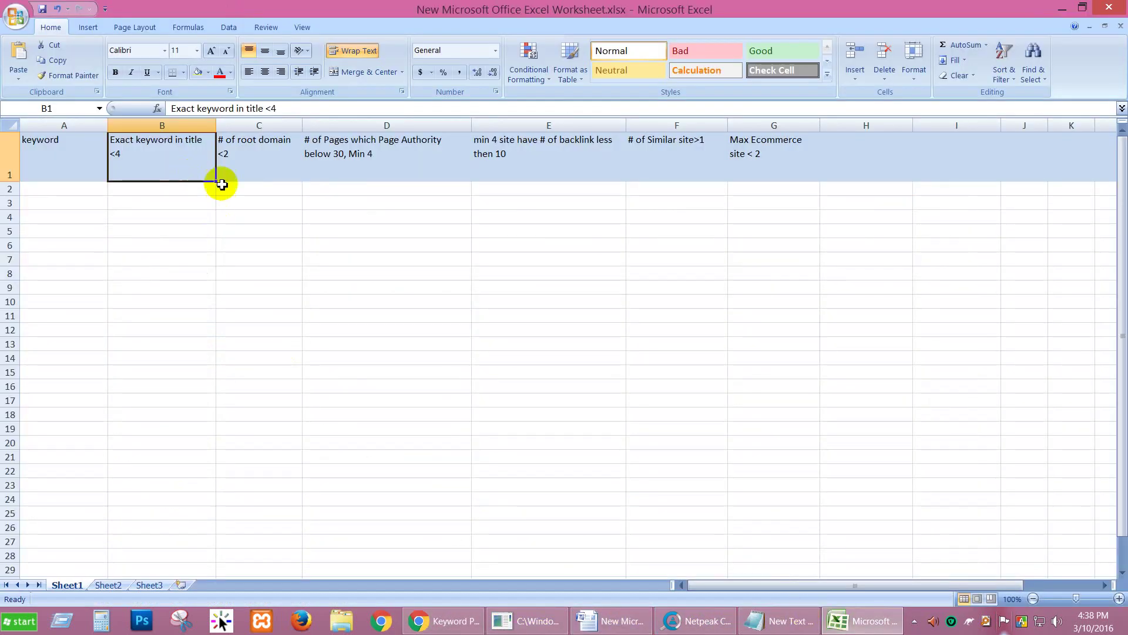
{"action": "left_click", "coordinate": [239, 171]}
{"action": "left_click", "coordinate": [442, 621]}
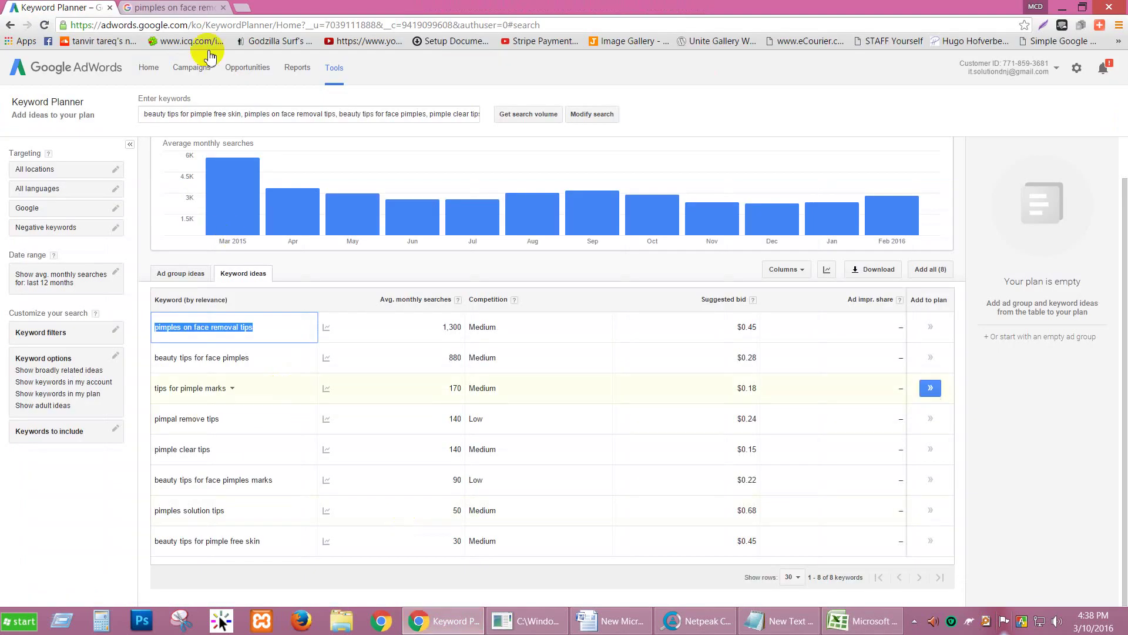
{"action": "left_click", "coordinate": [177, 8]}
{"action": "scroll", "coordinate": [121, 288], "scroll_direction": "up", "scroll_amount": 5}
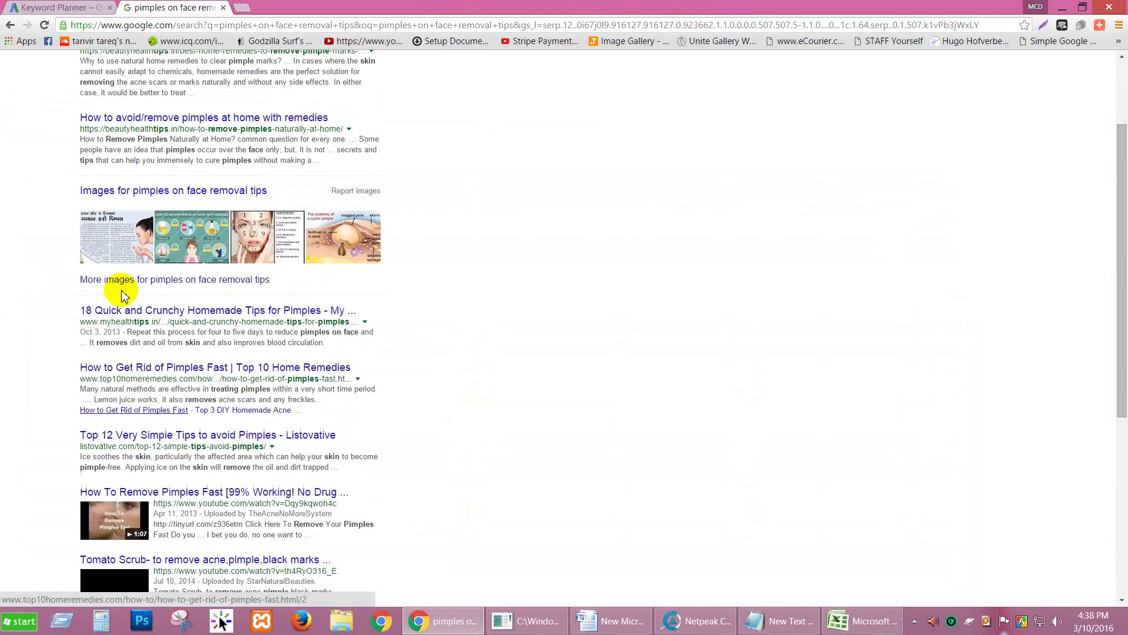
{"action": "scroll", "coordinate": [117, 286], "scroll_direction": "up", "scroll_amount": 2}
{"action": "scroll", "coordinate": [311, 296], "scroll_direction": "down", "scroll_amount": 7}
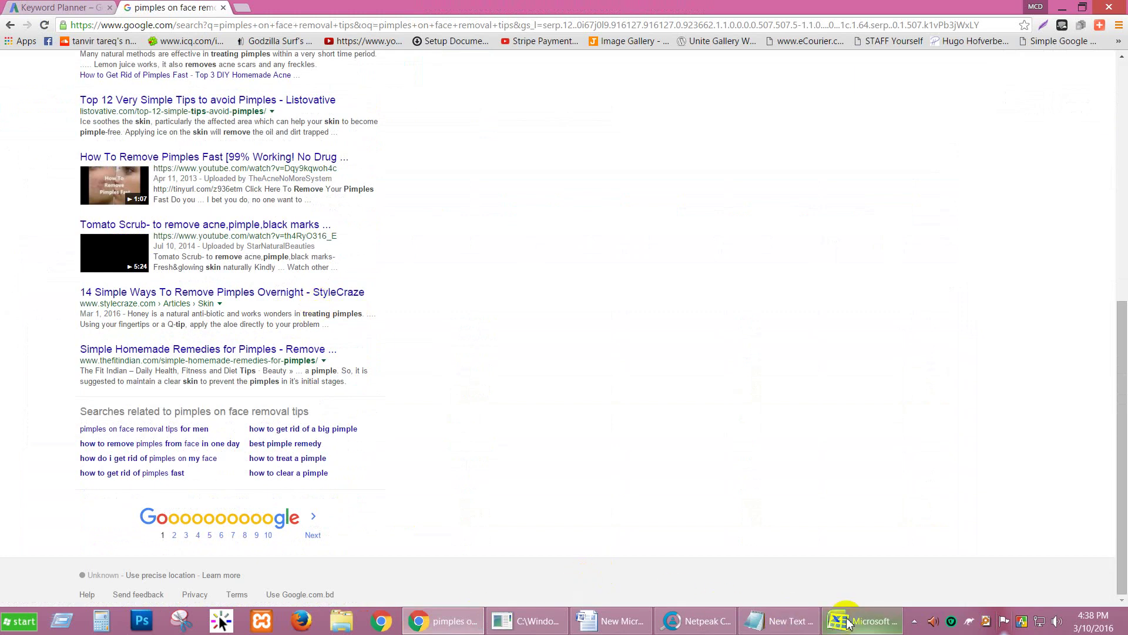
{"action": "left_click", "coordinate": [861, 620]}
{"action": "left_click", "coordinate": [358, 151]}
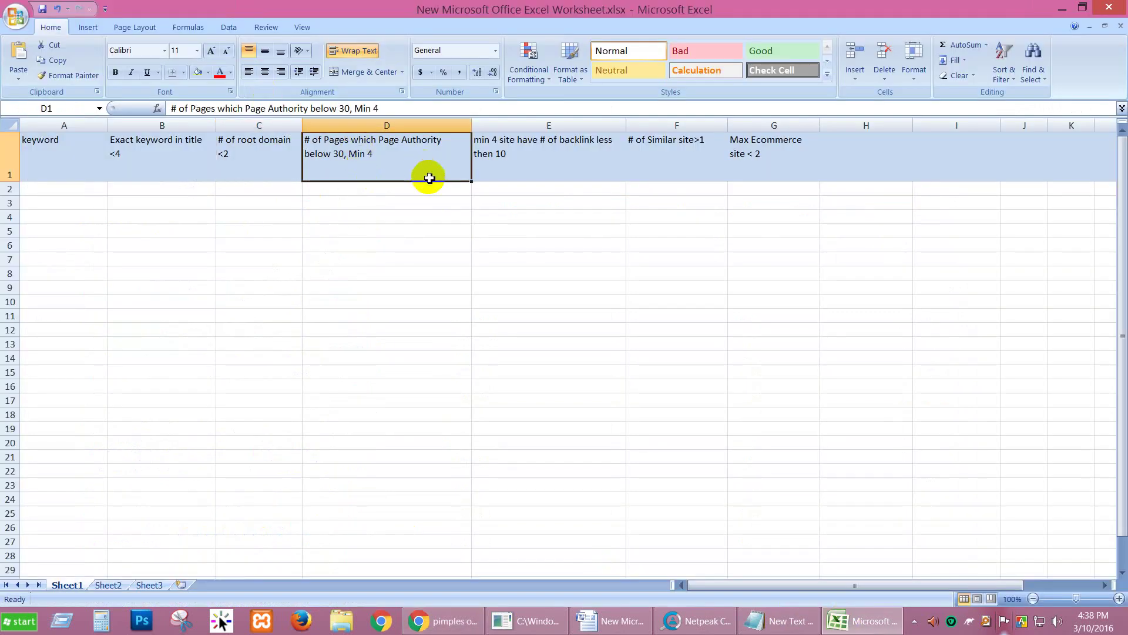
{"action": "left_click", "coordinate": [516, 153]}
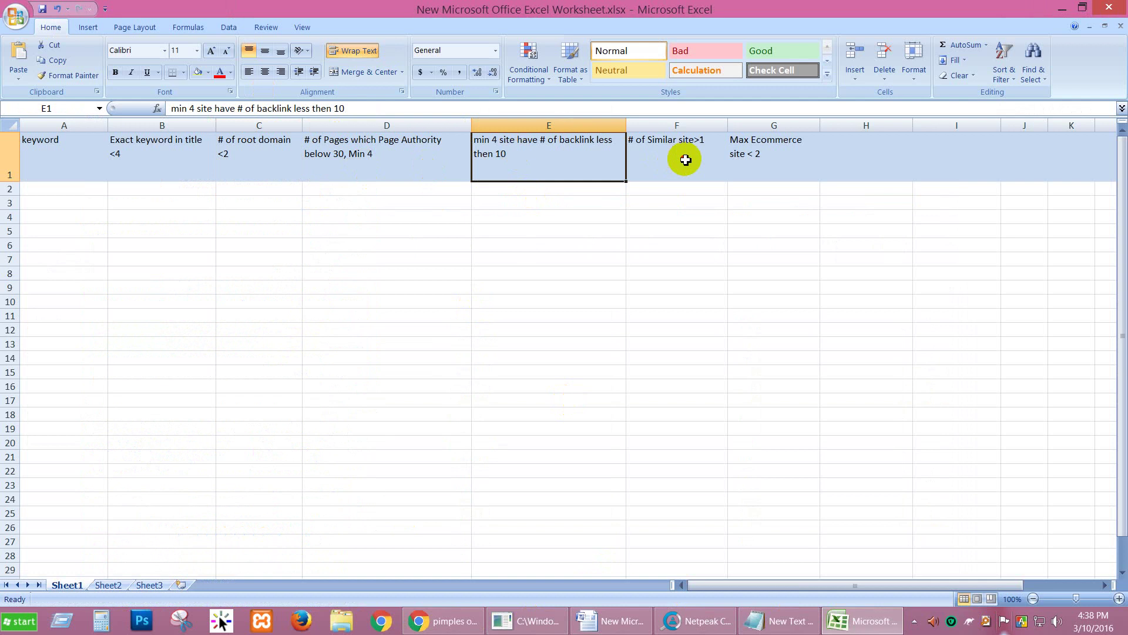
{"action": "left_click", "coordinate": [682, 157]}
{"action": "mouse_move", "coordinate": [776, 627]}
{"action": "left_click", "coordinate": [443, 620]}
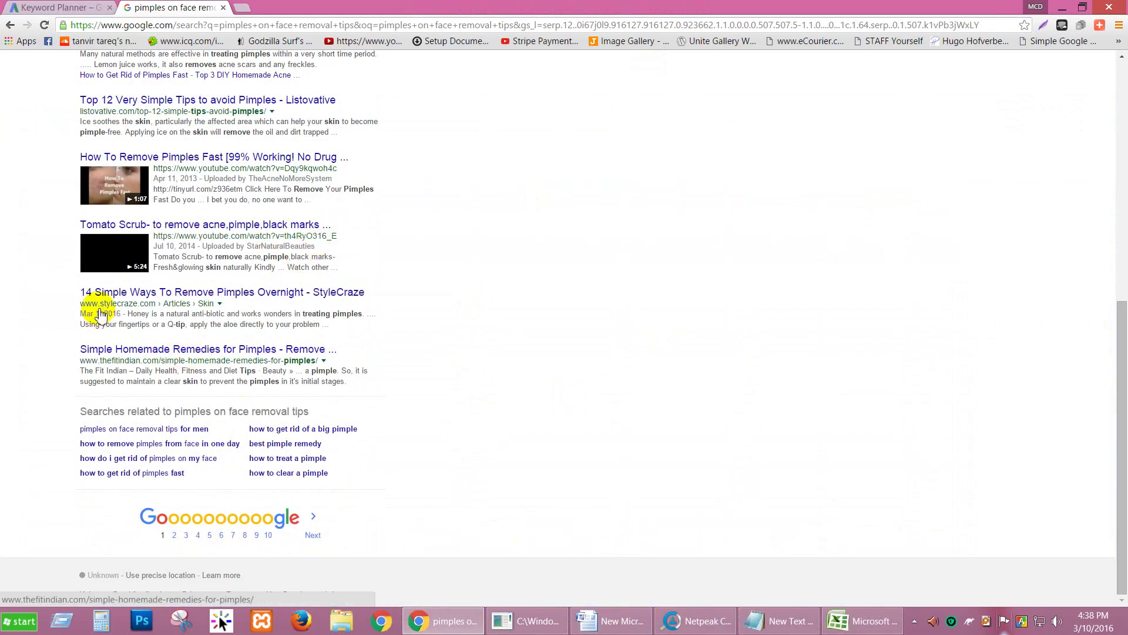
{"action": "scroll", "coordinate": [111, 314], "scroll_direction": "up", "scroll_amount": 6}
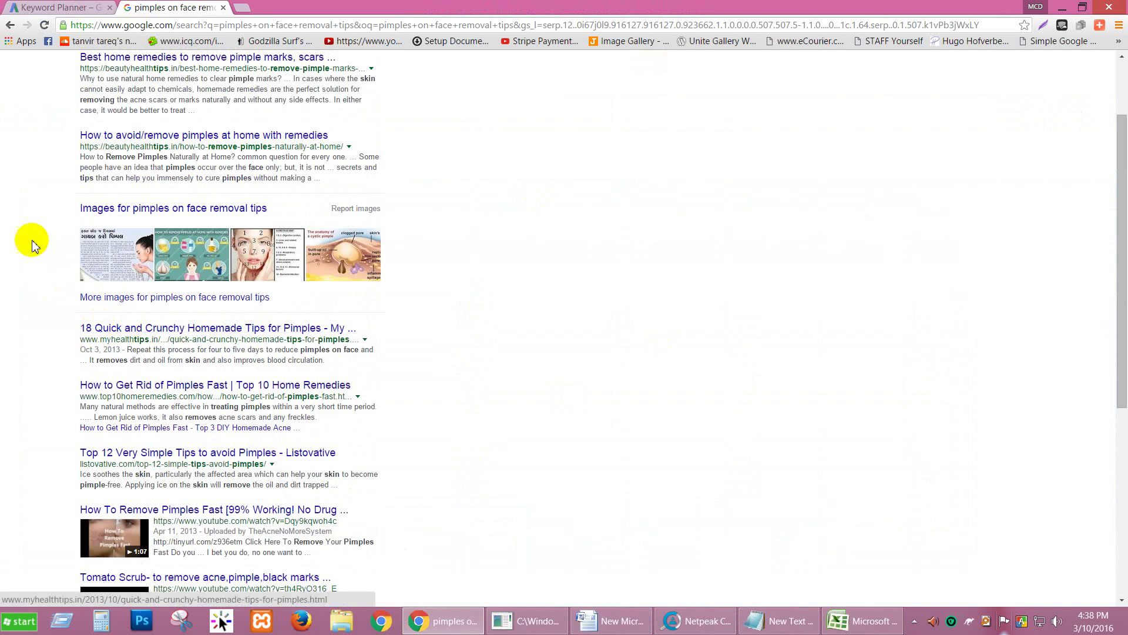
Step: Open the first beautyhealthtips search result in a new tab
{"action": "scroll", "coordinate": [67, 219], "scroll_direction": "up", "scroll_amount": 2}
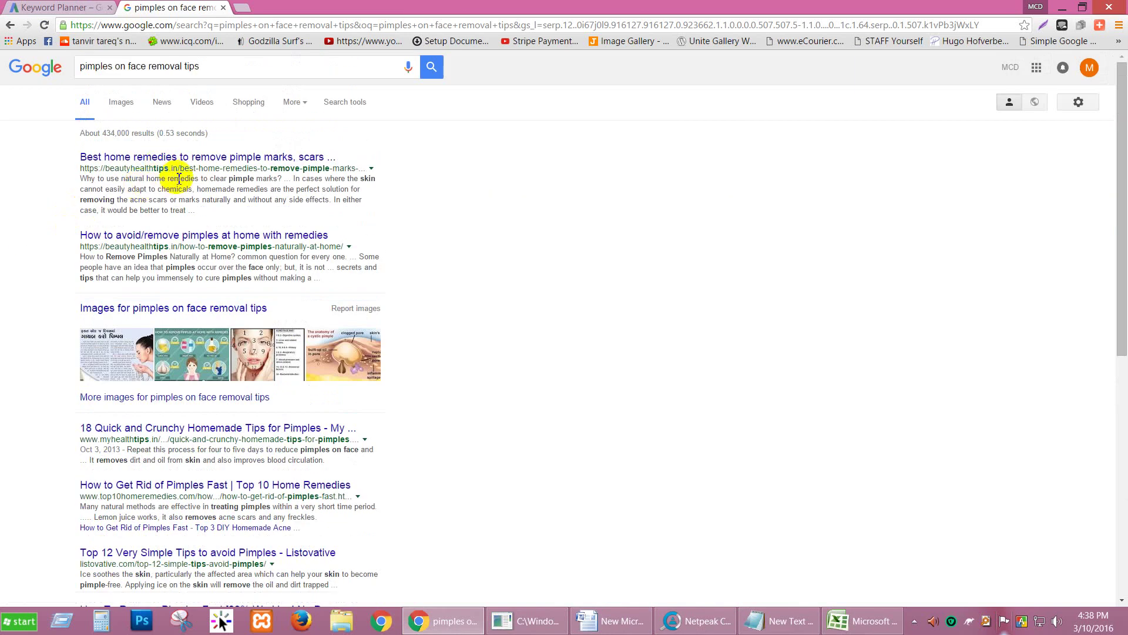
{"action": "right_click", "coordinate": [185, 165]}
{"action": "left_click", "coordinate": [194, 172]}
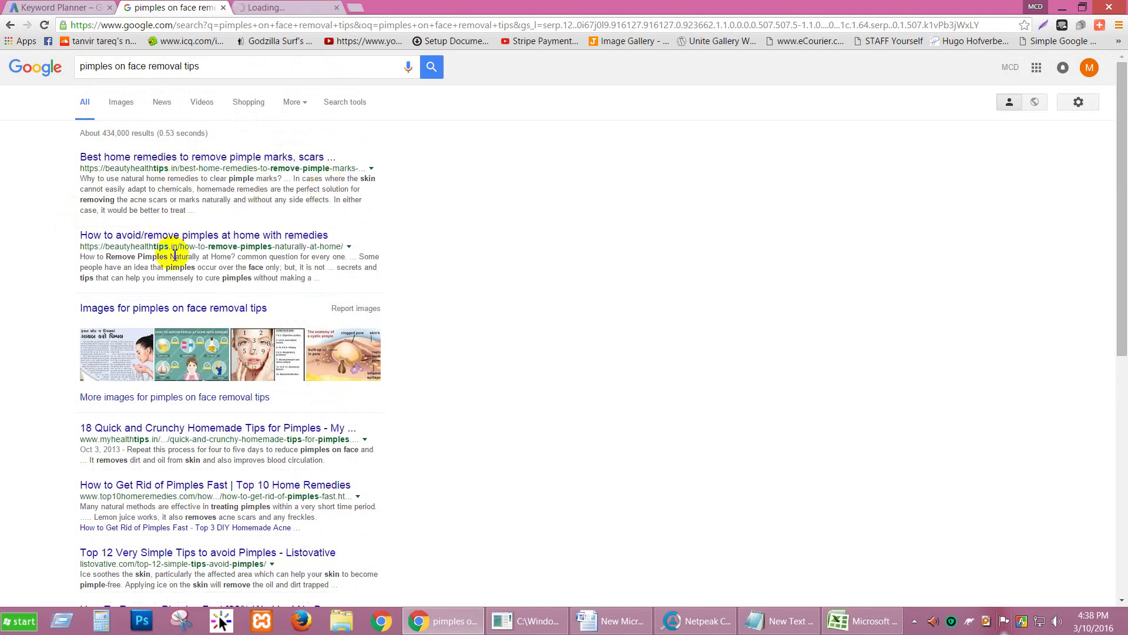
Step: Open the Top 10 Home Remedies result in a new tab, then switch to that pimples article
{"action": "scroll", "coordinate": [176, 238], "scroll_direction": "down", "scroll_amount": 2}
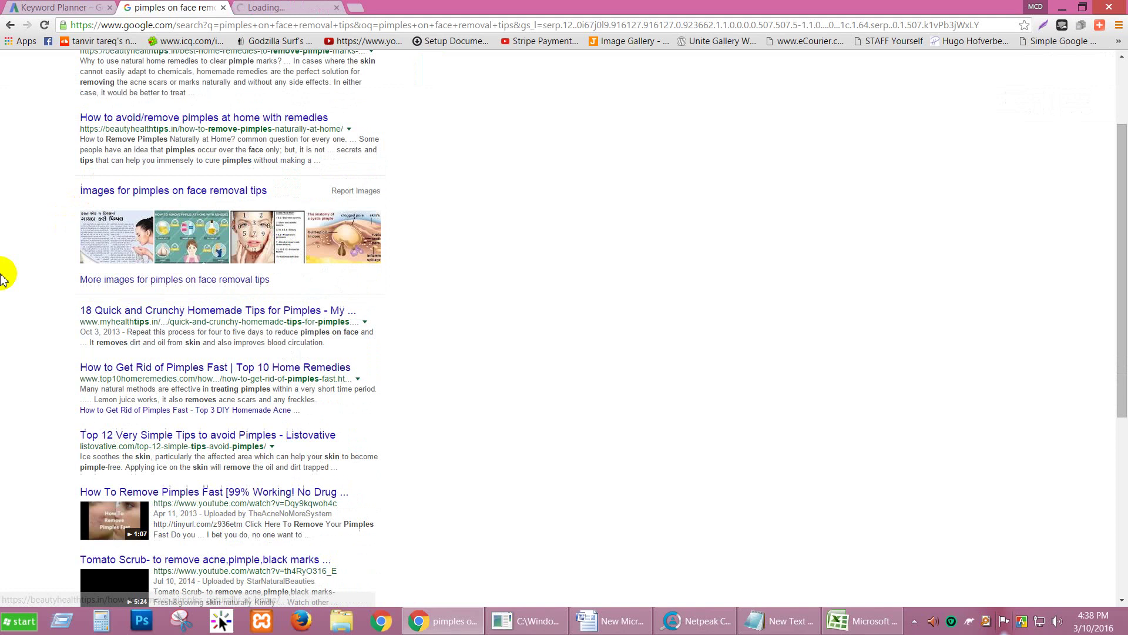
{"action": "scroll", "coordinate": [18, 294], "scroll_direction": "down", "scroll_amount": 1}
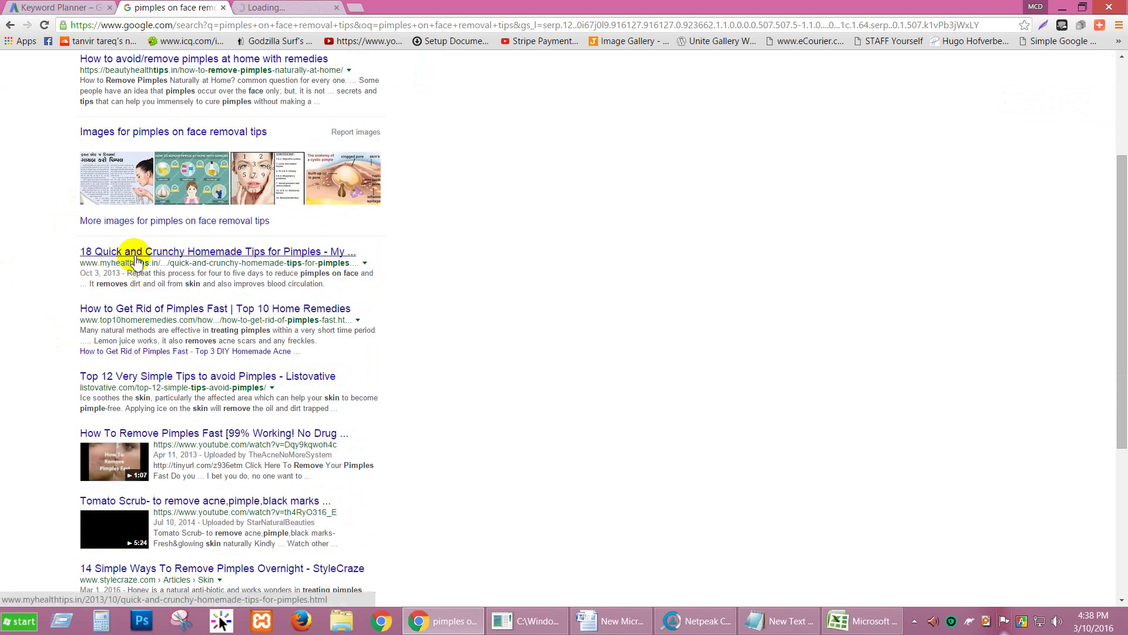
{"action": "right_click", "coordinate": [170, 318]}
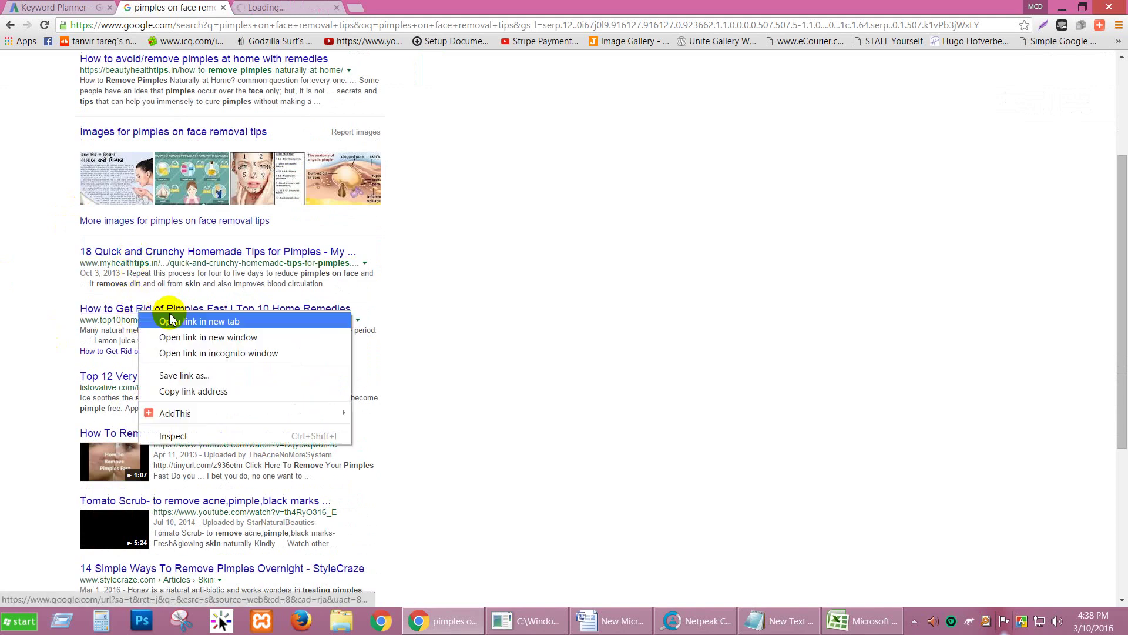
{"action": "left_click", "coordinate": [170, 320]}
{"action": "scroll", "coordinate": [30, 318], "scroll_direction": "down", "scroll_amount": 1}
{"action": "scroll", "coordinate": [144, 402], "scroll_direction": "down", "scroll_amount": 2}
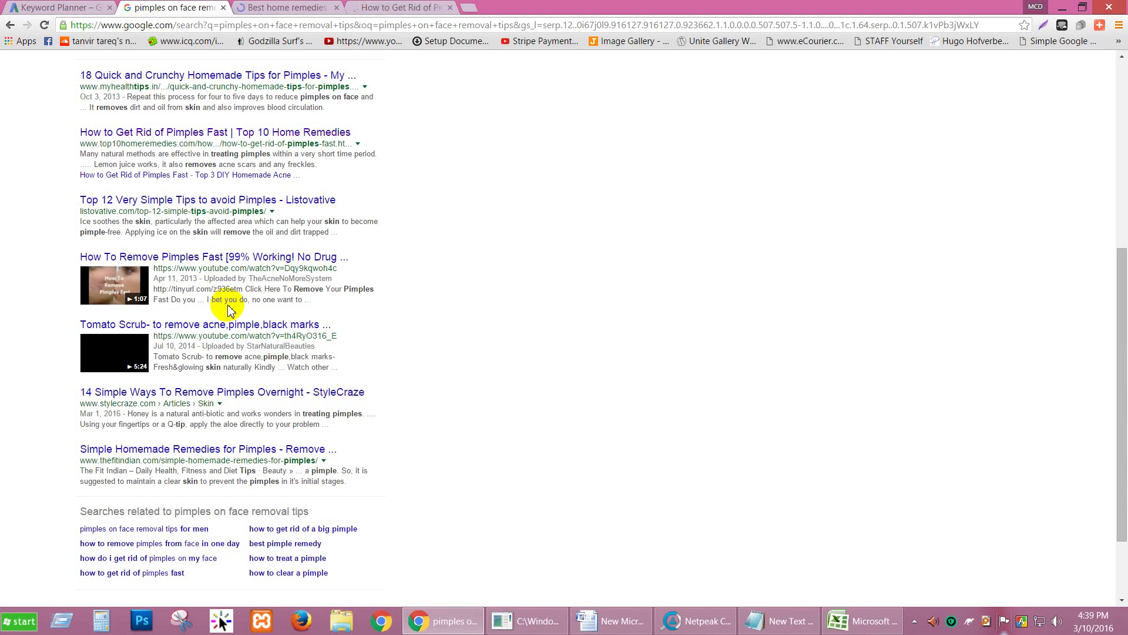
{"action": "left_click_drag", "start_coordinate": [164, 361], "coordinate": [313, 369]}
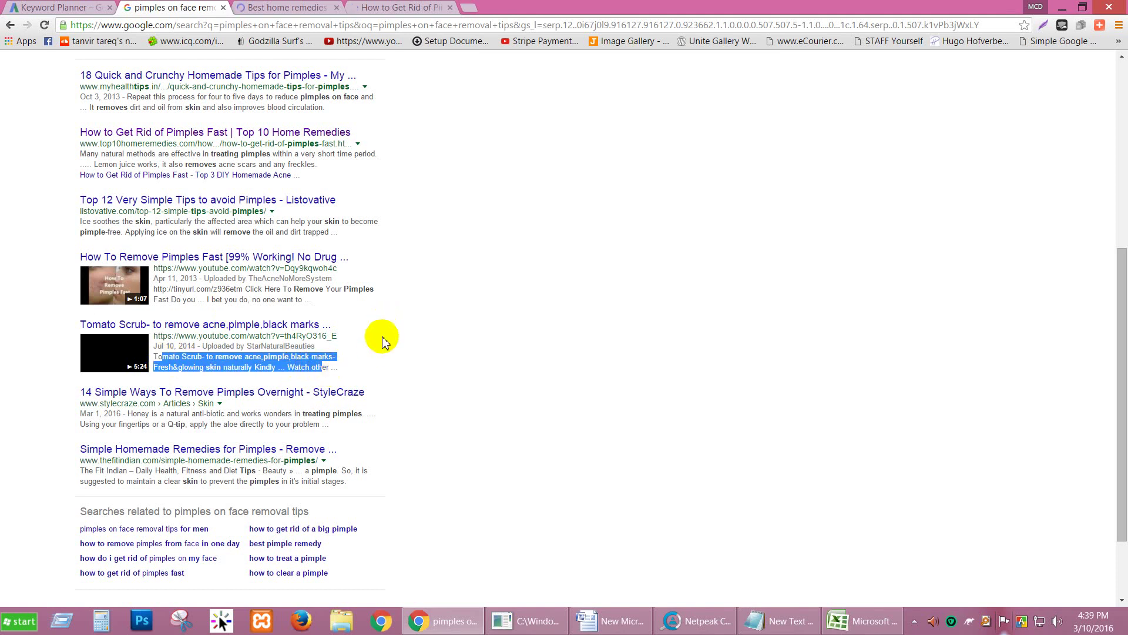
{"action": "left_click", "coordinate": [373, 8]}
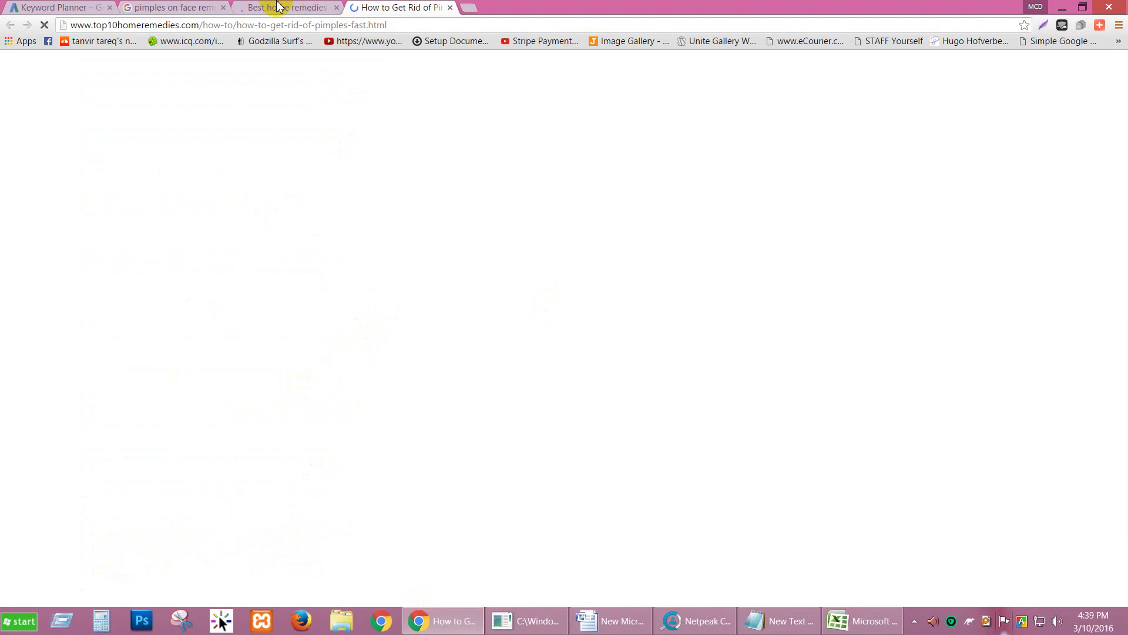
Step: Switch to Netpeak Checker and wait for the Moz check of the ten URLs to finish
{"action": "left_click", "coordinate": [696, 621]}
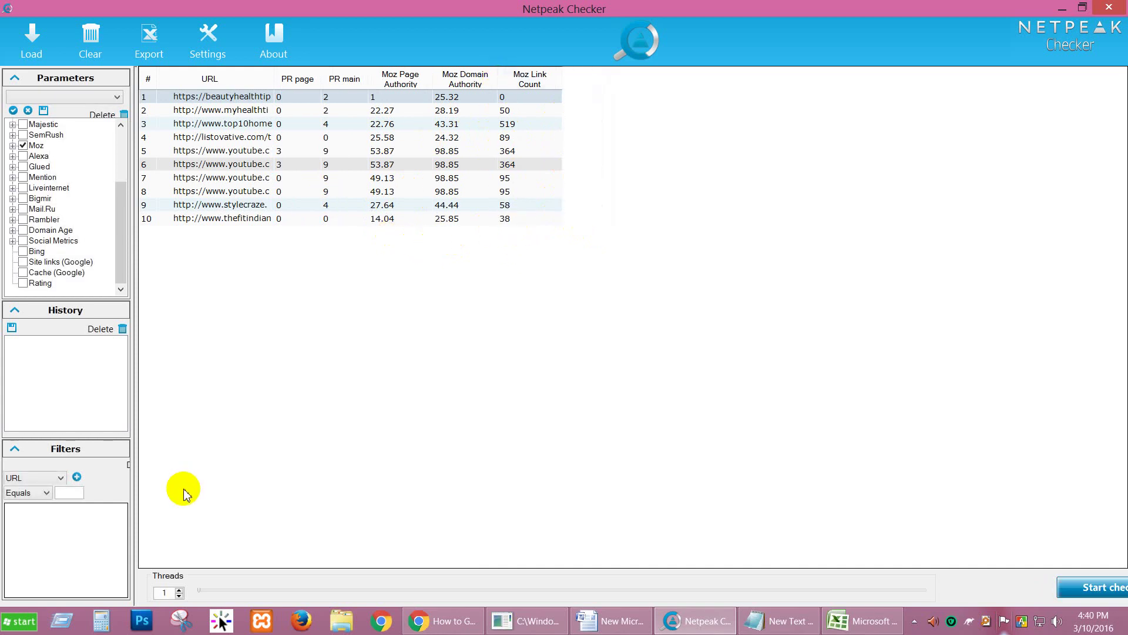
Step: Glance at the Best home remedies tab, review the ecommerce criterion in G1, then return to Google results
{"action": "left_click", "coordinate": [445, 626]}
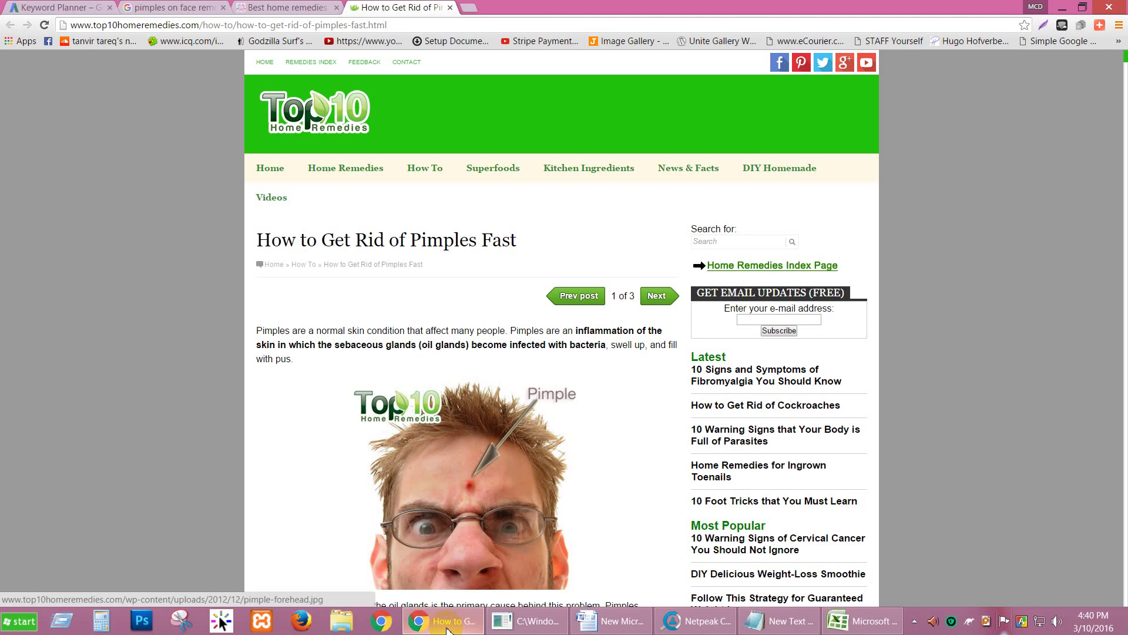
{"action": "left_click", "coordinate": [287, 7]}
{"action": "left_click", "coordinate": [862, 620]}
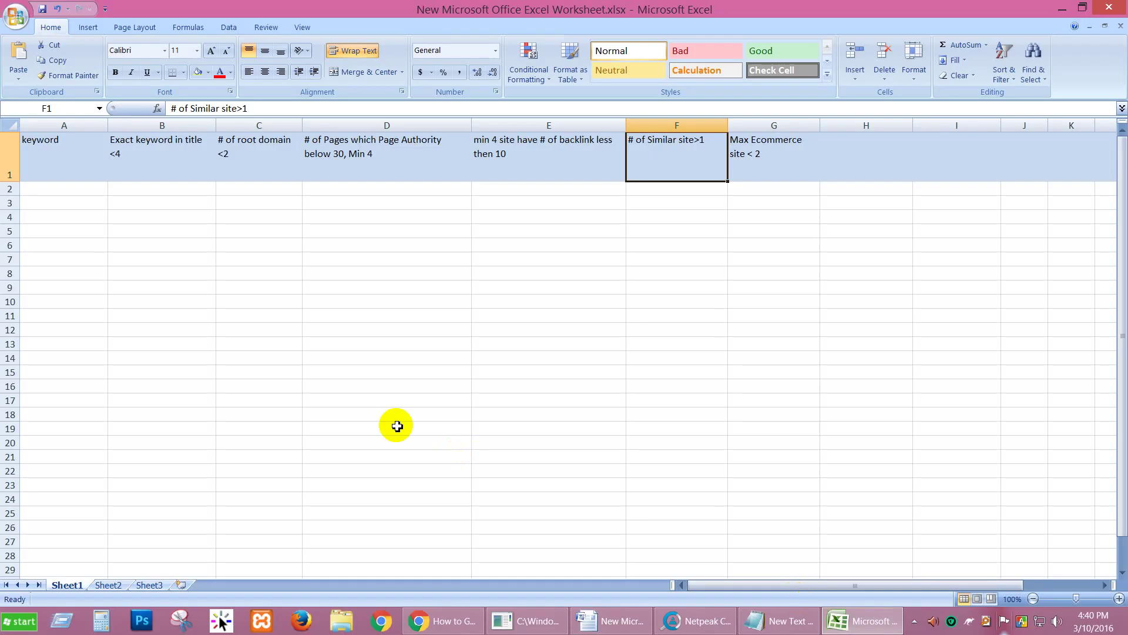
{"action": "left_click", "coordinate": [763, 153]}
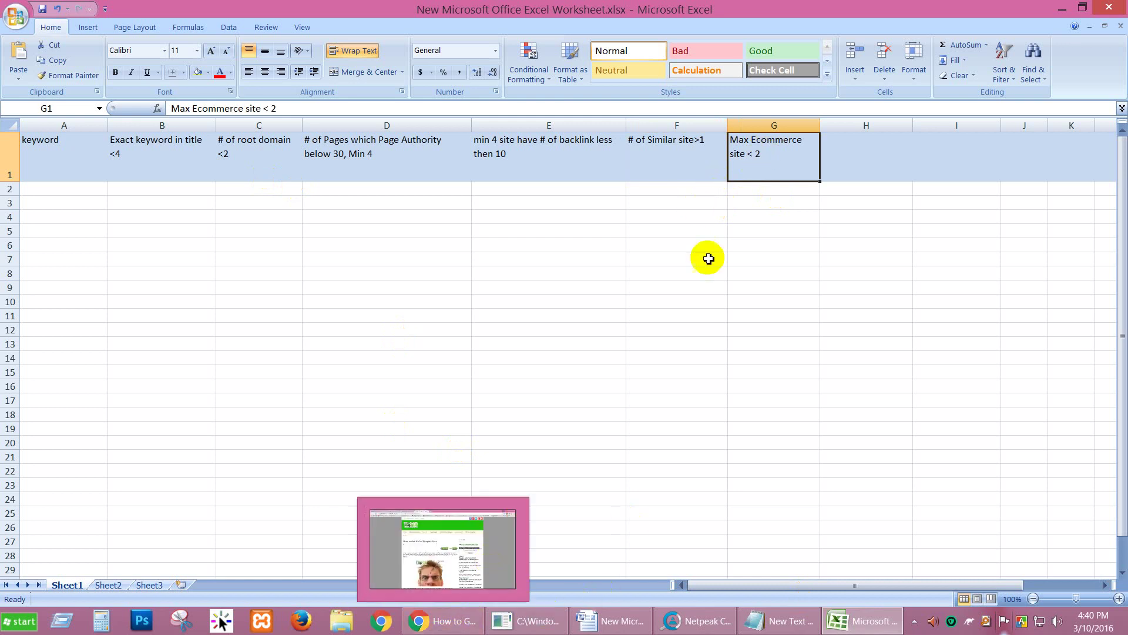
{"action": "left_click", "coordinate": [760, 189]}
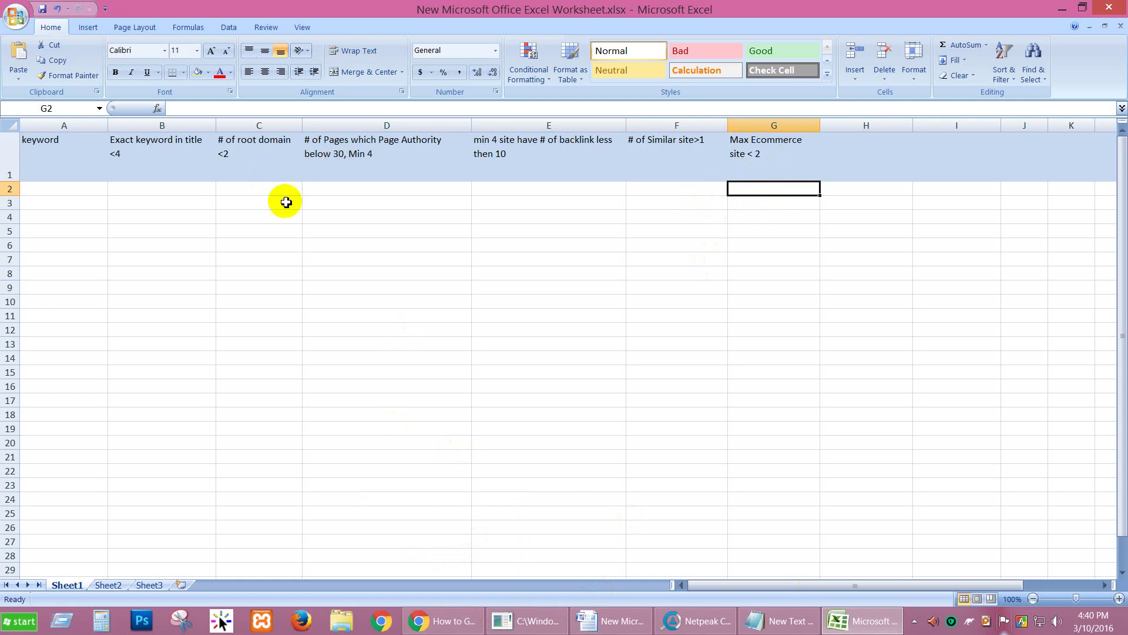
{"action": "left_click", "coordinate": [424, 618]}
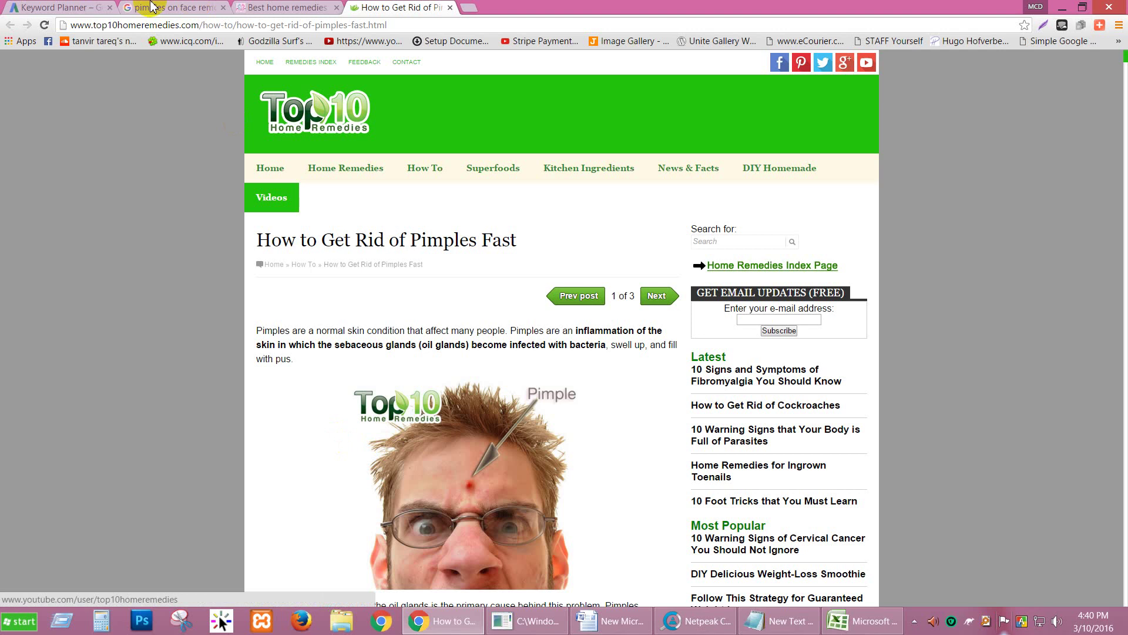
{"action": "key", "text": "ctrl+2"}
Step: Compare the beautyhealthtips remedies article against the Excel criteria, then open a new blank tab
{"action": "scroll", "coordinate": [204, 166], "scroll_direction": "up", "scroll_amount": 5}
{"action": "scroll", "coordinate": [204, 166], "scroll_direction": "up", "scroll_amount": 1}
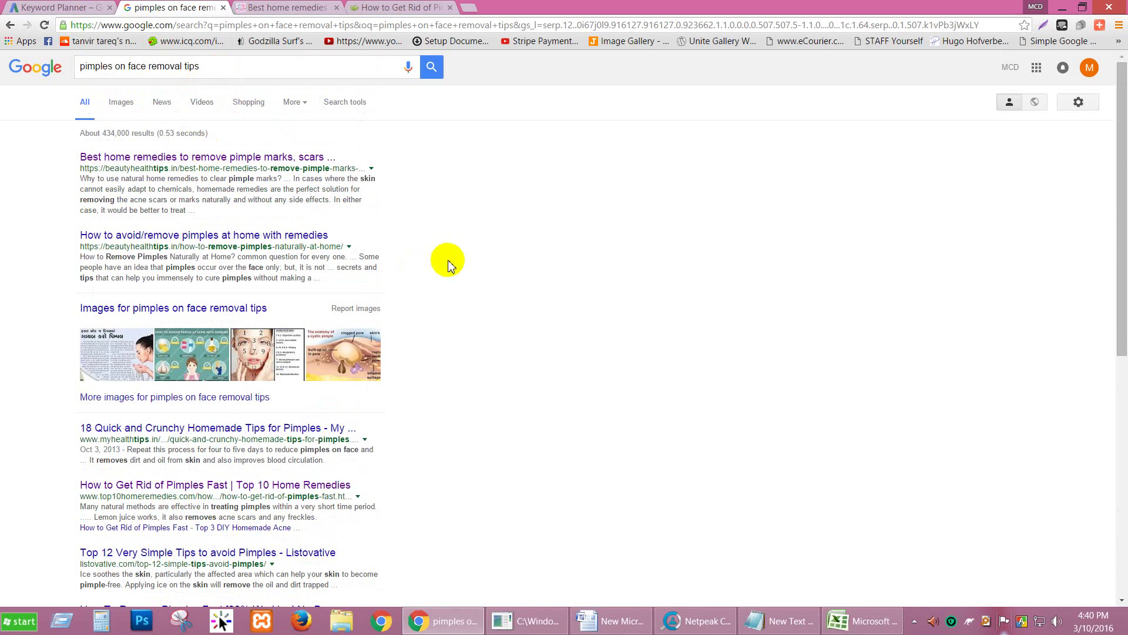
{"action": "left_click", "coordinate": [287, 7]}
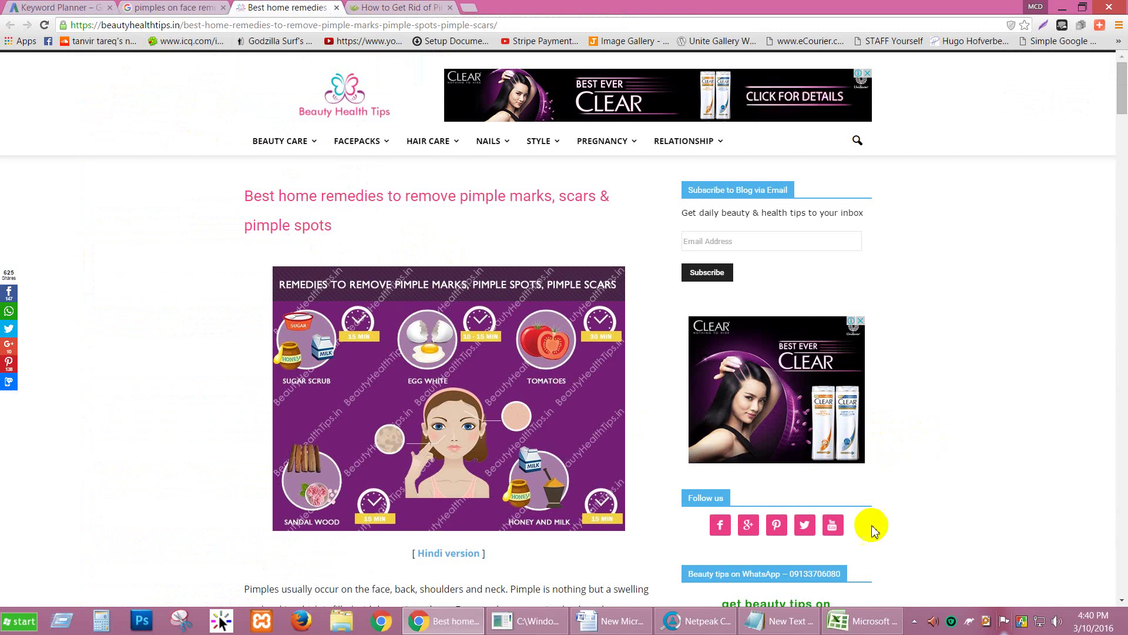
{"action": "mouse_move", "coordinate": [765, 627]}
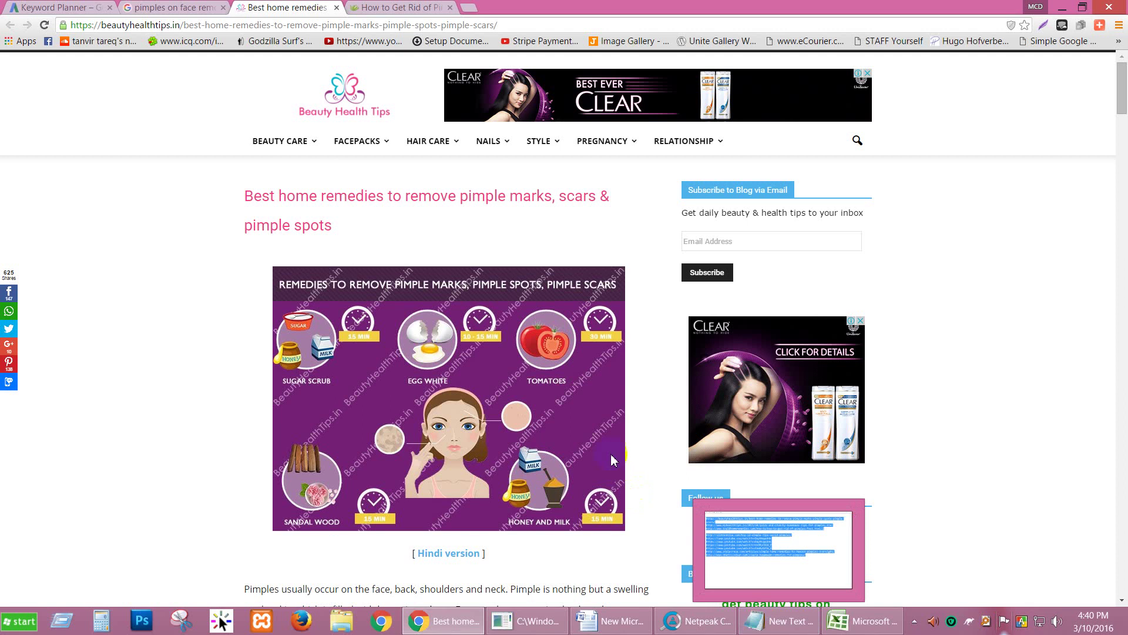
{"action": "left_click", "coordinate": [862, 621]}
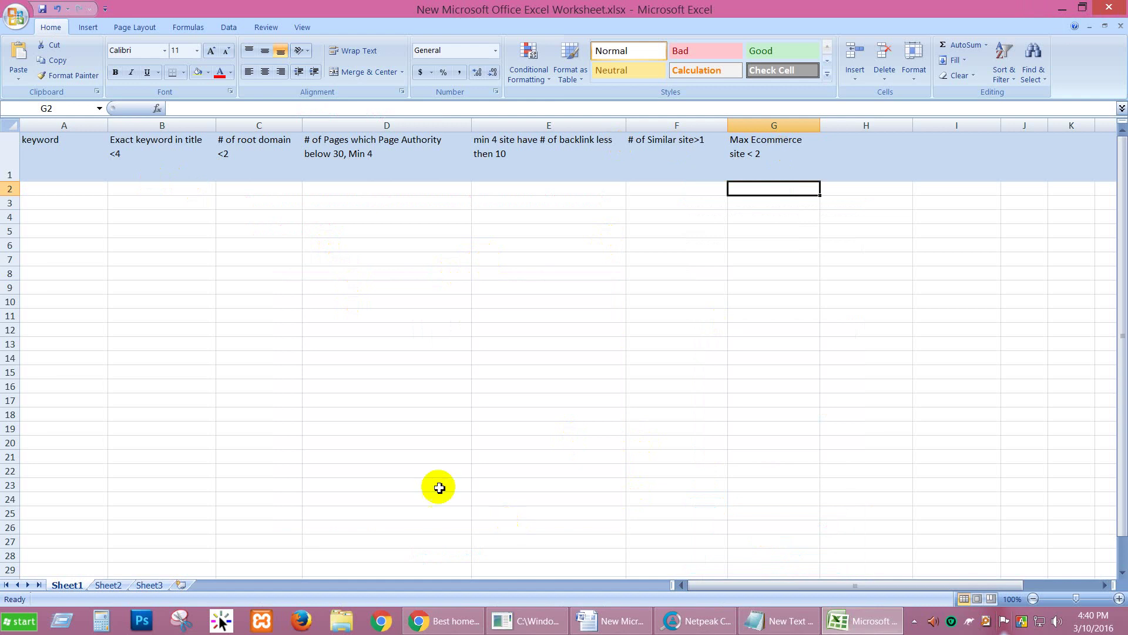
{"action": "left_click", "coordinate": [445, 620]}
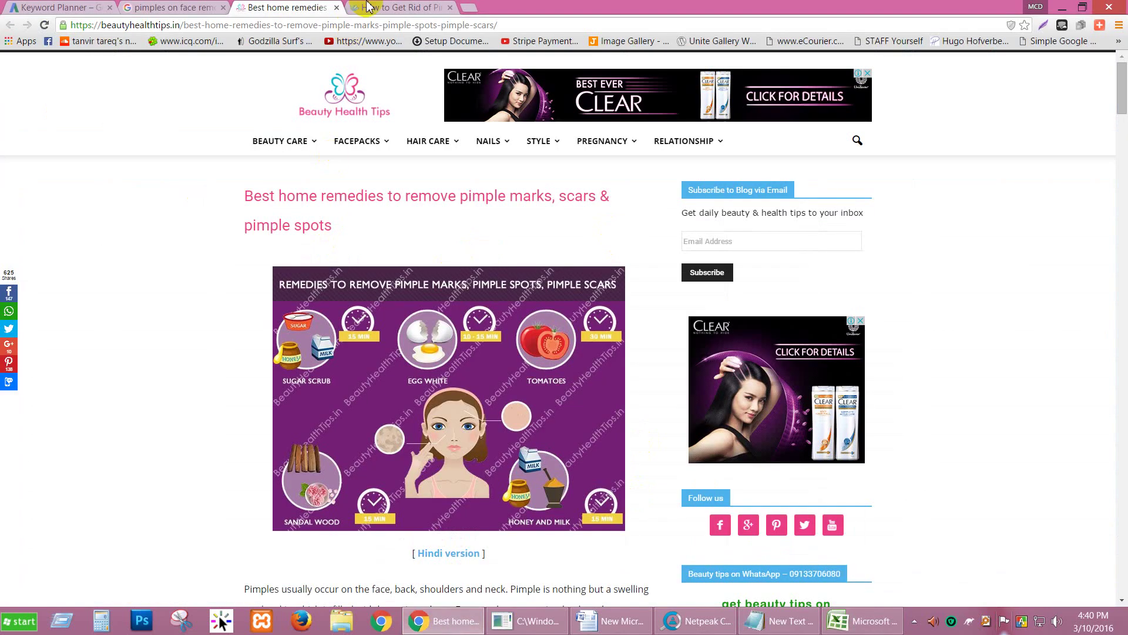
{"action": "left_click", "coordinate": [405, 8]}
{"action": "left_click", "coordinate": [481, 12]}
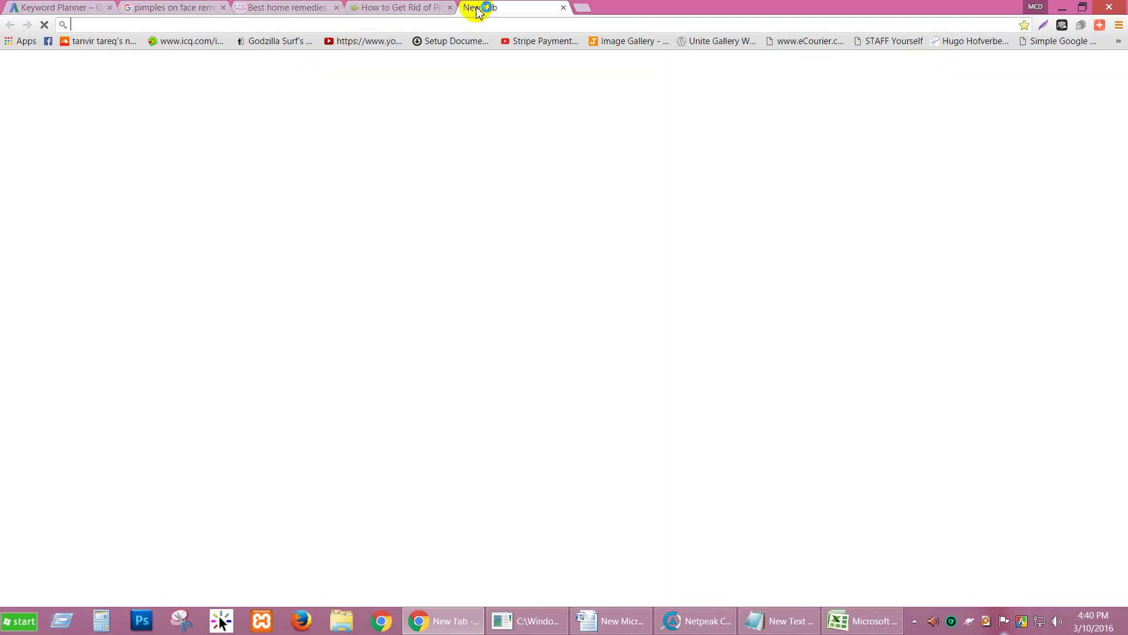
Step: Load keywordrevealer.com from the address-bar suggestion for 'keywordrevele'
{"action": "type", "text": "ke"}
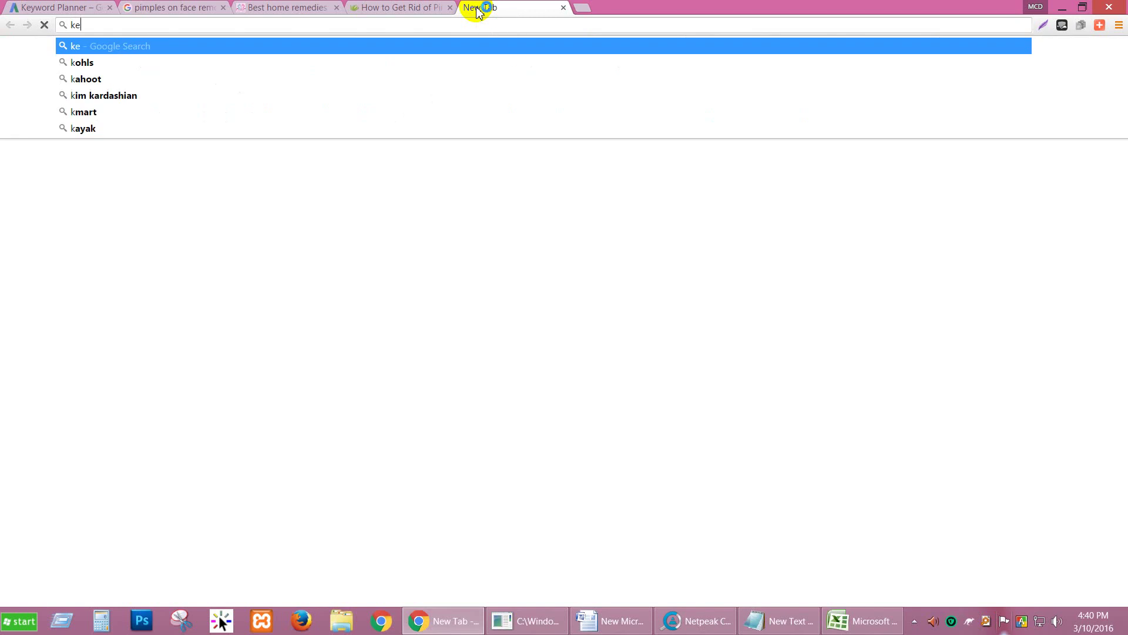
{"action": "type", "text": "ywordrevele"}
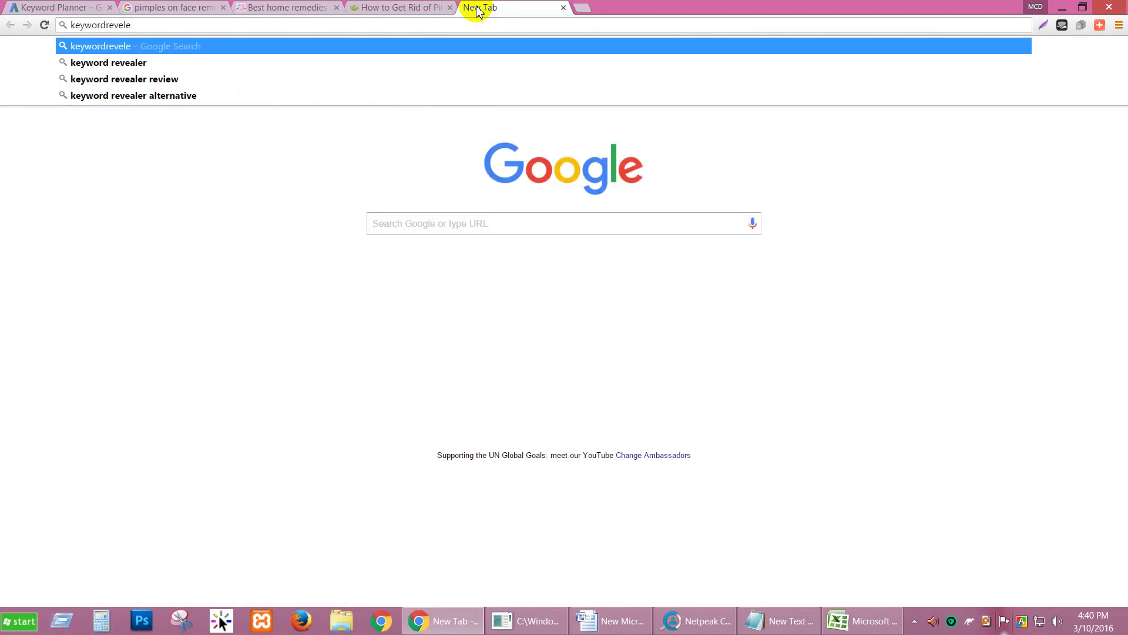
{"action": "key", "text": "Down"}
{"action": "key", "text": "Down"}
{"action": "key", "text": "Return"}
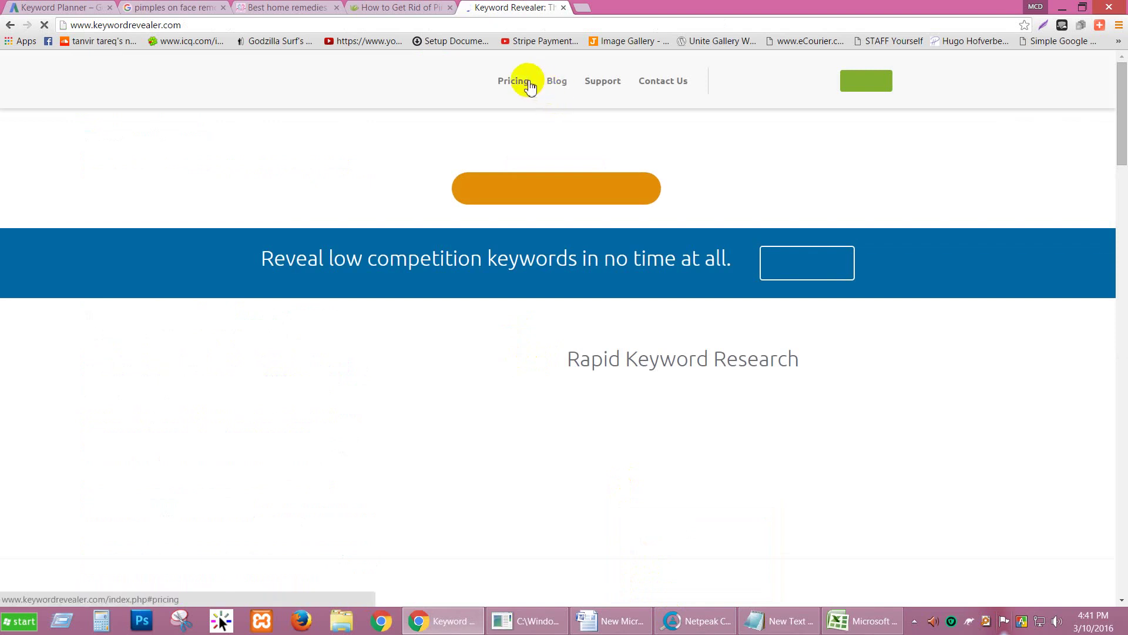
{"action": "left_click", "coordinate": [525, 184]}
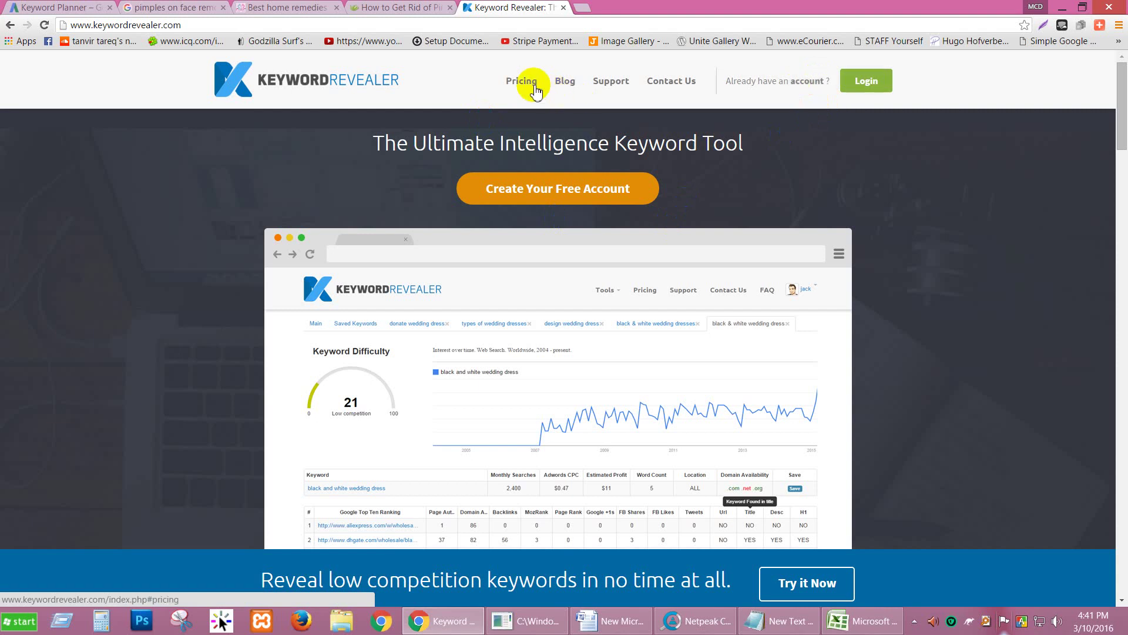
Step: Try signing in to Keyword Revealer with the account username and password, then open another tab
{"action": "left_click", "coordinate": [866, 83]}
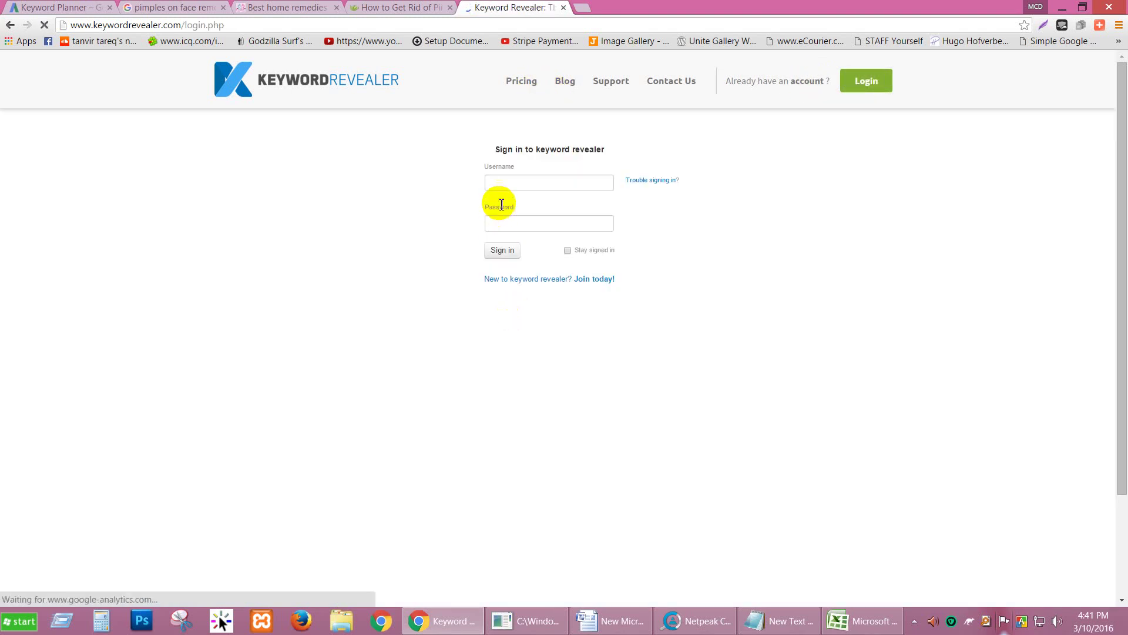
{"action": "left_click", "coordinate": [507, 185]}
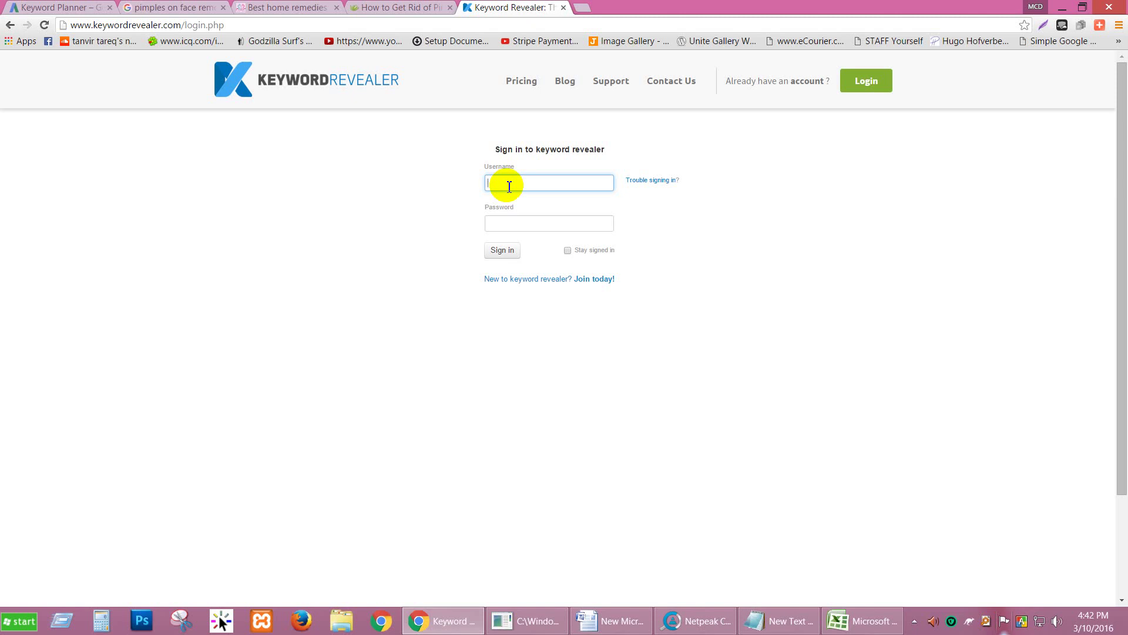
{"action": "type", "text": "solutiondnj"}
{"action": "left_click", "coordinate": [536, 229]}
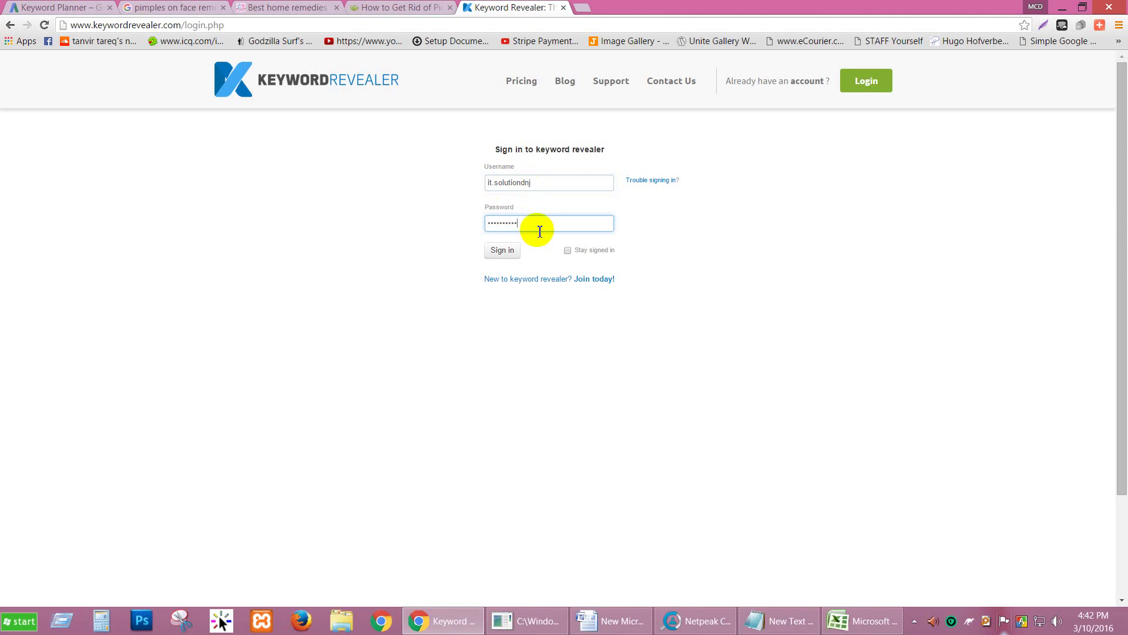
{"action": "left_click", "coordinate": [513, 255]}
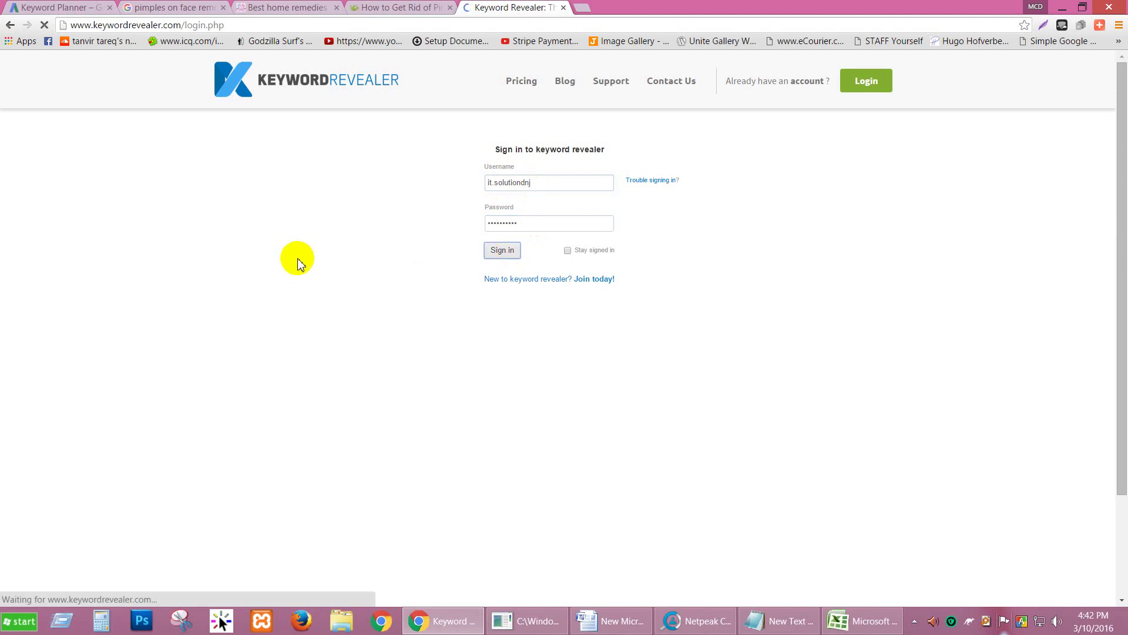
{"action": "left_click", "coordinate": [71, 7]}
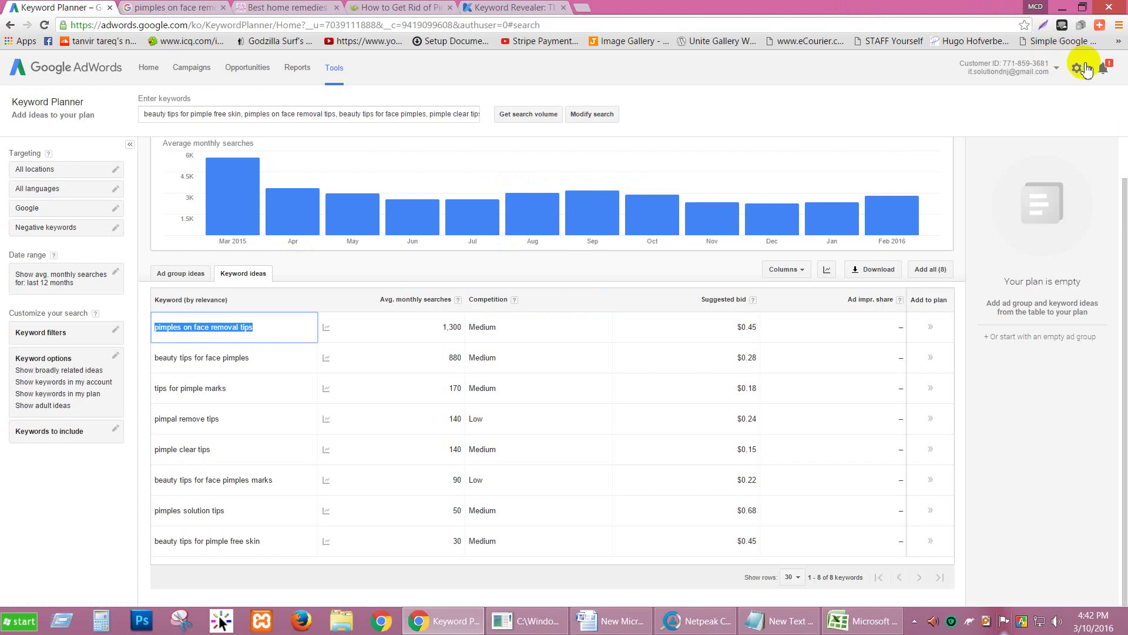
{"action": "left_click", "coordinate": [583, 8]}
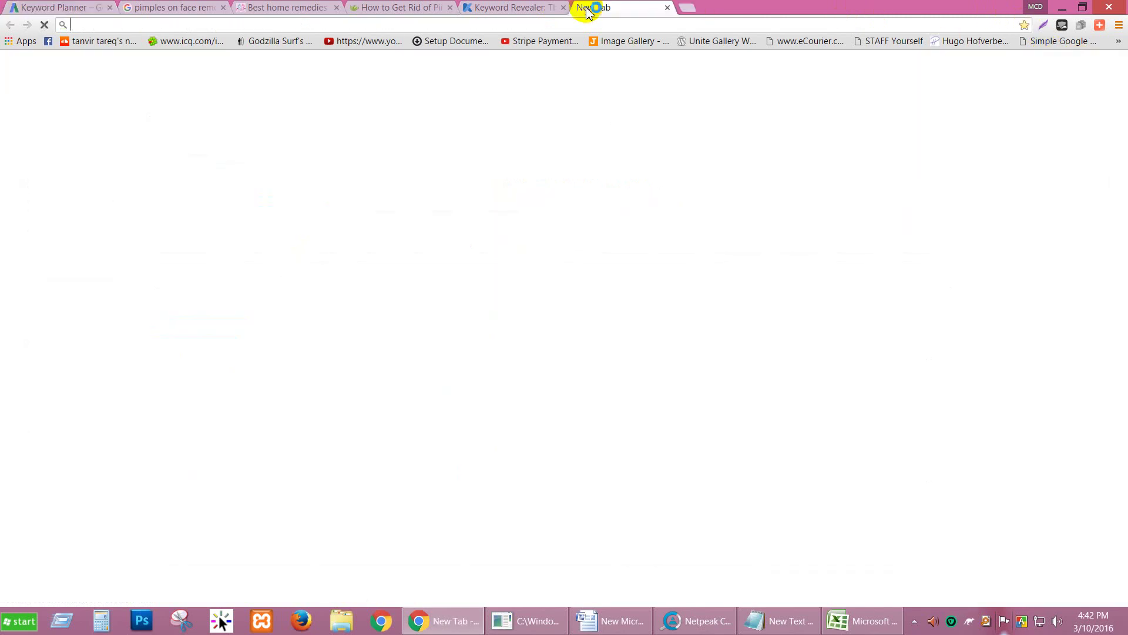
Step: Load gmail.com in the new tab
{"action": "type", "text": "gmail"}
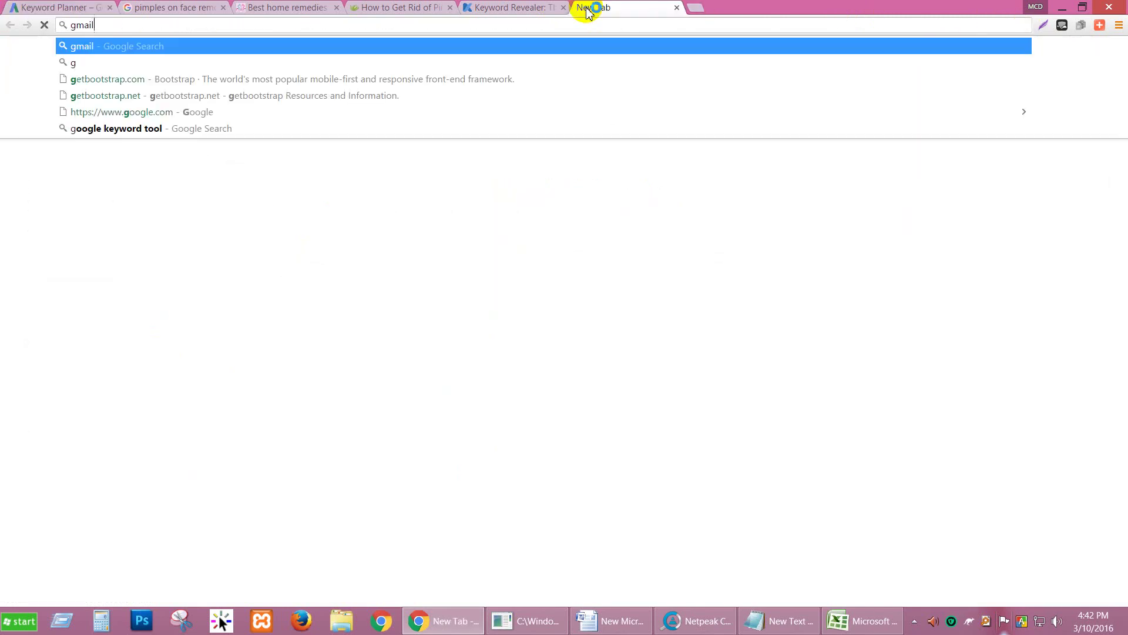
{"action": "type", "text": ".com"}
{"action": "key", "text": "Return"}
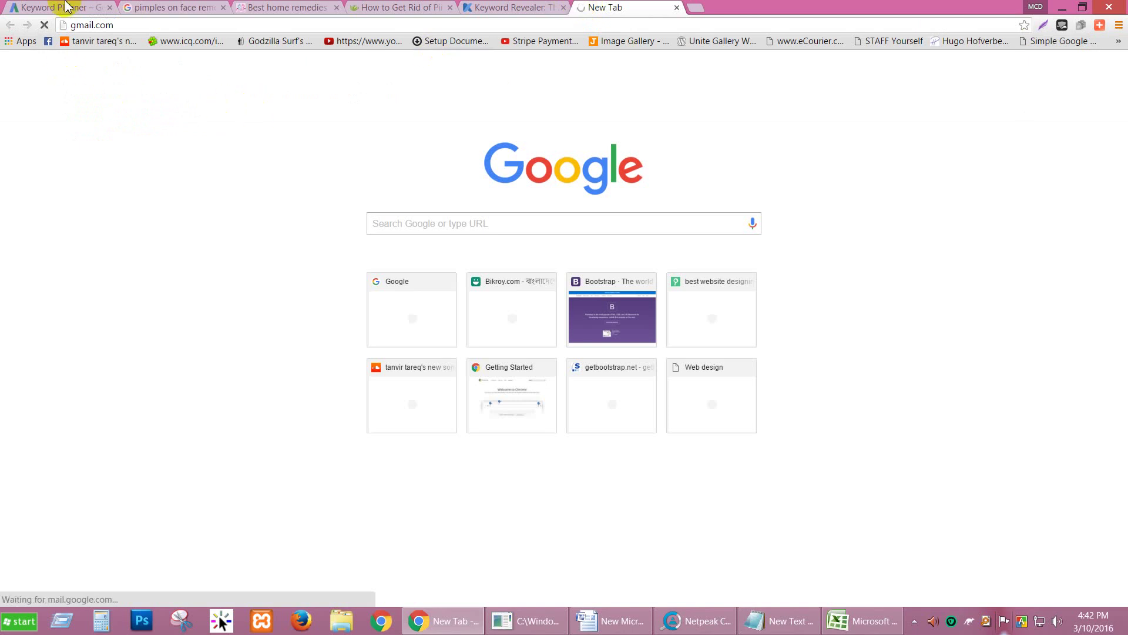
{"action": "left_click", "coordinate": [479, 7]}
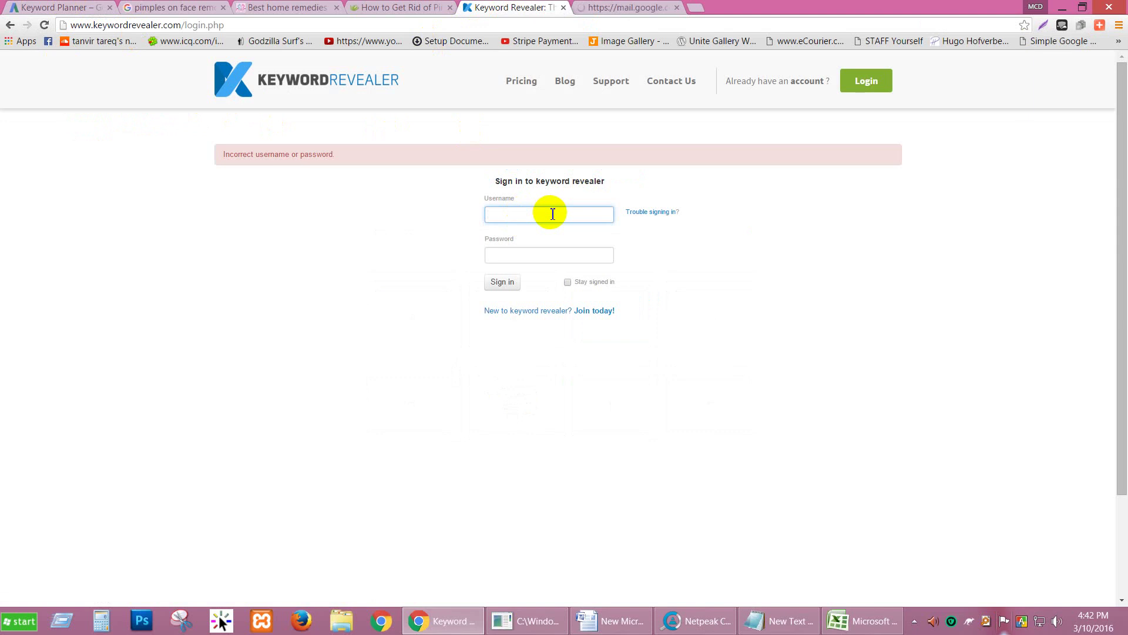
{"action": "left_click", "coordinate": [629, 8]}
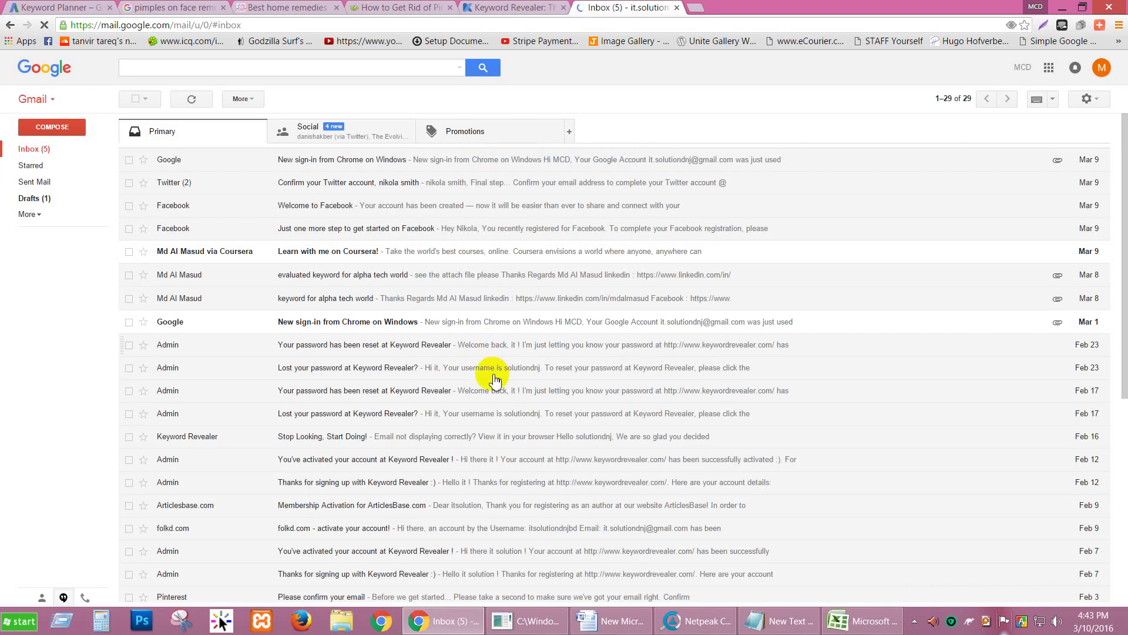
{"action": "left_click", "coordinate": [370, 324]}
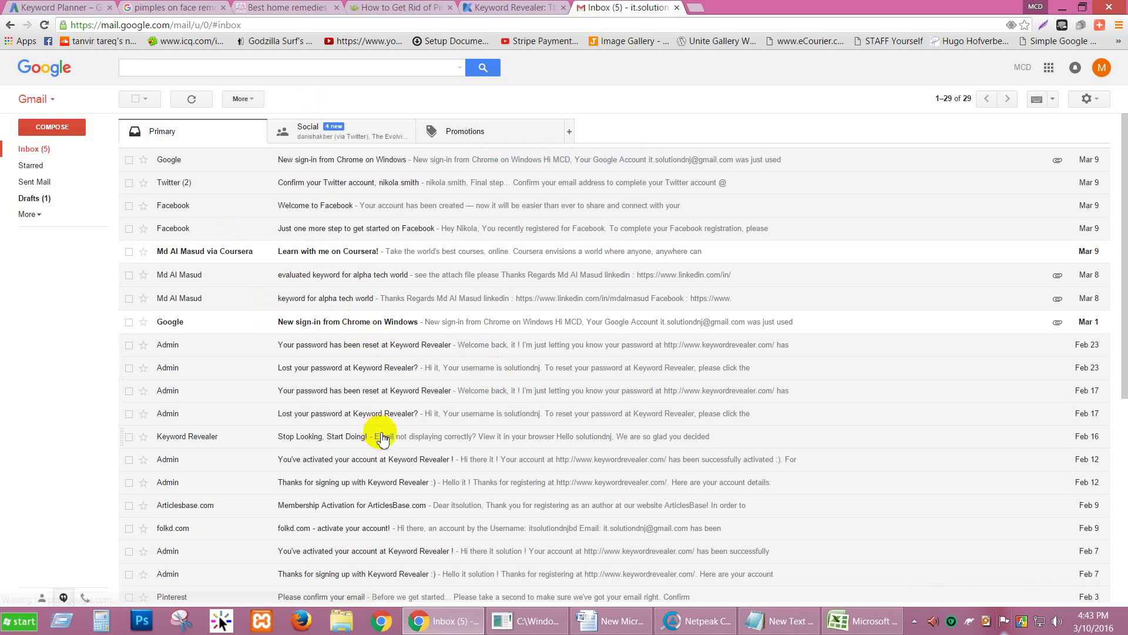
{"action": "scroll", "coordinate": [379, 436], "scroll_direction": "down", "scroll_amount": 4}
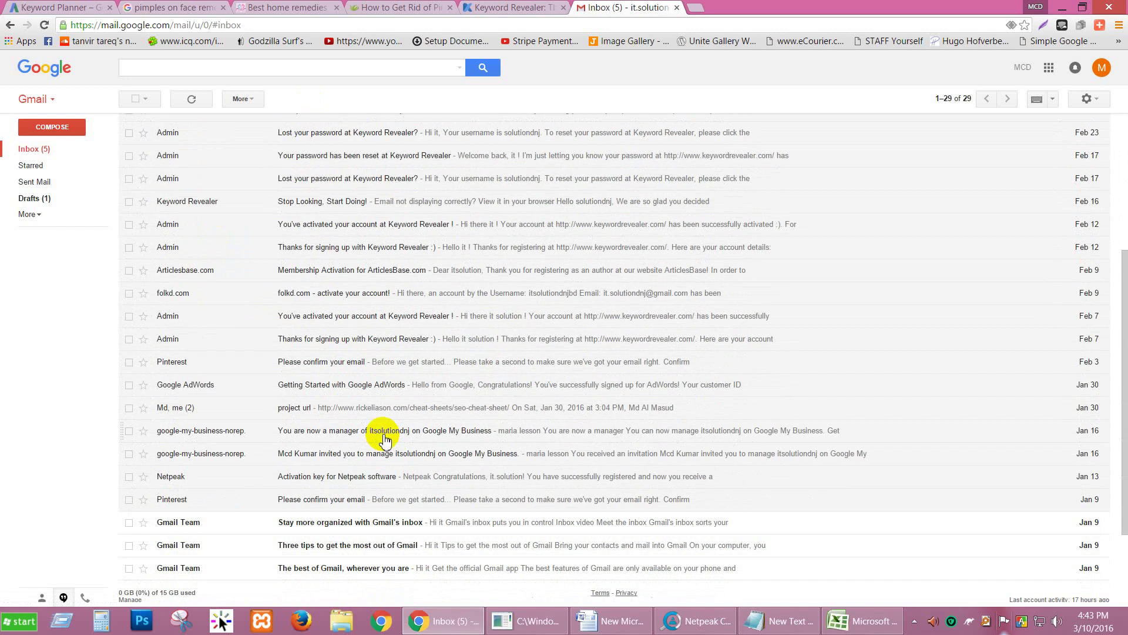
{"action": "scroll", "coordinate": [373, 368], "scroll_direction": "up", "scroll_amount": 2}
Step: Search the mailbox for 'keyword revealer' and open the reset-confirmation and lost-password emails
{"action": "left_click", "coordinate": [322, 70]}
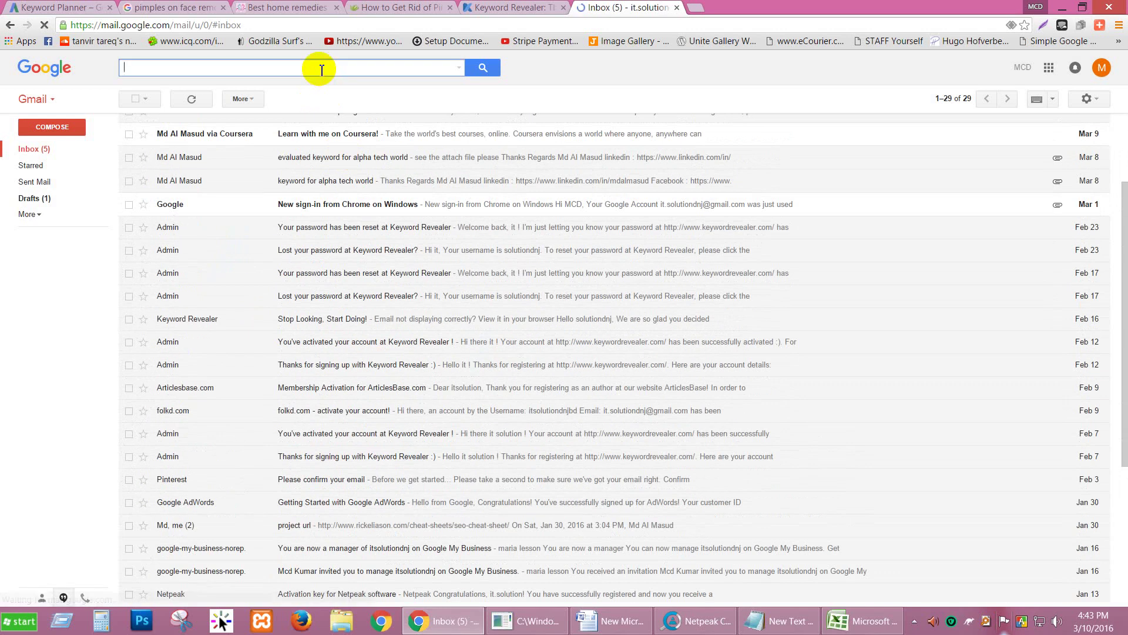
{"action": "type", "text": "keyword revel"}
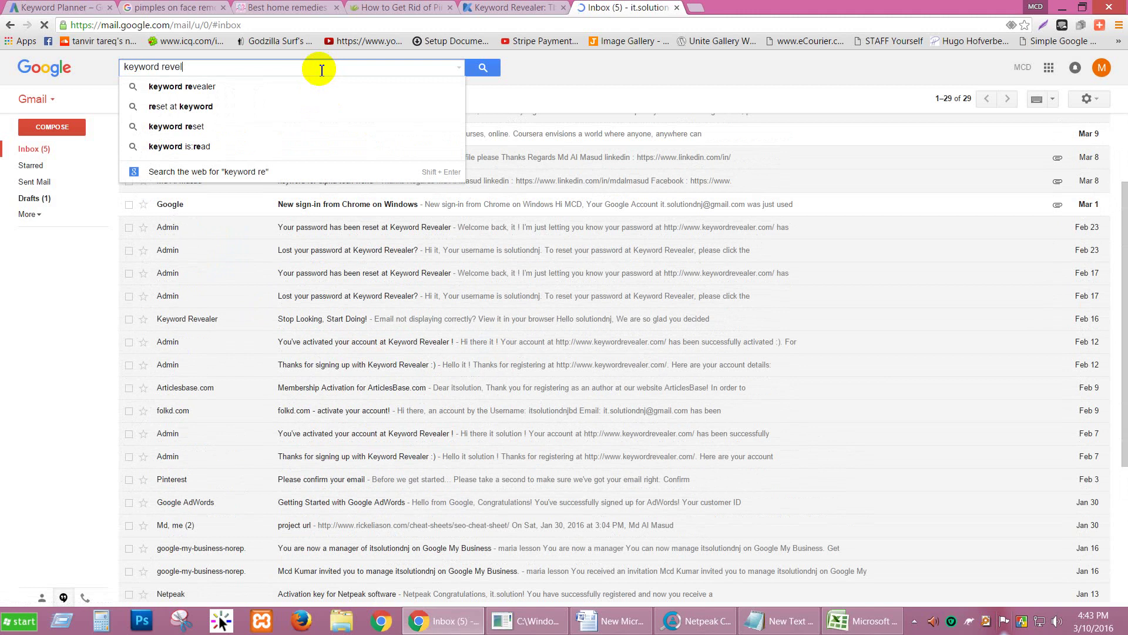
{"action": "type", "text": "er"}
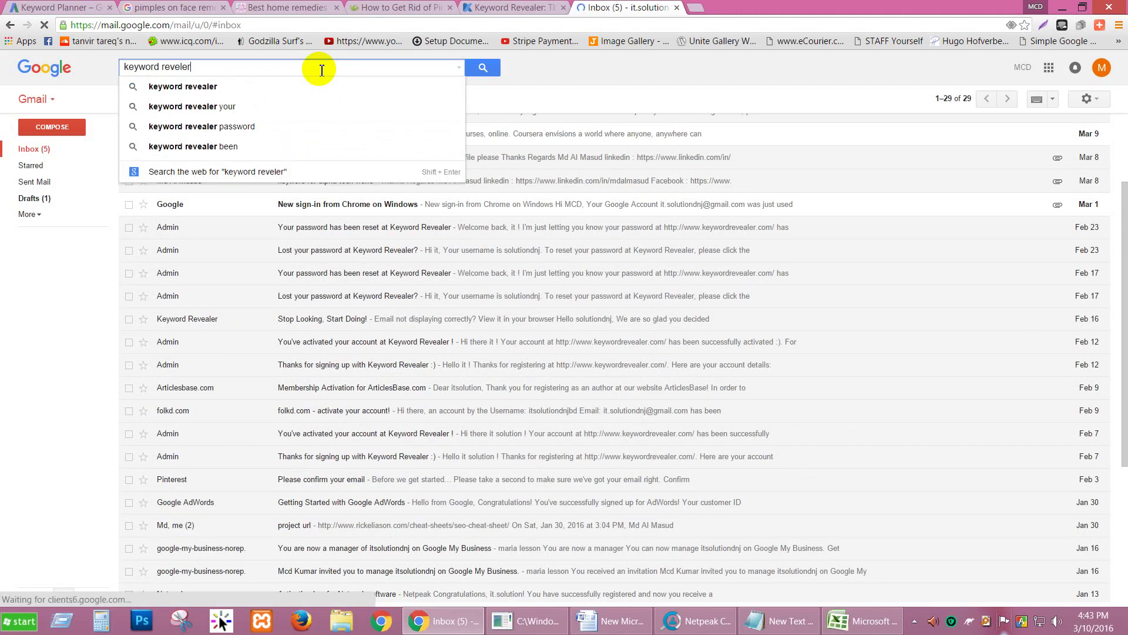
{"action": "key", "text": "Return"}
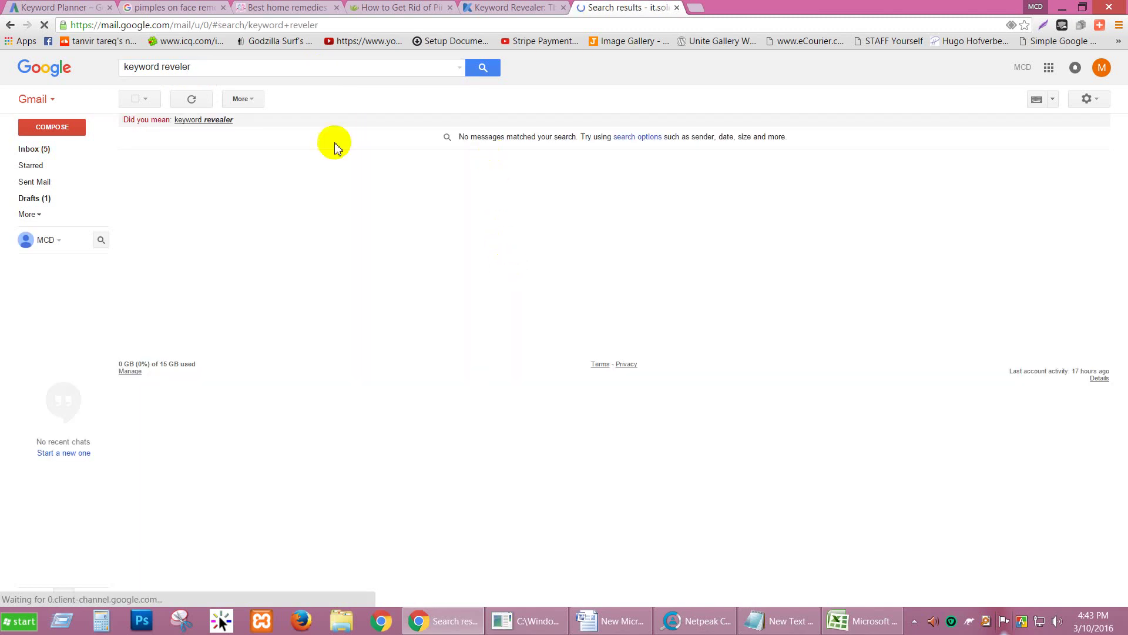
{"action": "left_click", "coordinate": [200, 121]}
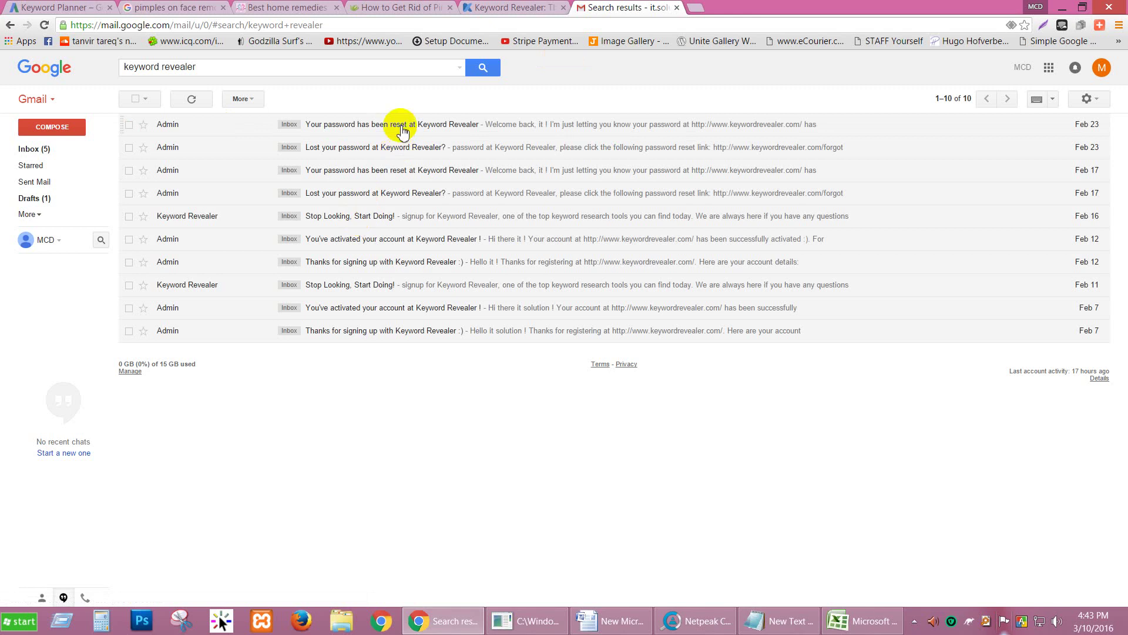
{"action": "left_click", "coordinate": [402, 130]}
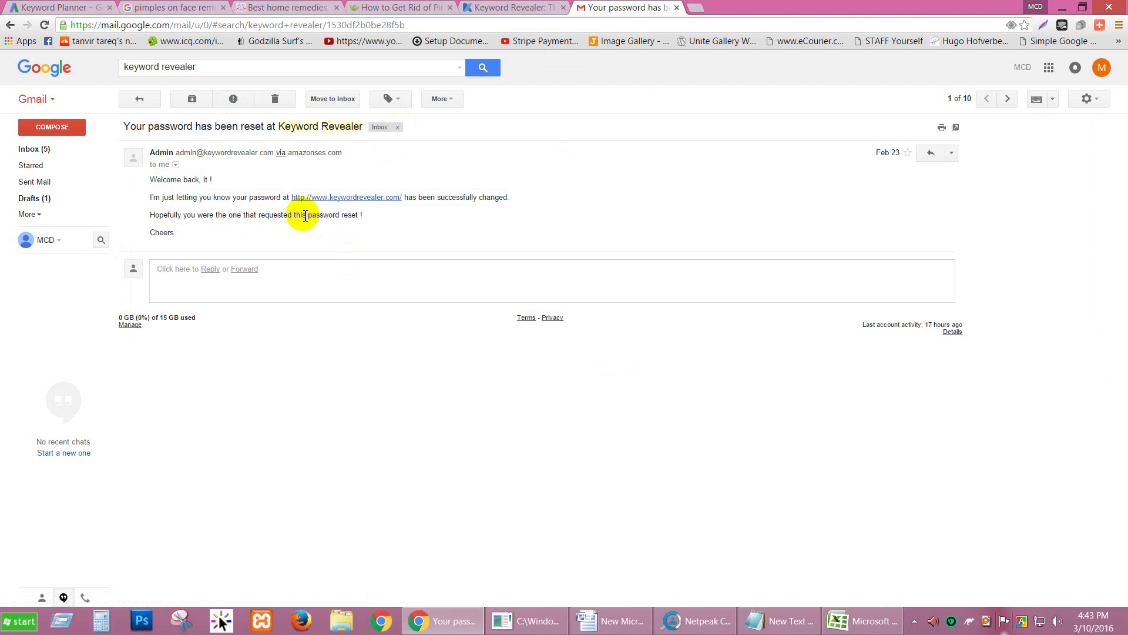
{"action": "left_click", "coordinate": [133, 99]}
{"action": "left_click", "coordinate": [325, 147]}
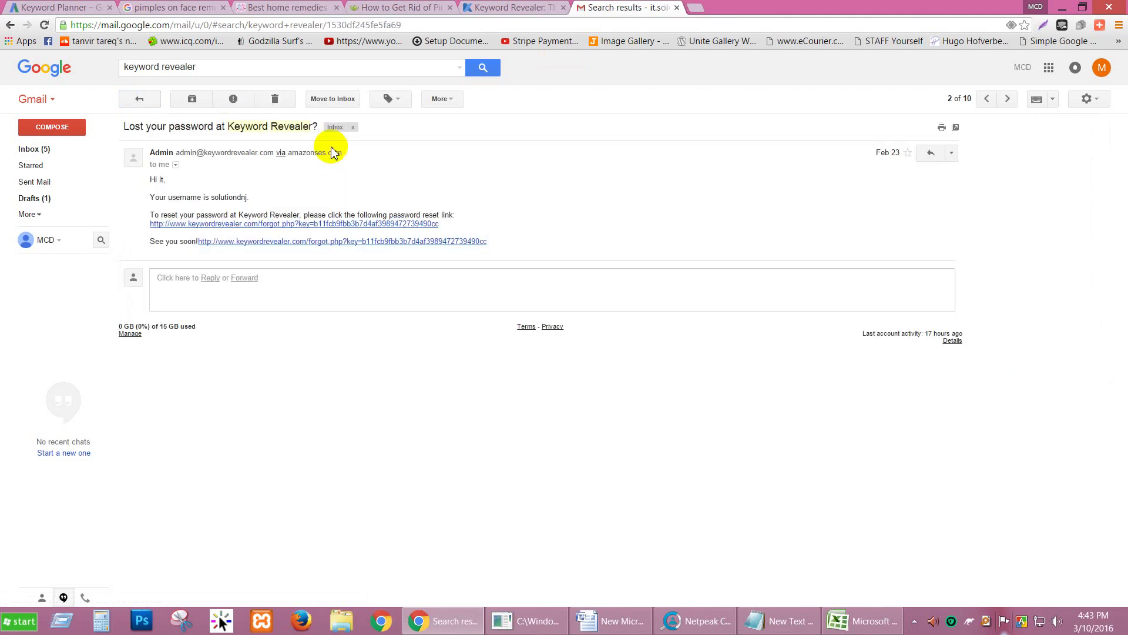
{"action": "left_click", "coordinate": [139, 99]}
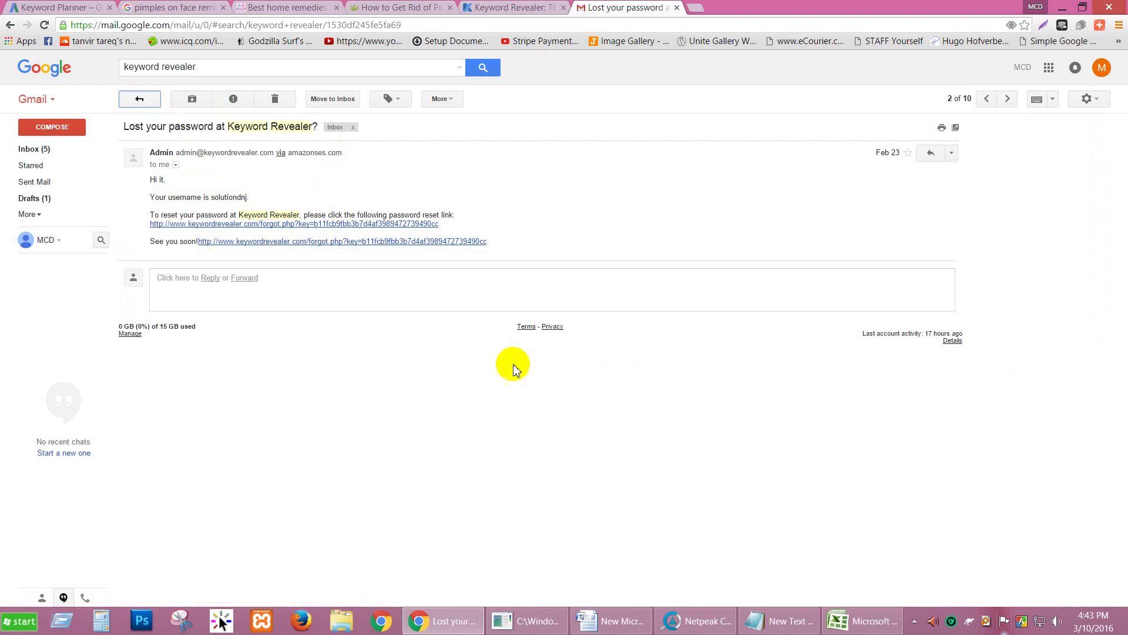
Step: Check the 'Stop Looking, Start Doing!' email and the Feb 12 and Feb 7 activation emails
{"action": "left_click", "coordinate": [376, 218]}
{"action": "scroll", "coordinate": [403, 262], "scroll_direction": "down", "scroll_amount": 4}
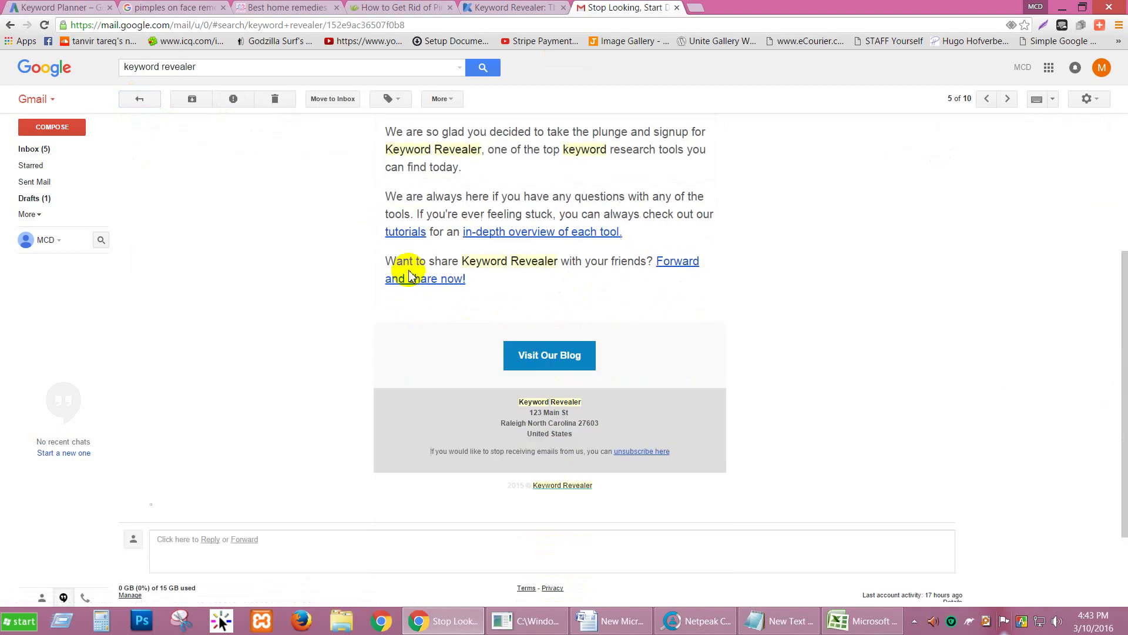
{"action": "scroll", "coordinate": [315, 229], "scroll_direction": "up", "scroll_amount": 5}
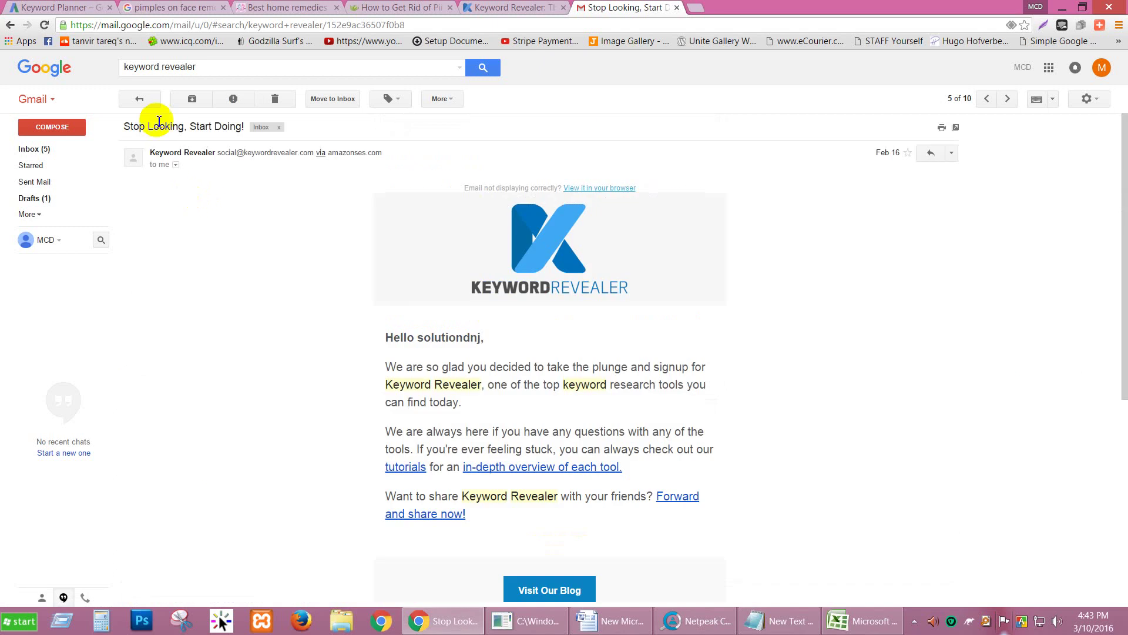
{"action": "left_click", "coordinate": [140, 99]}
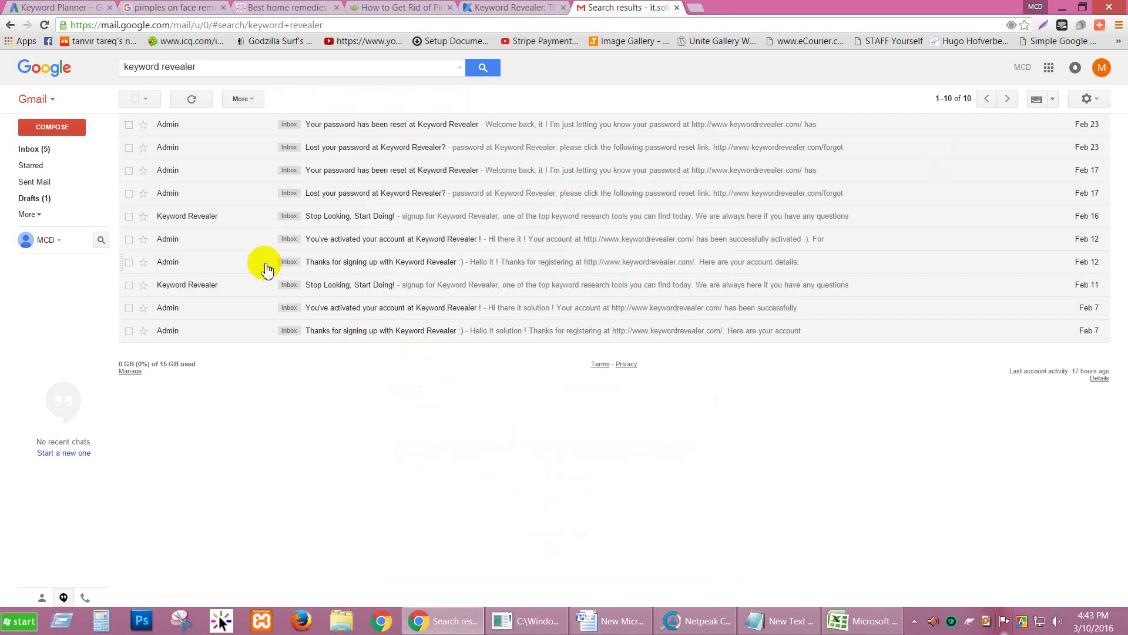
{"action": "left_click", "coordinate": [365, 246]}
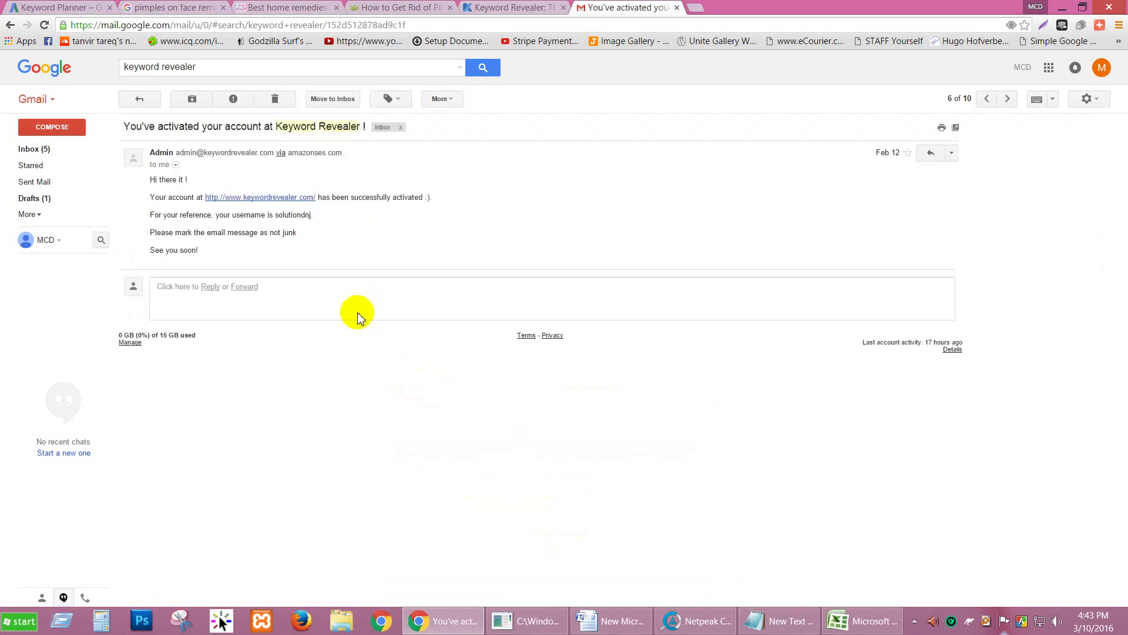
{"action": "left_click", "coordinate": [144, 98]}
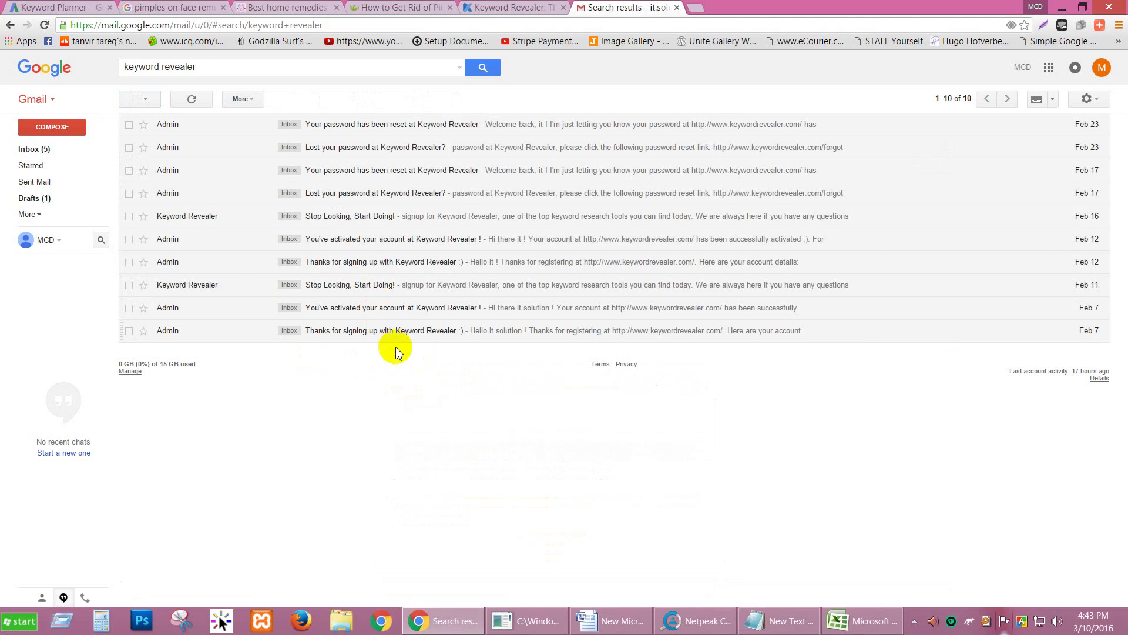
{"action": "left_click", "coordinate": [392, 310]}
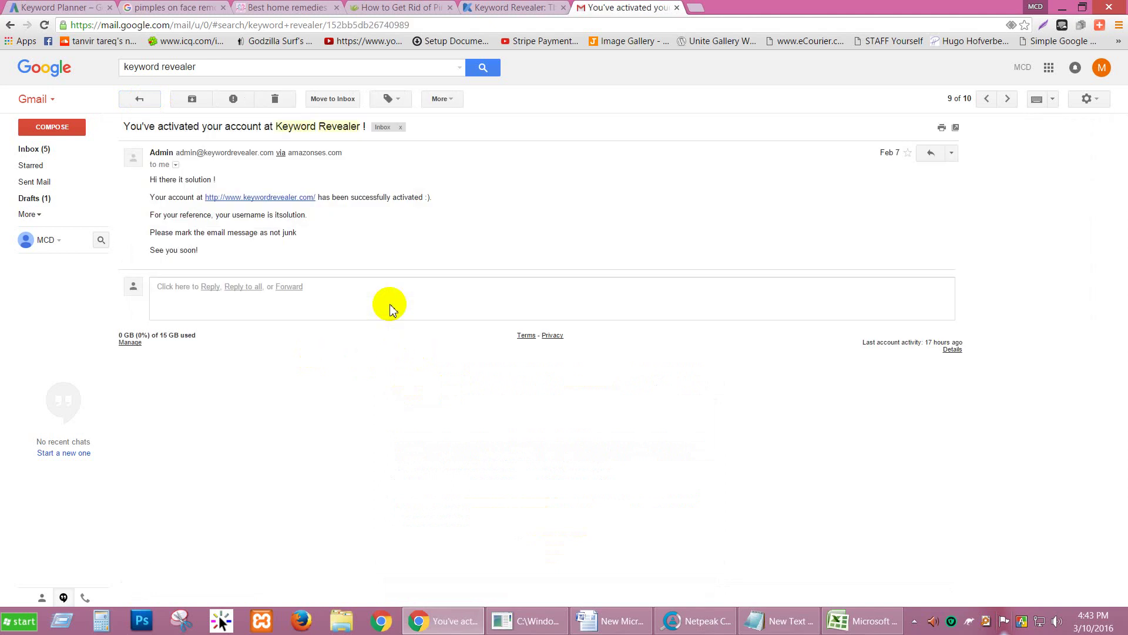
{"action": "left_click", "coordinate": [139, 99]}
Step: Open the Feb 17 reset confirmation, then the Feb 23 lost-password email's reset link
{"action": "left_click", "coordinate": [370, 175]}
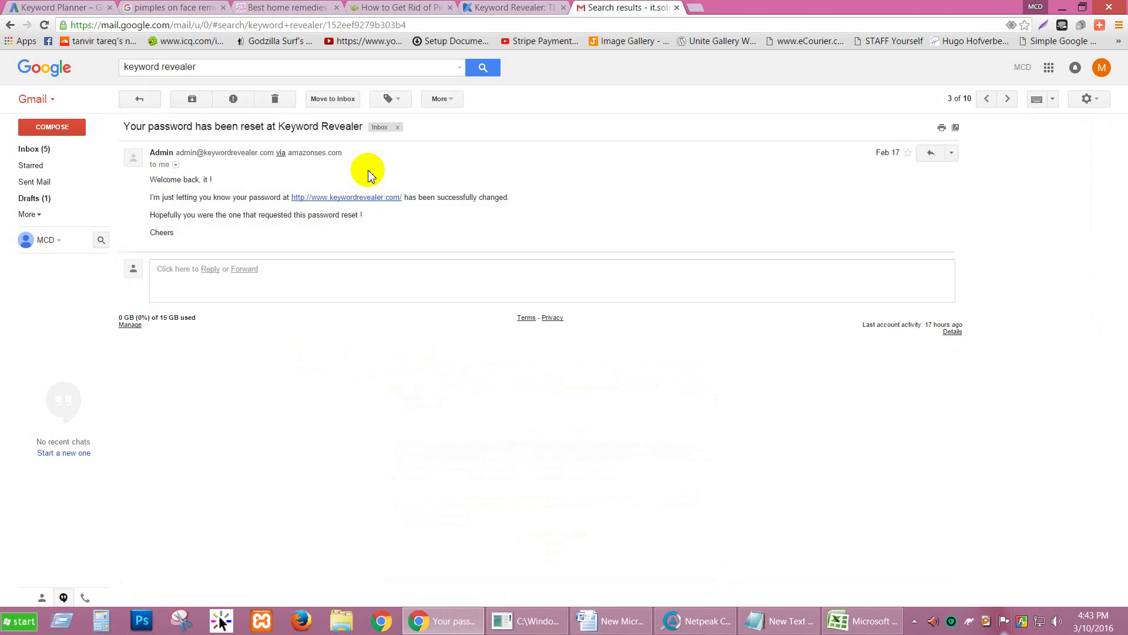
{"action": "left_click", "coordinate": [139, 99]}
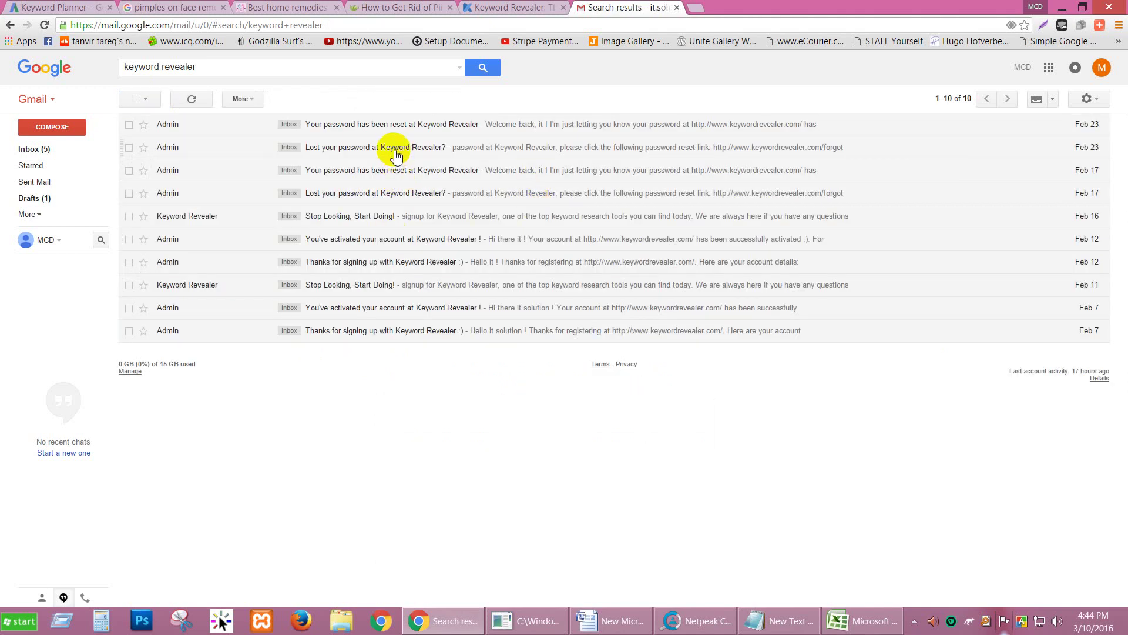
{"action": "left_click", "coordinate": [396, 154]}
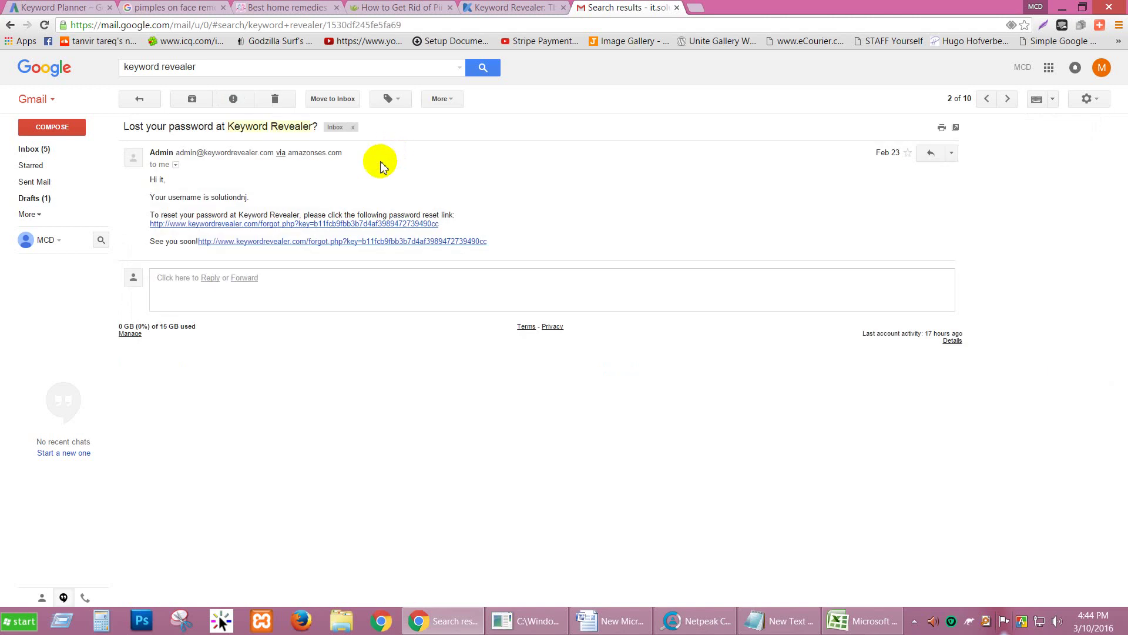
{"action": "left_click", "coordinate": [351, 228]}
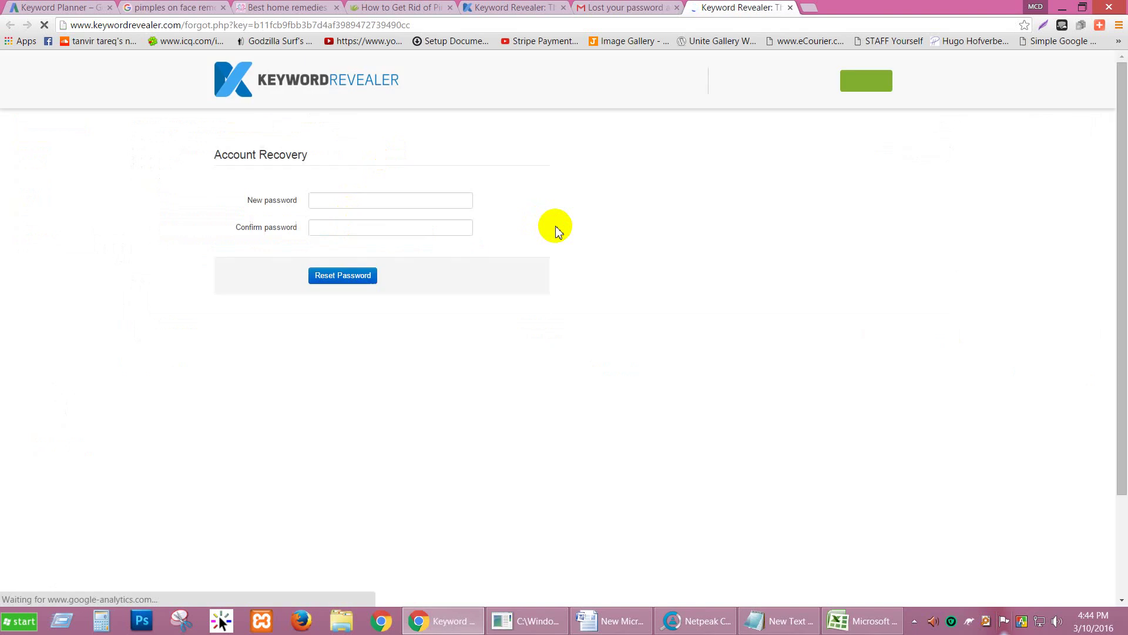
Step: Enter and confirm a new password from the reset link; after 'Verification failed', go to sign-in
{"action": "left_click", "coordinate": [399, 199]}
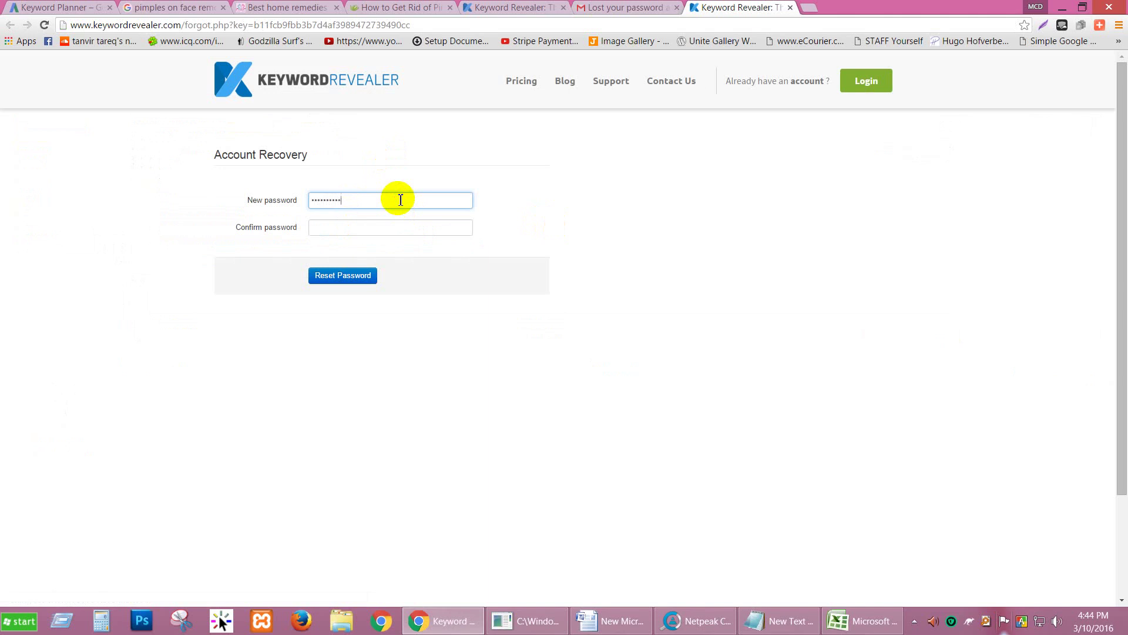
{"action": "key", "text": "Tab"}
{"action": "type", "text": "•••••"}
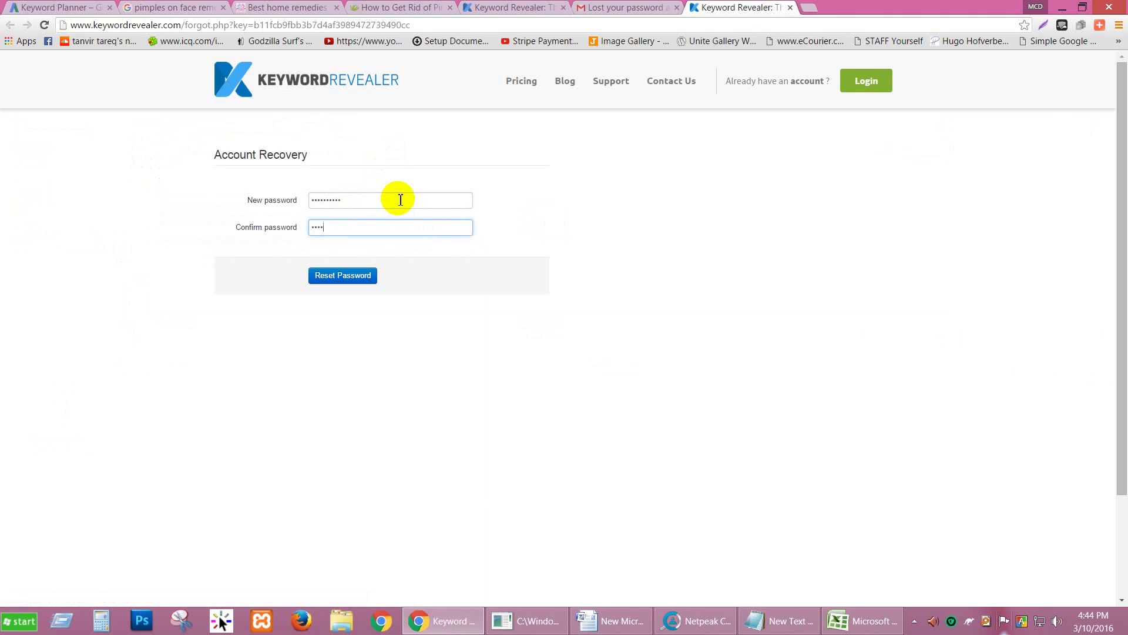
{"action": "type", "text": "•••••"}
{"action": "left_click", "coordinate": [356, 278]}
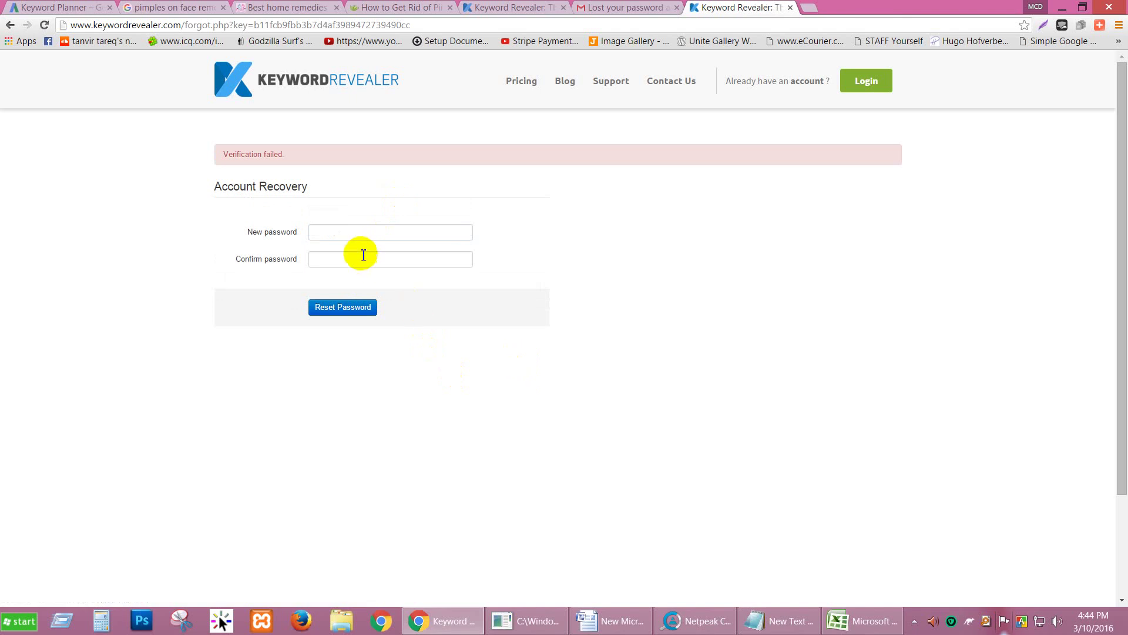
{"action": "left_click", "coordinate": [867, 86]}
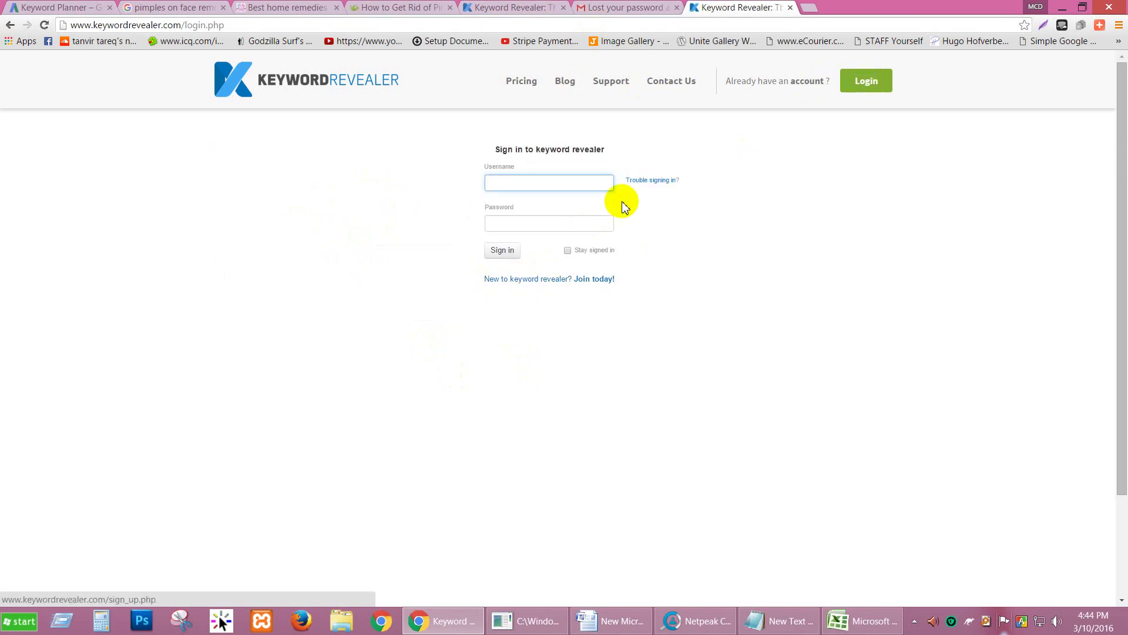
Step: Submit the account e-mail in 'Trouble signing in?', then return to Gmail's 'keyword revealer' search results
{"action": "left_click", "coordinate": [650, 180]}
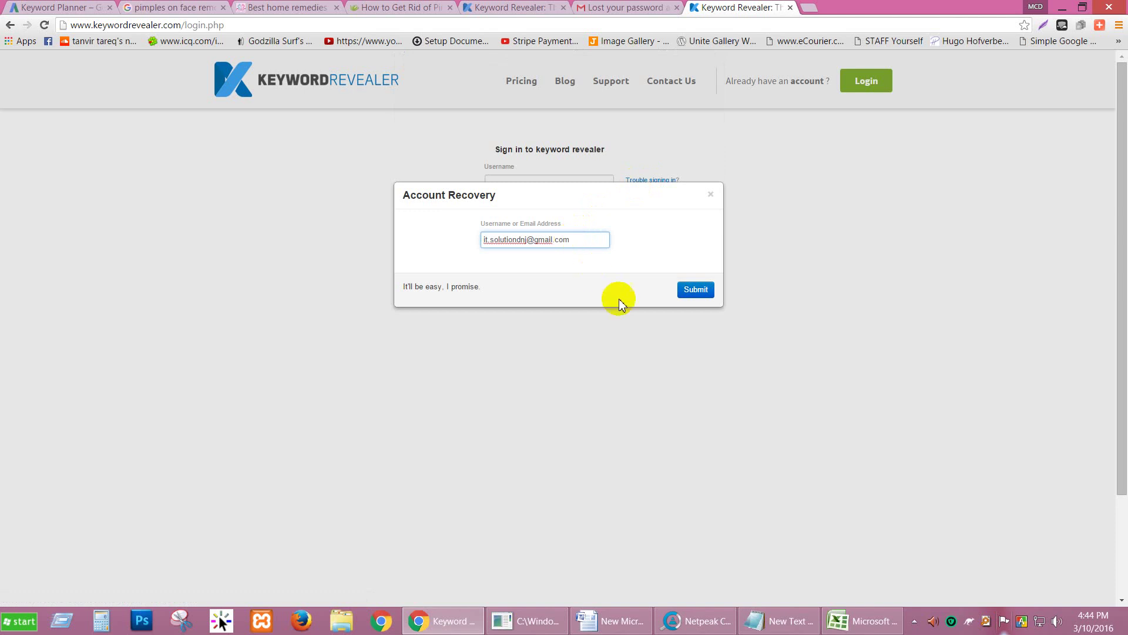
{"action": "left_click", "coordinate": [699, 294]}
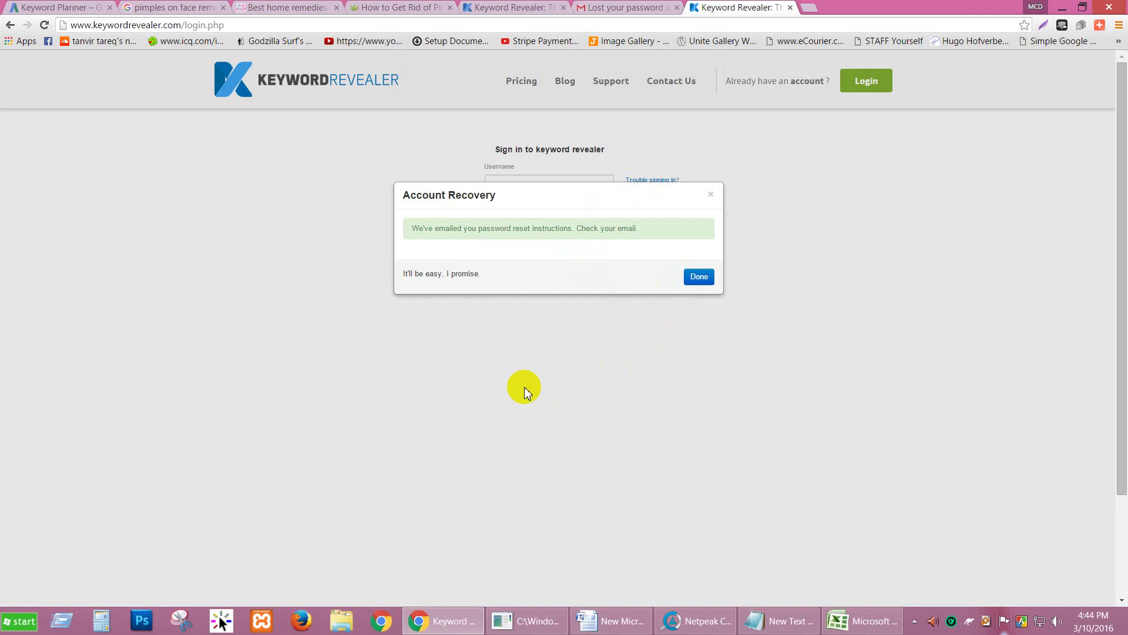
{"action": "left_click", "coordinate": [632, 7]}
{"action": "left_click", "coordinate": [146, 98]}
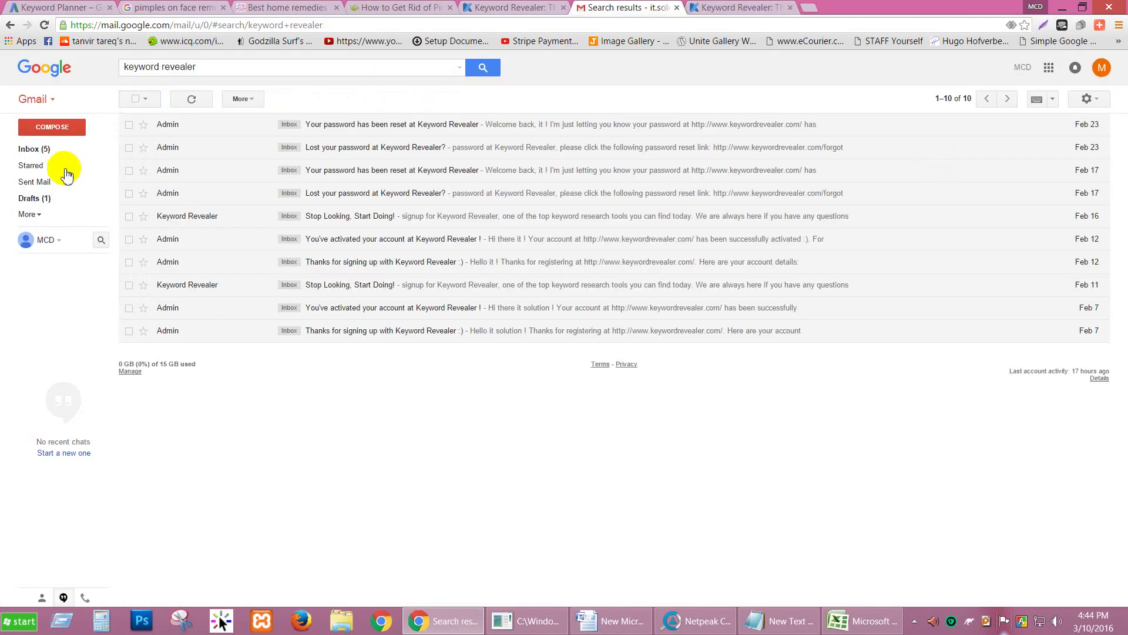
Step: Refresh the Gmail inbox and open the newly arrived 'Lost your password' email
{"action": "left_click", "coordinate": [40, 149]}
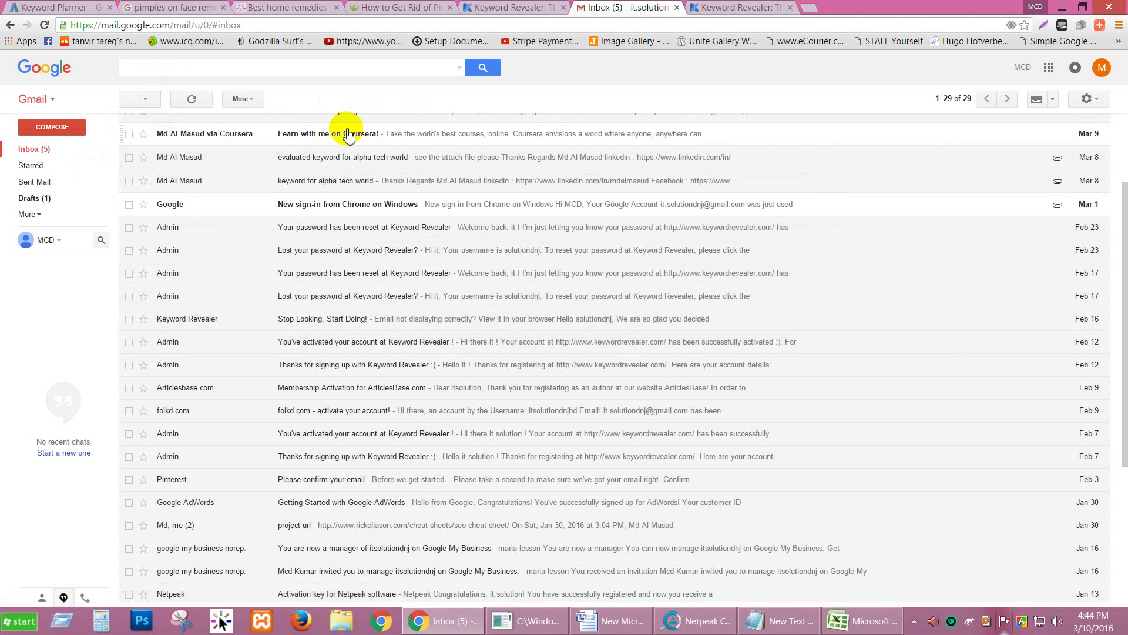
{"action": "left_click", "coordinate": [191, 99]}
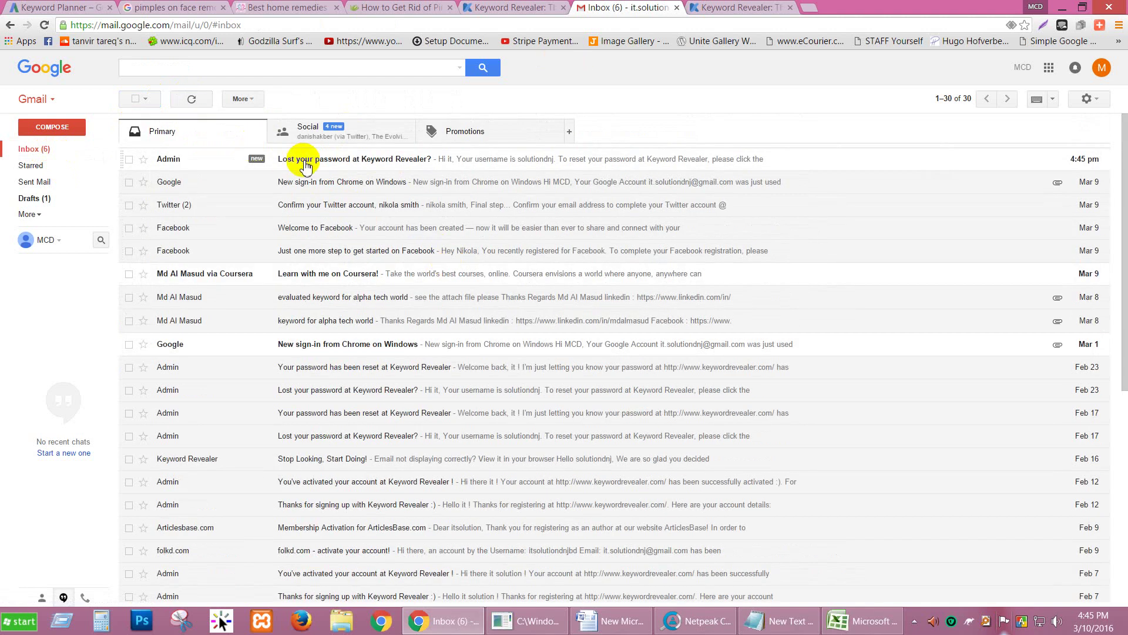
{"action": "left_click", "coordinate": [304, 167]}
Step: Follow the email's reset link, enter and confirm the new password, and submit the reset
{"action": "left_click", "coordinate": [351, 223]}
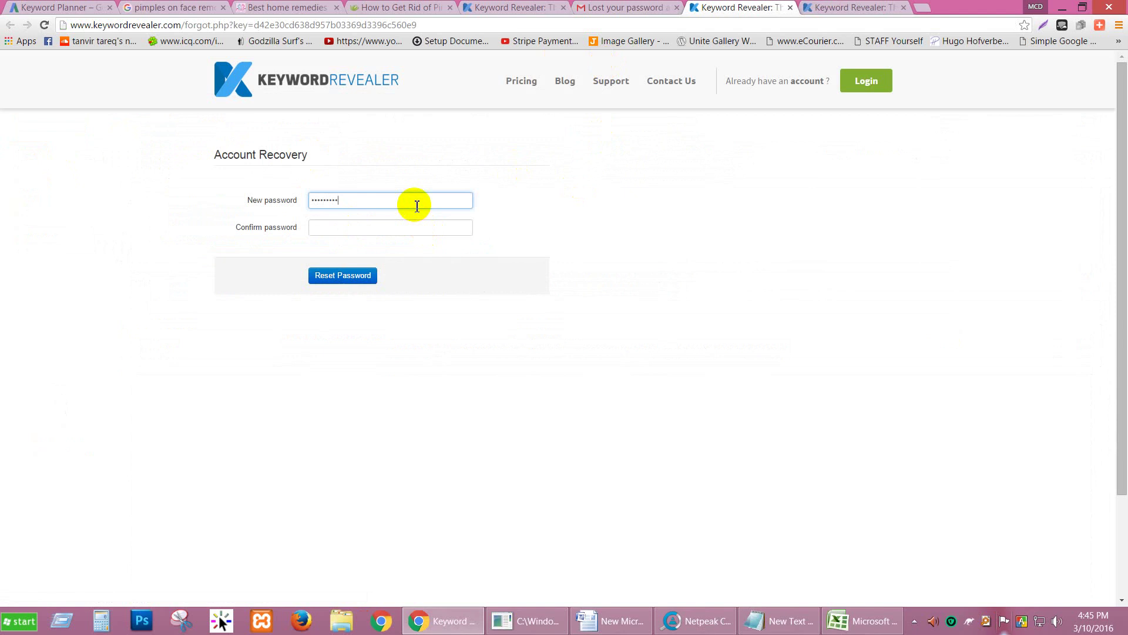
{"action": "key", "text": "Tab"}
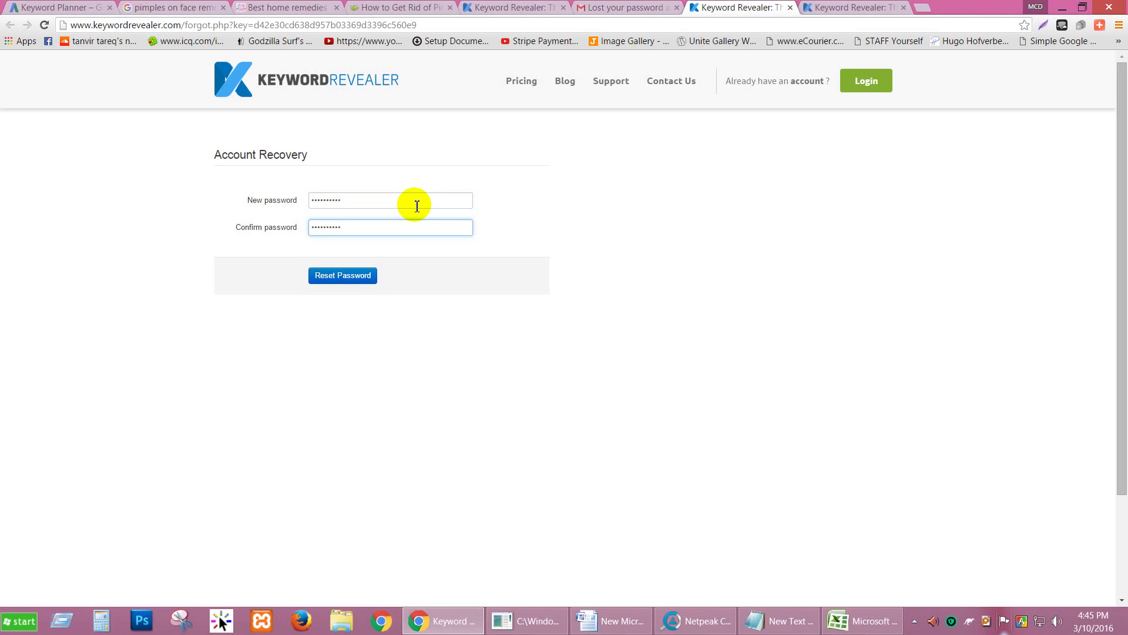
{"action": "left_click", "coordinate": [339, 277]}
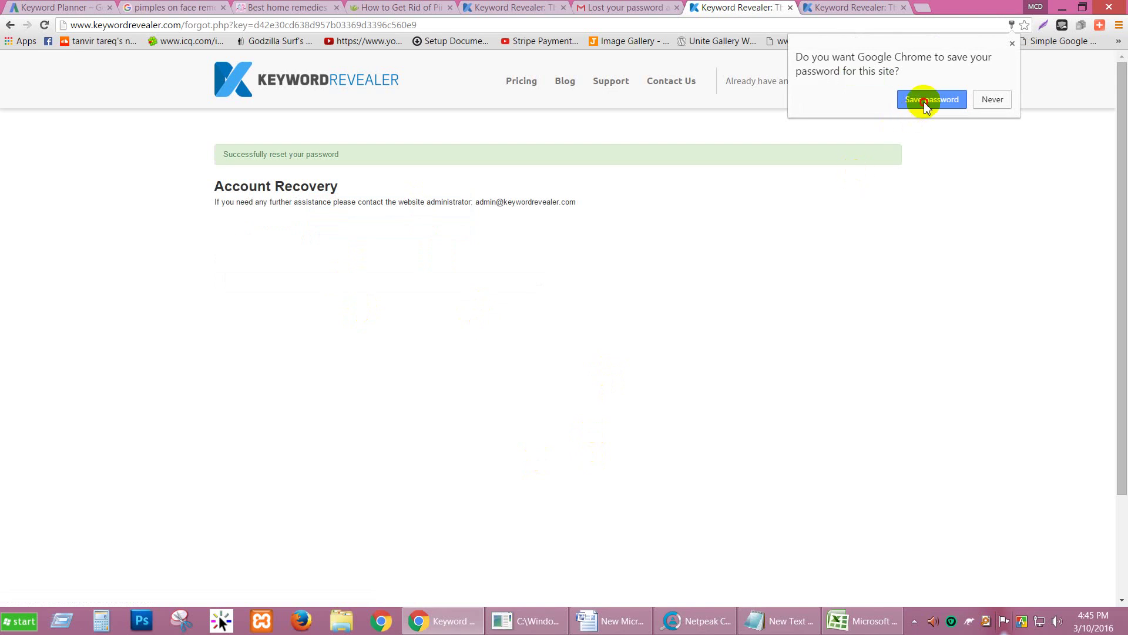
Step: Save the new password in Chrome and bring up the Free, Basic and Pro plan tables
{"action": "left_click", "coordinate": [924, 103]}
{"action": "left_click", "coordinate": [525, 84]}
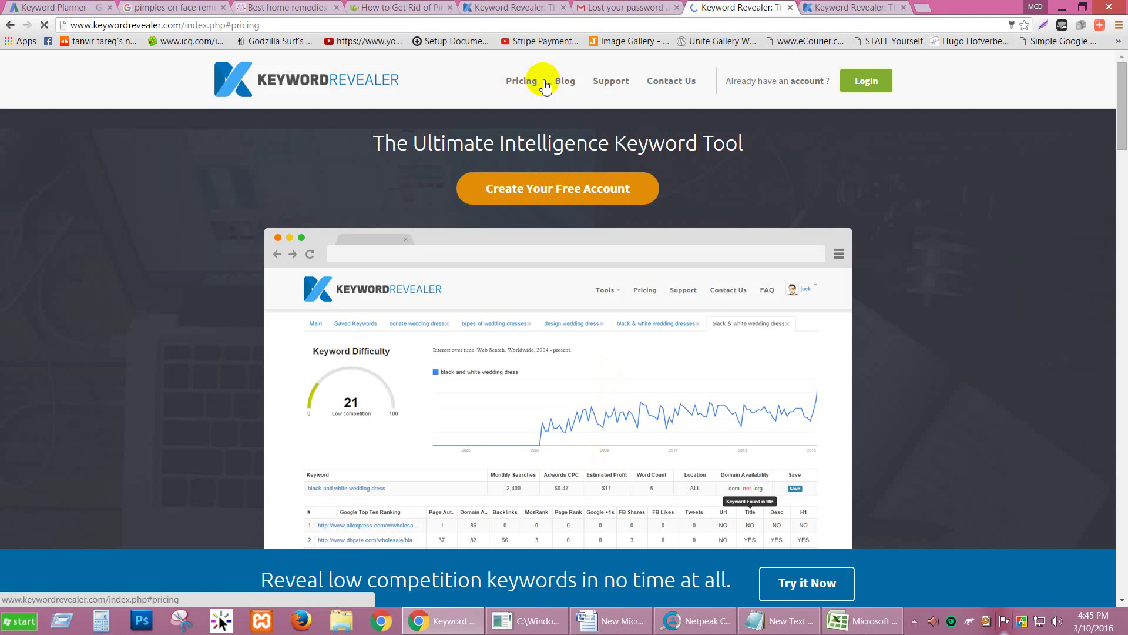
{"action": "left_click", "coordinate": [532, 81]}
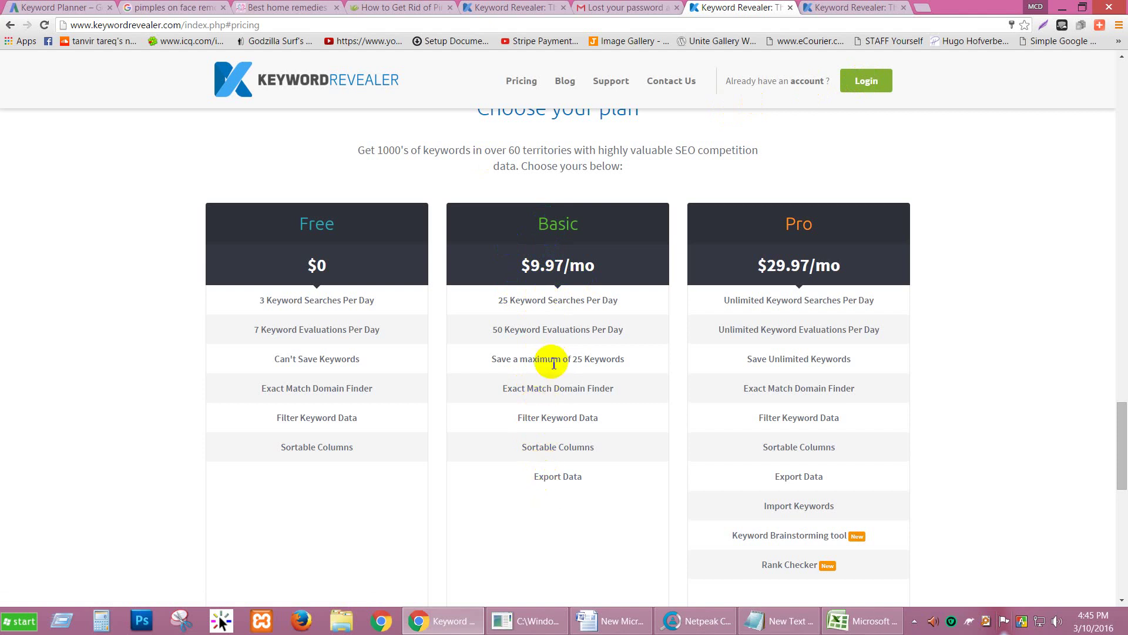
Step: Highlight the Basic plan's maximum daily keyword evaluations, then scroll back to the top
{"action": "left_click_drag", "start_coordinate": [518, 360], "coordinate": [564, 360]}
{"action": "left_click_drag", "start_coordinate": [498, 329], "coordinate": [566, 332]}
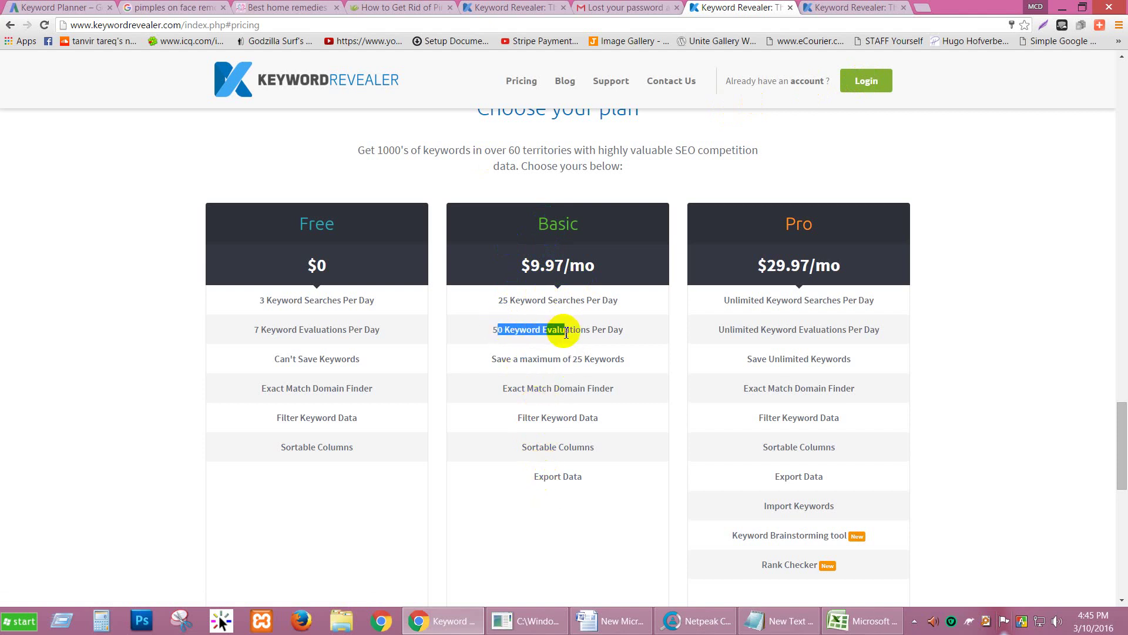
{"action": "scroll", "coordinate": [566, 332], "scroll_direction": "up", "scroll_amount": 7}
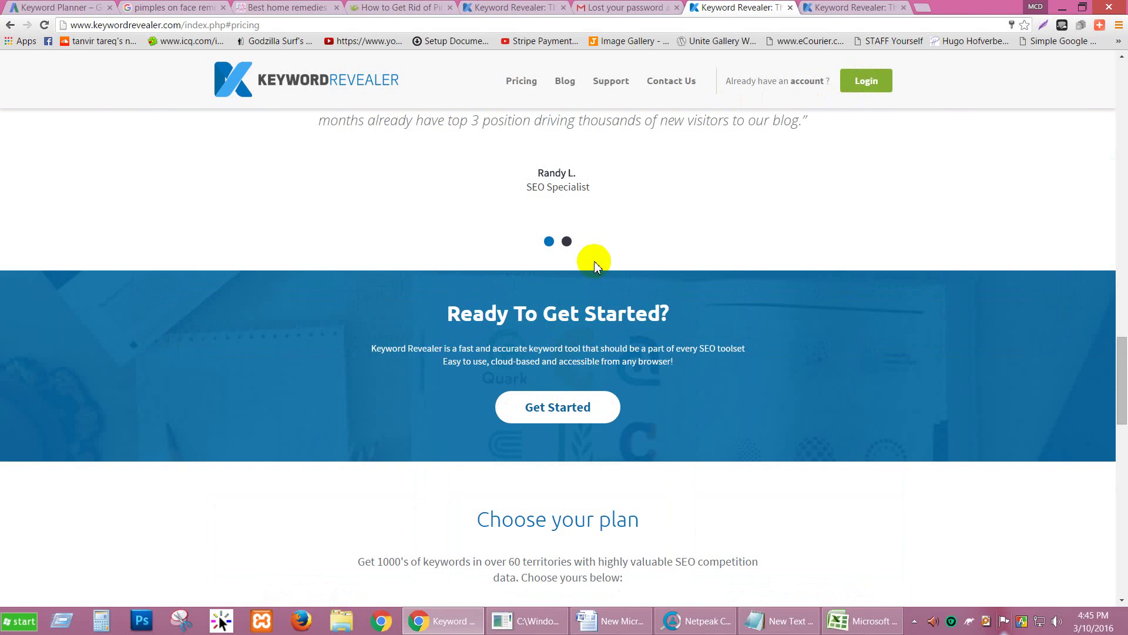
{"action": "scroll", "coordinate": [595, 261], "scroll_direction": "up", "scroll_amount": 2}
{"action": "scroll", "coordinate": [596, 263], "scroll_direction": "up", "scroll_amount": 6}
{"action": "scroll", "coordinate": [597, 263], "scroll_direction": "up", "scroll_amount": 9}
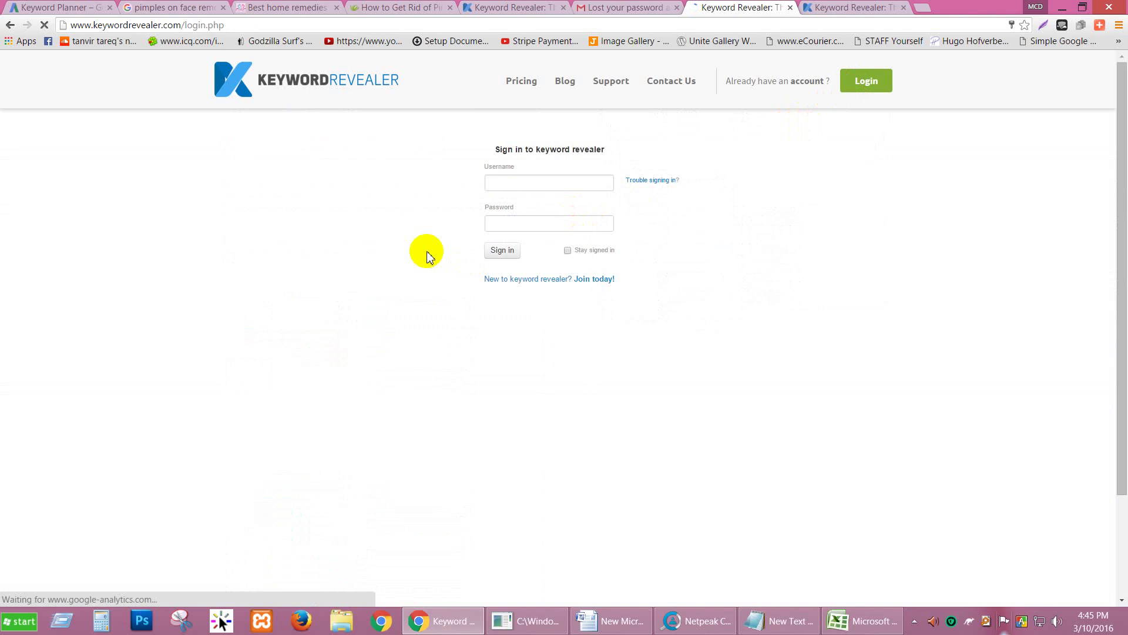
Step: Attempt to sign in, trying the first saved username from the browser's list
{"action": "left_click", "coordinate": [504, 182]}
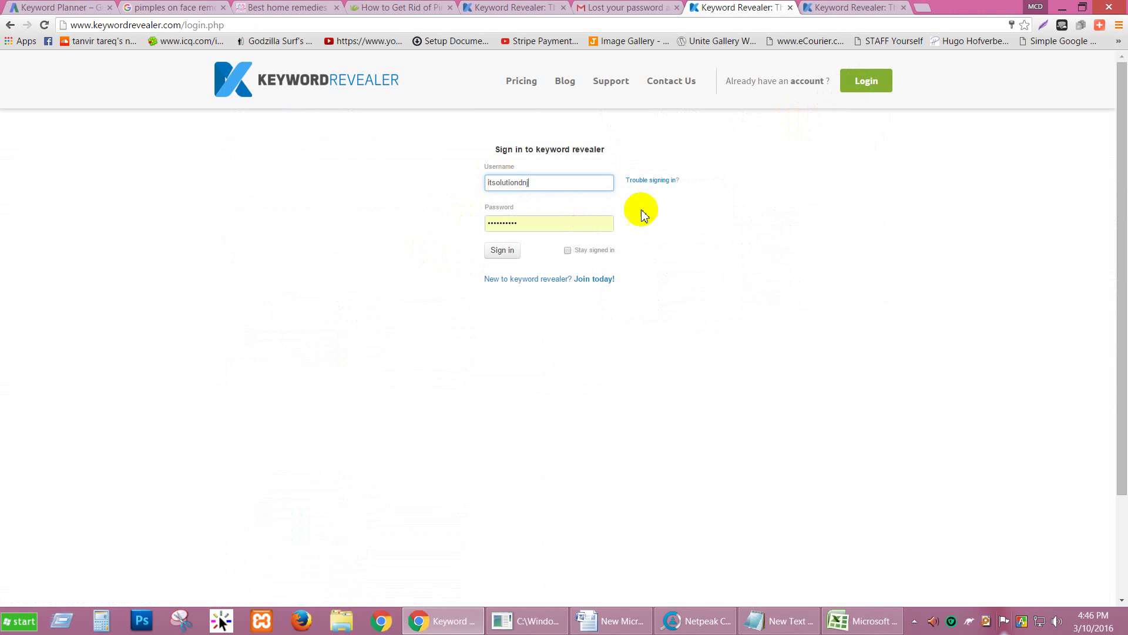
{"action": "left_click", "coordinate": [500, 254]}
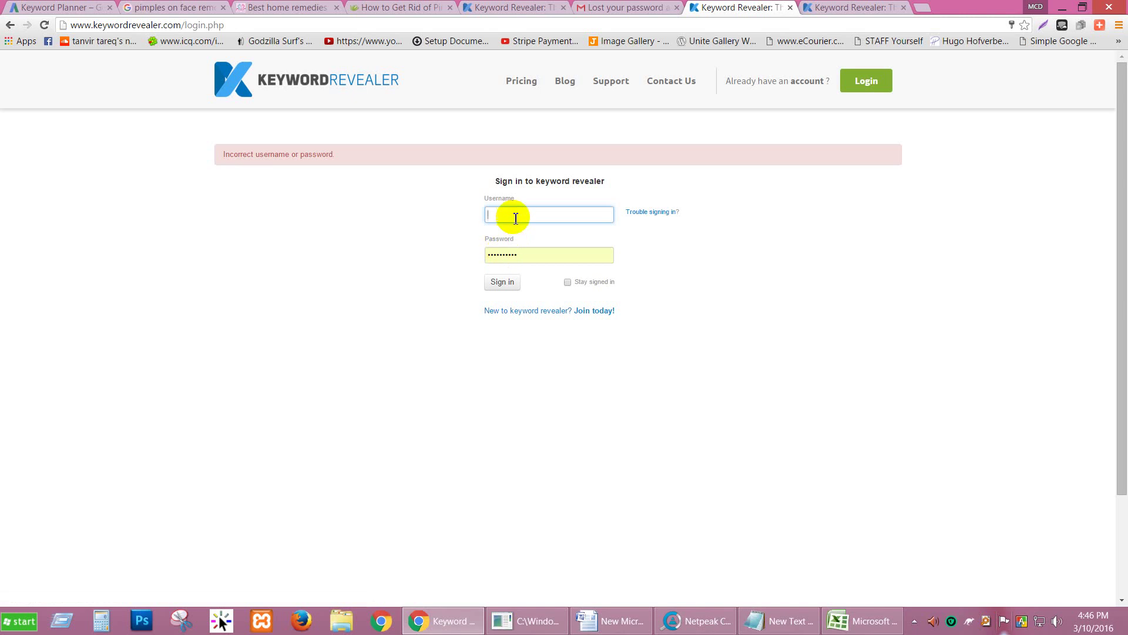
{"action": "left_click", "coordinate": [517, 214]}
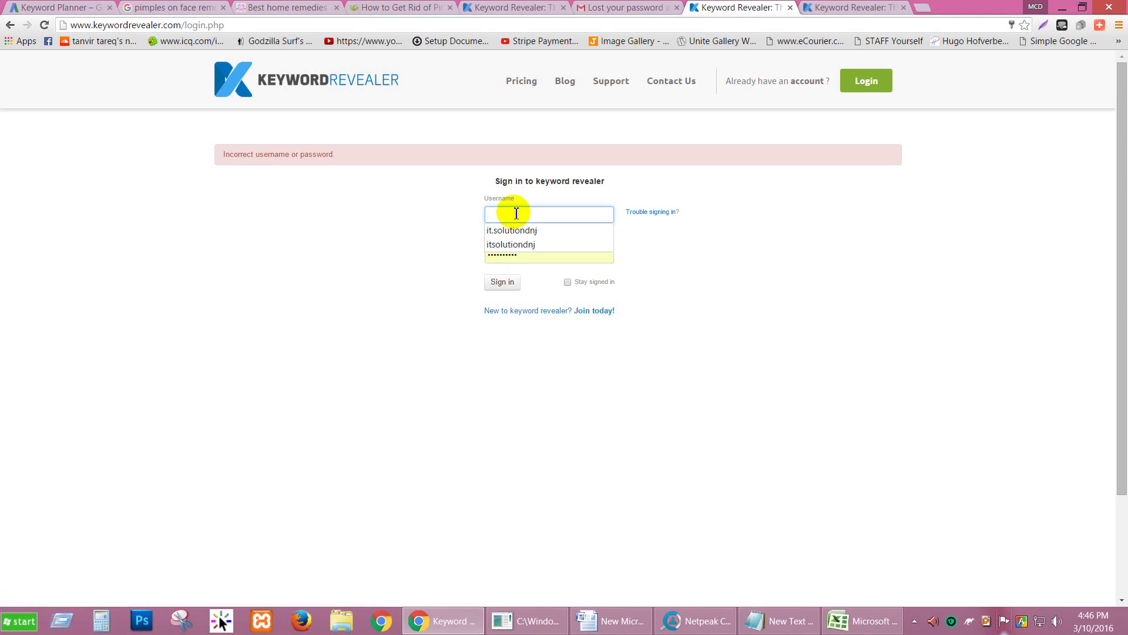
{"action": "left_click", "coordinate": [538, 229]}
{"action": "left_click", "coordinate": [503, 282]}
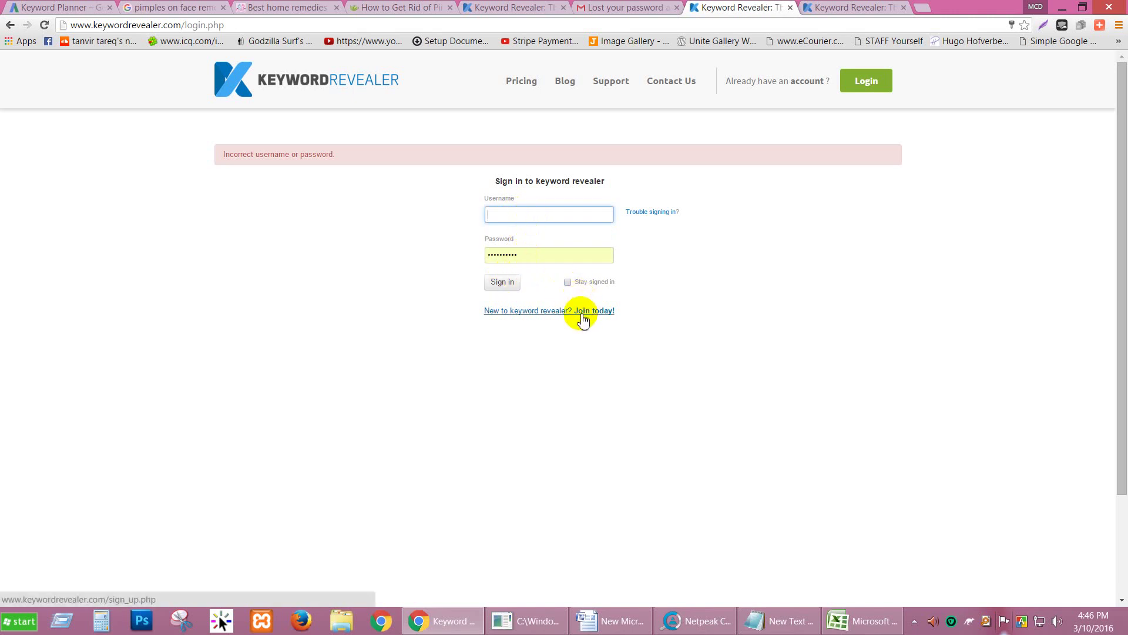
Step: Copy the username from the Gmail reset email, paste it into Username and sign in
{"action": "left_click", "coordinate": [577, 223]}
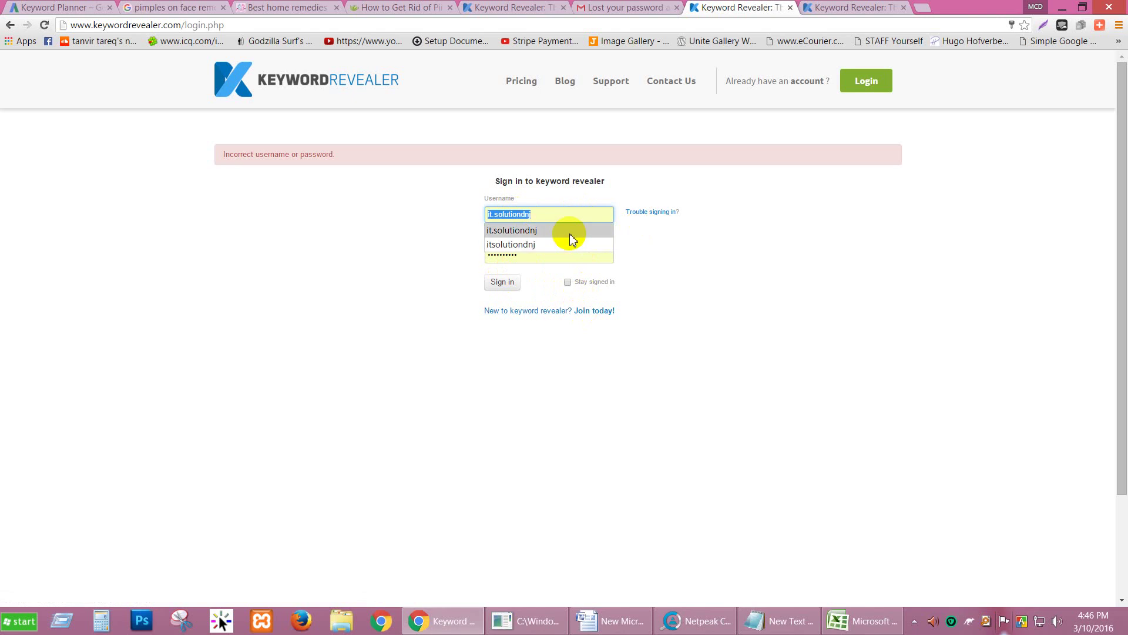
{"action": "left_click", "coordinate": [651, 217]}
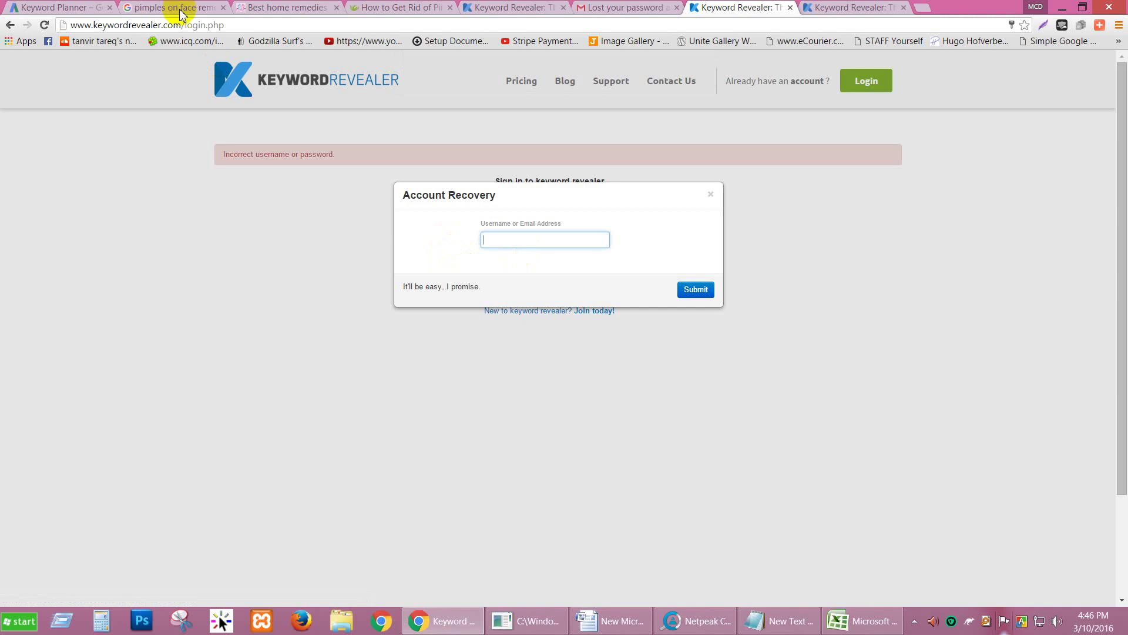
{"action": "left_click", "coordinate": [590, 8]}
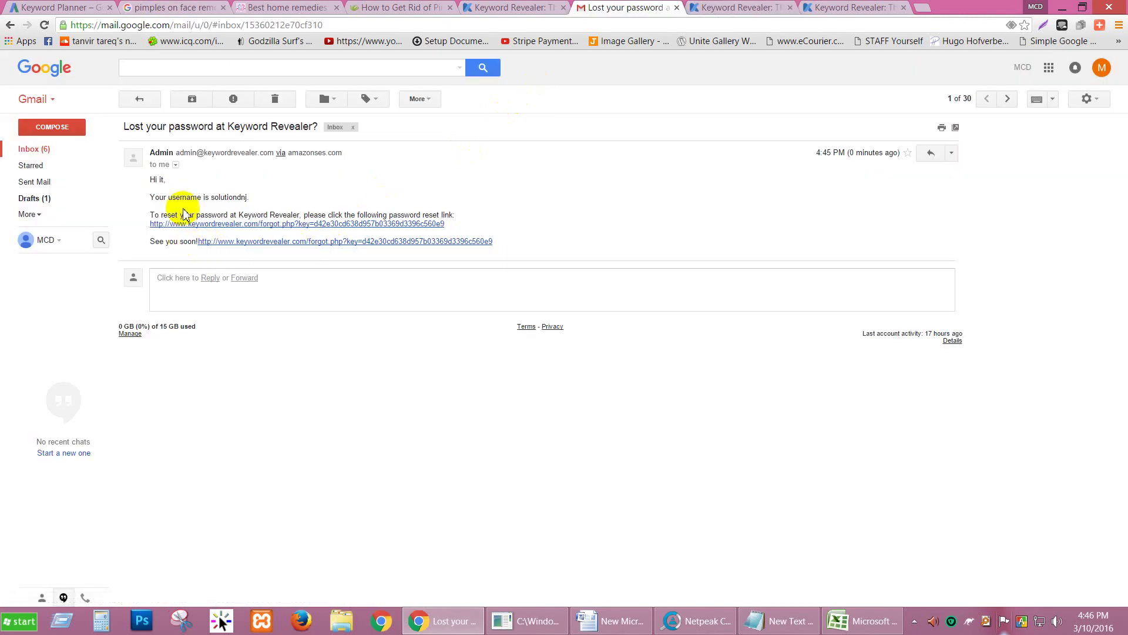
{"action": "left_click_drag", "start_coordinate": [169, 197], "coordinate": [247, 197]}
{"action": "key", "text": "ctrl+c"}
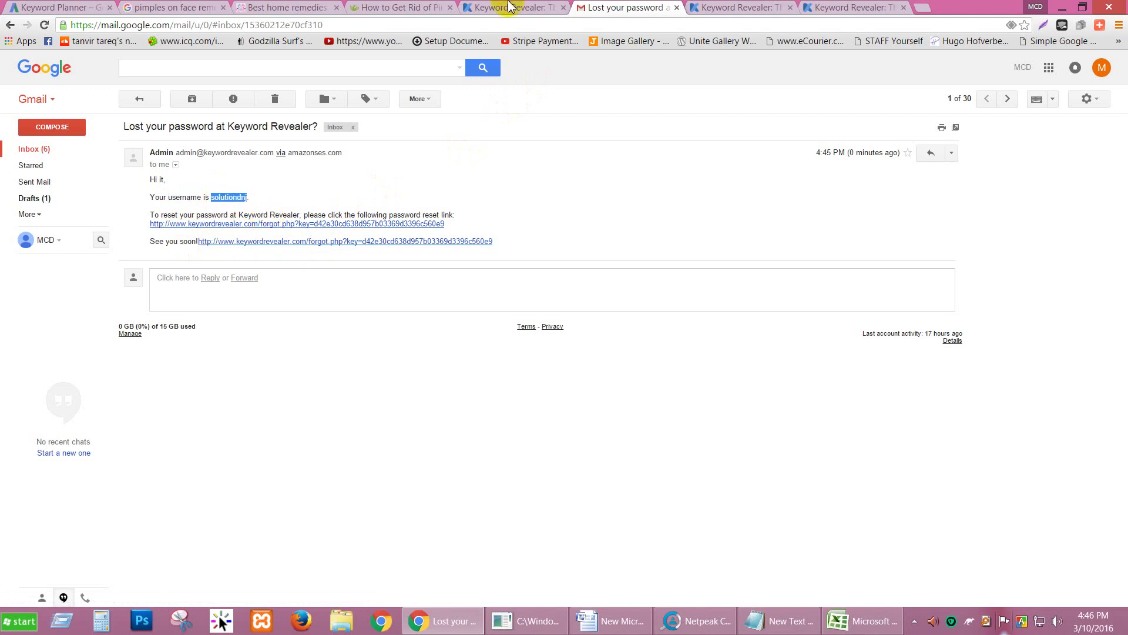
{"action": "left_click", "coordinate": [723, 7]}
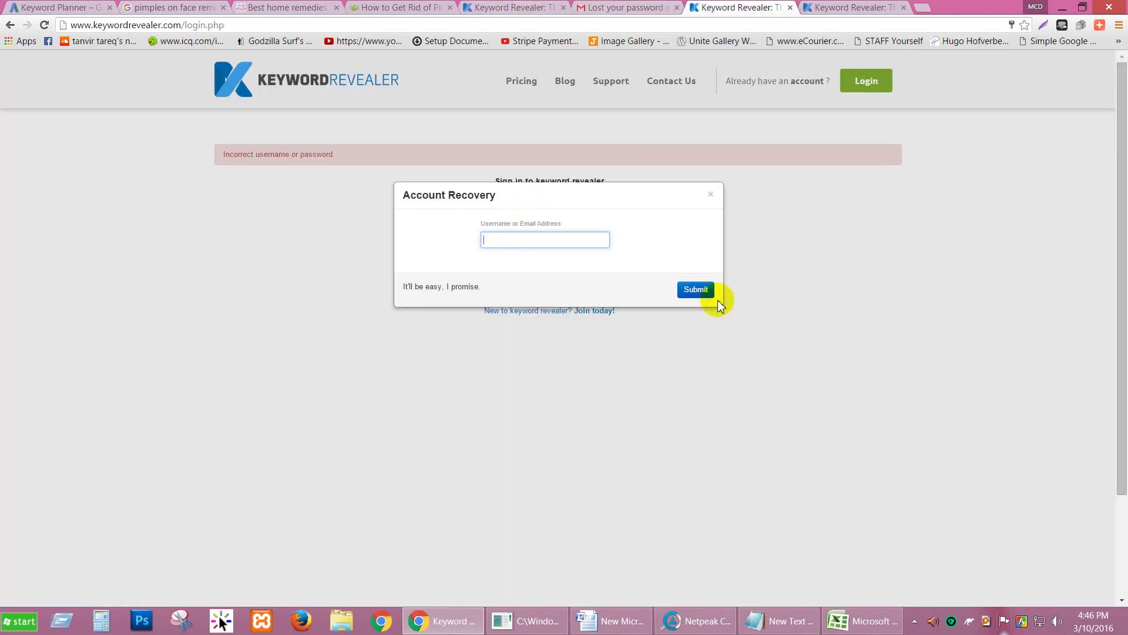
{"action": "left_click", "coordinate": [711, 194]}
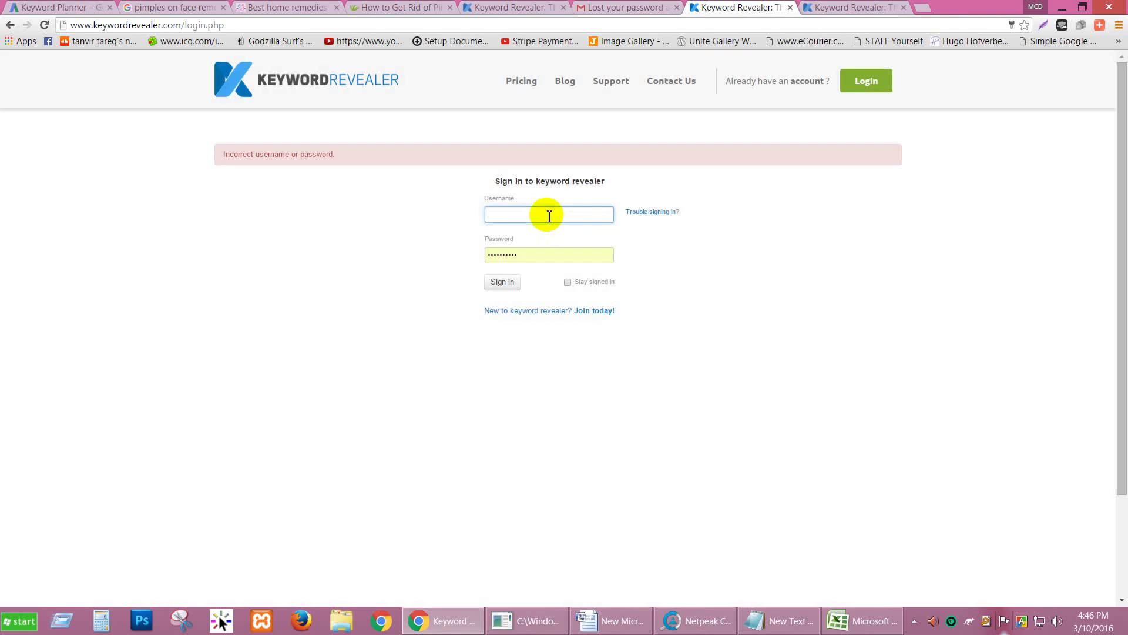
{"action": "key", "text": "ctrl+v"}
{"action": "left_click", "coordinate": [504, 285]}
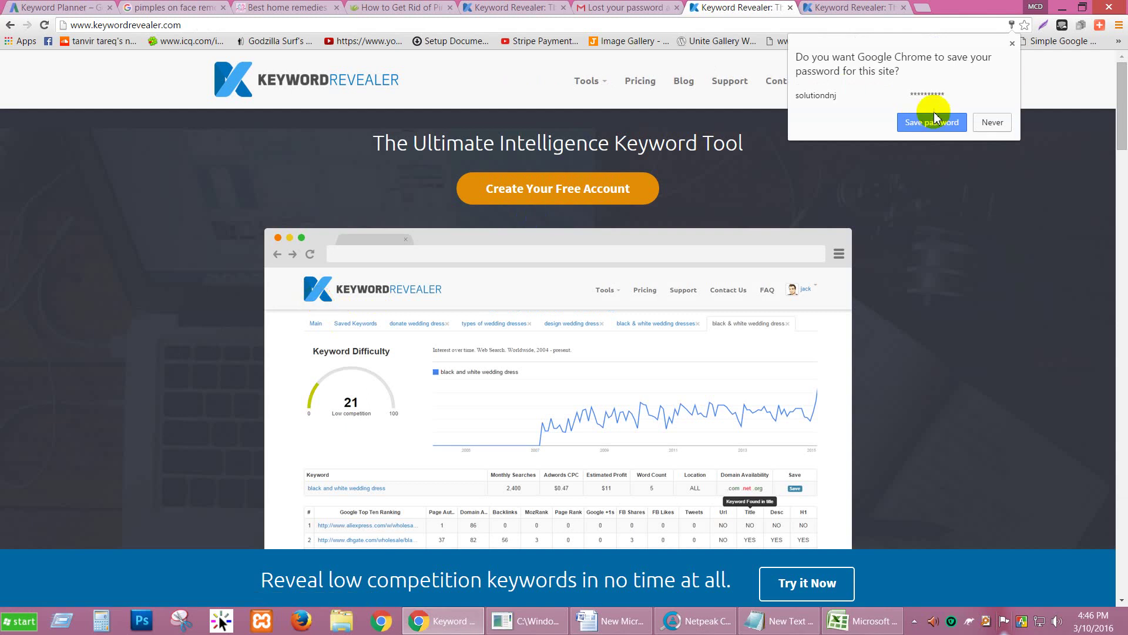
Step: Dismiss the save-password prompt and open Tools > Keyword Tool
{"action": "left_click", "coordinate": [935, 117]}
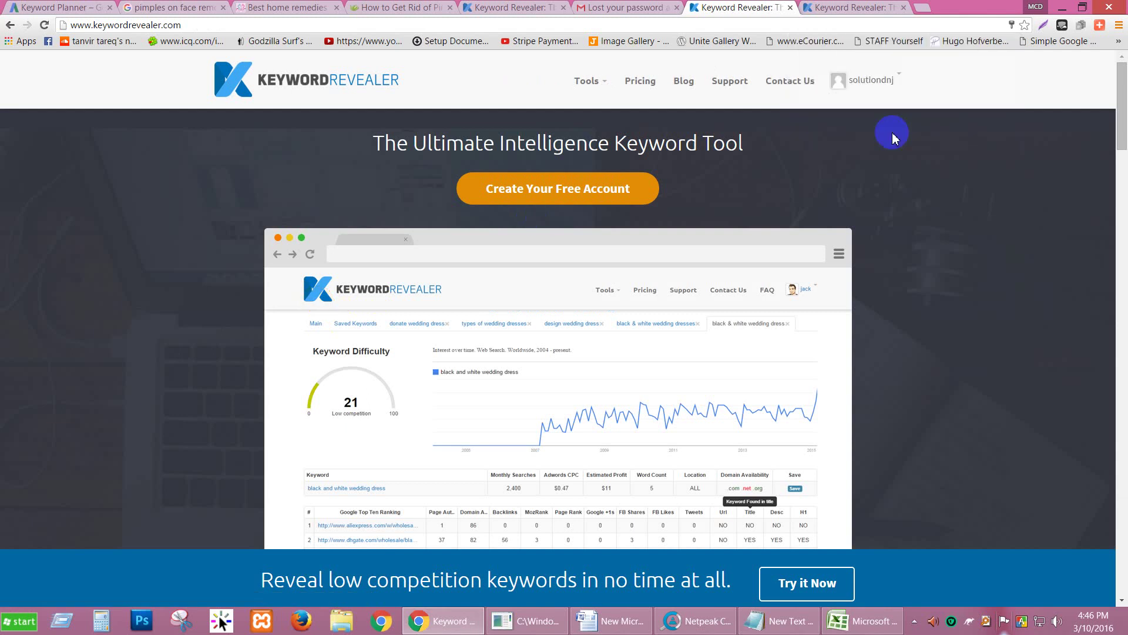
{"action": "left_click", "coordinate": [590, 81]}
{"action": "left_click", "coordinate": [539, 105]}
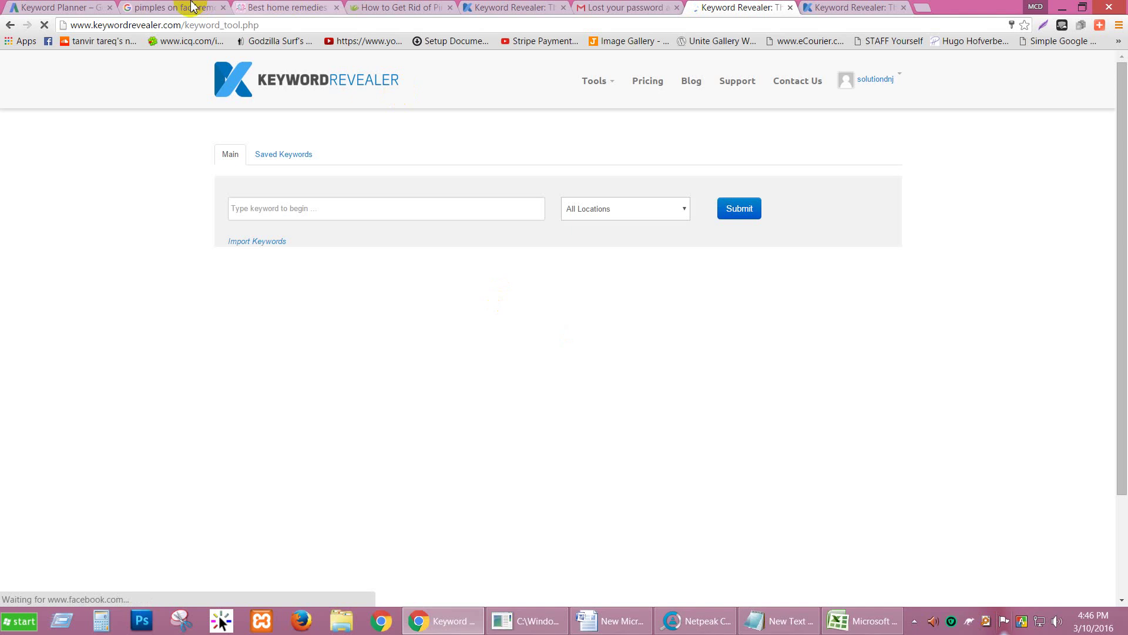
Step: Copy 'pimples on face removal tips' from Google, paste it into the keyword box and submit
{"action": "left_click", "coordinate": [189, 7]}
{"action": "left_click_drag", "start_coordinate": [214, 71], "coordinate": [76, 44]}
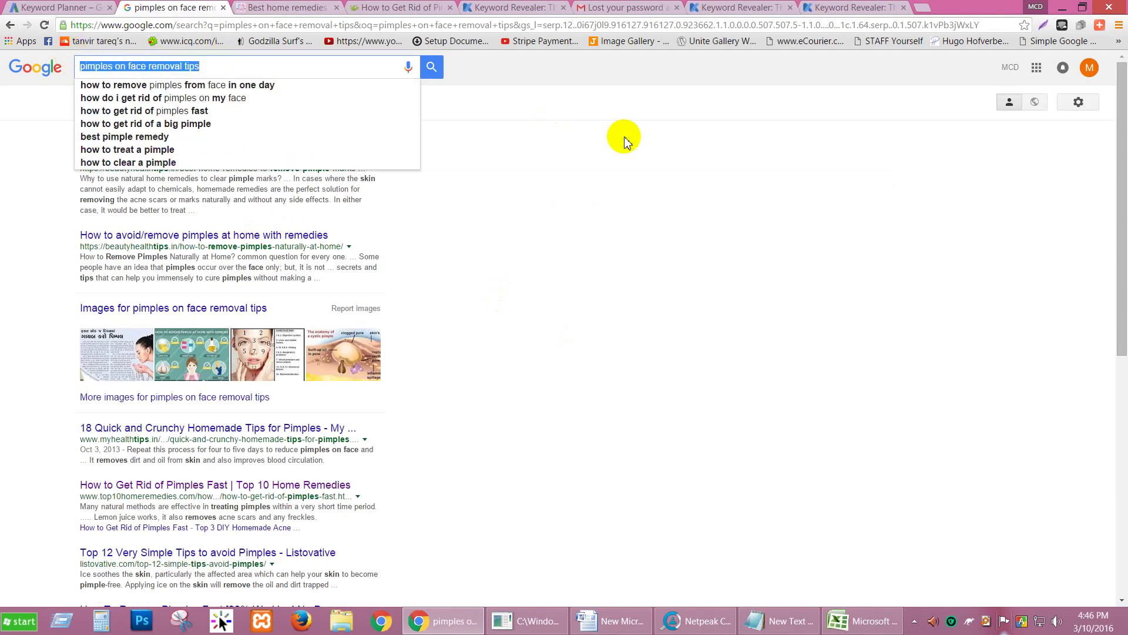
{"action": "left_click", "coordinate": [716, 8]}
{"action": "left_click", "coordinate": [322, 210]}
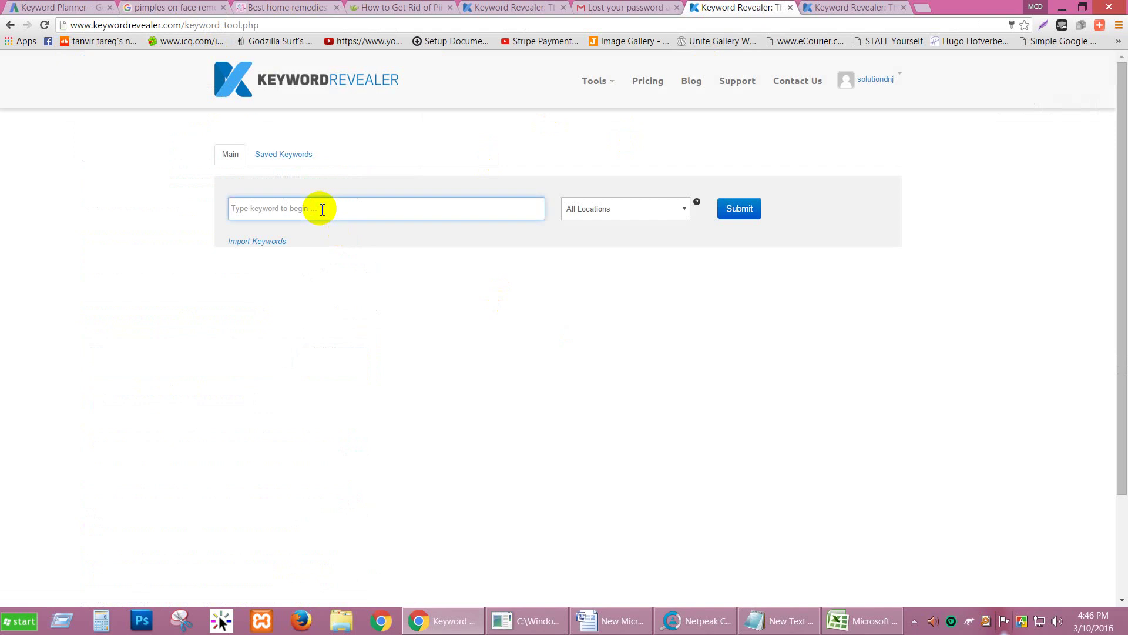
{"action": "left_click", "coordinate": [742, 210]}
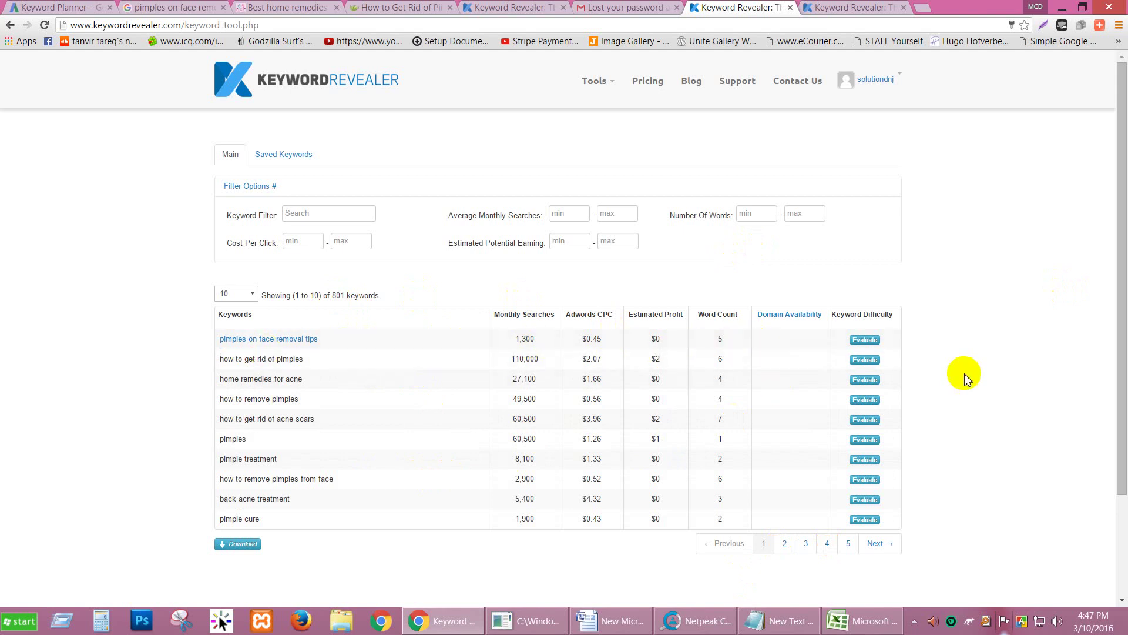
Step: Evaluate 'pimples on face removal tips' (difficulty 32, moderate) and review its trend and top-ten table
{"action": "left_click", "coordinate": [862, 341]}
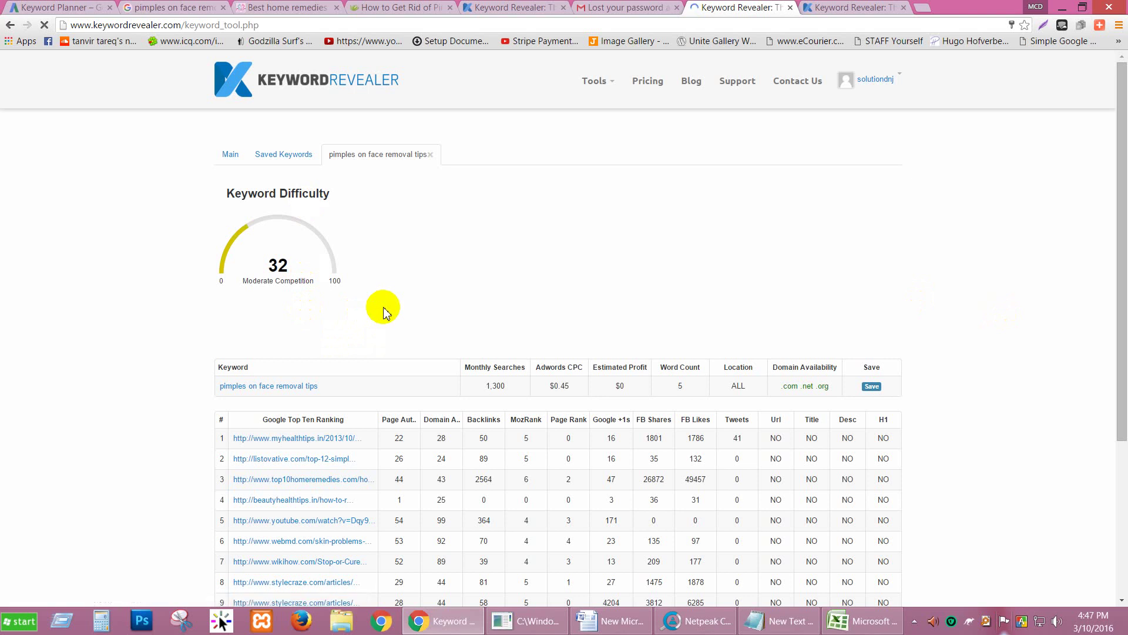
{"action": "scroll", "coordinate": [413, 330], "scroll_direction": "down", "scroll_amount": 1}
{"action": "scroll", "coordinate": [414, 332], "scroll_direction": "down", "scroll_amount": 2}
{"action": "scroll", "coordinate": [89, 250], "scroll_direction": "up", "scroll_amount": 3}
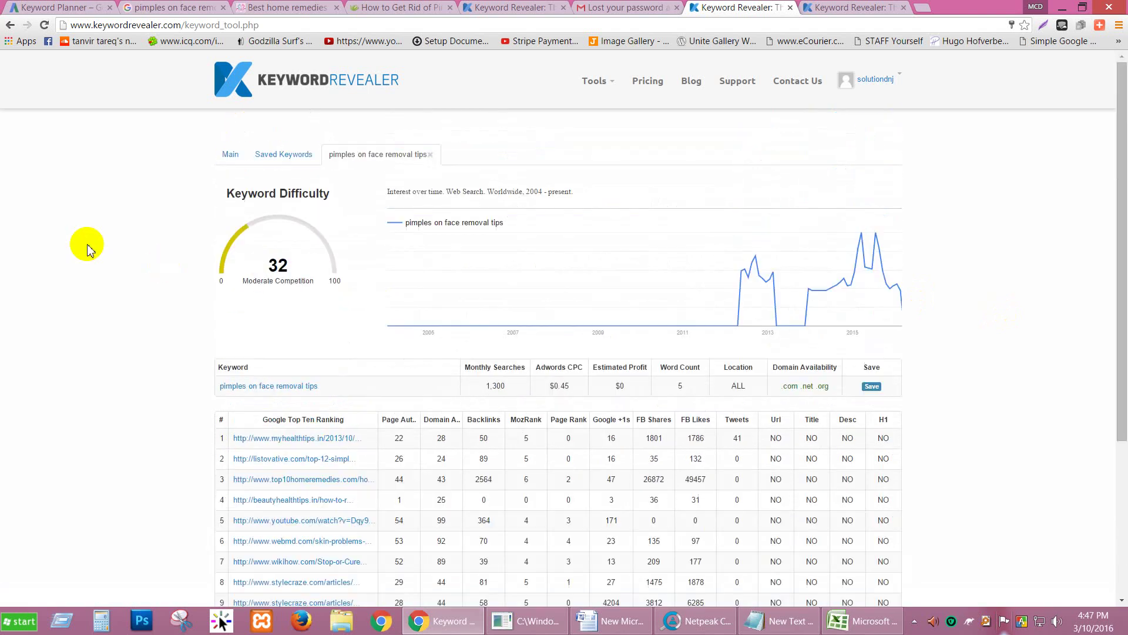
{"action": "scroll", "coordinate": [88, 250], "scroll_direction": "down", "scroll_amount": 3}
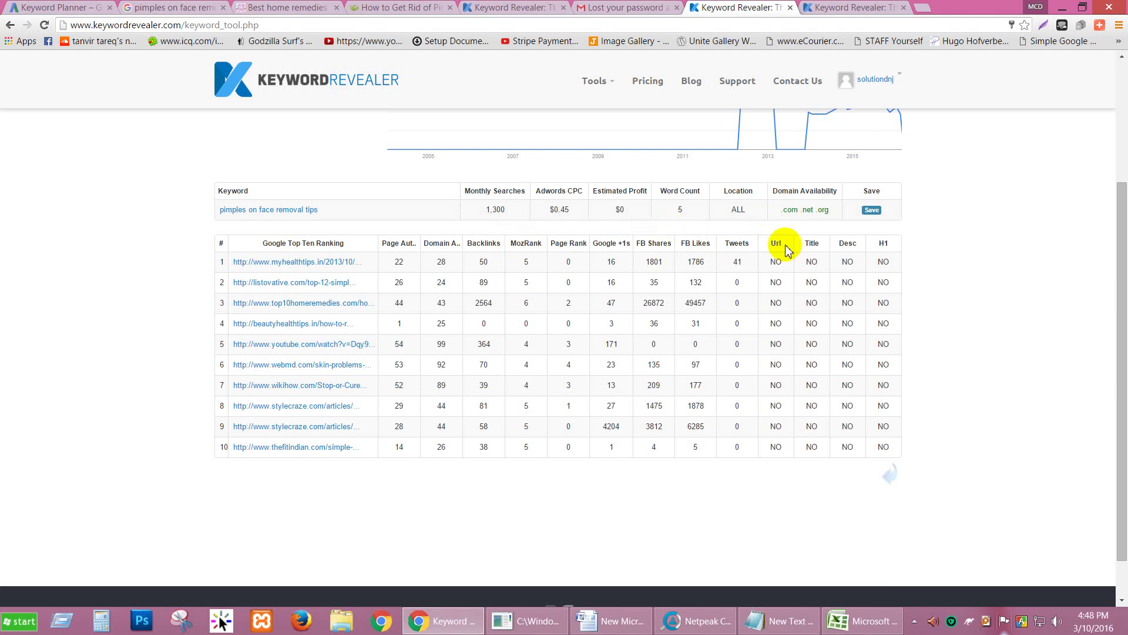
{"action": "scroll", "coordinate": [785, 245], "scroll_direction": "up", "scroll_amount": 3}
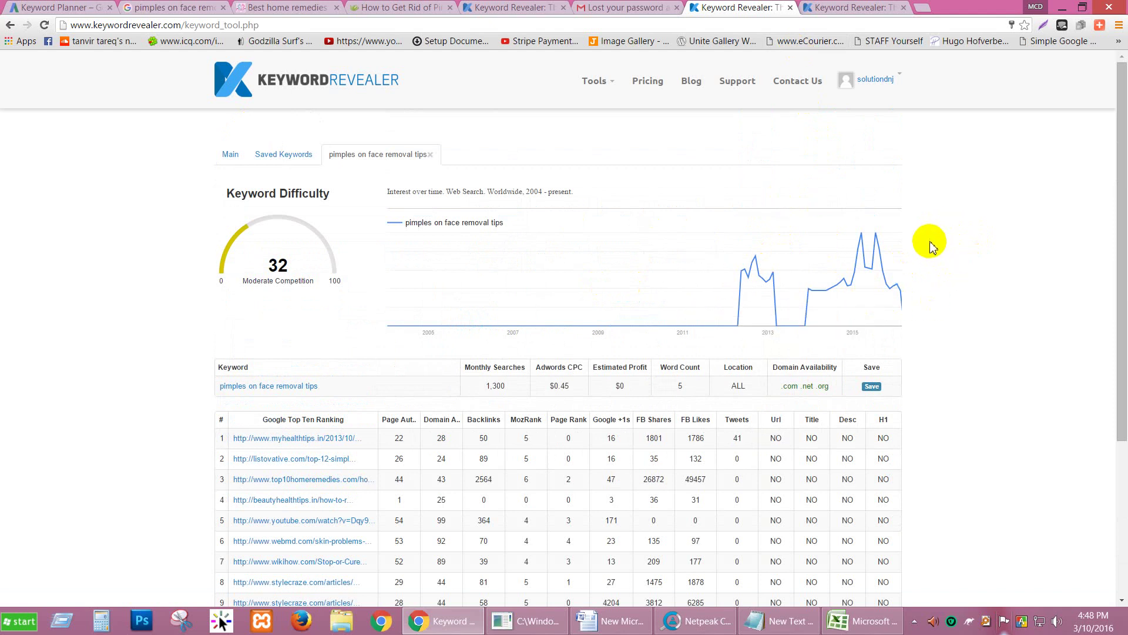
{"action": "triple_click", "coordinate": [323, 195]}
{"action": "left_click", "coordinate": [344, 200]}
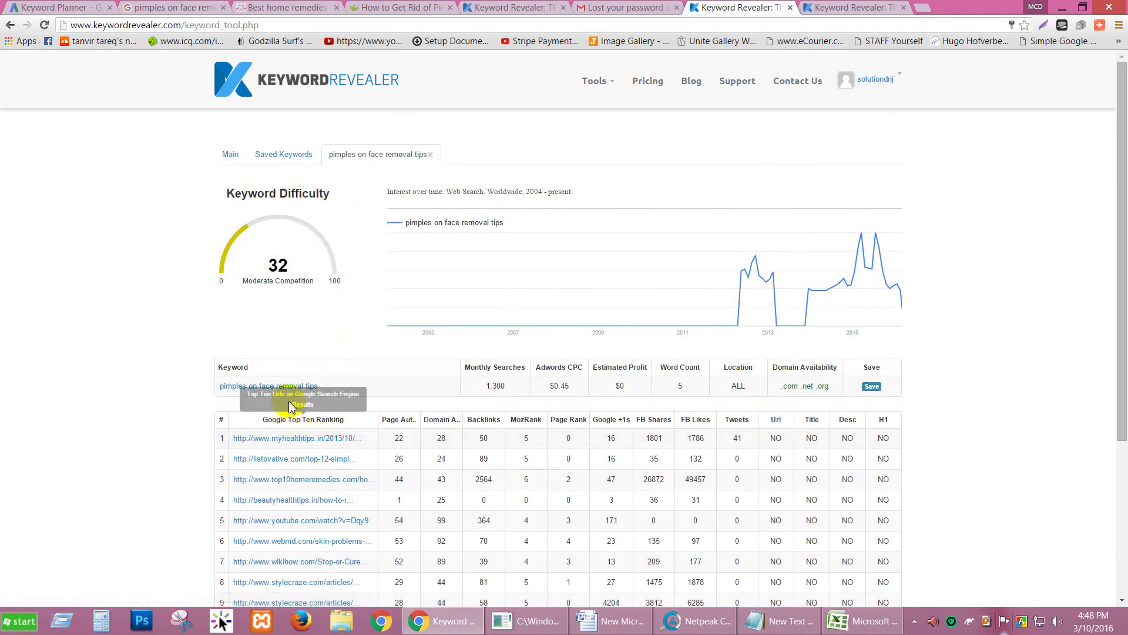
{"action": "left_click", "coordinate": [854, 7]}
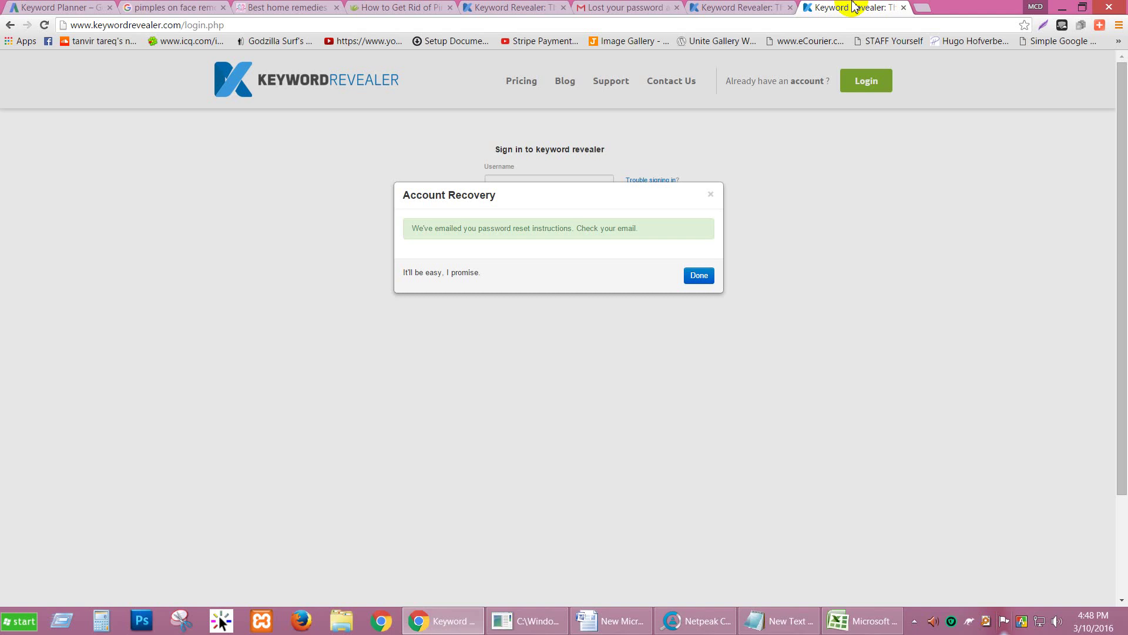
Step: Search Google for 'amazon' in a new tab and open the Amazon.com homepage
{"action": "left_click", "coordinate": [711, 195]}
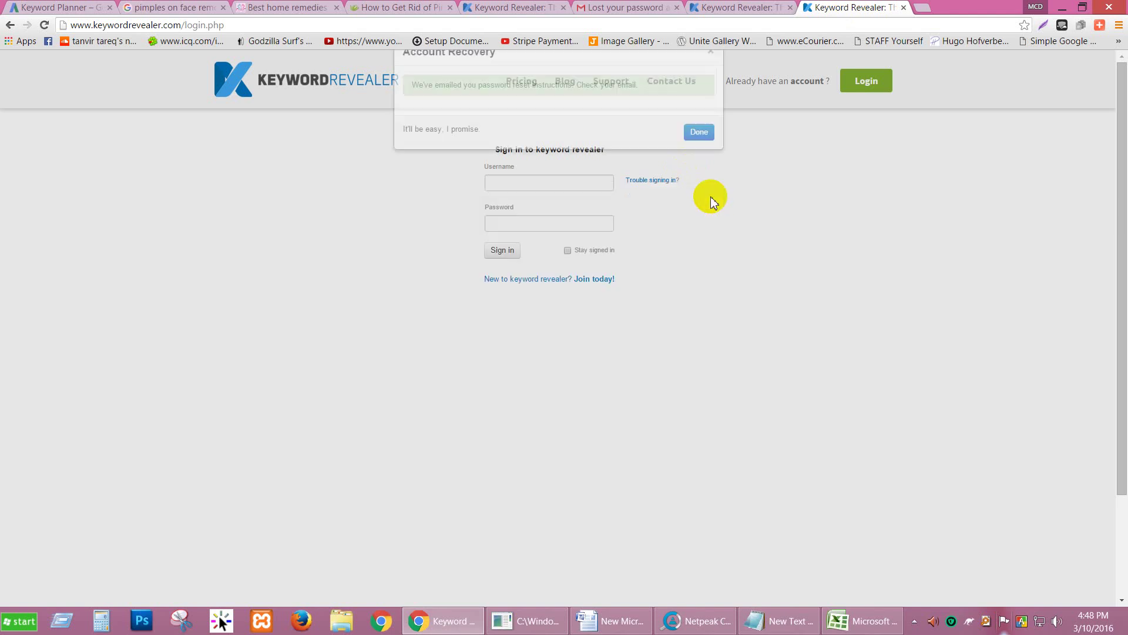
{"action": "left_click", "coordinate": [922, 8]}
{"action": "type", "text": "amazon"}
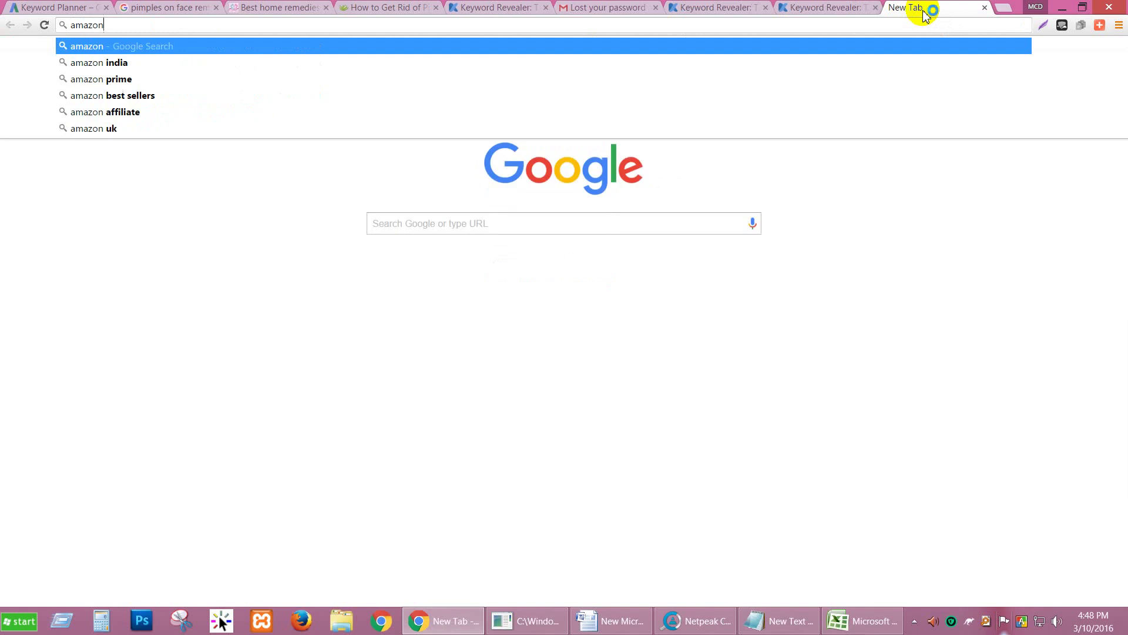
{"action": "key", "text": "Return"}
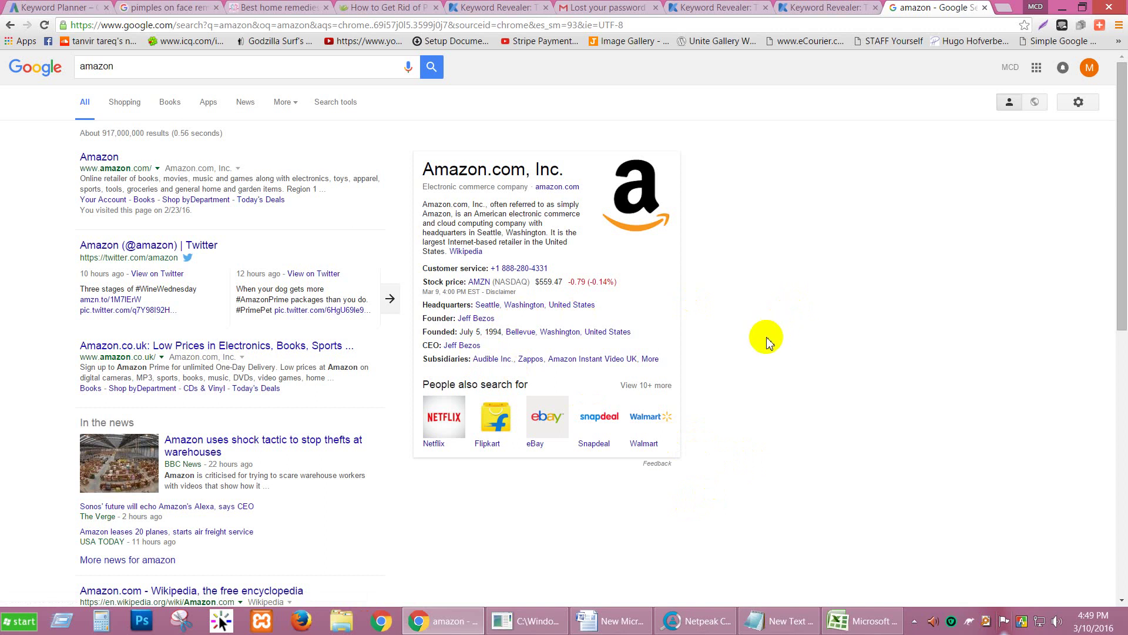
{"action": "scroll", "coordinate": [765, 374], "scroll_direction": "down", "scroll_amount": 7}
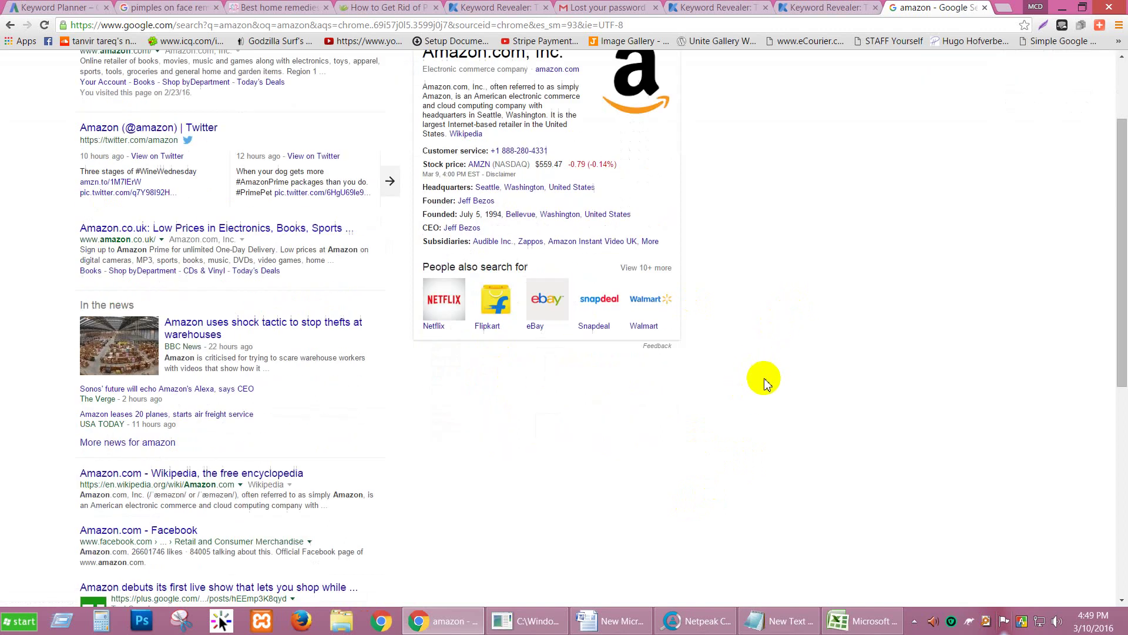
{"action": "scroll", "coordinate": [766, 383], "scroll_direction": "up", "scroll_amount": 7}
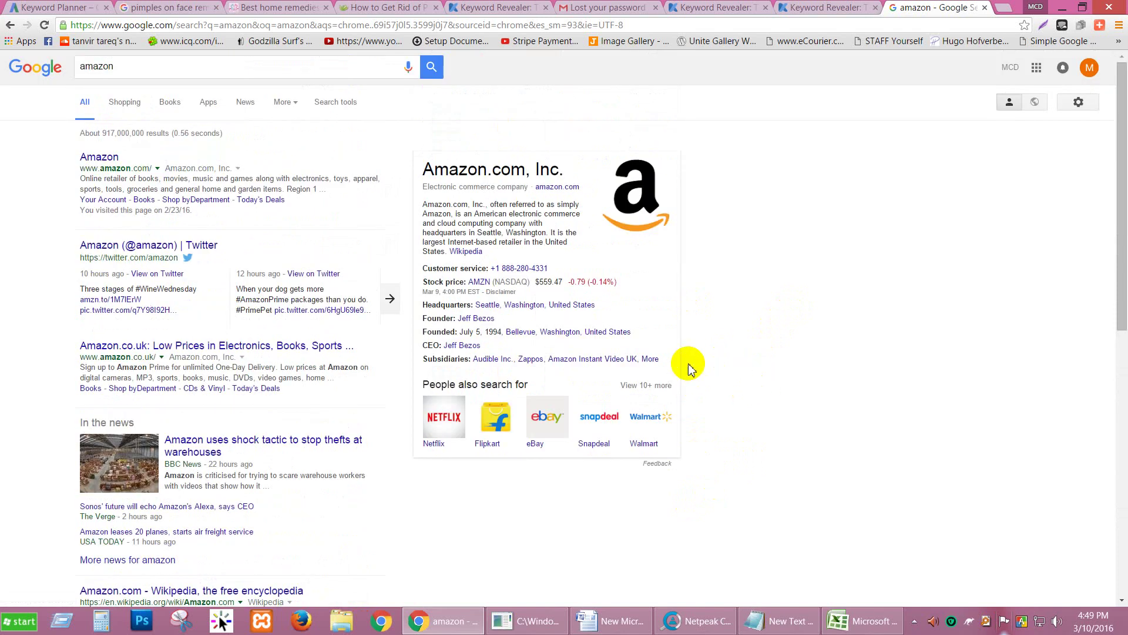
{"action": "left_click", "coordinate": [101, 155]}
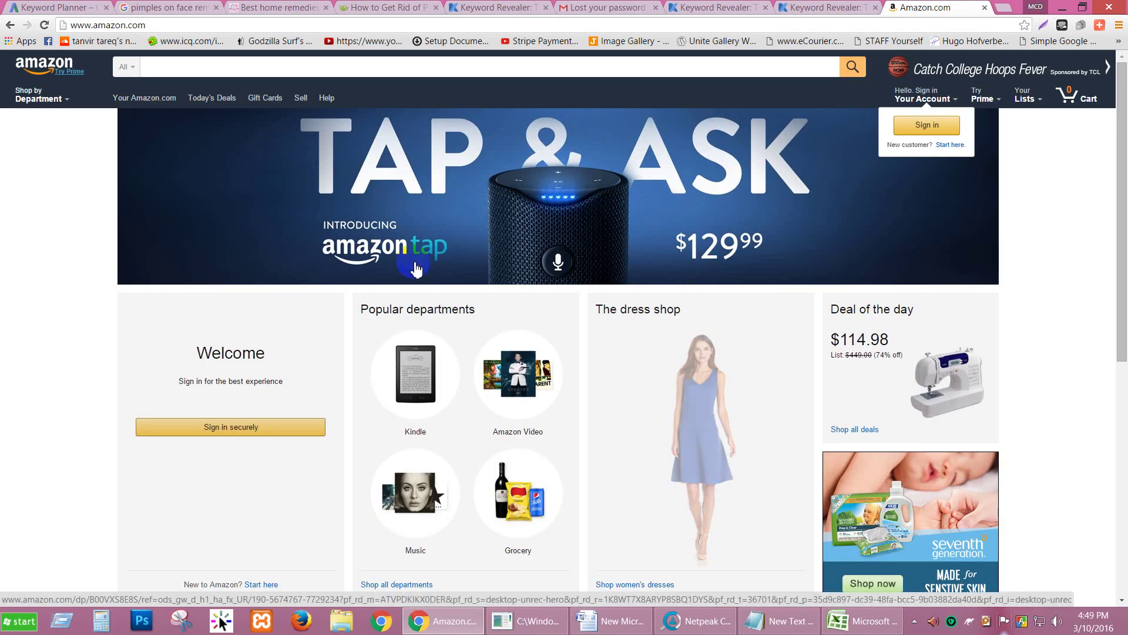
Step: Paste 'pimples on face removal tips' into the Amazon search box
{"action": "left_click", "coordinate": [233, 7]}
{"action": "left_click", "coordinate": [886, 7]}
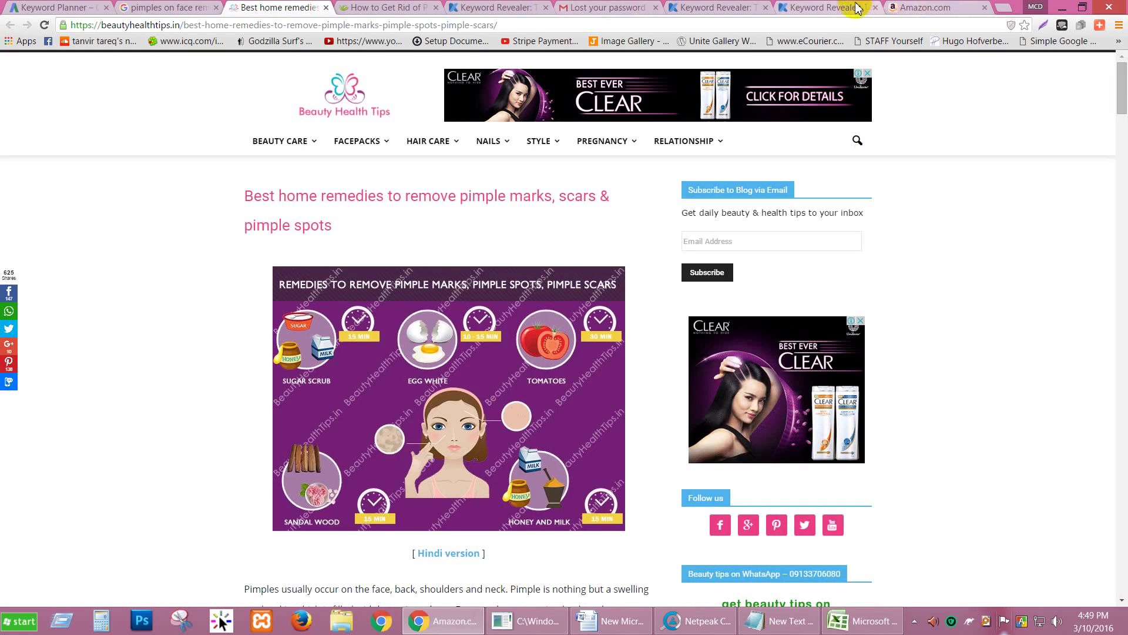
{"action": "left_click", "coordinate": [849, 7]}
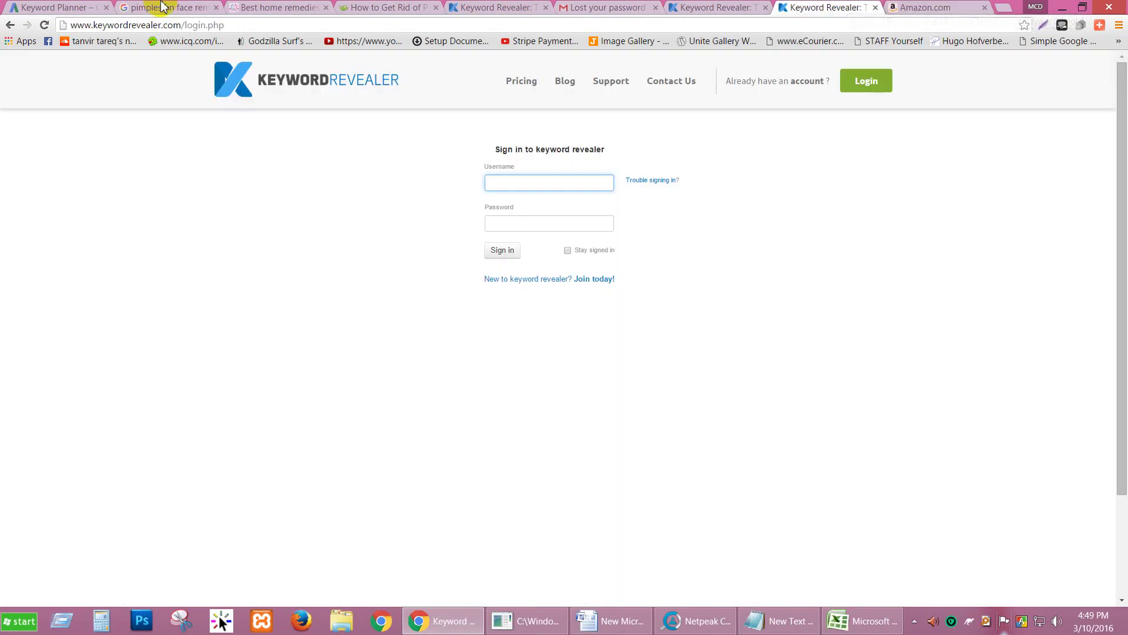
{"action": "left_click", "coordinate": [165, 7]}
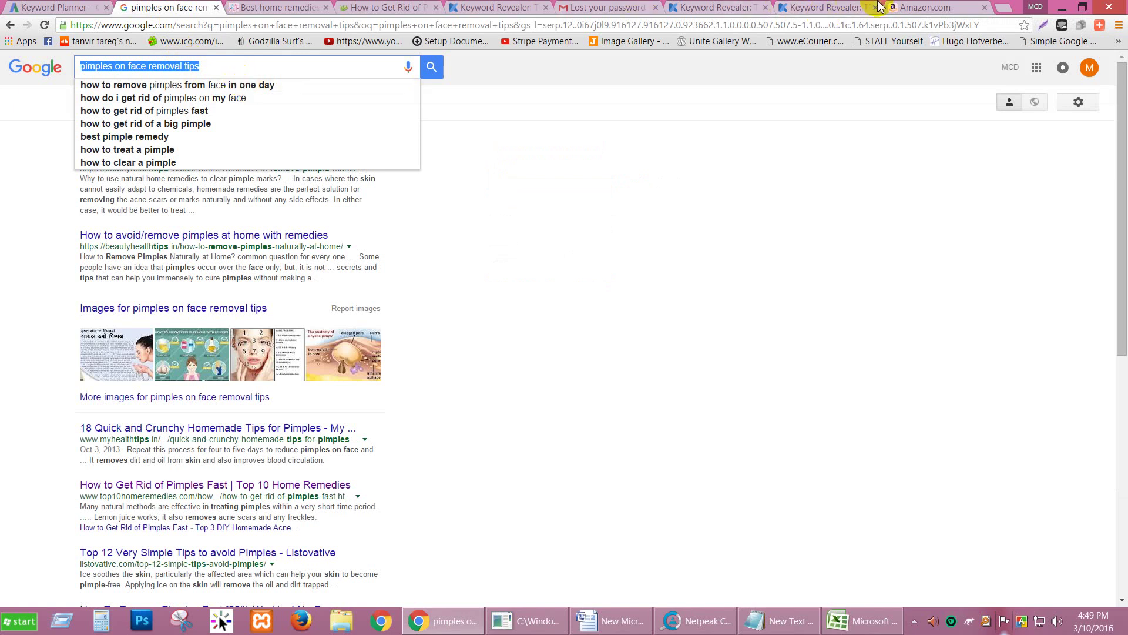
{"action": "left_click", "coordinate": [909, 7]}
{"action": "left_click", "coordinate": [477, 70]}
{"action": "type", "text": "pimples on face removal tips"}
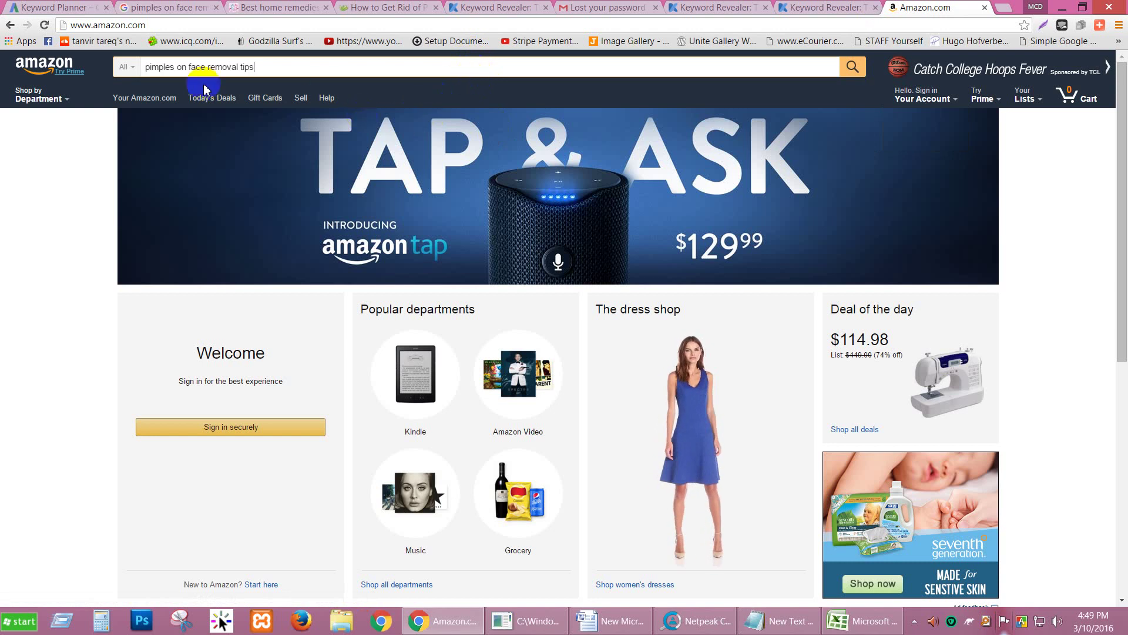
Step: Set the search department dropdown from All to Beauty
{"action": "left_click", "coordinate": [135, 68]}
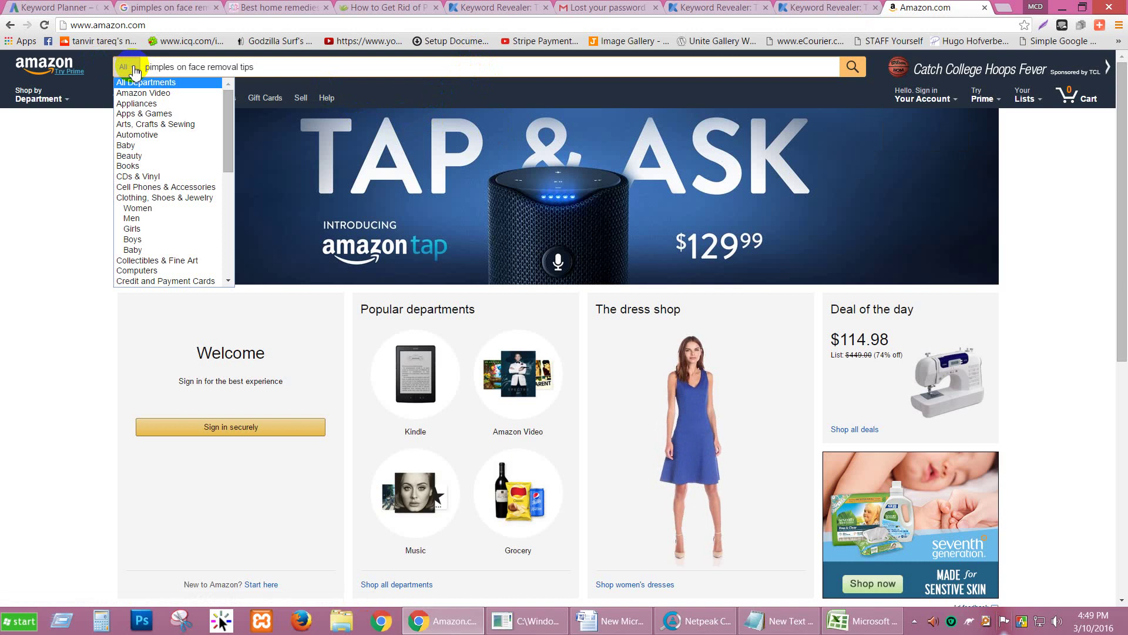
{"action": "scroll", "coordinate": [136, 147], "scroll_direction": "down", "scroll_amount": 5}
{"action": "scroll", "coordinate": [141, 153], "scroll_direction": "up", "scroll_amount": 4}
{"action": "scroll", "coordinate": [142, 152], "scroll_direction": "up", "scroll_amount": 1}
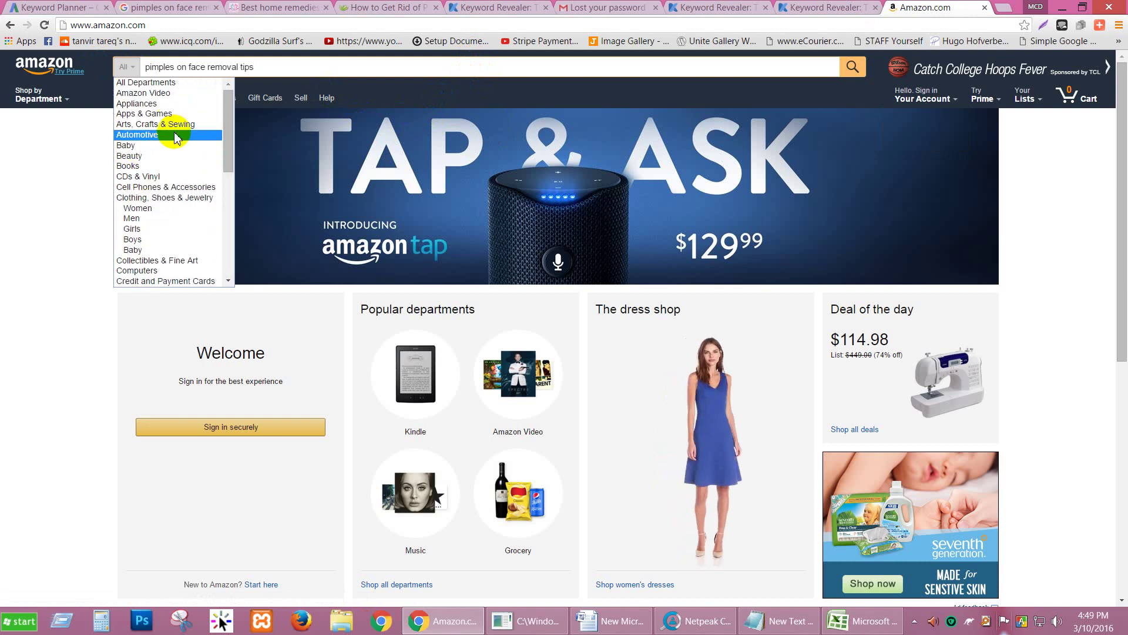
{"action": "scroll", "coordinate": [159, 200], "scroll_direction": "down", "scroll_amount": 5}
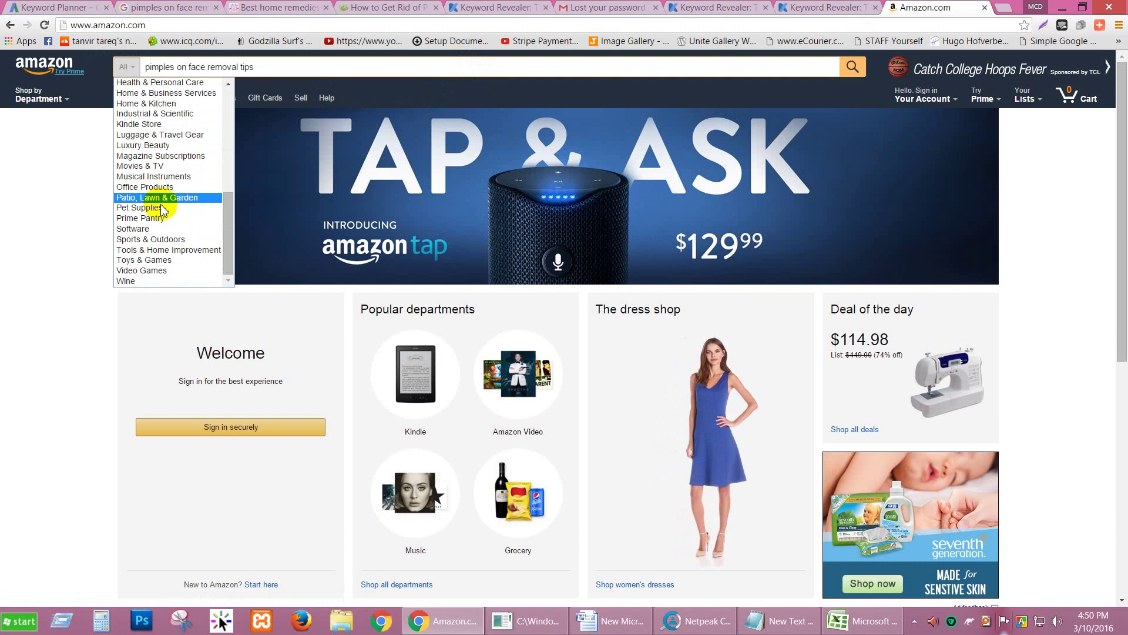
{"action": "scroll", "coordinate": [161, 205], "scroll_direction": "up", "scroll_amount": 5}
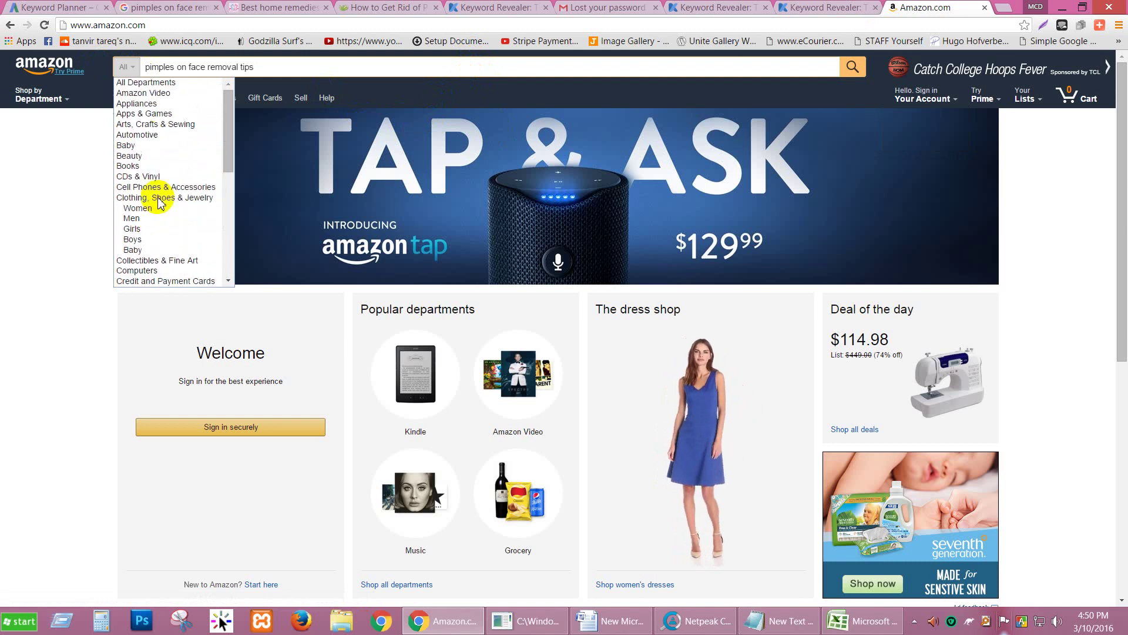
{"action": "left_click", "coordinate": [151, 157]}
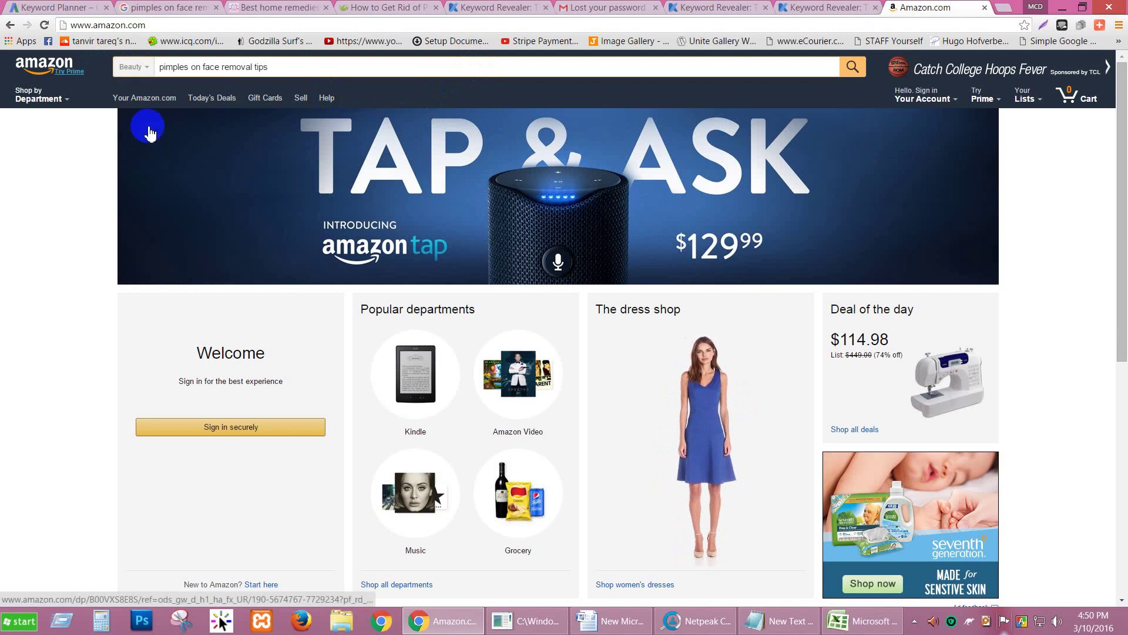
Step: Run the Beauty search and scroll the 11 results, incl. $5.99 blackhead remover and $16.95 pimple kit
{"action": "left_click", "coordinate": [855, 73]}
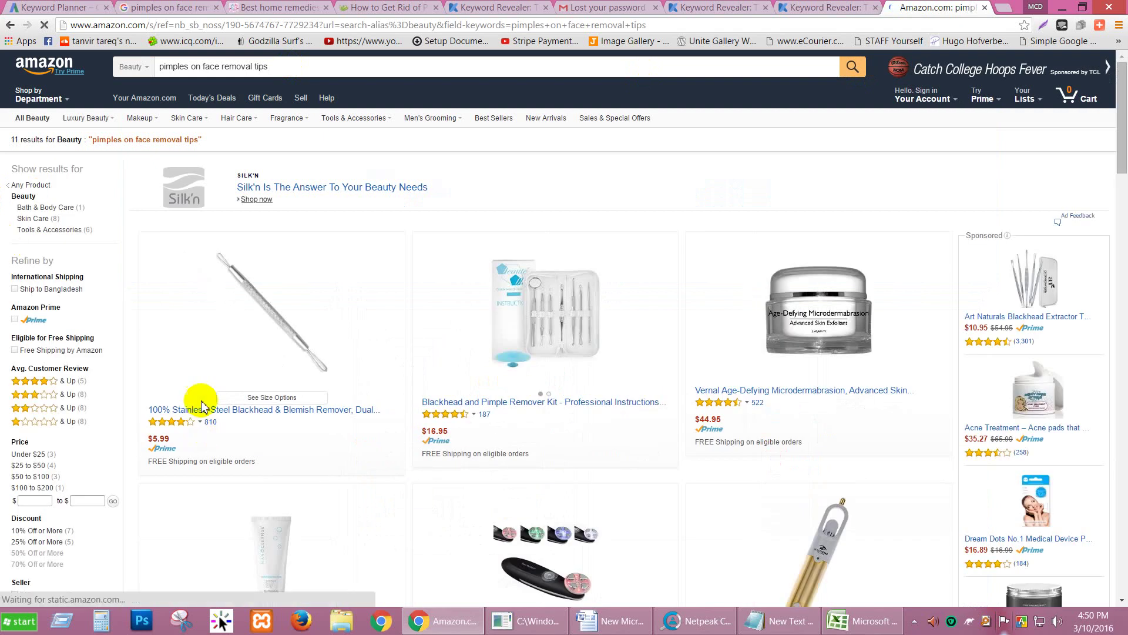
{"action": "scroll", "coordinate": [329, 344], "scroll_direction": "down", "scroll_amount": 1}
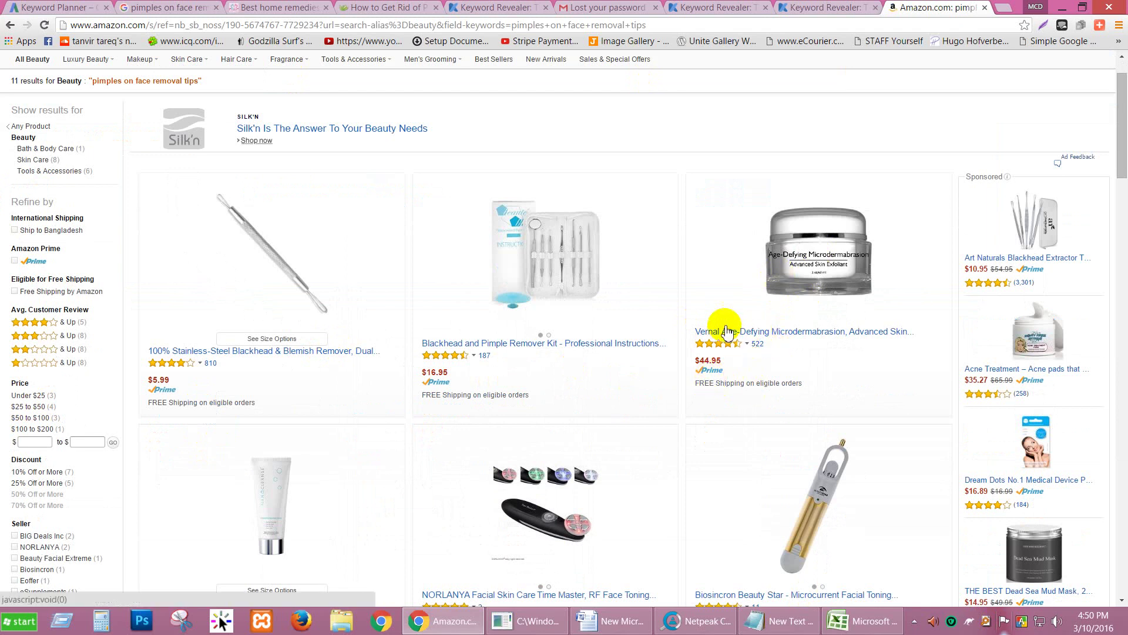
{"action": "scroll", "coordinate": [805, 341], "scroll_direction": "down", "scroll_amount": 1}
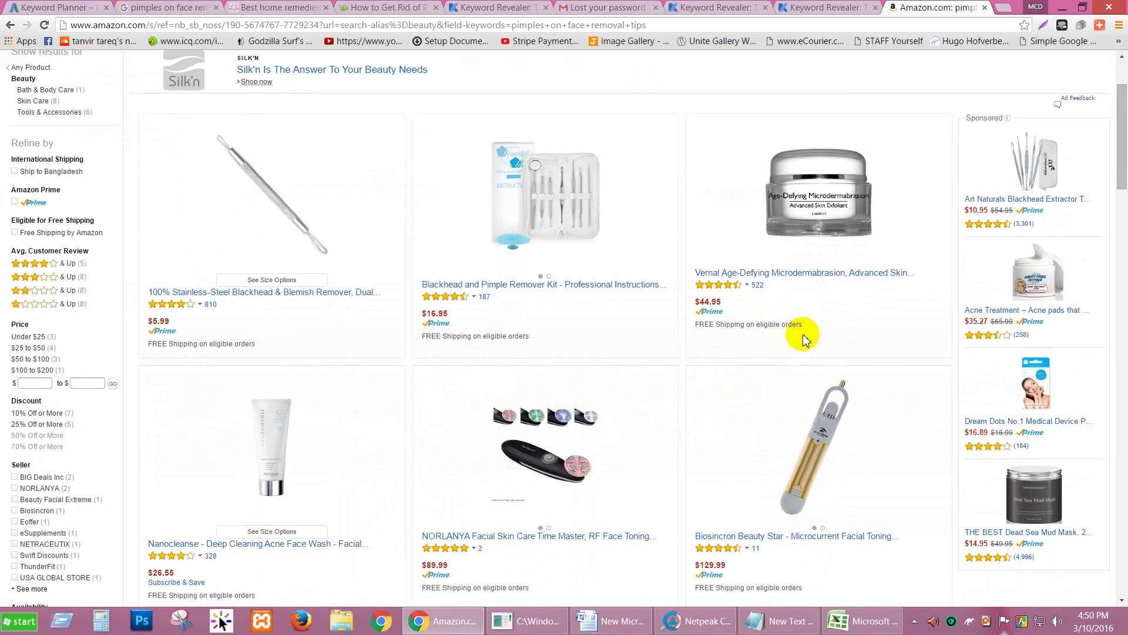
{"action": "scroll", "coordinate": [793, 296], "scroll_direction": "down", "scroll_amount": 1}
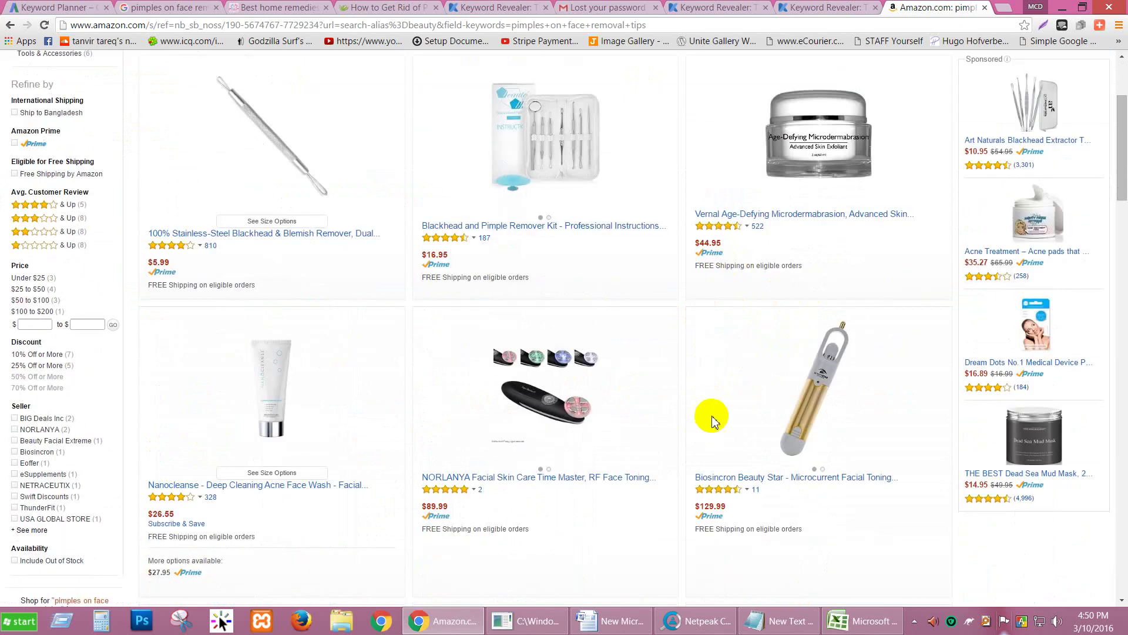
{"action": "scroll", "coordinate": [678, 506], "scroll_direction": "down", "scroll_amount": 1}
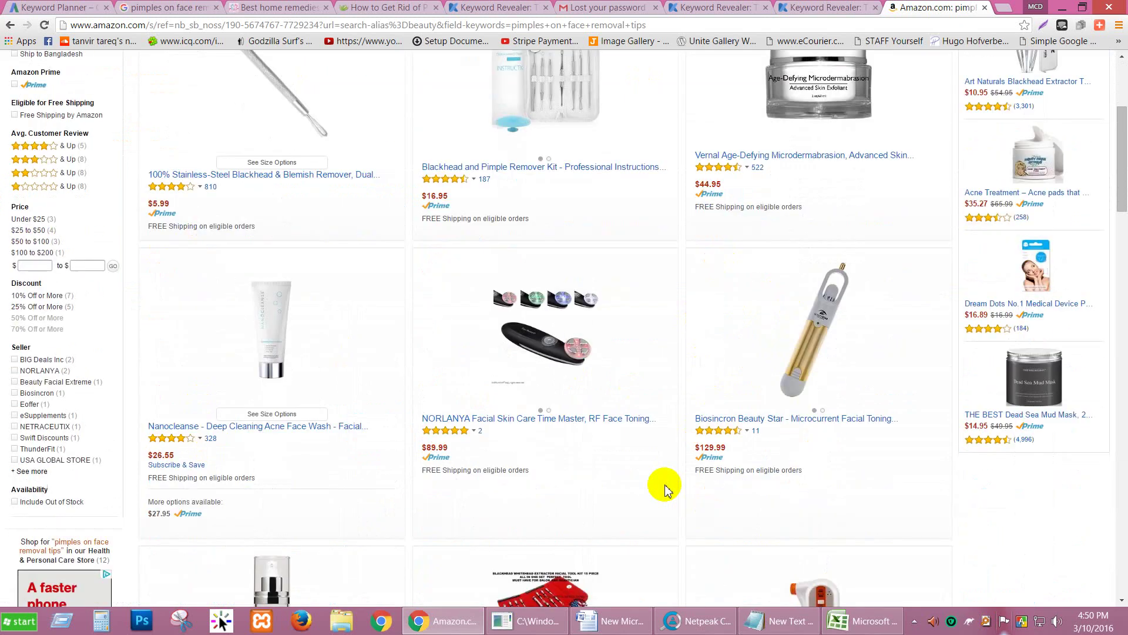
{"action": "scroll", "coordinate": [663, 483], "scroll_direction": "down", "scroll_amount": 2}
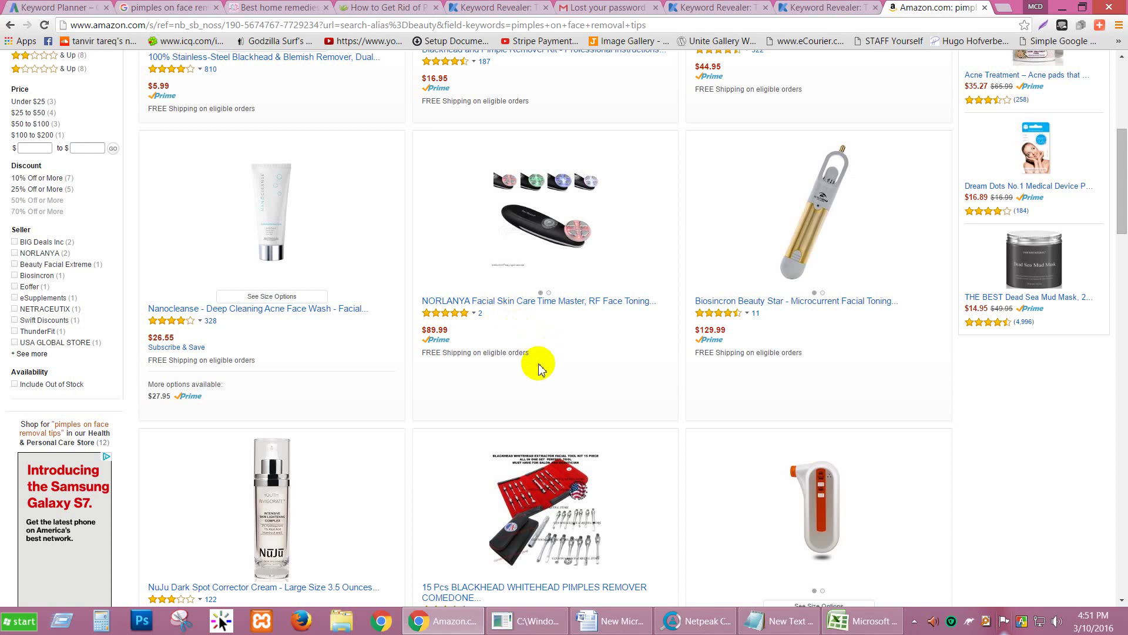
{"action": "scroll", "coordinate": [542, 370], "scroll_direction": "up", "scroll_amount": 1}
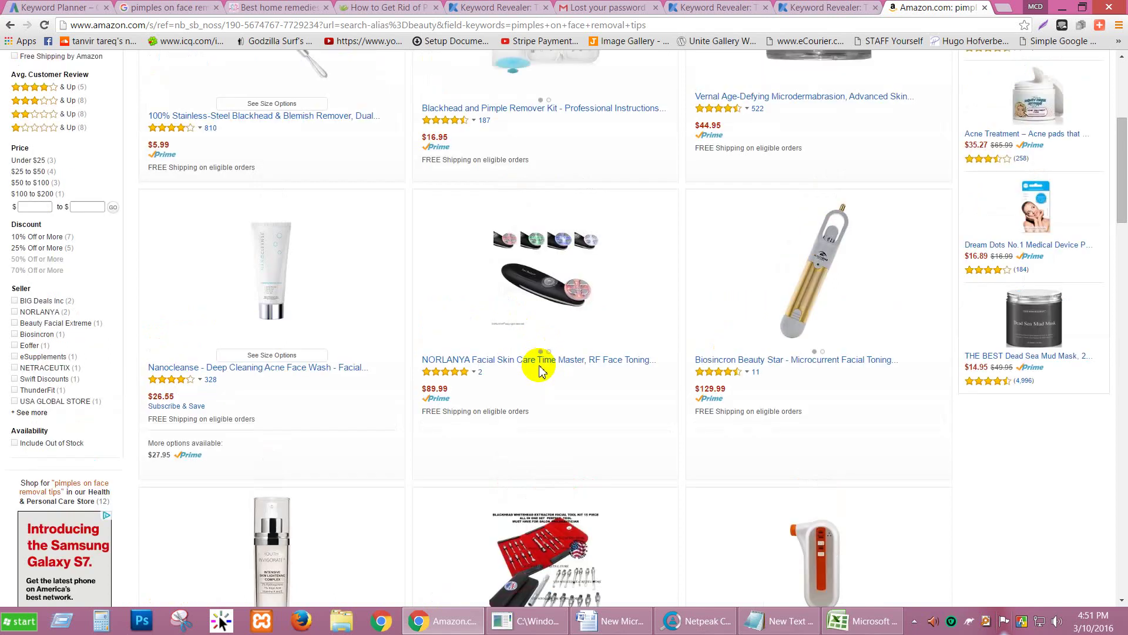
{"action": "scroll", "coordinate": [541, 370], "scroll_direction": "up", "scroll_amount": 1}
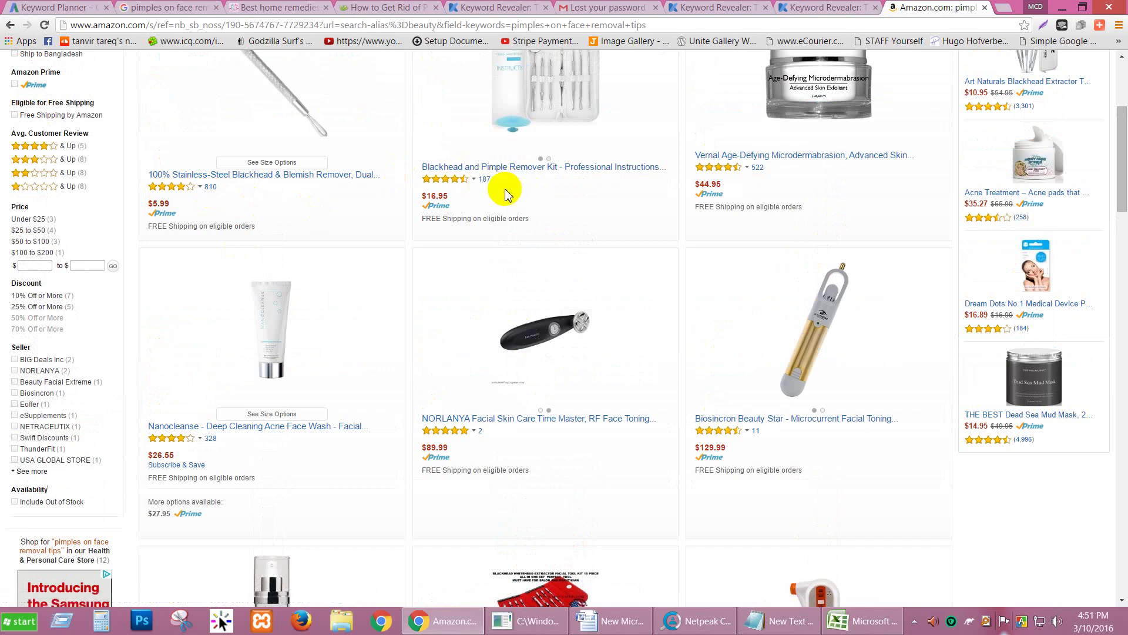
{"action": "scroll", "coordinate": [756, 180], "scroll_direction": "up", "scroll_amount": 2}
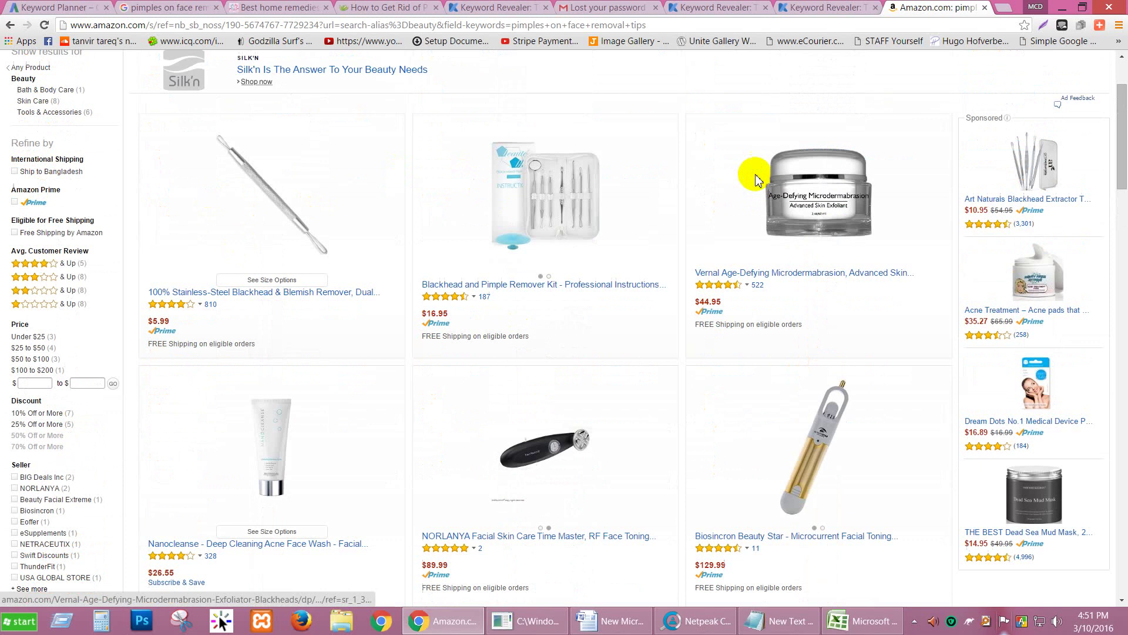
{"action": "scroll", "coordinate": [373, 302], "scroll_direction": "down", "scroll_amount": 10}
{"action": "scroll", "coordinate": [343, 359], "scroll_direction": "down", "scroll_amount": 1}
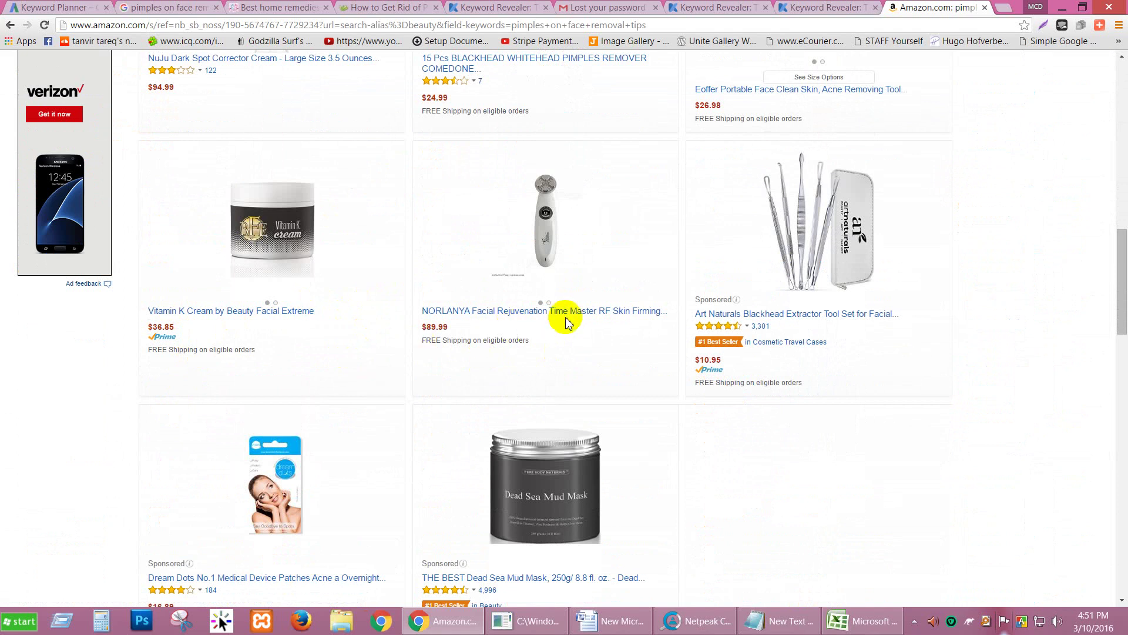
{"action": "scroll", "coordinate": [538, 405], "scroll_direction": "down", "scroll_amount": 2}
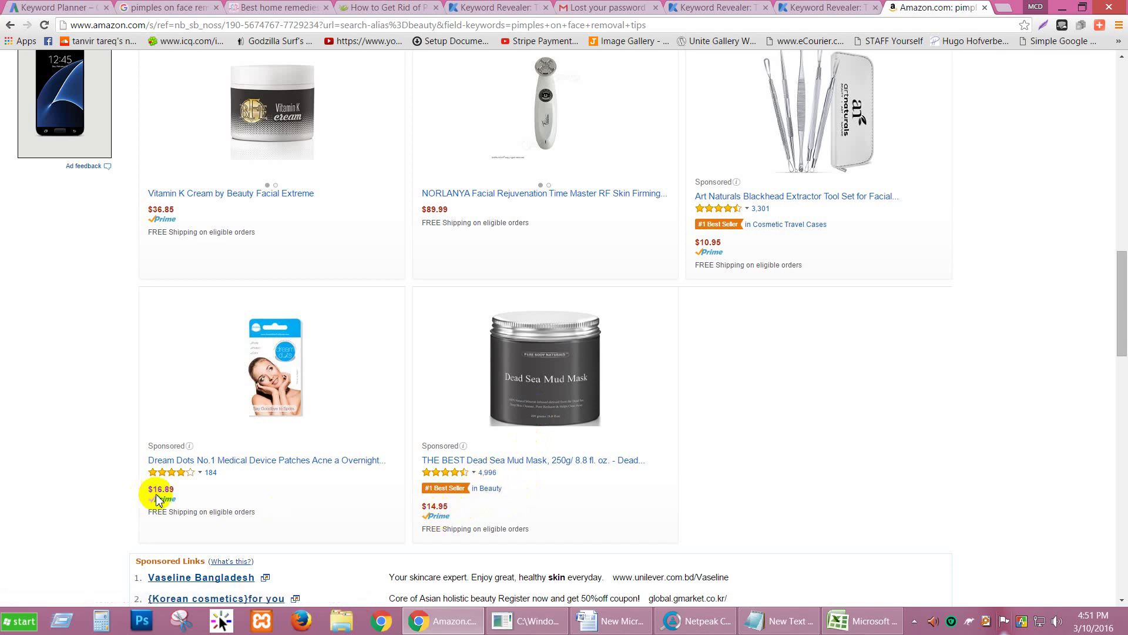
{"action": "scroll", "coordinate": [211, 474], "scroll_direction": "down", "scroll_amount": 5}
{"action": "scroll", "coordinate": [670, 400], "scroll_direction": "down", "scroll_amount": 5}
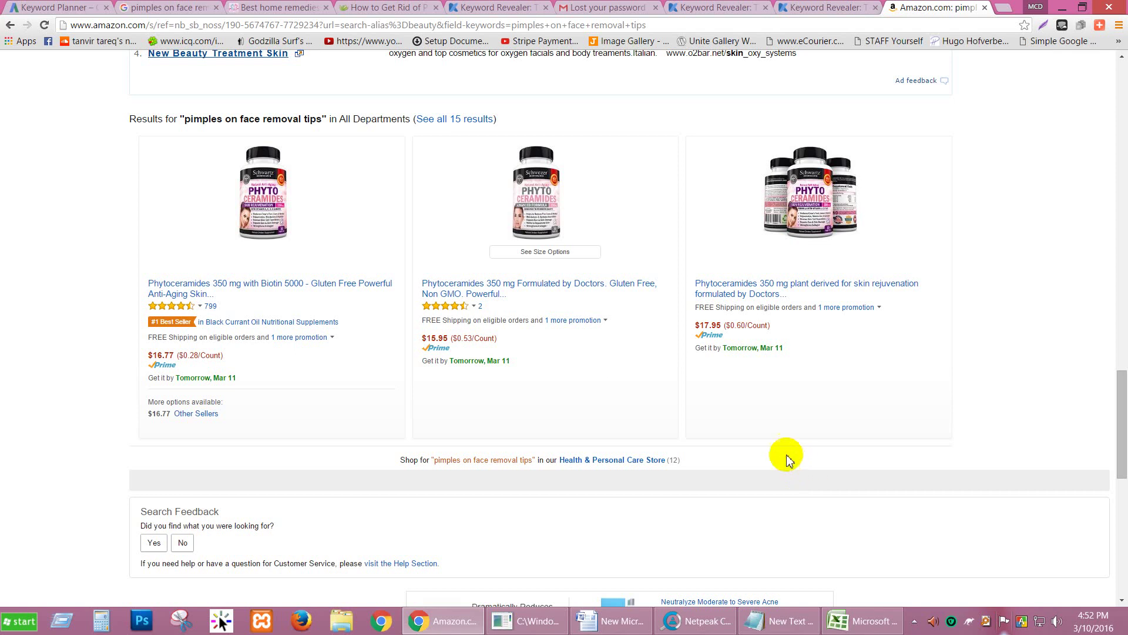
{"action": "scroll", "coordinate": [702, 458], "scroll_direction": "up", "scroll_amount": 15}
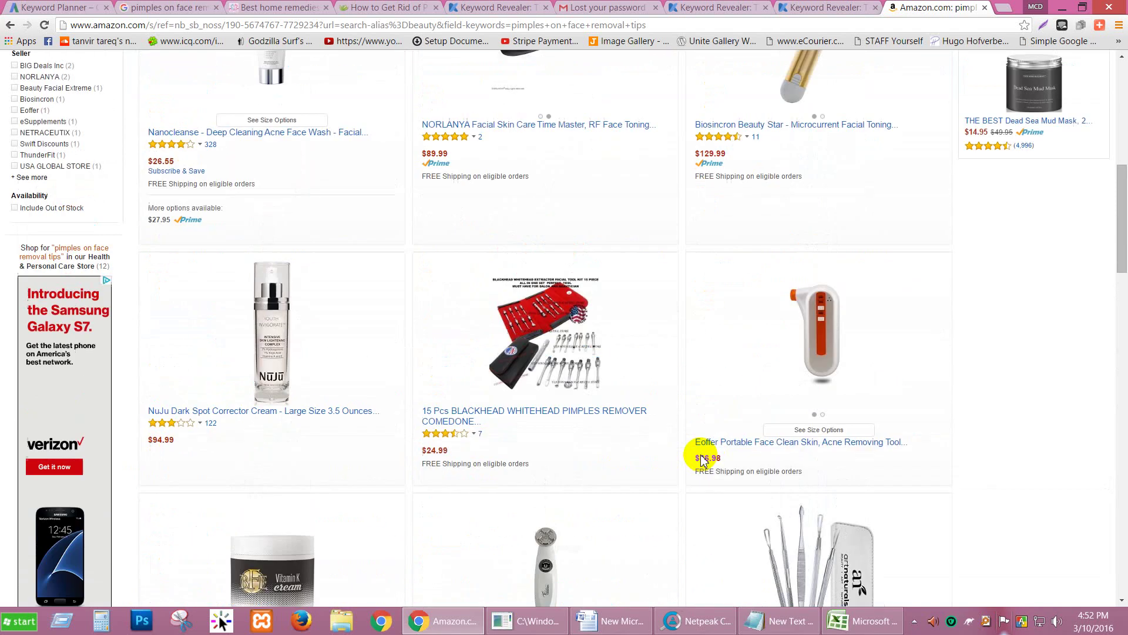
{"action": "scroll", "coordinate": [604, 452], "scroll_direction": "up", "scroll_amount": 1}
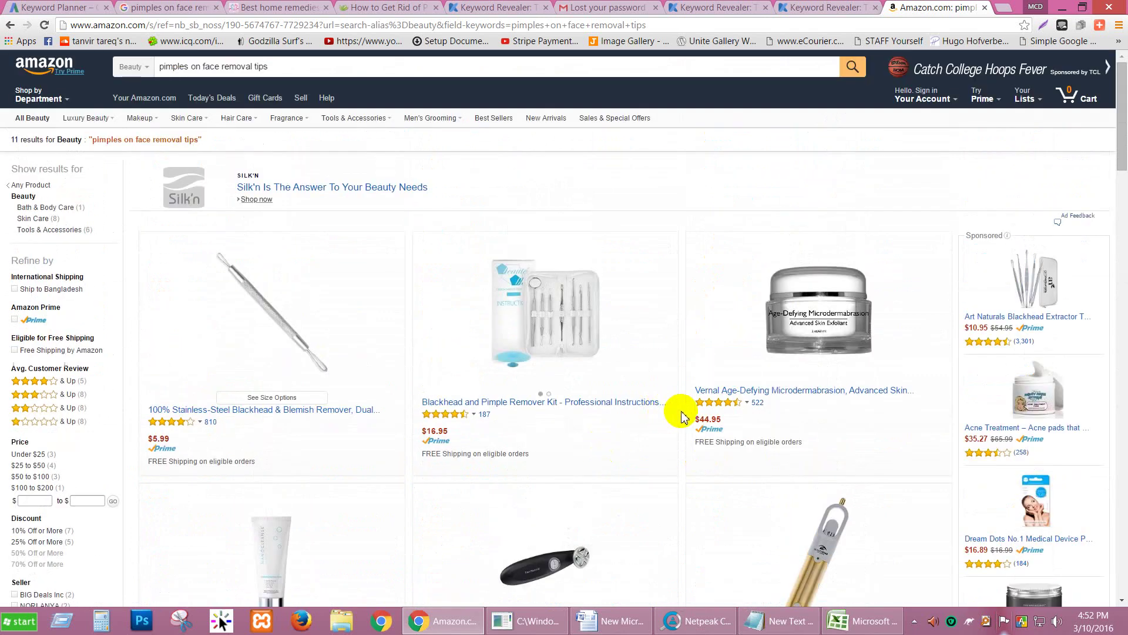
{"action": "scroll", "coordinate": [684, 418], "scroll_direction": "down", "scroll_amount": 1}
{"action": "scroll", "coordinate": [681, 415], "scroll_direction": "down", "scroll_amount": 5}
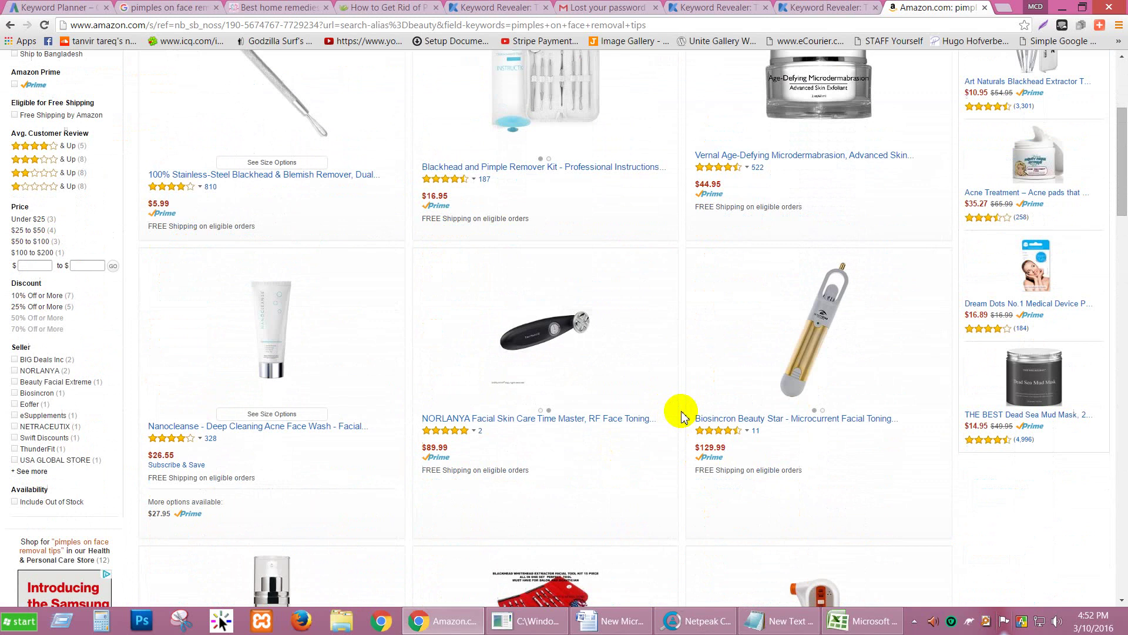
{"action": "scroll", "coordinate": [681, 415], "scroll_direction": "up", "scroll_amount": 4}
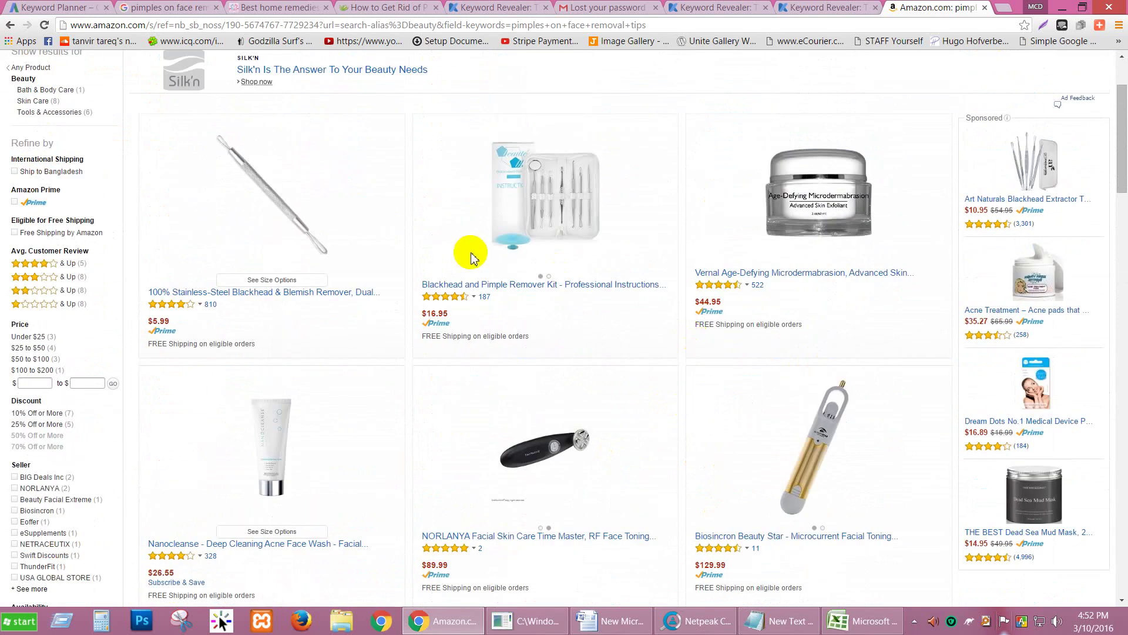
{"action": "left_click", "coordinate": [776, 623]}
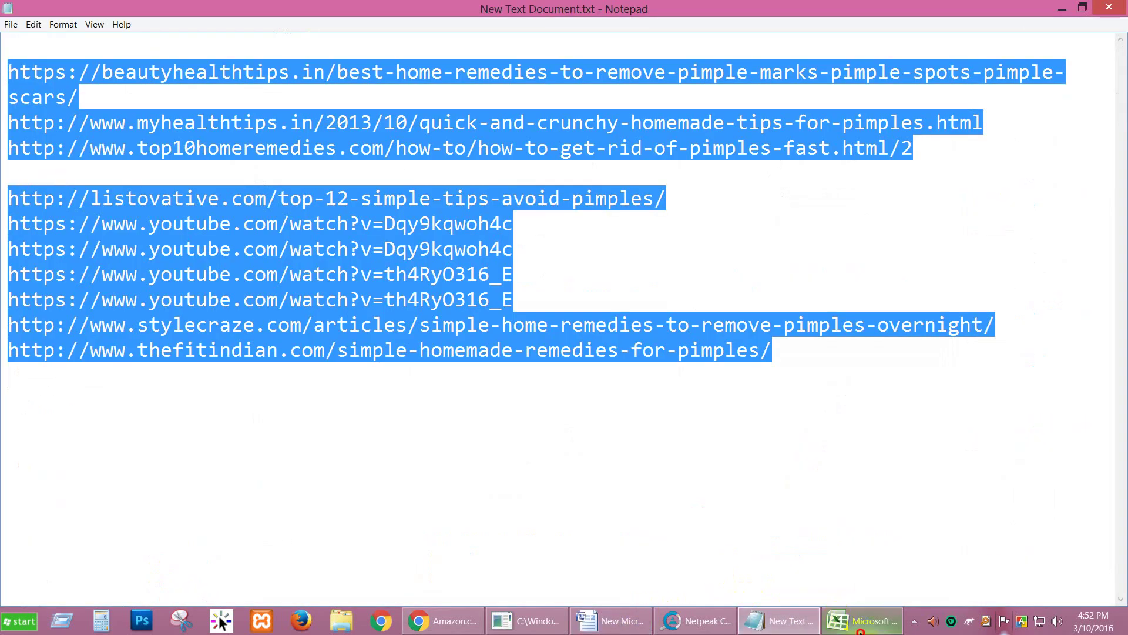
{"action": "left_click", "coordinate": [860, 629]}
{"action": "left_click", "coordinate": [445, 623]}
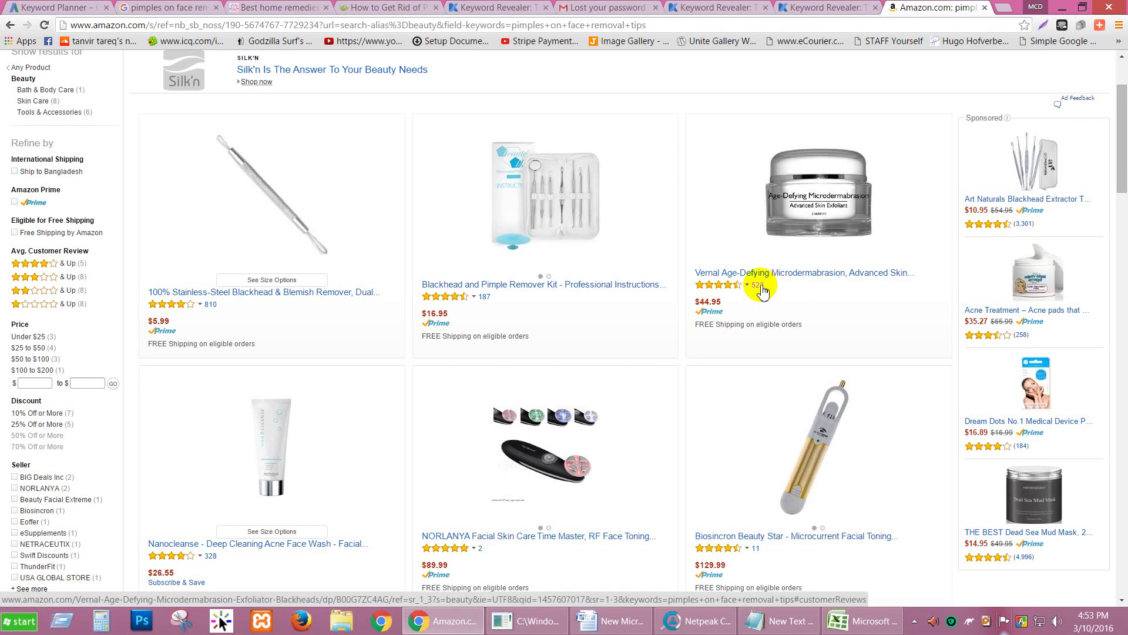
{"action": "left_click", "coordinate": [760, 287]}
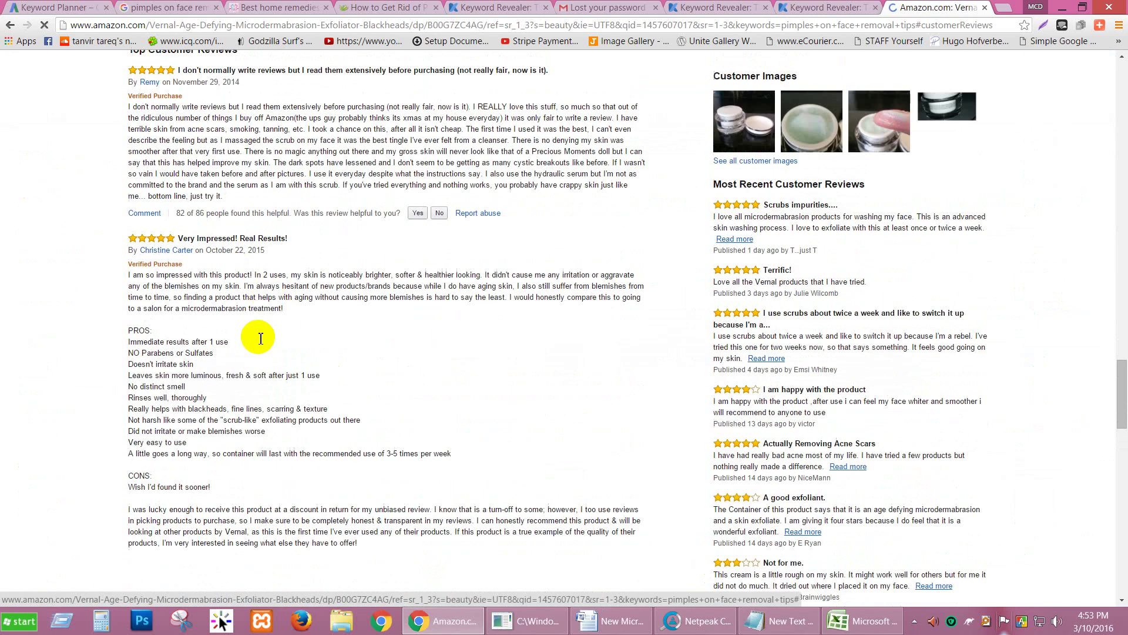
Step: Scroll through the Vernal product page's reviews and Customer Questions & Answers
{"action": "scroll", "coordinate": [314, 286], "scroll_direction": "down", "scroll_amount": 7}
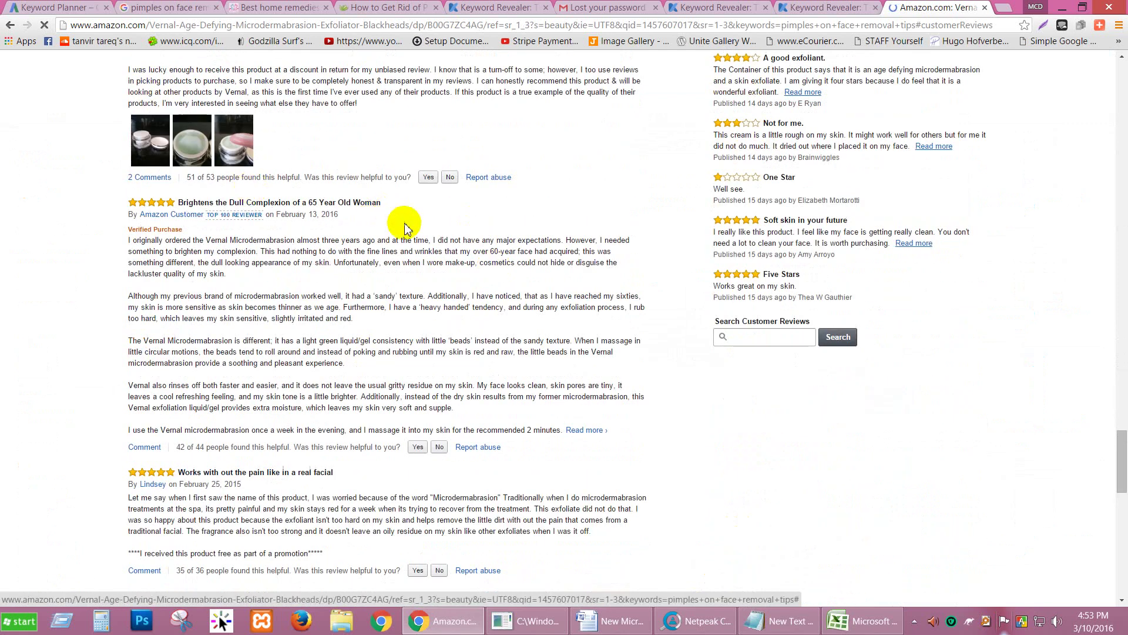
{"action": "scroll", "coordinate": [269, 222], "scroll_direction": "down", "scroll_amount": 17}
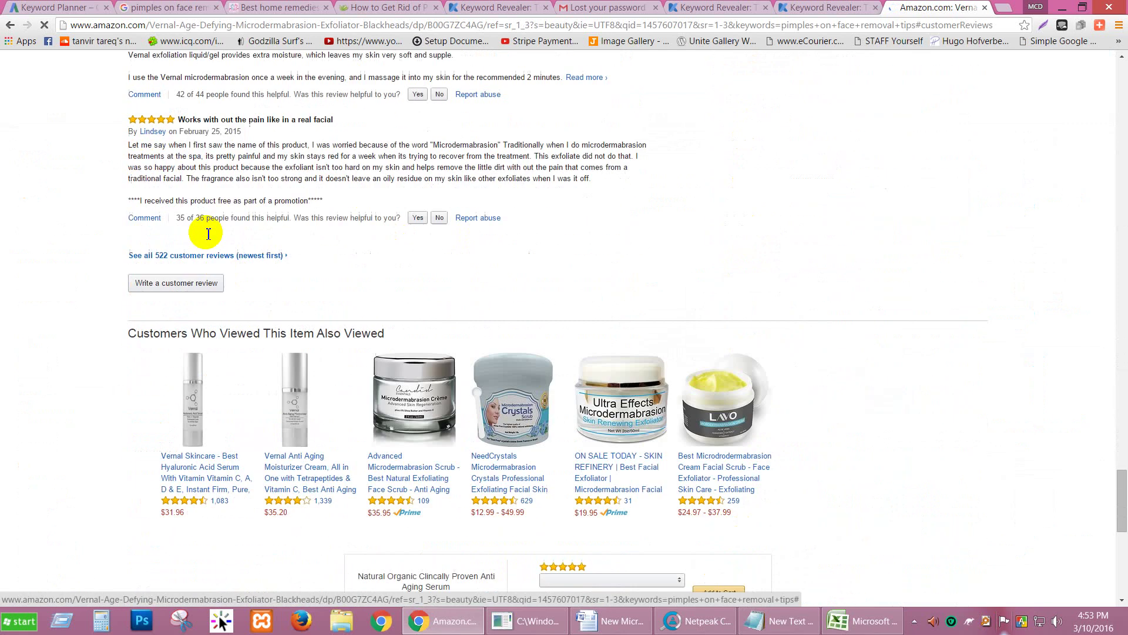
{"action": "scroll", "coordinate": [232, 211], "scroll_direction": "up", "scroll_amount": 6}
{"action": "scroll", "coordinate": [231, 214], "scroll_direction": "up", "scroll_amount": 12}
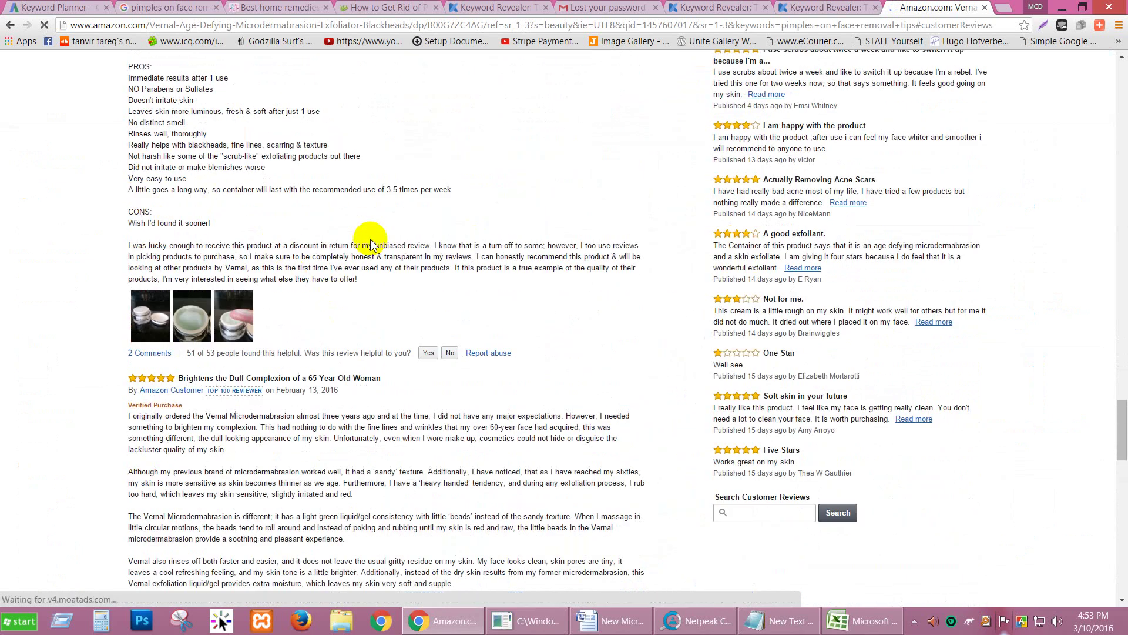
{"action": "scroll", "coordinate": [370, 239], "scroll_direction": "up", "scroll_amount": 11}
{"action": "scroll", "coordinate": [523, 272], "scroll_direction": "up", "scroll_amount": 4}
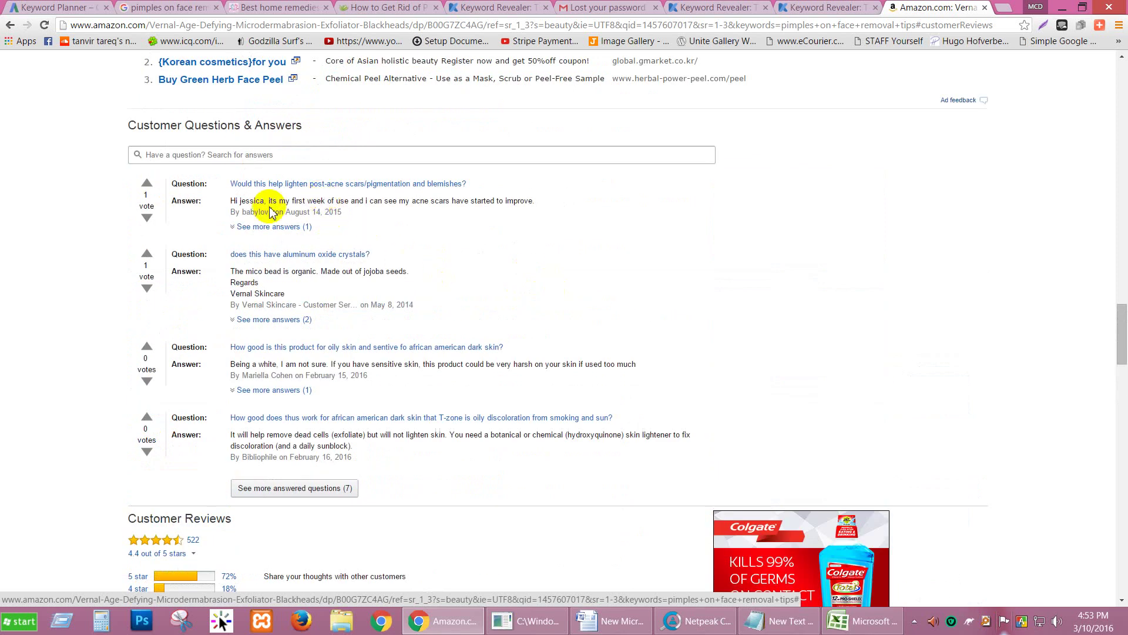
Step: Highlight the first customer answer, then reach the Customer Reviews summary: 522 reviews, 4.4 stars
{"action": "left_click_drag", "start_coordinate": [230, 203], "coordinate": [183, 199]}
{"action": "left_click", "coordinate": [346, 218]}
{"action": "left_click", "coordinate": [611, 257]}
{"action": "scroll", "coordinate": [612, 256], "scroll_direction": "down", "scroll_amount": 7}
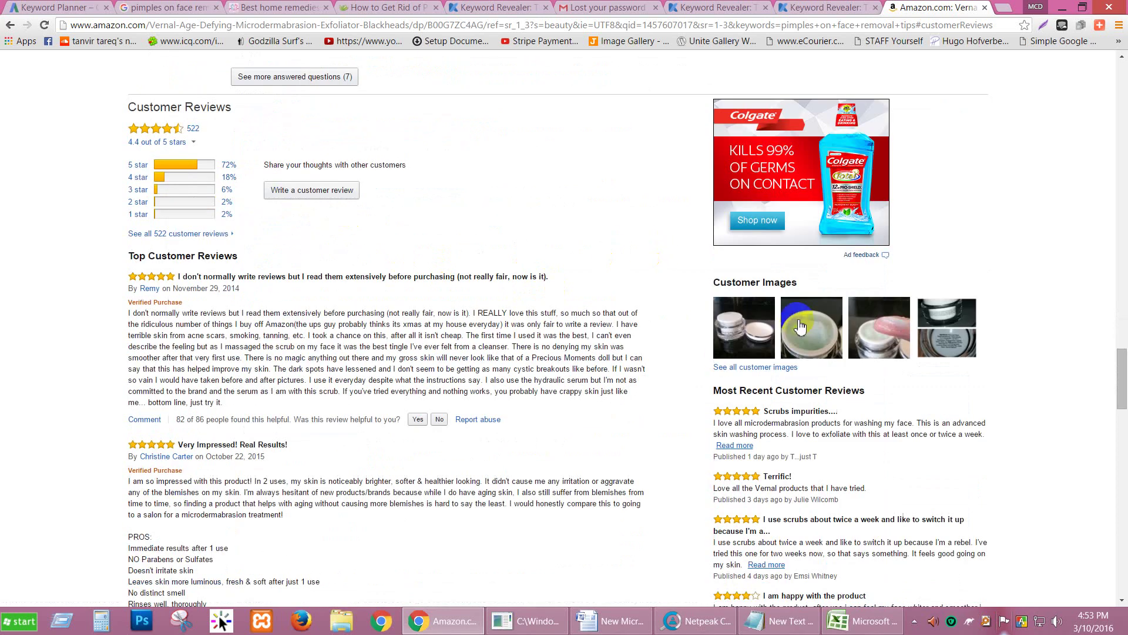